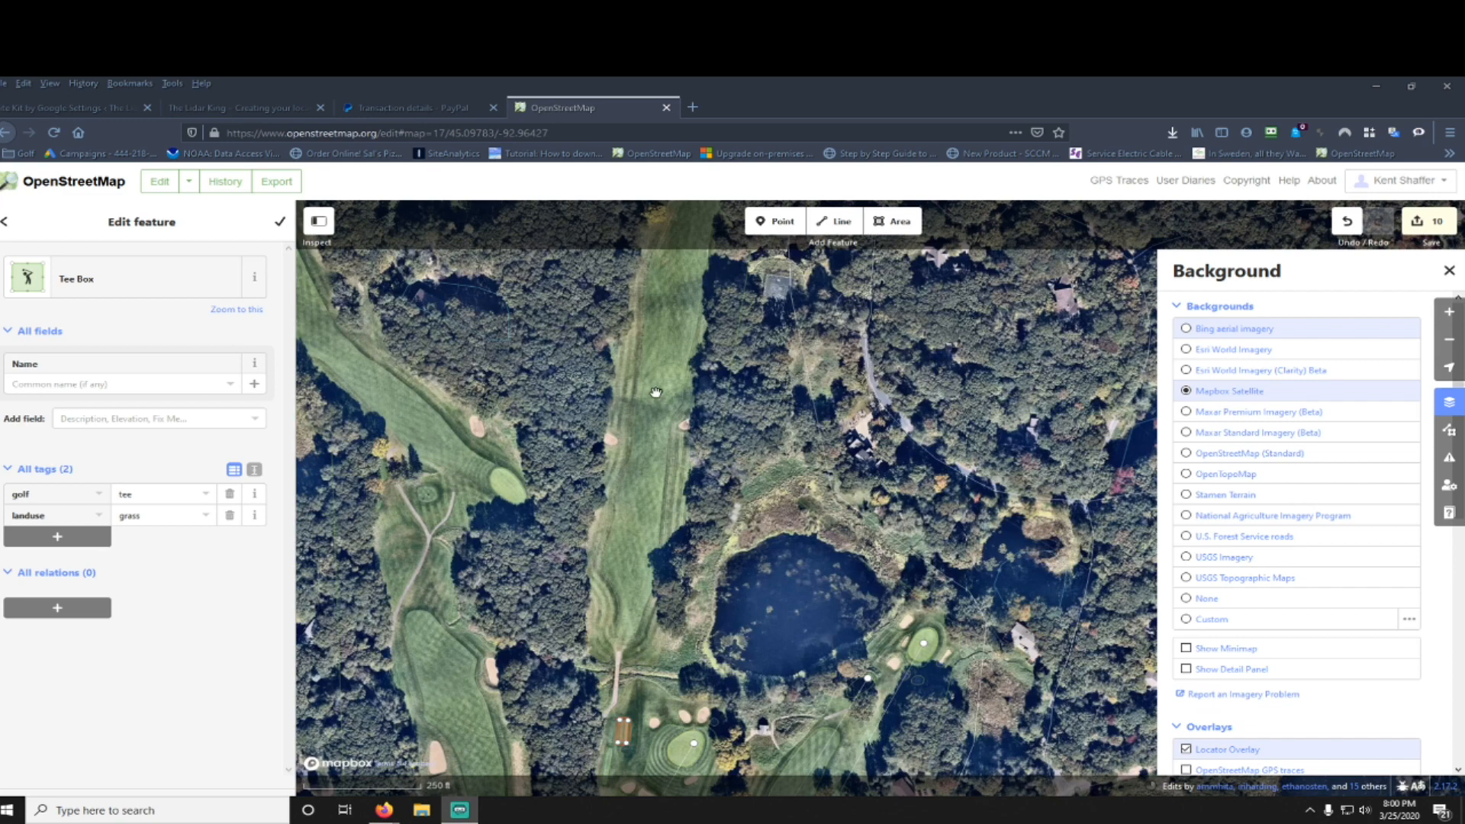
# Step: Examine the golf hole around the pond, and bring up the edit operations for the rectangular tee box beside the green
pyautogui.moveTo(656, 393); pyautogui.dragTo(673, 280)
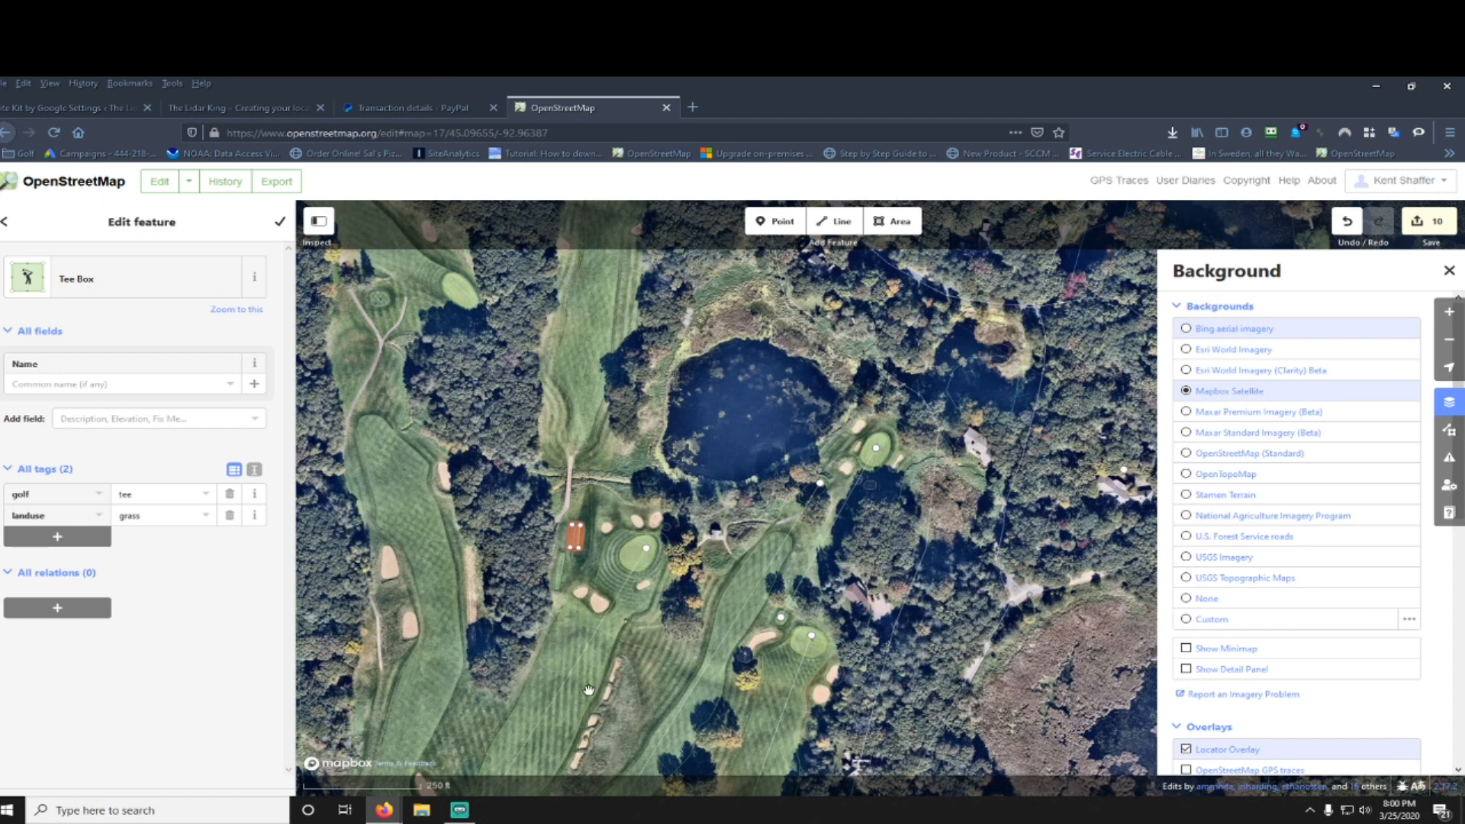
pyautogui.moveTo(589, 710); pyautogui.dragTo(620, 649)
pyautogui.moveTo(721, 473); pyautogui.dragTo(650, 713)
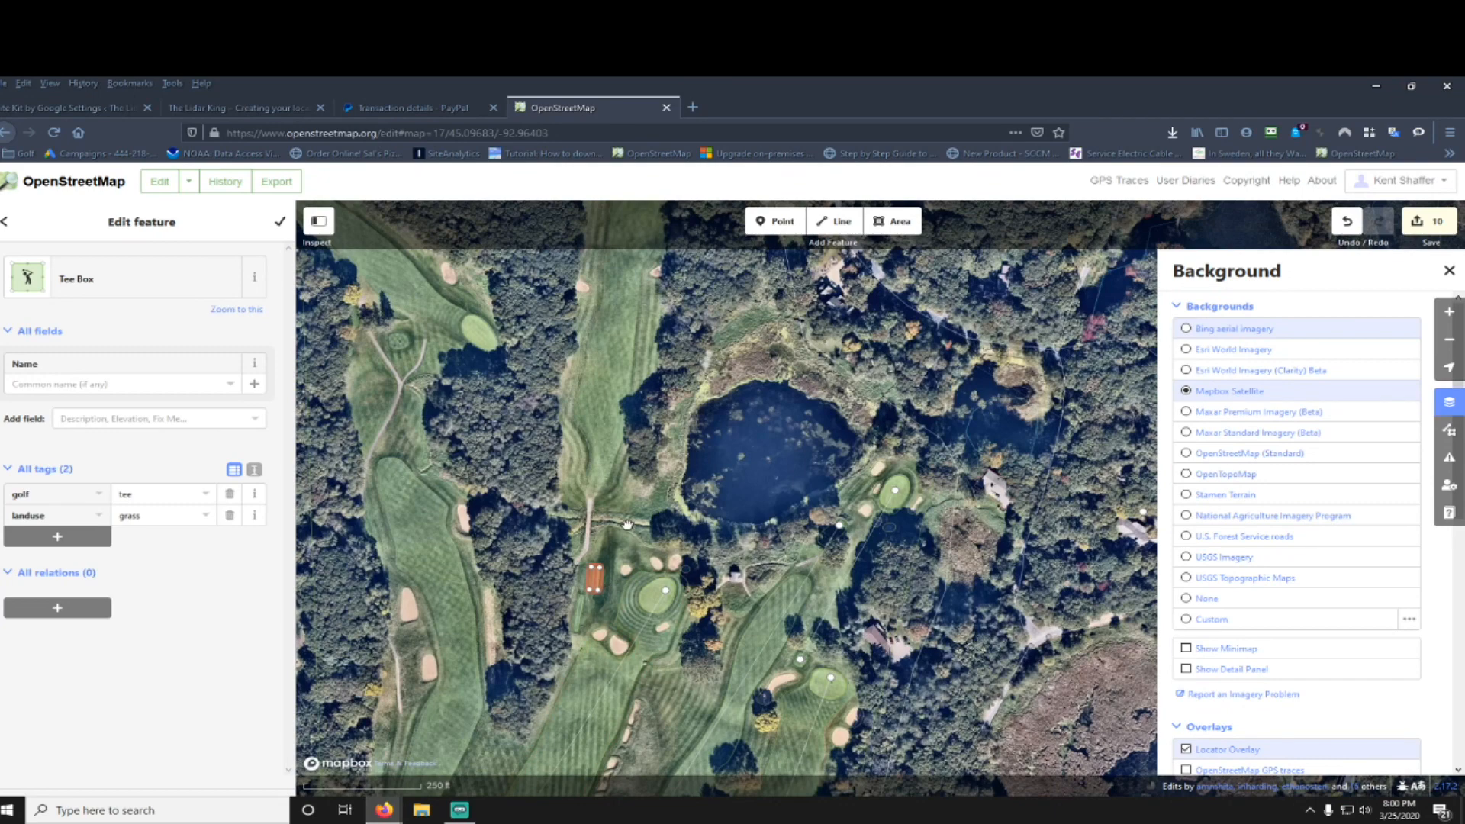
pyautogui.moveTo(622, 522); pyautogui.dragTo(627, 596)
pyautogui.scroll(1, 634, 677)
pyautogui.scroll(5, 634, 677)
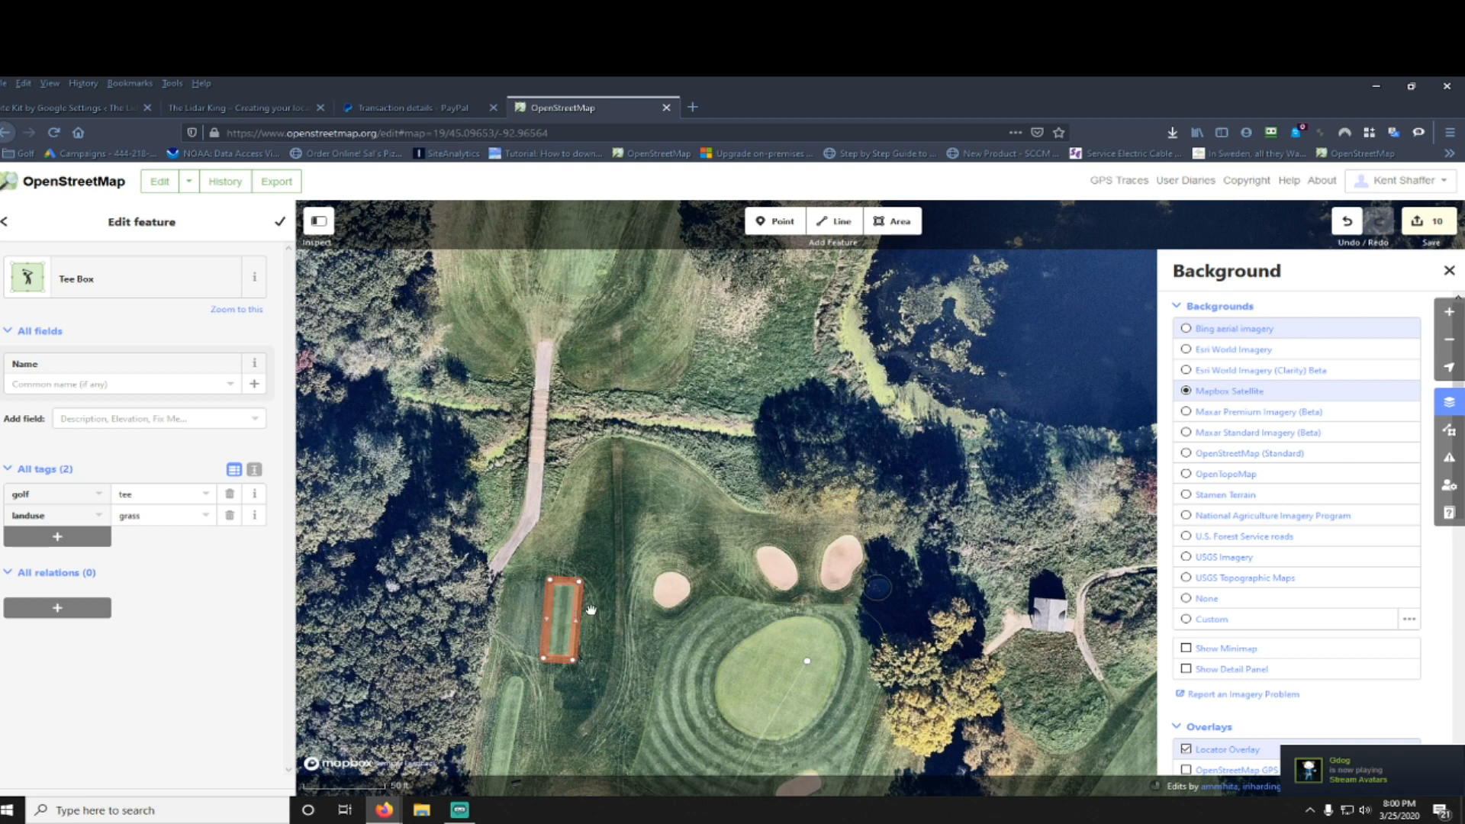
pyautogui.rightClick(586, 610)
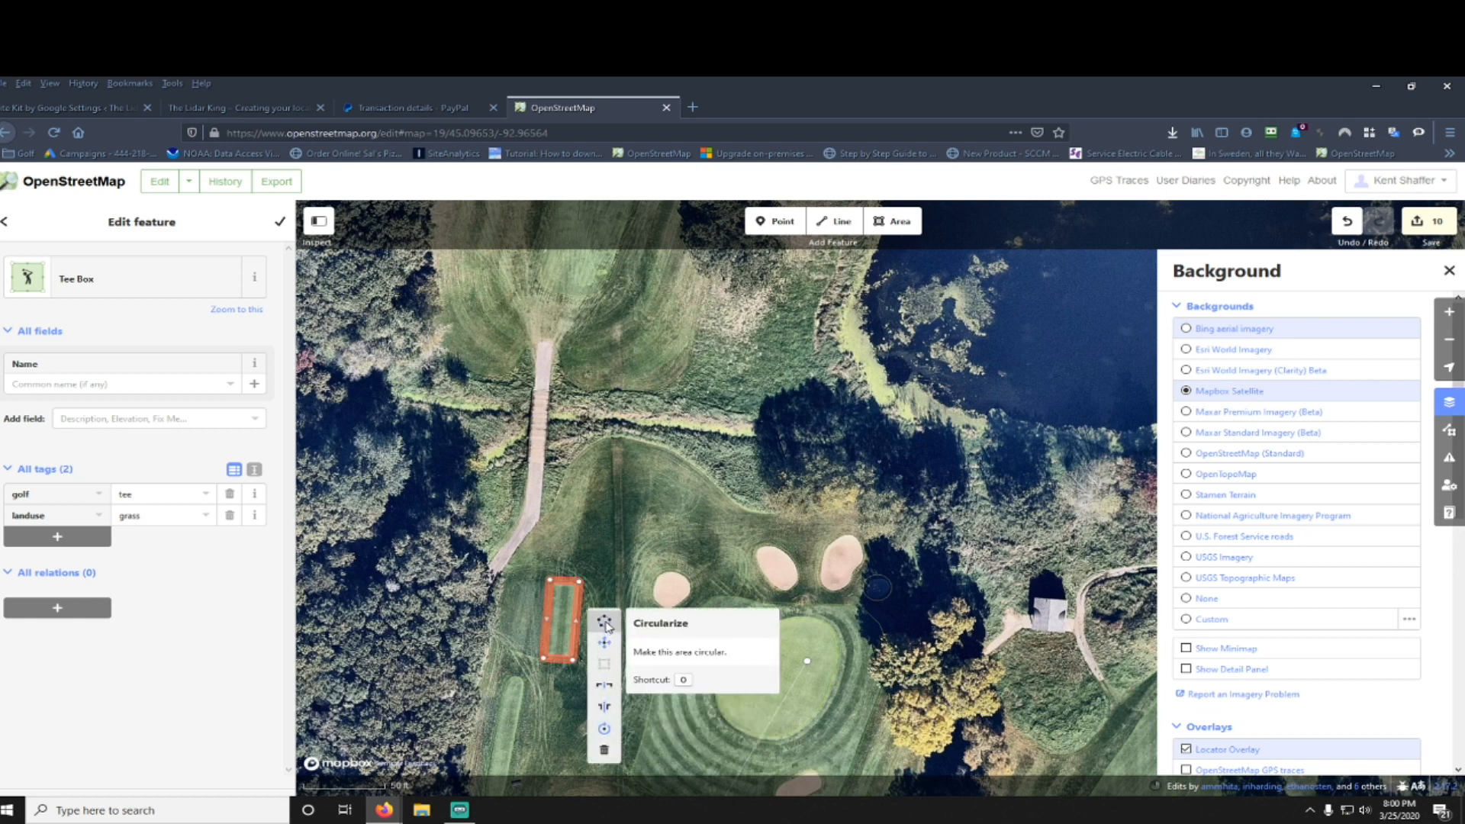
# Step: Try circularizing the round sand trap between the tee box and the green, and undo the change
pyautogui.click(686, 602)
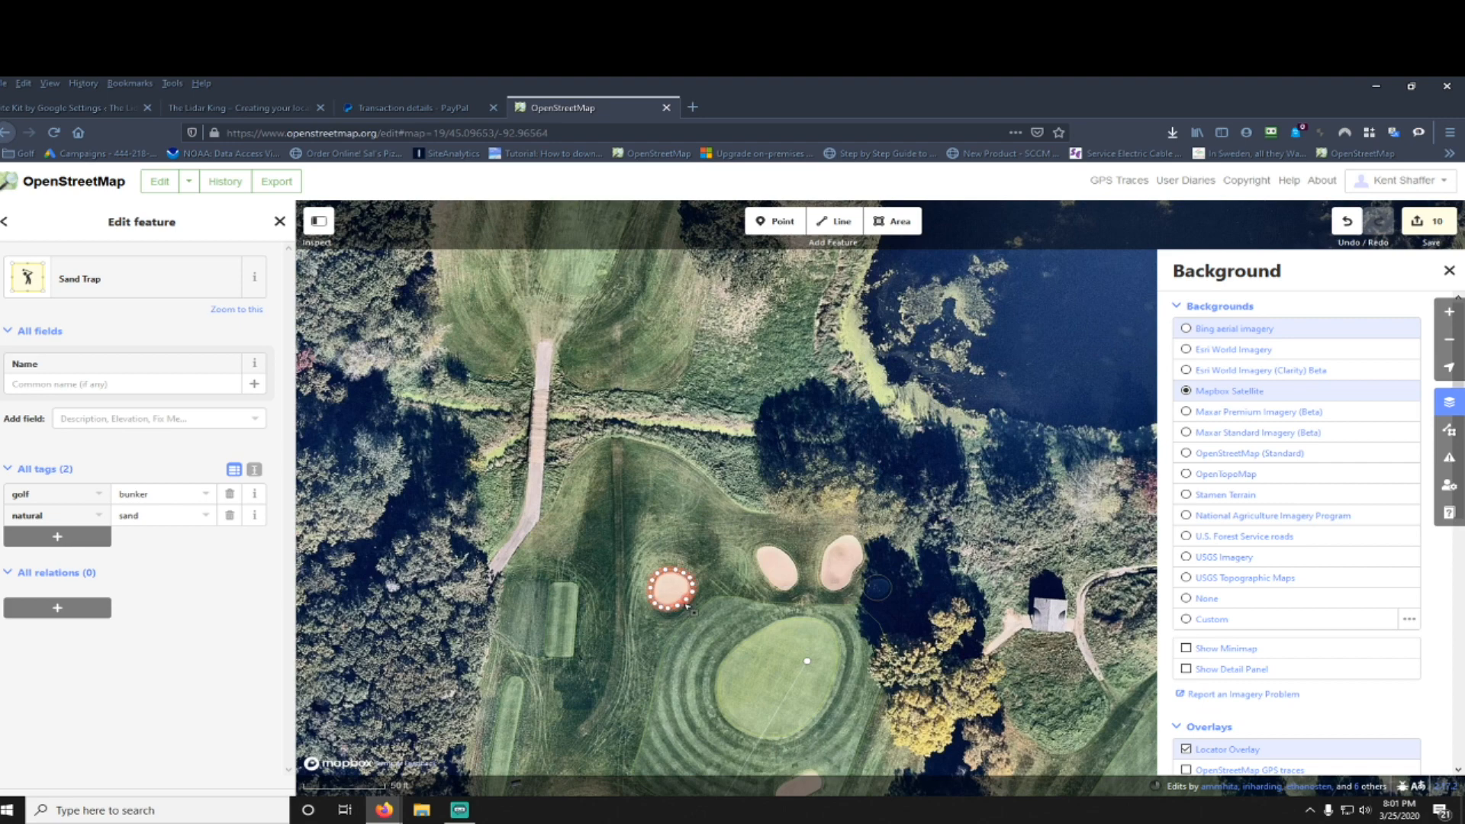
pyautogui.rightClick(686, 604)
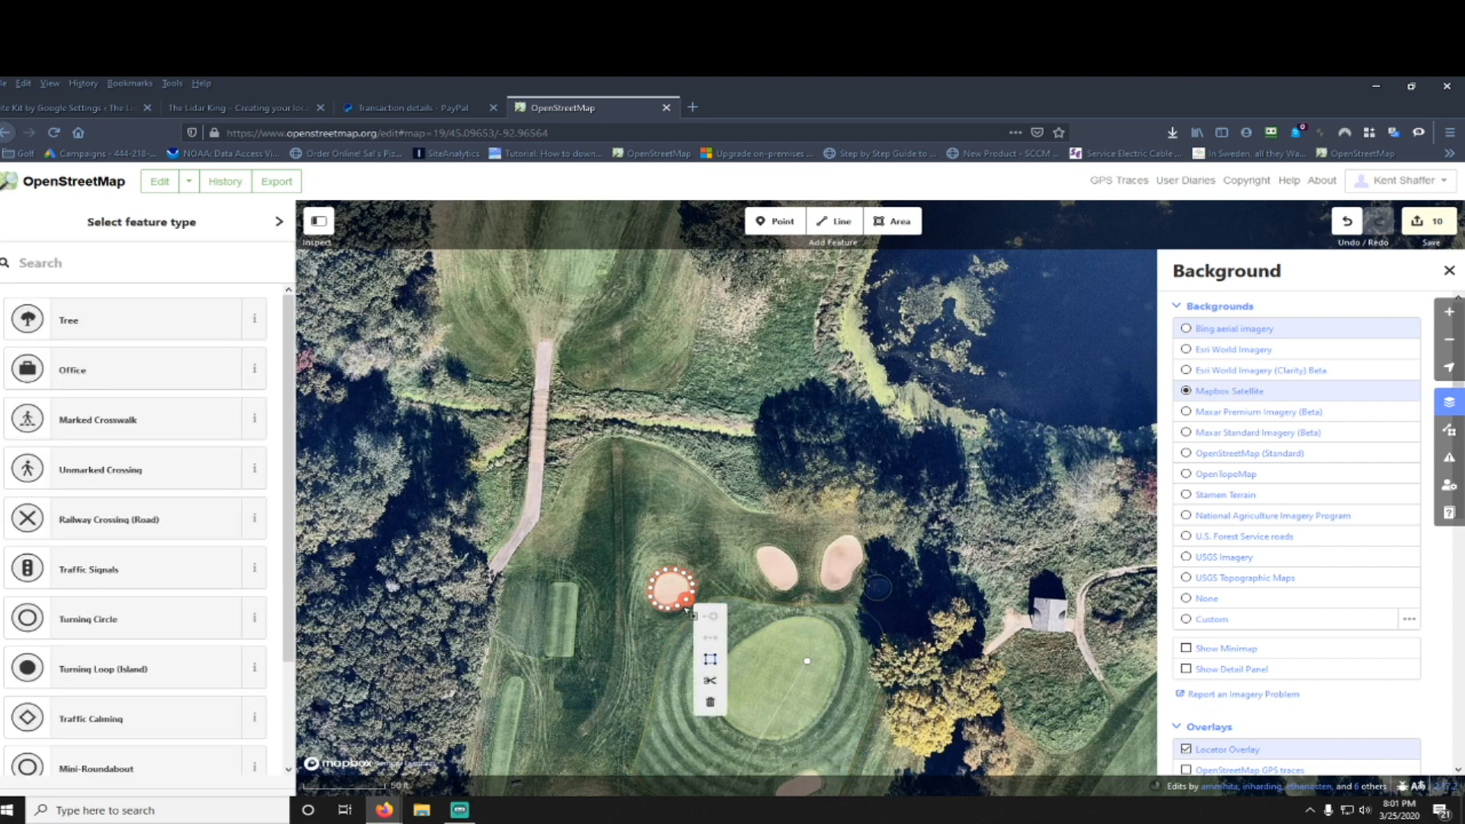
pyautogui.scroll(3, 686, 610)
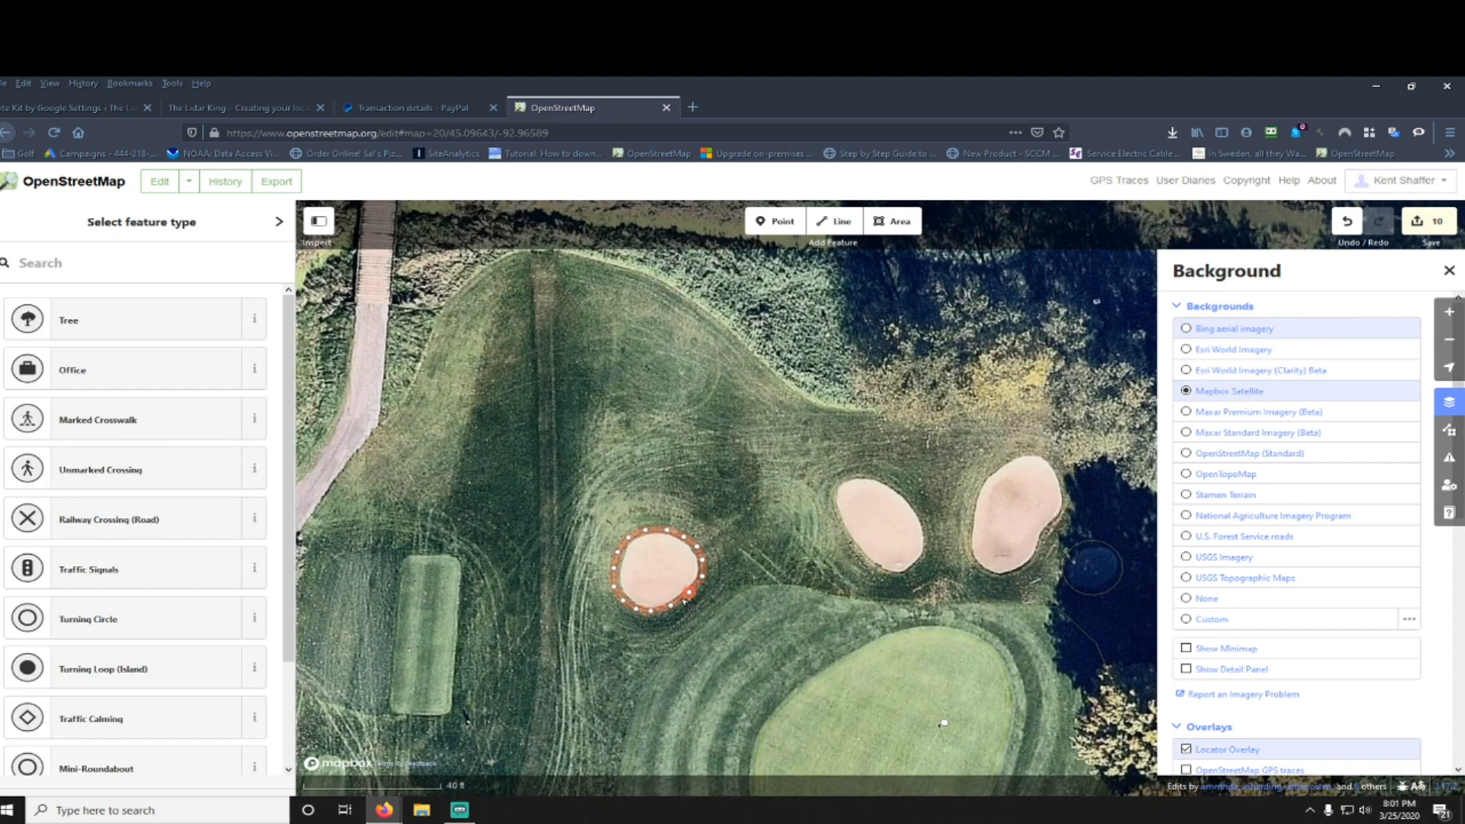
pyautogui.rightClick(686, 602)
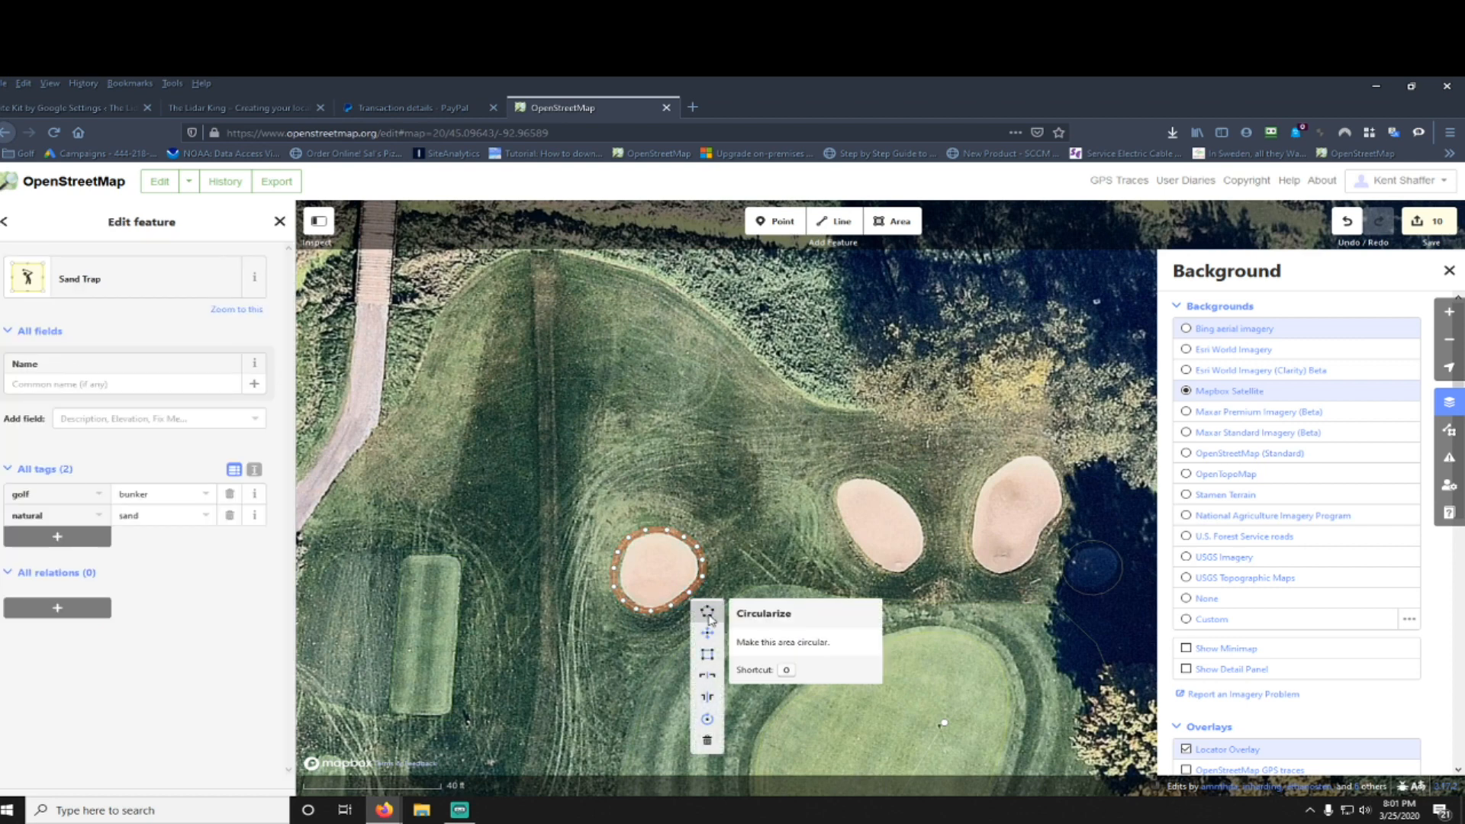
pyautogui.click(708, 613)
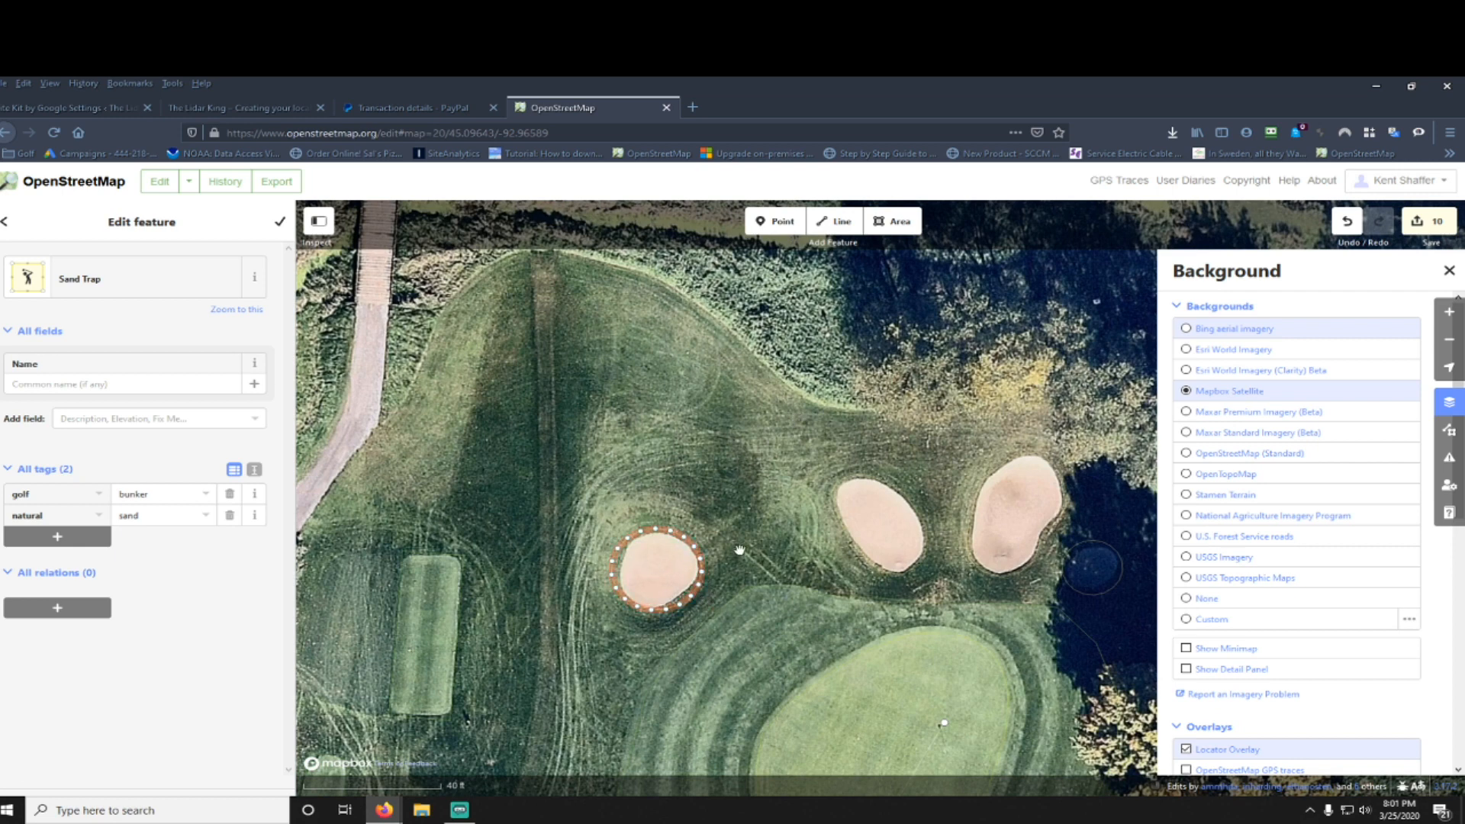
pyautogui.click(1348, 223)
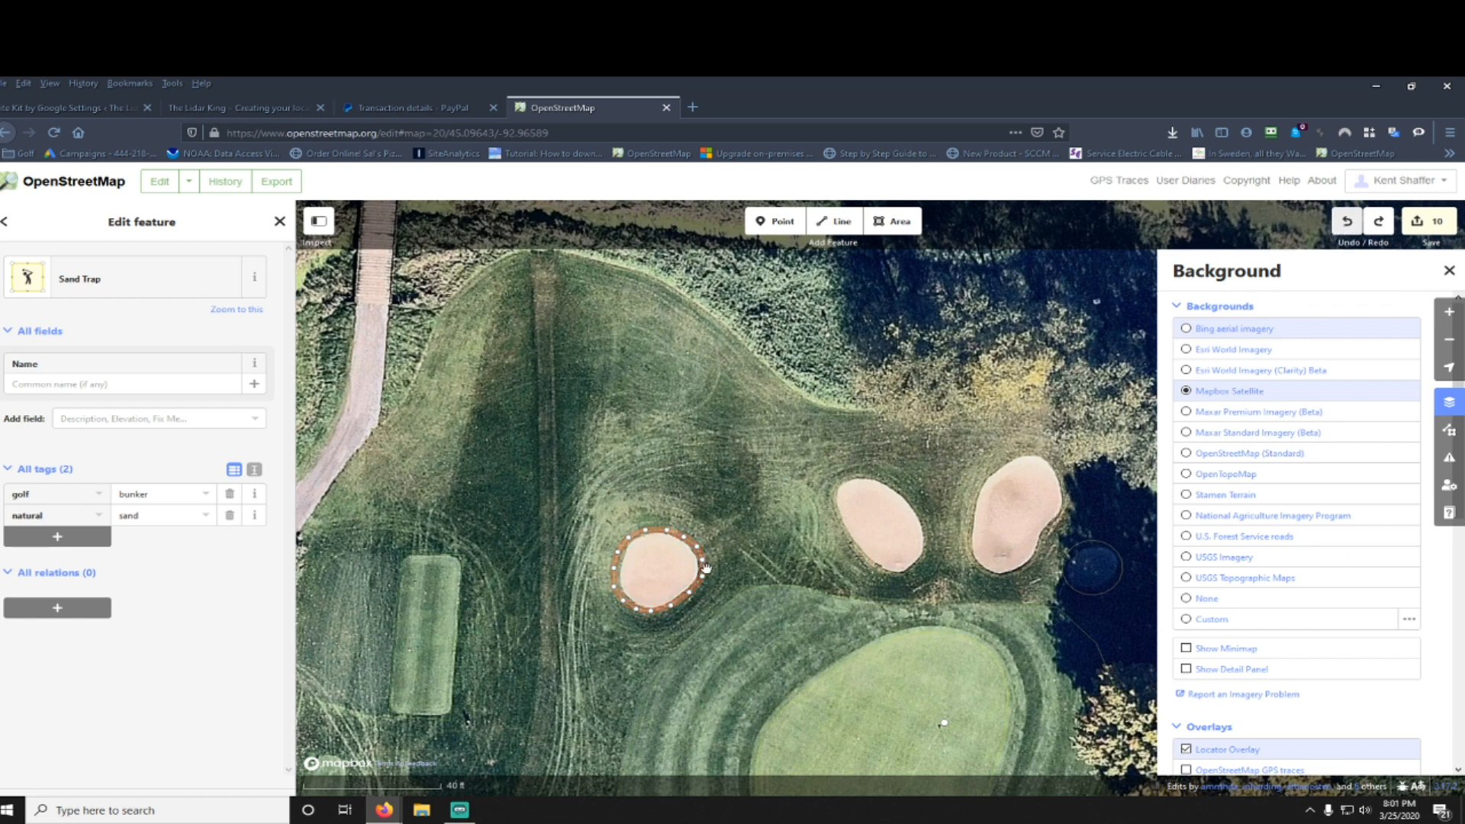
# Step: Check the outlines of the two sand traps northeast of the round one, and nudge a node on the easternmost trap's upper edge
pyautogui.moveTo(726, 538); pyautogui.dragTo(715, 455)
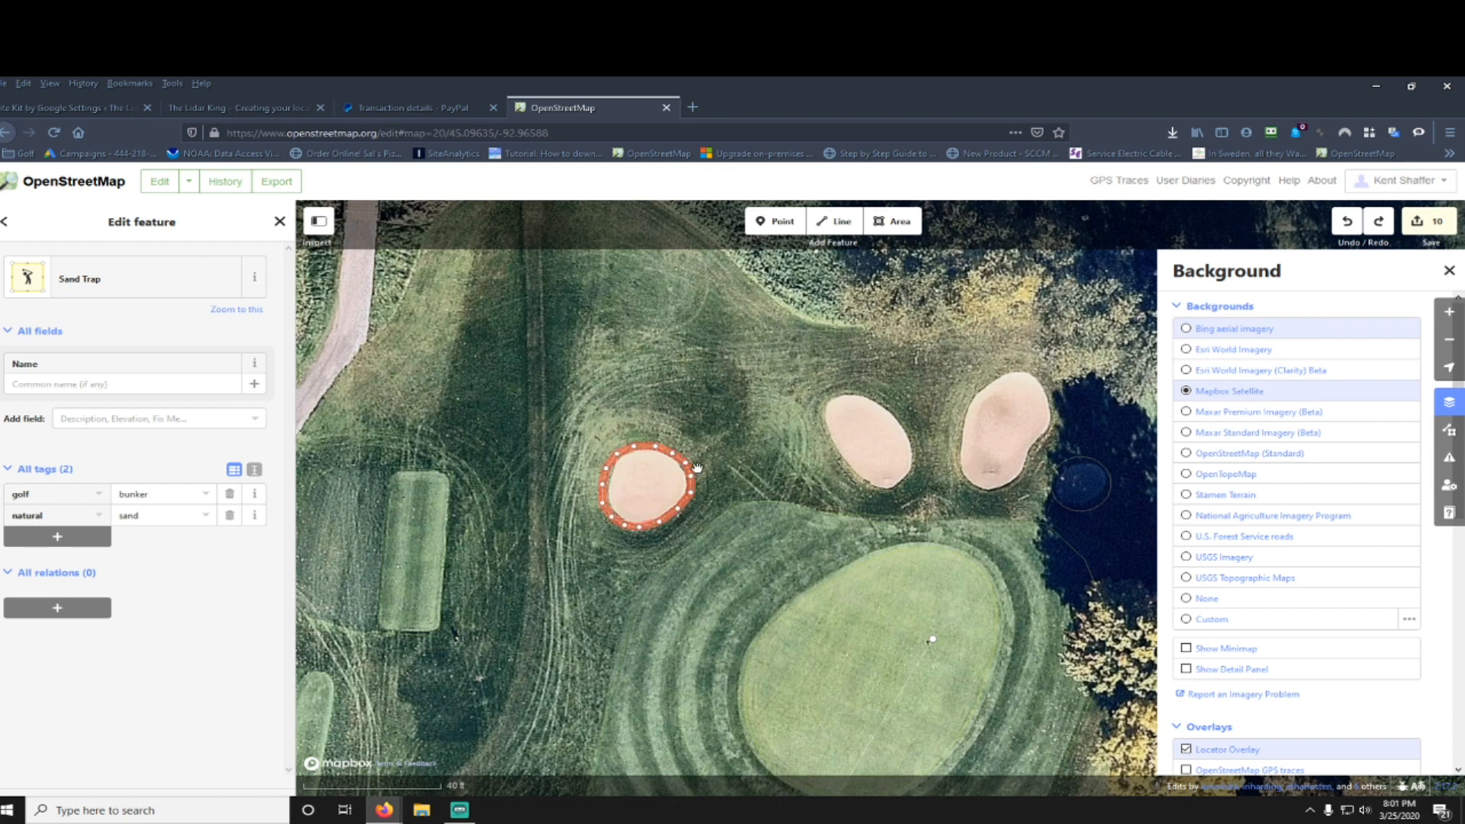
pyautogui.click(829, 433)
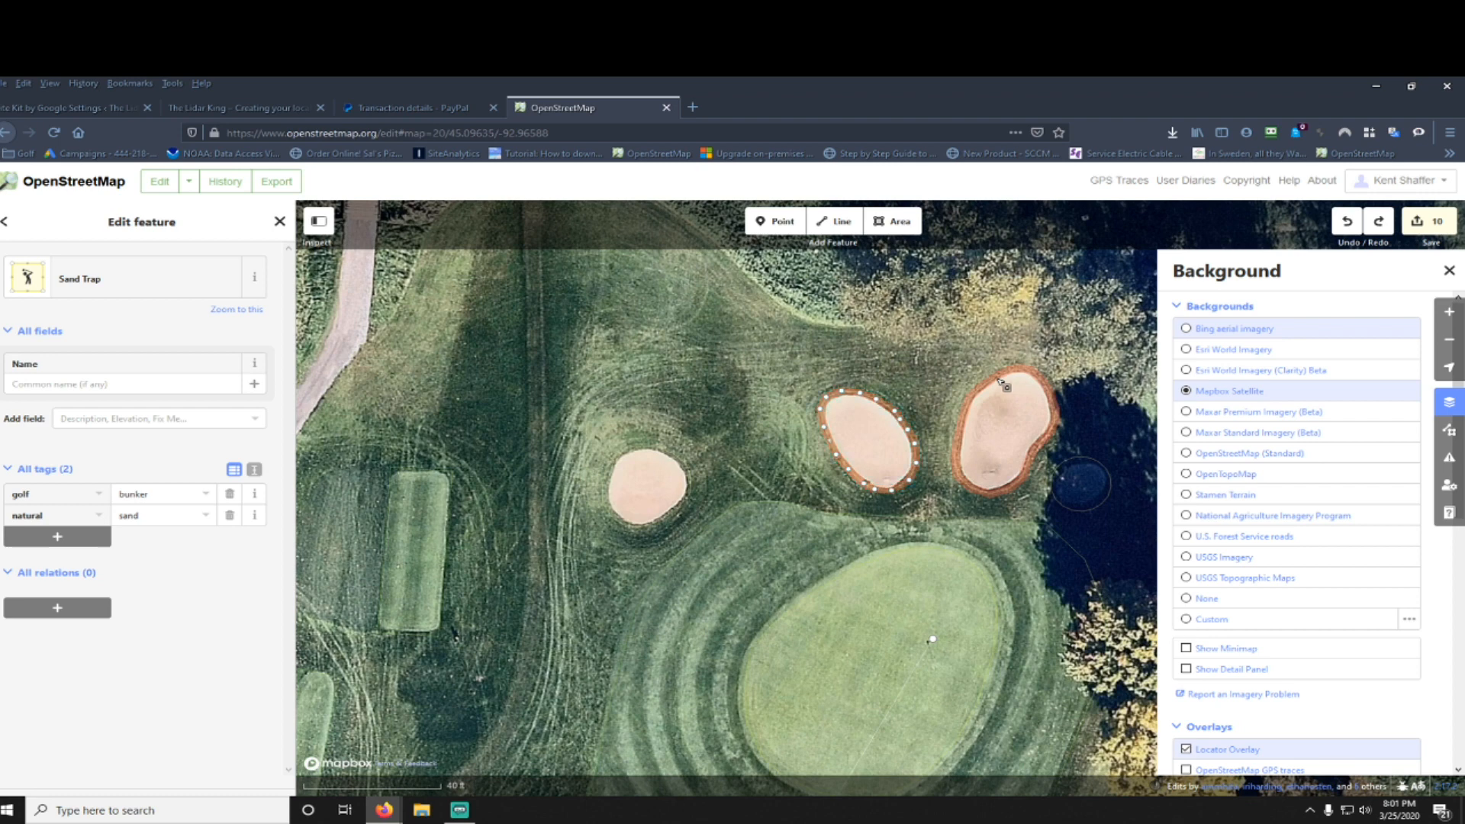
pyautogui.click(998, 383)
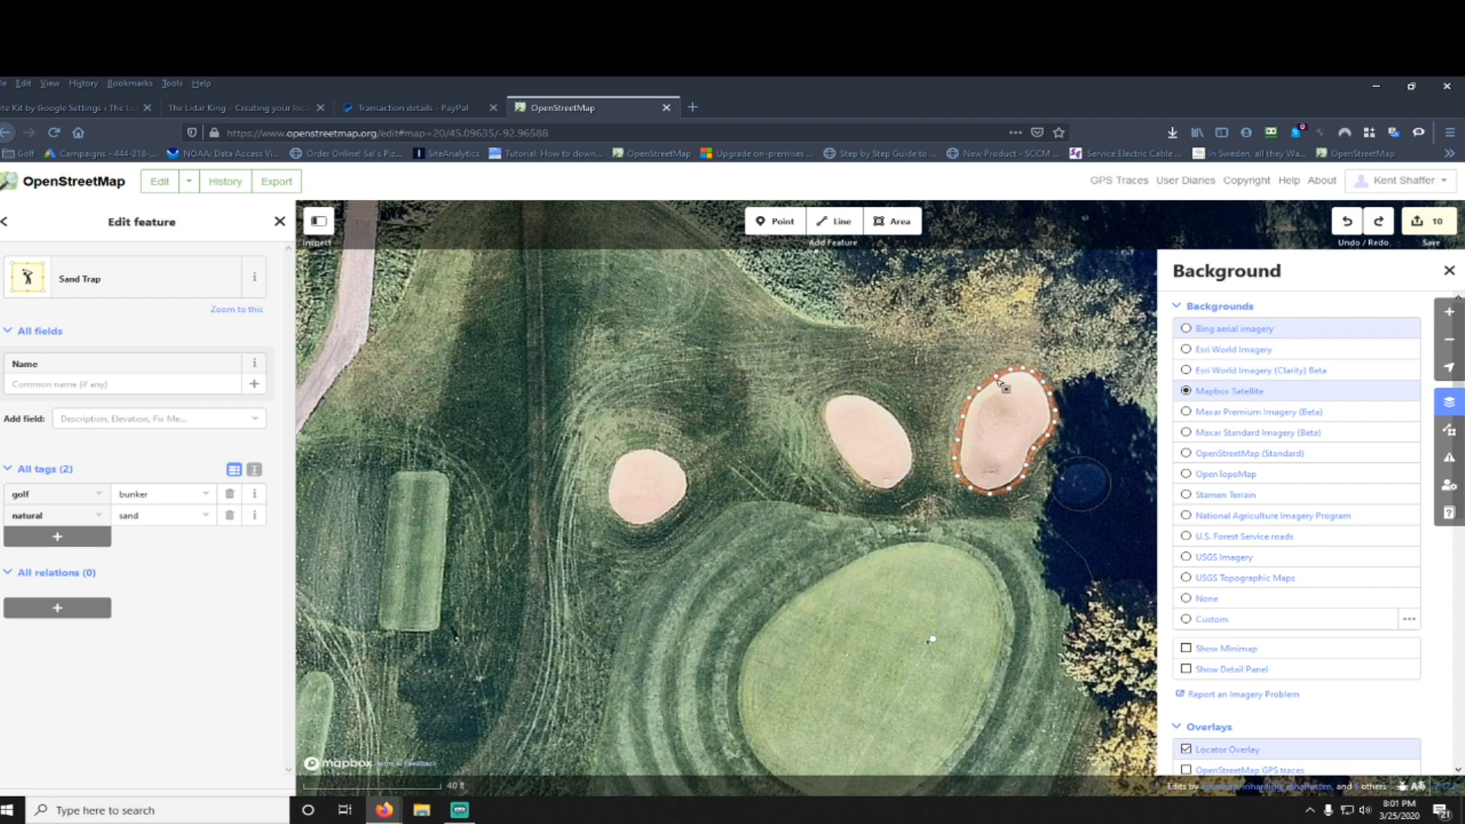
pyautogui.moveTo(999, 380); pyautogui.dragTo(1002, 380)
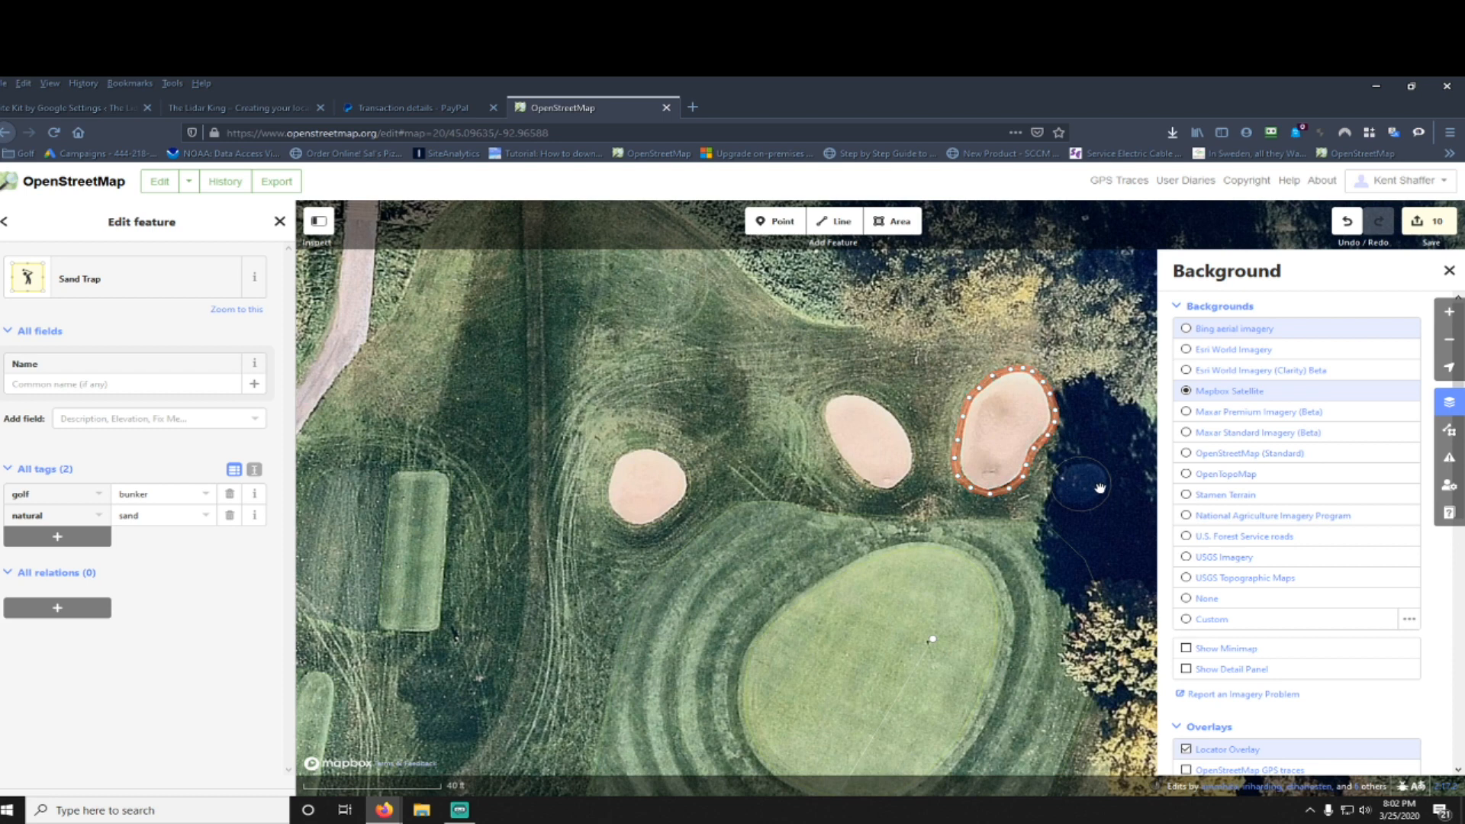
# Step: Square the corners of the long, narrow tee box south of the rectangular one
pyautogui.moveTo(675, 402); pyautogui.dragTo(894, 358)
pyautogui.click(668, 507)
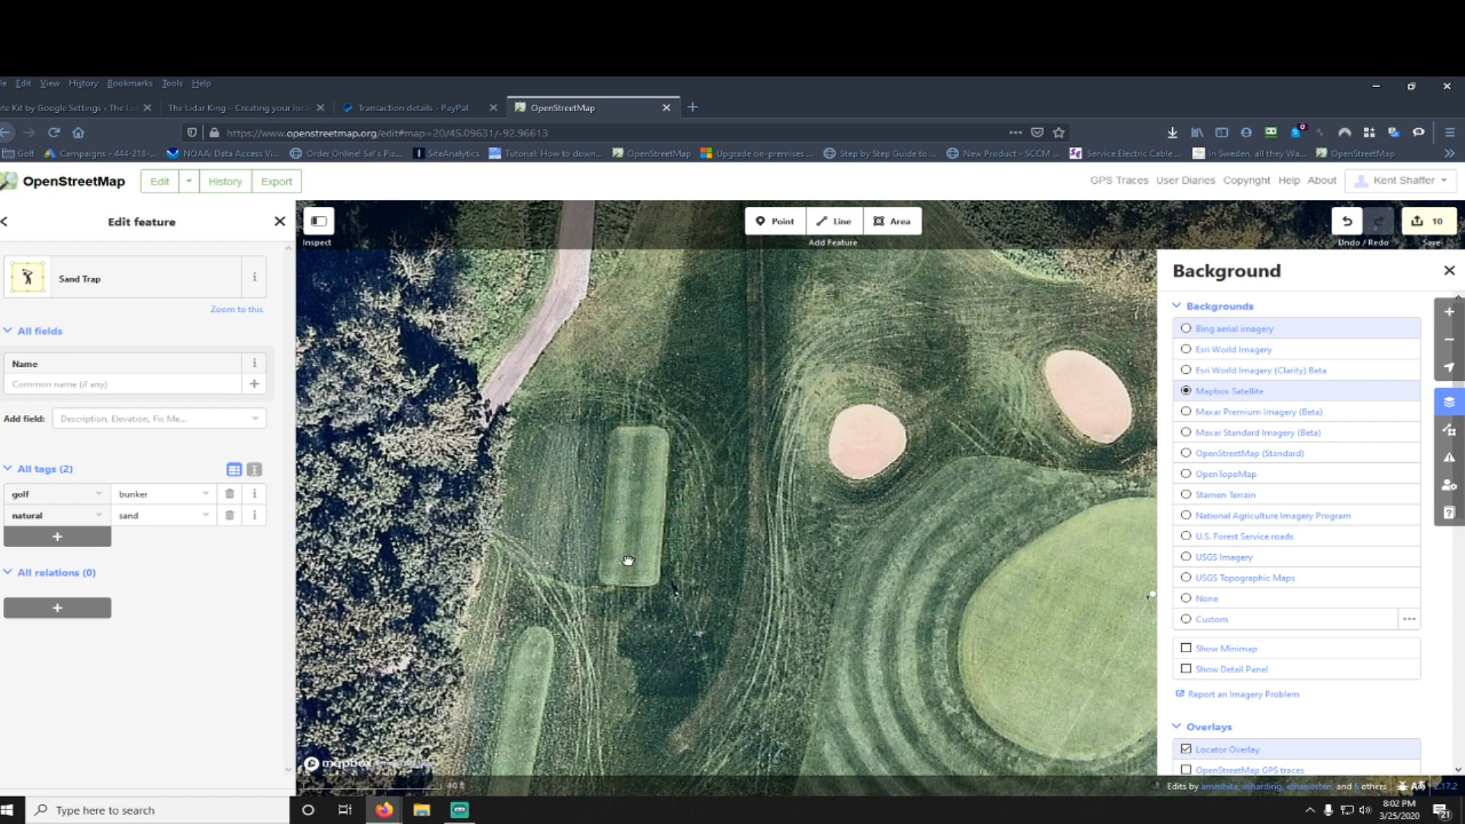
pyautogui.moveTo(627, 560); pyautogui.dragTo(767, 423)
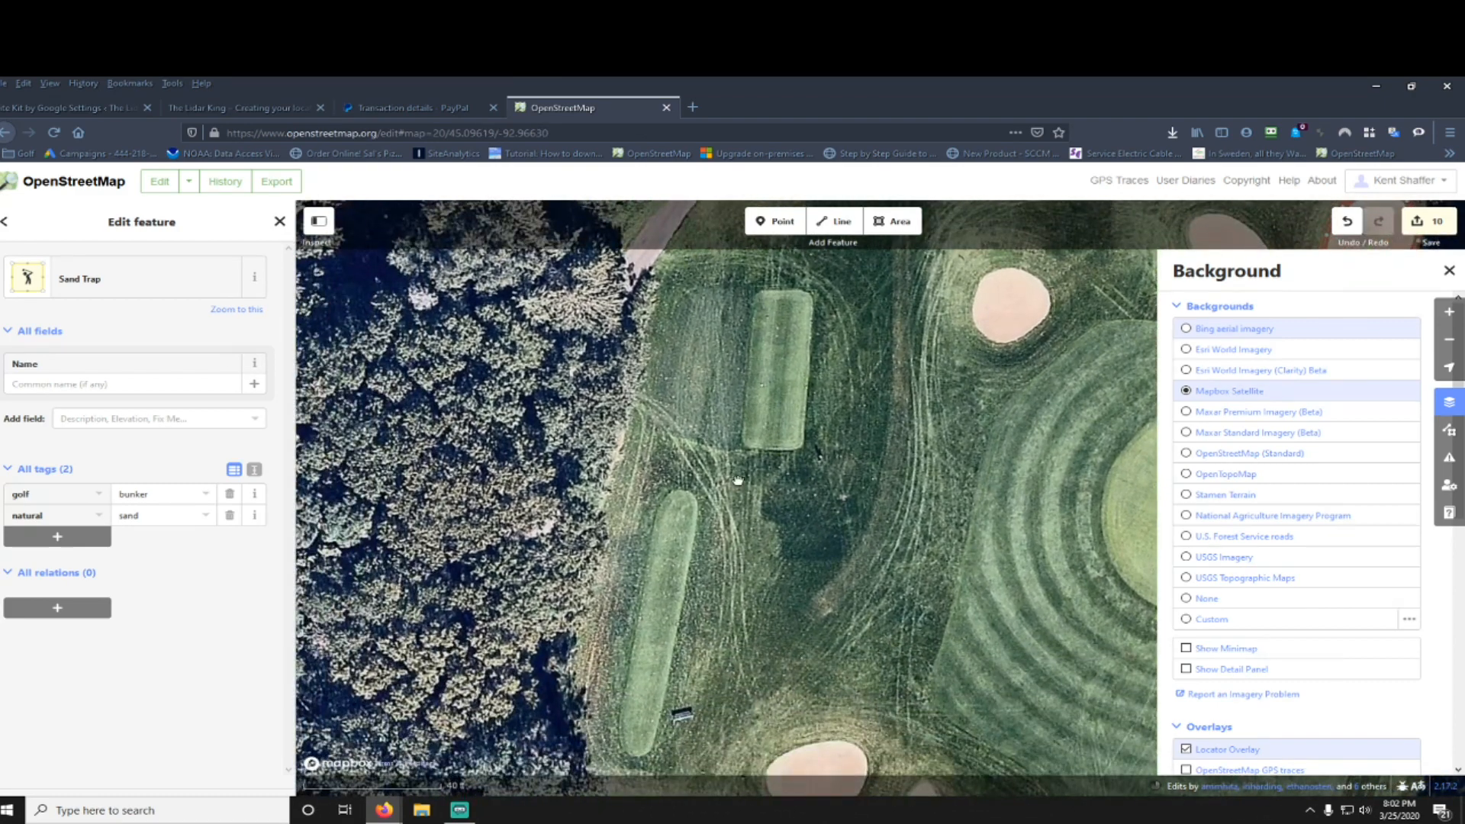
pyautogui.click(686, 605)
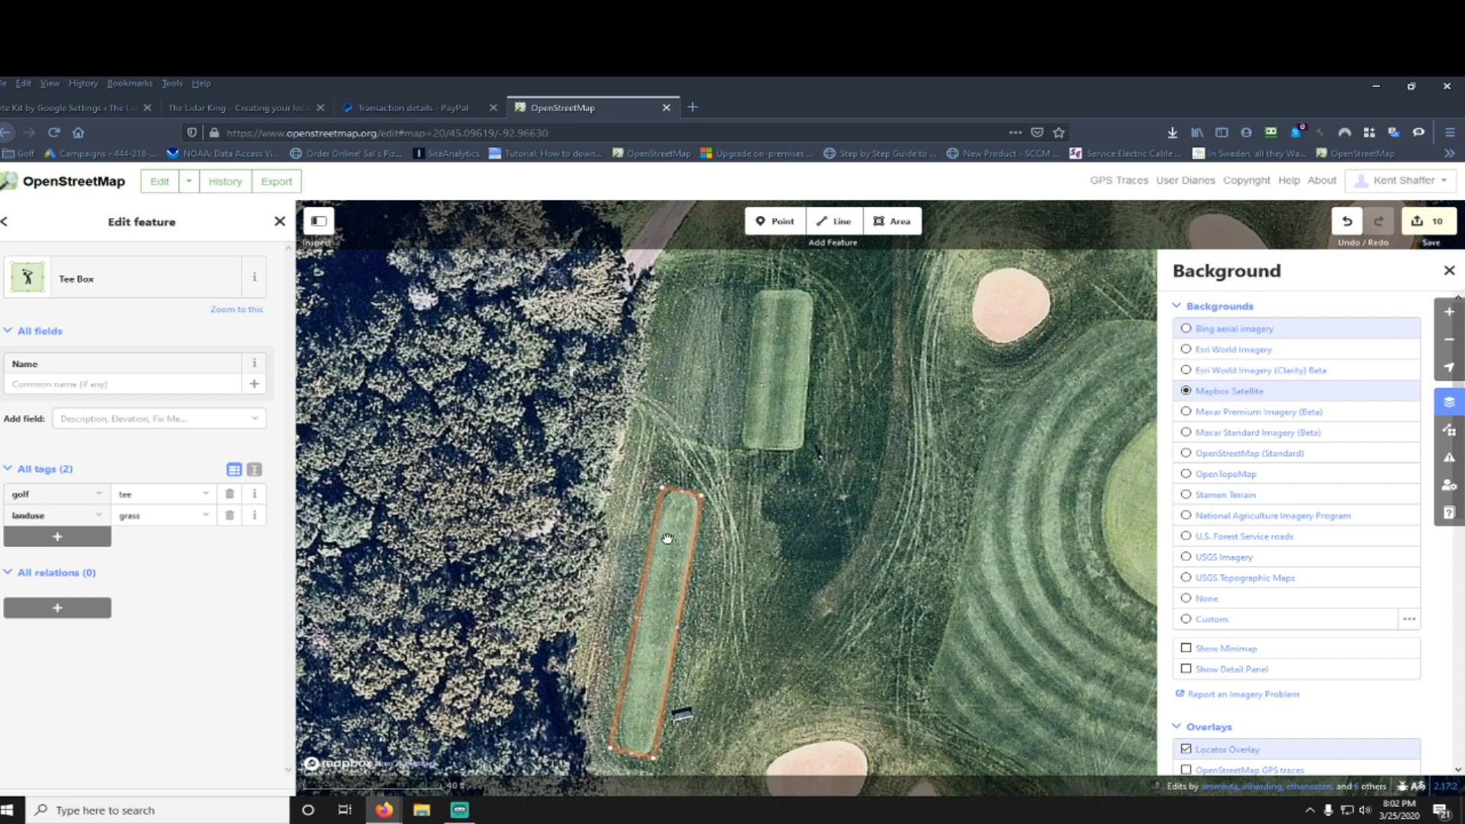
pyautogui.rightClick(658, 572)
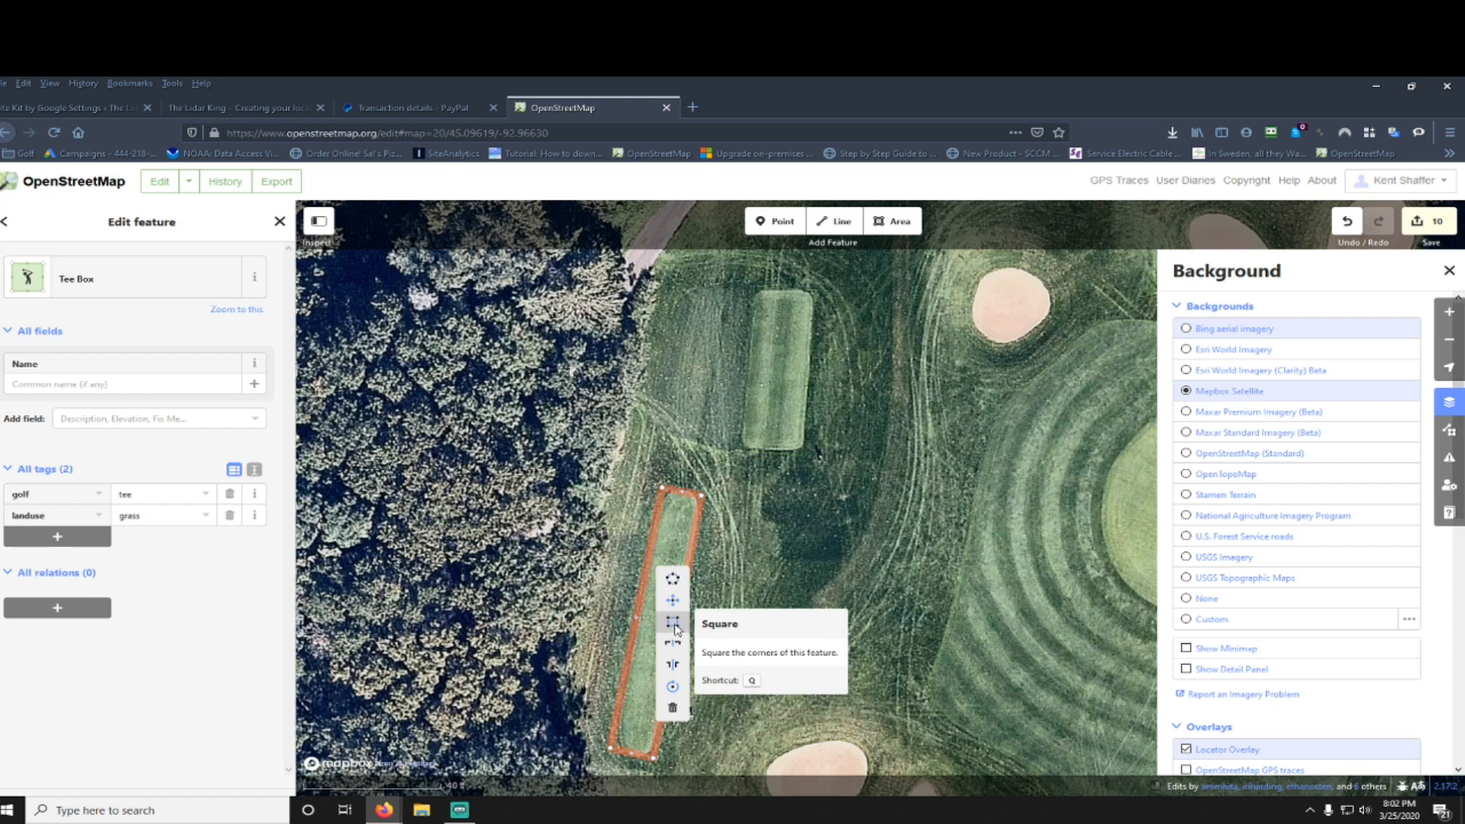
pyautogui.click(674, 624)
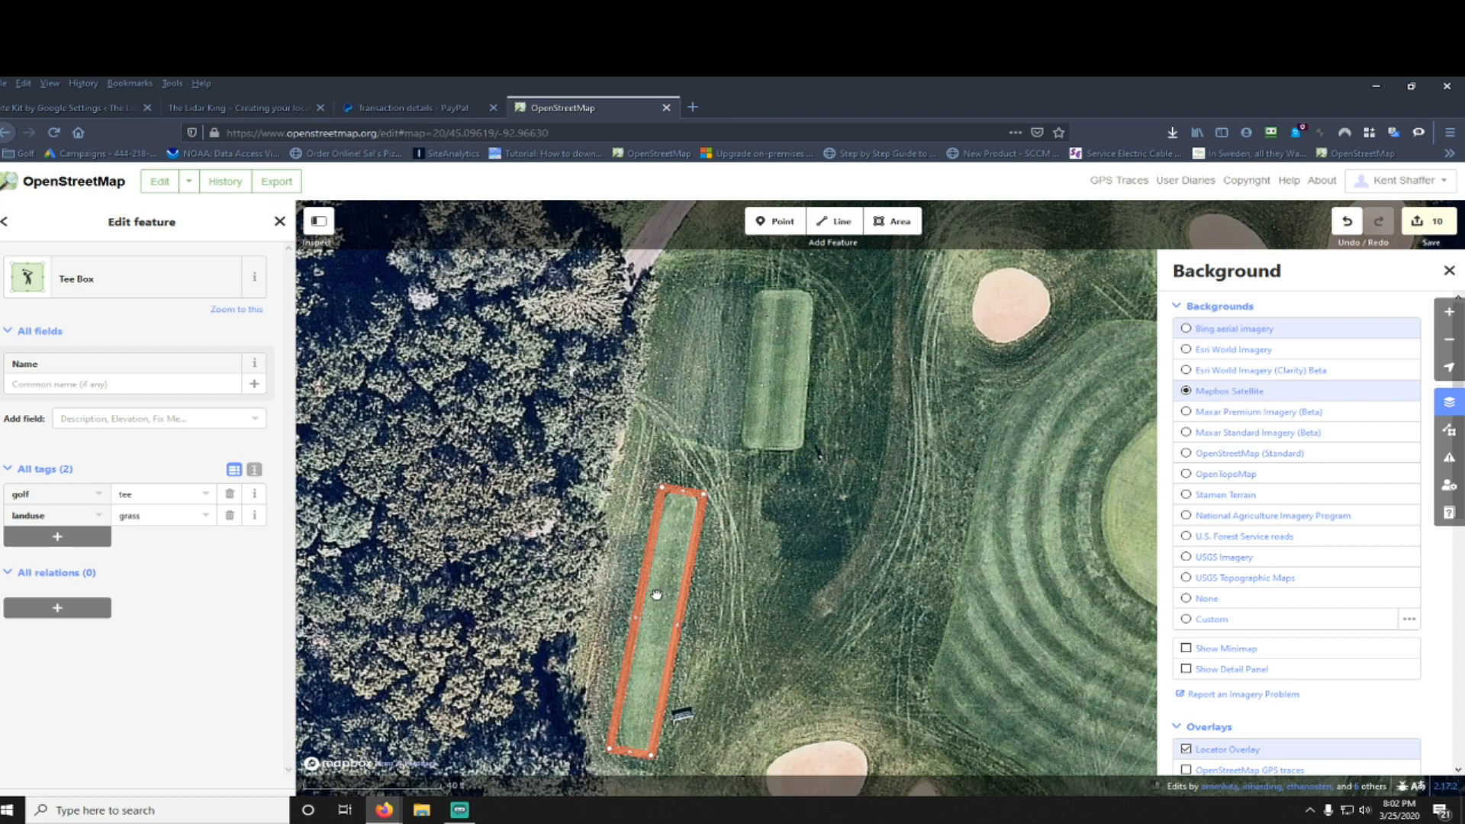
# Step: Examine the squared tee box, the rectangular tee box north of it, and the surrounding green, sand traps and fairway
pyautogui.press('Down')
pyautogui.press('Down')
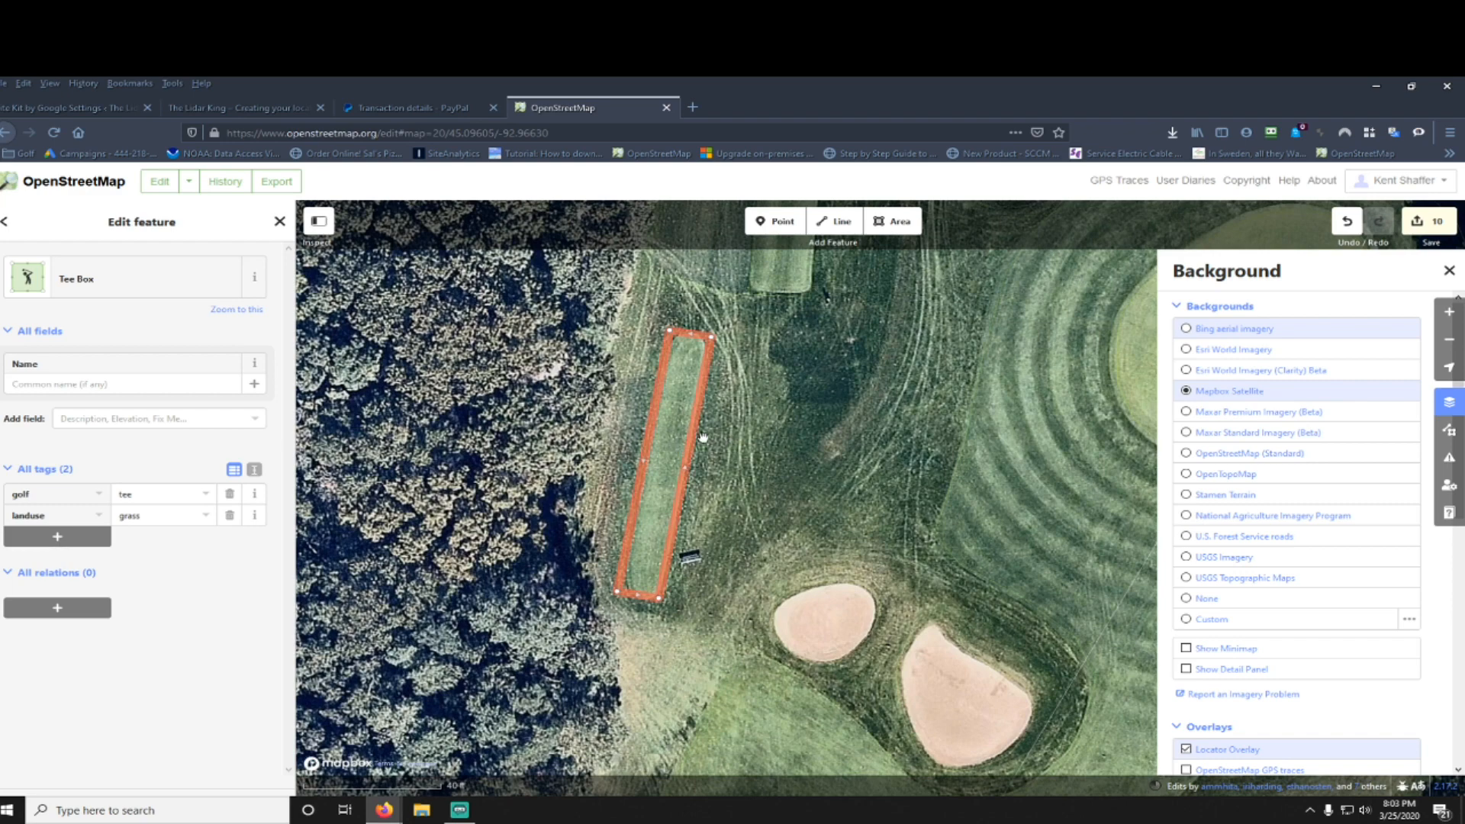
pyautogui.moveTo(751, 365); pyautogui.dragTo(639, 626)
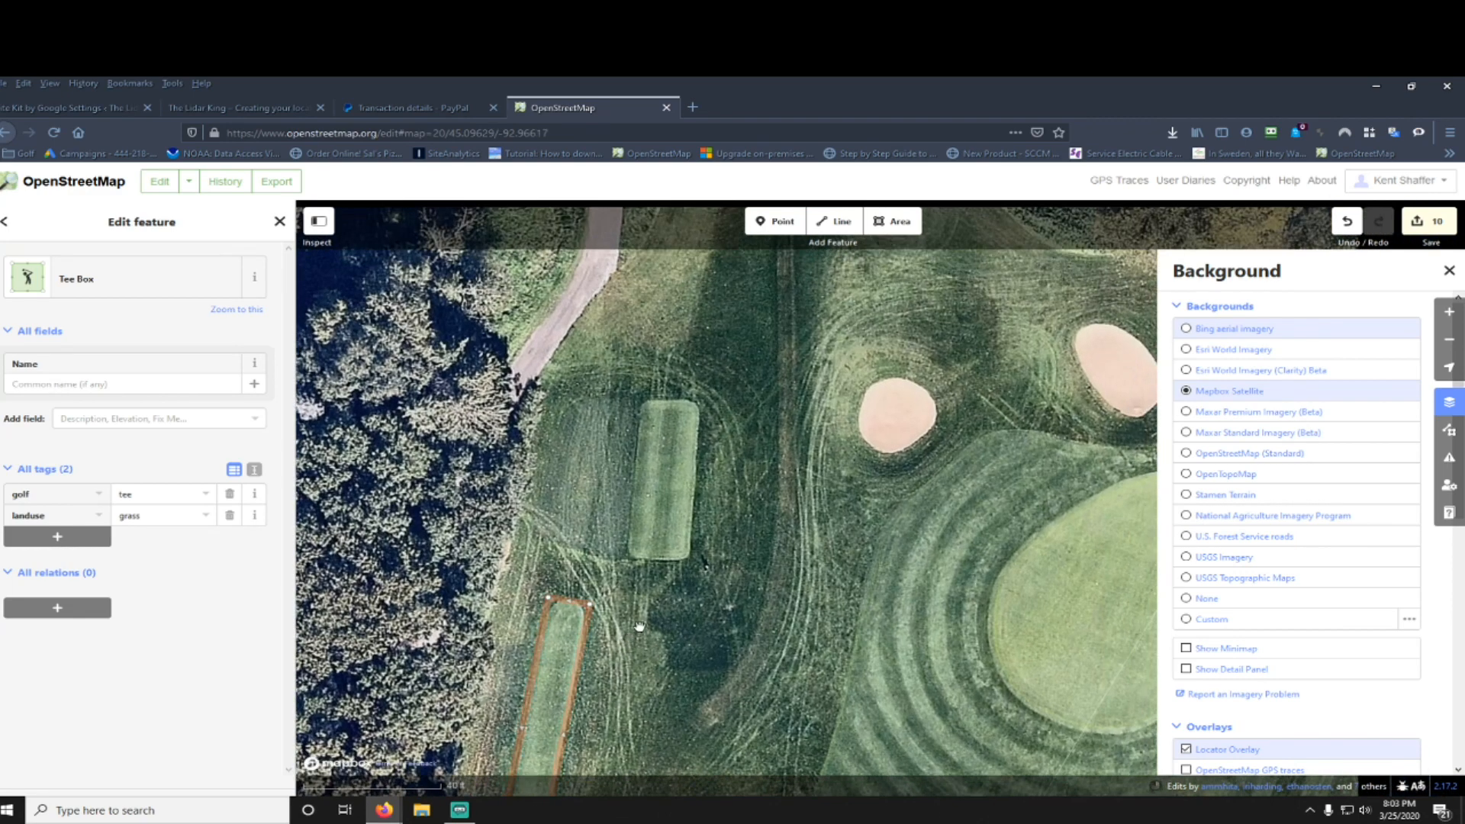
pyautogui.click(698, 471)
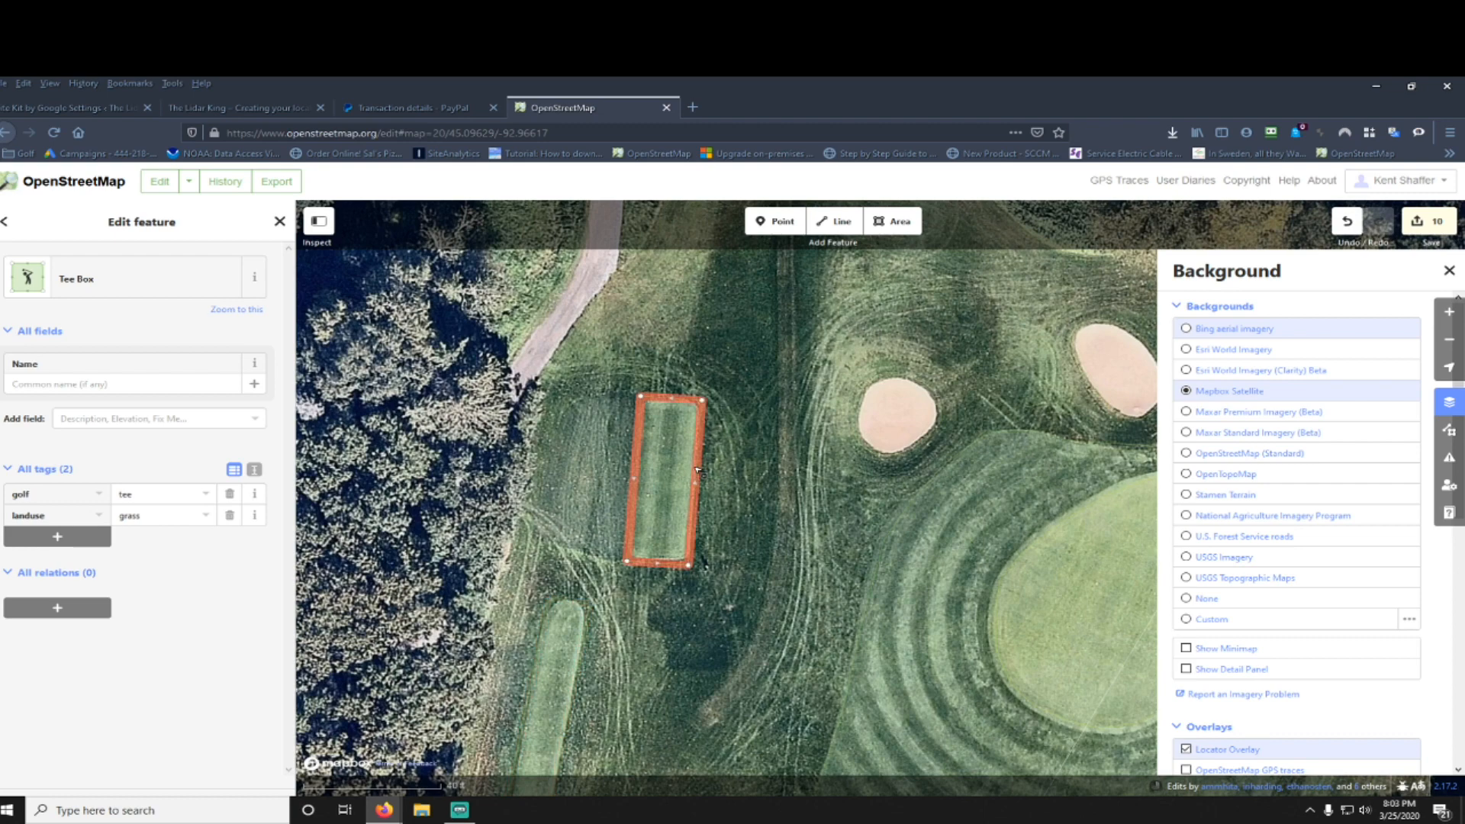
pyautogui.rightClick(698, 471)
pyautogui.moveTo(672, 438); pyautogui.dragTo(650, 559)
pyautogui.moveTo(717, 374); pyautogui.dragTo(684, 515)
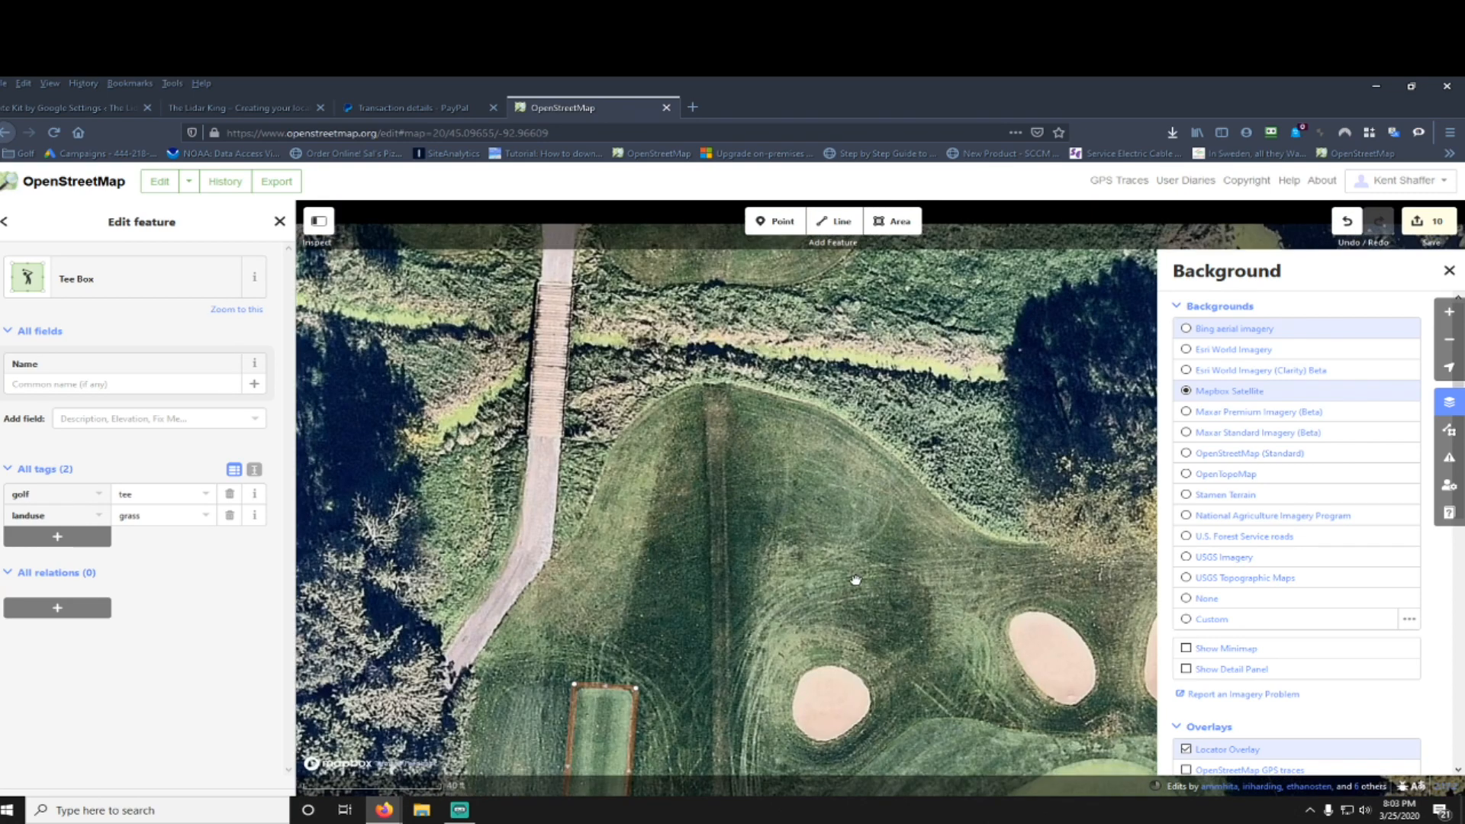
pyautogui.moveTo(707, 602); pyautogui.dragTo(634, 336)
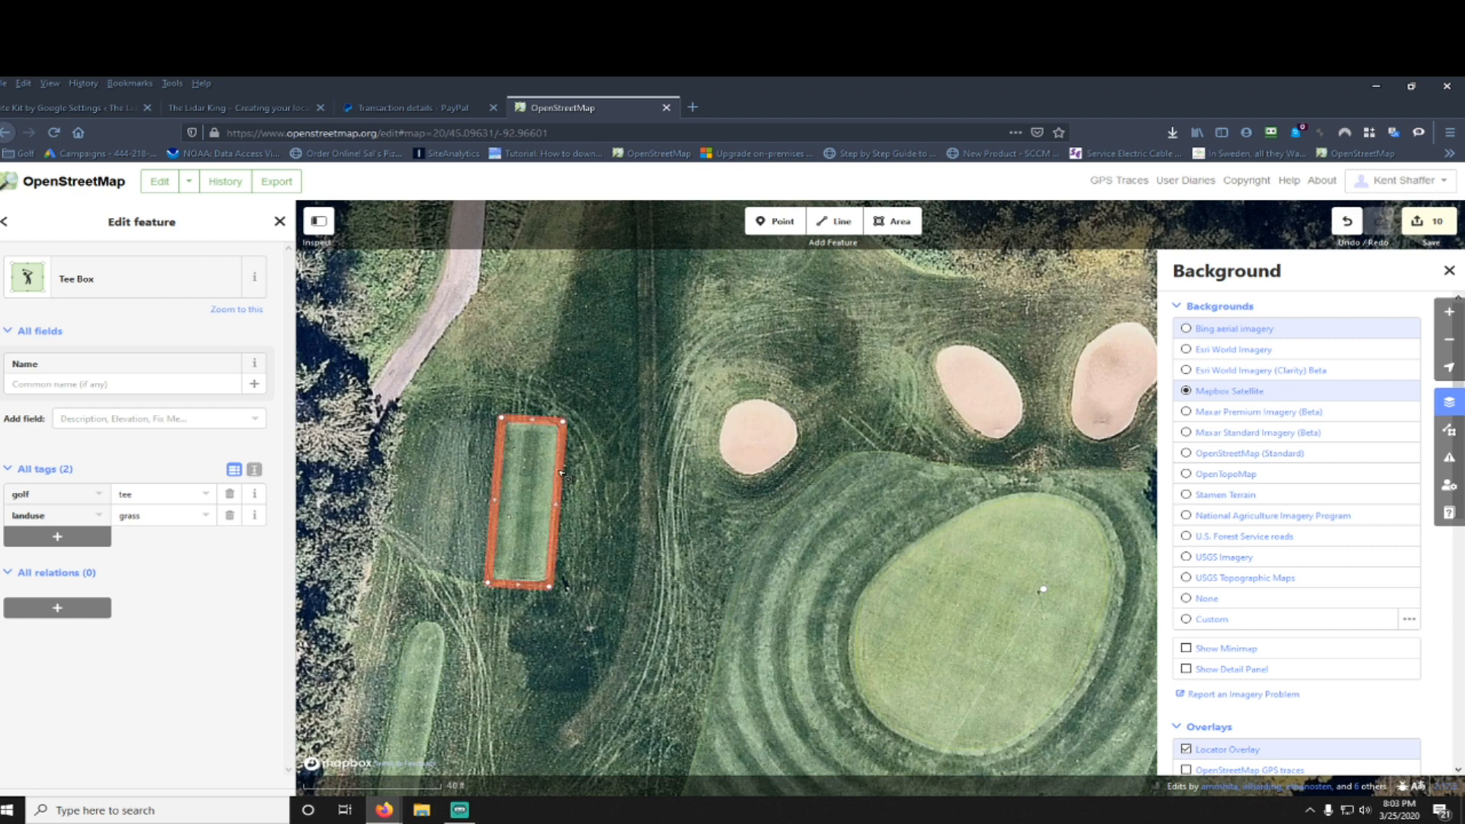
pyautogui.moveTo(811, 575); pyautogui.dragTo(518, 418)
pyautogui.scroll(-3, 533, 621)
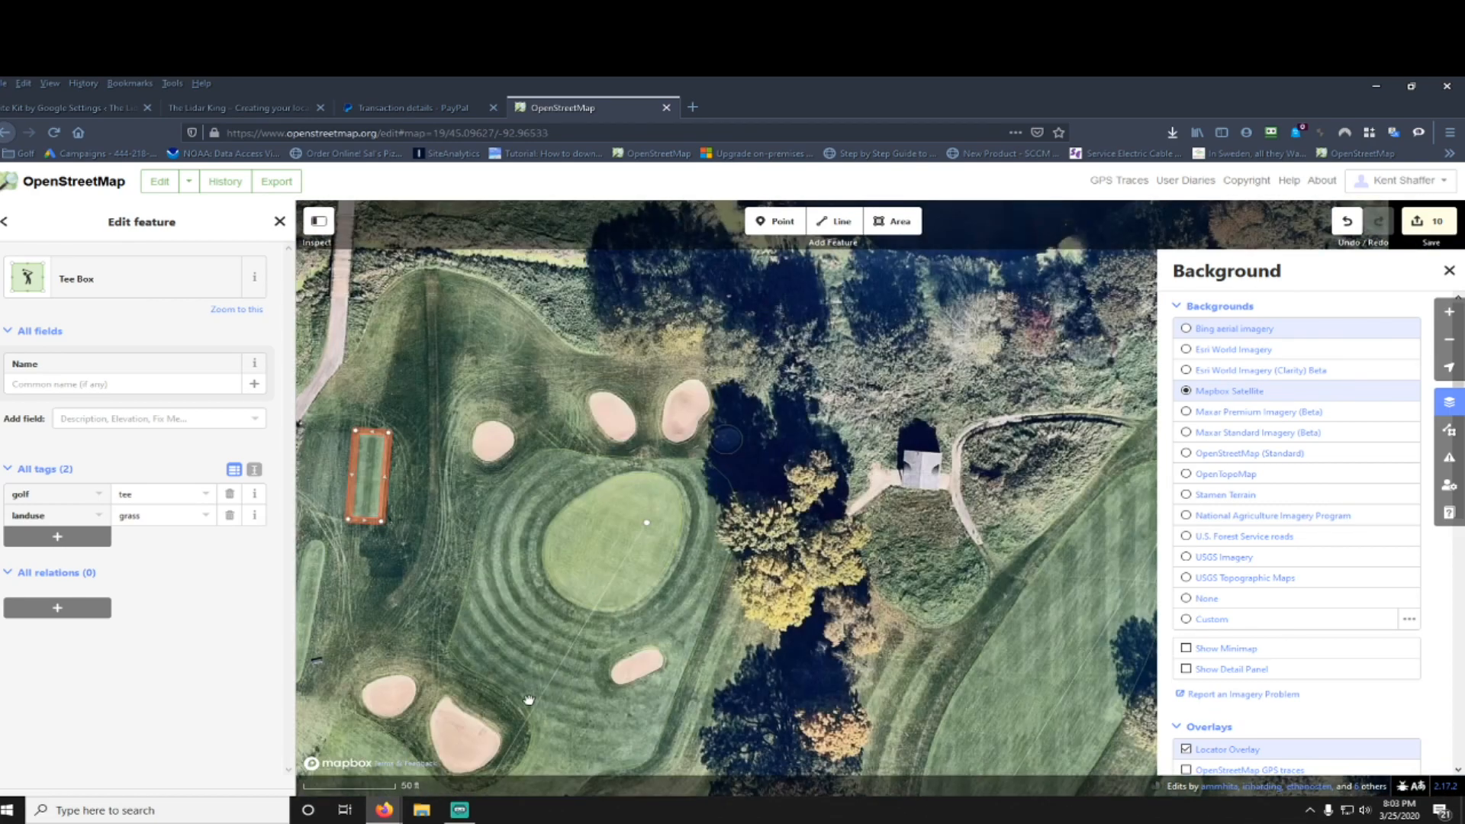
pyautogui.moveTo(585, 711); pyautogui.dragTo(702, 346)
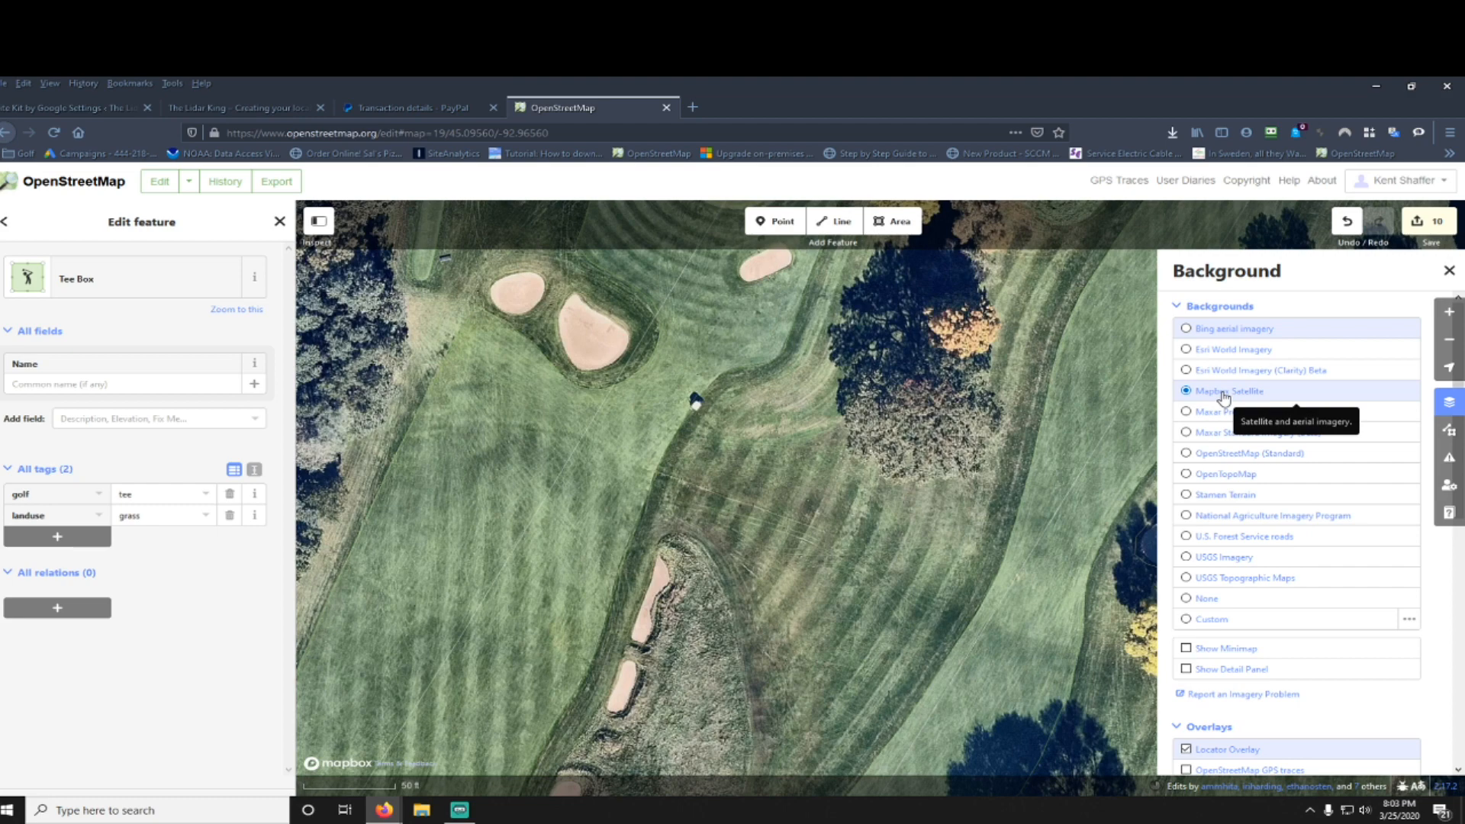
# Step: Compare Bing aerial imagery with Mapbox Satellite over the mapped course, and keep Bing as the background
pyautogui.click(1224, 329)
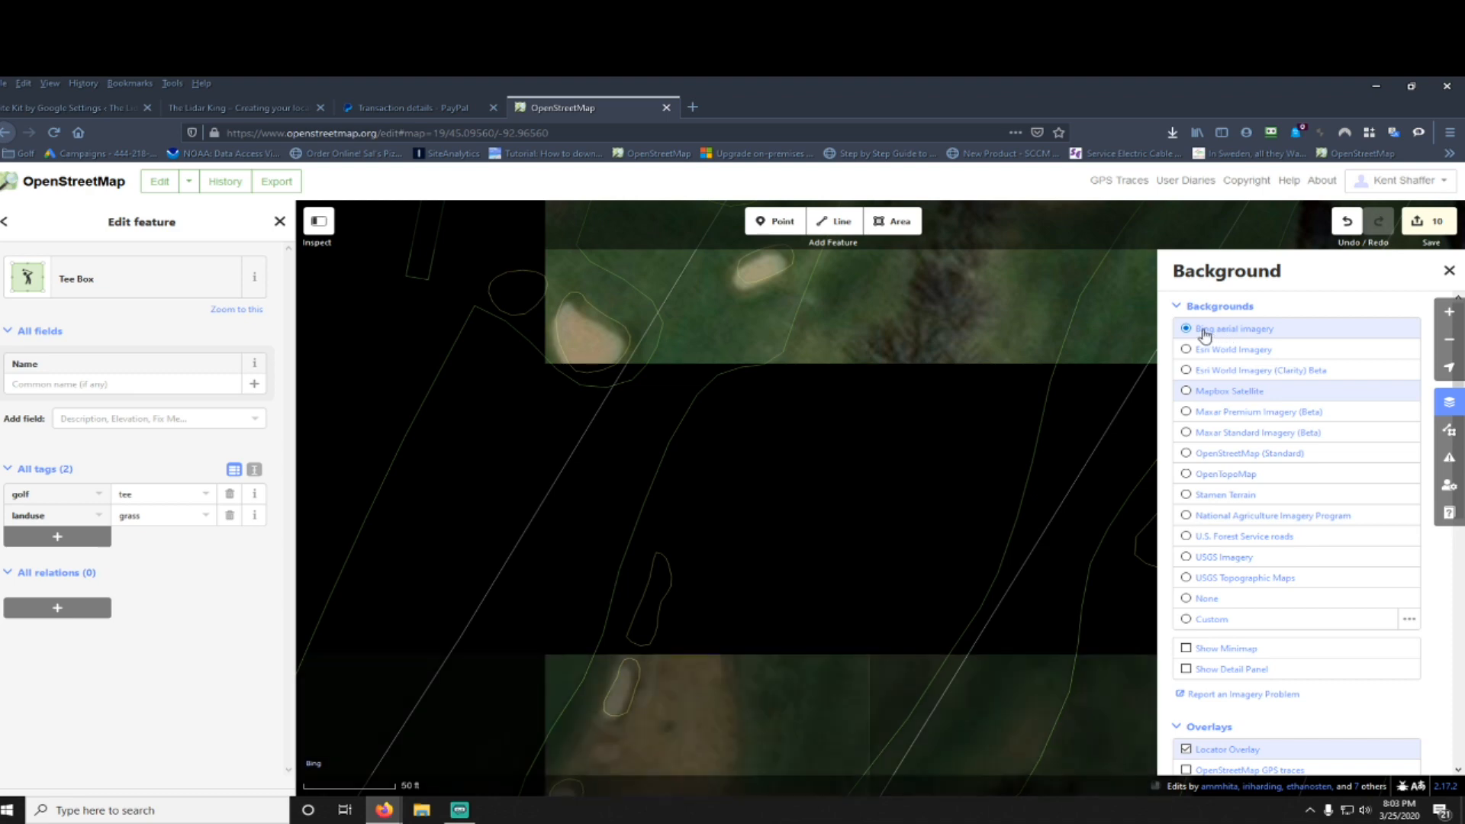
pyautogui.scroll(-2, 949, 386)
pyautogui.scroll(-1, 948, 388)
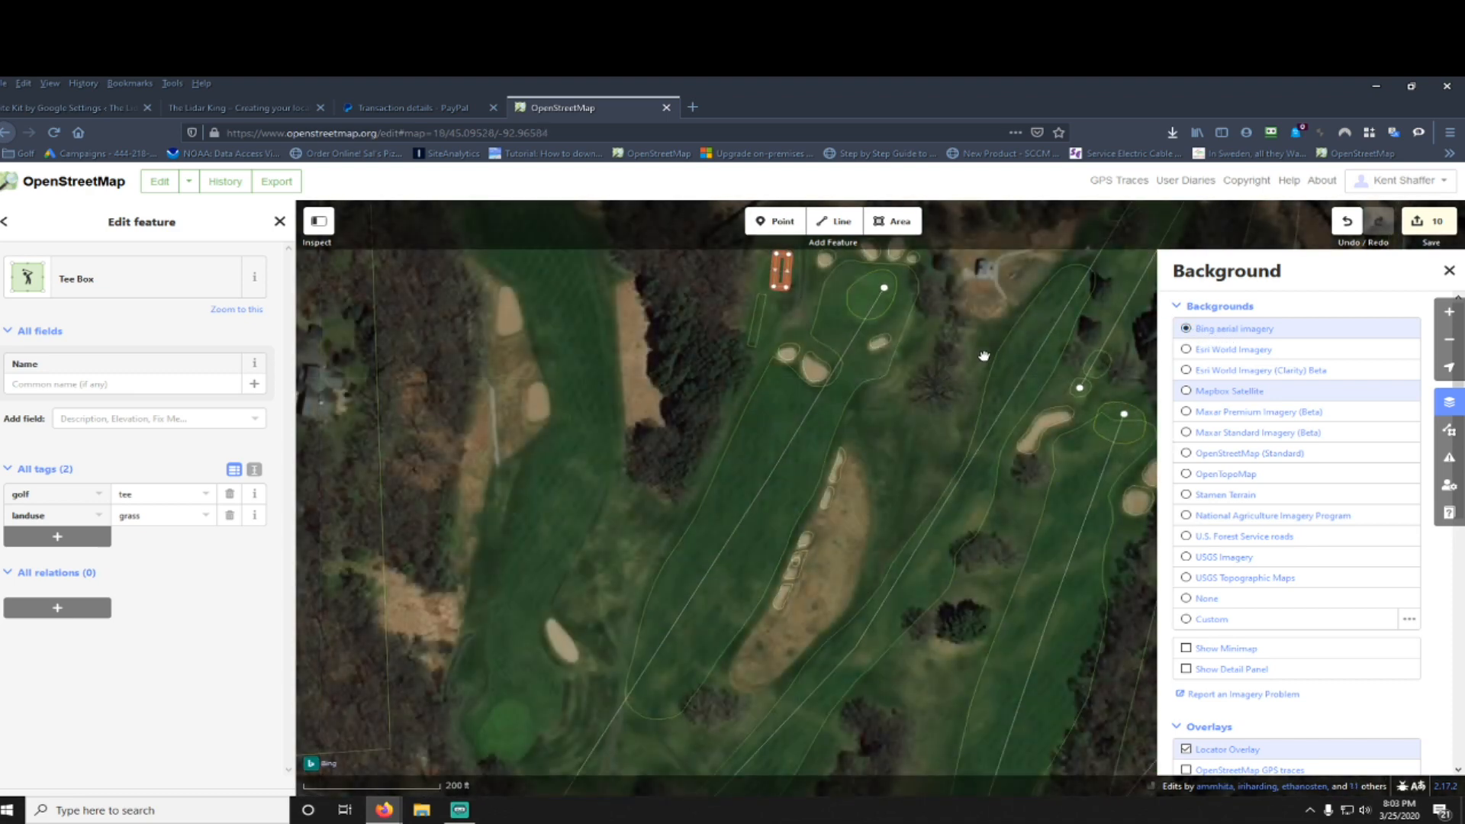
pyautogui.moveTo(983, 356); pyautogui.dragTo(853, 524)
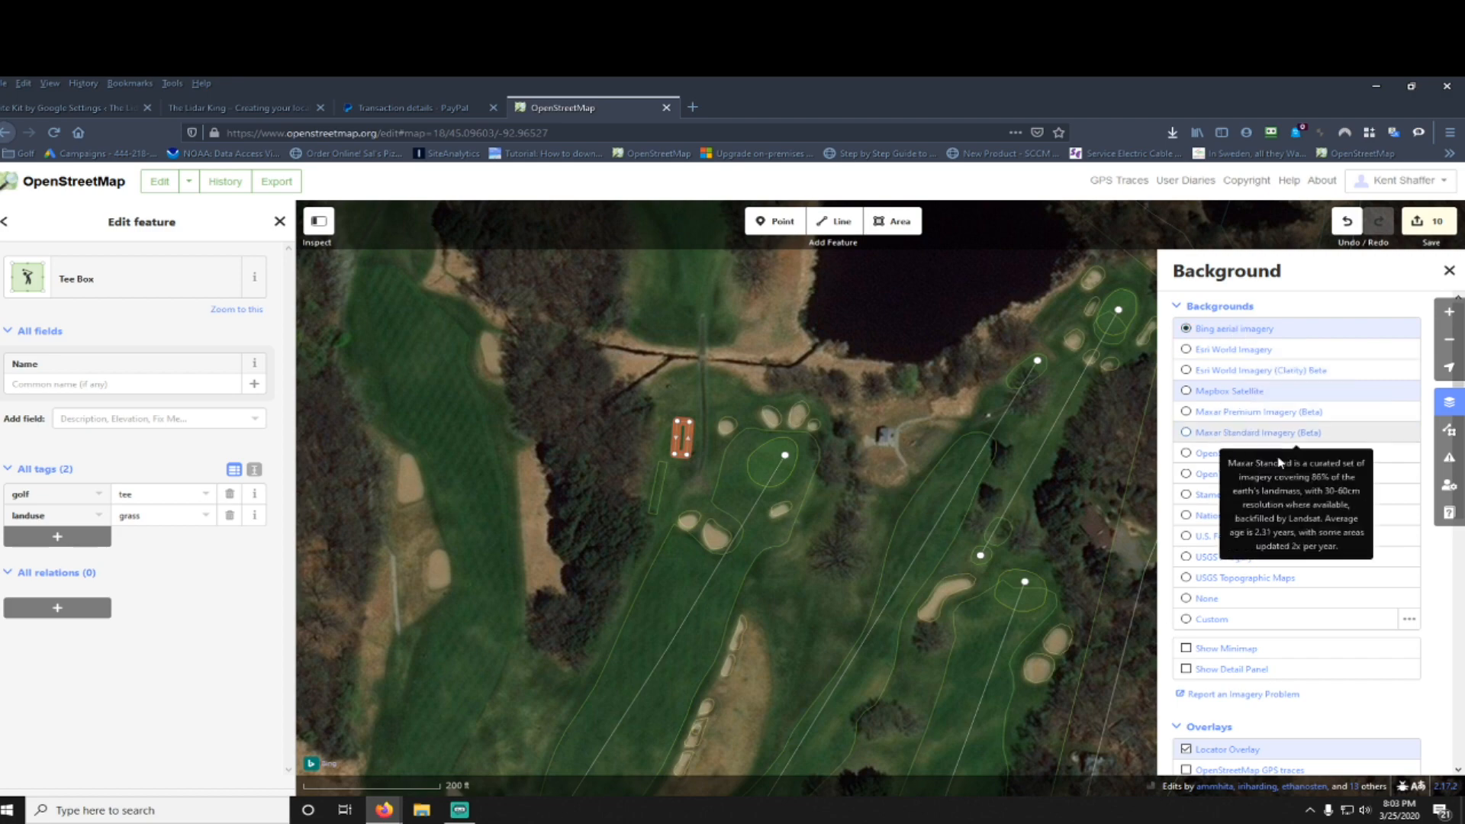
pyautogui.click(1232, 393)
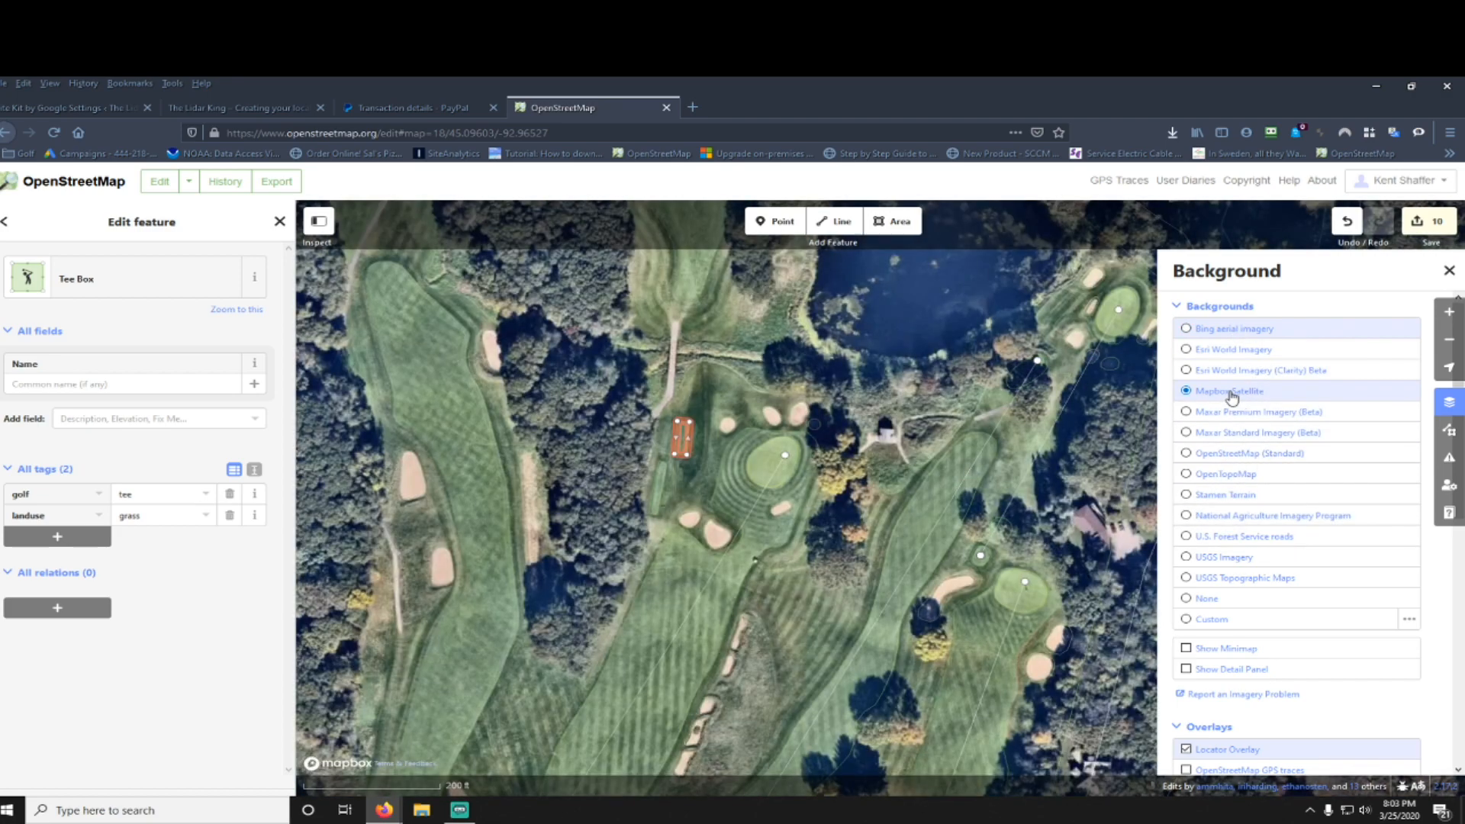
pyautogui.click(1226, 331)
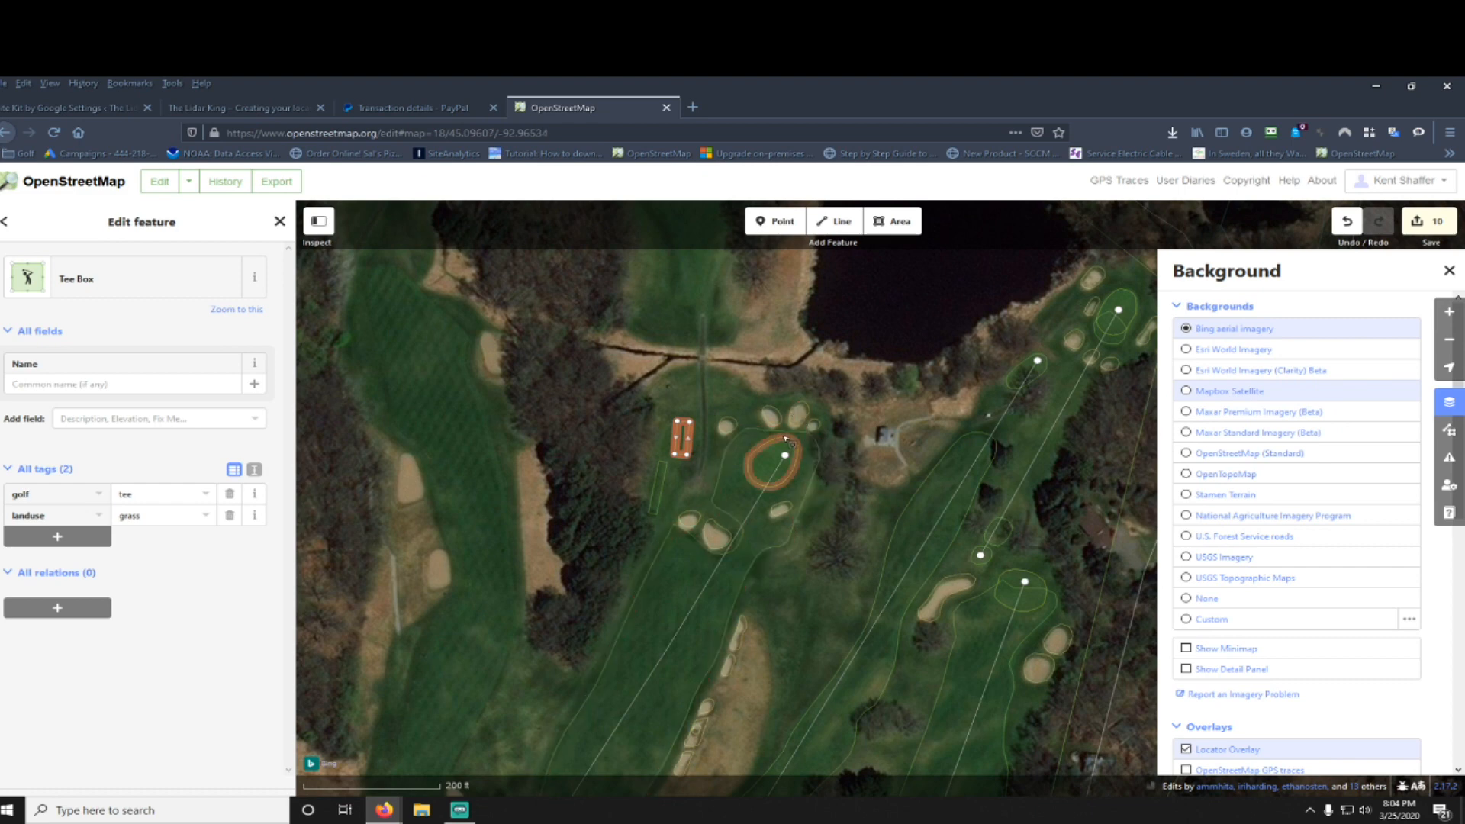
pyautogui.scroll(3, 792, 420)
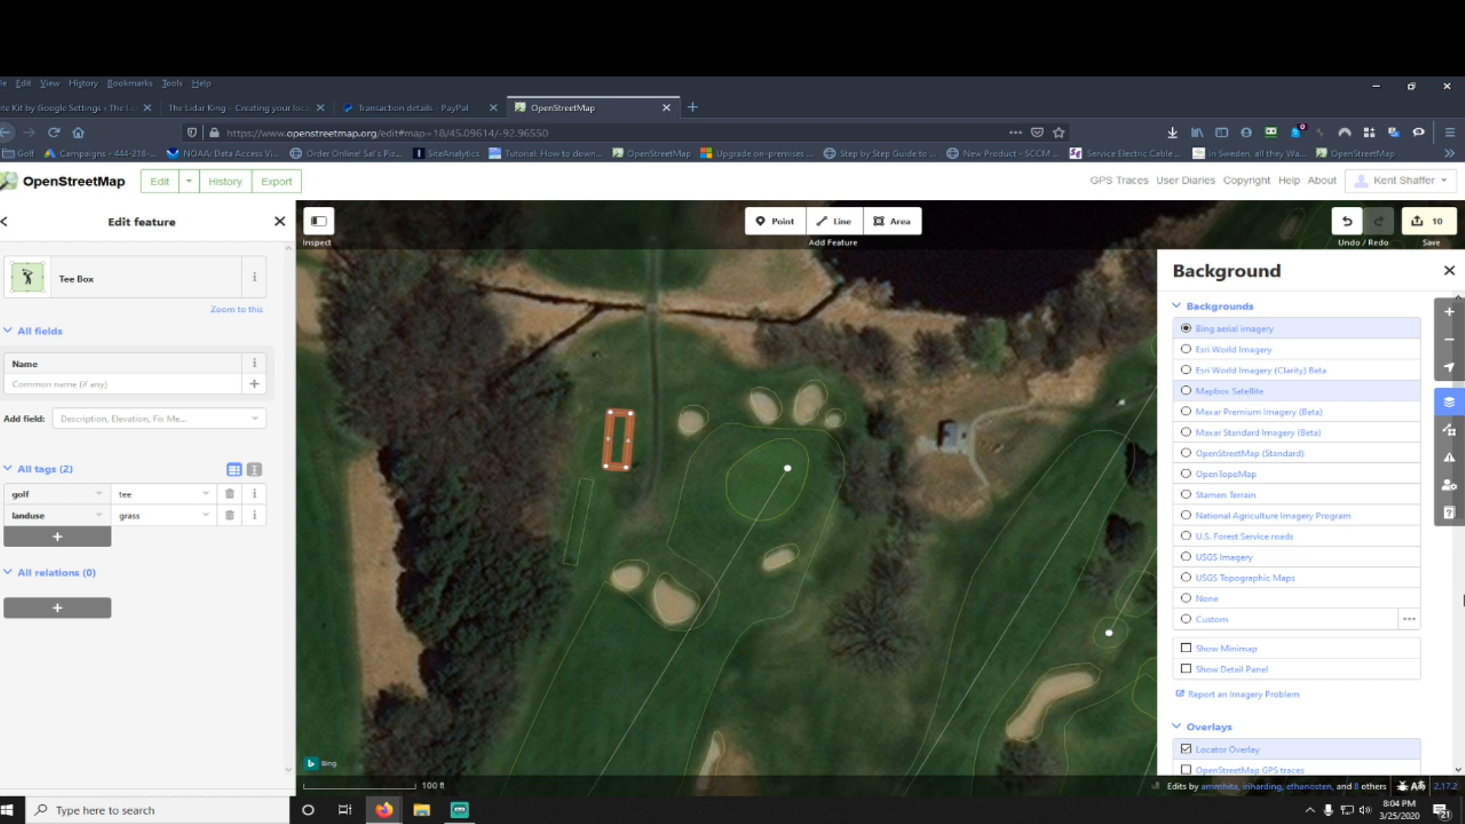
# Step: Check the imagery display and offset options, and examine the long fairway with two sand traps northwest of the pond
pyautogui.scroll(-10, 1320, 616)
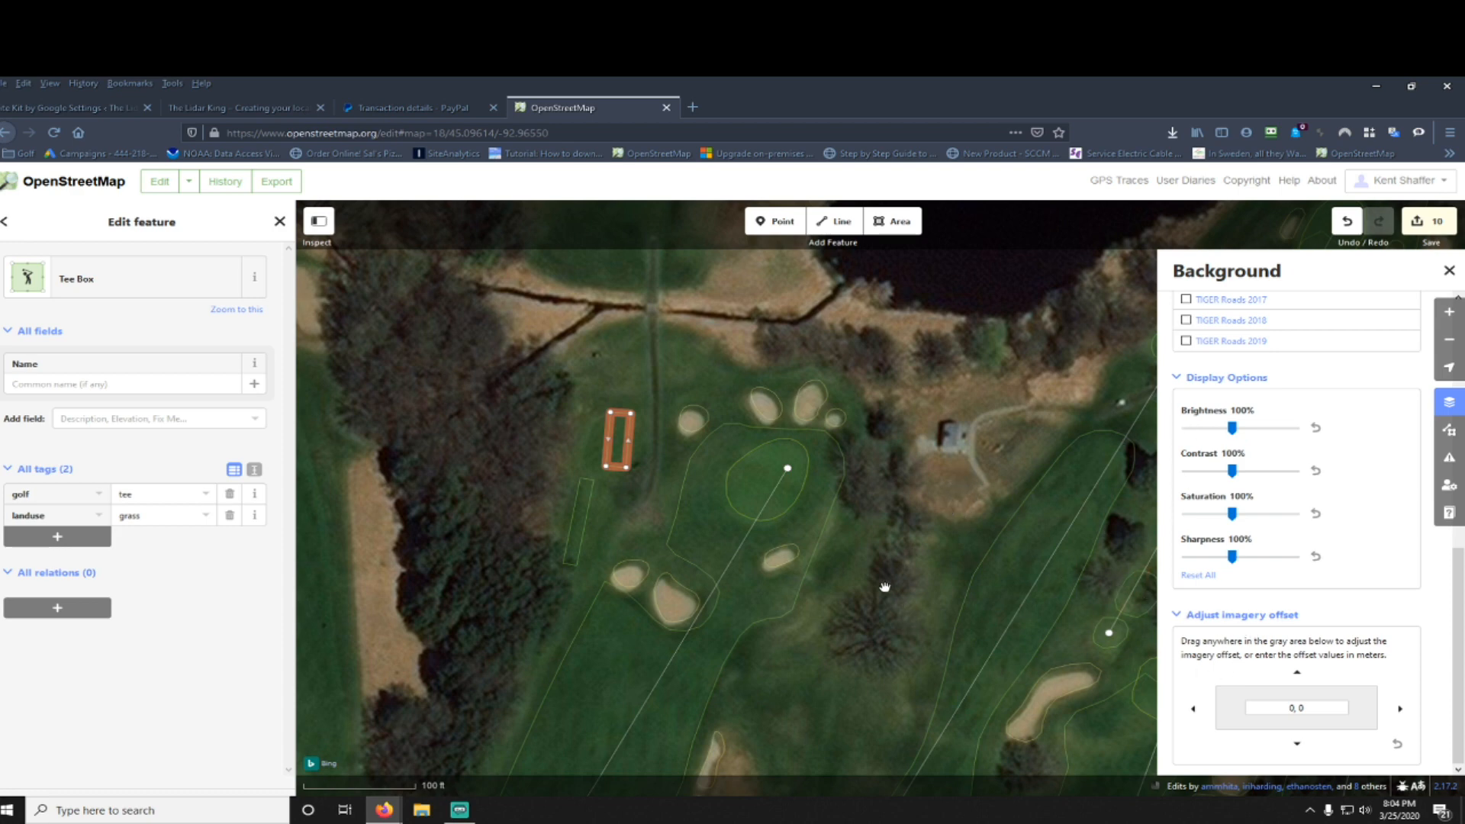
pyautogui.moveTo(859, 590); pyautogui.dragTo(856, 723)
pyautogui.moveTo(837, 287); pyautogui.dragTo(883, 631)
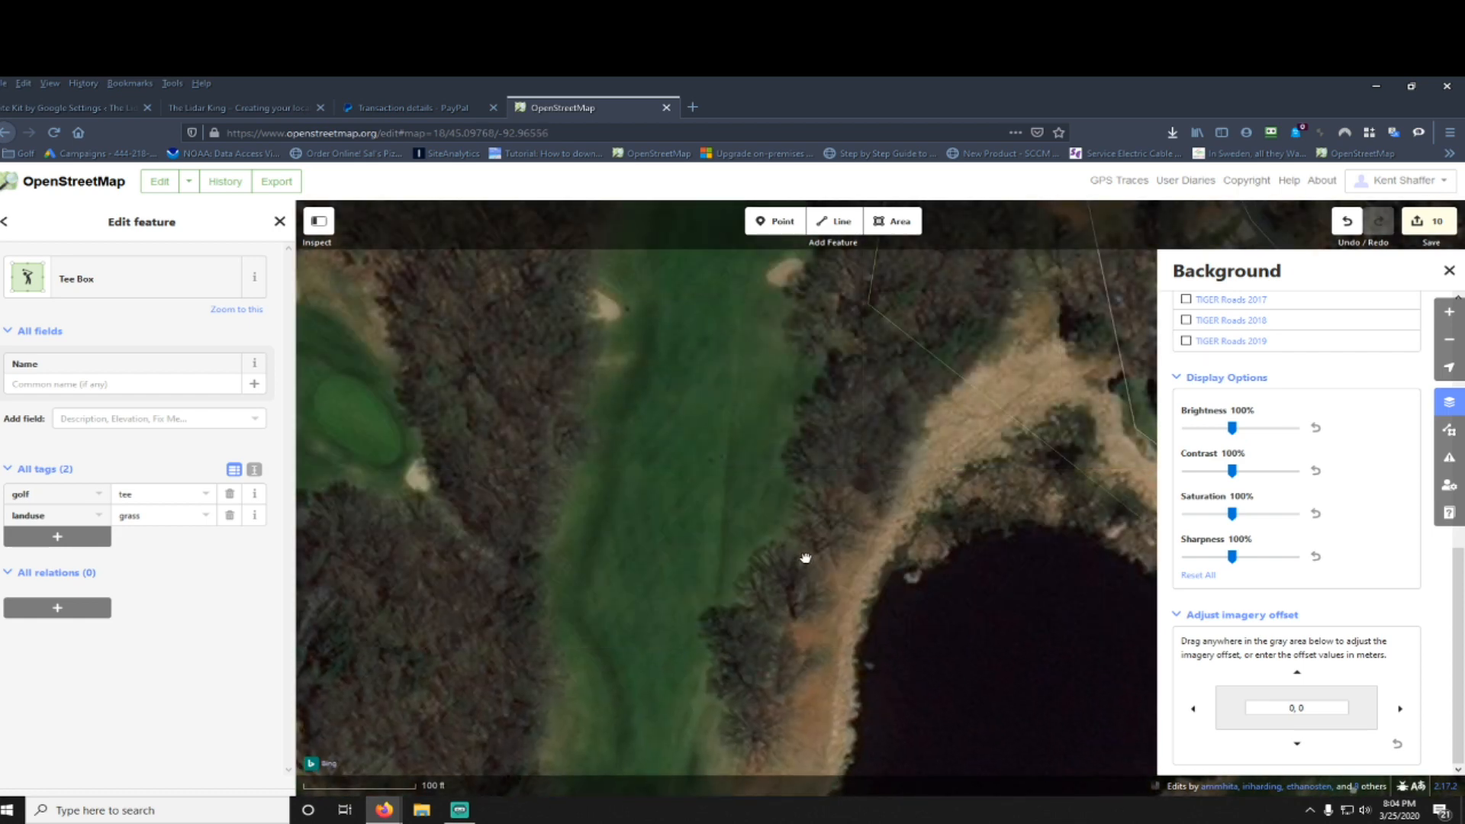
pyautogui.moveTo(760, 394); pyautogui.dragTo(732, 569)
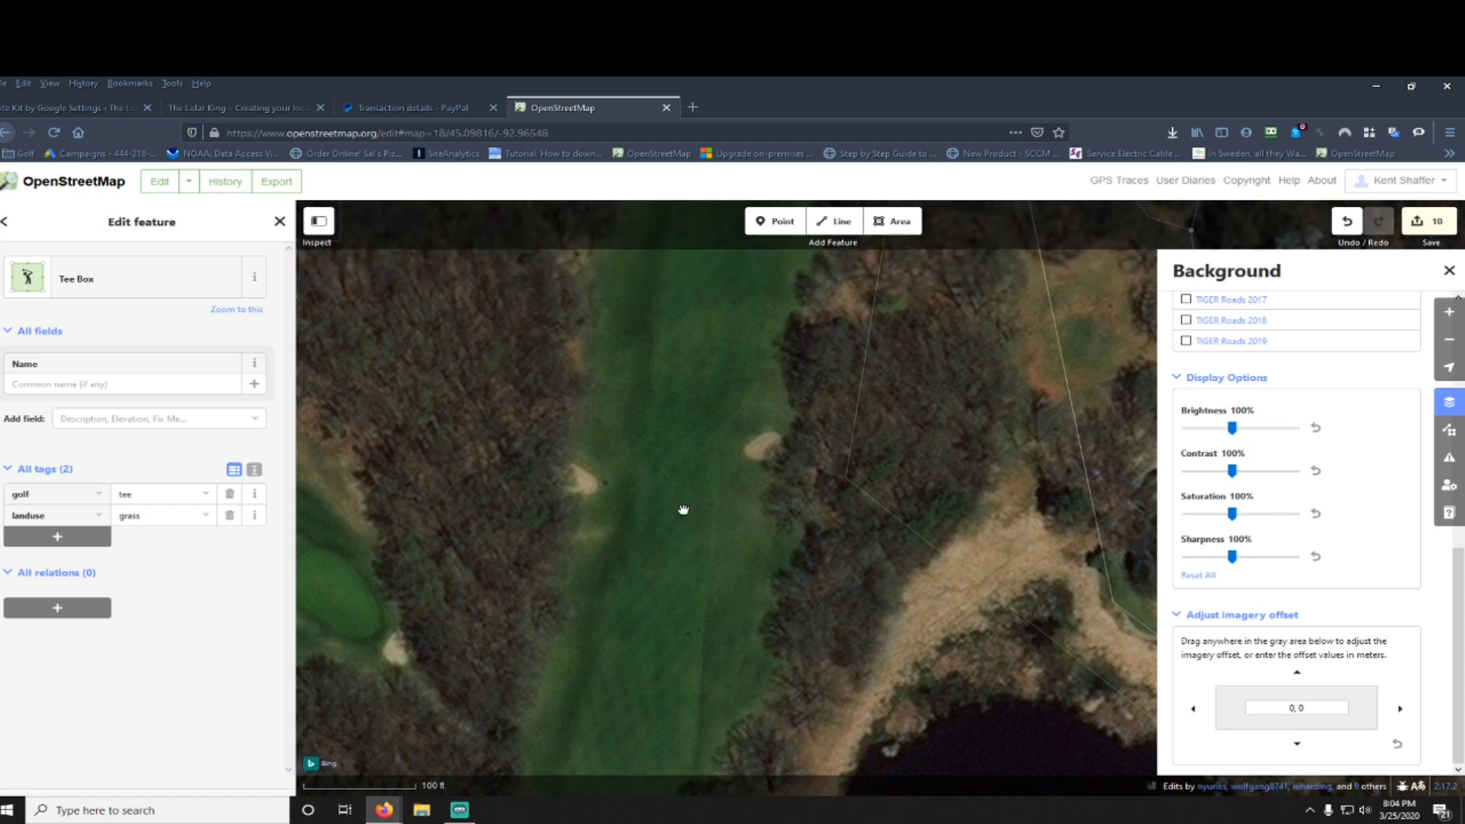
pyautogui.scroll(1, 1288, 511)
pyautogui.scroll(5, 1288, 512)
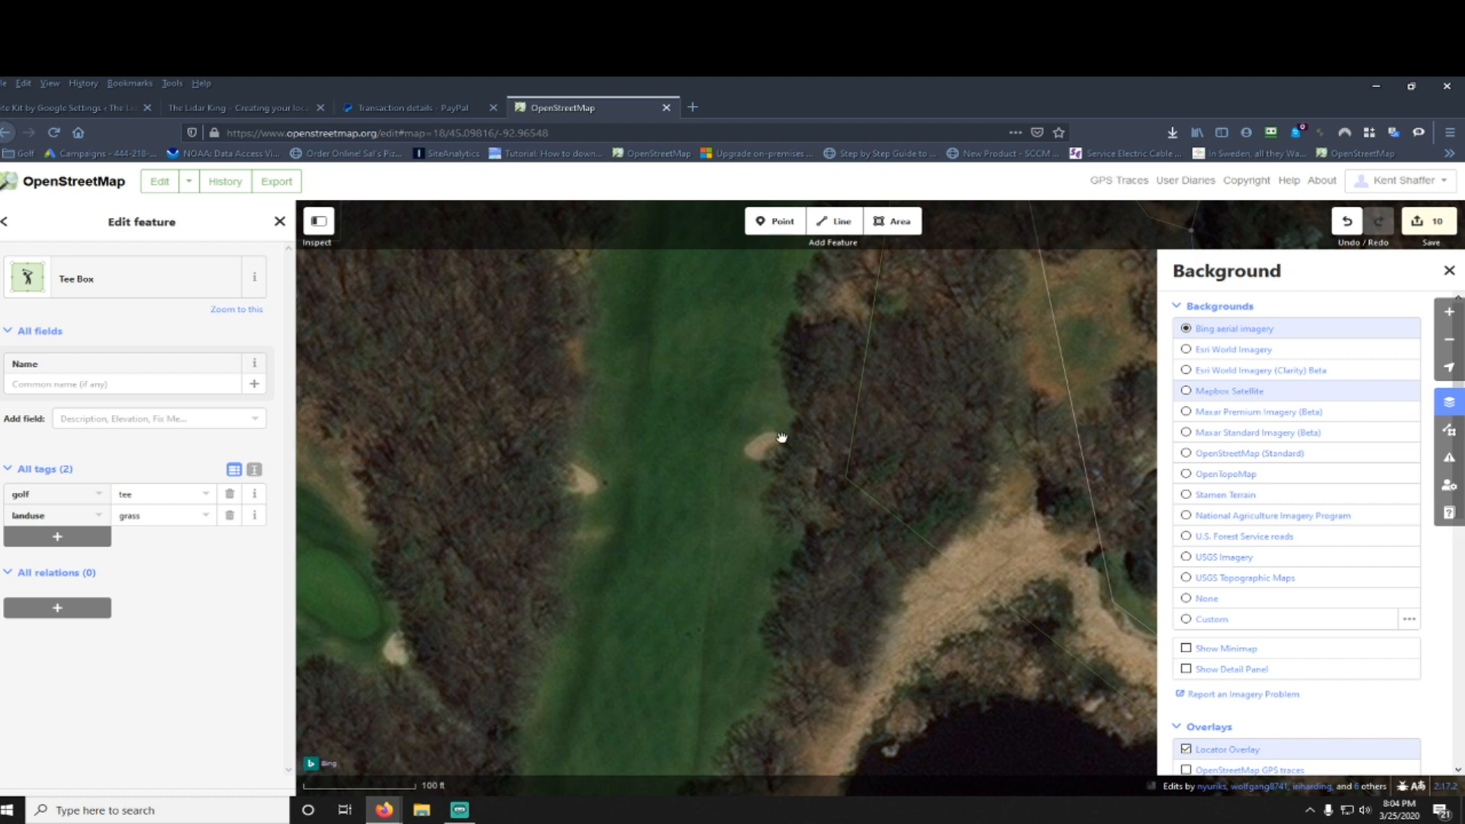
pyautogui.scroll(-2, 710, 386)
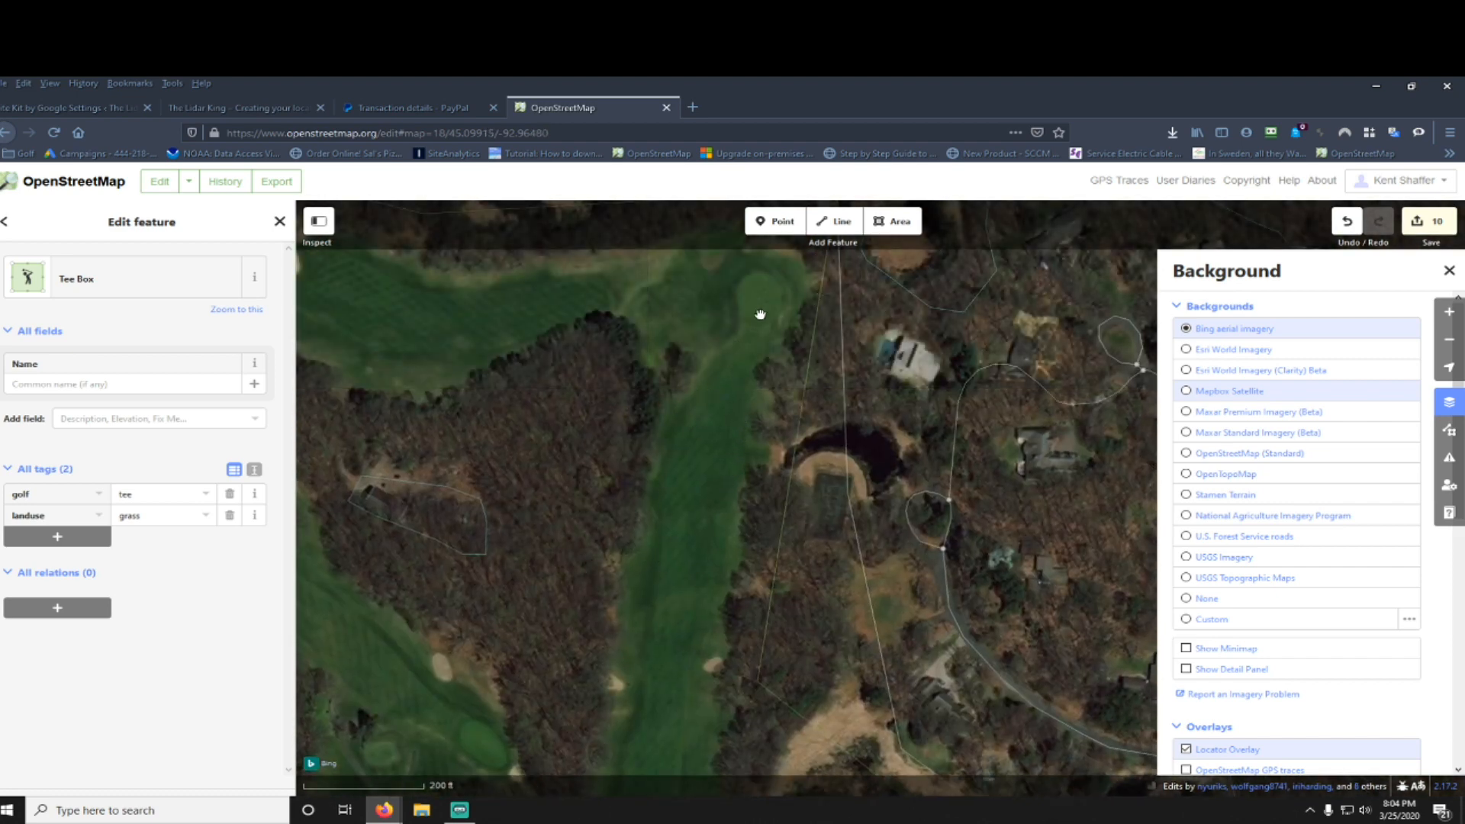
pyautogui.moveTo(724, 527); pyautogui.dragTo(680, 318)
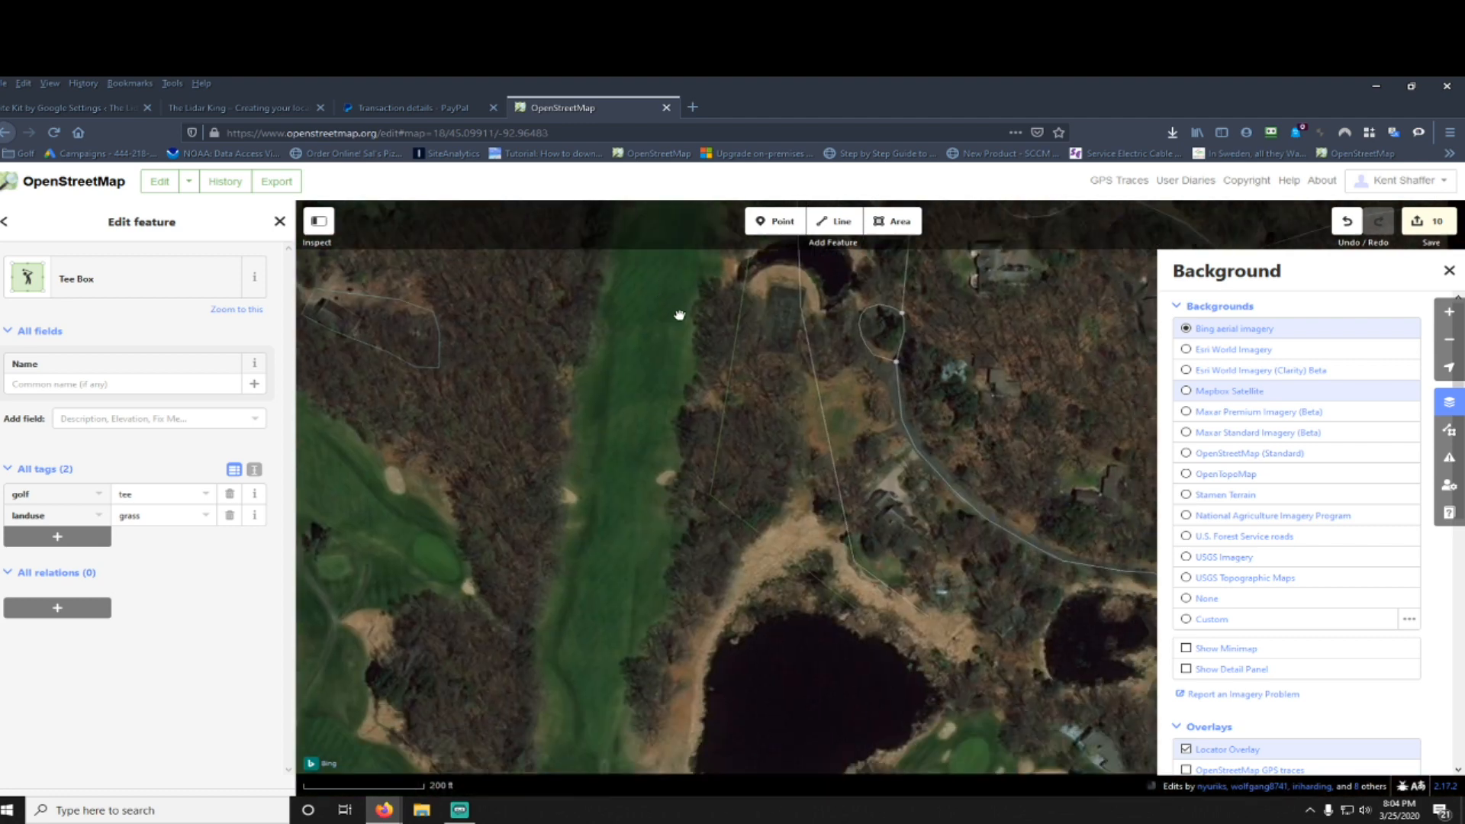
# Step: Display Mapbox Satellite as the background and inspect the green and the two sand traps along the long fairway
pyautogui.click(1218, 397)
pyautogui.moveTo(675, 304); pyautogui.dragTo(619, 468)
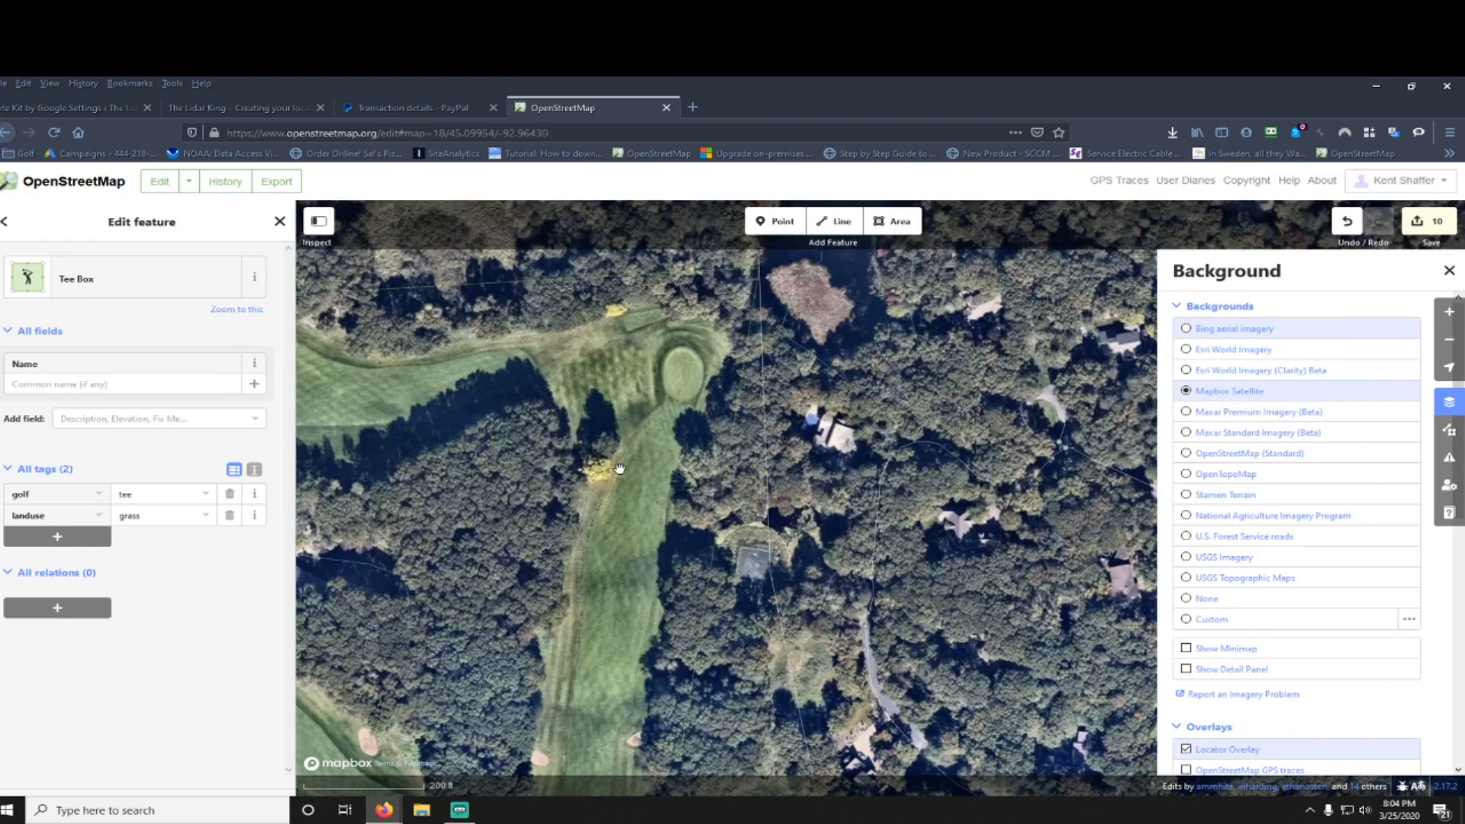
pyautogui.scroll(1, 636, 550)
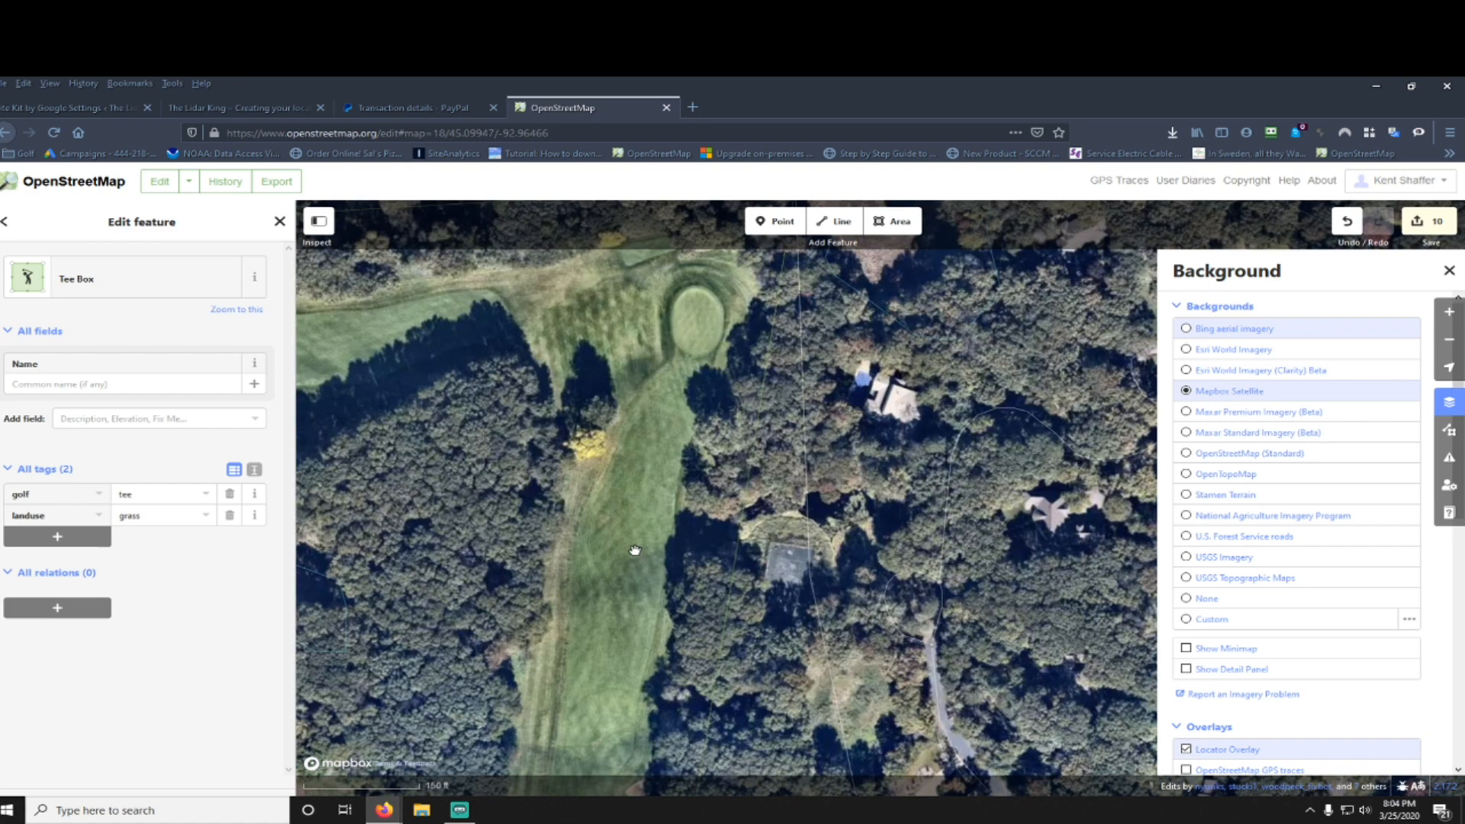
pyautogui.moveTo(621, 609); pyautogui.dragTo(654, 285)
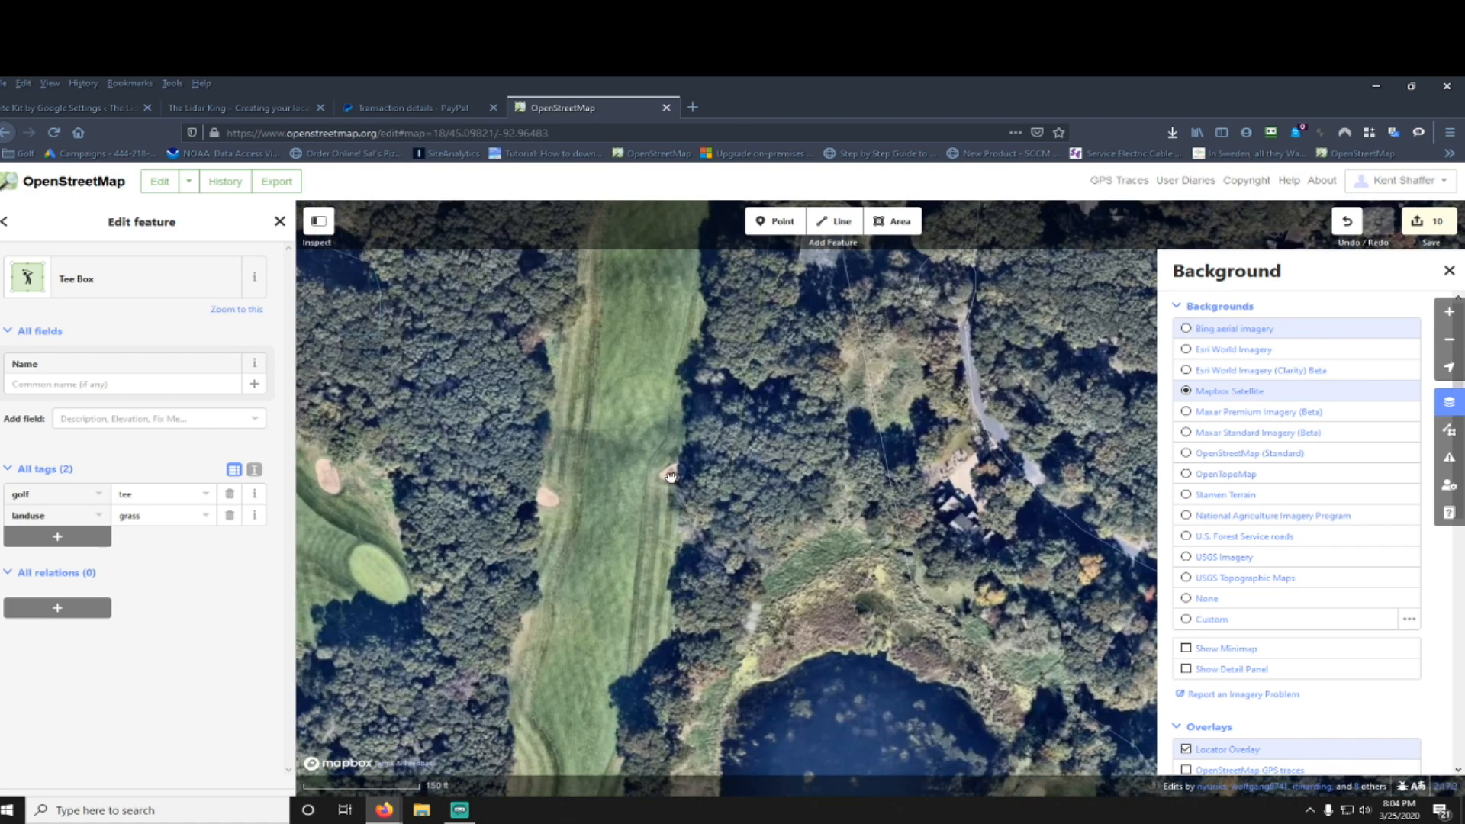
pyautogui.click(737, 458)
pyautogui.scroll(-1, 670, 473)
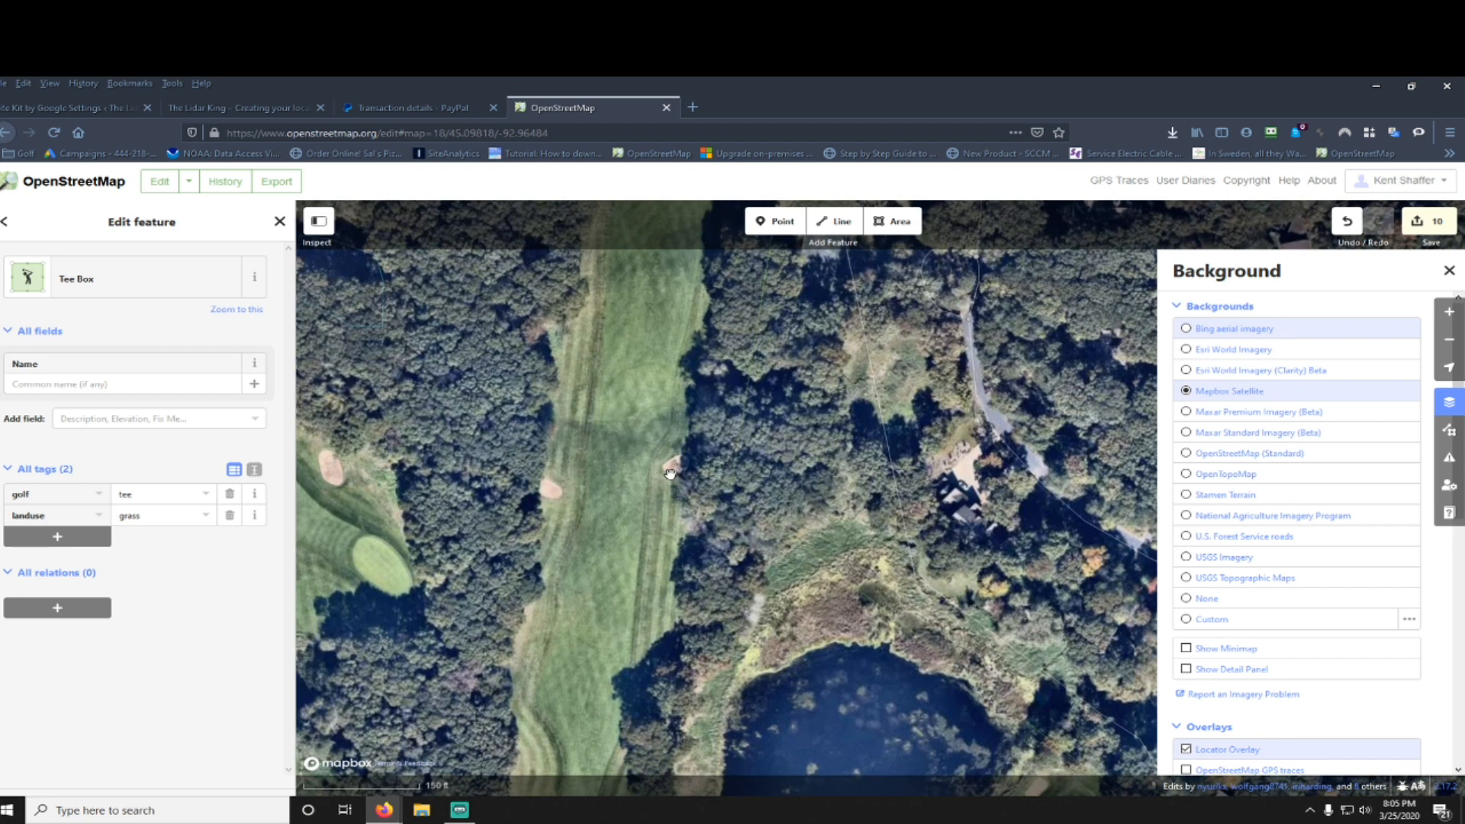
pyautogui.moveTo(670, 473); pyautogui.dragTo(645, 462)
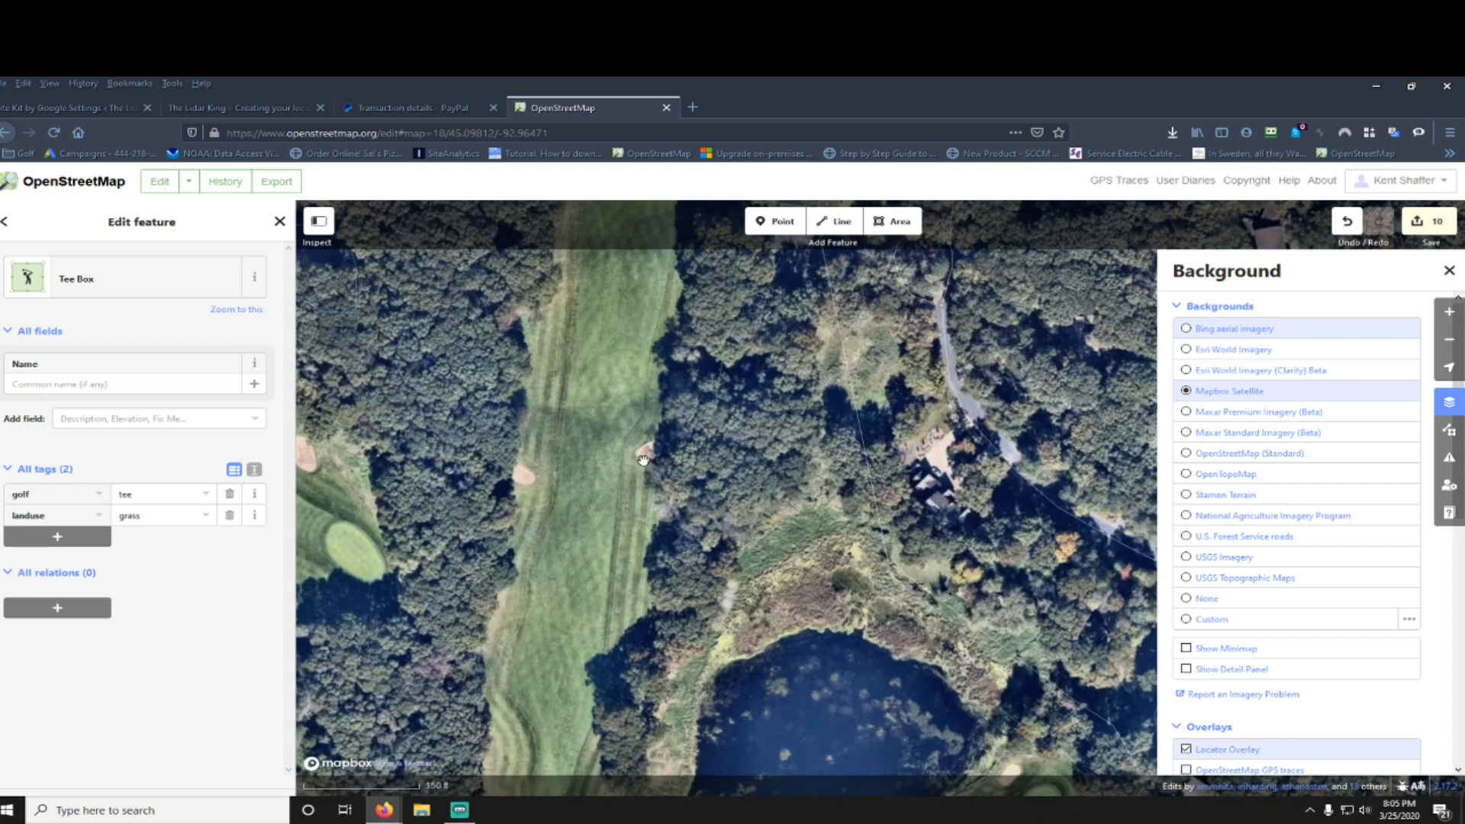
# Step: Start a new area, compare both Esri World Imagery layers and Bing aerial imagery over the fairway, and return to Mapbox Satellite
pyautogui.click(899, 226)
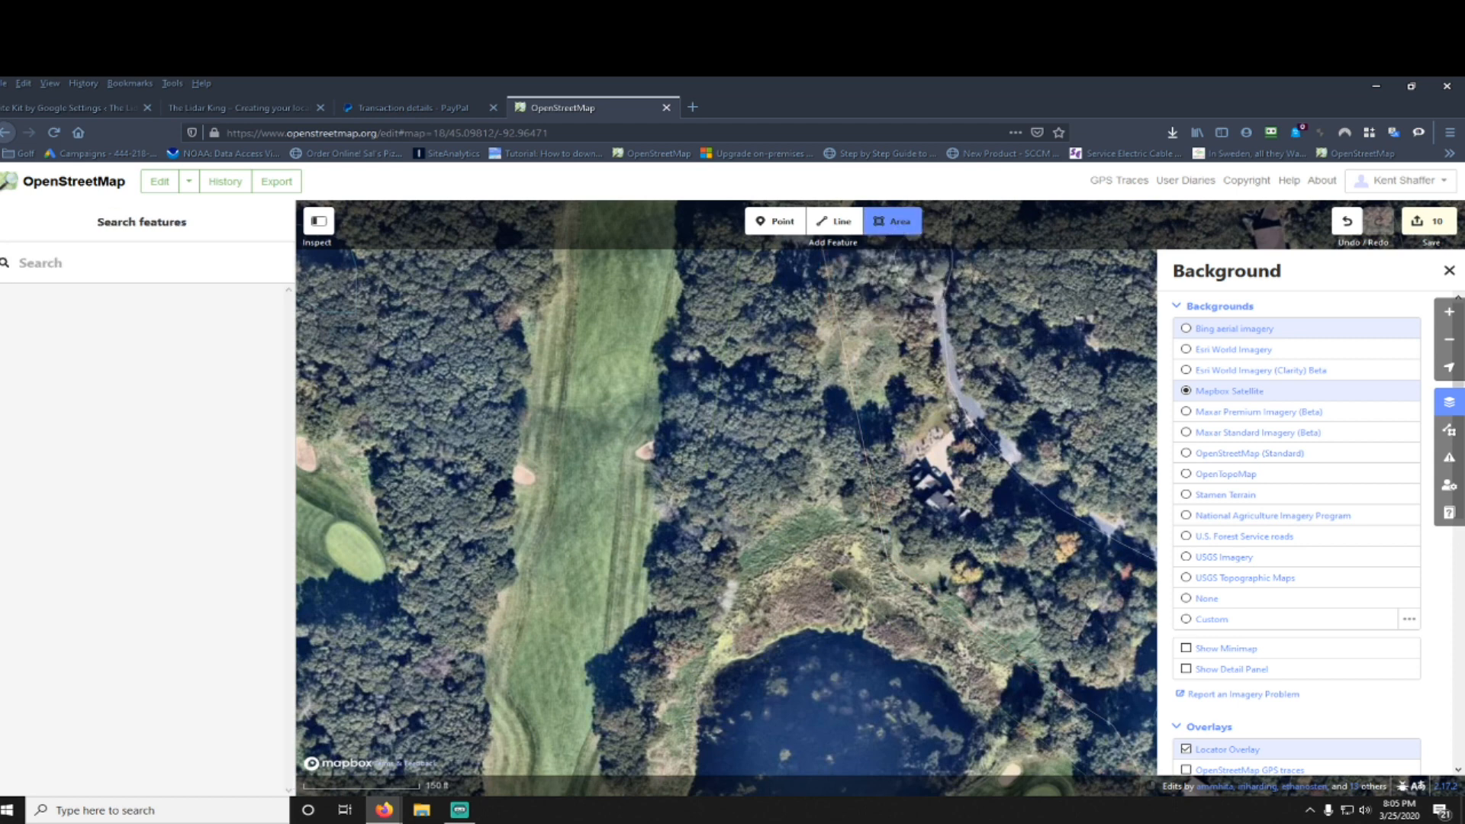
pyautogui.click(1218, 370)
pyautogui.click(1208, 355)
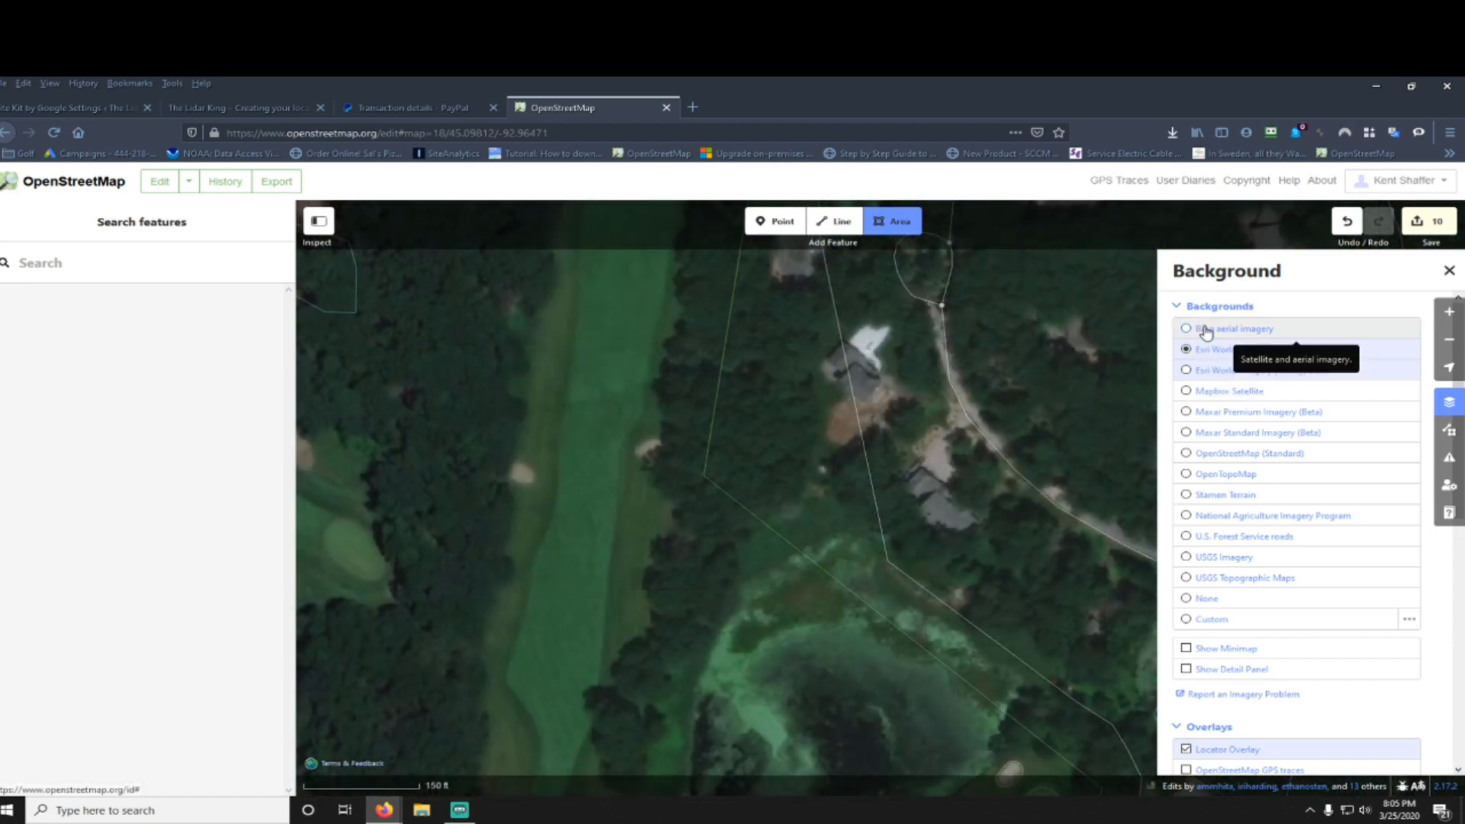
pyautogui.click(1206, 329)
pyautogui.click(1214, 391)
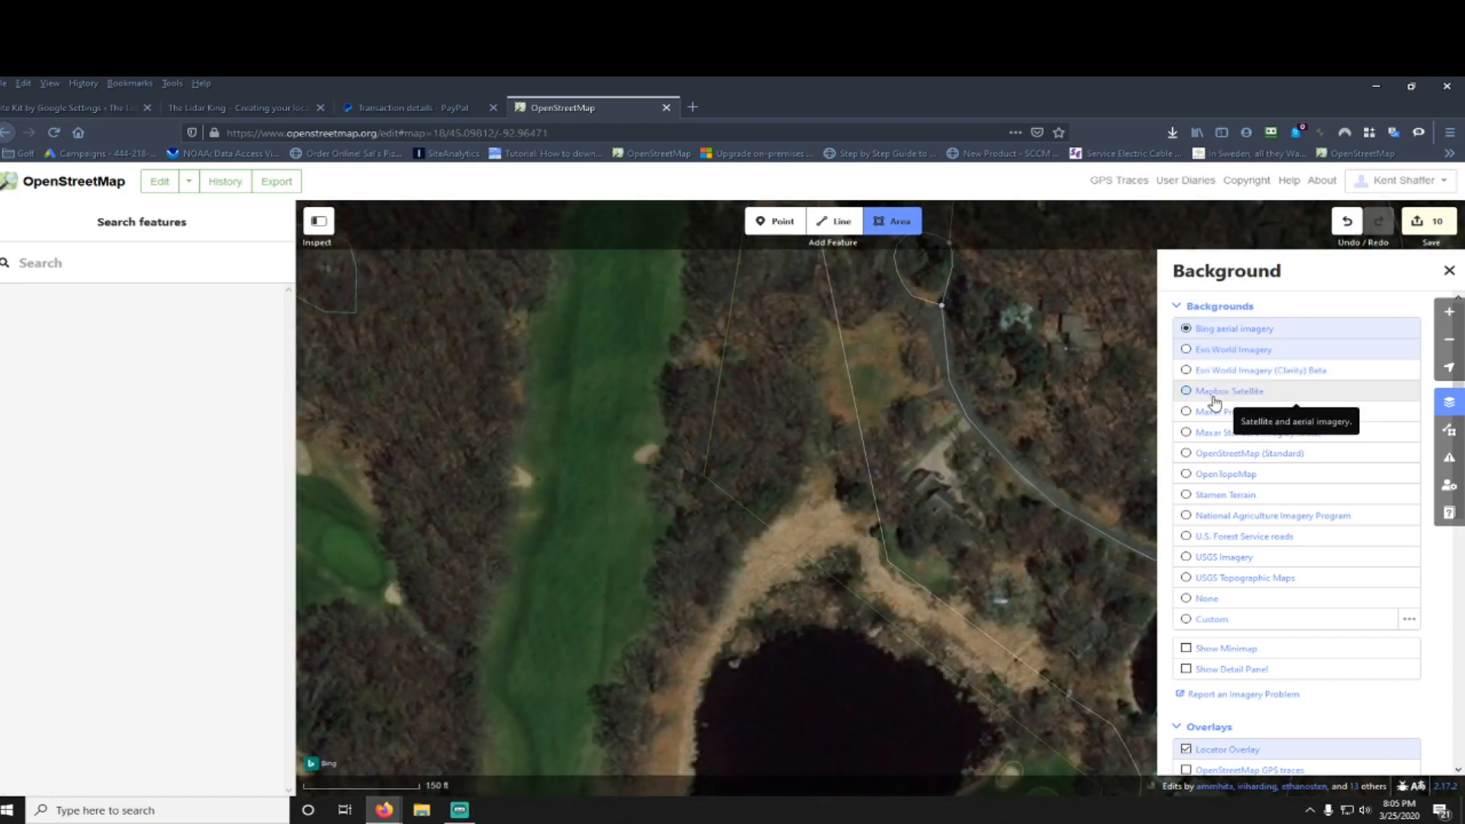
# Step: Trace the sand trap on the fairway's eastern edge as a closed area, including the part hidden beneath the trees
pyautogui.moveTo(605, 484); pyautogui.dragTo(645, 491)
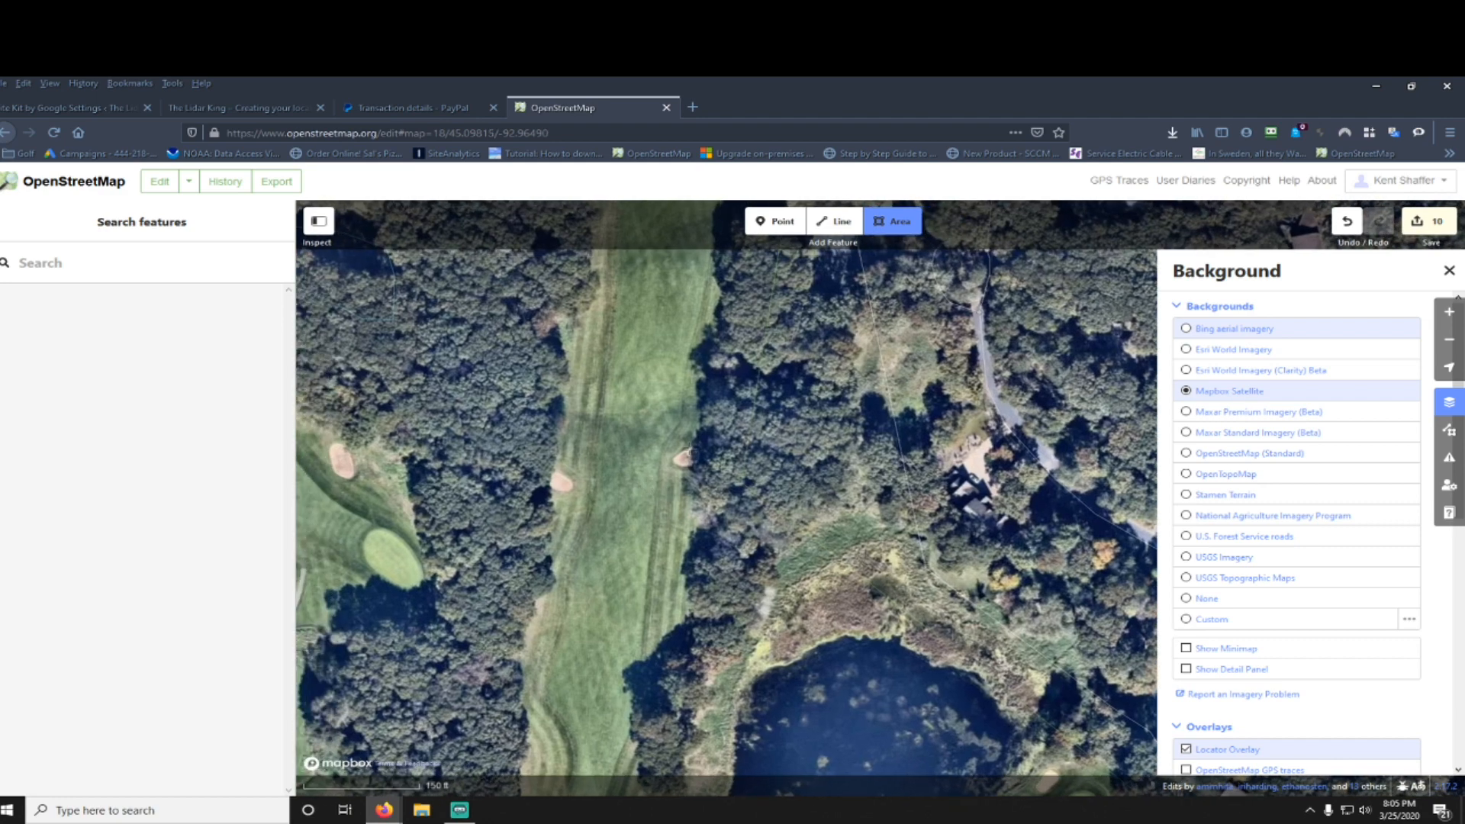
pyautogui.scroll(3, 667, 475)
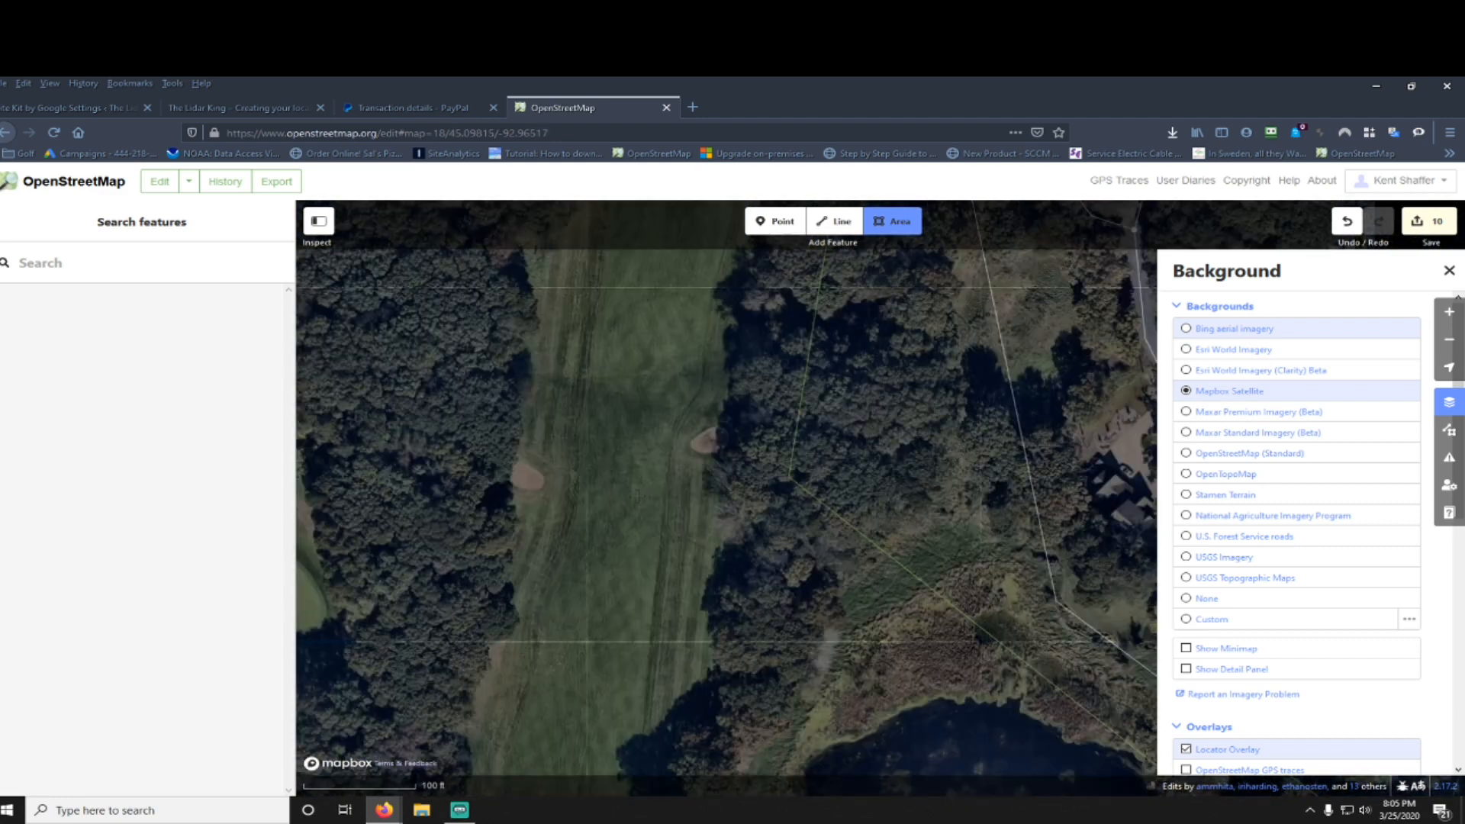
pyautogui.click(722, 419)
pyautogui.click(697, 430)
pyautogui.click(694, 443)
pyautogui.click(704, 453)
pyautogui.click(729, 450)
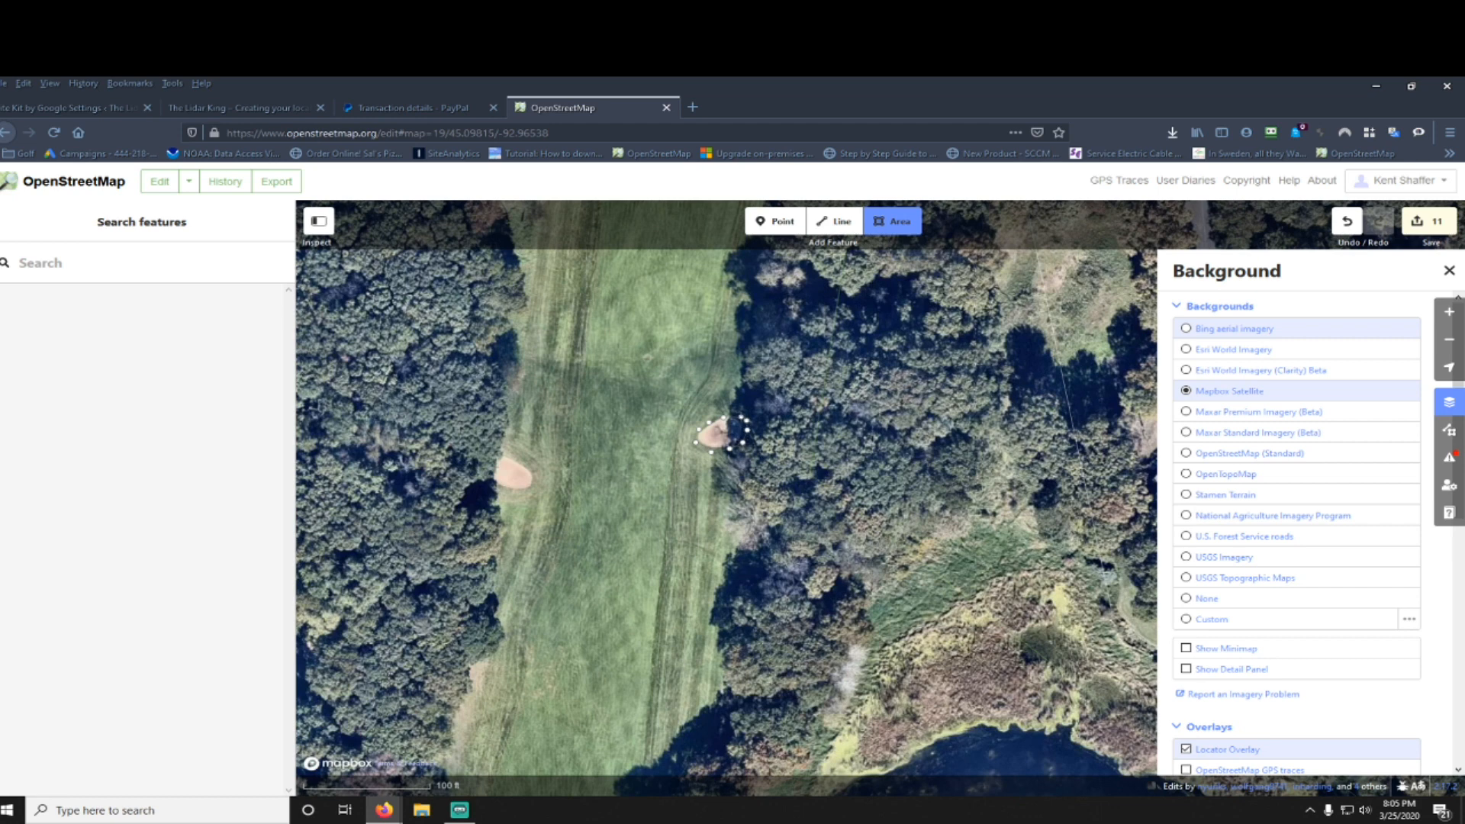
pyautogui.click(722, 418)
pyautogui.press('Escape')
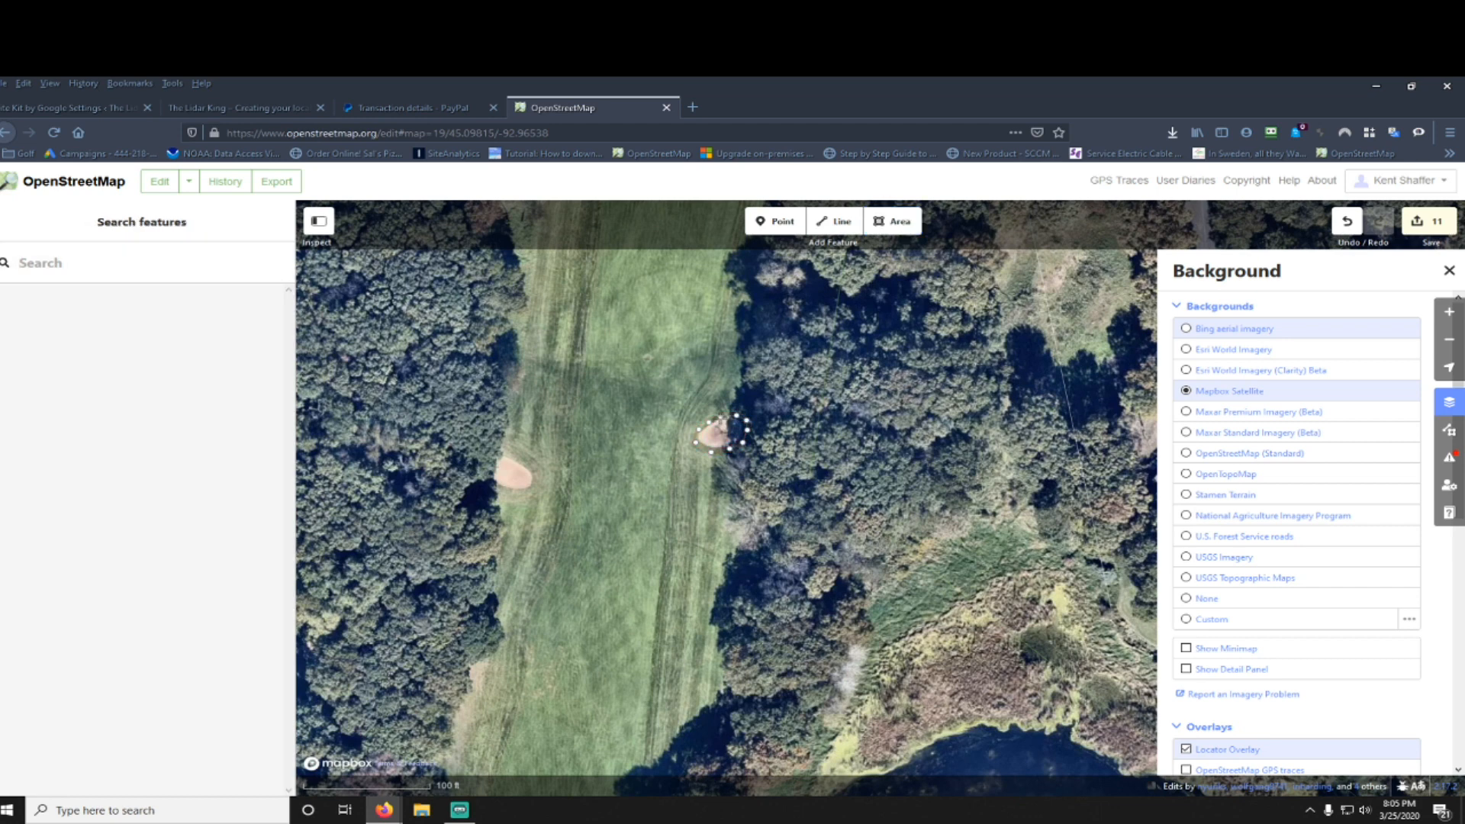
# Step: Set the feature type of the traced area on the fairway's eastern edge to Sand Trap
pyautogui.click(720, 427)
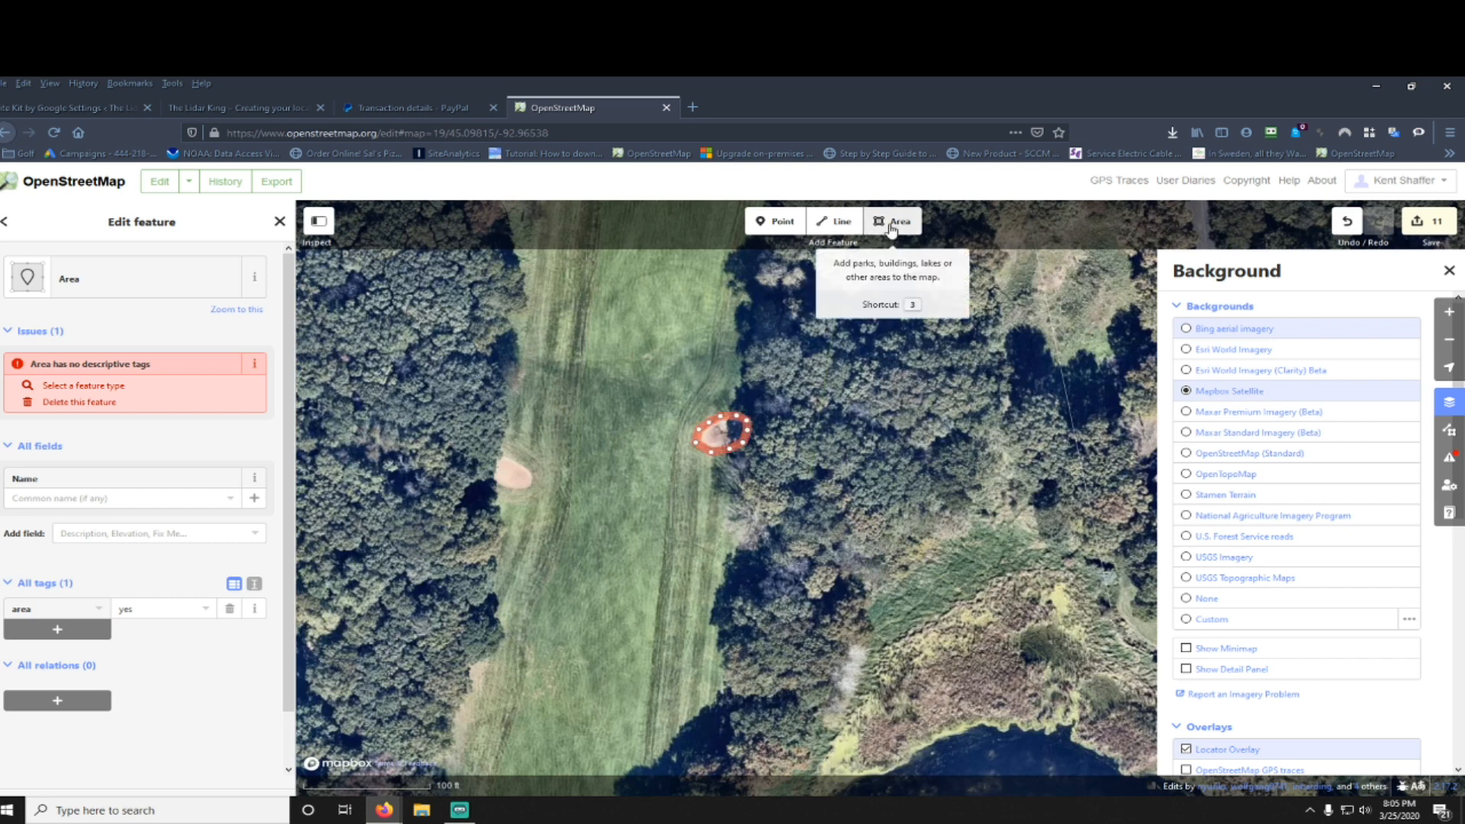
pyautogui.click(85, 386)
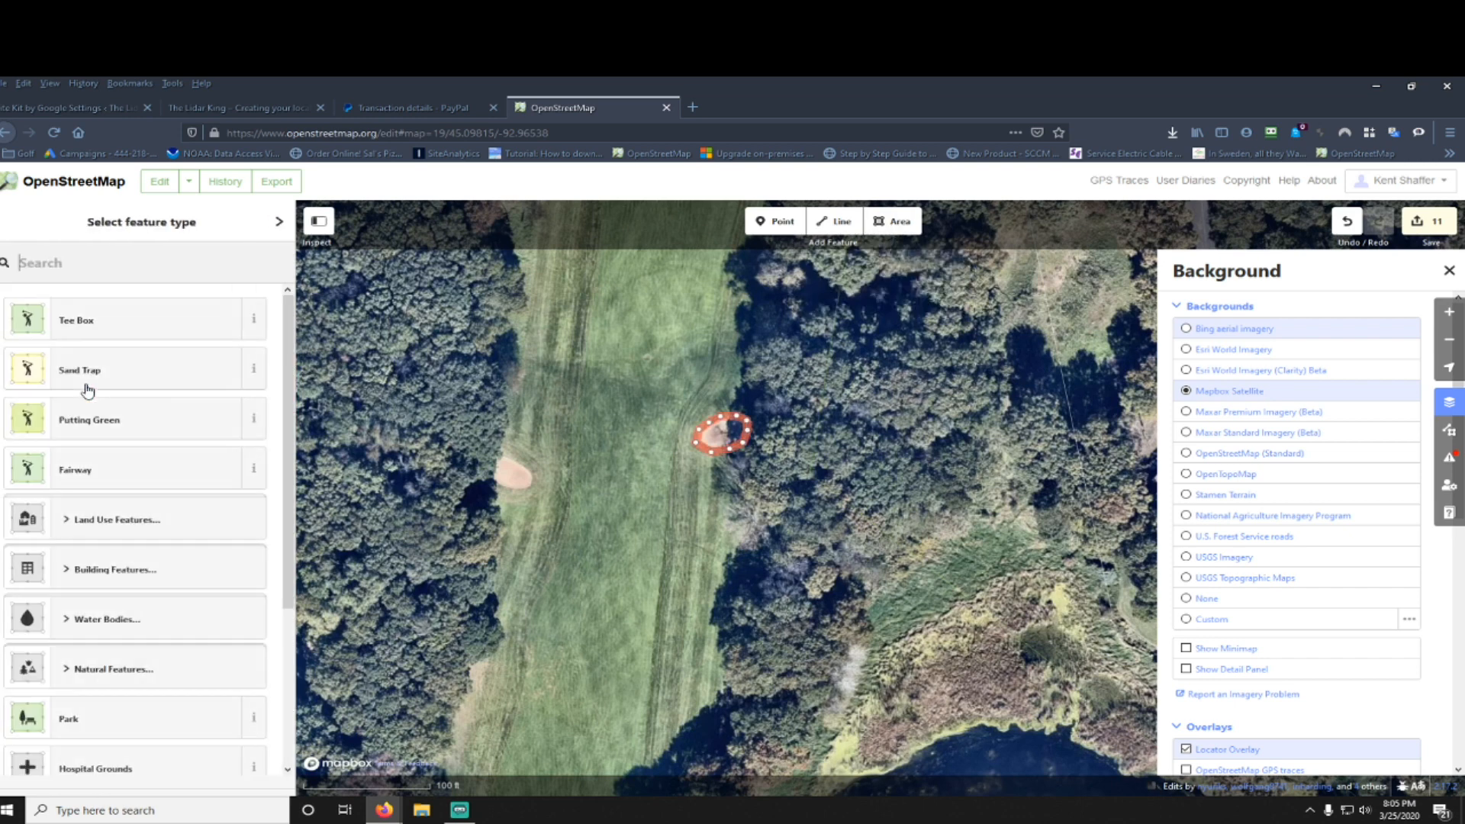
pyautogui.click(89, 371)
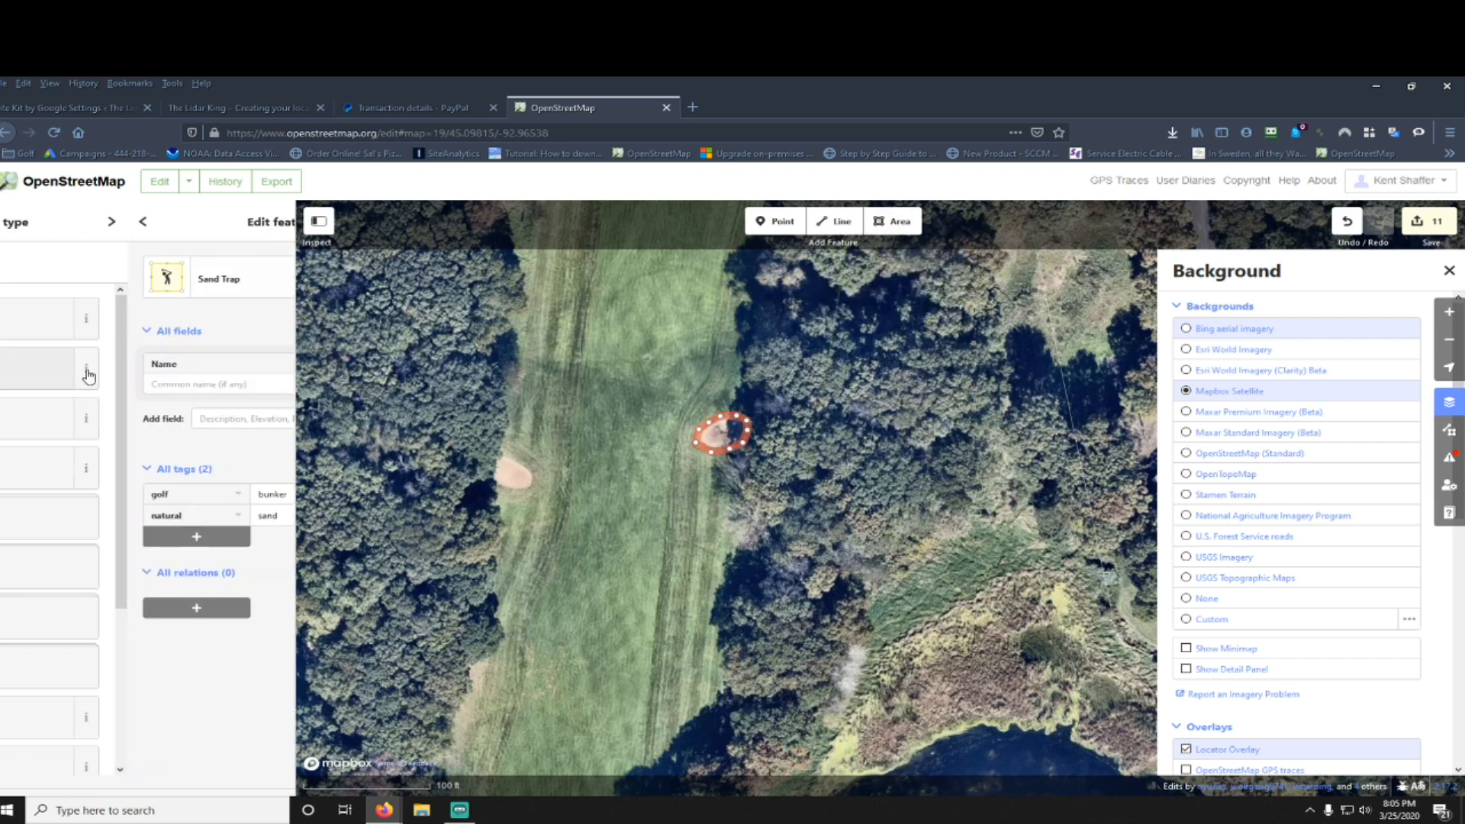
# Step: Trace the sand trap on the fairway's western edge as a closed area
pyautogui.click(892, 222)
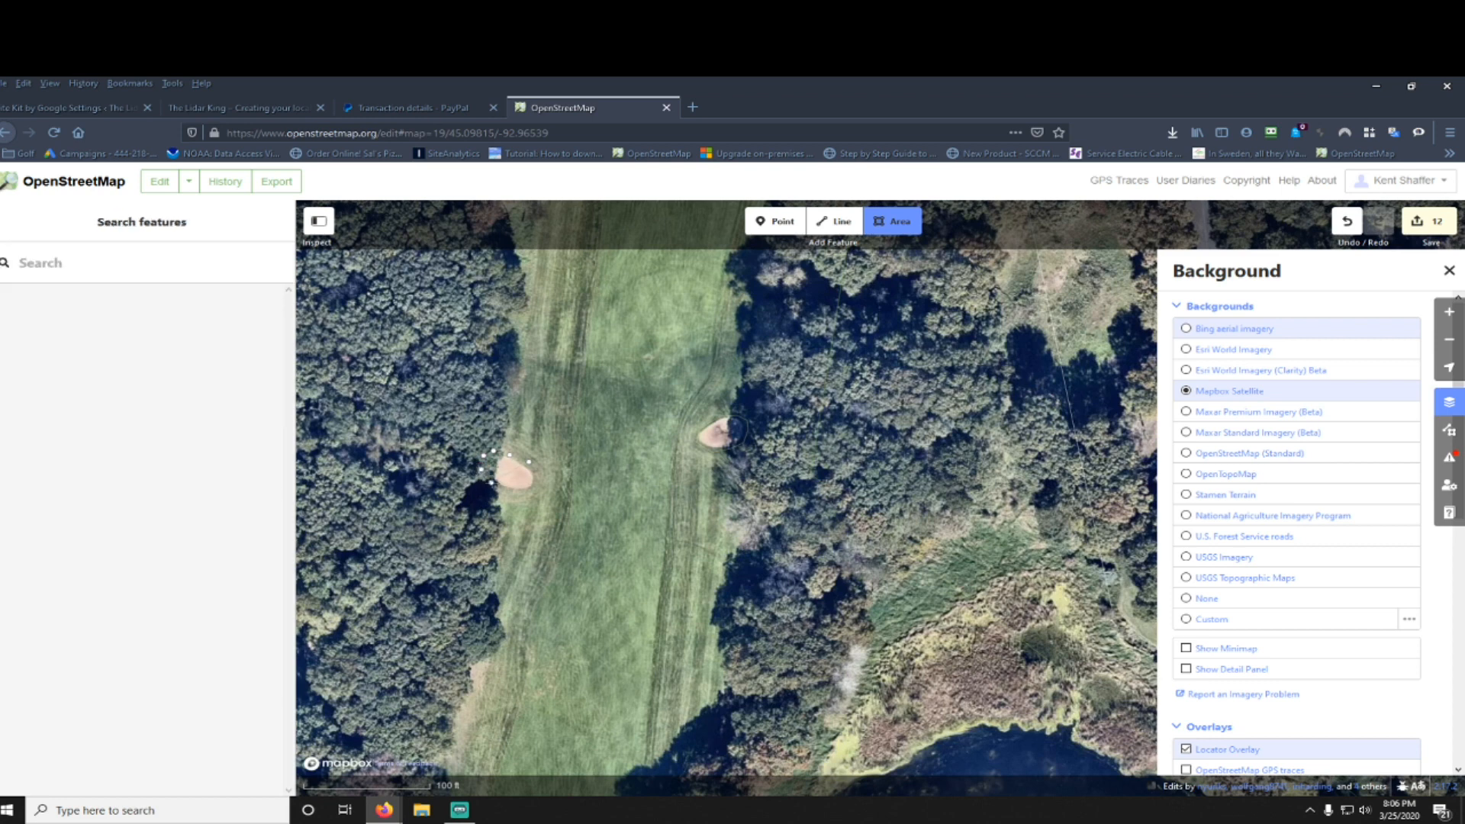
pyautogui.click(531, 492)
pyautogui.click(491, 480)
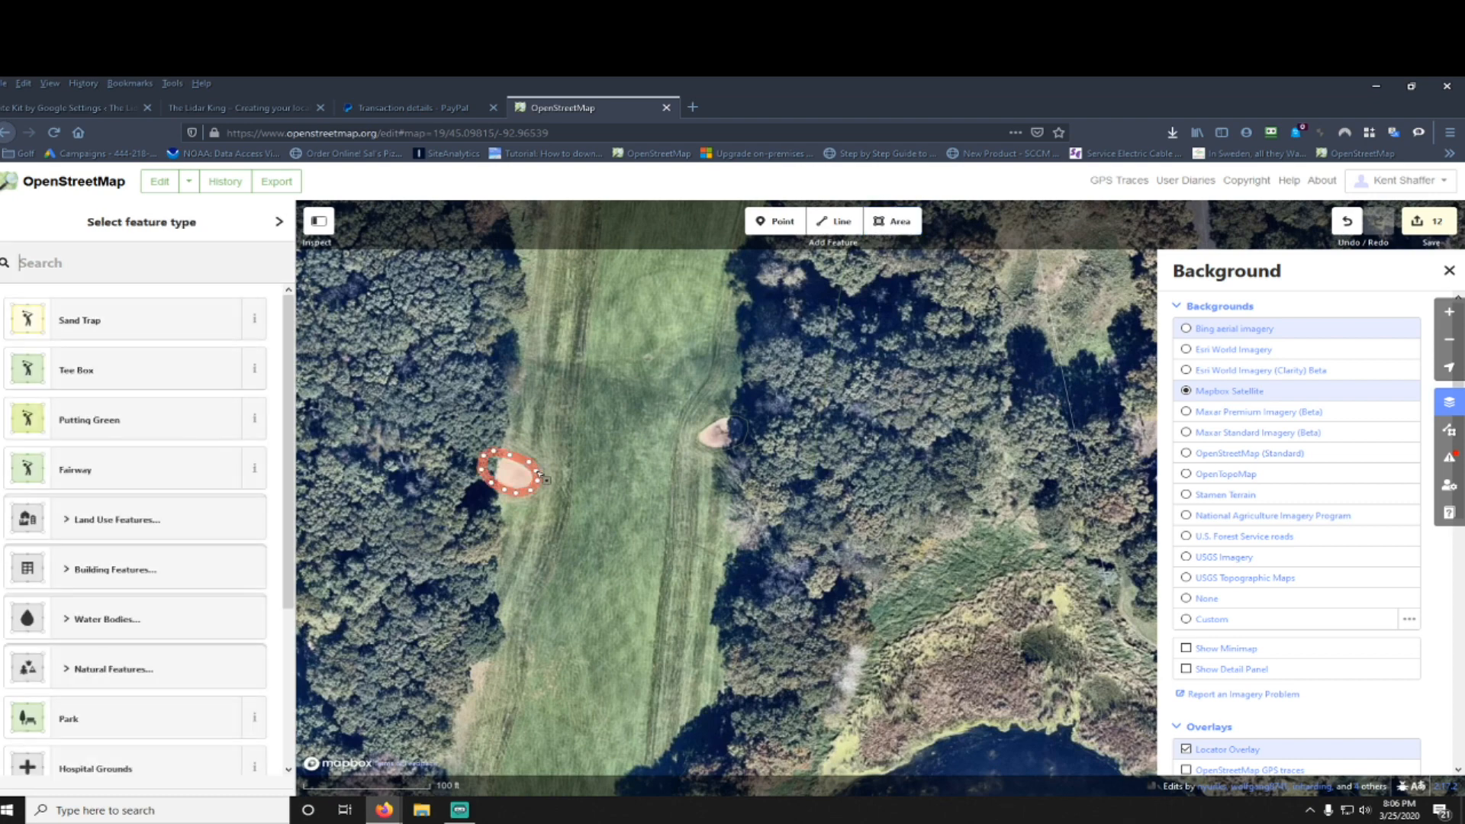
# Step: Compare both trap outlines against Bing, Esri World Imagery, Esri World Imagery (Clarity) Beta and Mapbox Satellite, finishing on Bing aerial imagery
pyautogui.click(1220, 335)
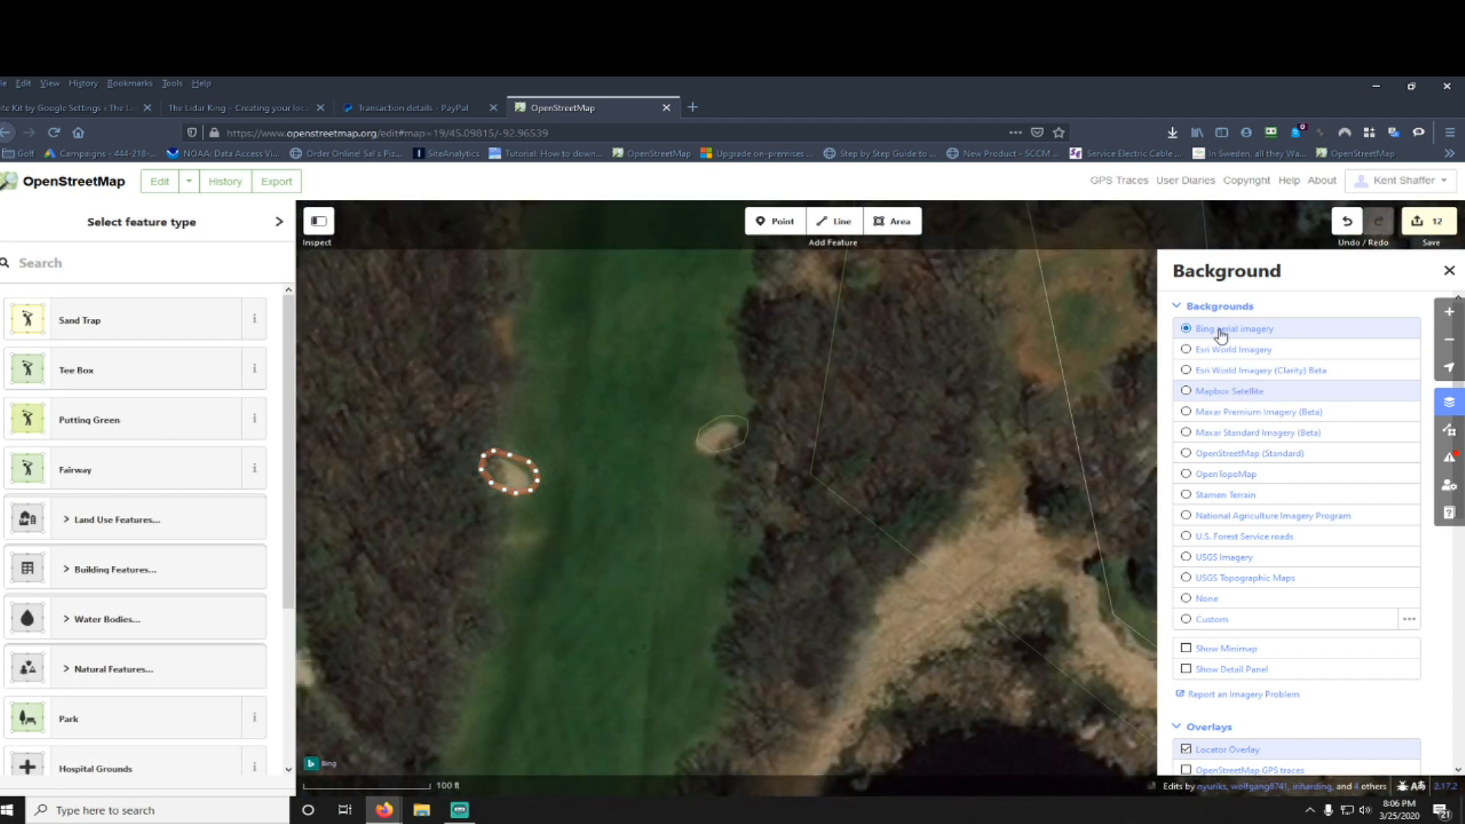
pyautogui.click(1226, 349)
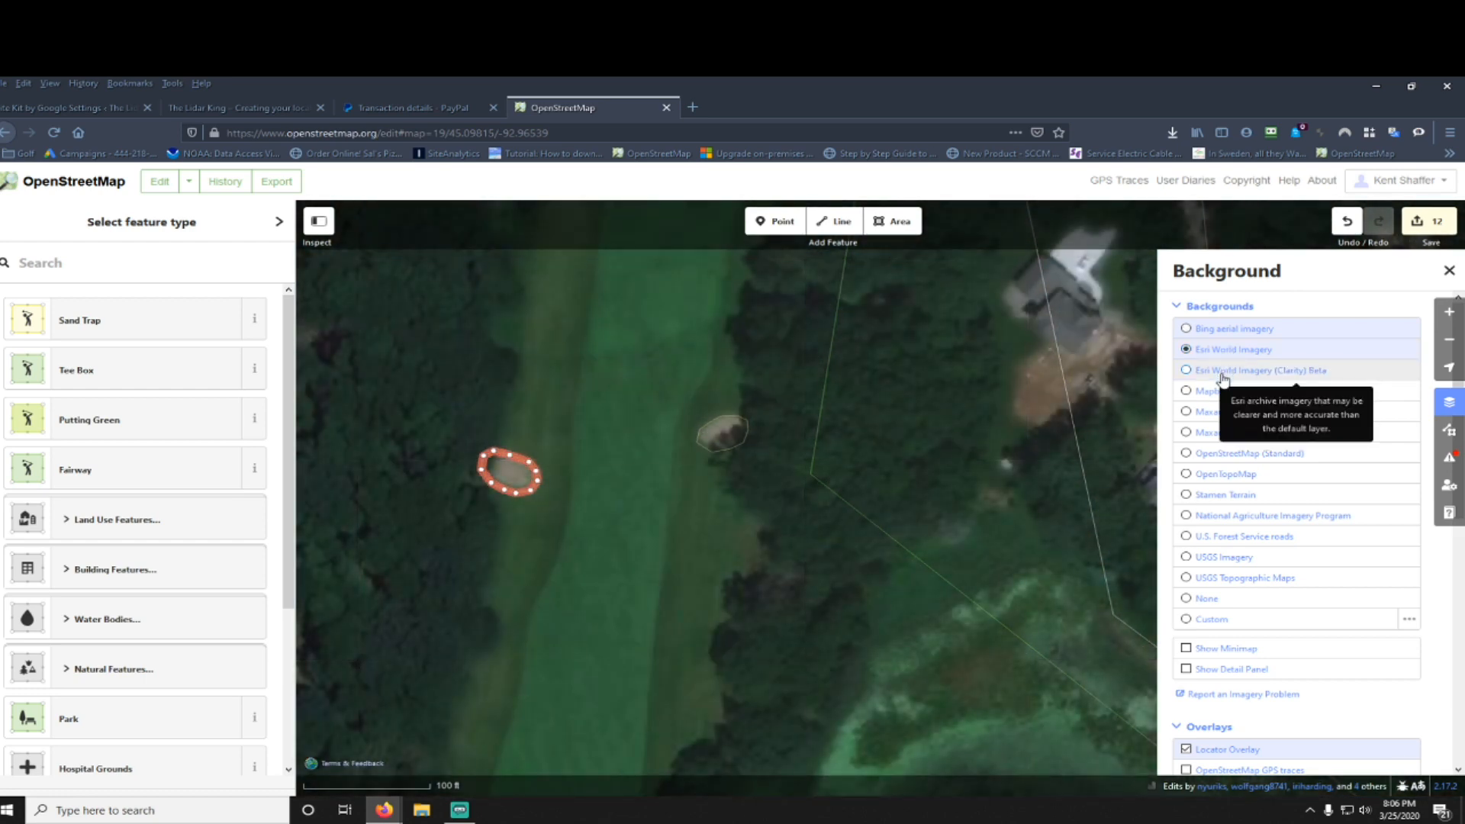
pyautogui.click(1222, 373)
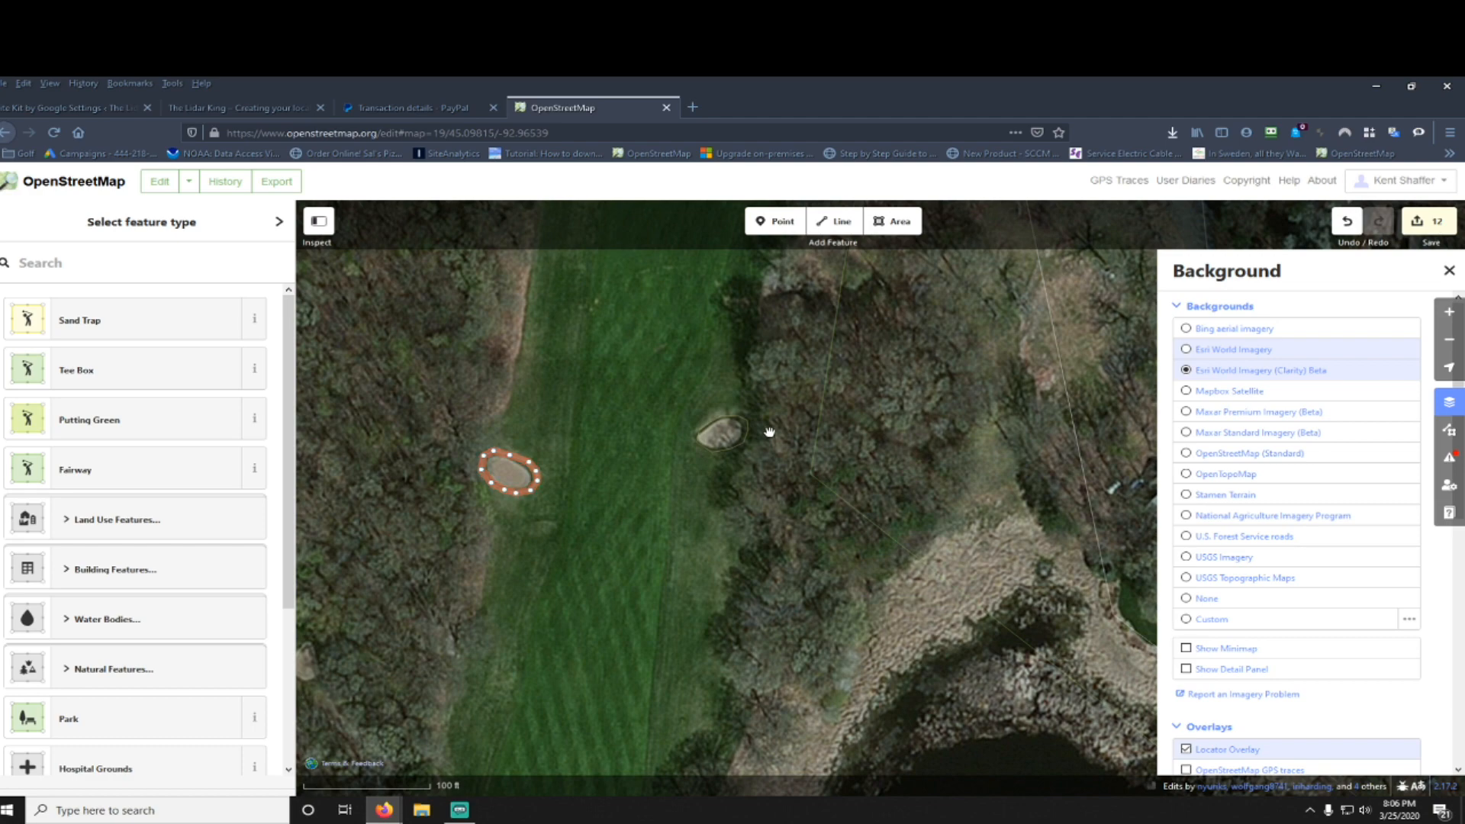
pyautogui.click(1244, 393)
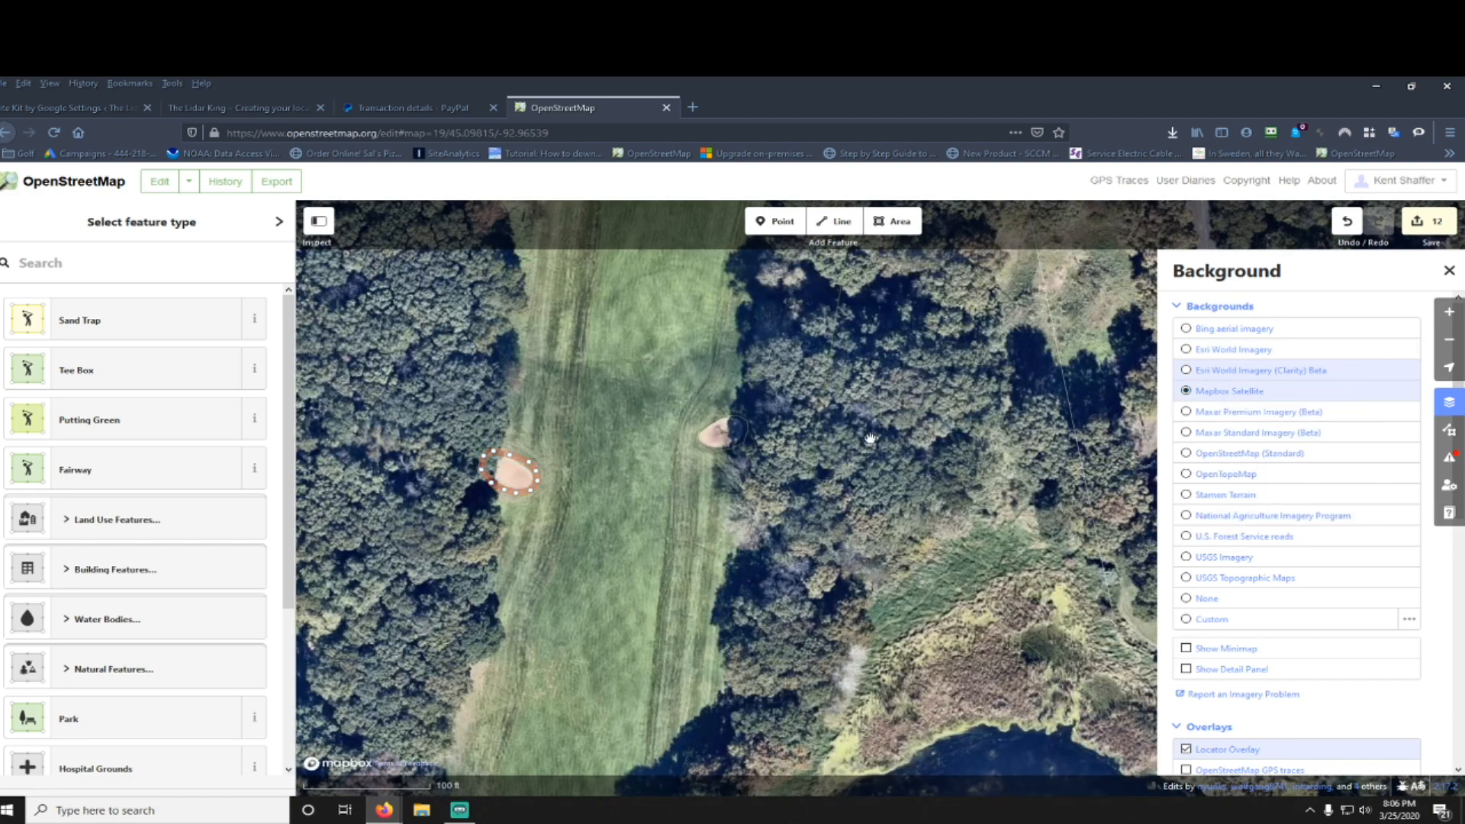
pyautogui.scroll(2, 600, 519)
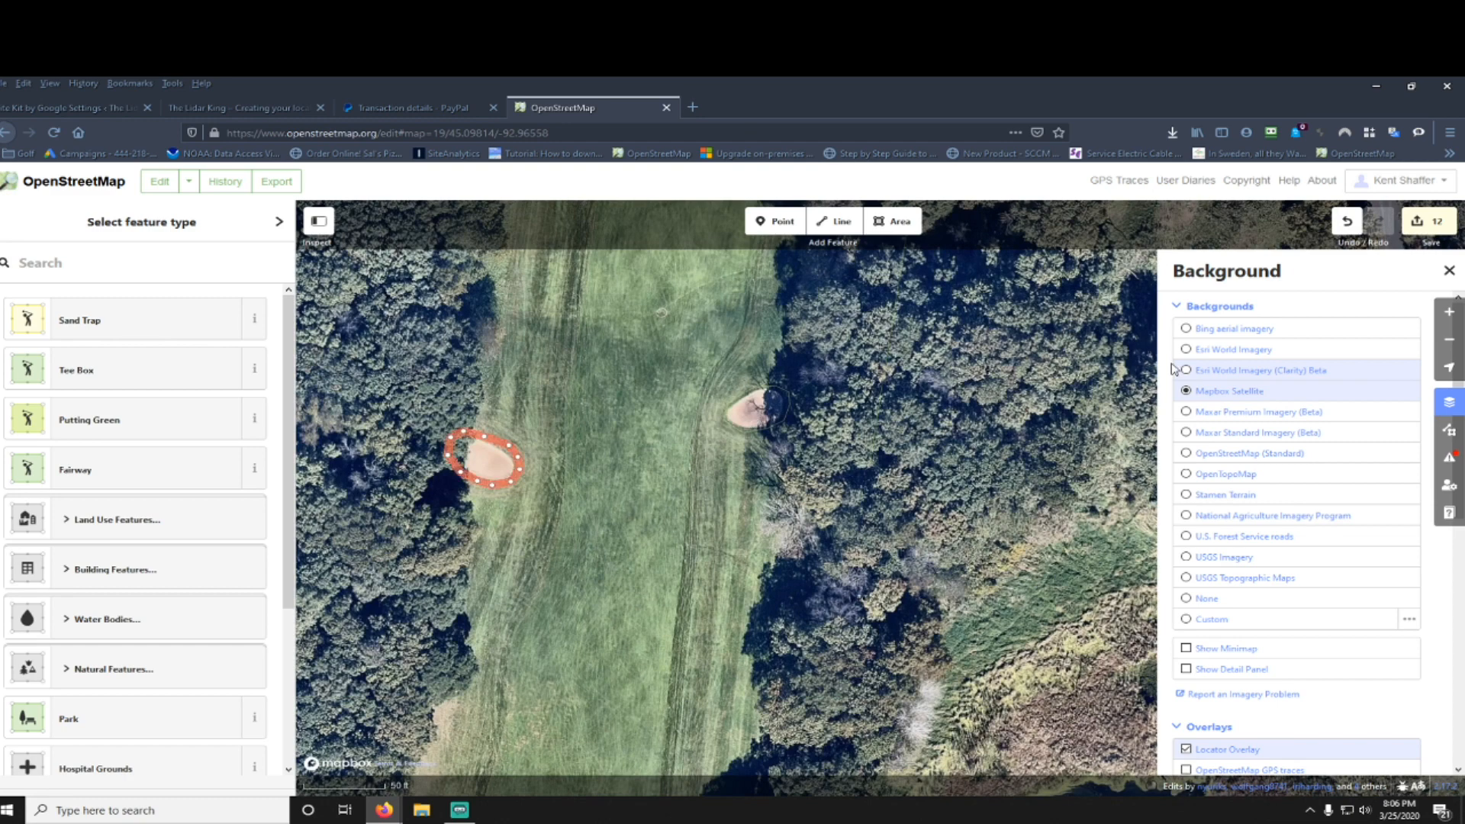
pyautogui.click(1214, 335)
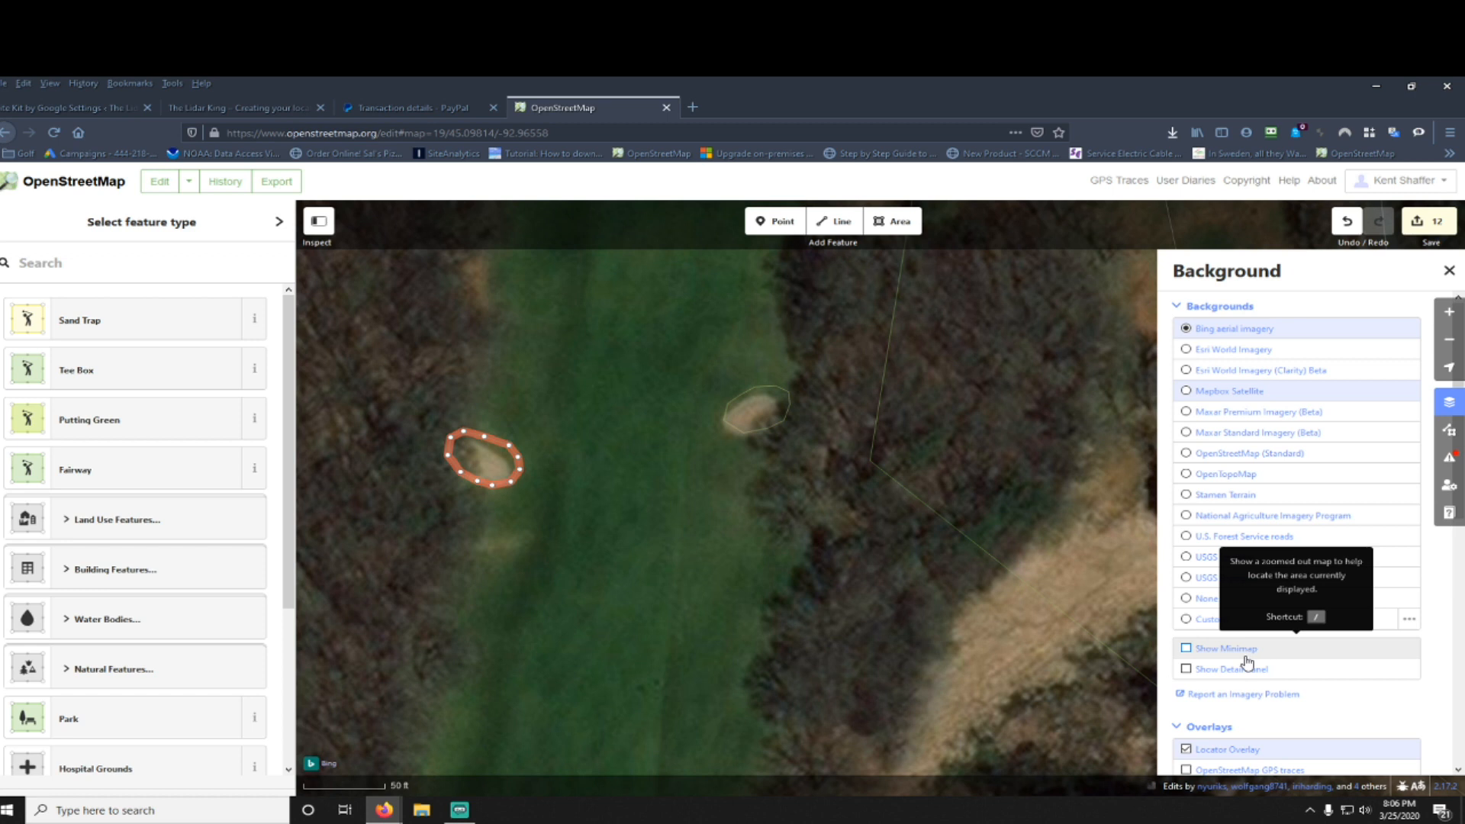
# Step: Adjust the Bing imagery offset to 1.54, 2.06 to align the two sand traps with their outlines
pyautogui.scroll(-8, 1246, 592)
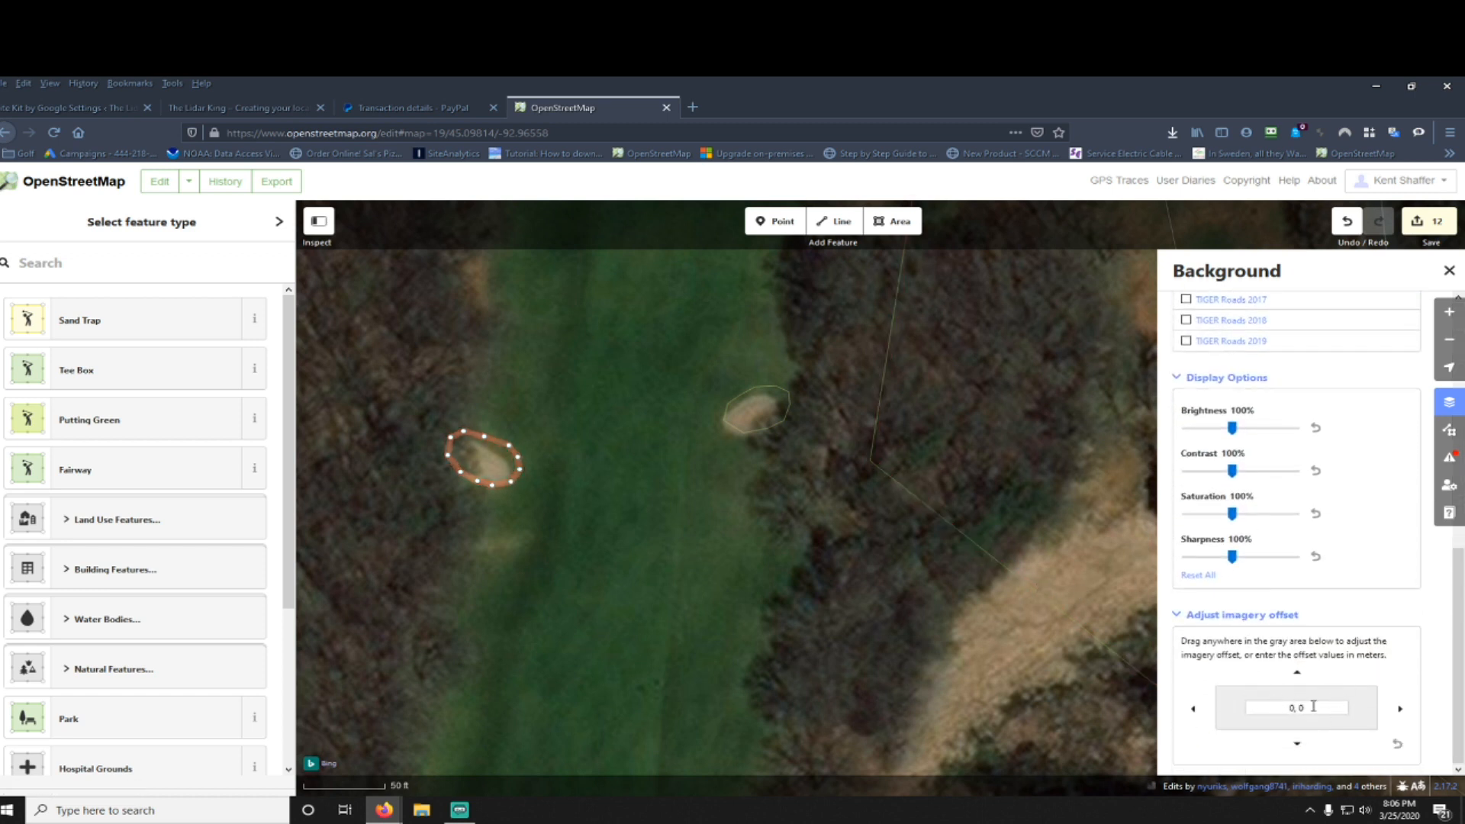
pyautogui.moveTo(1289, 694); pyautogui.dragTo(1221, 706)
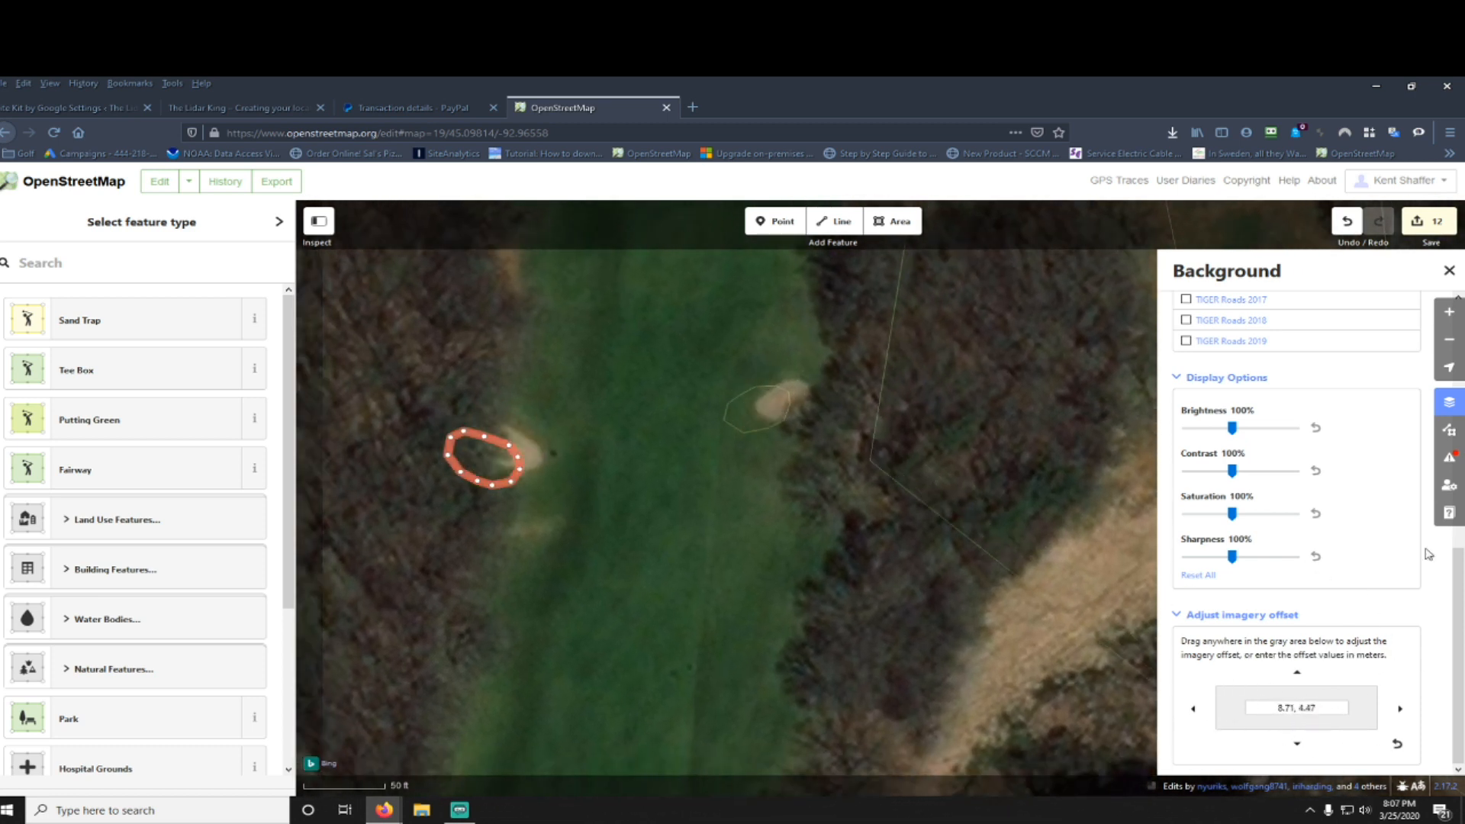
pyautogui.moveTo(1290, 672); pyautogui.dragTo(1325, 675)
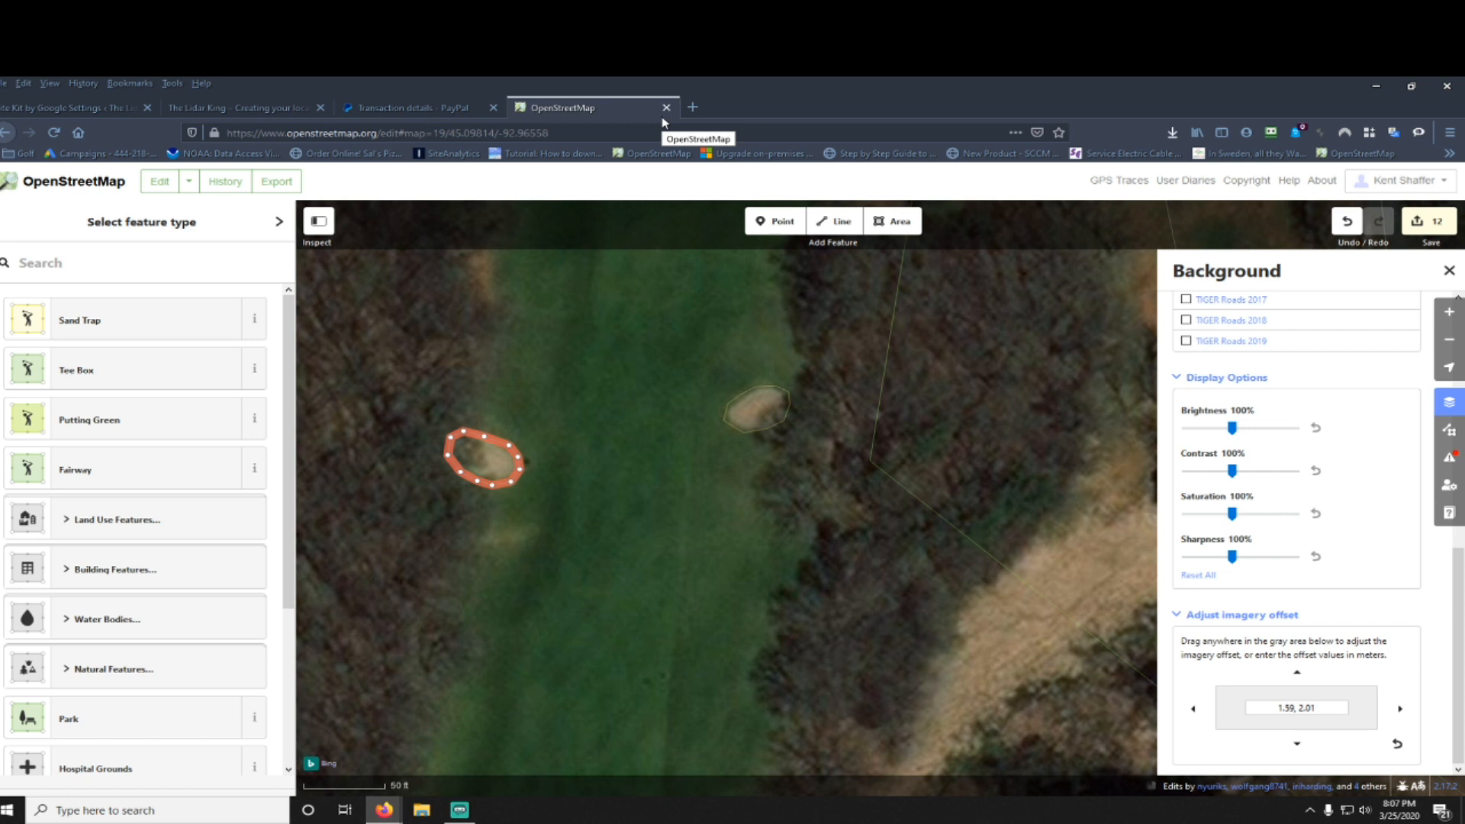
pyautogui.tripleClick(1318, 709)
pyautogui.write('3.43, 2.16')
pyautogui.moveTo(1344, 707)
pyautogui.mouseDown()
pyautogui.moveTo(1269, 707)
pyautogui.moveTo(1320, 709)
pyautogui.mouseUp()
pyautogui.click(707, 462)
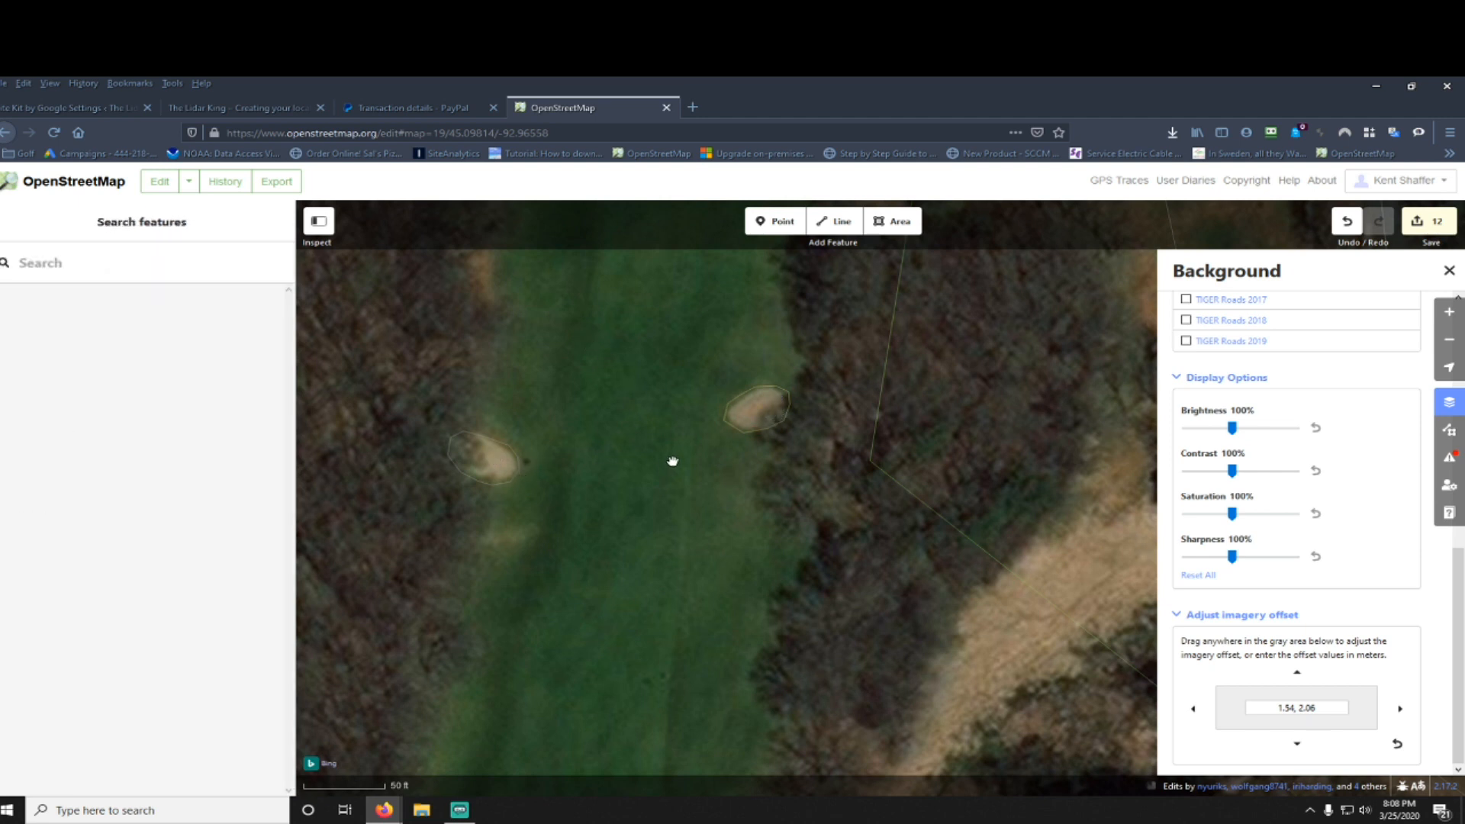
# Step: Check the two sand-trap outlines on the offset Bing imagery, and switch the background to Mapbox Satellite for comparison
pyautogui.click(731, 424)
pyautogui.click(720, 413)
pyautogui.scroll(6, 1289, 574)
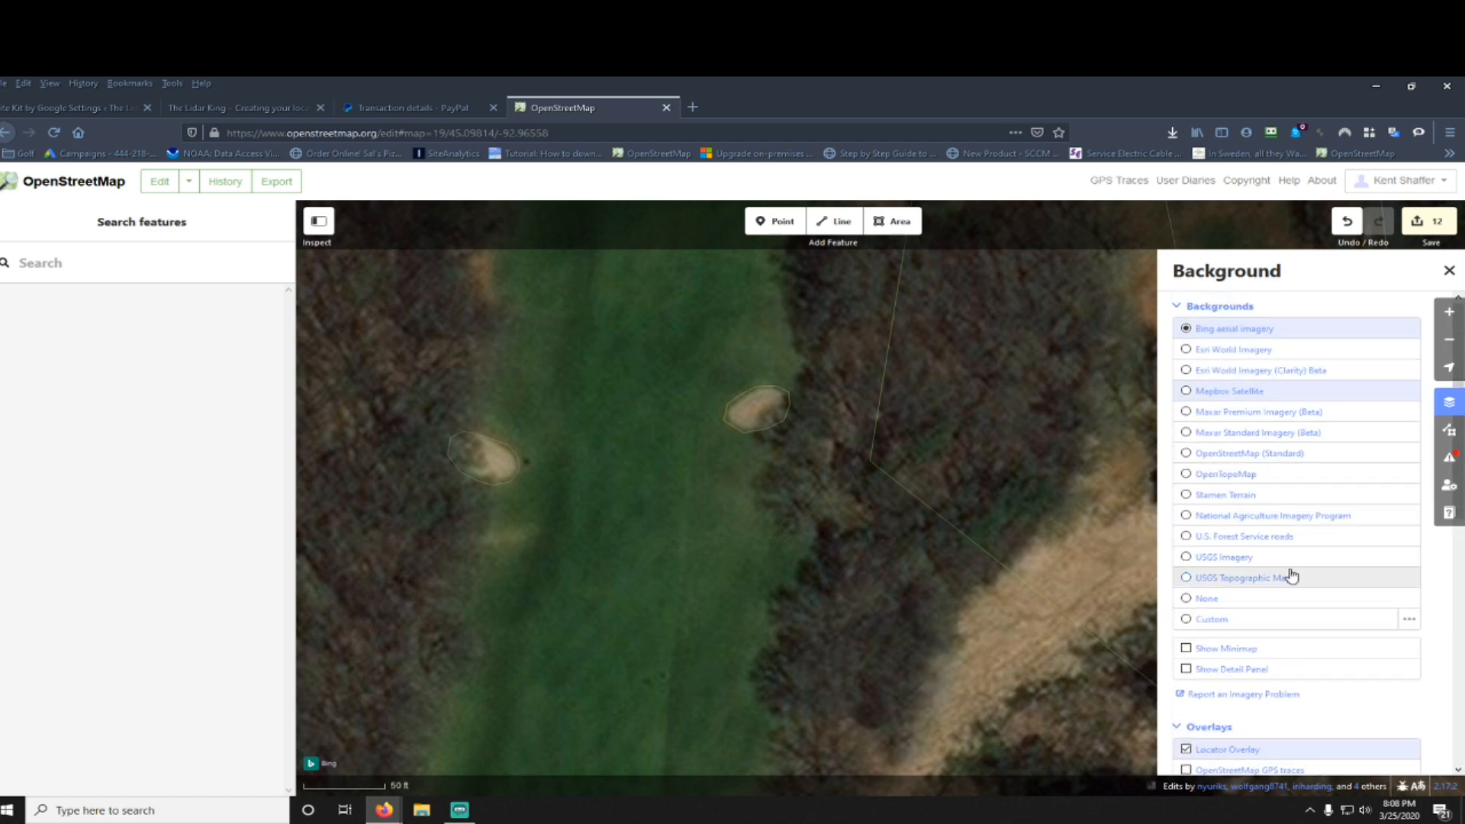
pyautogui.click(1228, 394)
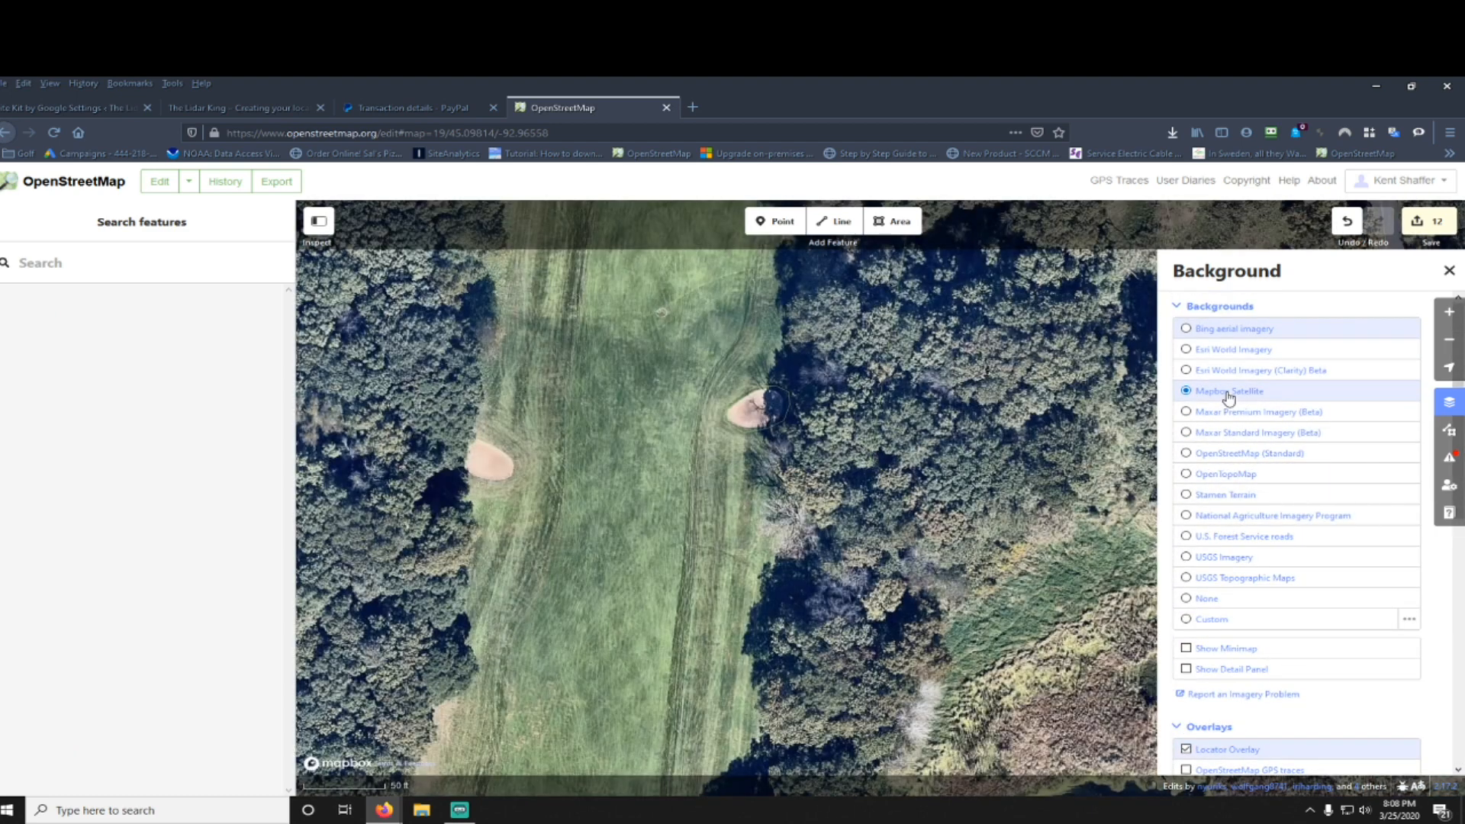
# Step: Compare the two sand-trap outlines alternately on Bing aerial imagery and Mapbox Satellite, finishing on Mapbox Satellite
pyautogui.click(1229, 332)
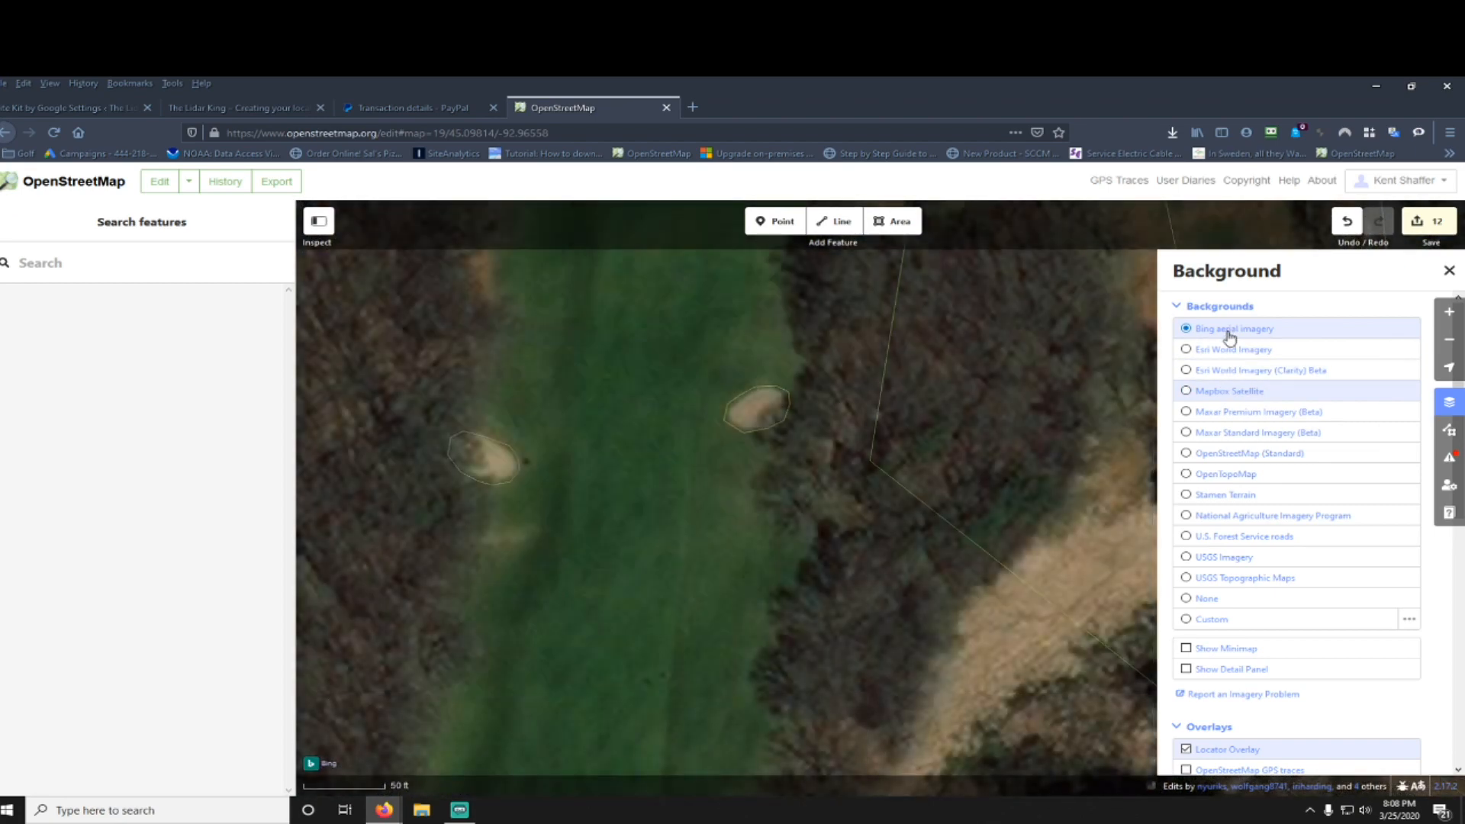
pyautogui.click(1218, 393)
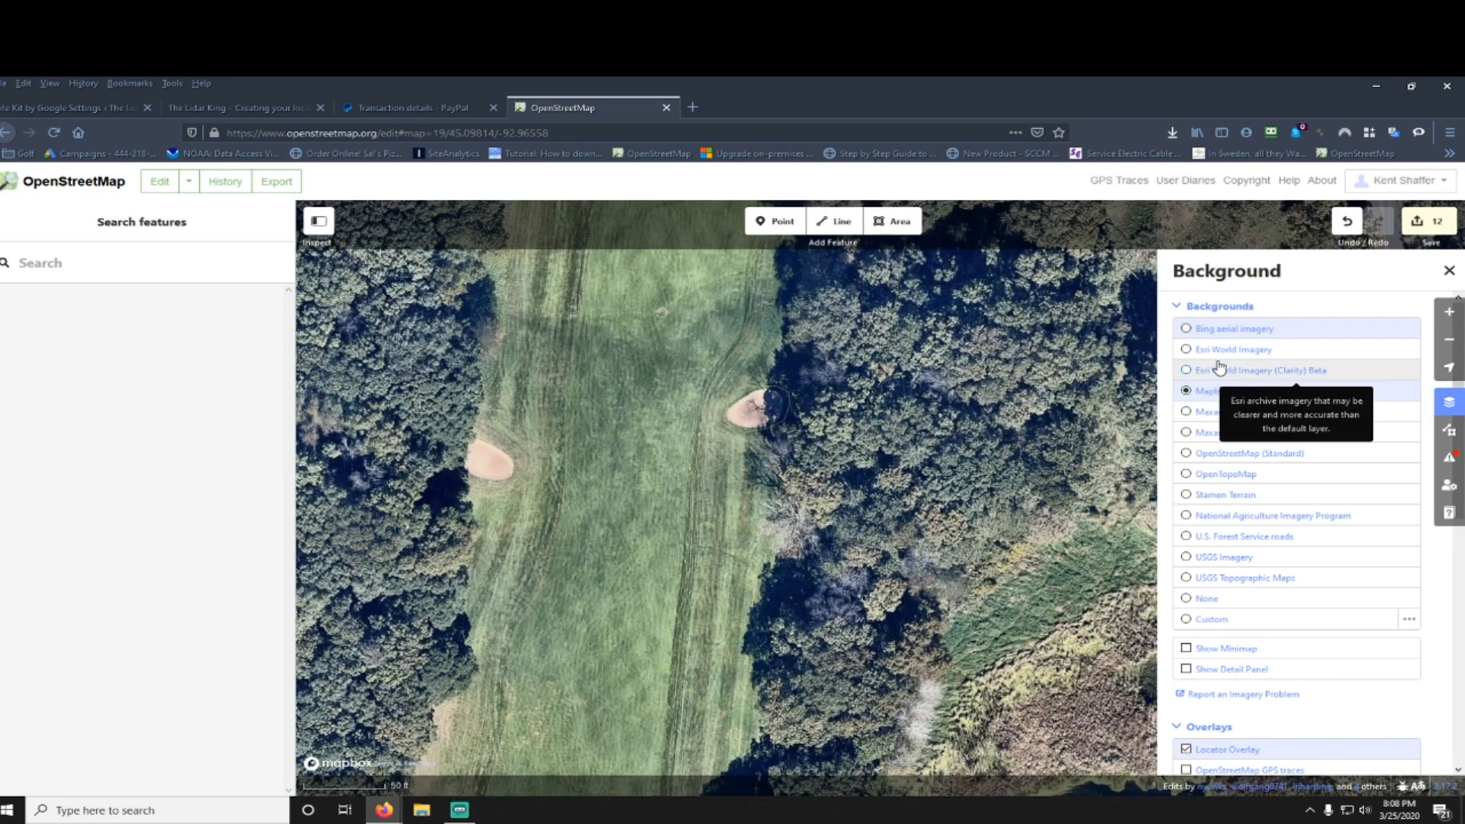
pyautogui.click(1217, 330)
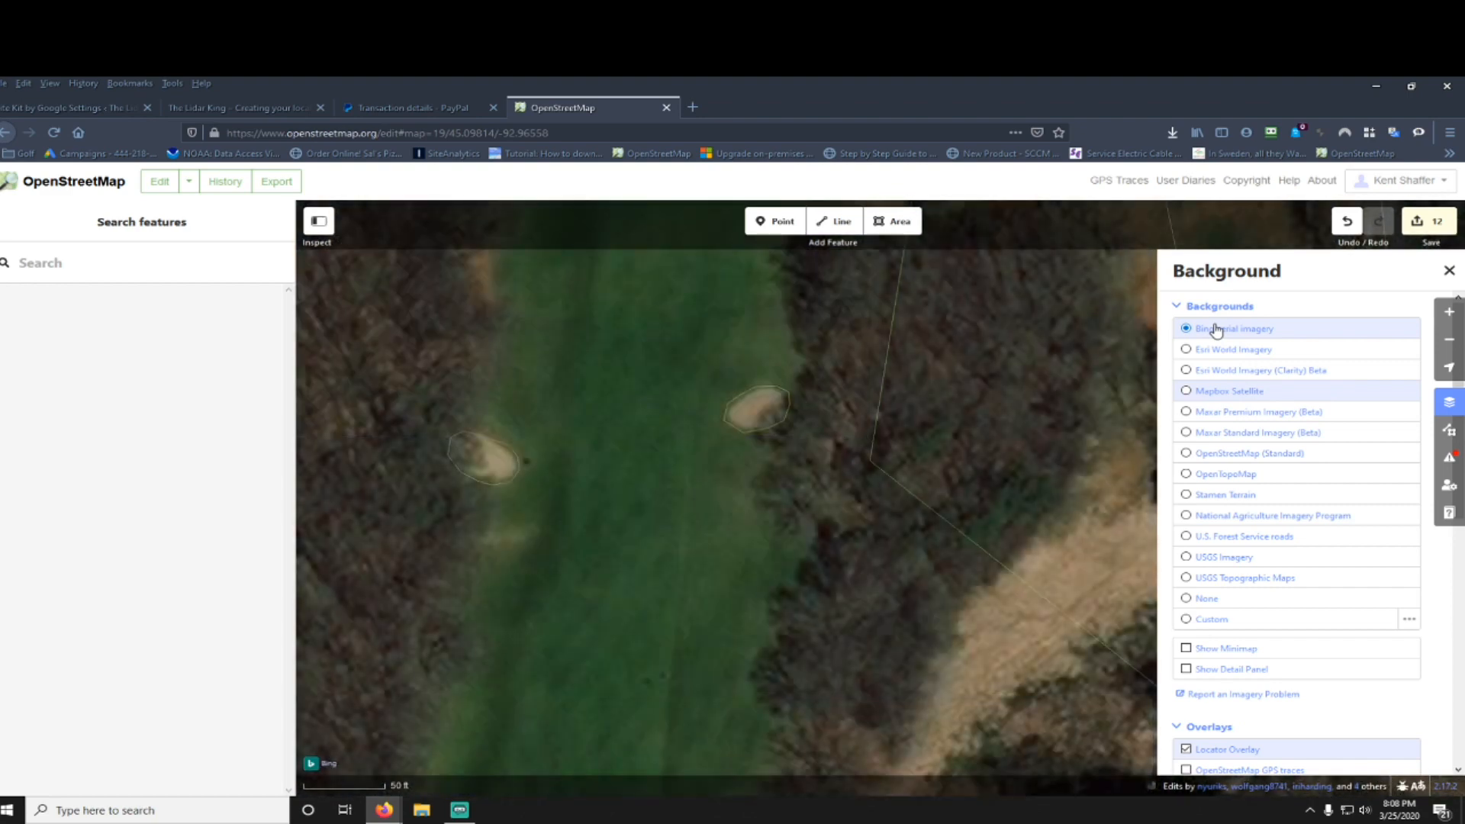
pyautogui.click(1217, 393)
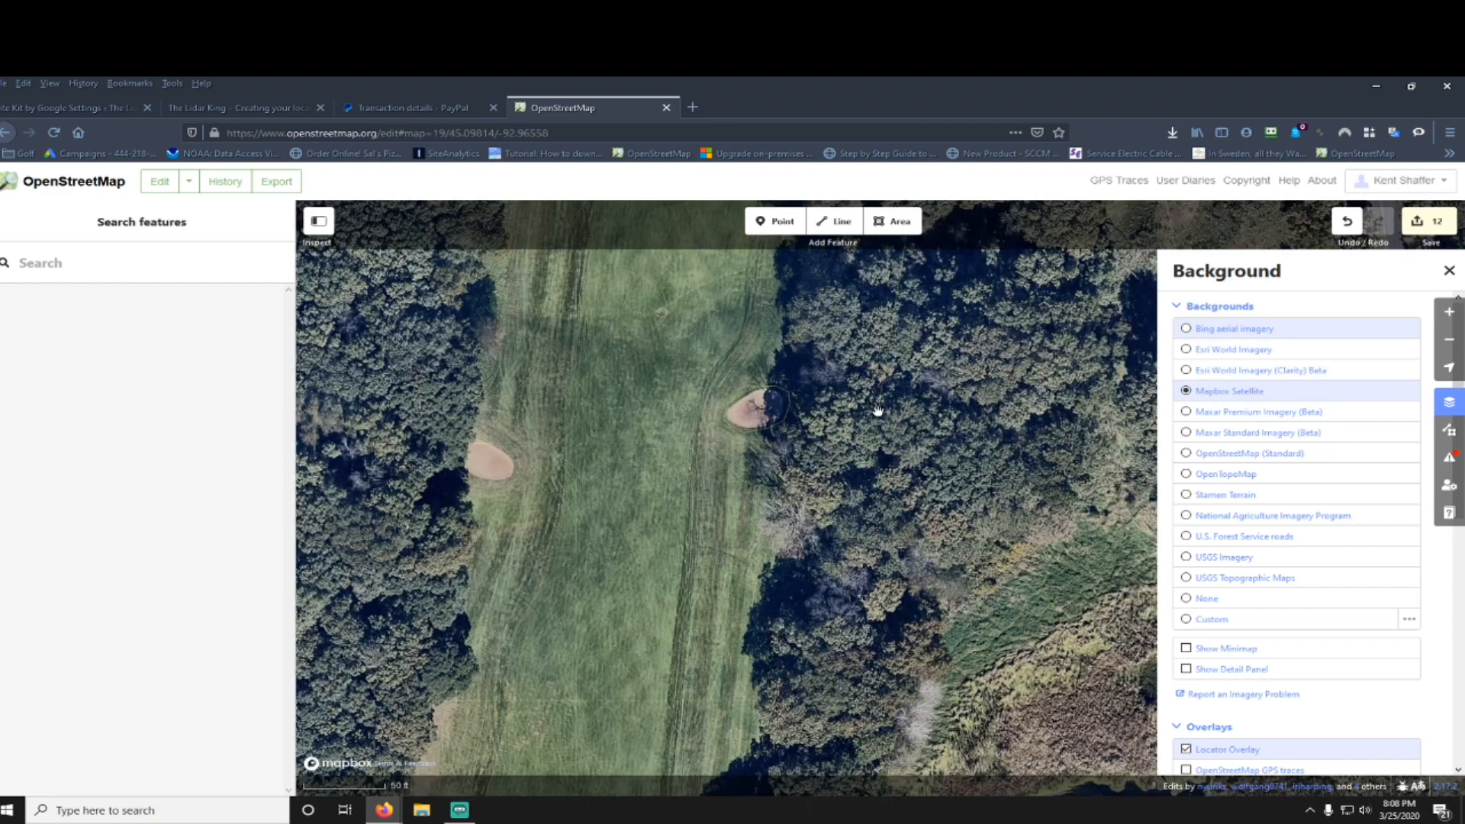
# Step: Start a new area at the oval green north of the fairway, tracing its northern, western and southern edges
pyautogui.moveTo(739, 340); pyautogui.dragTo(729, 524)
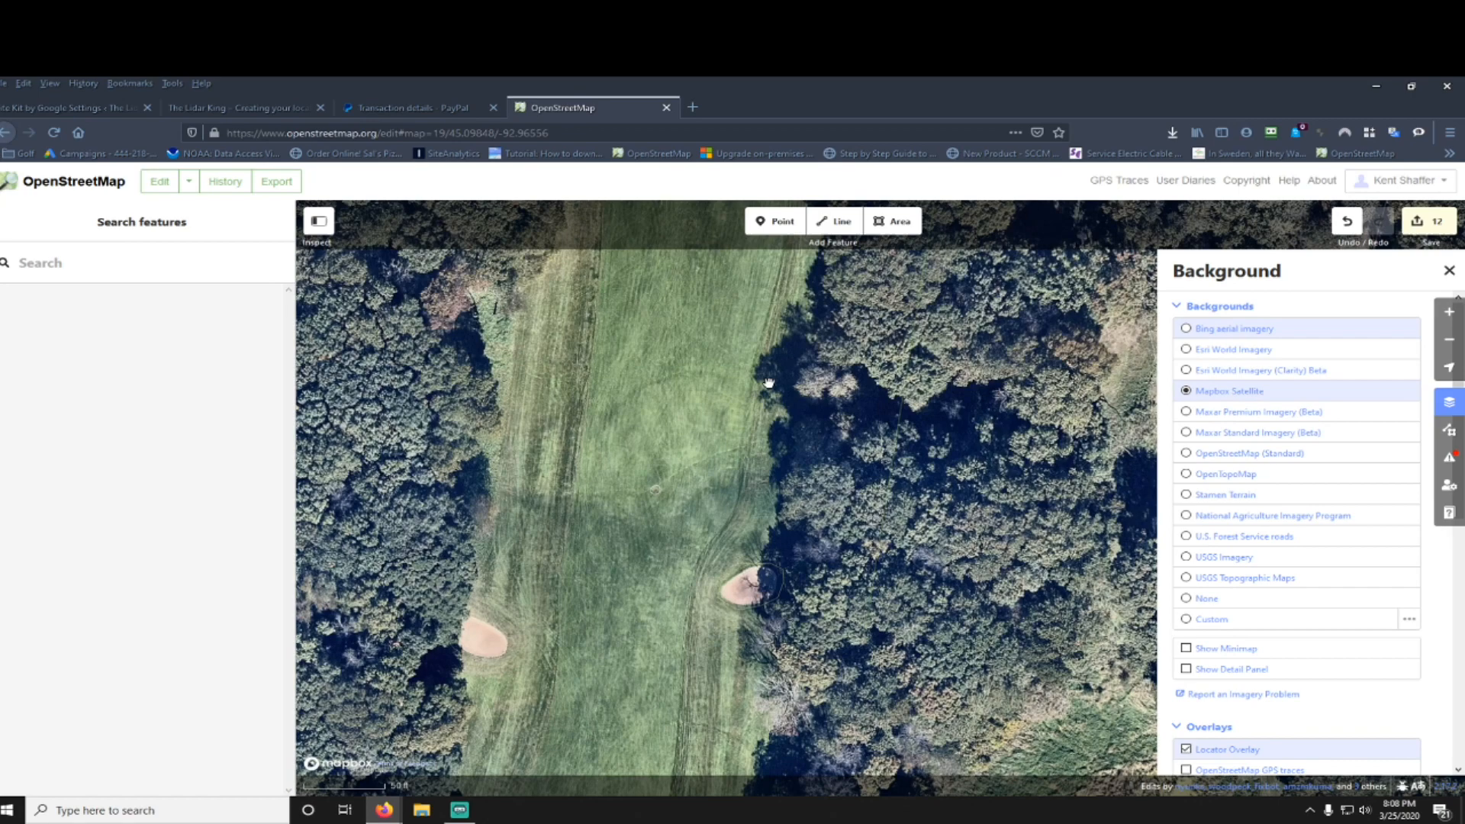
pyautogui.moveTo(763, 401); pyautogui.dragTo(733, 566)
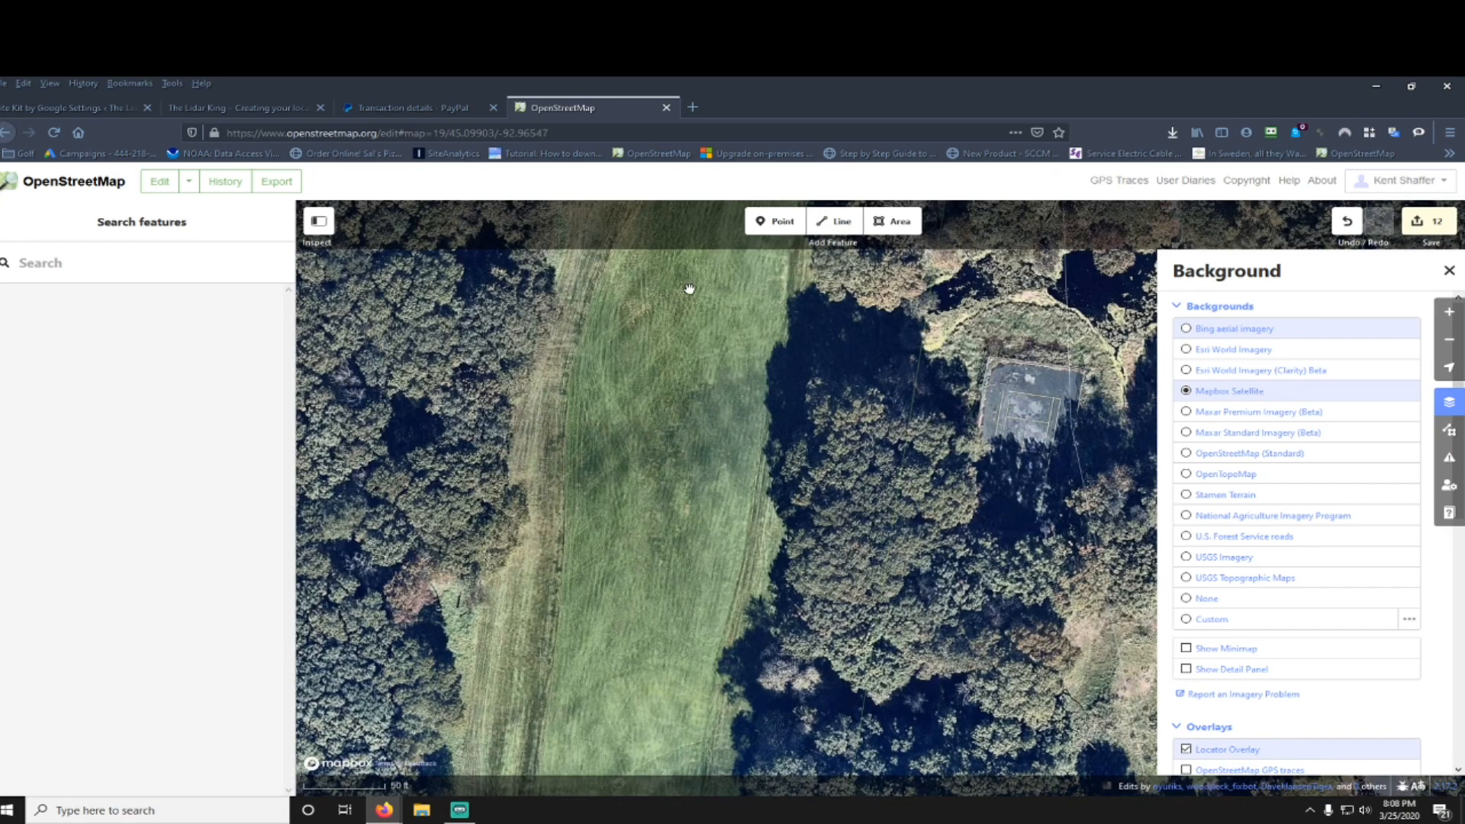
pyautogui.moveTo(694, 294); pyautogui.dragTo(634, 562)
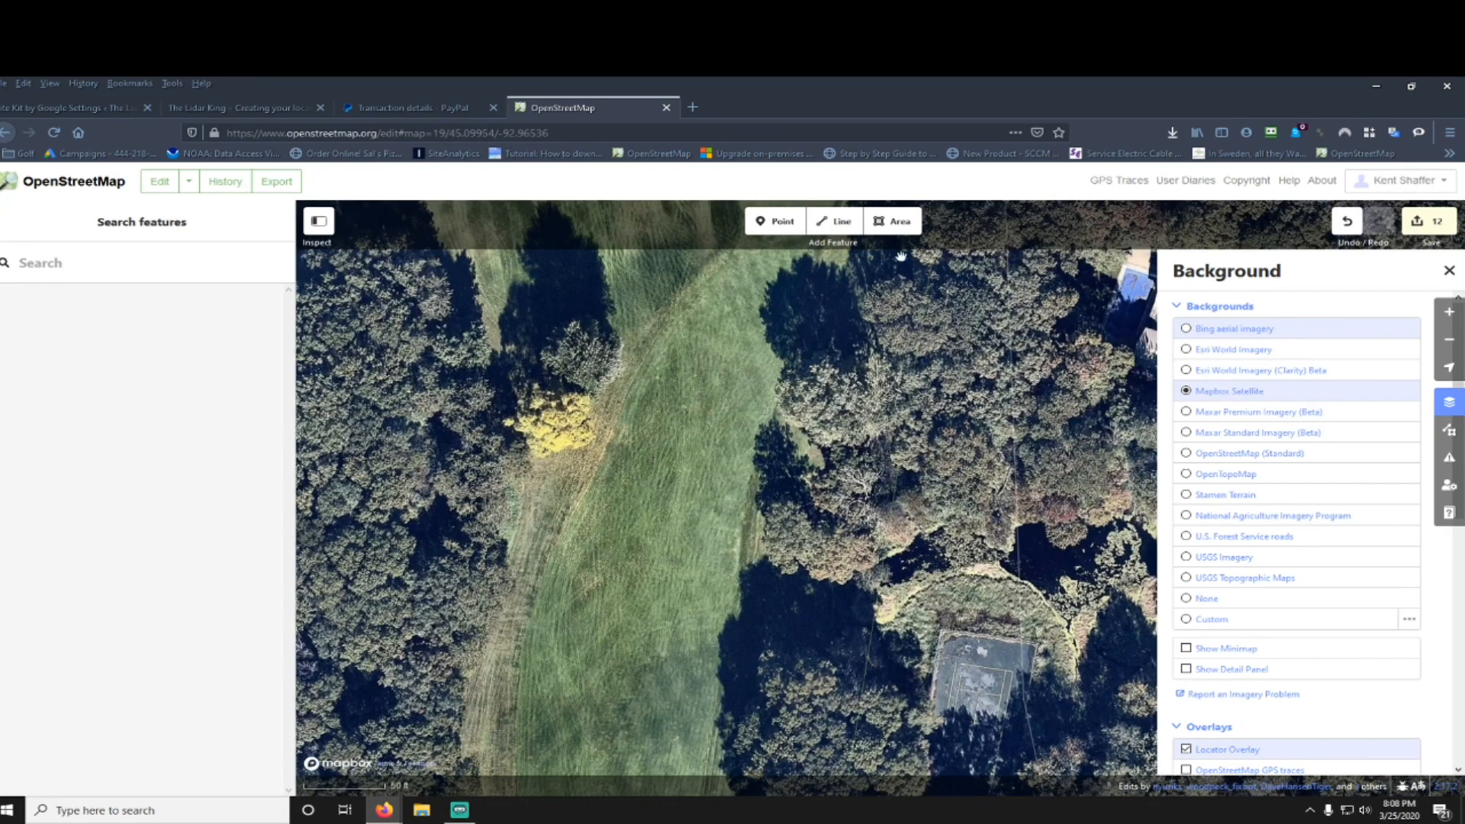
pyautogui.click(892, 220)
pyautogui.moveTo(1122, 282); pyautogui.dragTo(977, 496)
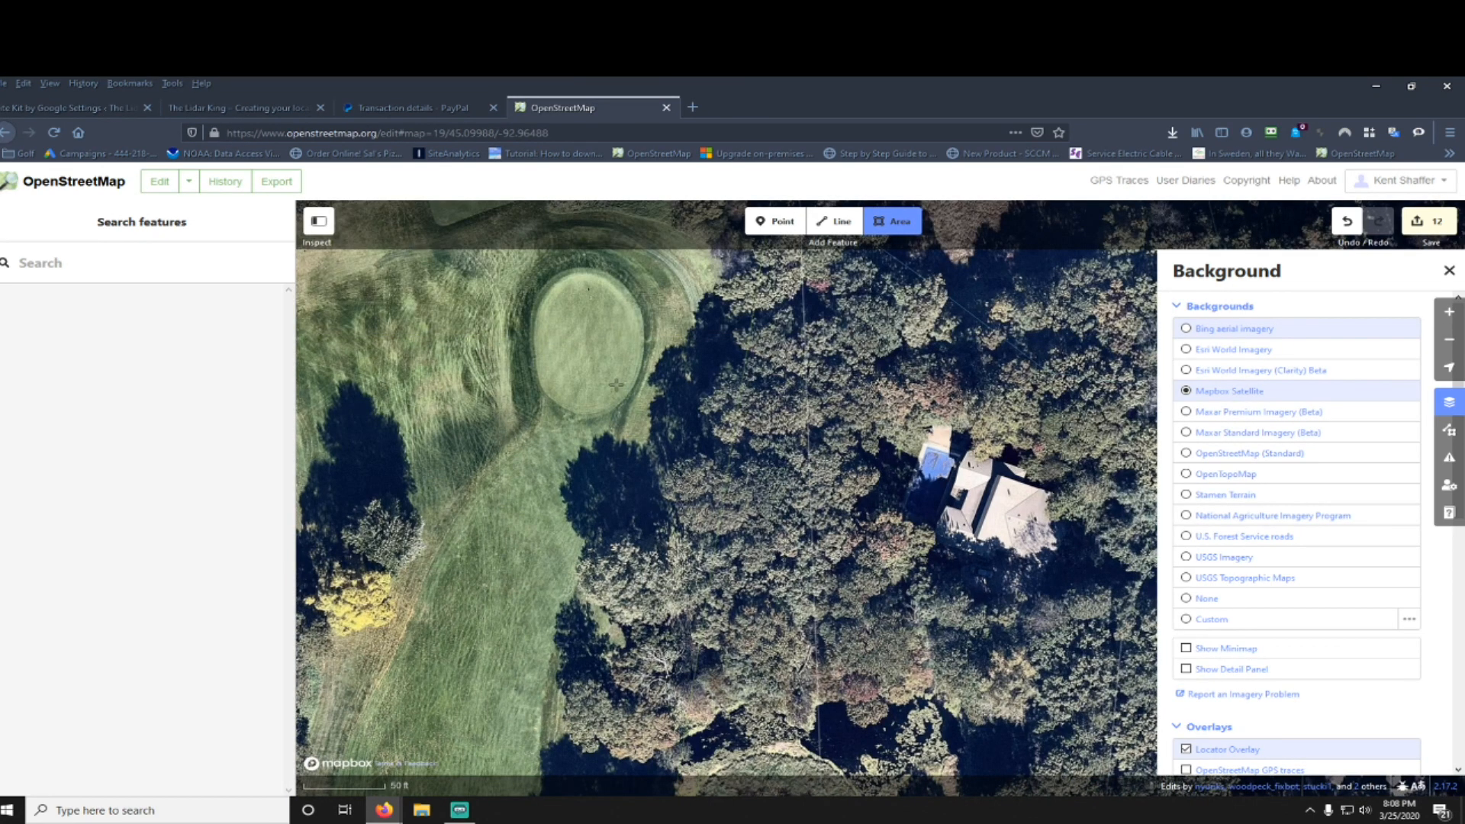
pyautogui.click(632, 324)
pyautogui.click(618, 297)
pyautogui.click(589, 280)
pyautogui.click(573, 280)
pyautogui.click(562, 285)
pyautogui.click(554, 297)
pyautogui.click(544, 312)
pyautogui.click(542, 332)
pyautogui.click(541, 348)
pyautogui.click(547, 381)
pyautogui.click(610, 399)
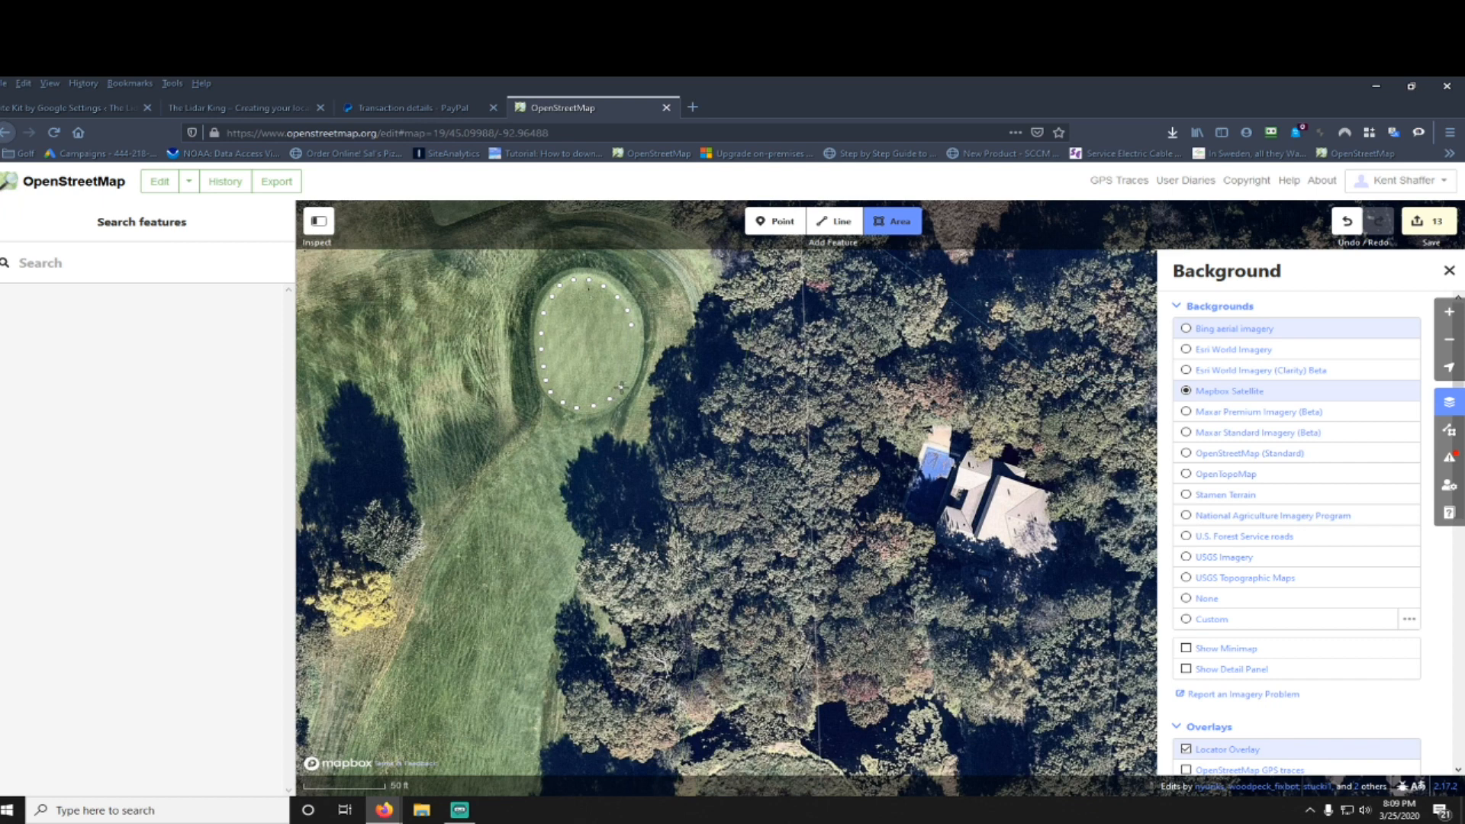
# Step: Complete the green's outline along its eastern edge and classify the area as Putting Green
pyautogui.click(622, 386)
pyautogui.click(632, 367)
pyautogui.click(633, 354)
pyautogui.click(633, 344)
pyautogui.click(634, 335)
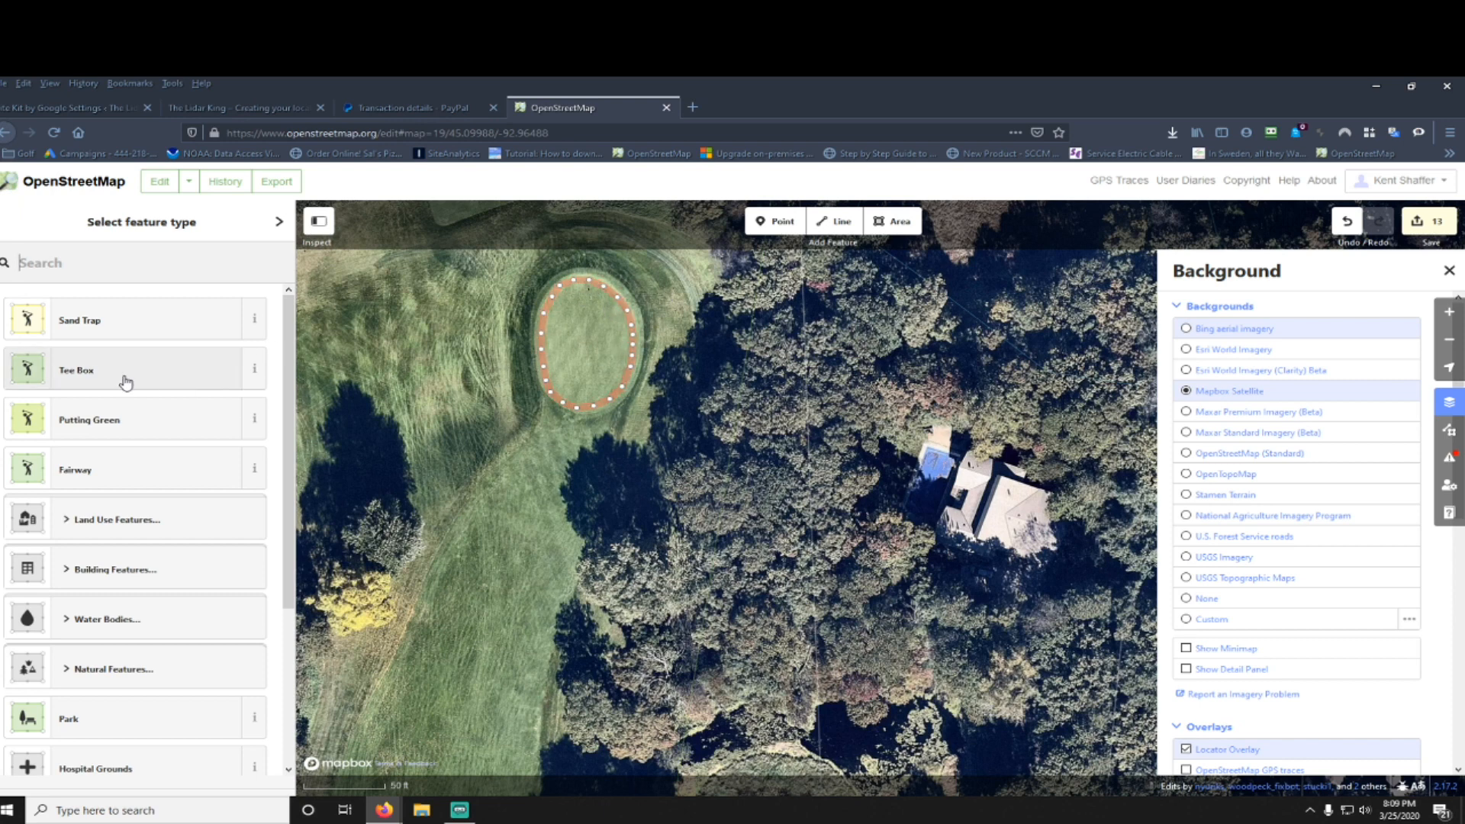
pyautogui.click(92, 421)
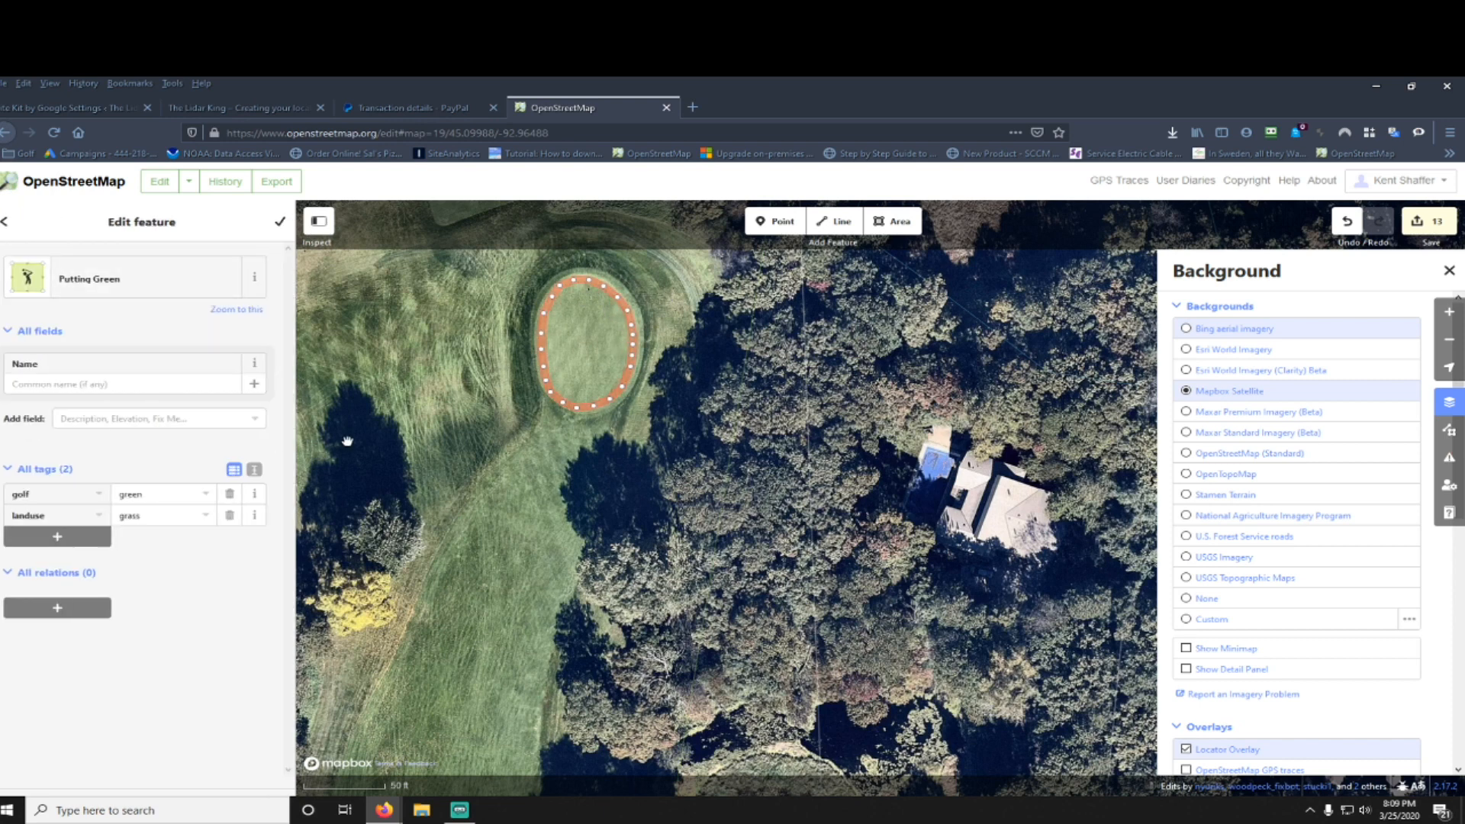
# Step: Examine the whole fairway between the putting green and the footbridge at its southern end, with the area tool ready
pyautogui.scroll(-5, 500, 528)
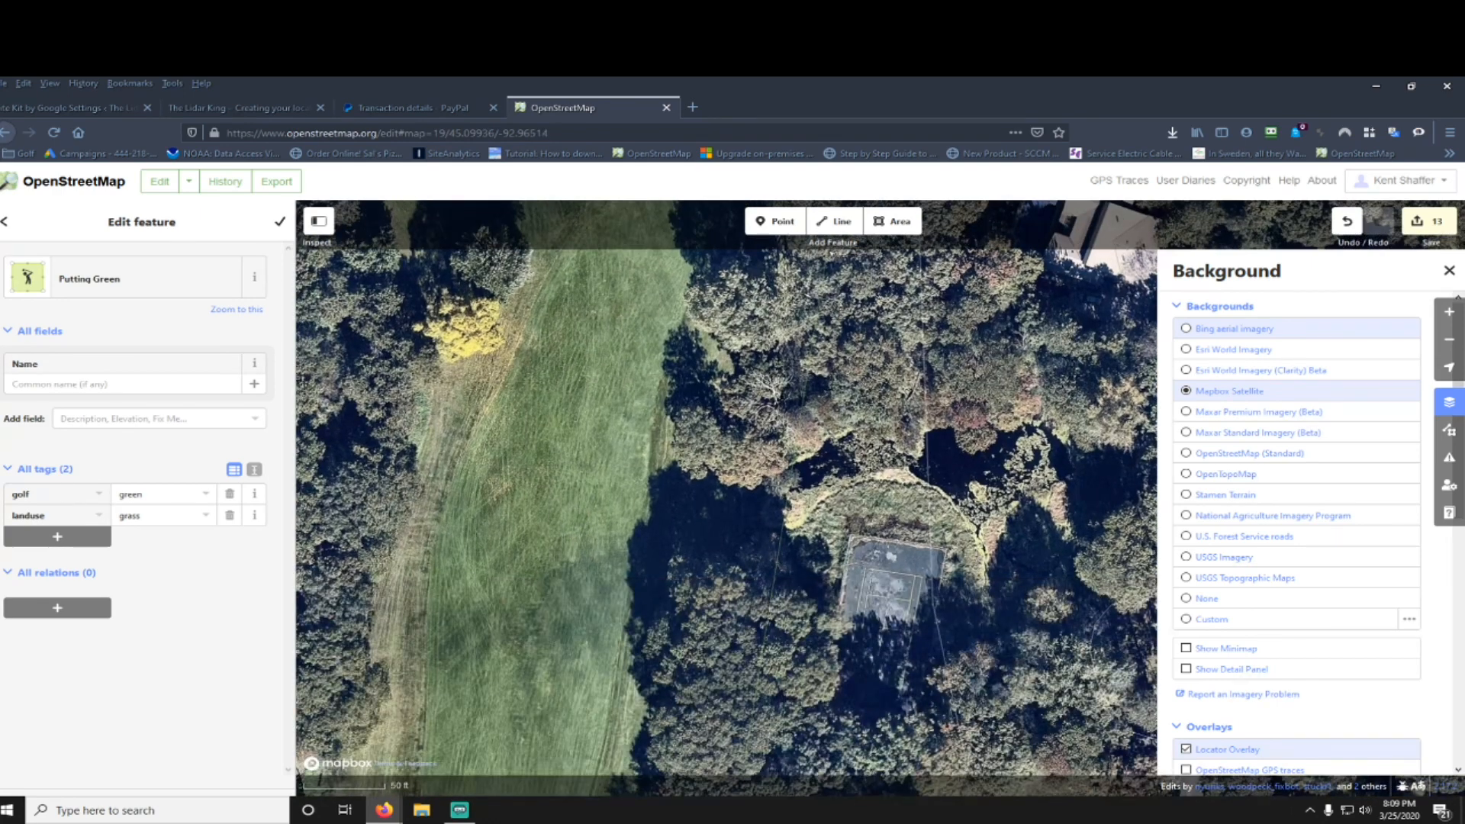
pyautogui.click(893, 221)
pyautogui.scroll(-5, 451, 544)
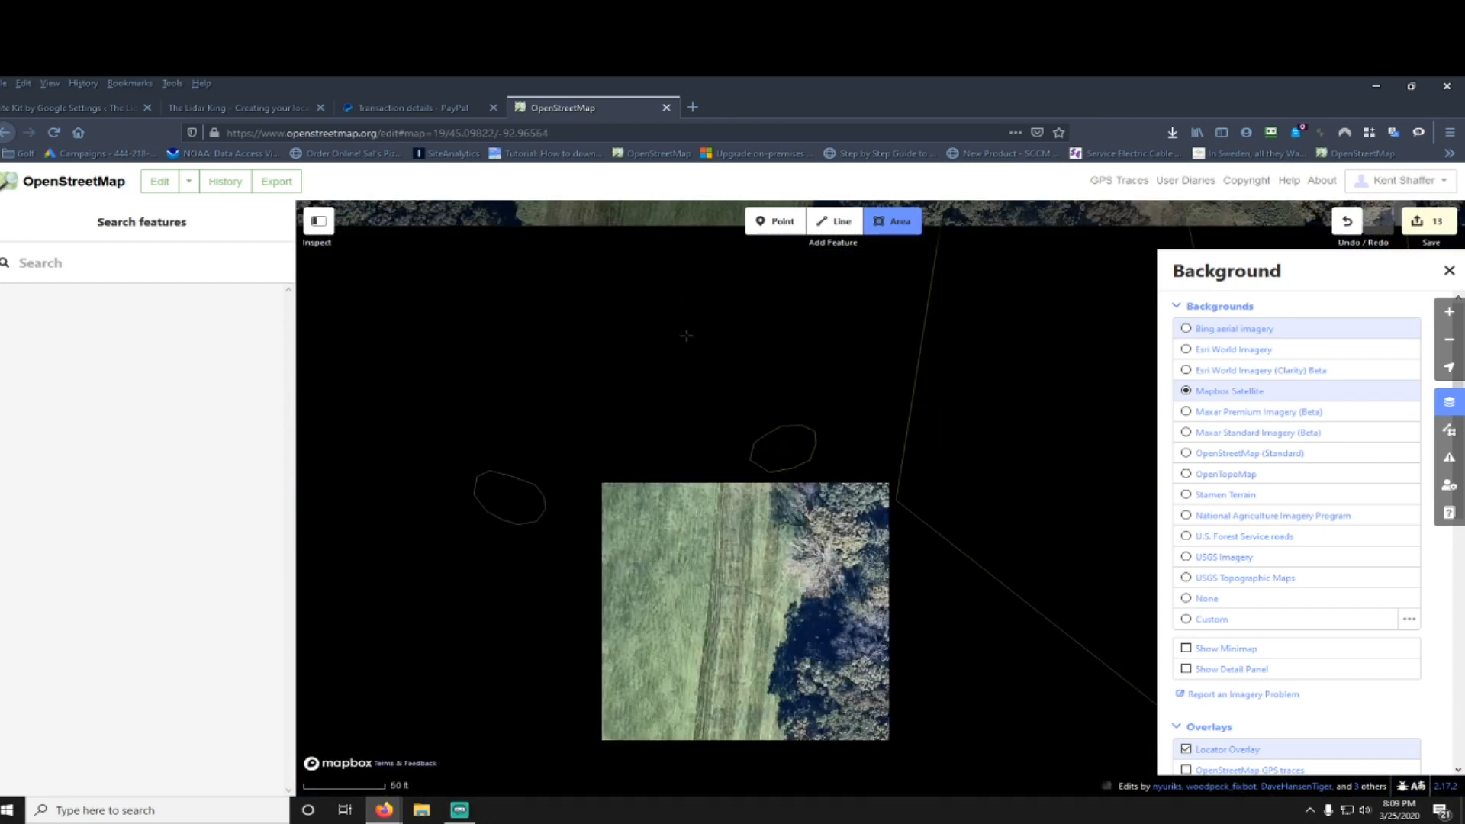
pyautogui.scroll(-1, 725, 488)
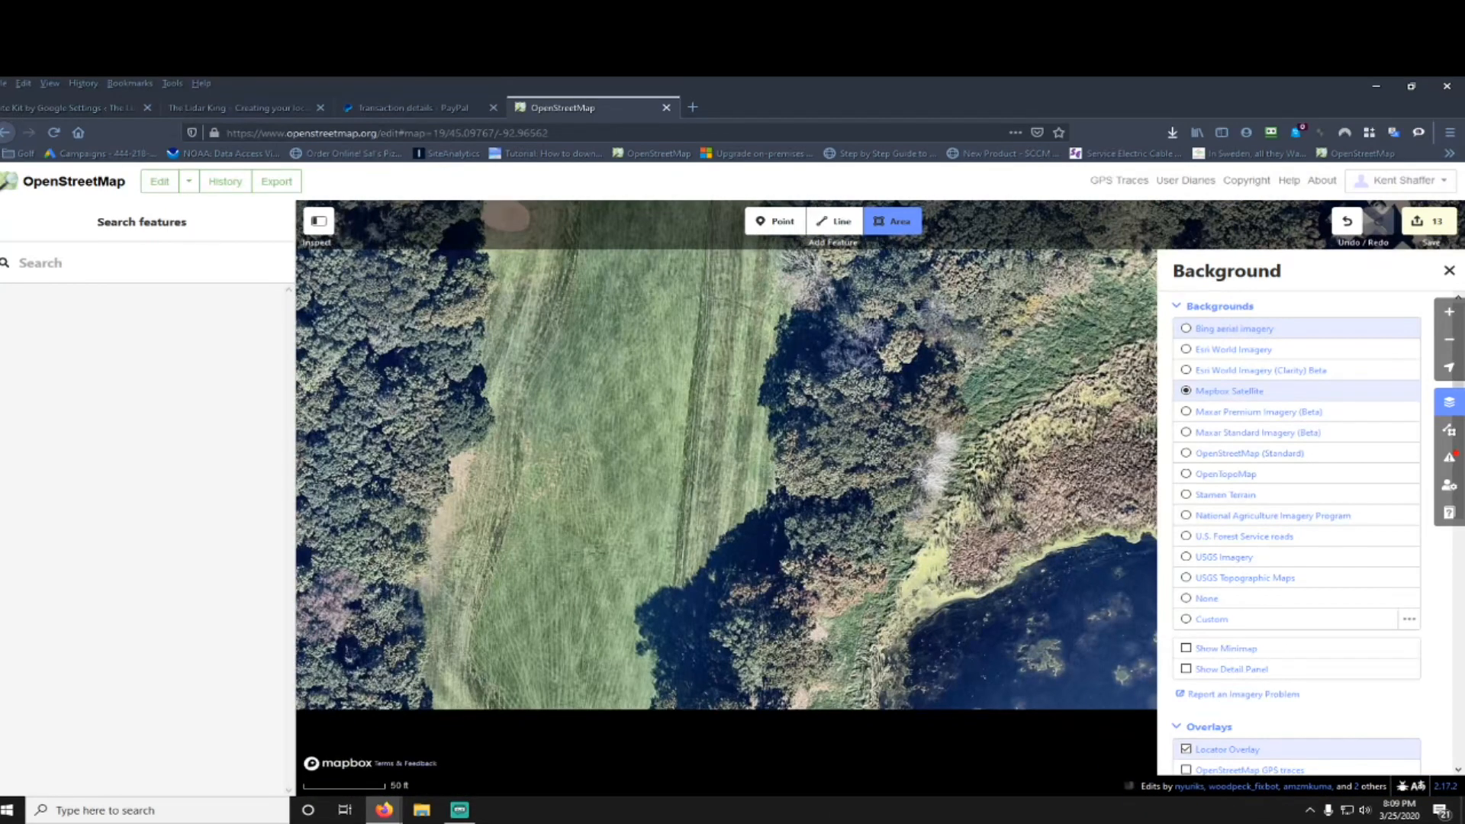
pyautogui.scroll(-4, 725, 488)
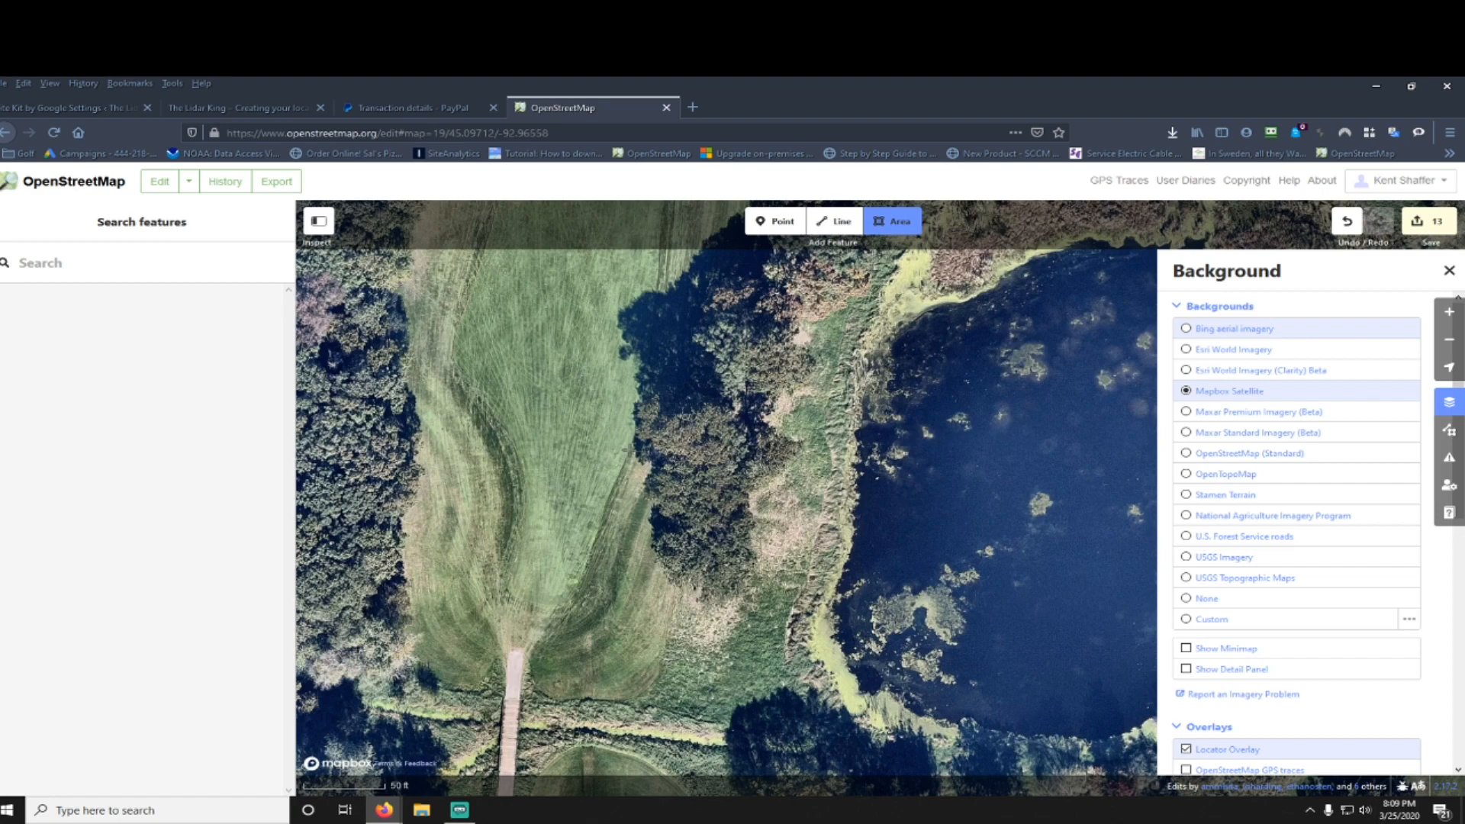
pyautogui.press('Up')
pyautogui.press('Up')
pyautogui.press('Up')
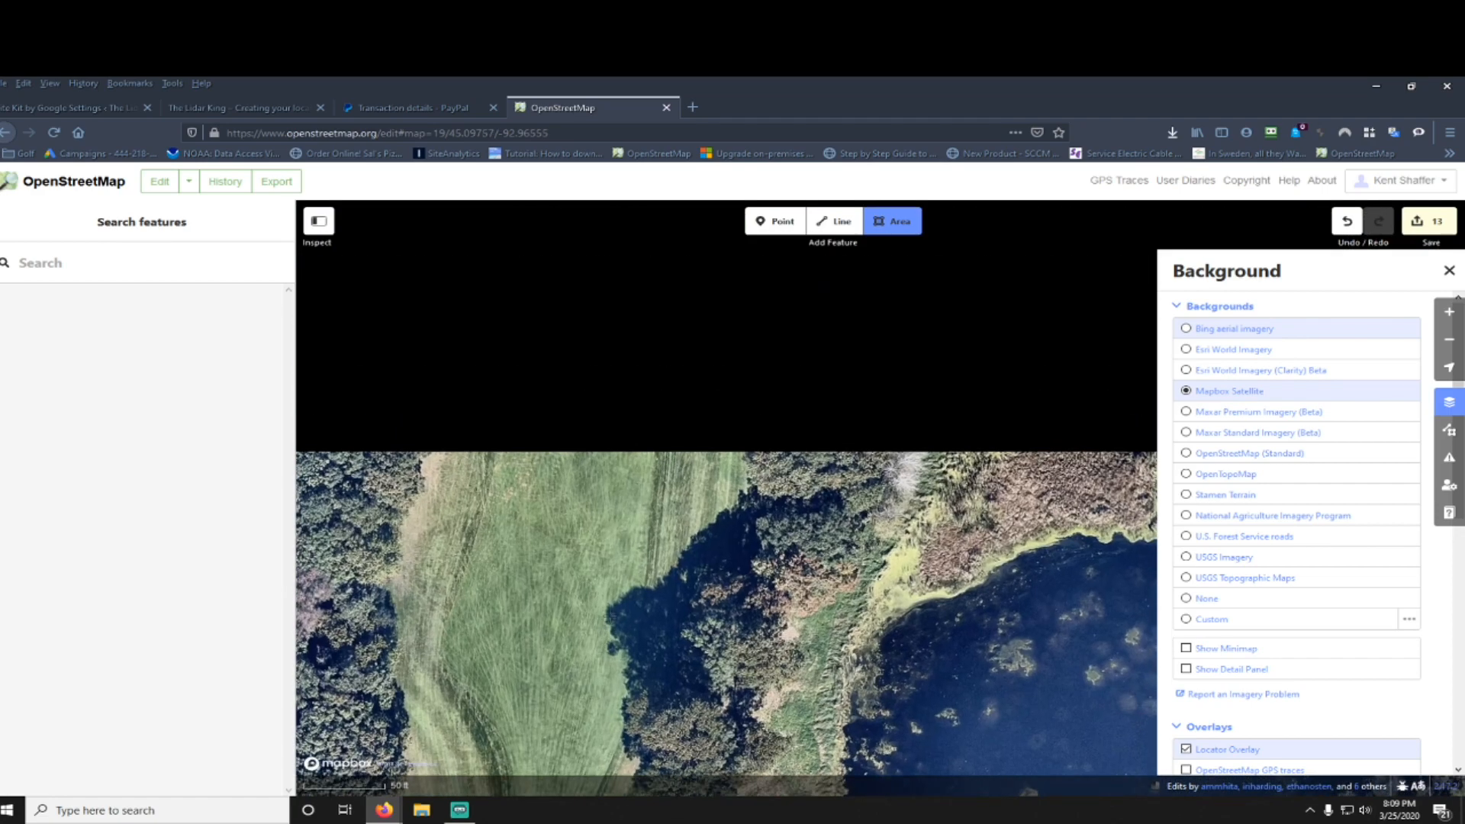
pyautogui.press('Up')
pyautogui.press('Up')
pyautogui.press('Up')
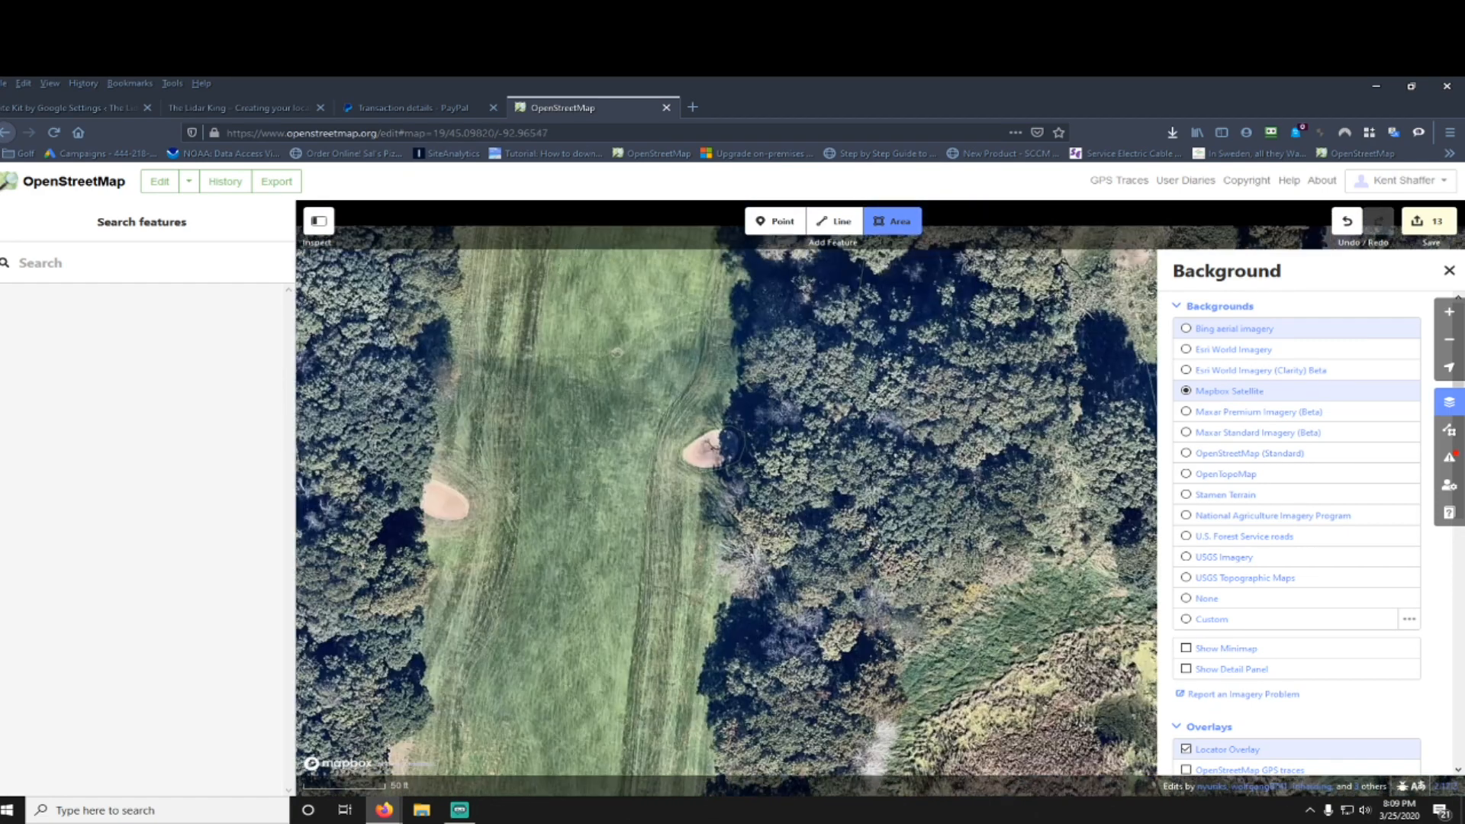
pyautogui.press('Up')
pyautogui.press('Up')
pyautogui.press('Up')
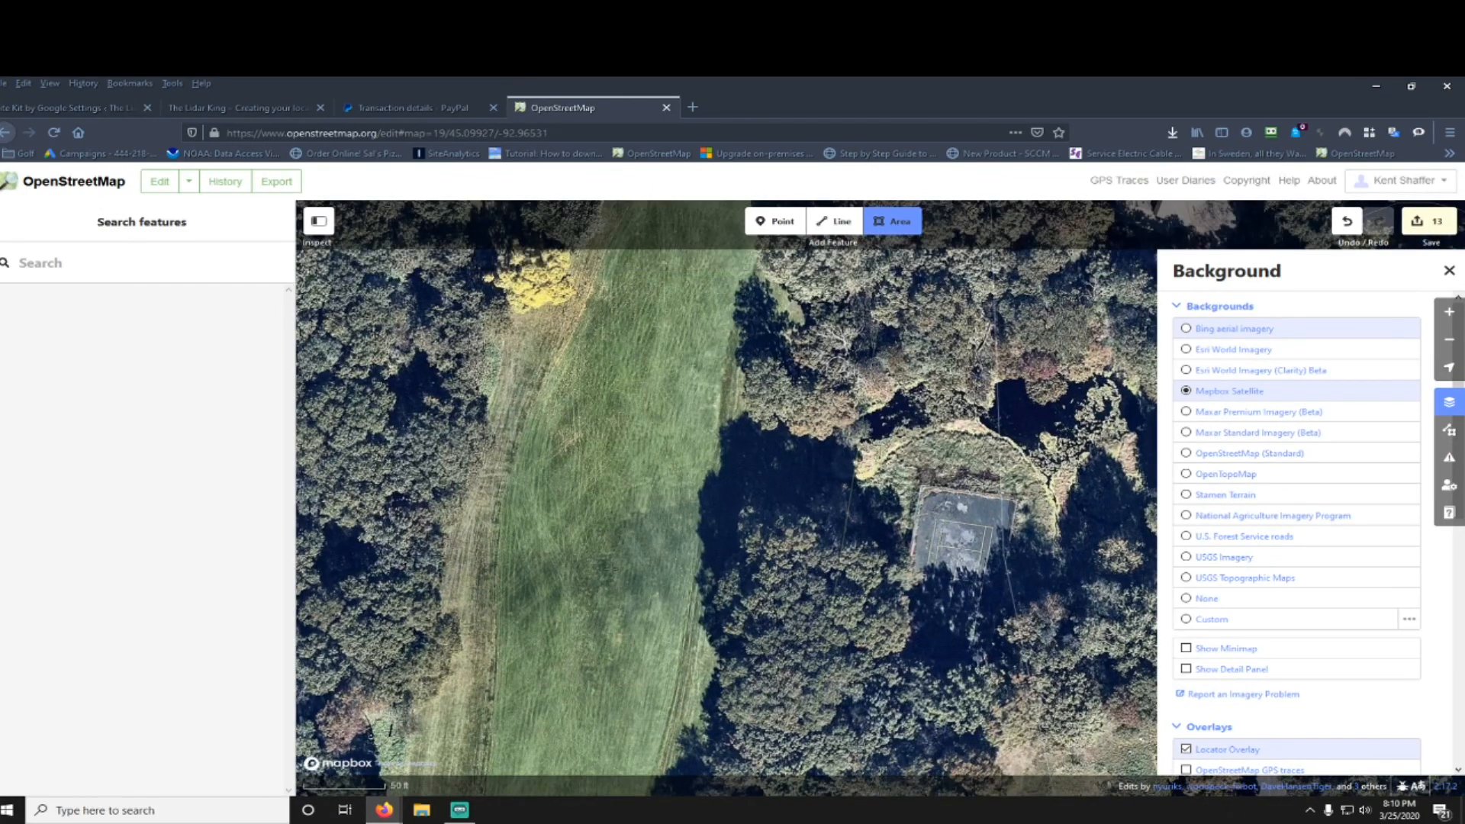
pyautogui.press('Up')
pyautogui.press('Up')
pyautogui.press('Up')
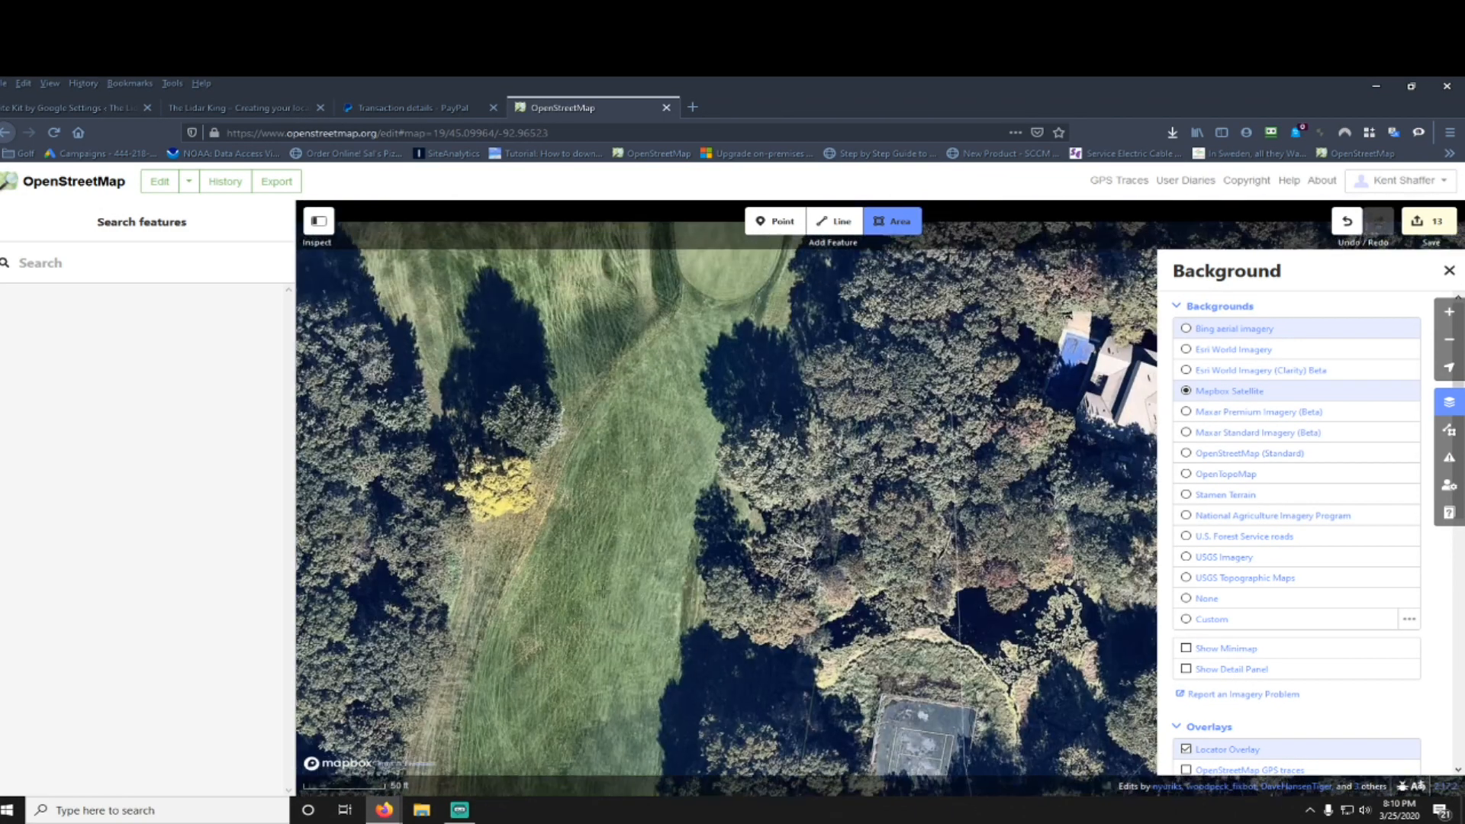
pyautogui.press('Down')
pyautogui.press('Down')
pyautogui.press('Down')
pyautogui.press('Down')
pyautogui.press('Down')
pyautogui.press('Down')
pyautogui.press('Down')
pyautogui.press('Down')
pyautogui.press('Down')
pyautogui.press('Down')
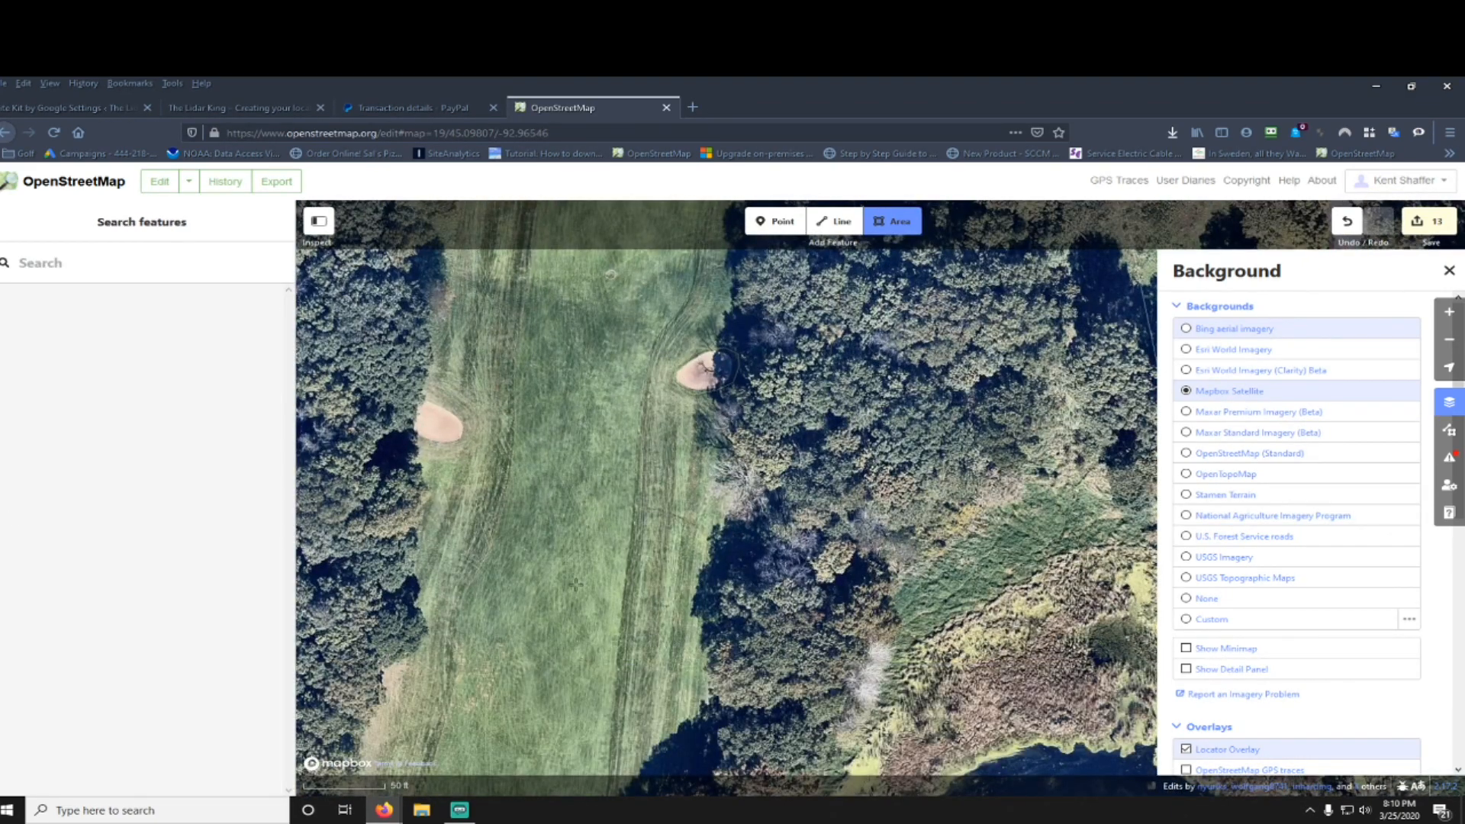
pyautogui.press('Down')
pyautogui.press('Down')
pyautogui.press('Down')
pyautogui.press('Down')
pyautogui.press('Down')
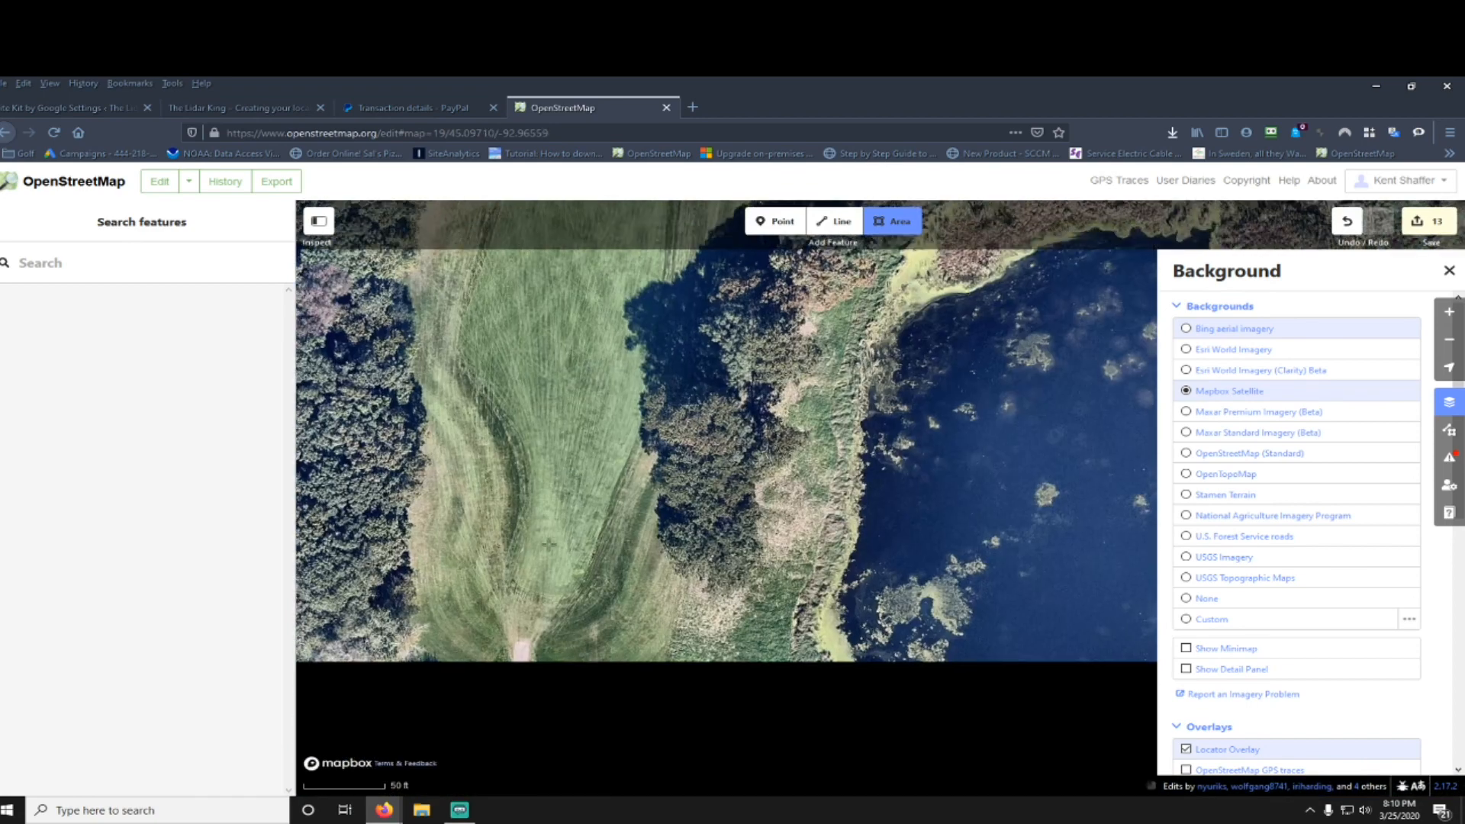
# Step: Begin the fairway area below the eastern sand trap, tracing its eastern edge south to the rounded end near the footbridge
pyautogui.press('Up')
pyautogui.press('Up')
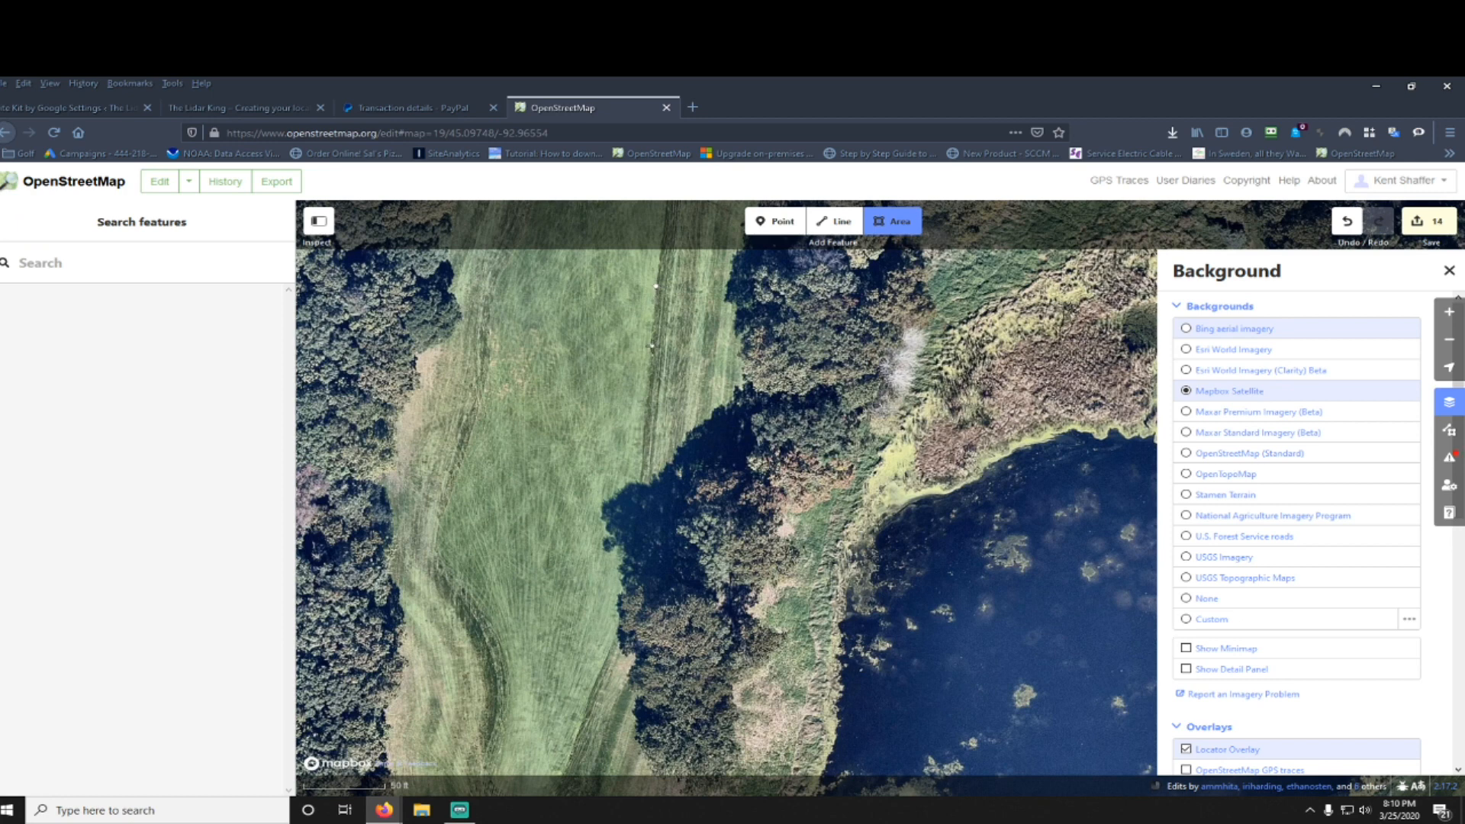
pyautogui.click(651, 348)
pyautogui.click(645, 429)
pyautogui.click(647, 487)
pyautogui.click(636, 532)
pyautogui.click(618, 625)
pyautogui.click(594, 695)
pyautogui.moveTo(564, 767)
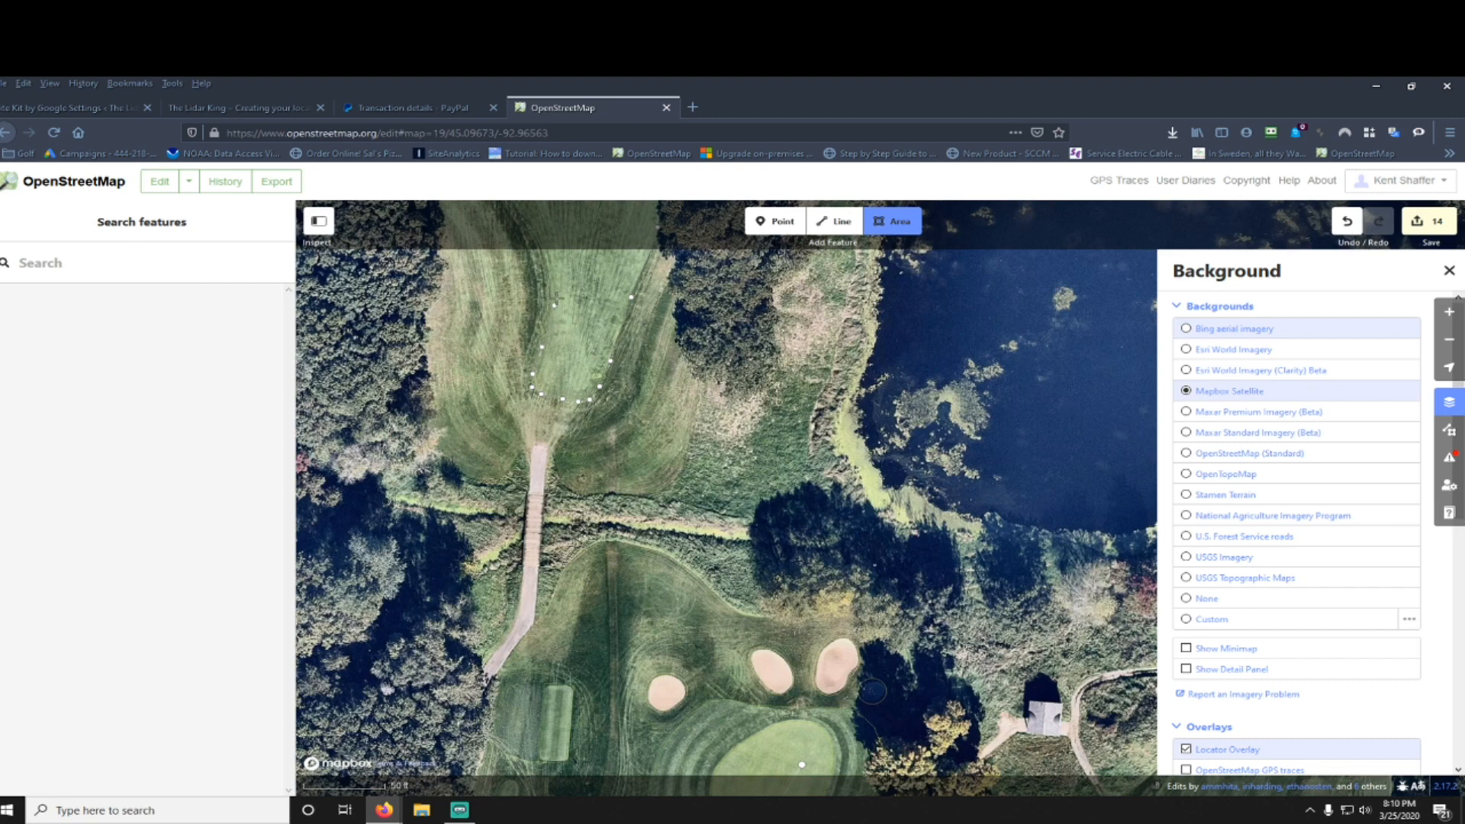
# Step: Continue the fairway outline north along its western mowing line, passing inside the western sand trap
pyautogui.scroll(5, 578, 269)
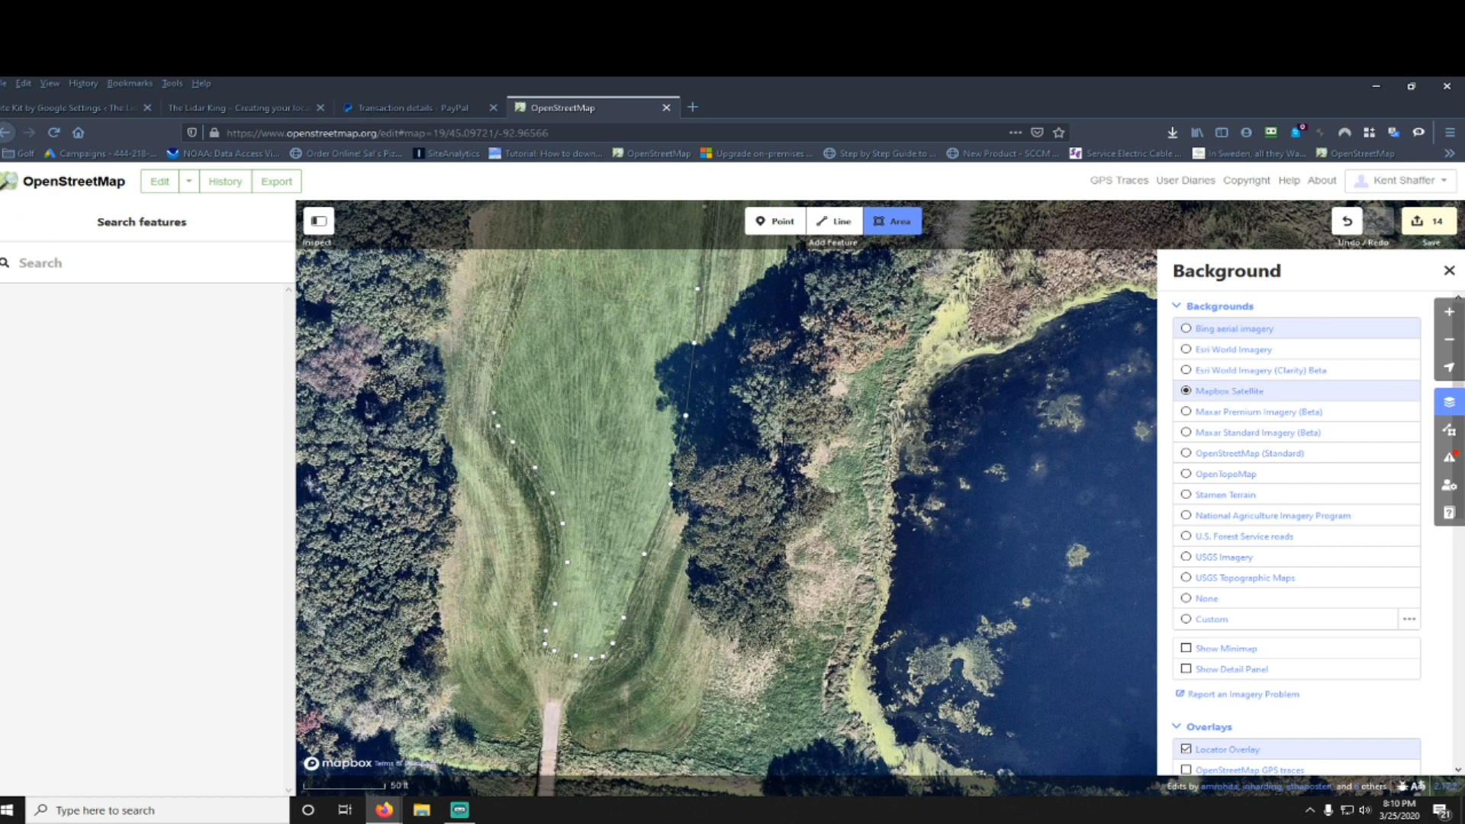
pyautogui.click(494, 391)
pyautogui.click(511, 339)
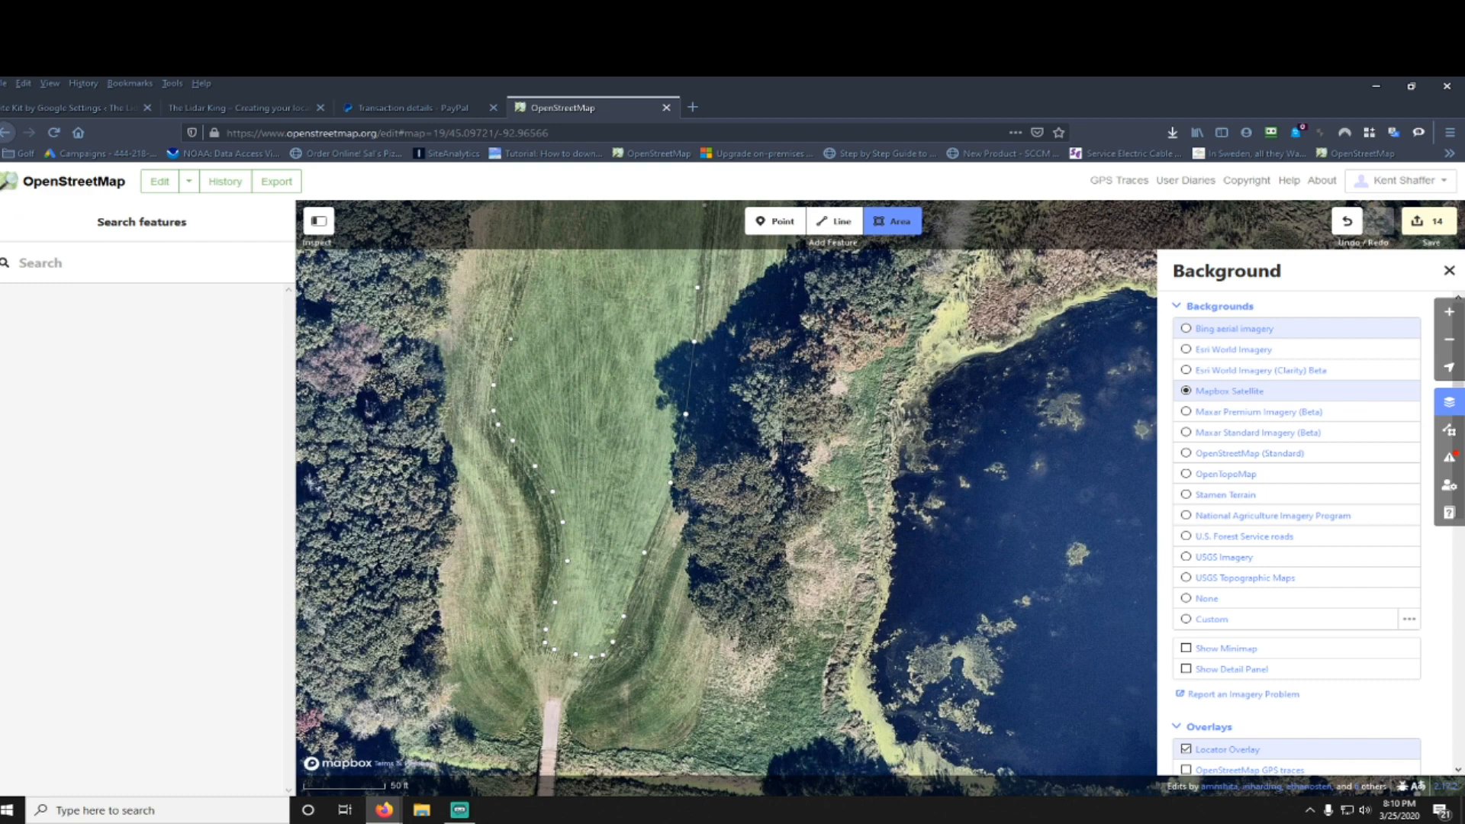
pyautogui.moveTo(559, 278); pyautogui.dragTo(497, 570)
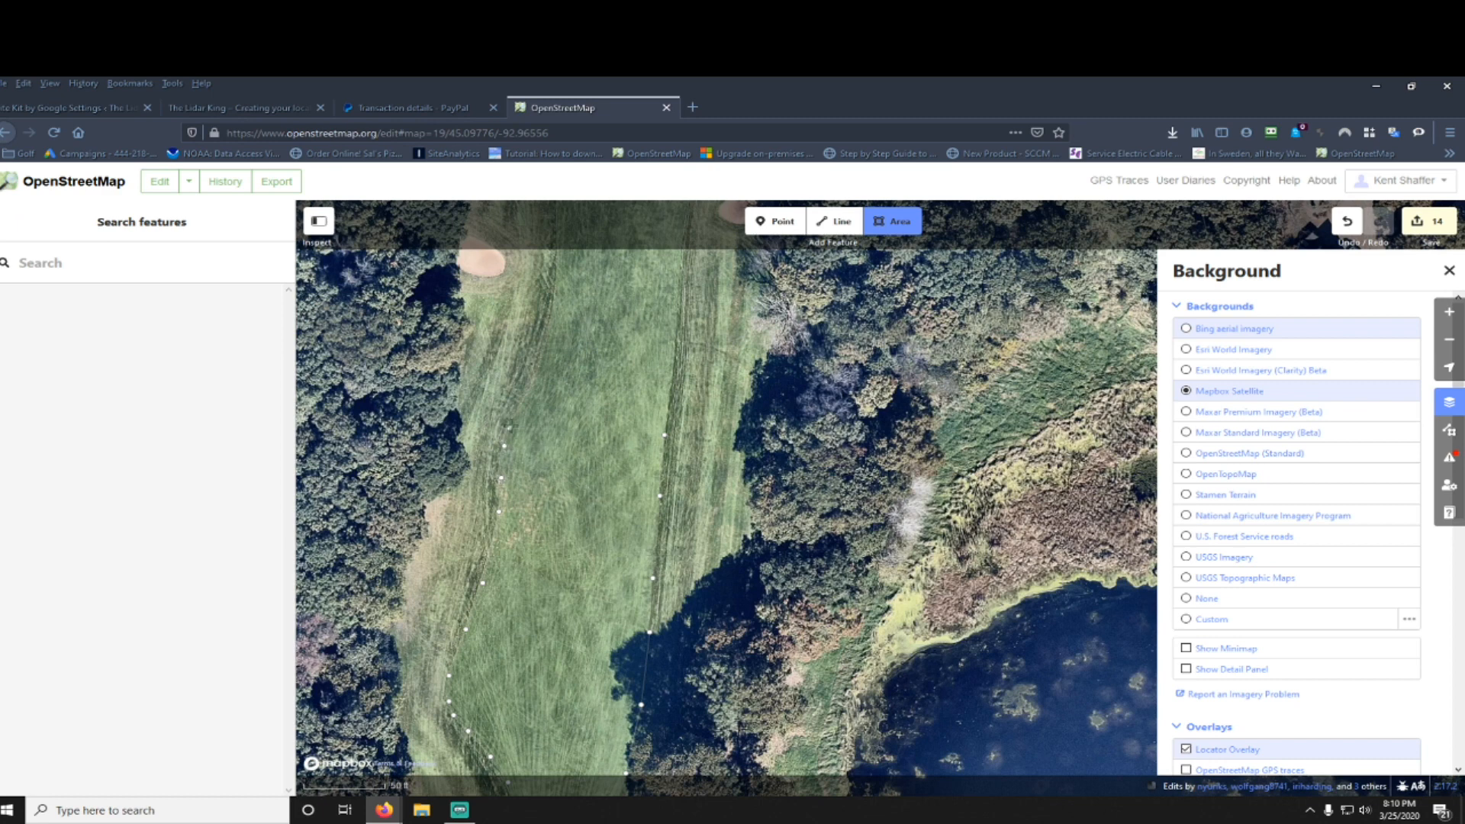
pyautogui.click(555, 324)
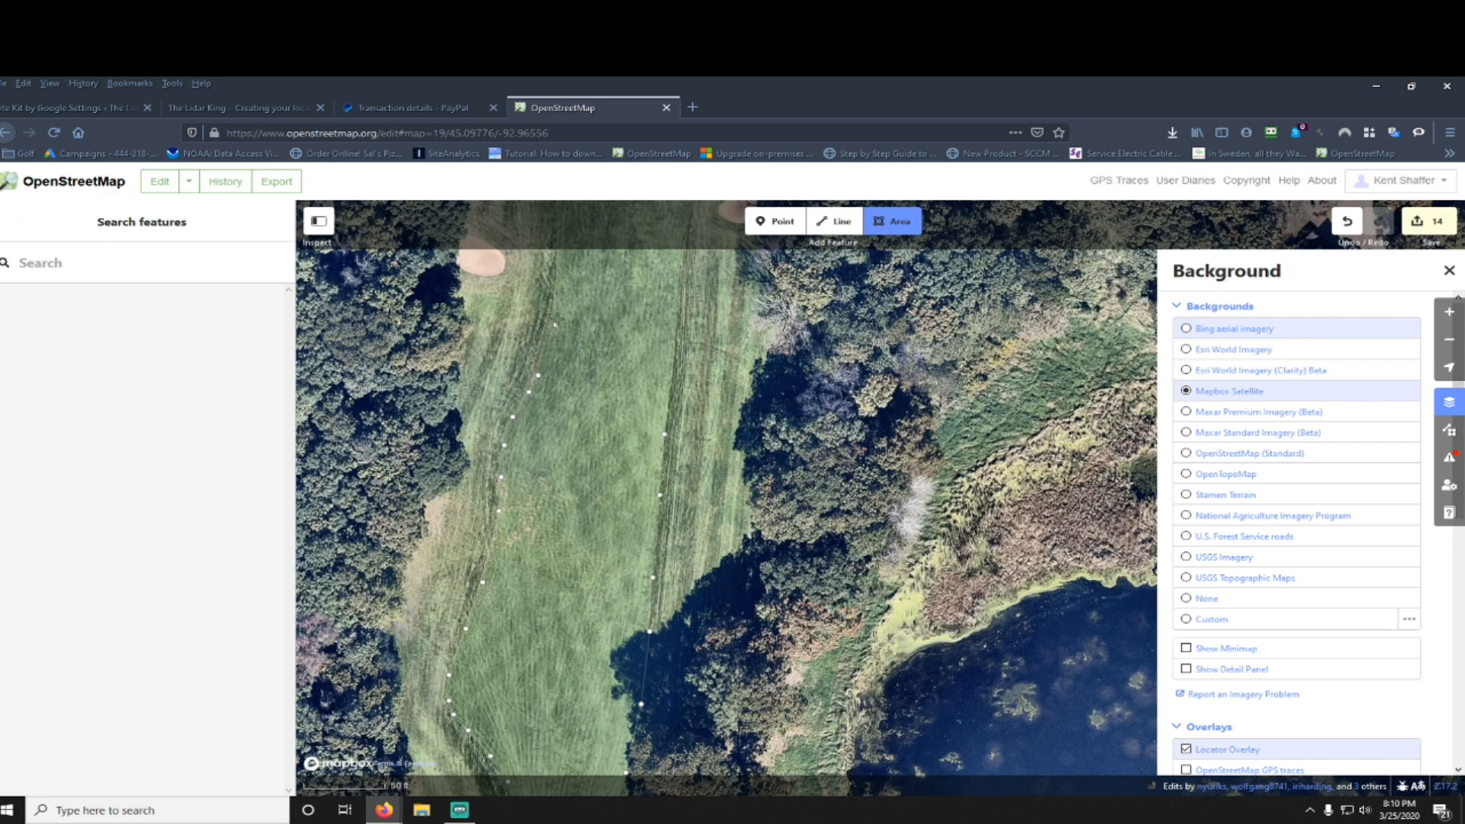
pyautogui.moveTo(598, 272); pyautogui.dragTo(573, 697)
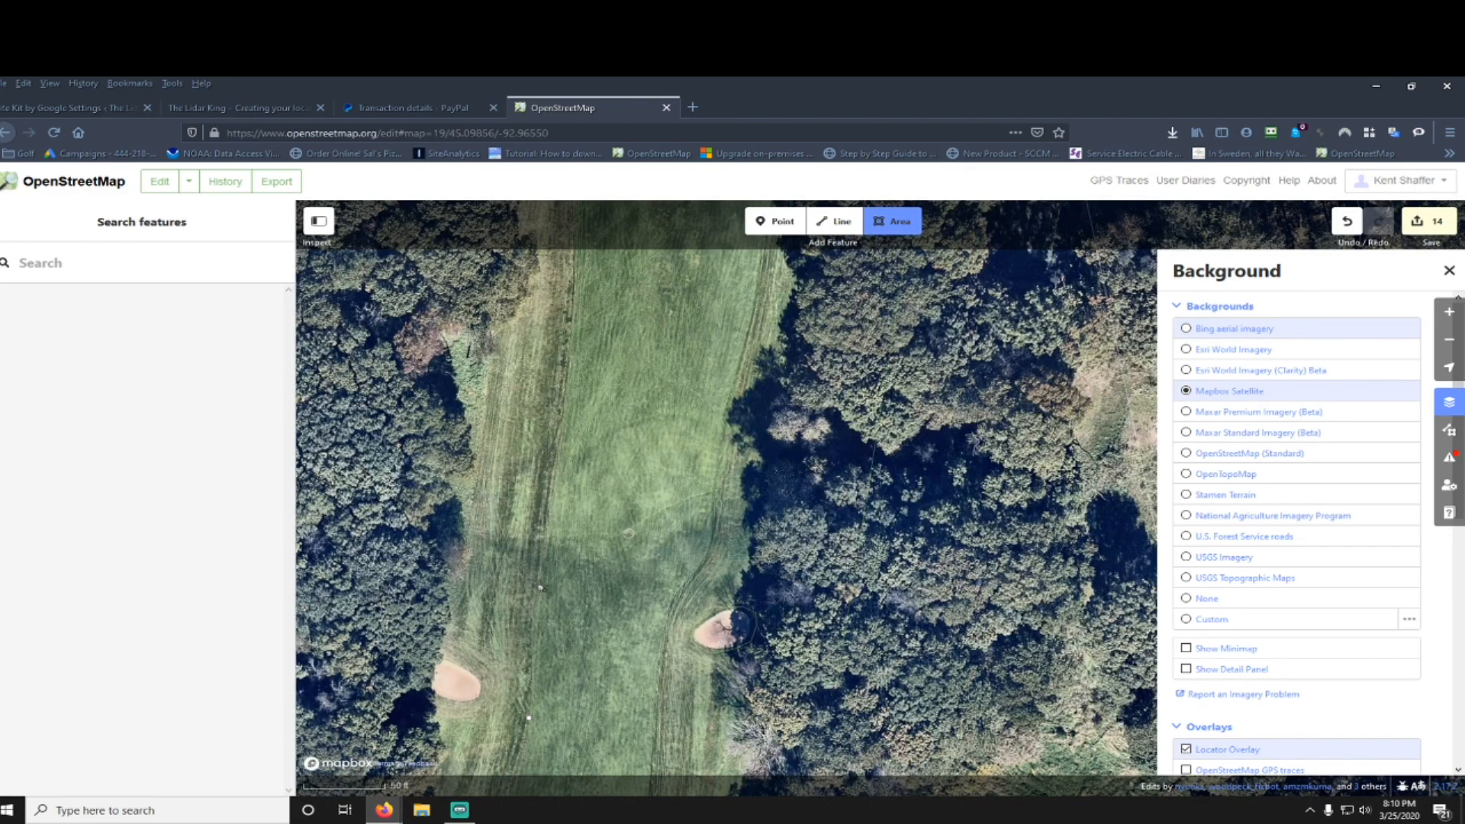
# Step: Extend the fairway outline along the western edge, past the yellow tree and up towards the putting green
pyautogui.click(561, 404)
pyautogui.moveTo(614, 315); pyautogui.dragTo(590, 568)
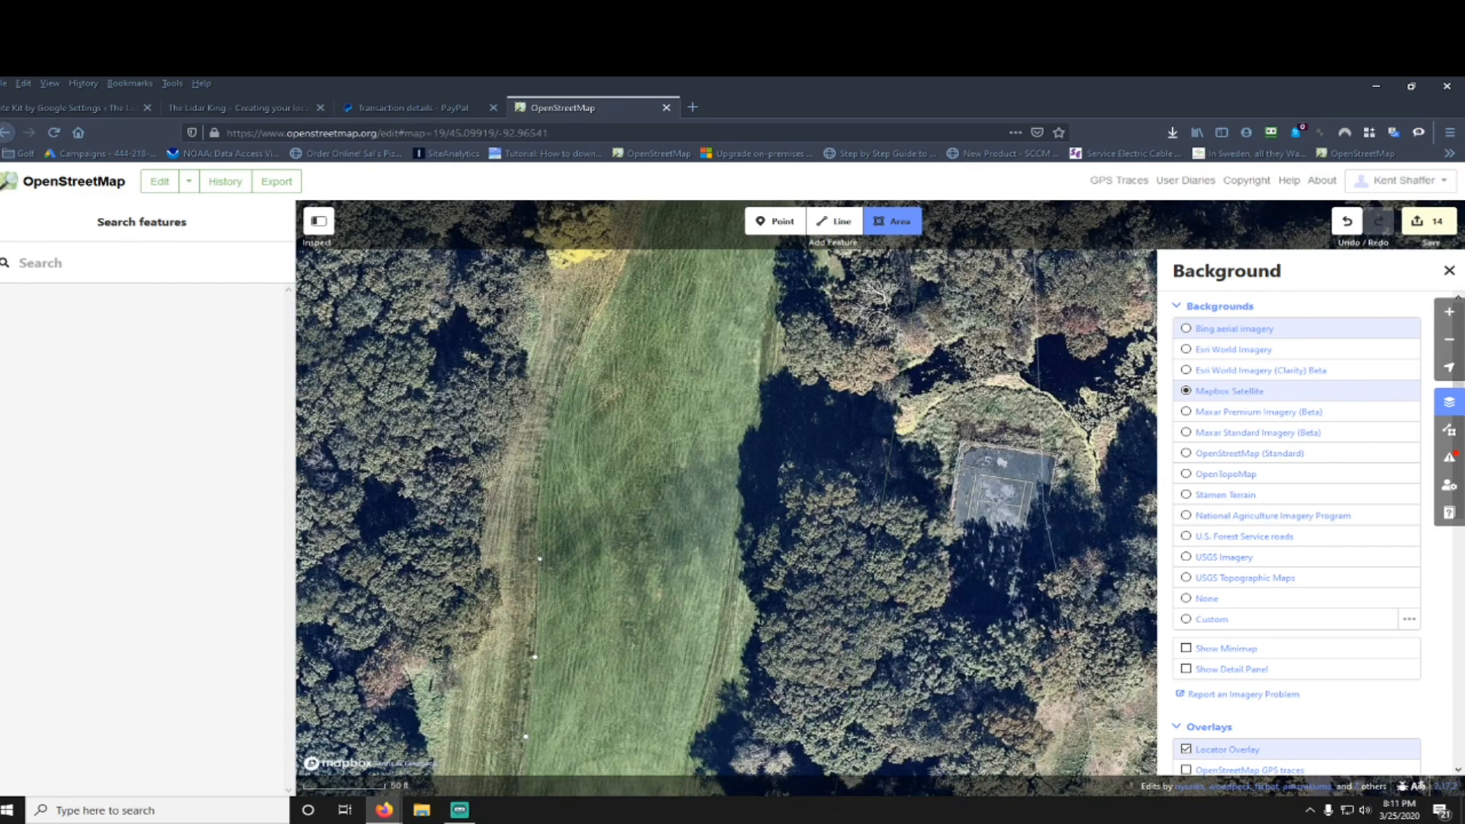
pyautogui.click(542, 463)
pyautogui.click(560, 410)
pyautogui.moveTo(637, 309); pyautogui.dragTo(607, 534)
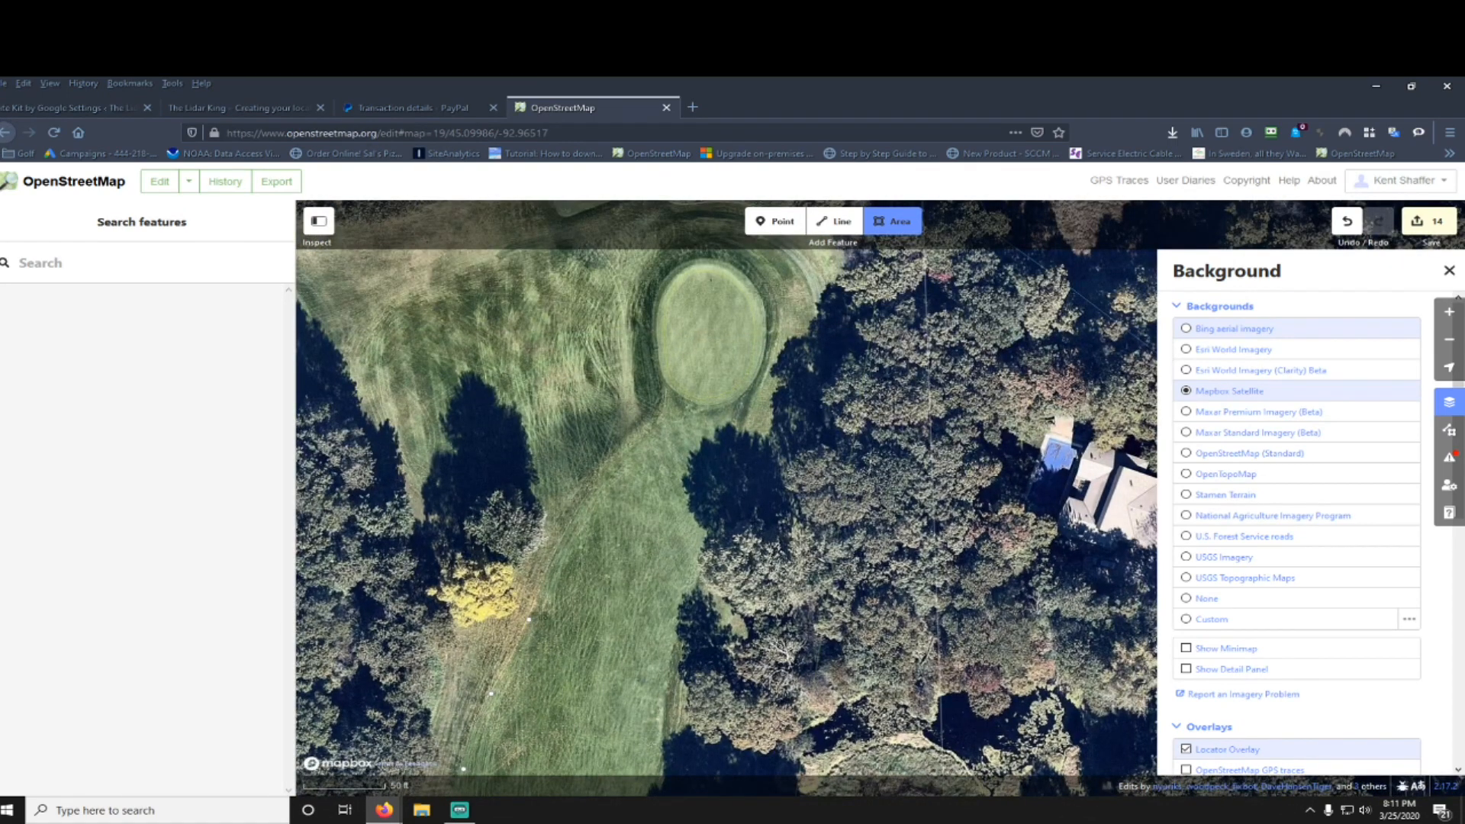
pyautogui.click(558, 548)
pyautogui.click(627, 462)
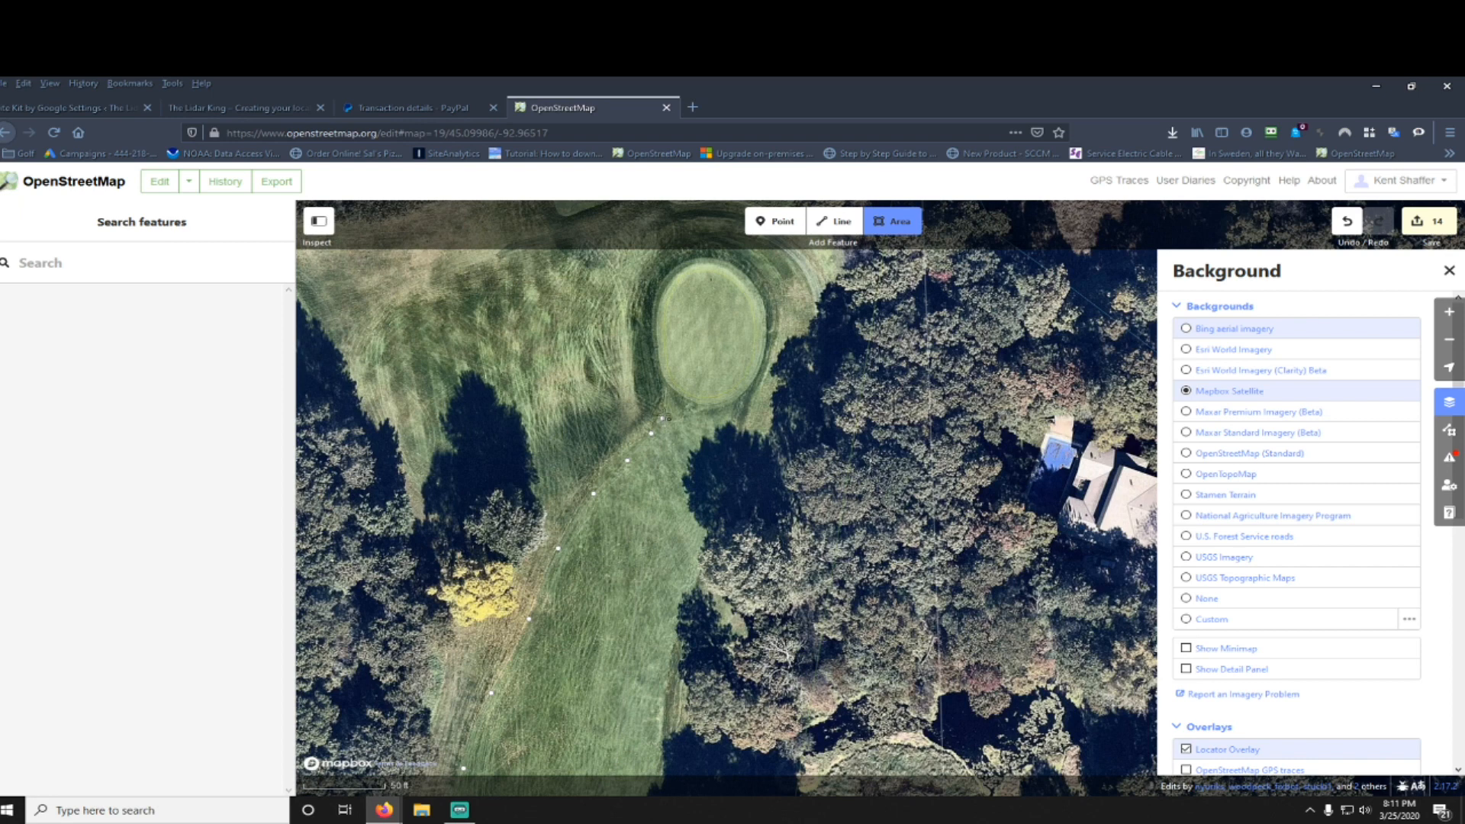
# Step: Carry the fairway outline across the southern part of the putting green and back down the fairway's eastern tree line
pyautogui.click(665, 395)
pyautogui.click(674, 358)
pyautogui.click(702, 337)
pyautogui.click(748, 366)
pyautogui.press('Escape')
pyautogui.click(734, 405)
pyautogui.click(732, 424)
pyautogui.click(733, 463)
pyautogui.click(729, 499)
pyautogui.click(723, 503)
pyautogui.click(709, 531)
# Step: Continue the fairway outline south along the eastern tree line, past the tennis court in the woods
pyautogui.moveTo(651, 676)
pyautogui.mouseDown()
pyautogui.moveTo(638, 465)
pyautogui.moveTo(586, 377)
pyautogui.mouseUp()
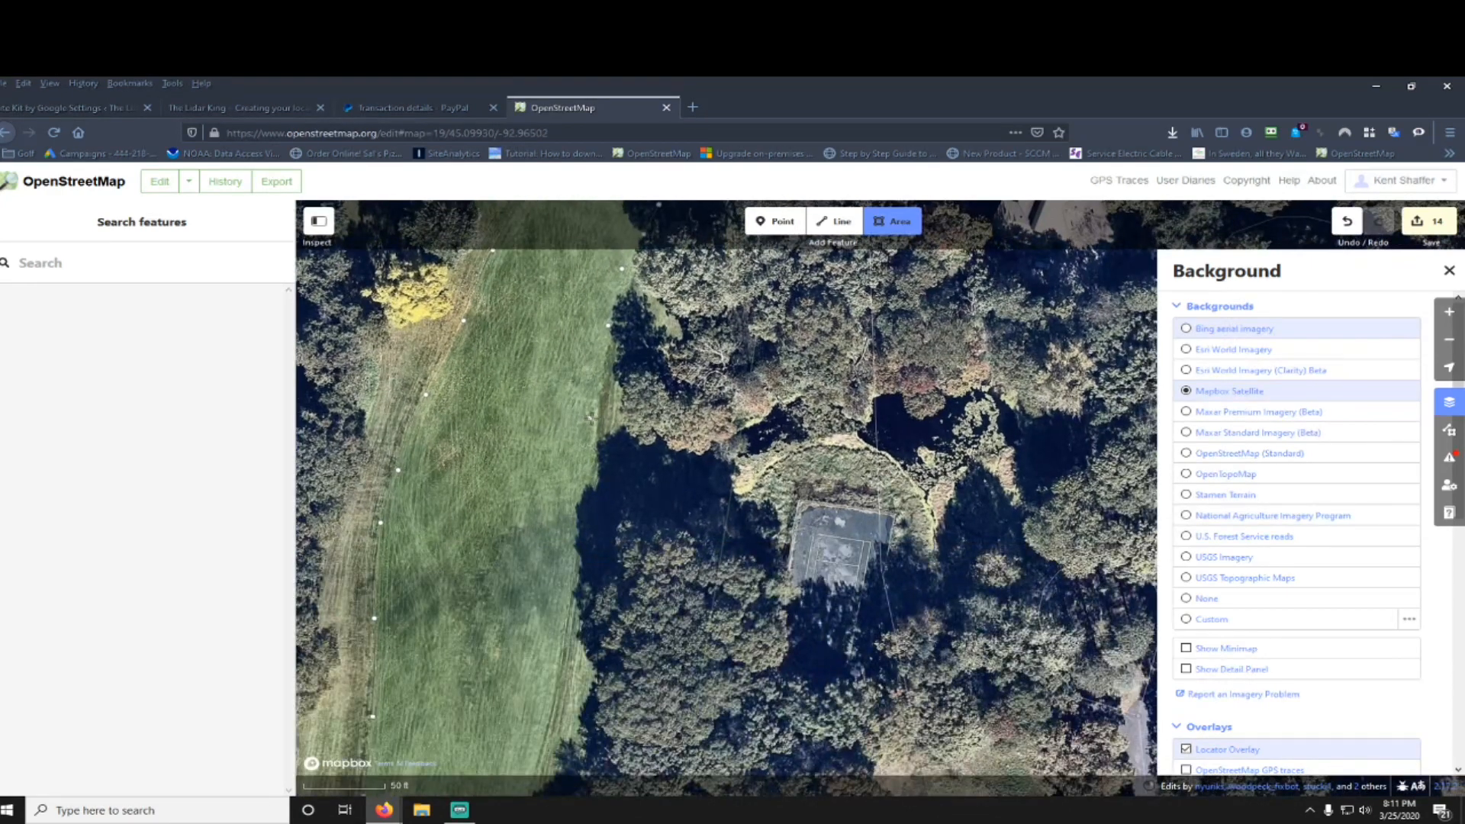
pyautogui.click(593, 507)
pyautogui.click(575, 643)
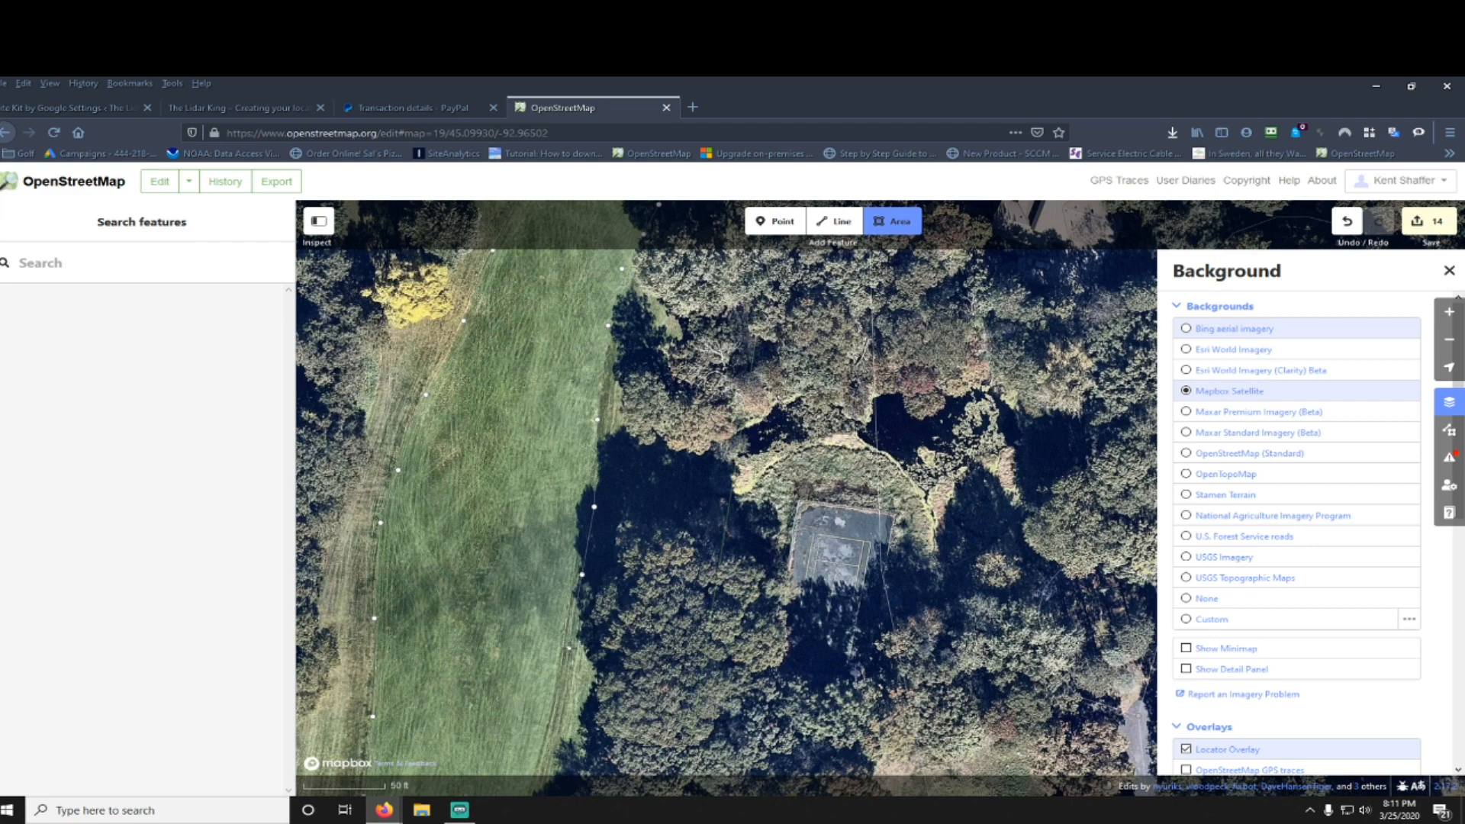
pyautogui.moveTo(546, 737); pyautogui.dragTo(526, 390)
pyautogui.click(525, 387)
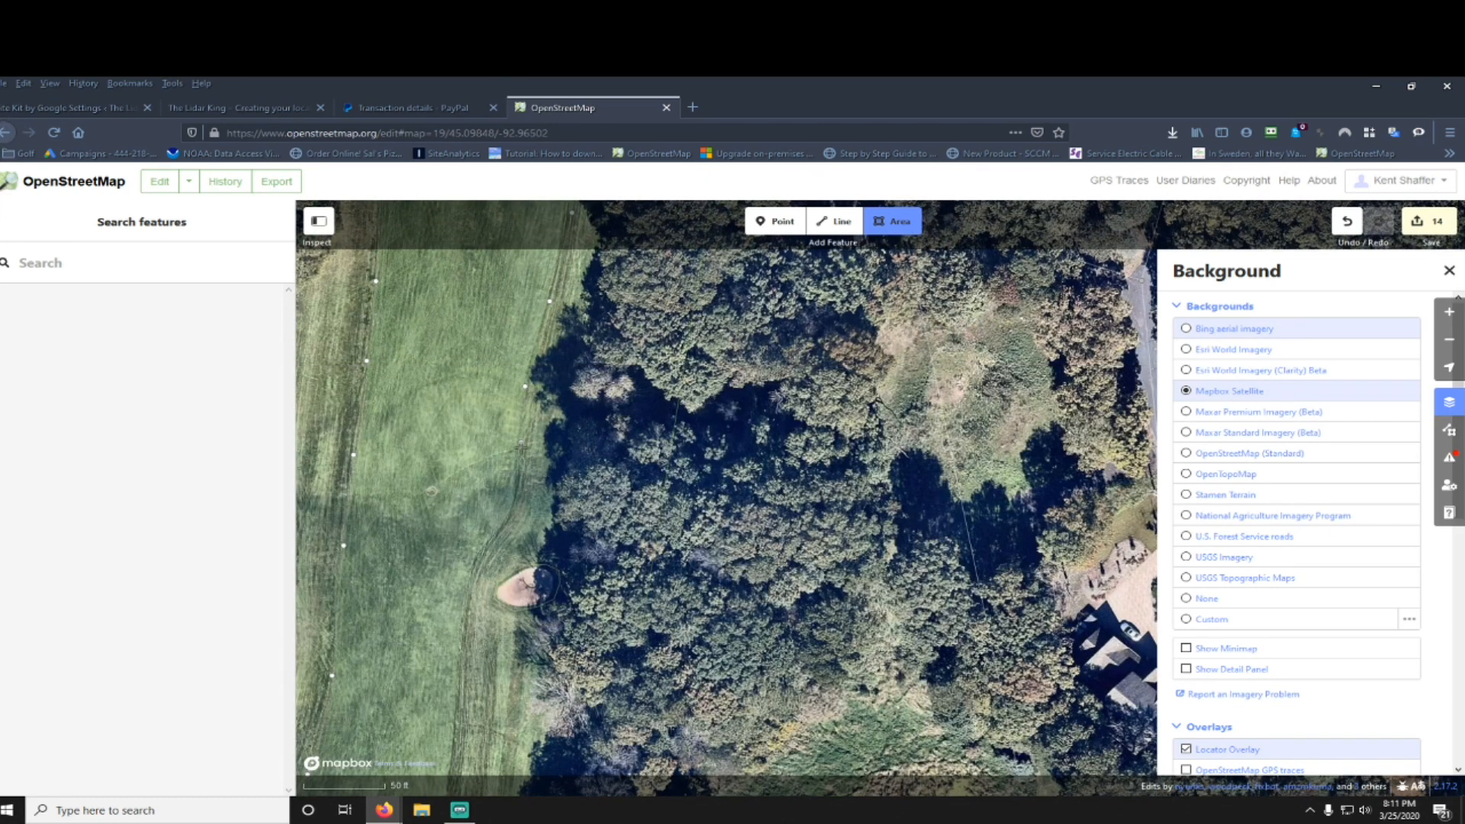
# Step: Carry the fairway outline inside the eastern sand trap and close the area where the outline began
pyautogui.click(518, 496)
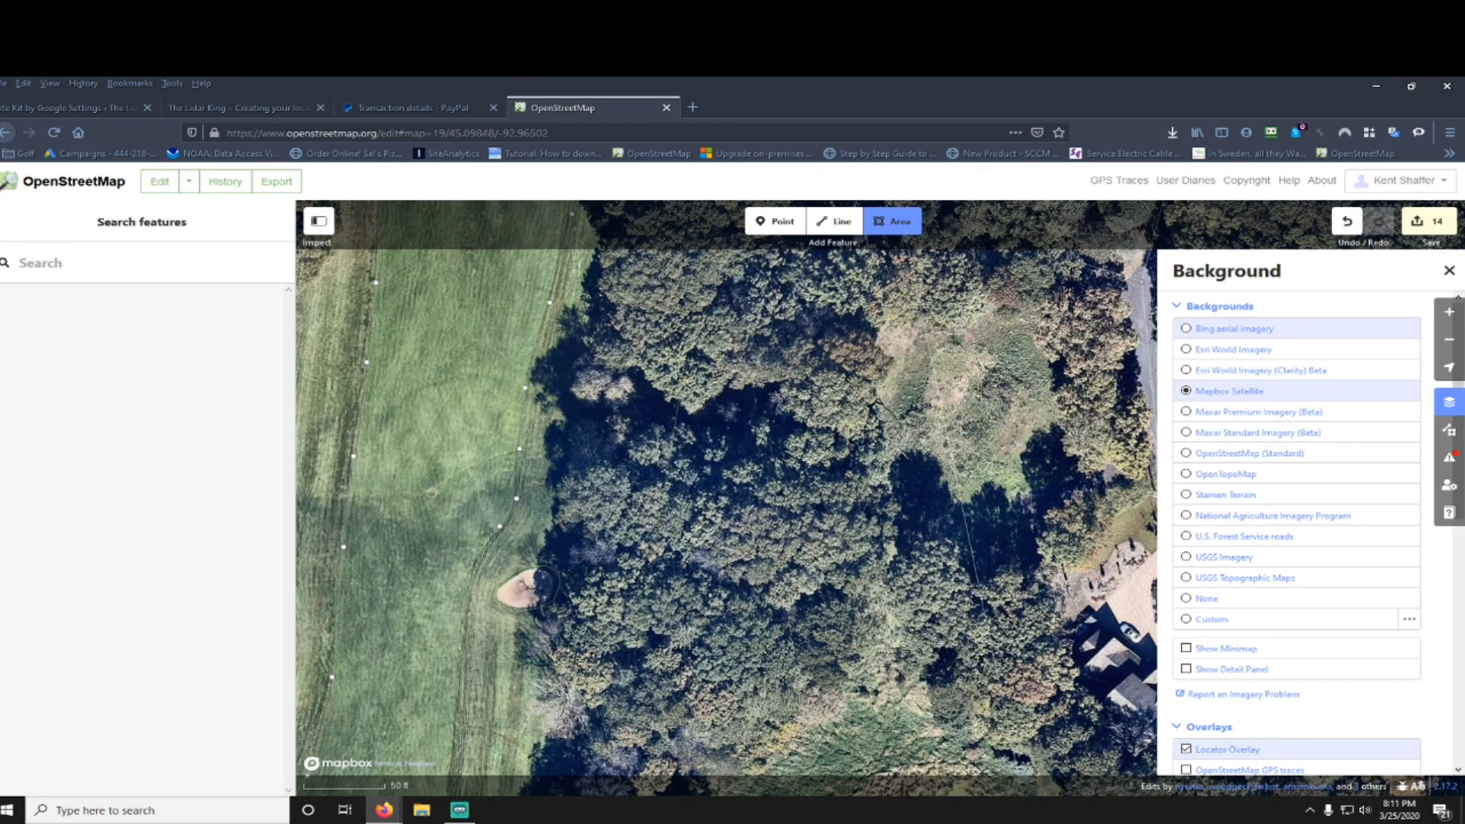
pyautogui.click(465, 586)
pyautogui.hotkey('shift', 'Down')
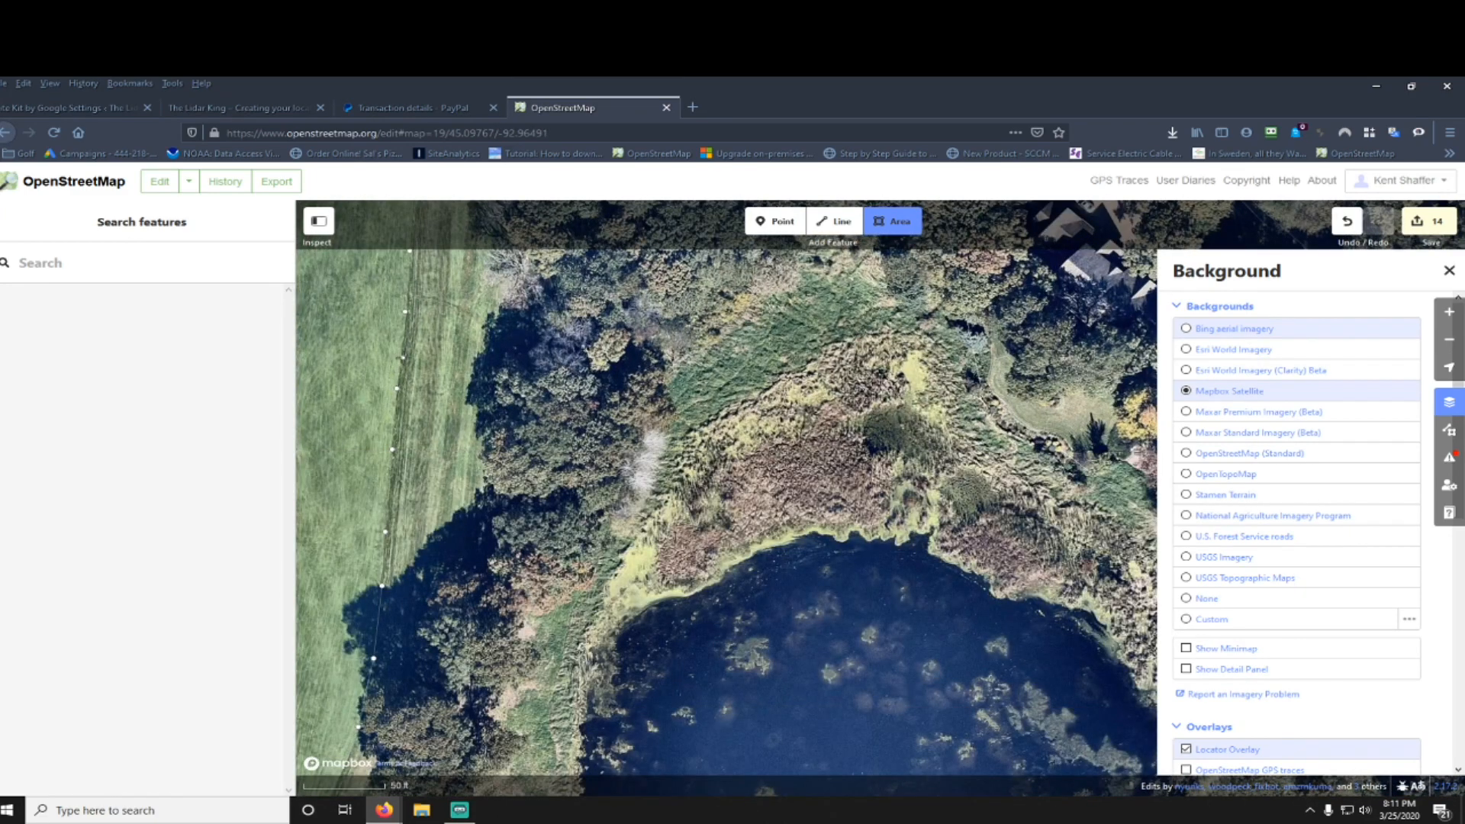
pyautogui.click(402, 356)
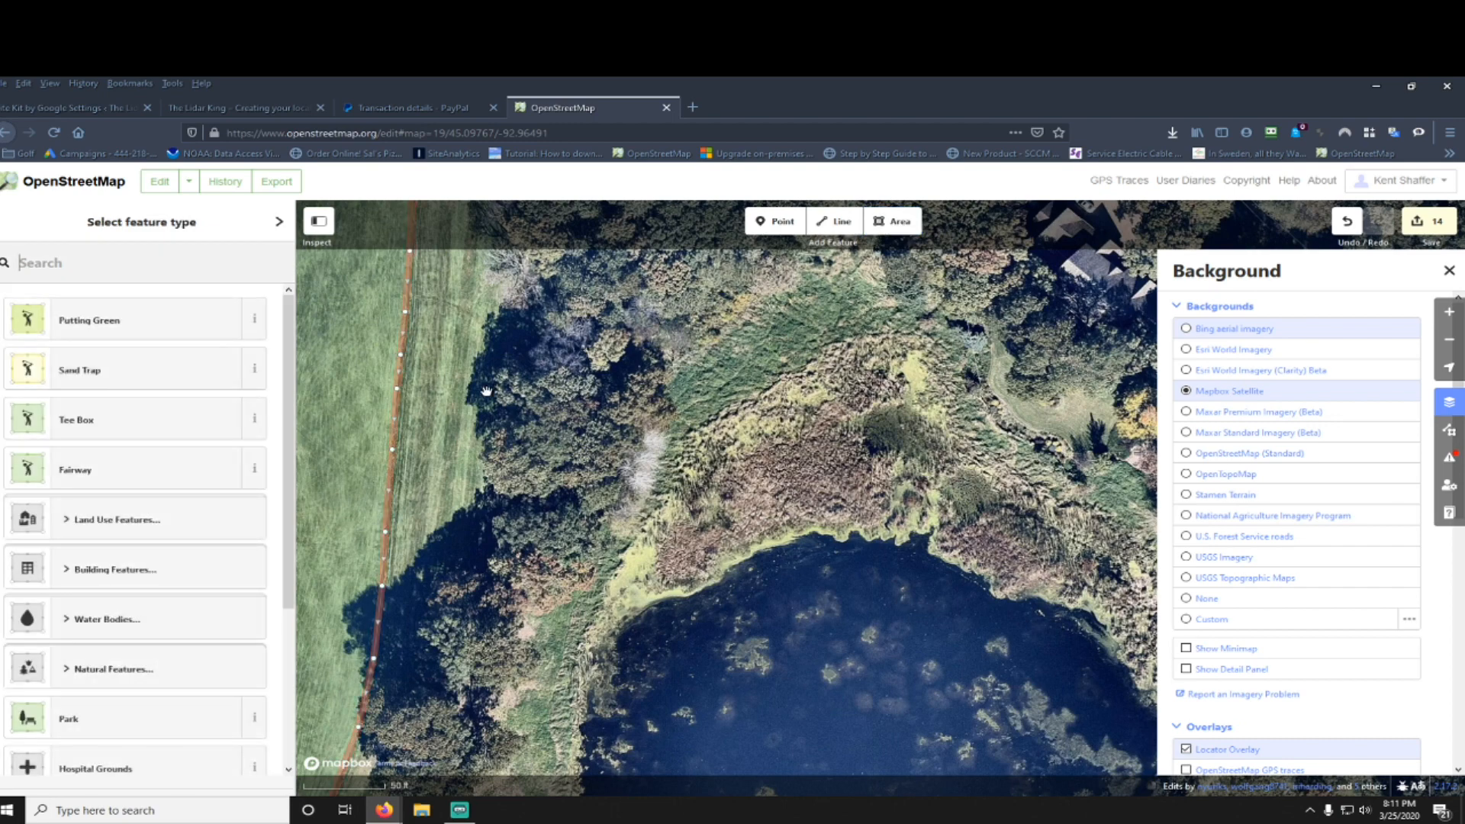
# Step: Switch to the White Bear Yacht Club layout on BlueGolf and examine where hole 13 lies among the other holes
pyautogui.moveTo(402, 815)
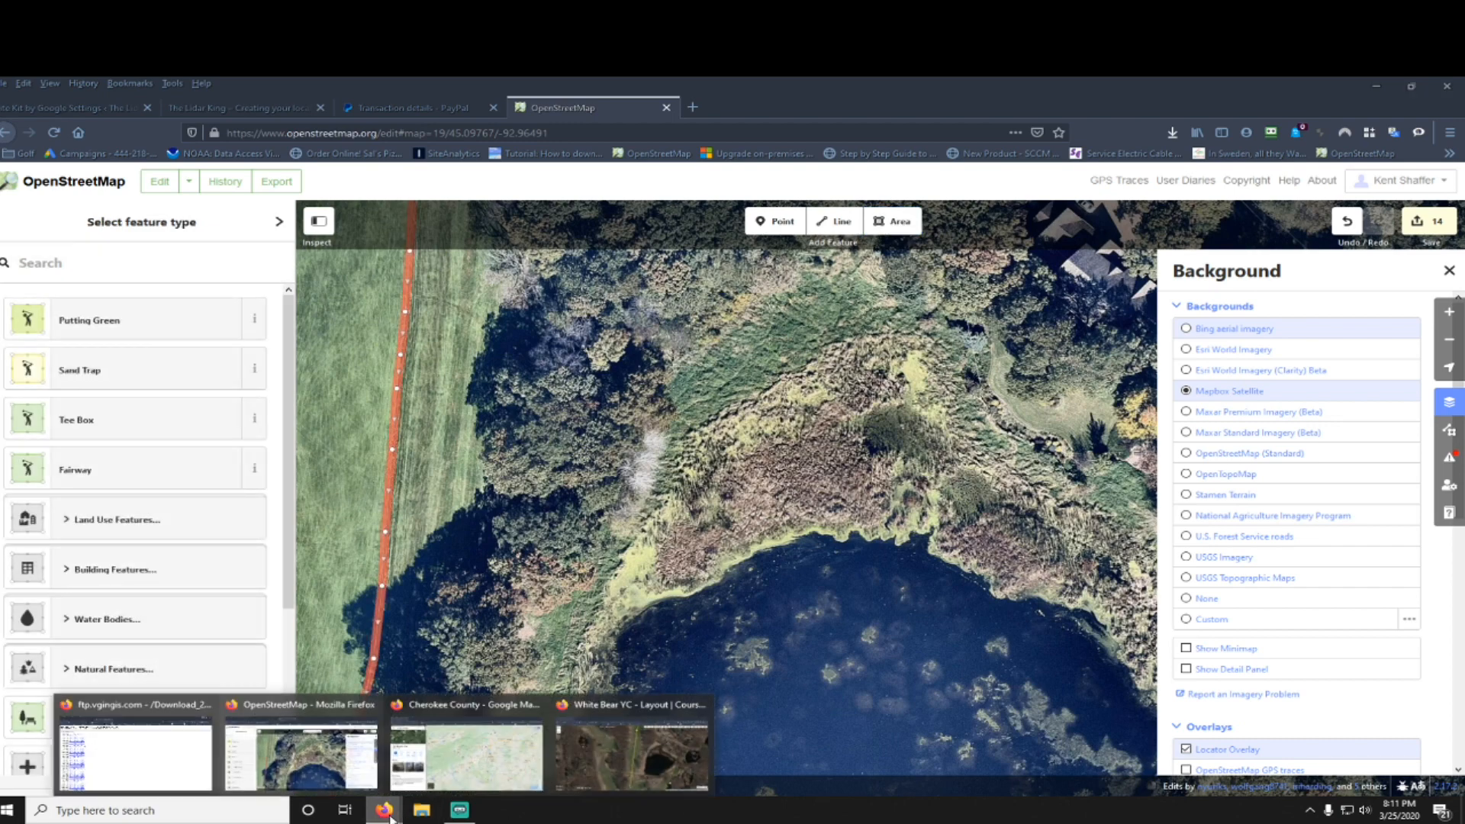
pyautogui.click(643, 756)
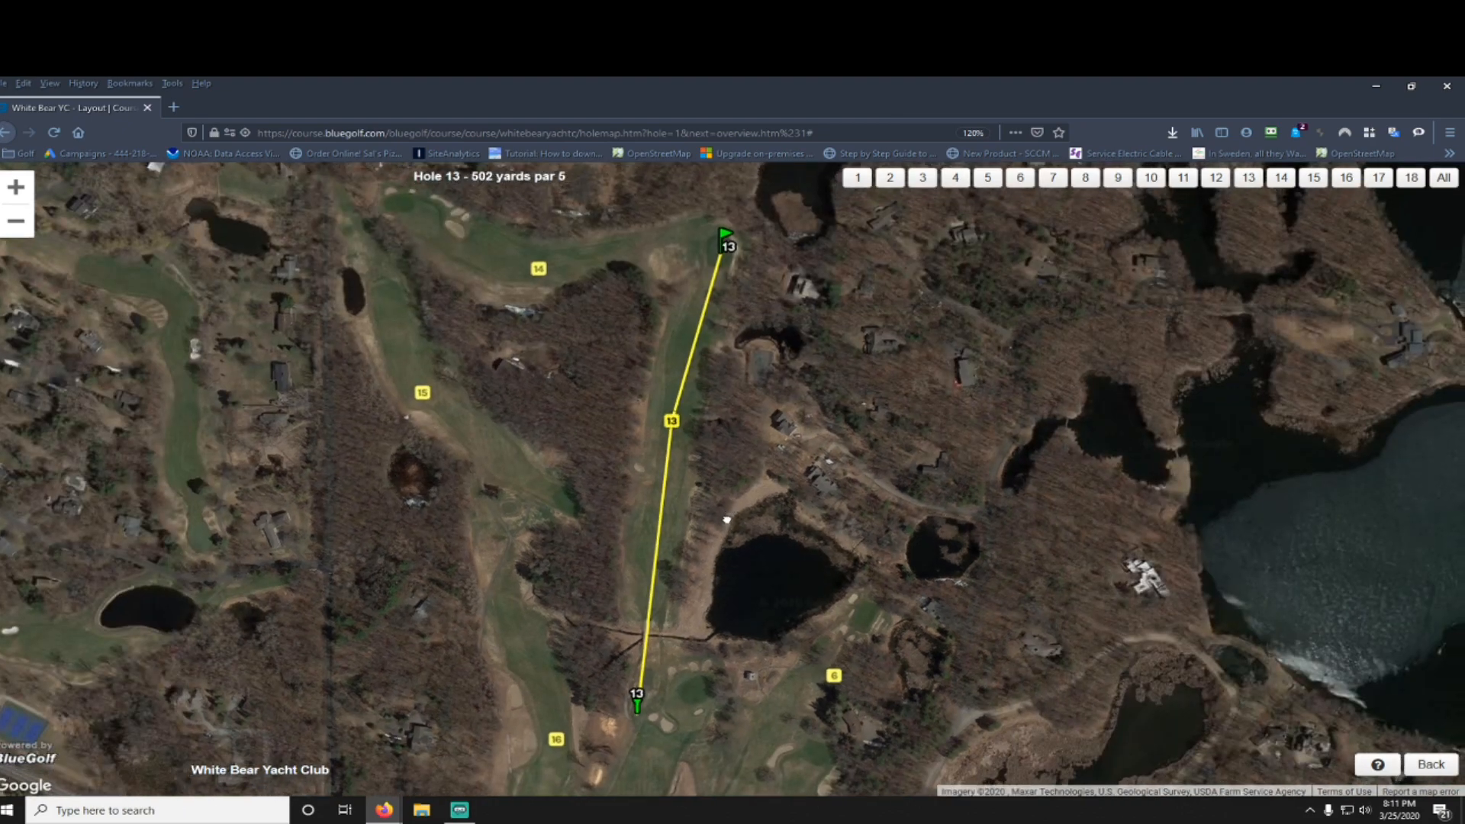
pyautogui.scroll(-1, 725, 536)
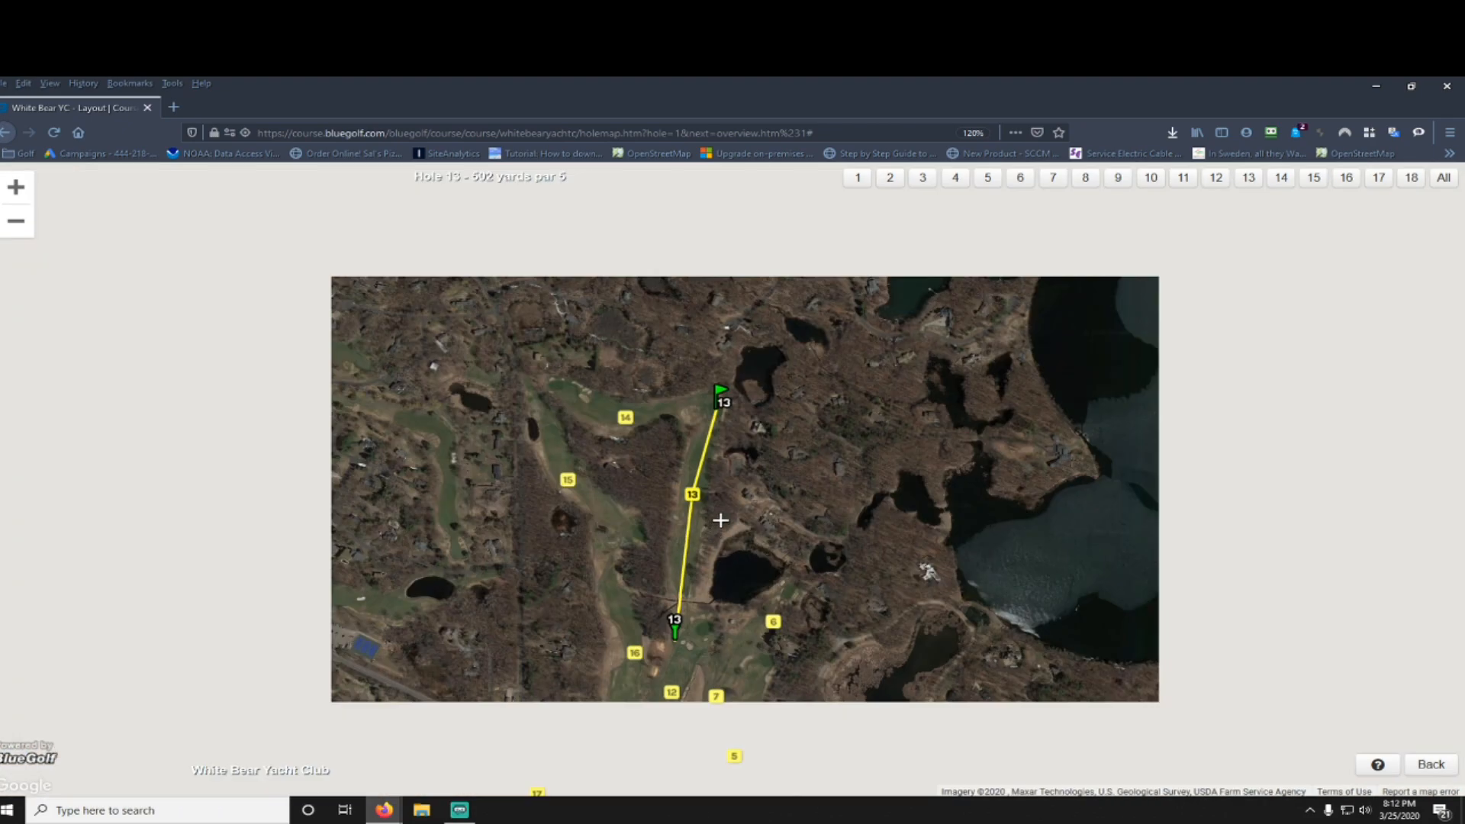
pyautogui.scroll(-1, 721, 520)
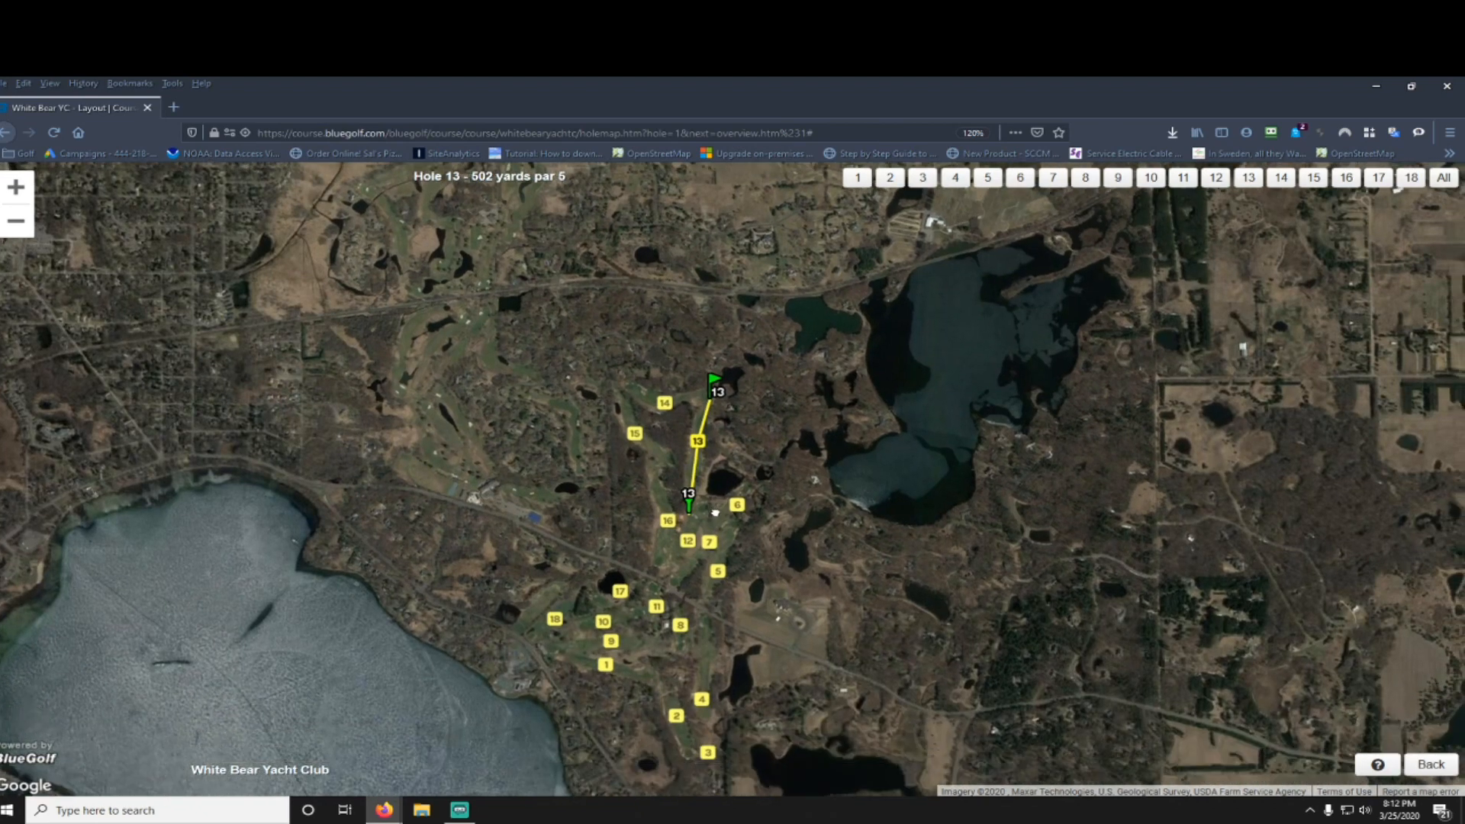
pyautogui.moveTo(715, 513); pyautogui.dragTo(712, 391)
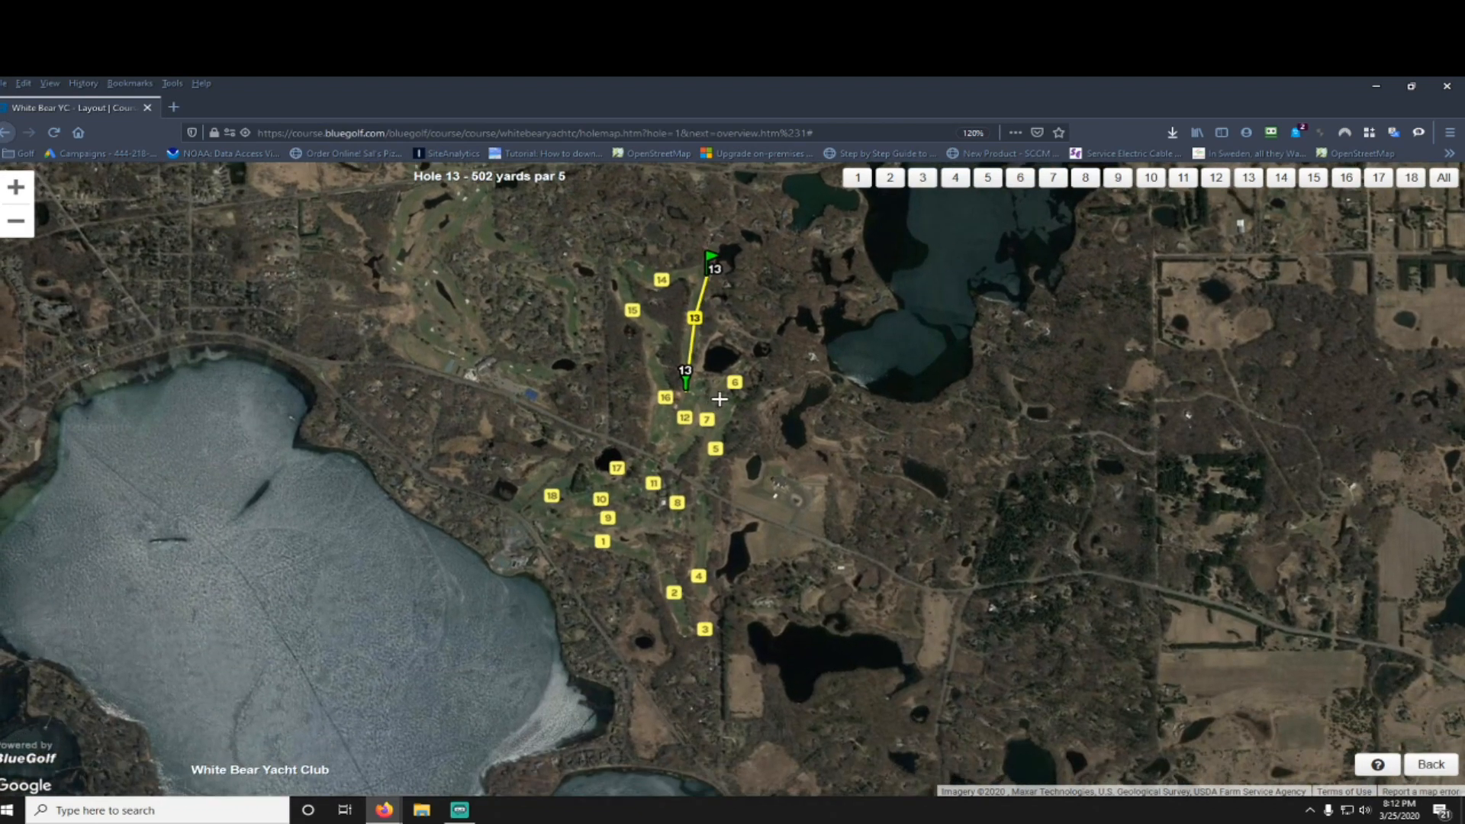
pyautogui.moveTo(706, 338); pyautogui.dragTo(689, 400)
pyautogui.scroll(1, 689, 399)
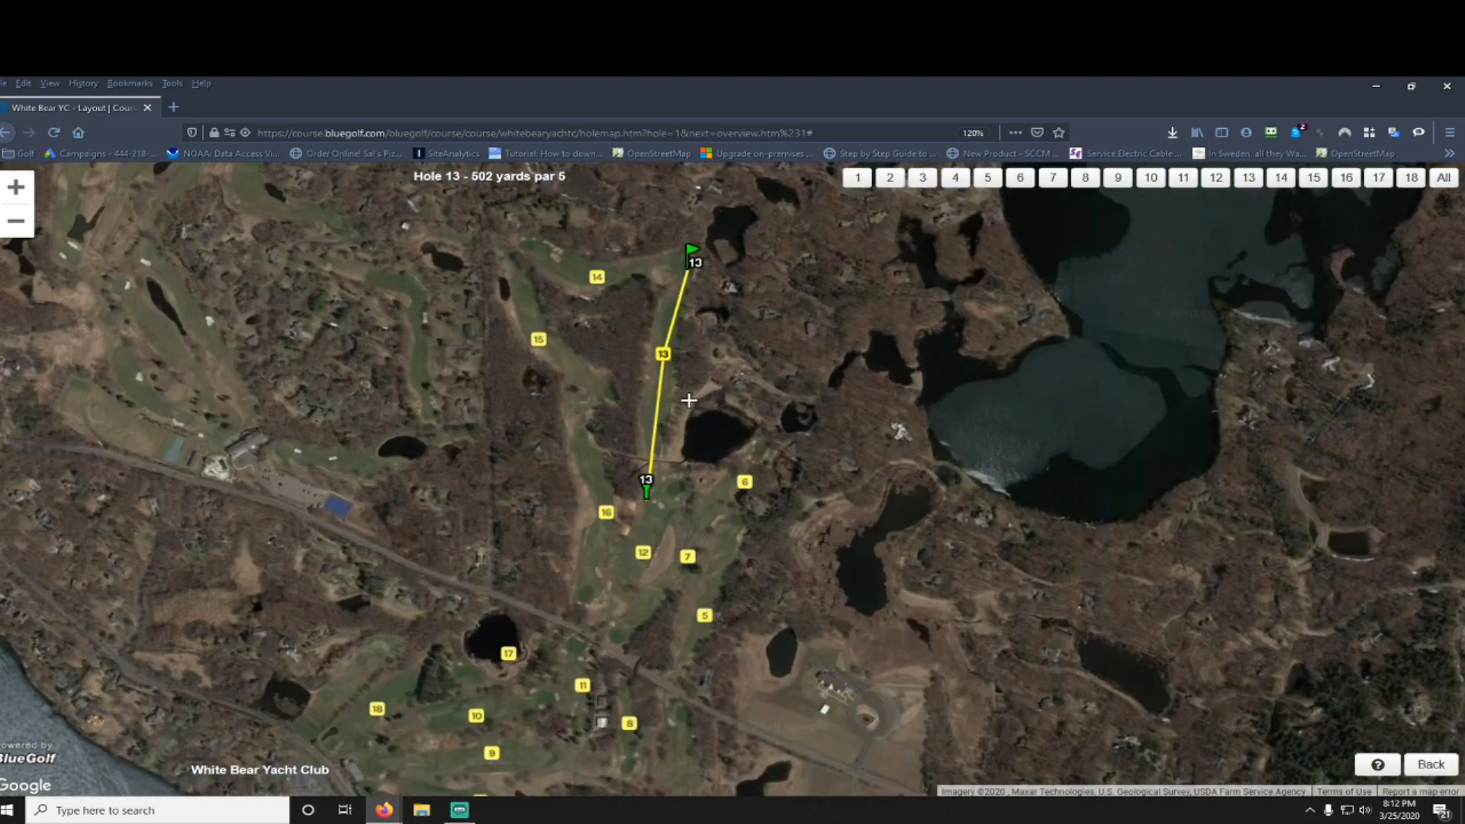
pyautogui.moveTo(724, 334); pyautogui.dragTo(703, 398)
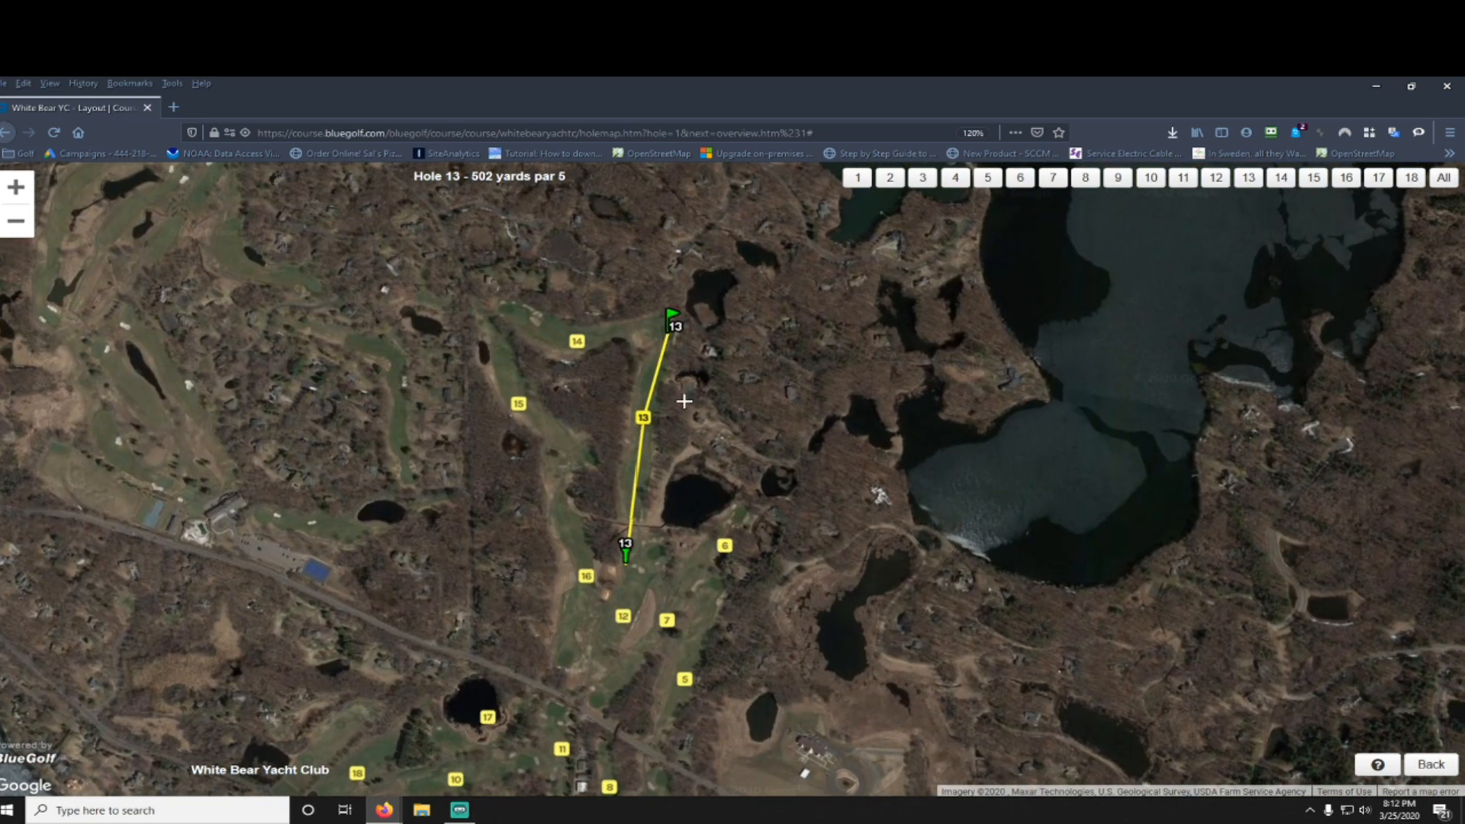
# Step: Inspect hole 13's fairway from the creek crossing up towards the green, and return to the OpenStreetMap editor
pyautogui.scroll(2, 703, 398)
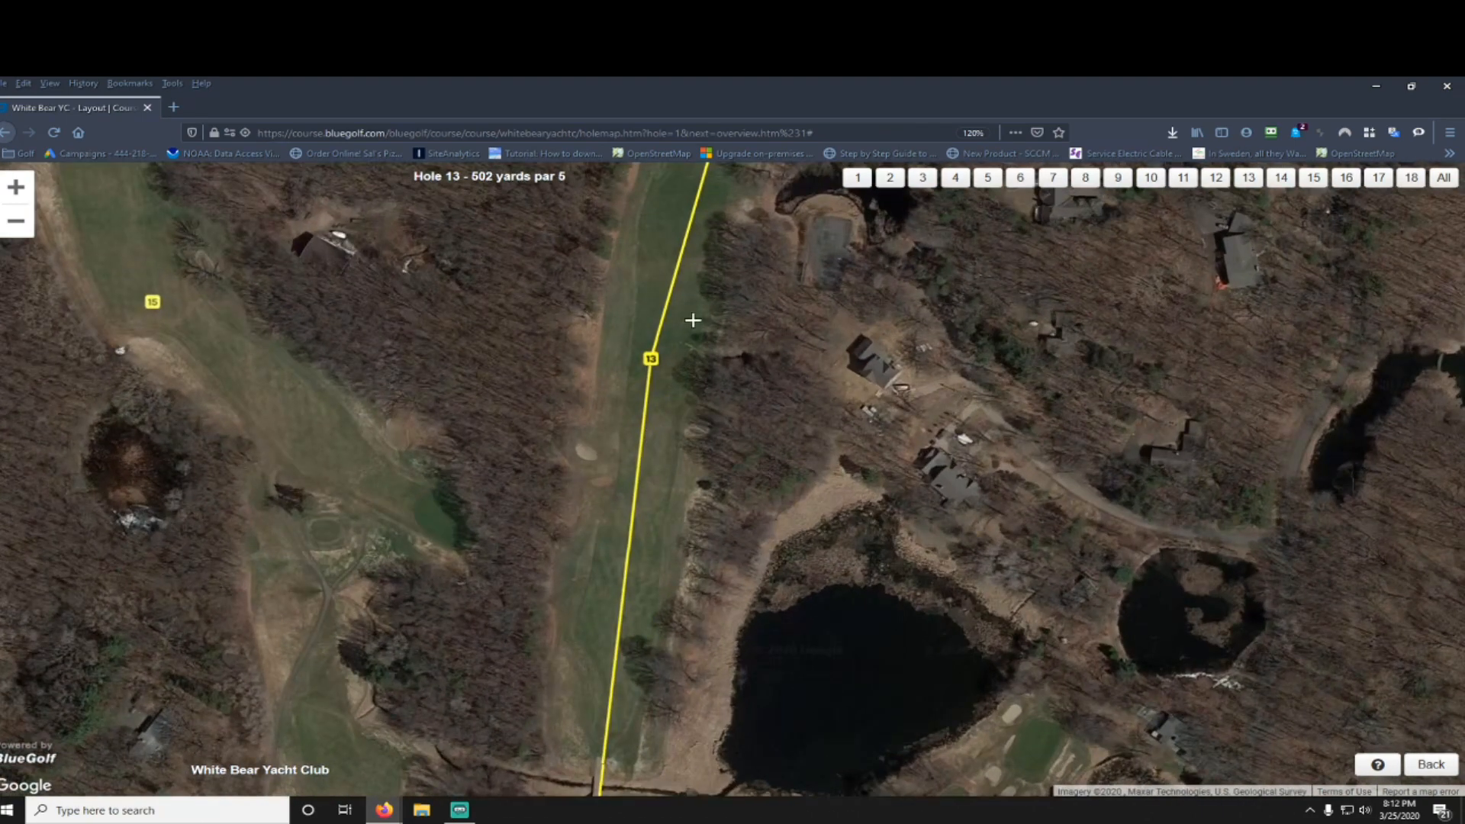
pyautogui.moveTo(696, 284); pyautogui.dragTo(645, 183)
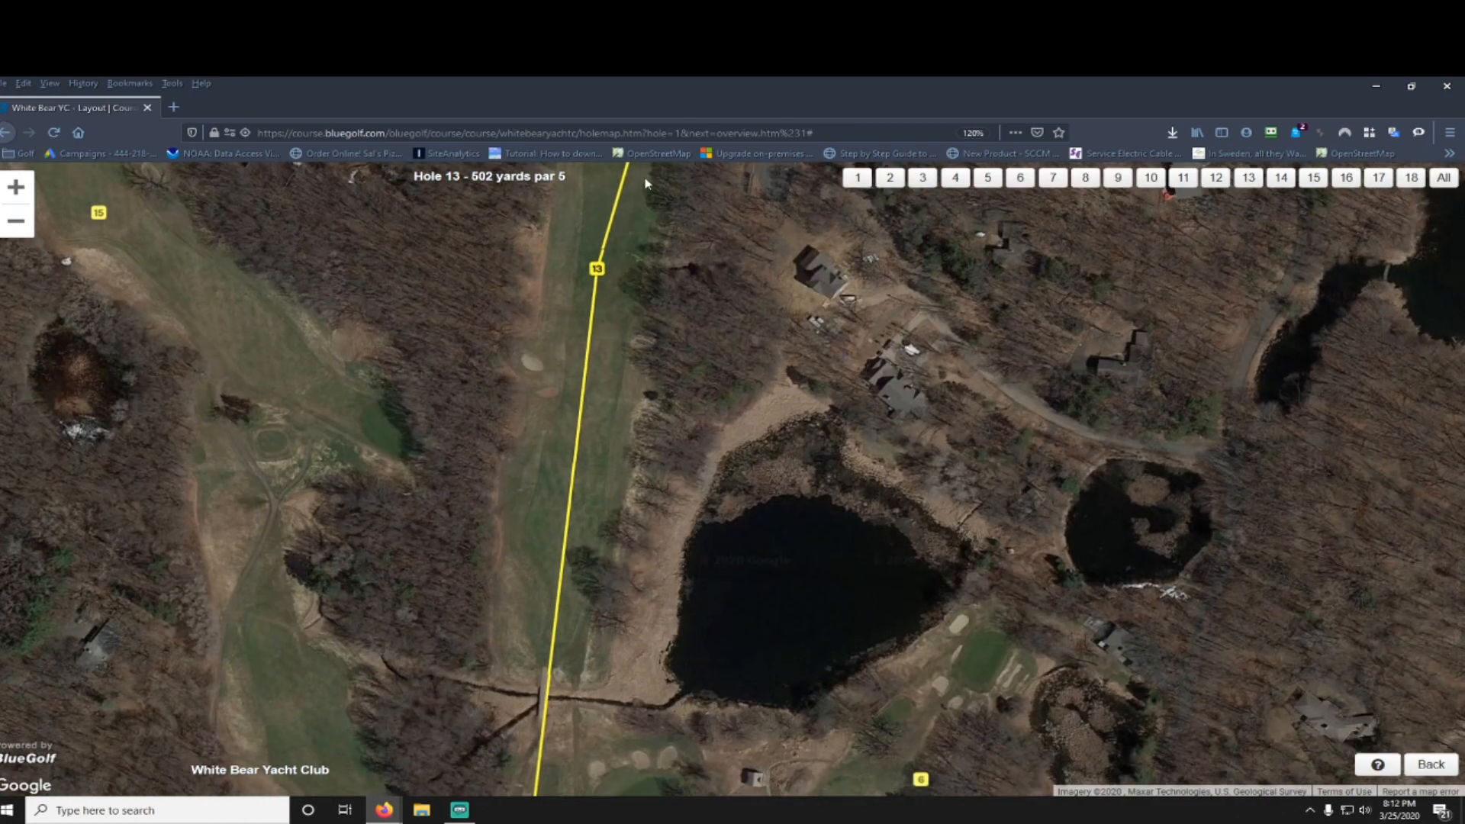
pyautogui.moveTo(606, 385); pyautogui.dragTo(621, 412)
pyautogui.moveTo(638, 327); pyautogui.dragTo(629, 438)
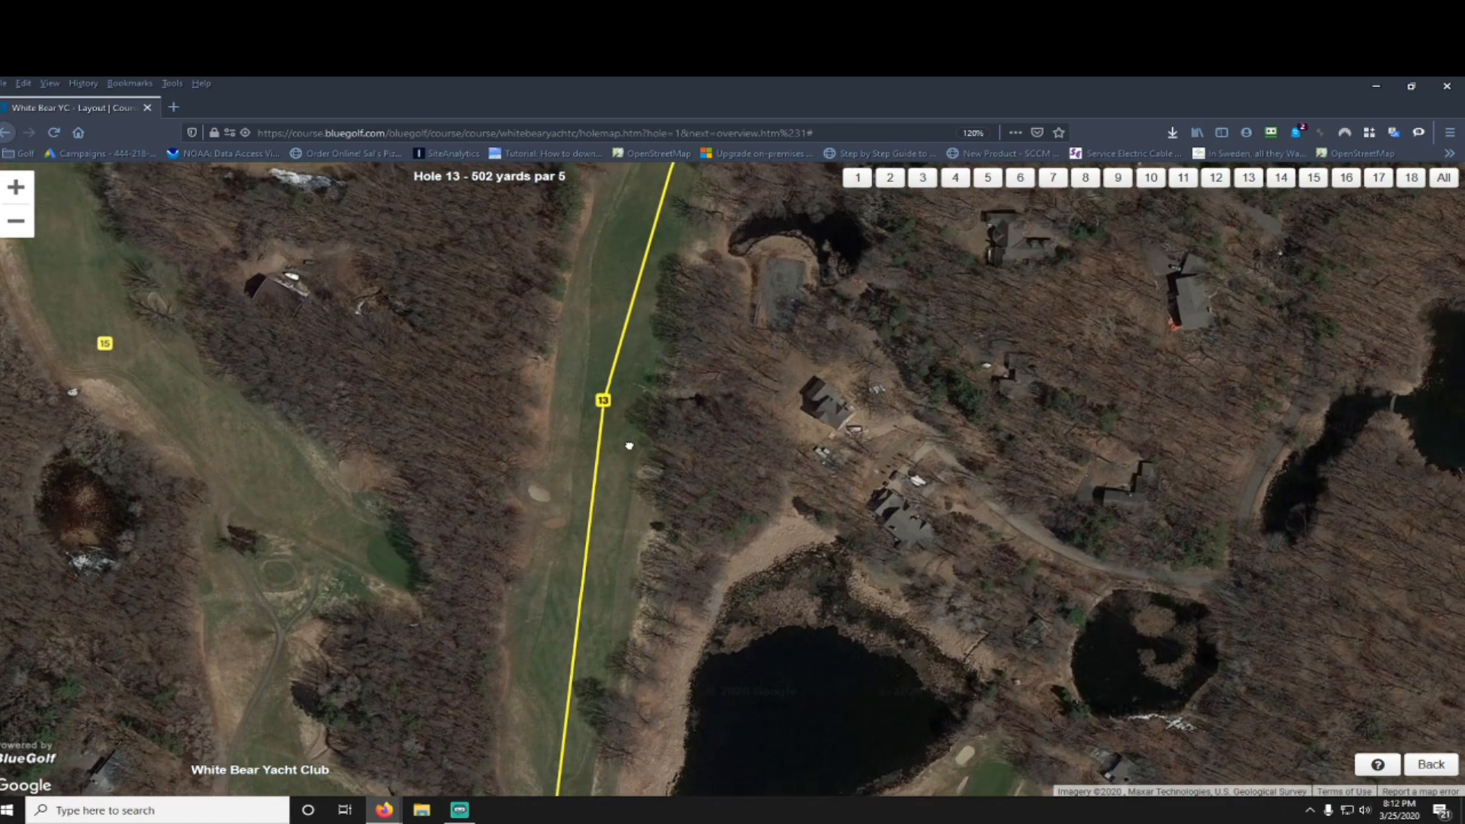
pyautogui.moveTo(640, 327); pyautogui.dragTo(621, 409)
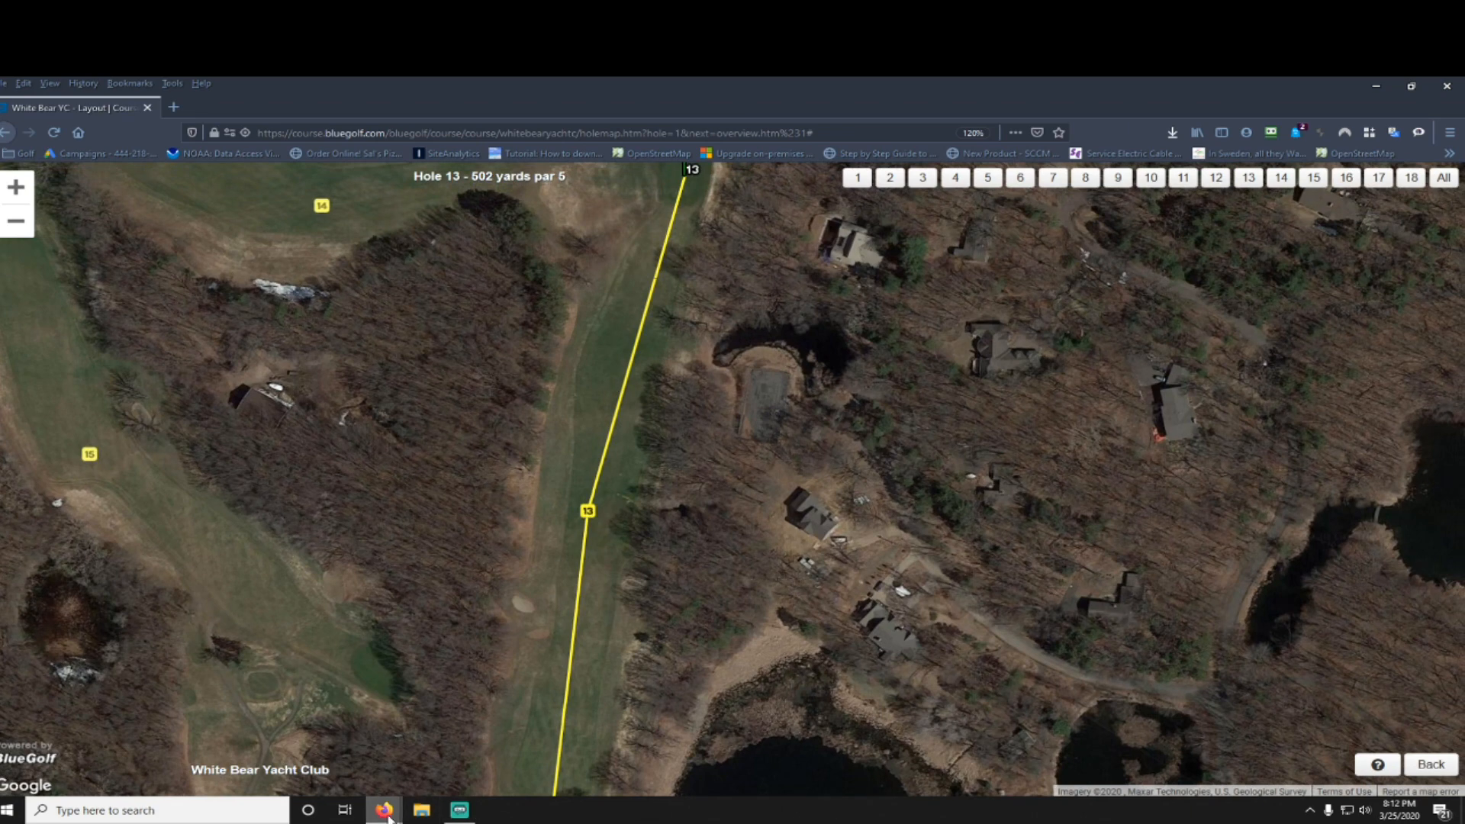
pyautogui.moveTo(389, 816)
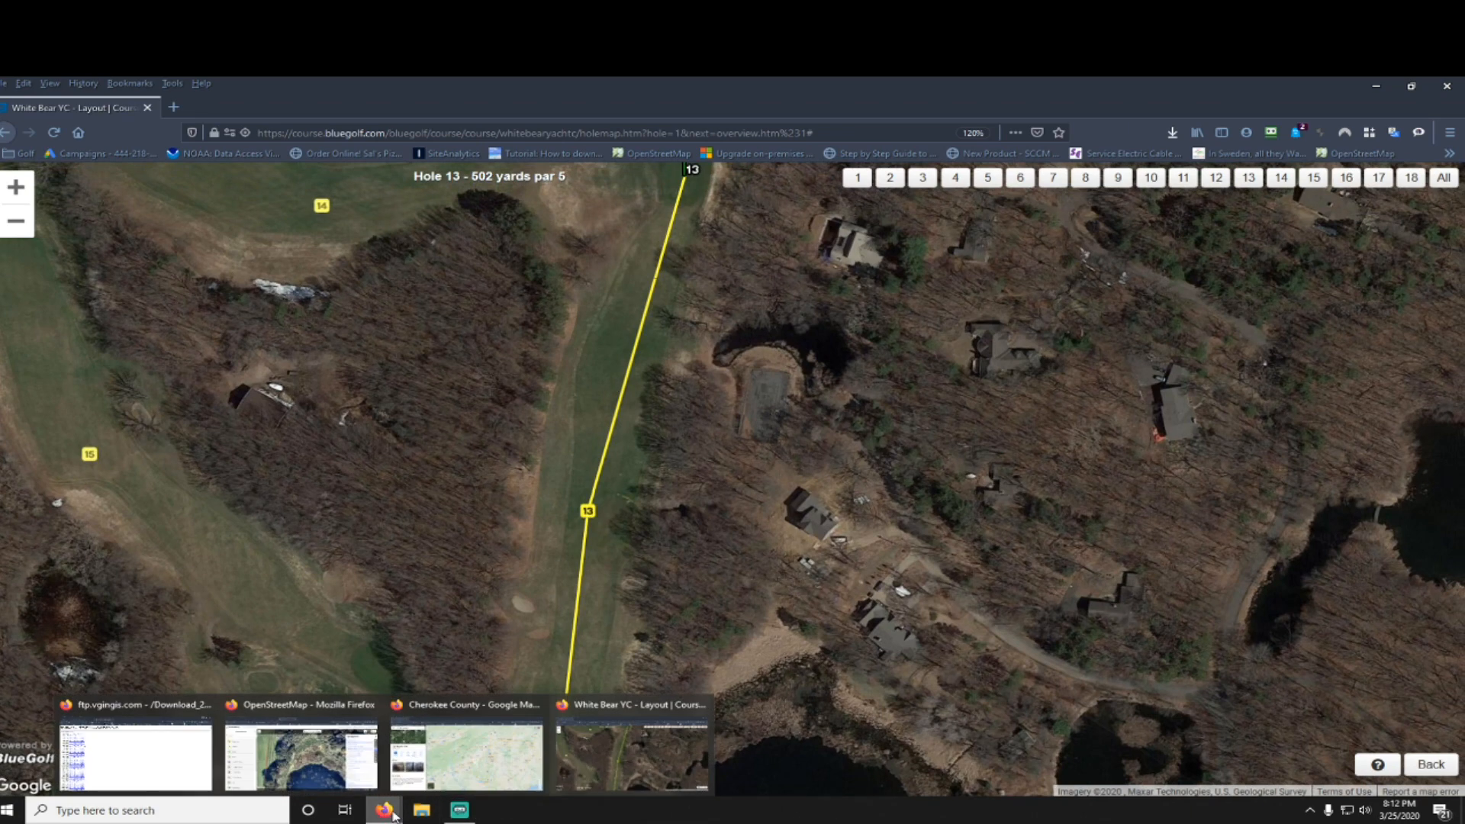
pyautogui.click(355, 756)
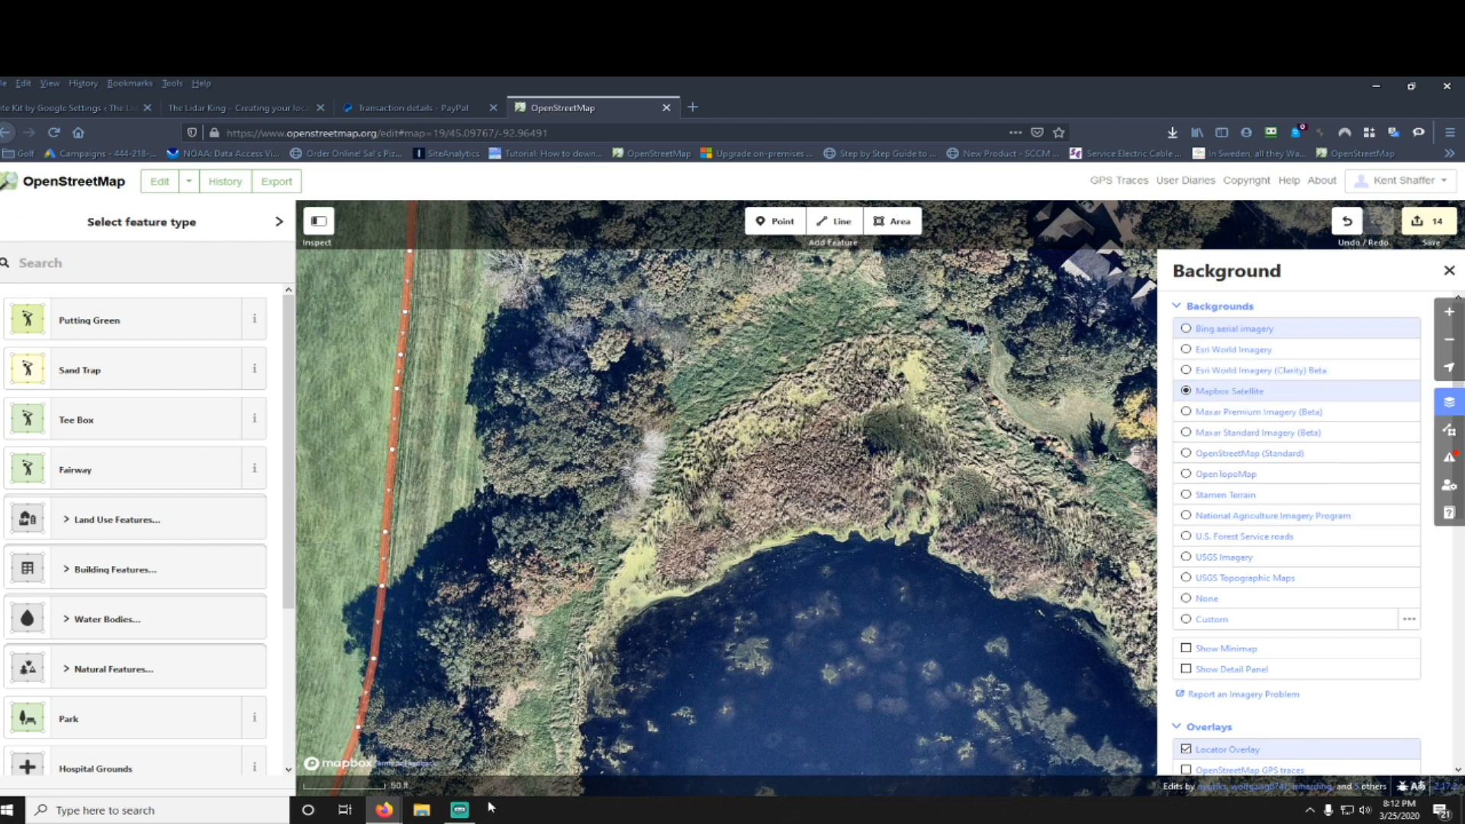
# Step: Switch back to the BlueGolf layout and examine hole 13's fairway edges from the western sand trap up to the green
pyautogui.moveTo(384, 810)
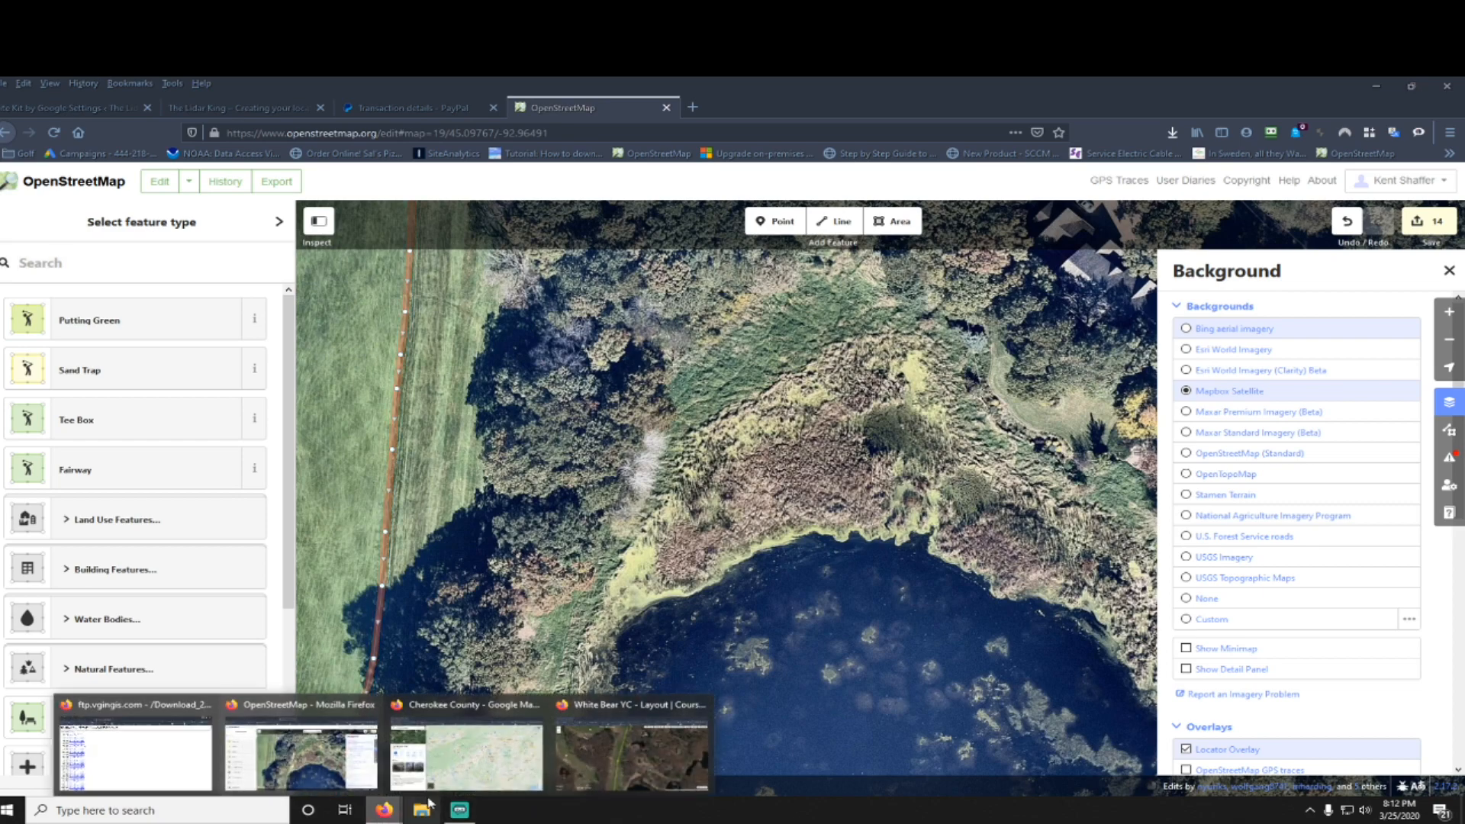
pyautogui.click(615, 750)
pyautogui.scroll(-2, 765, 576)
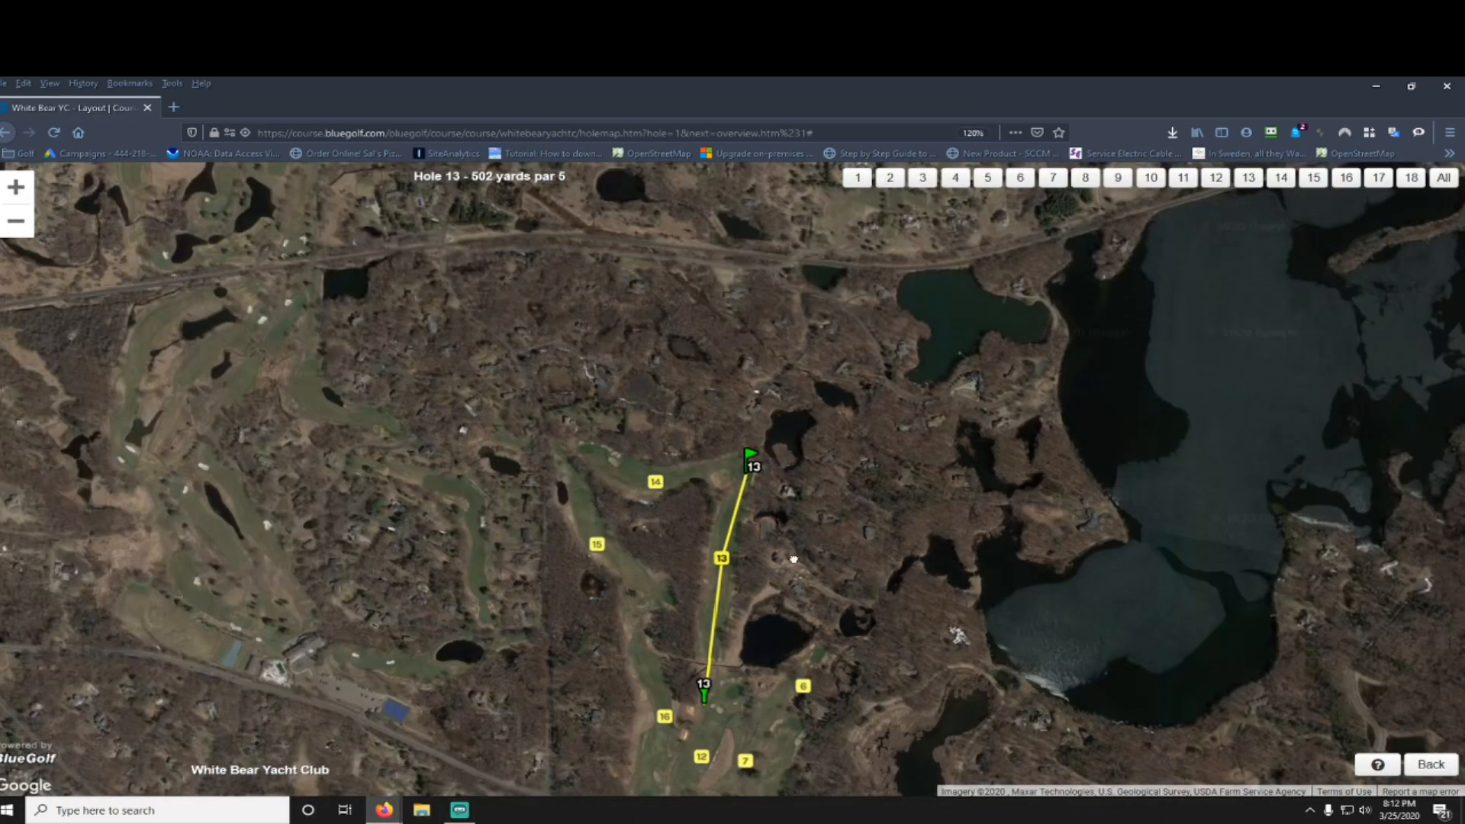
pyautogui.moveTo(766, 576); pyautogui.dragTo(691, 636)
pyautogui.scroll(4, 691, 636)
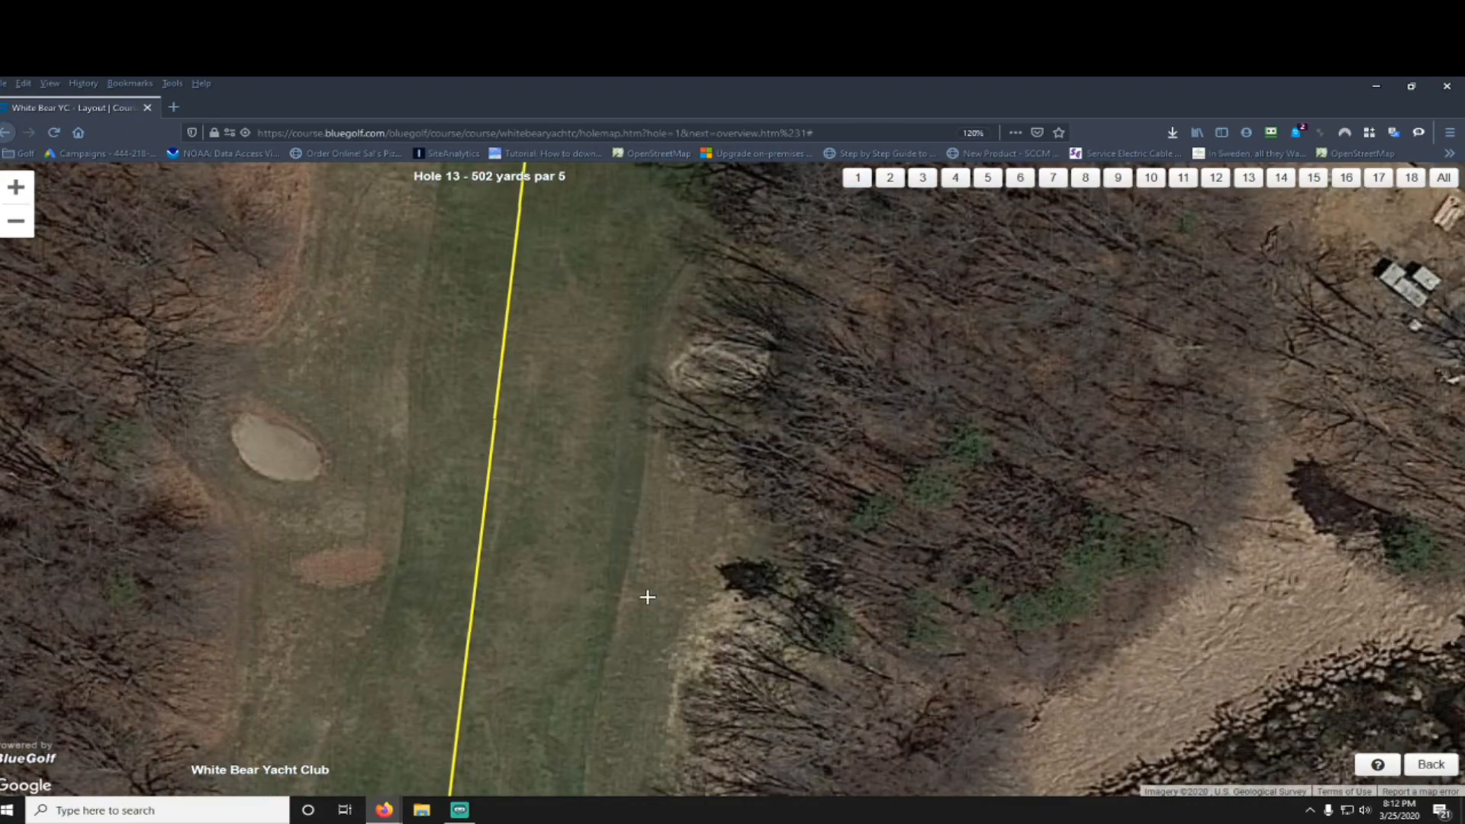
pyautogui.moveTo(664, 491); pyautogui.dragTo(586, 556)
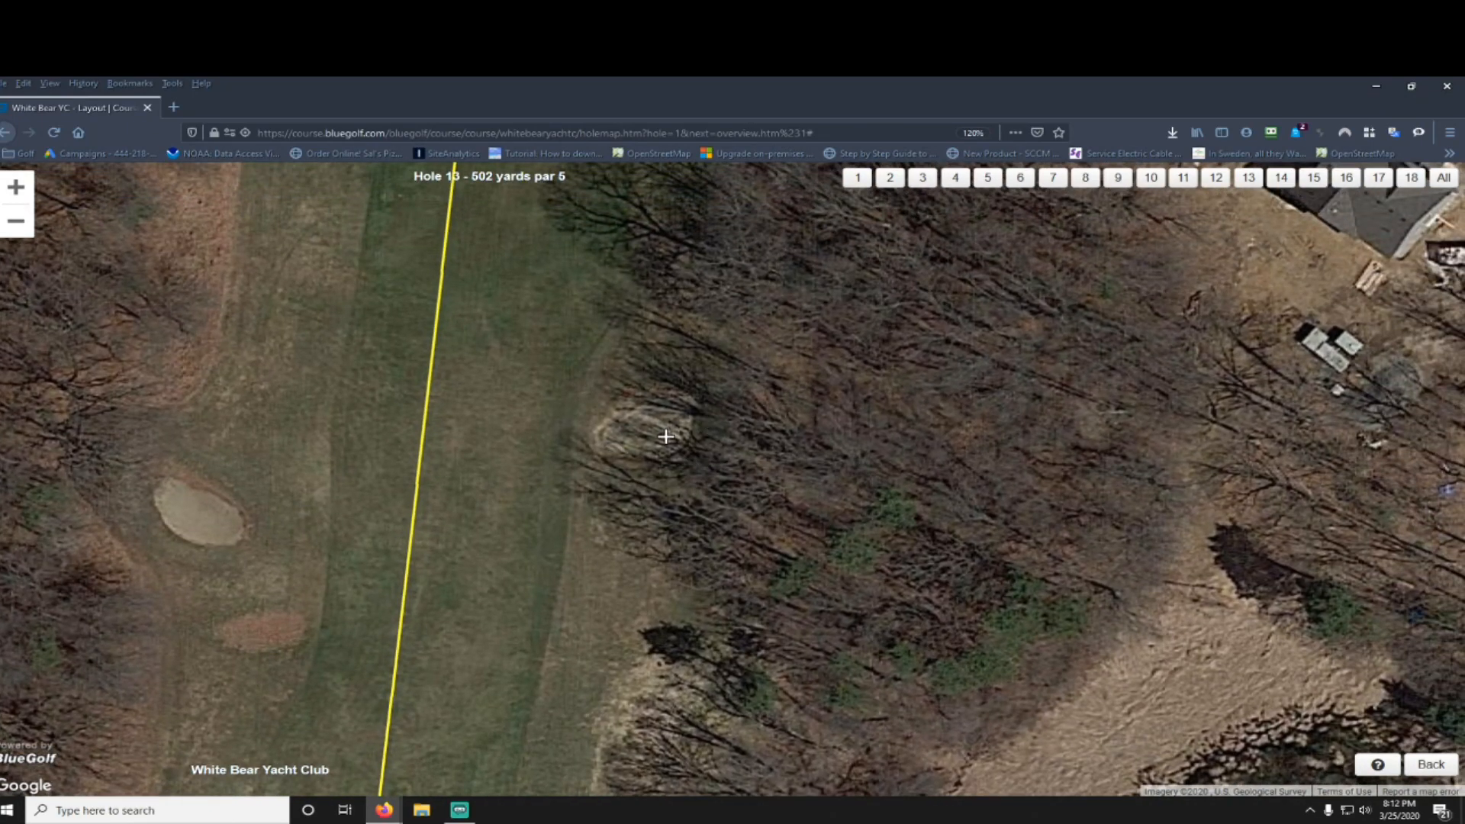
pyautogui.moveTo(663, 305); pyautogui.dragTo(677, 618)
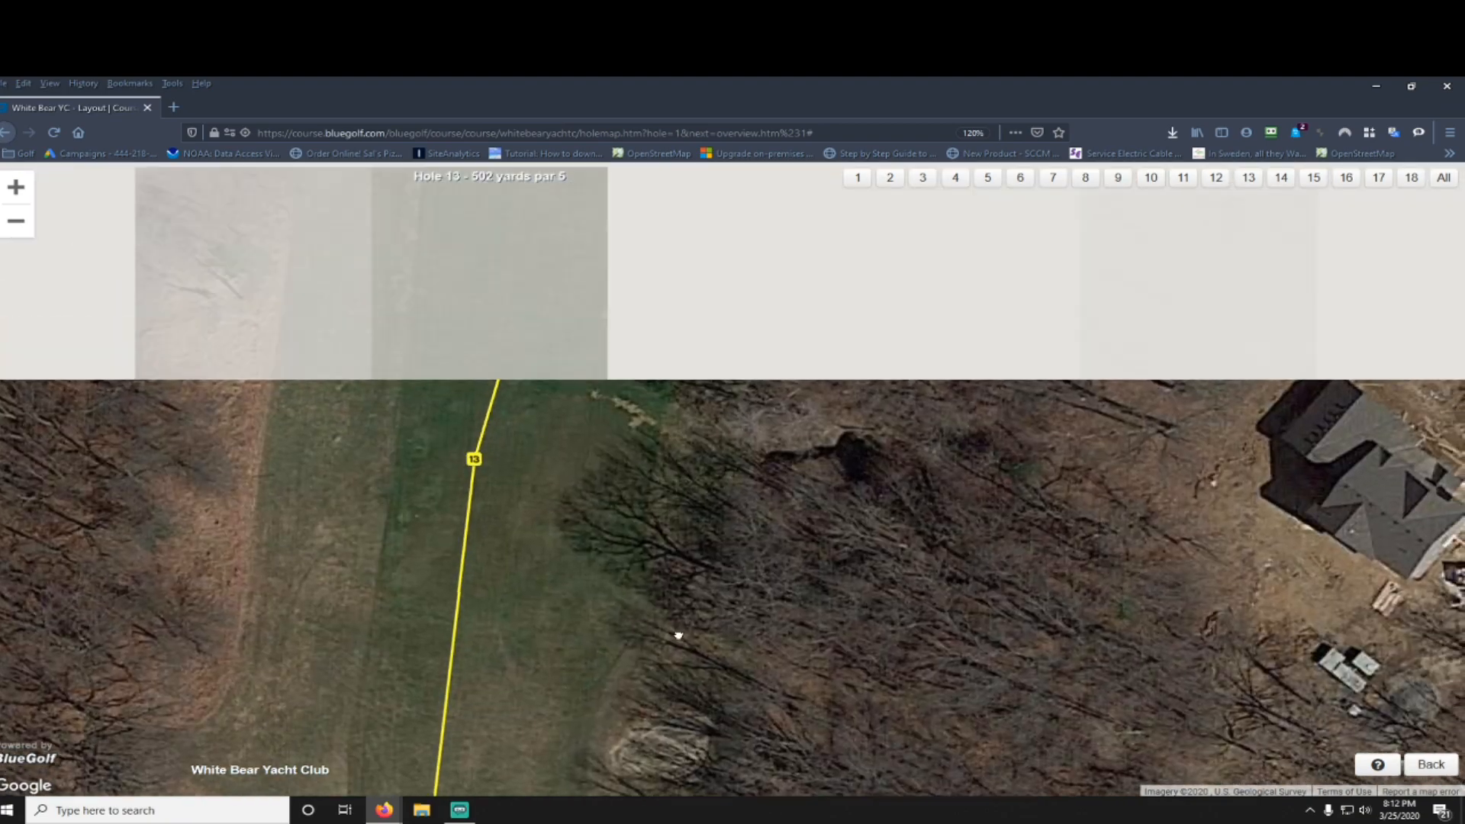
pyautogui.moveTo(713, 419); pyautogui.dragTo(720, 633)
pyautogui.scroll(-2, 696, 592)
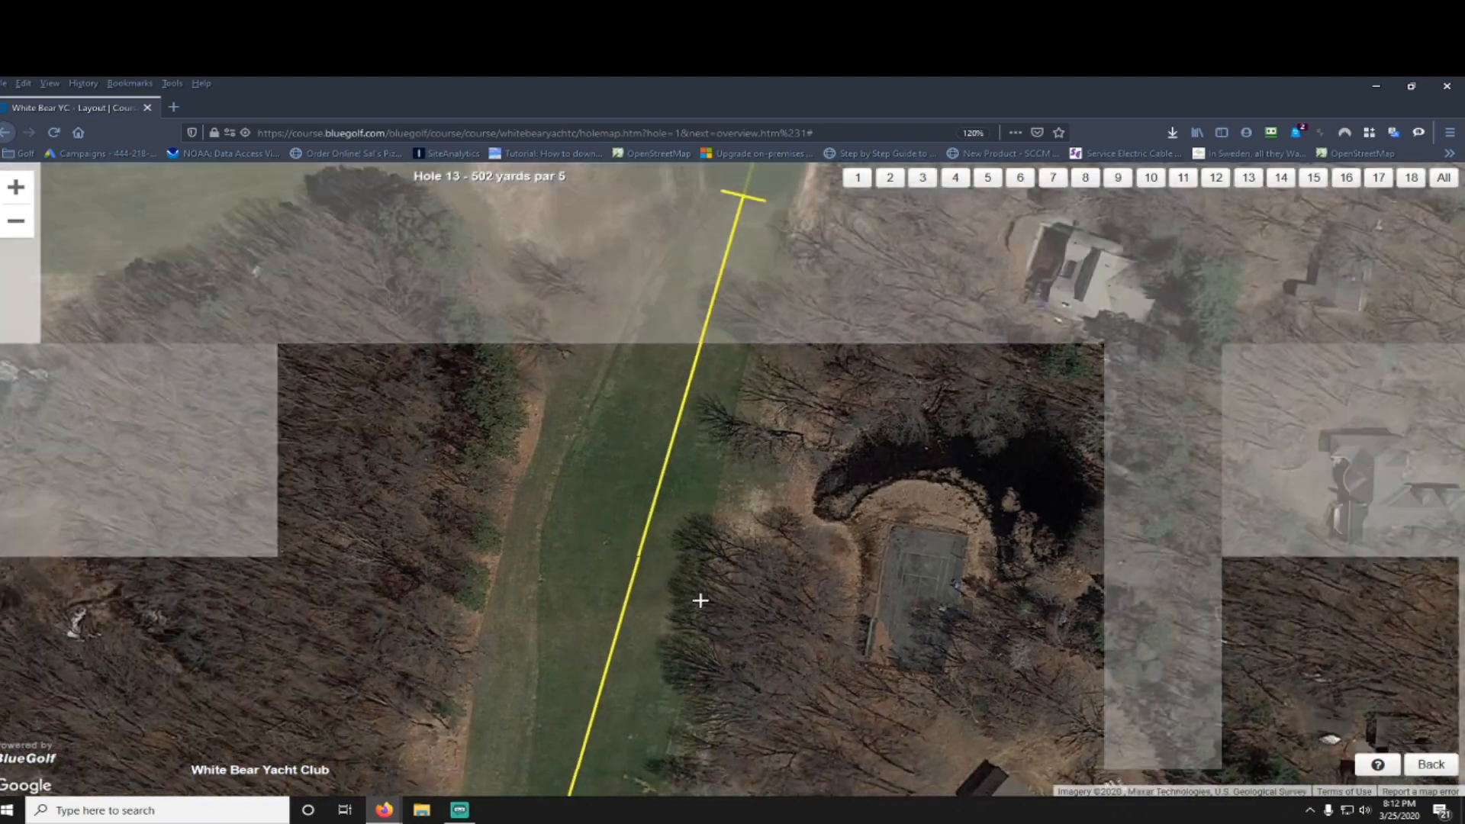
pyautogui.moveTo(725, 531); pyautogui.dragTo(664, 580)
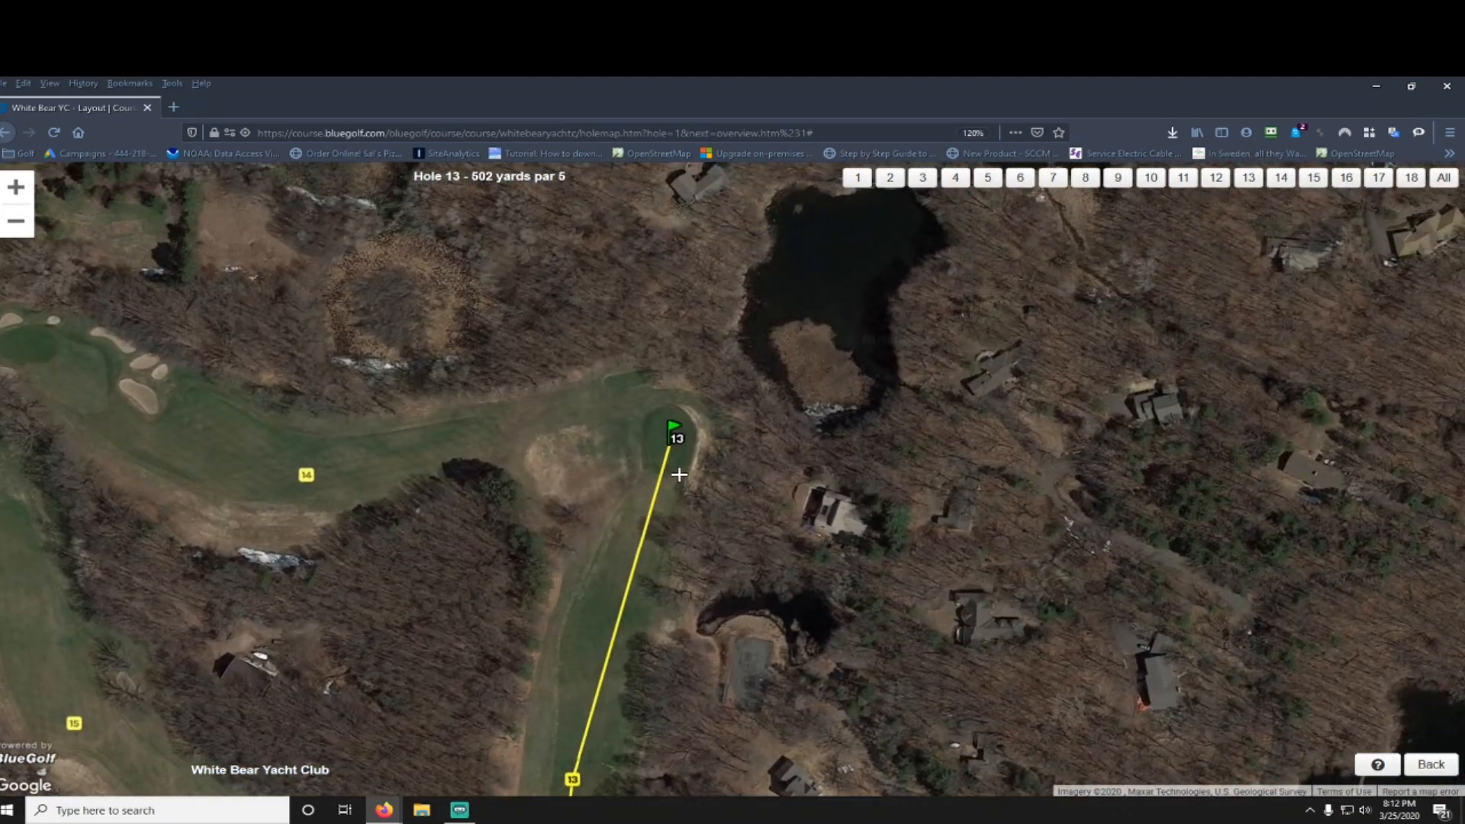
# Step: Examine hole 13's green and its fairway down to the tee, and return to the OpenStreetMap editor
pyautogui.scroll(2, 679, 473)
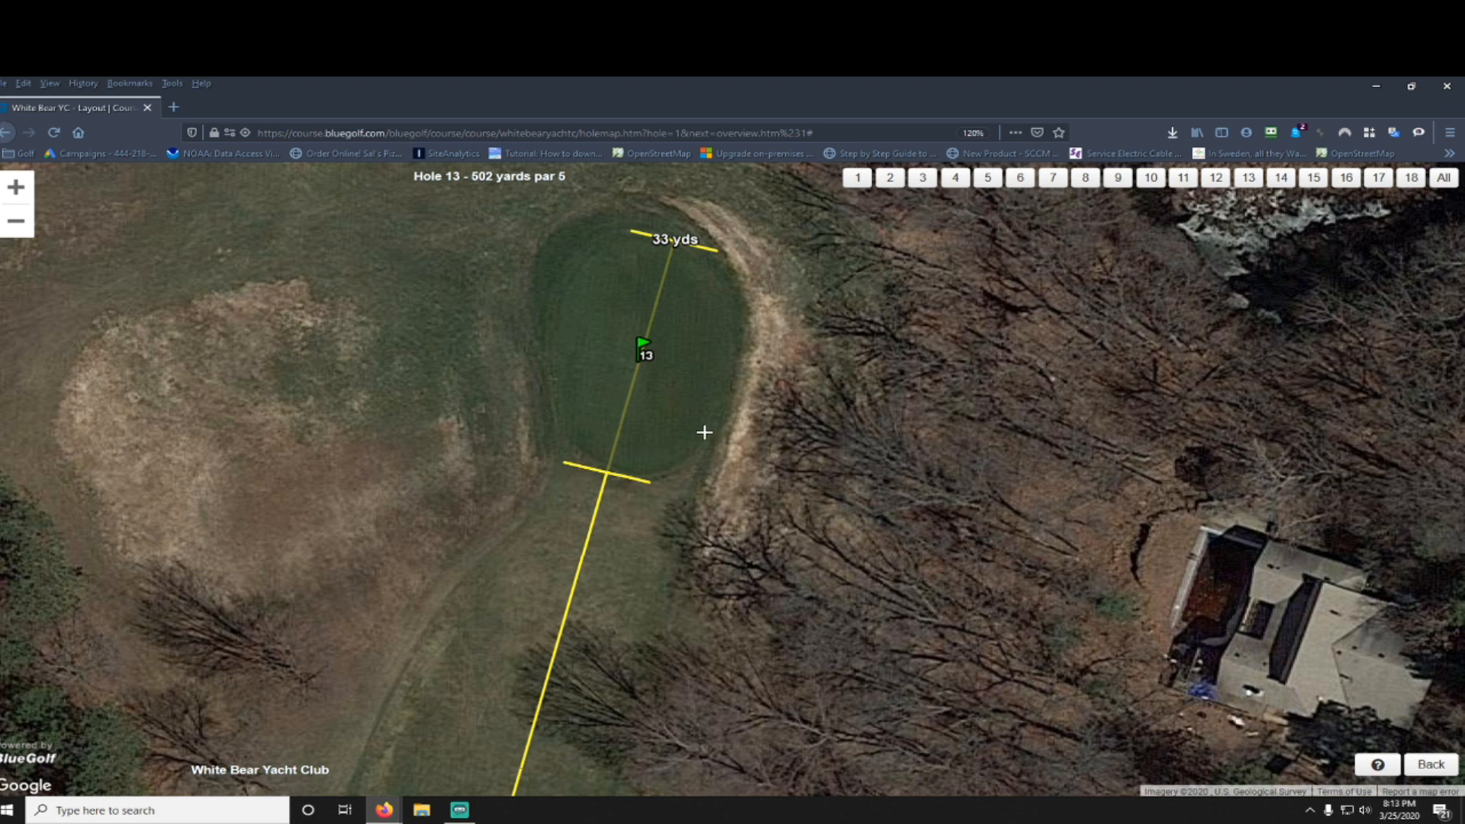
pyautogui.moveTo(631, 496)
pyautogui.mouseDown()
pyautogui.moveTo(631, 425)
pyautogui.moveTo(684, 306)
pyautogui.moveTo(740, 232)
pyautogui.moveTo(706, 363)
pyautogui.moveTo(676, 405)
pyautogui.moveTo(644, 248)
pyautogui.mouseUp()
pyautogui.moveTo(586, 442); pyautogui.dragTo(627, 338)
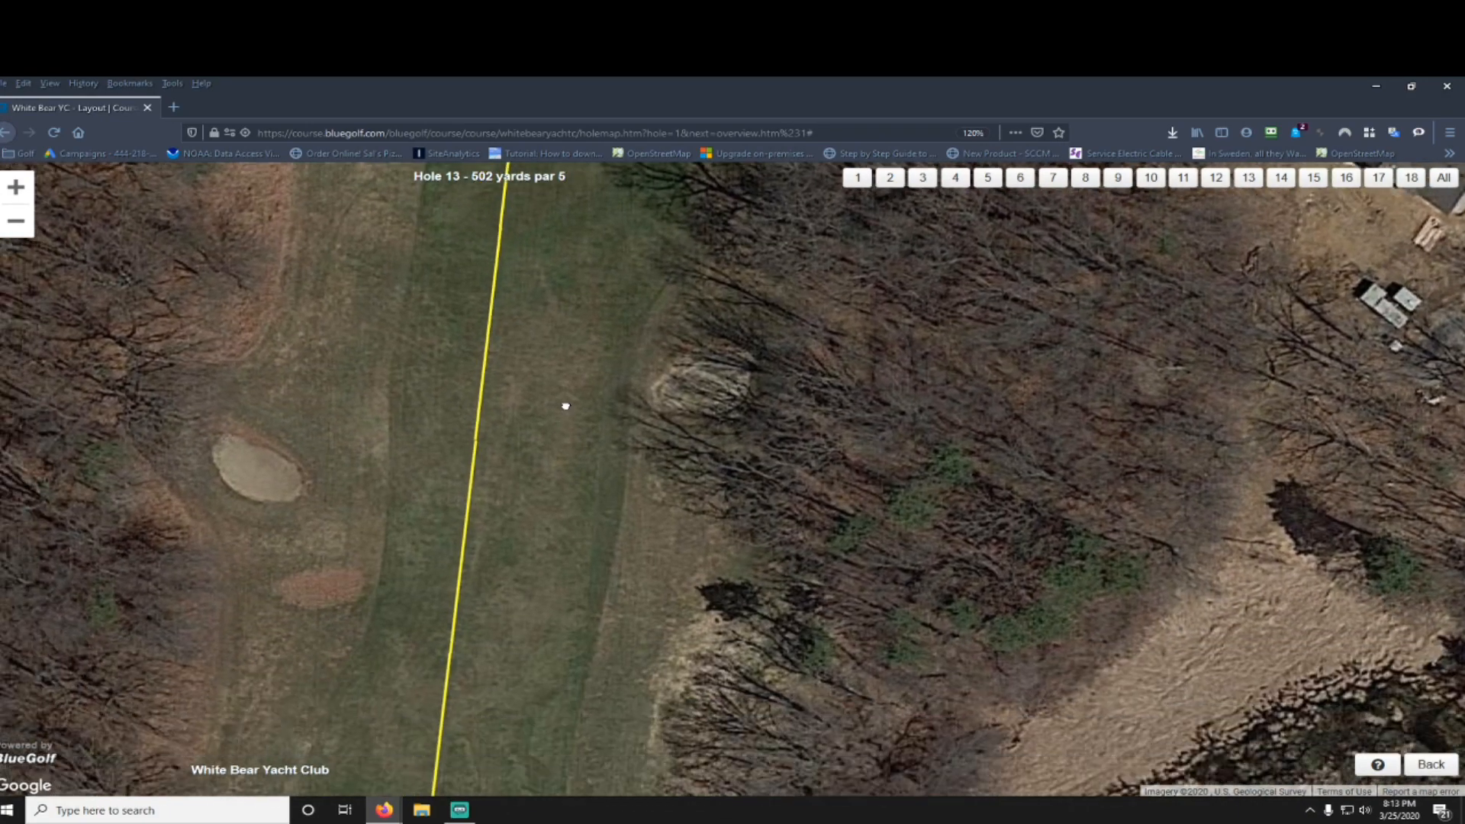
pyautogui.moveTo(565, 405); pyautogui.dragTo(578, 315)
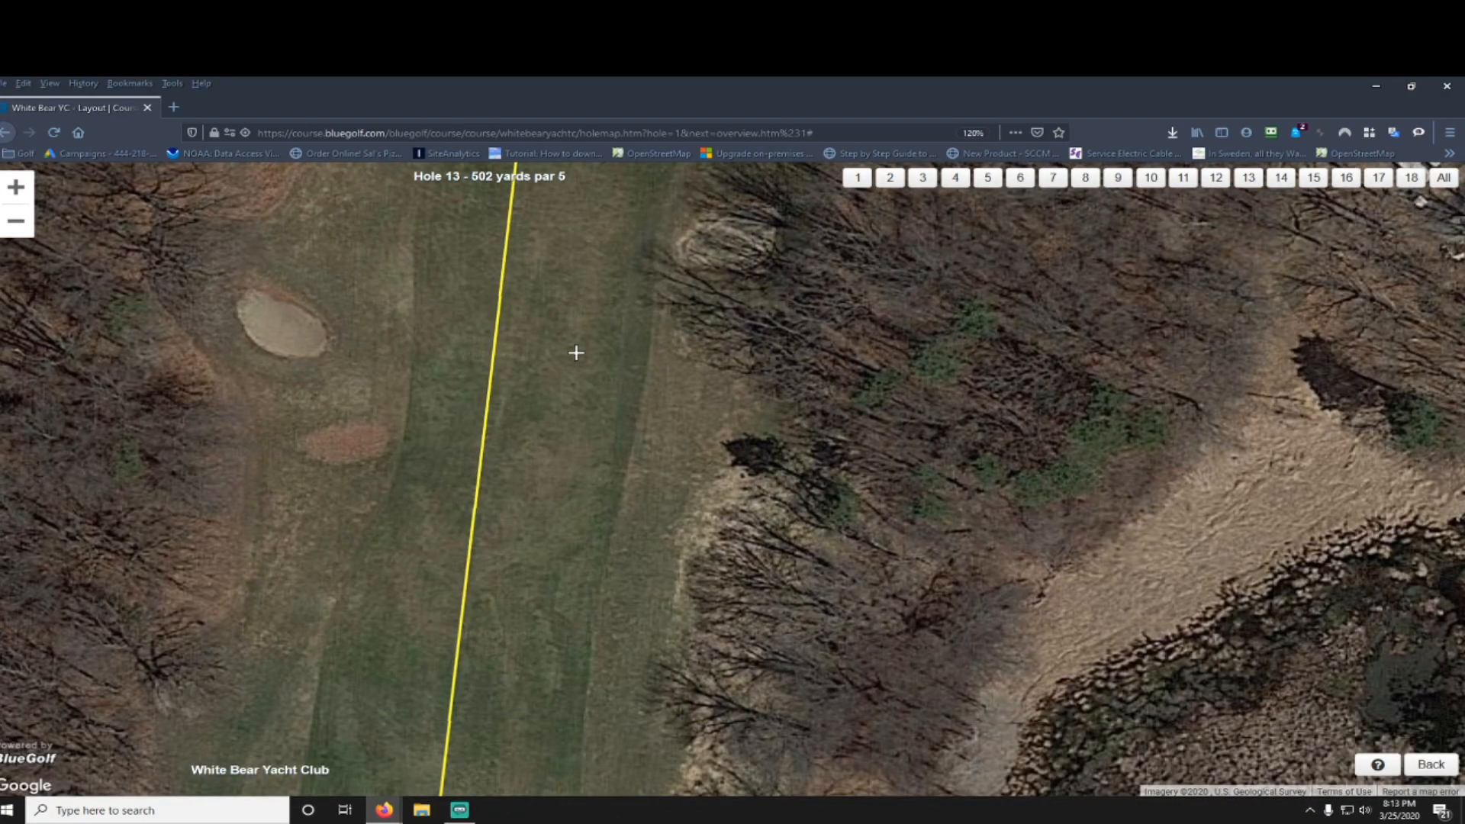
pyautogui.scroll(-1, 583, 364)
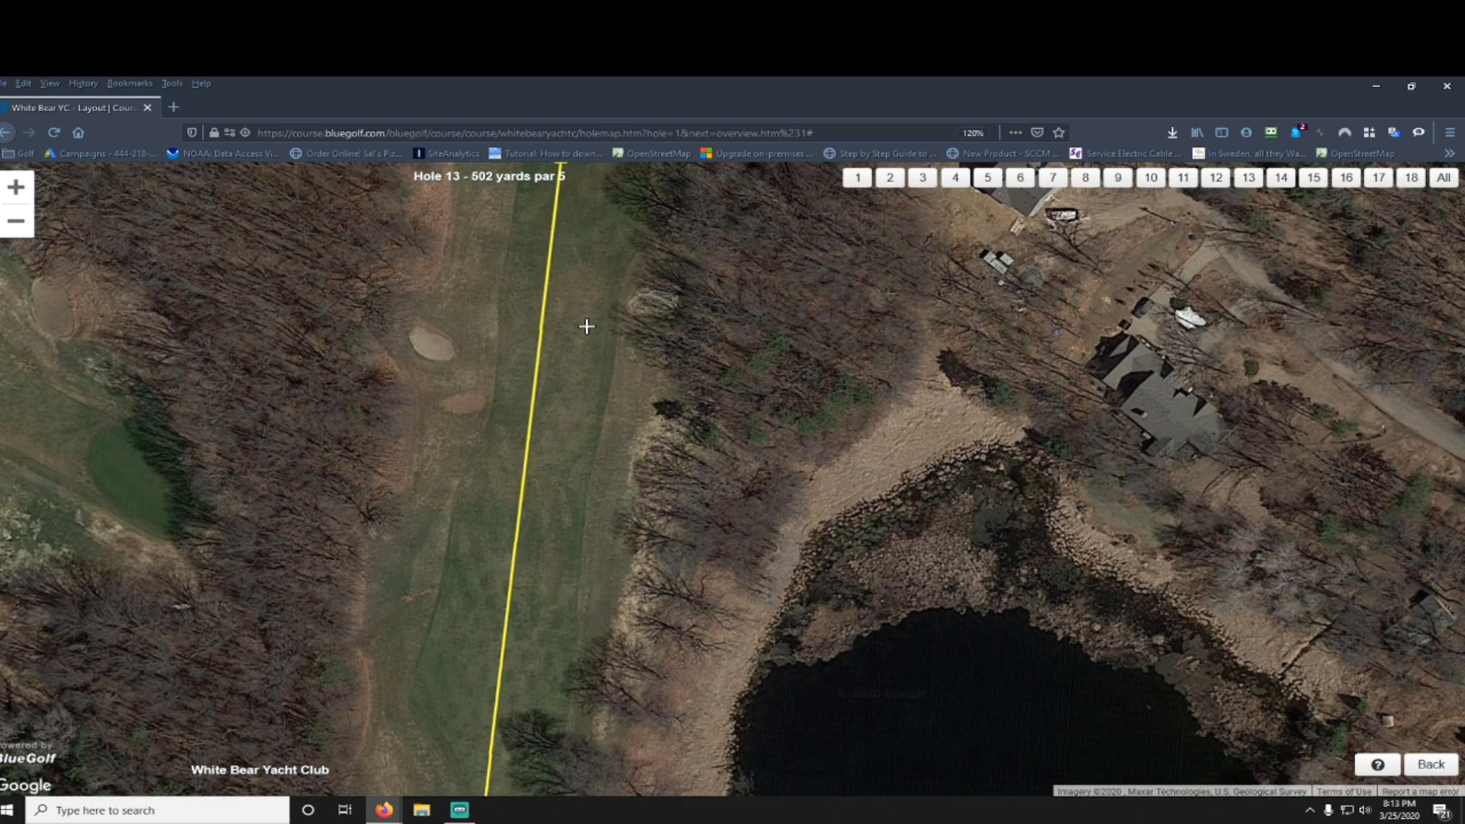
pyautogui.moveTo(586, 327); pyautogui.dragTo(569, 397)
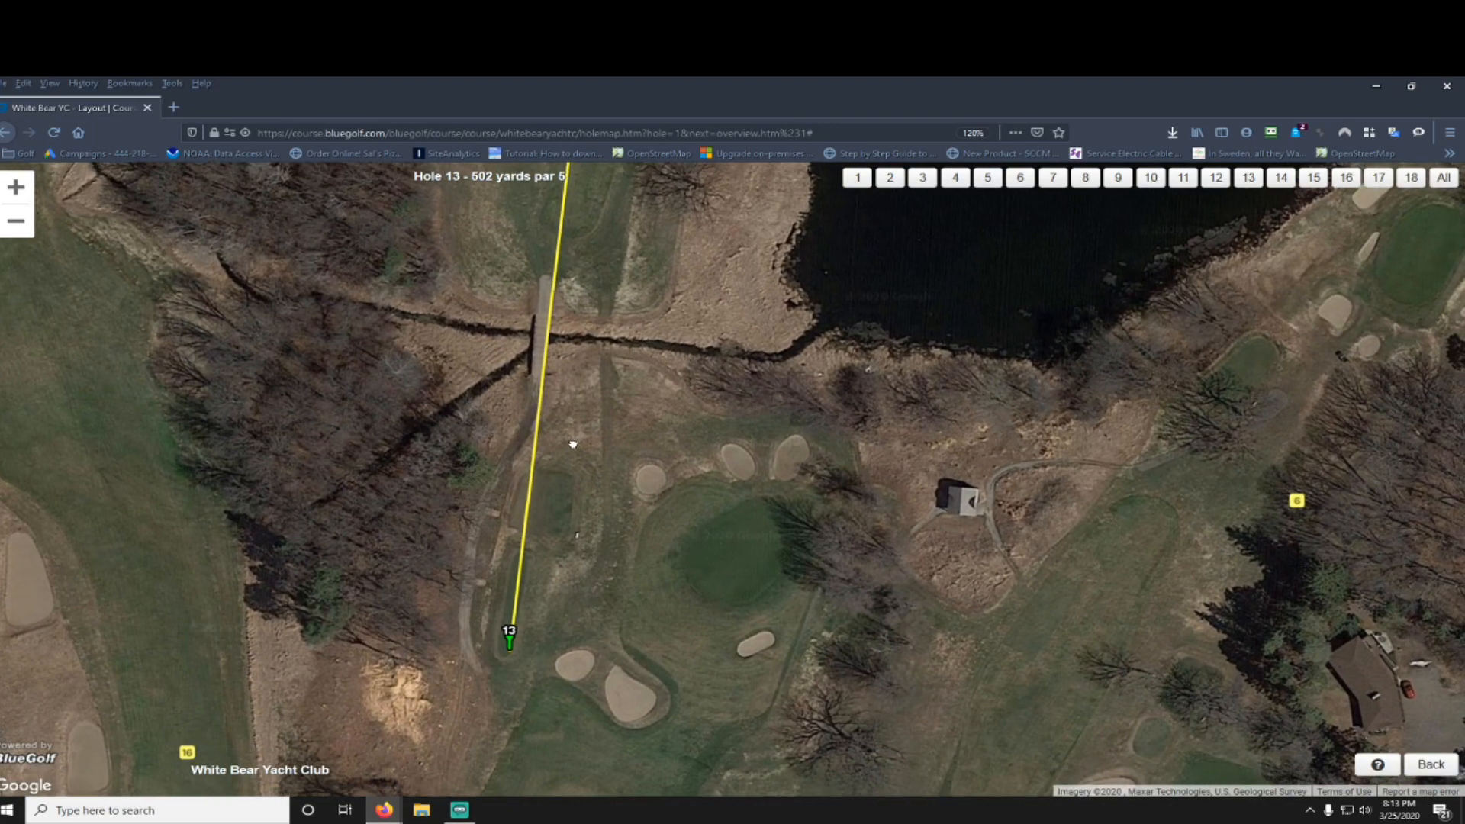
pyautogui.moveTo(574, 444); pyautogui.dragTo(569, 438)
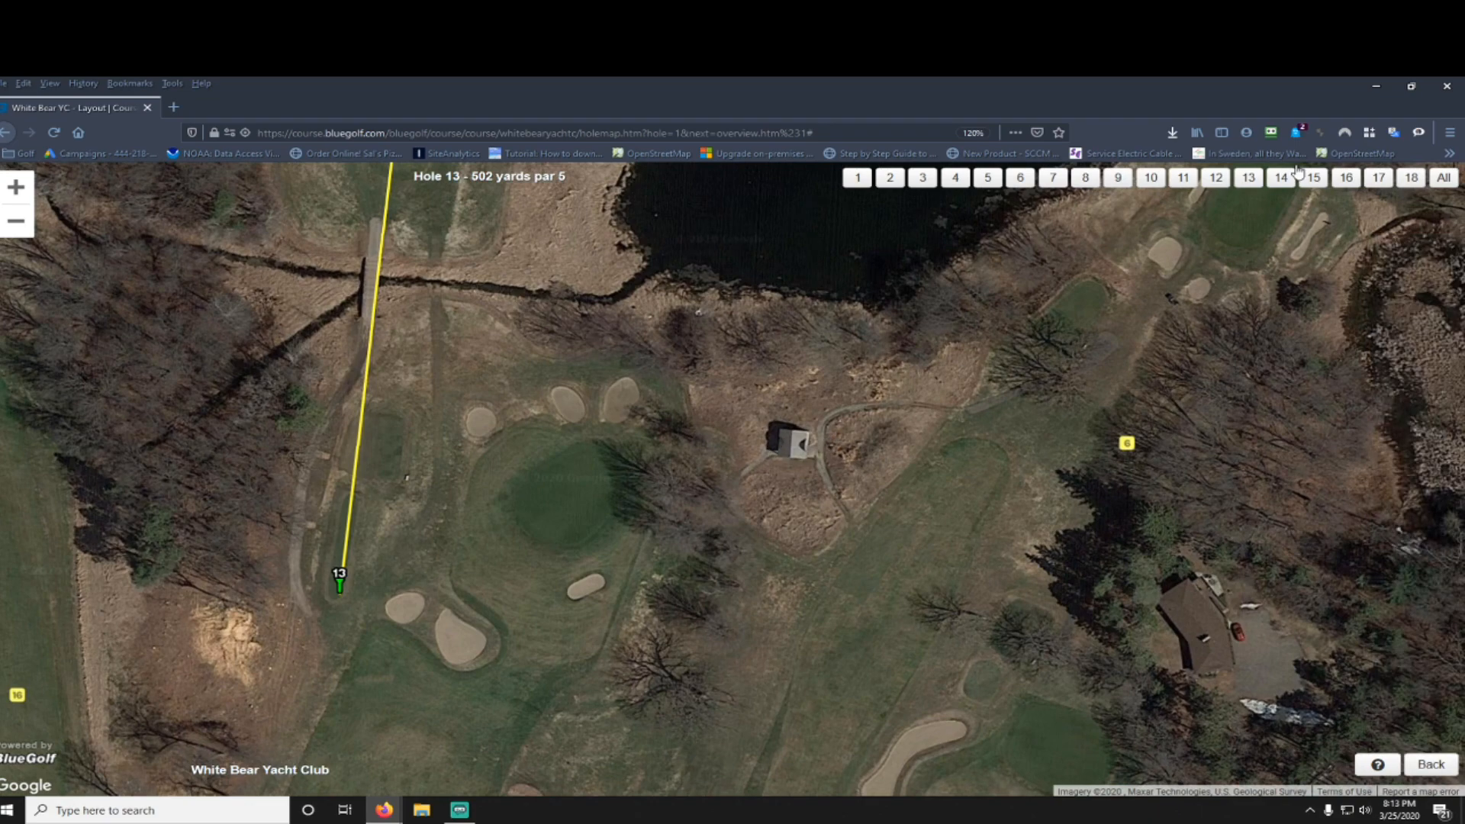
pyautogui.click(1375, 87)
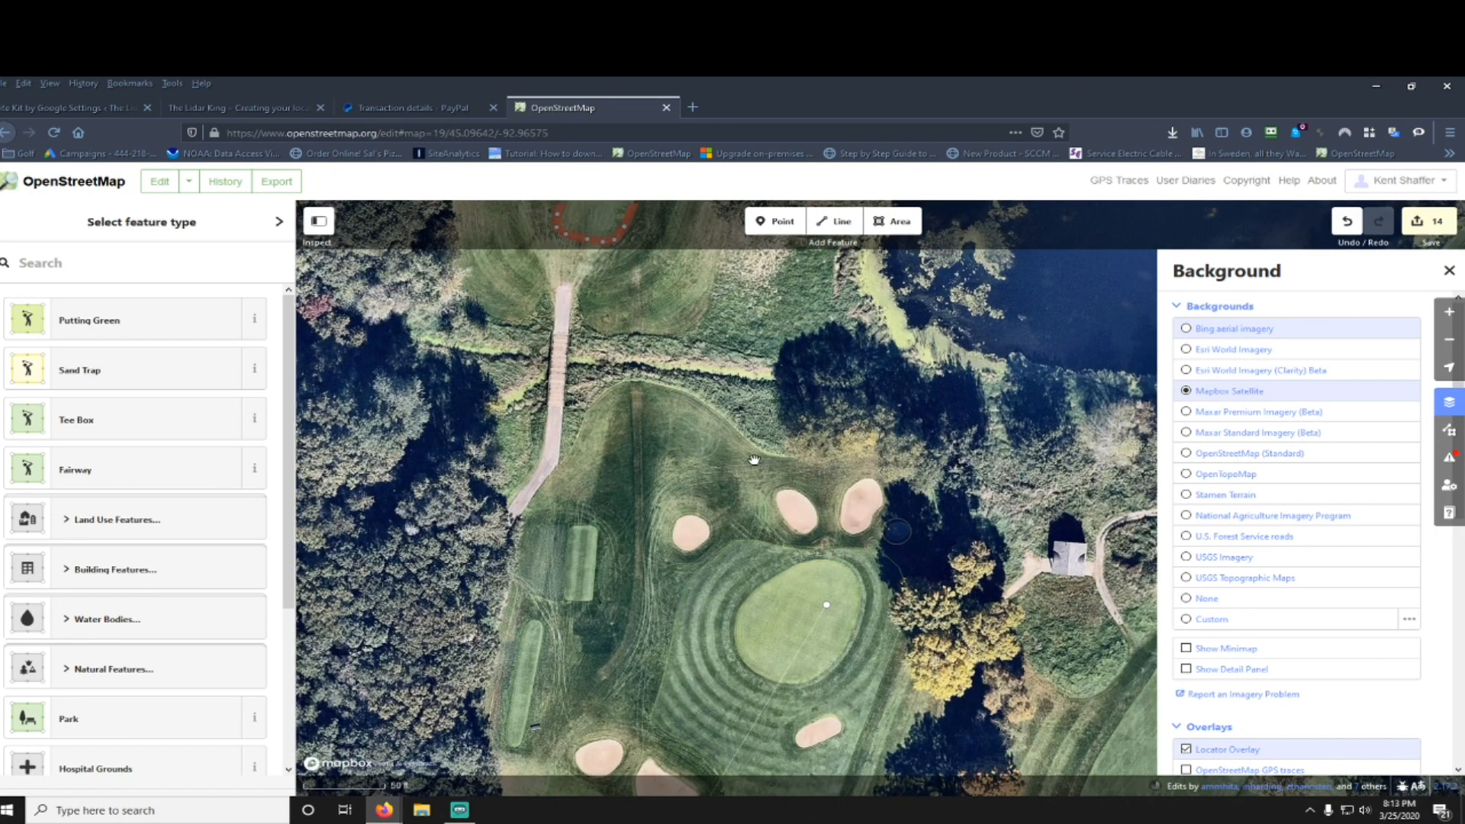
# Step: Trace the small building between the bunkered green and the neighbouring fairway as an area and classify it as Office
pyautogui.moveTo(754, 459); pyautogui.dragTo(463, 298)
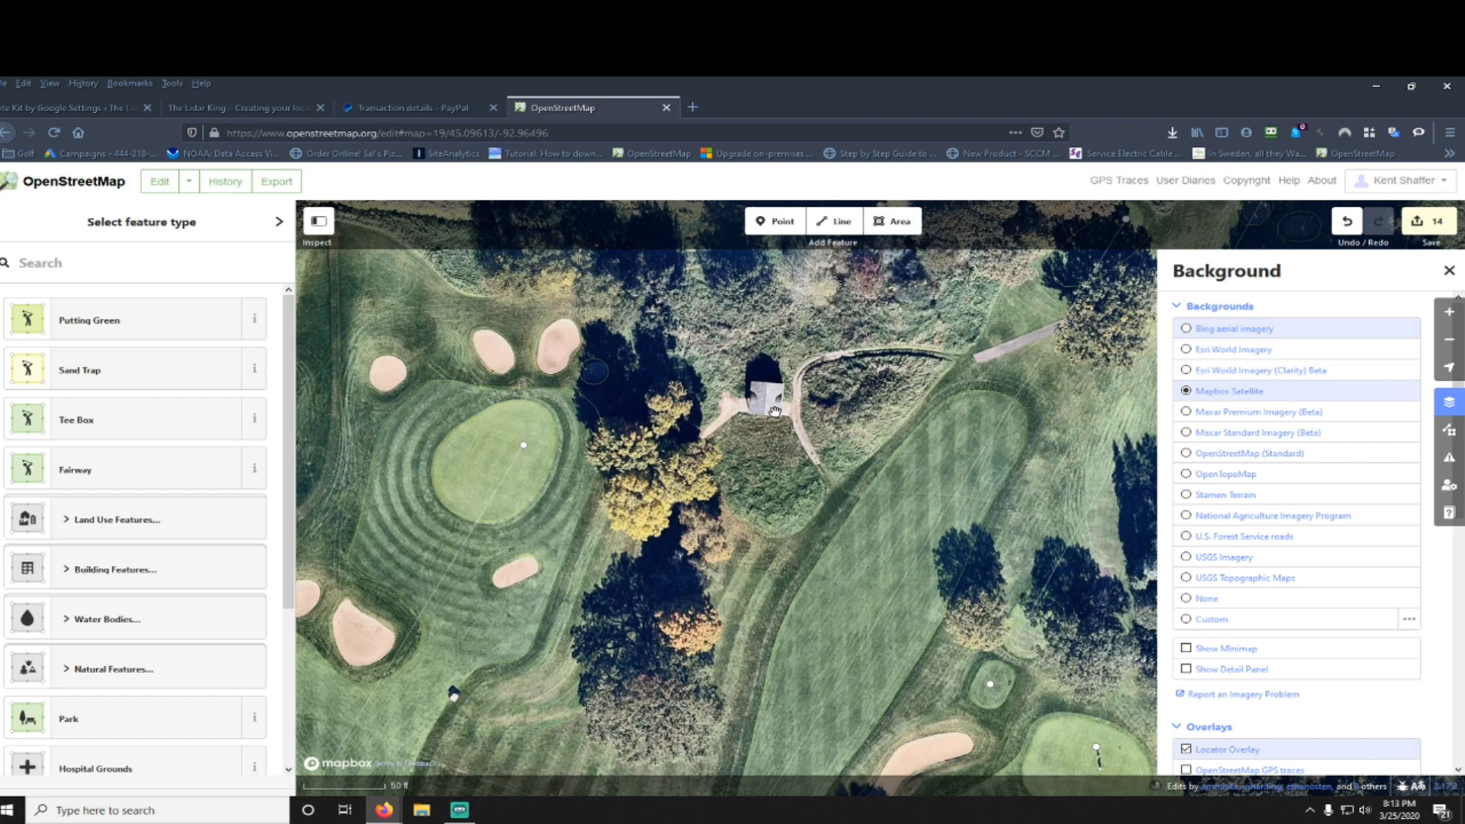
pyautogui.click(897, 222)
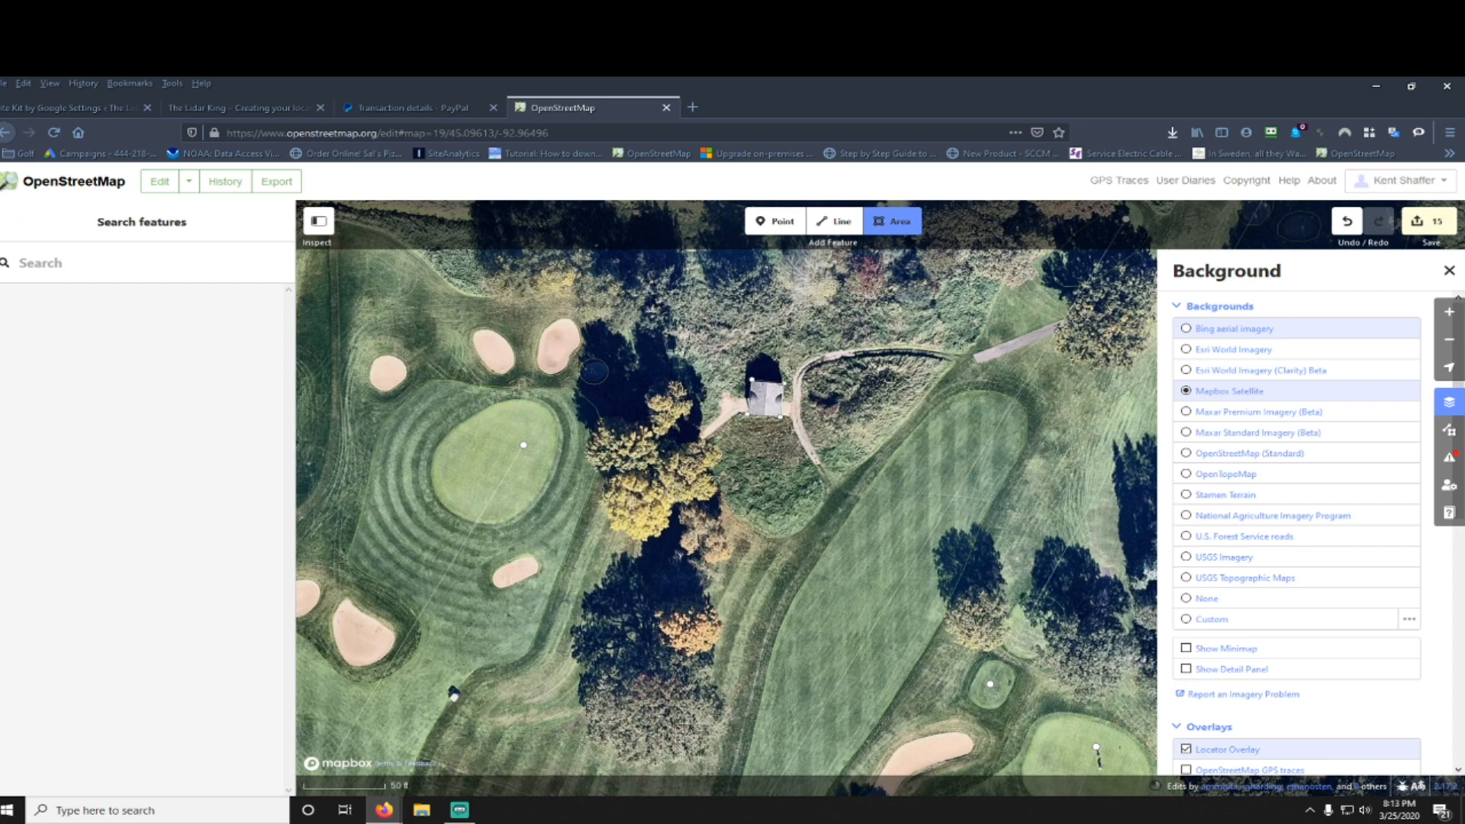
pyautogui.doubleClick(783, 380)
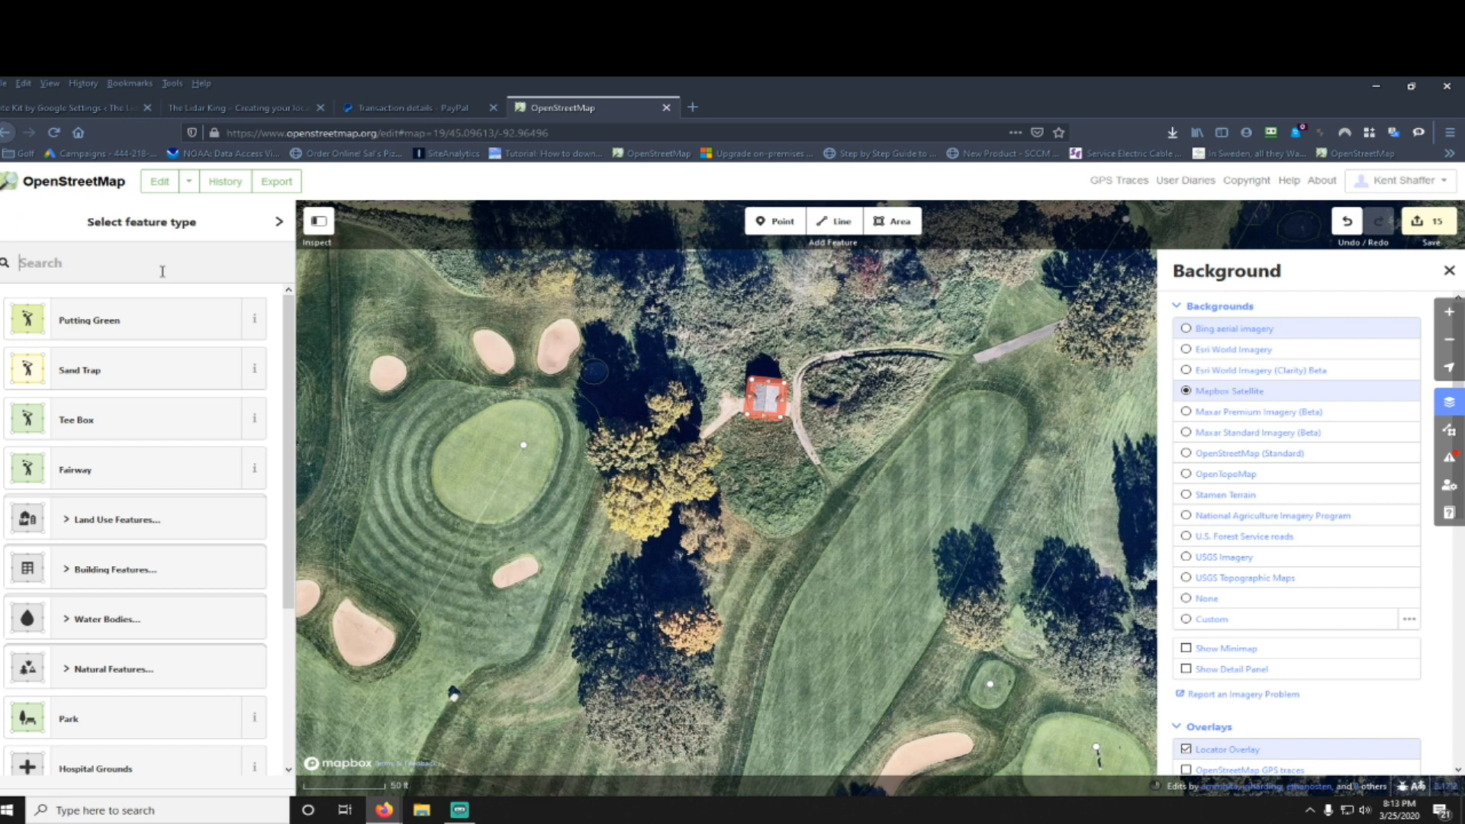
pyautogui.write('office')
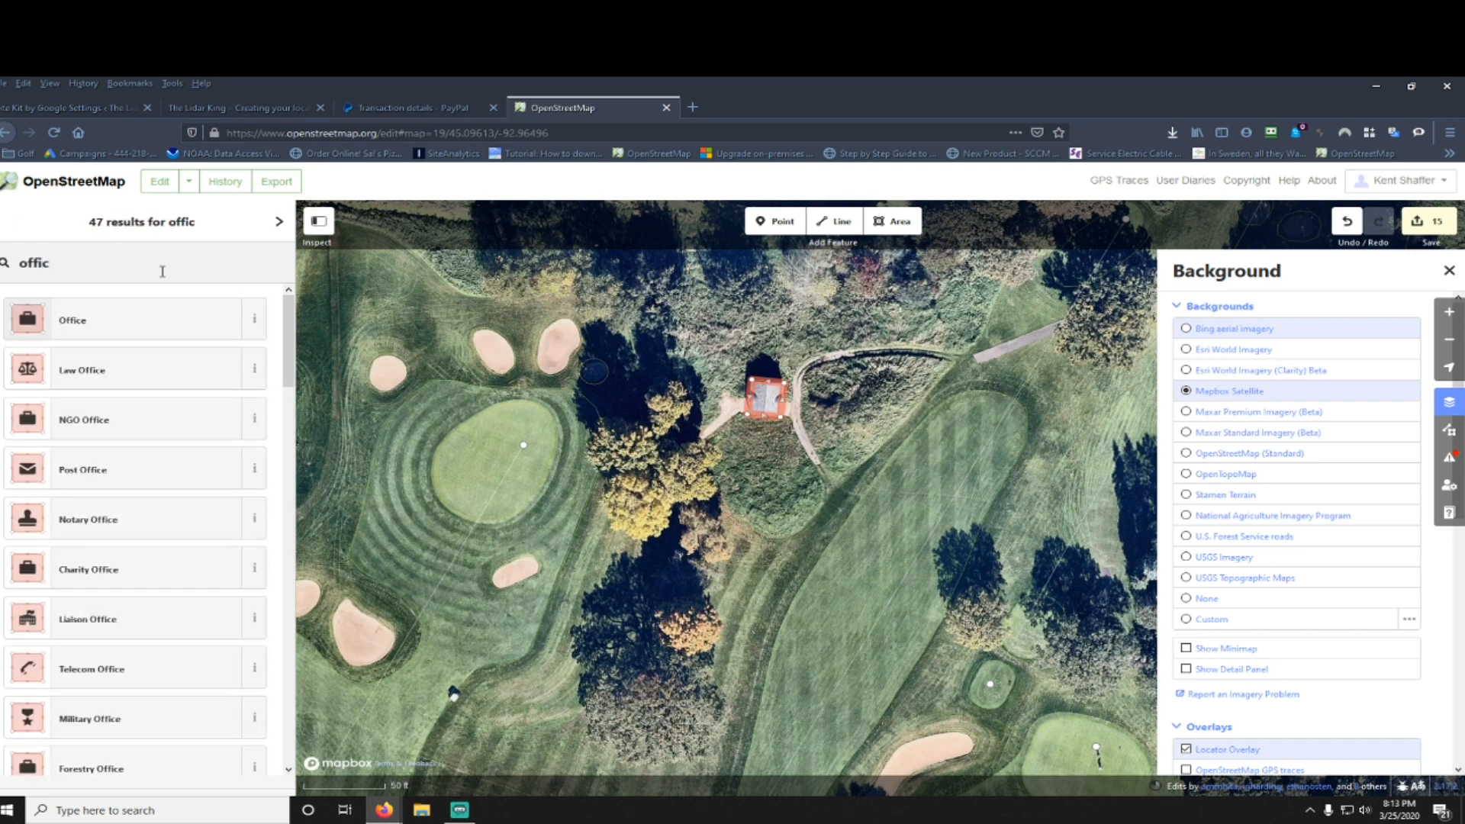
pyautogui.click(127, 327)
# Step: Examine the fairway north of the creek and the fenced court in the woods east of it for further features to map
pyautogui.moveTo(718, 332); pyautogui.dragTo(733, 538)
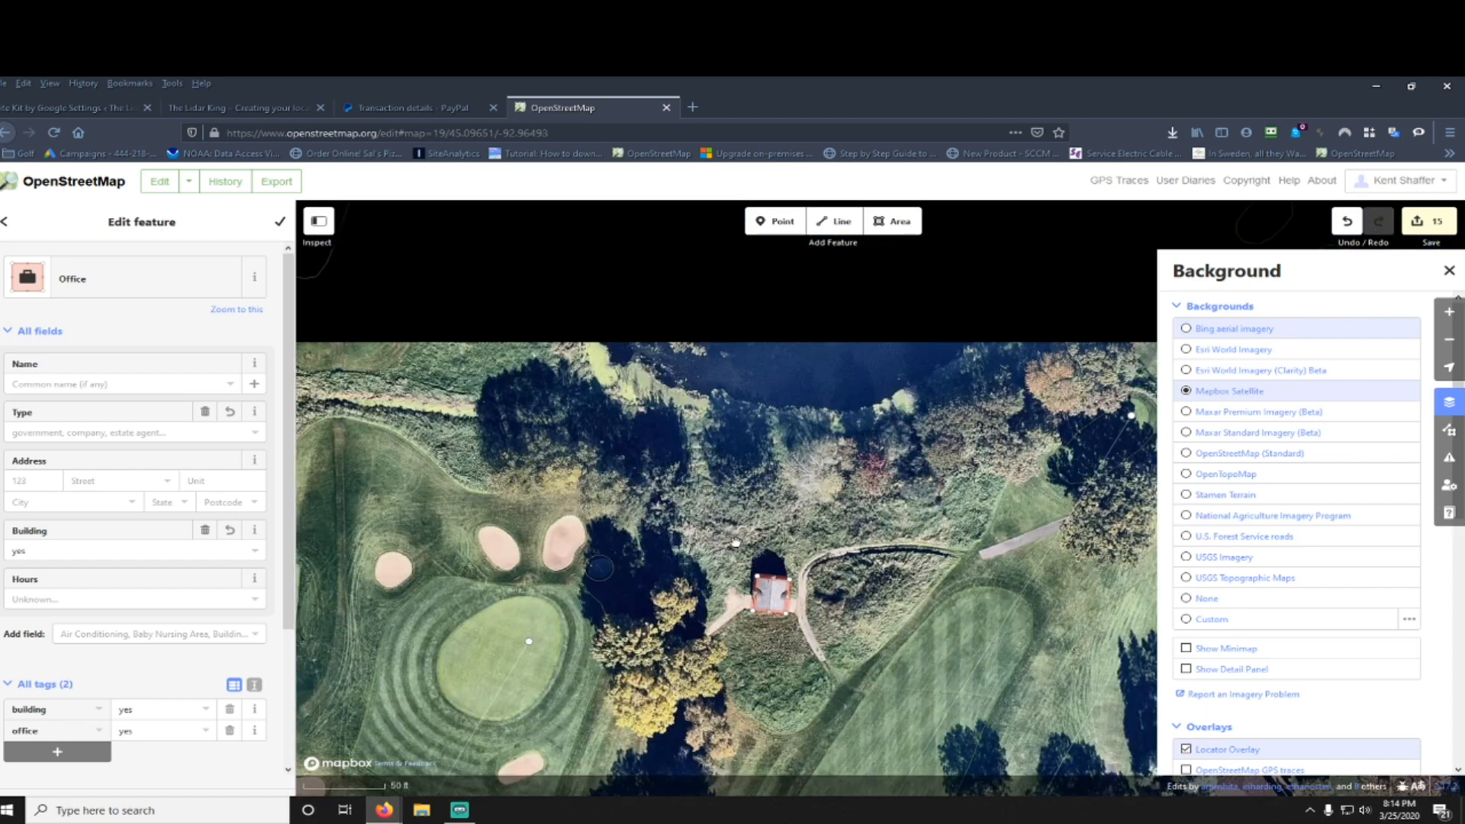
pyautogui.scroll(-3, 735, 548)
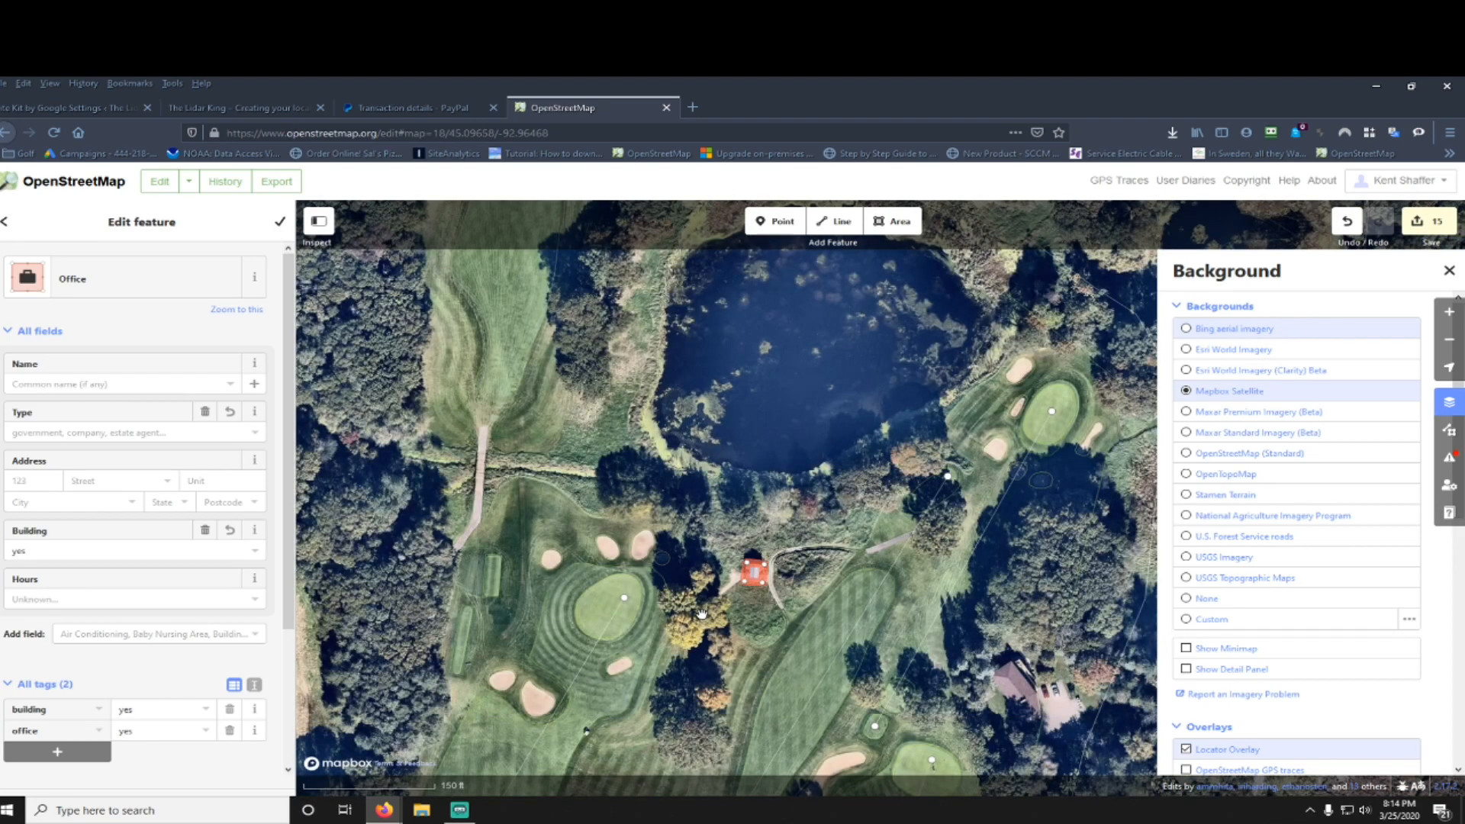
pyautogui.moveTo(701, 609); pyautogui.dragTo(793, 595)
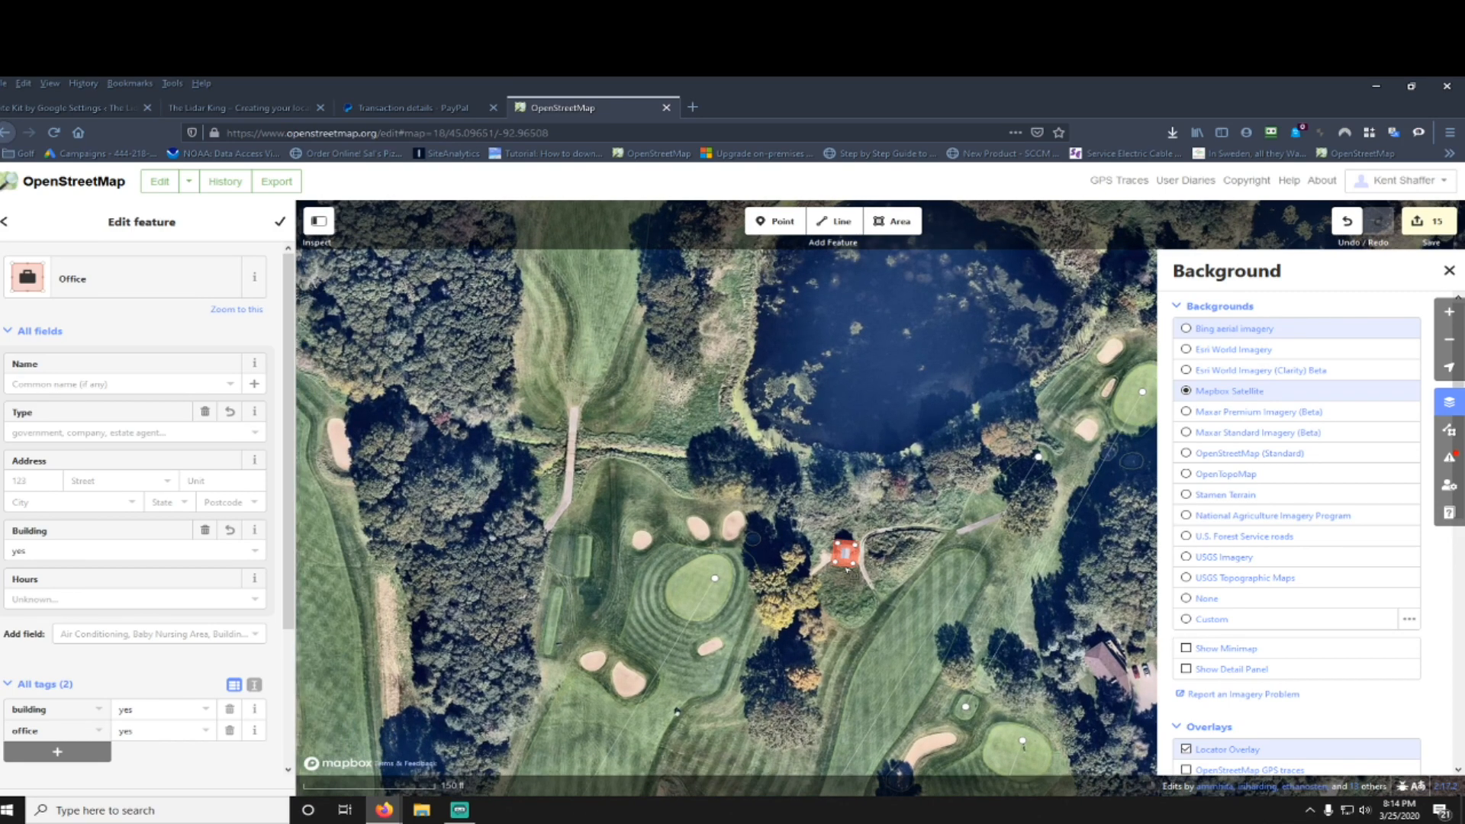
pyautogui.moveTo(756, 473); pyautogui.dragTo(832, 595)
pyautogui.moveTo(758, 269); pyautogui.dragTo(712, 712)
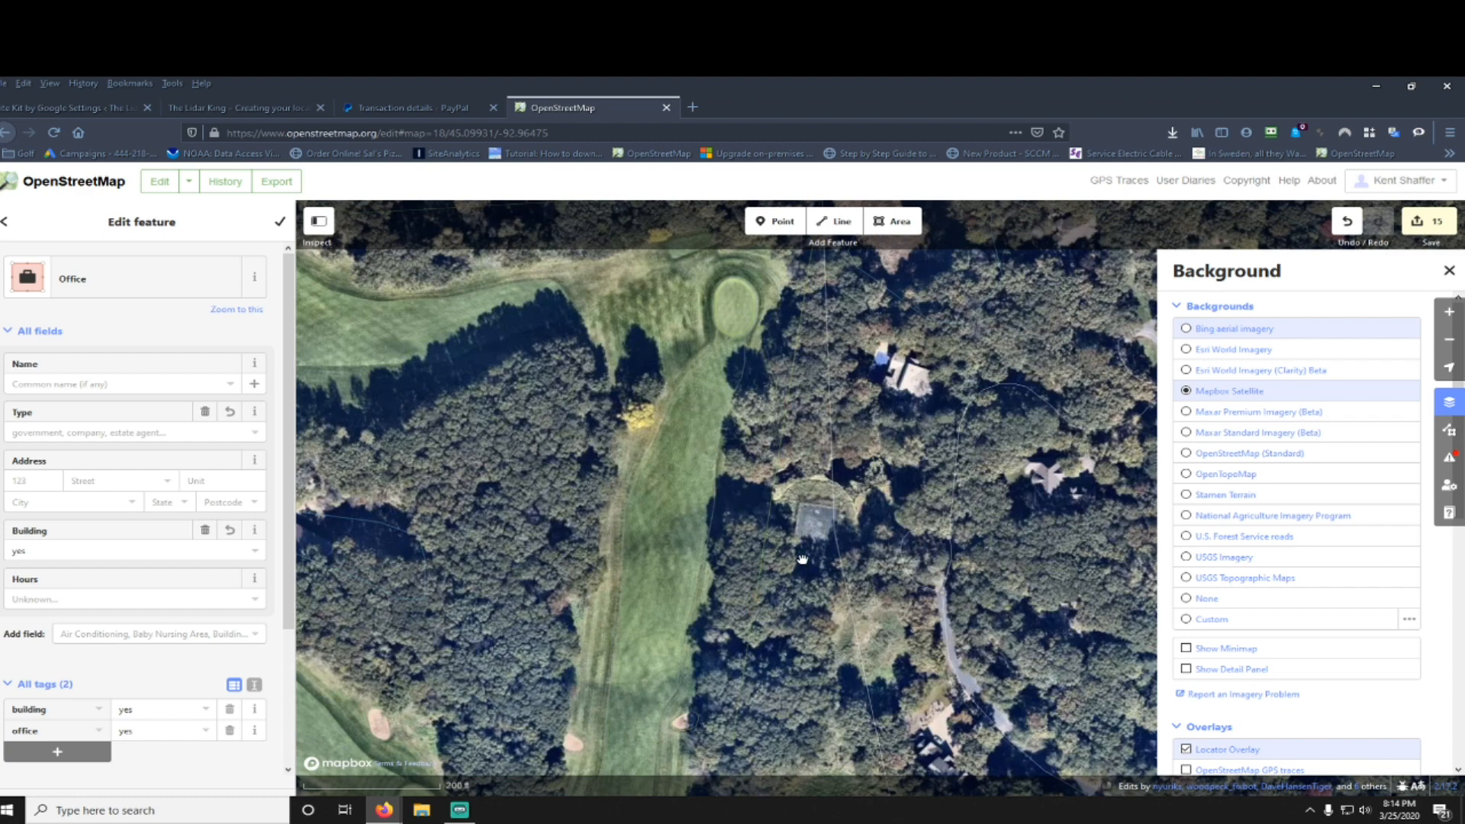
pyautogui.scroll(3, 803, 559)
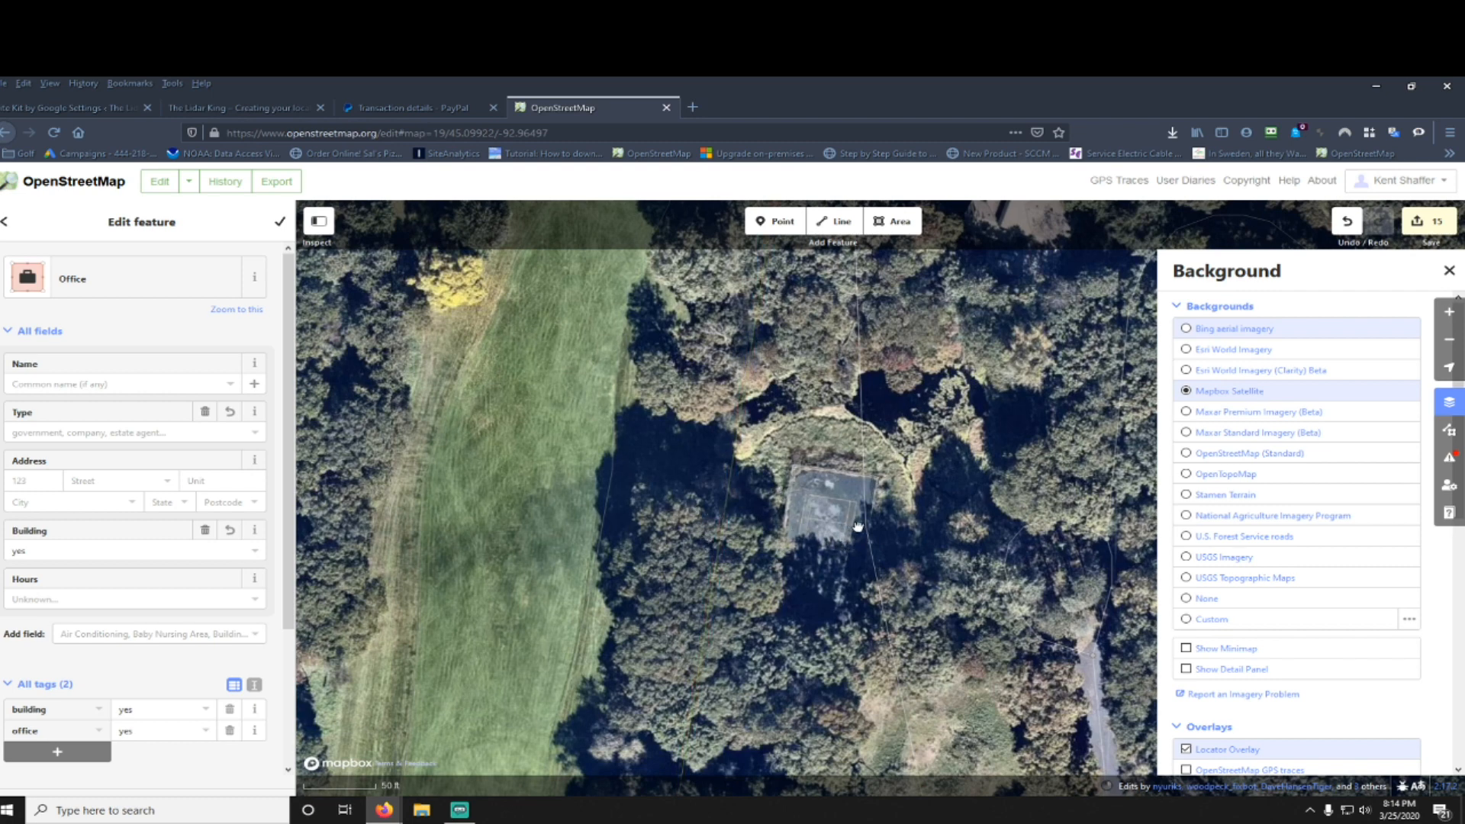
pyautogui.scroll(-5, 667, 526)
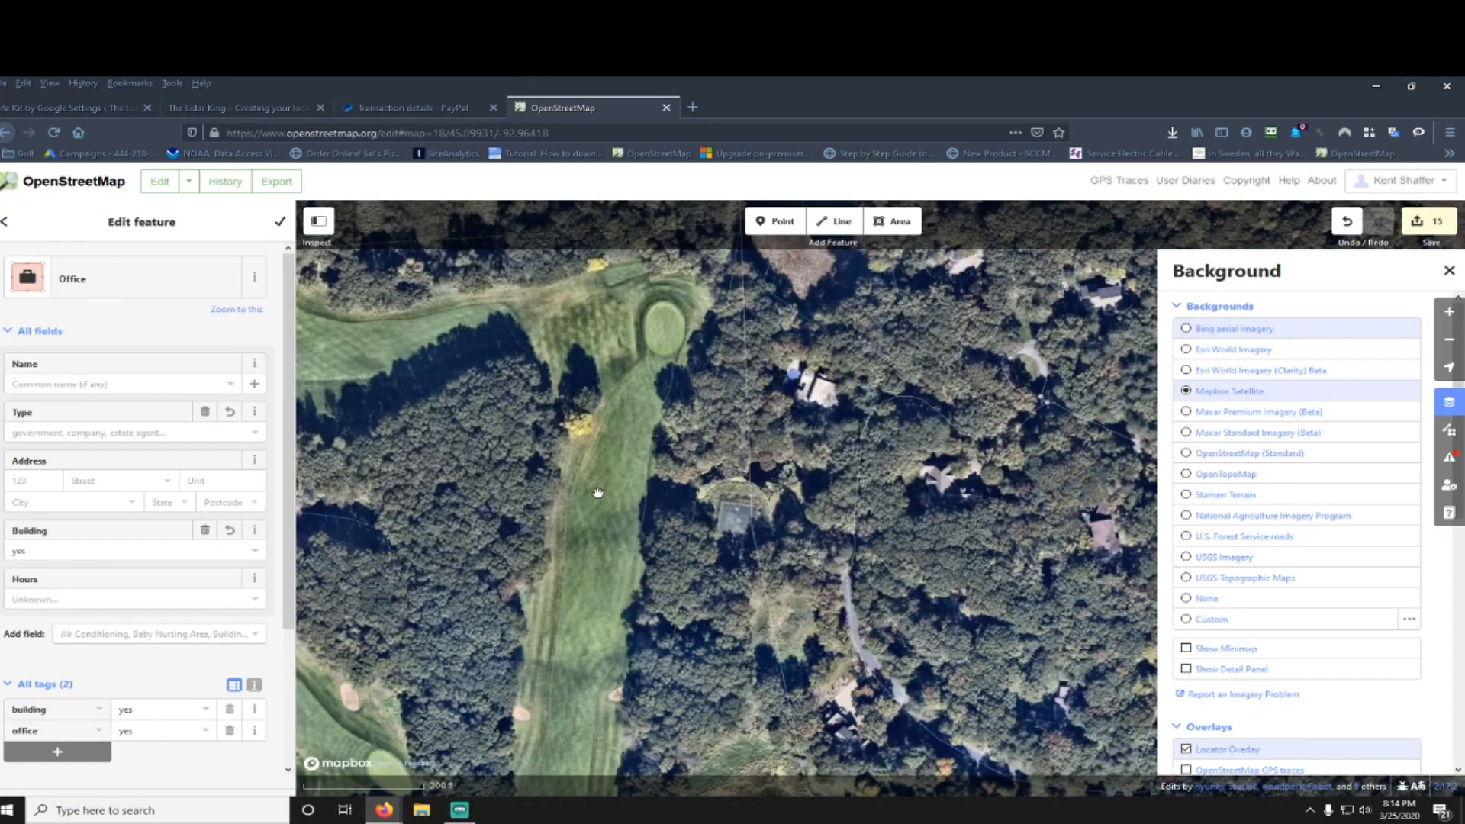
pyautogui.click(785, 420)
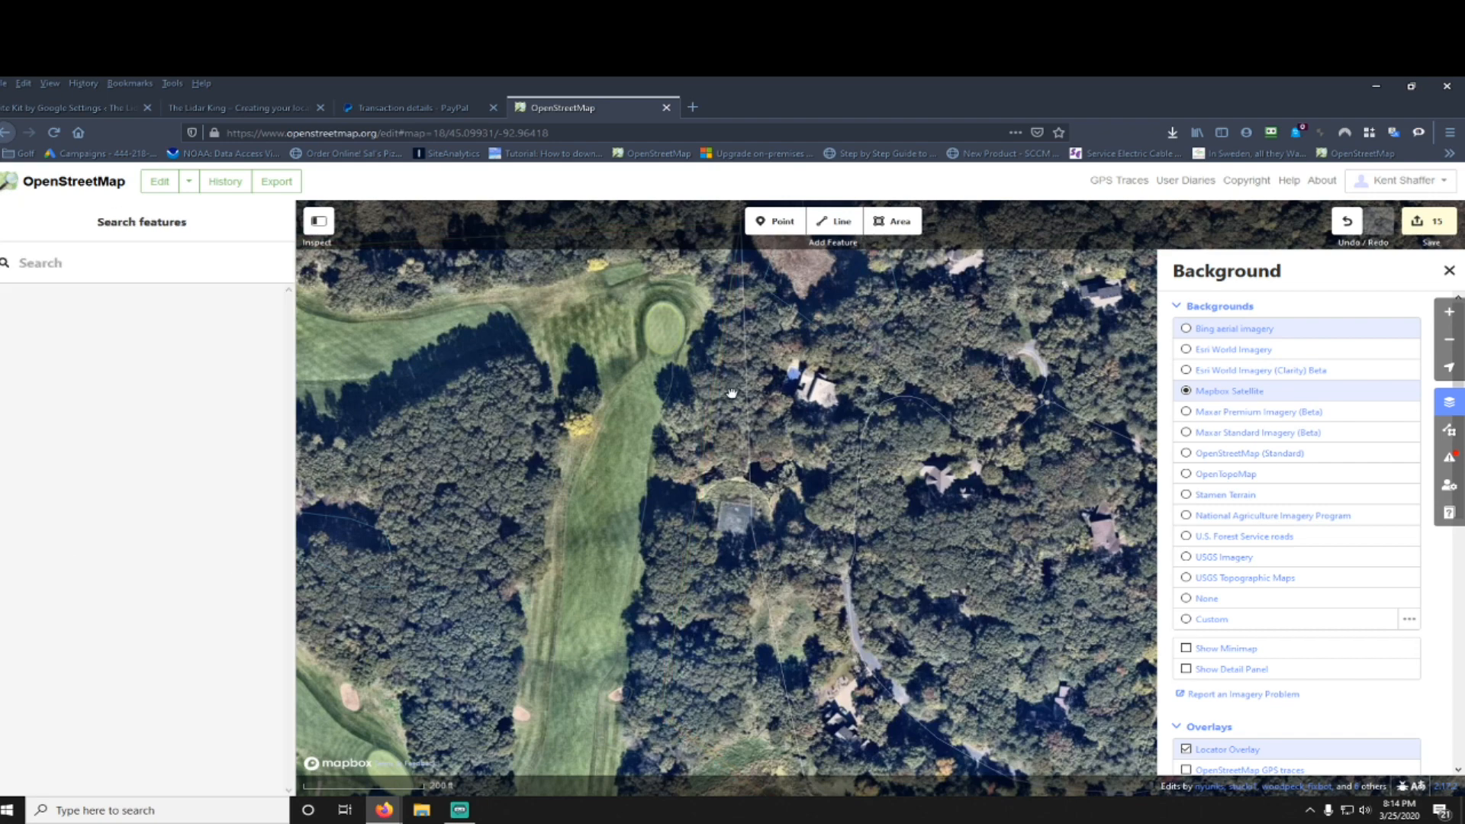
# Step: Survey the western fairways and the houses in the adjoining woods from the northern tees down past the pond
pyautogui.moveTo(617, 492); pyautogui.dragTo(1076, 509)
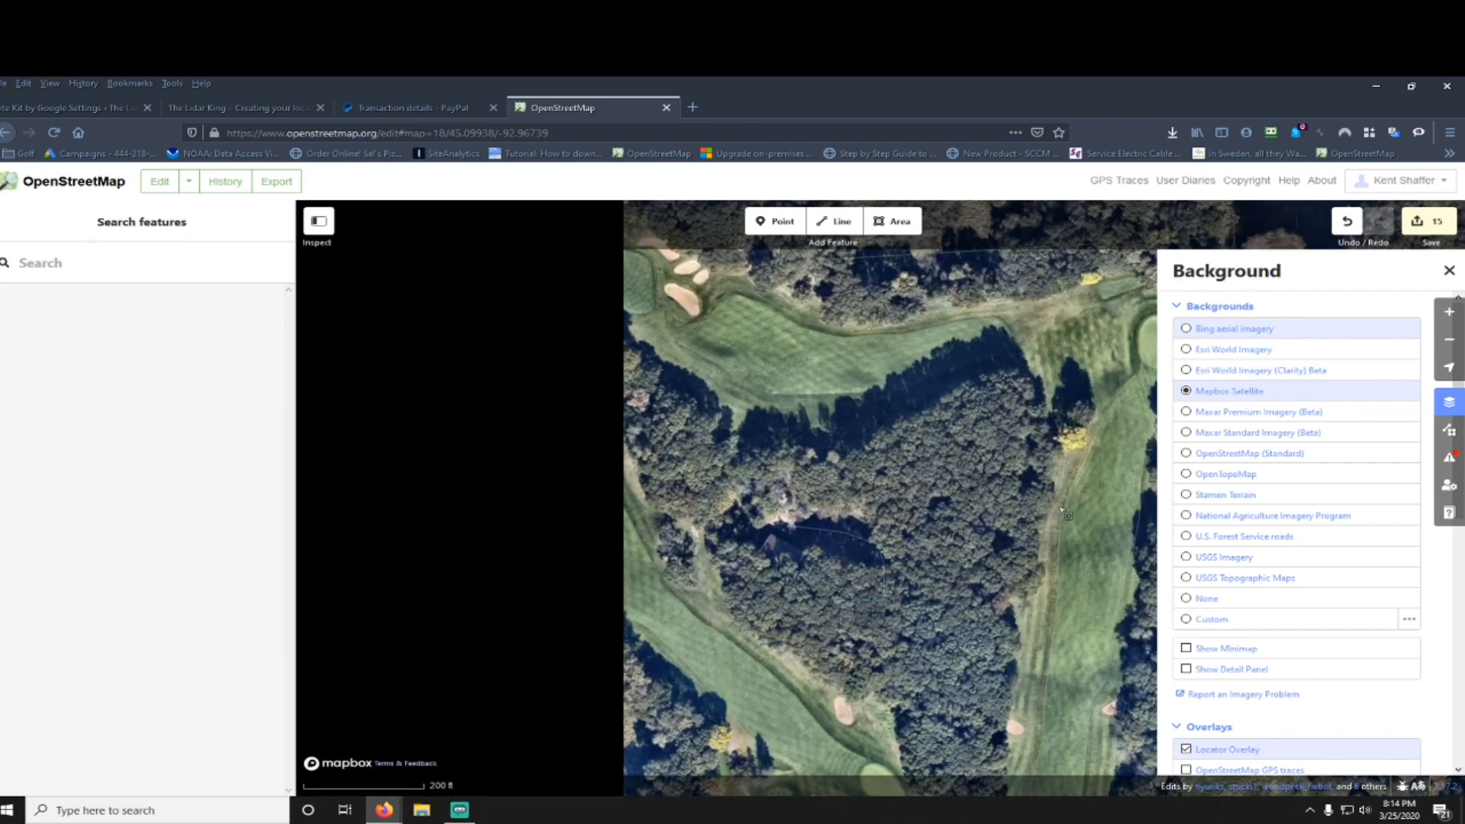
pyautogui.moveTo(744, 473); pyautogui.dragTo(826, 469)
pyautogui.moveTo(667, 328); pyautogui.dragTo(767, 542)
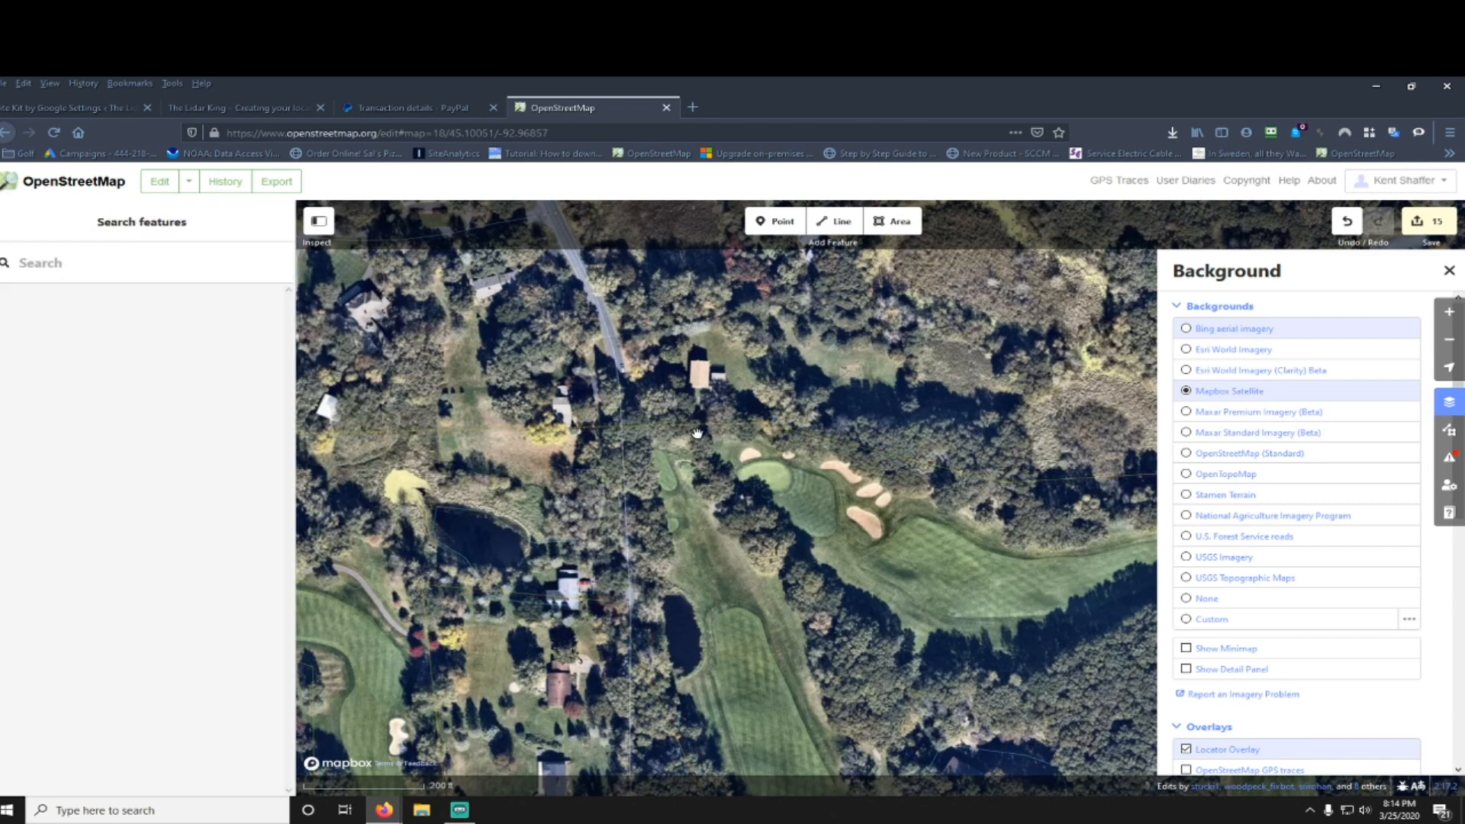
pyautogui.moveTo(702, 457); pyautogui.dragTo(557, 232)
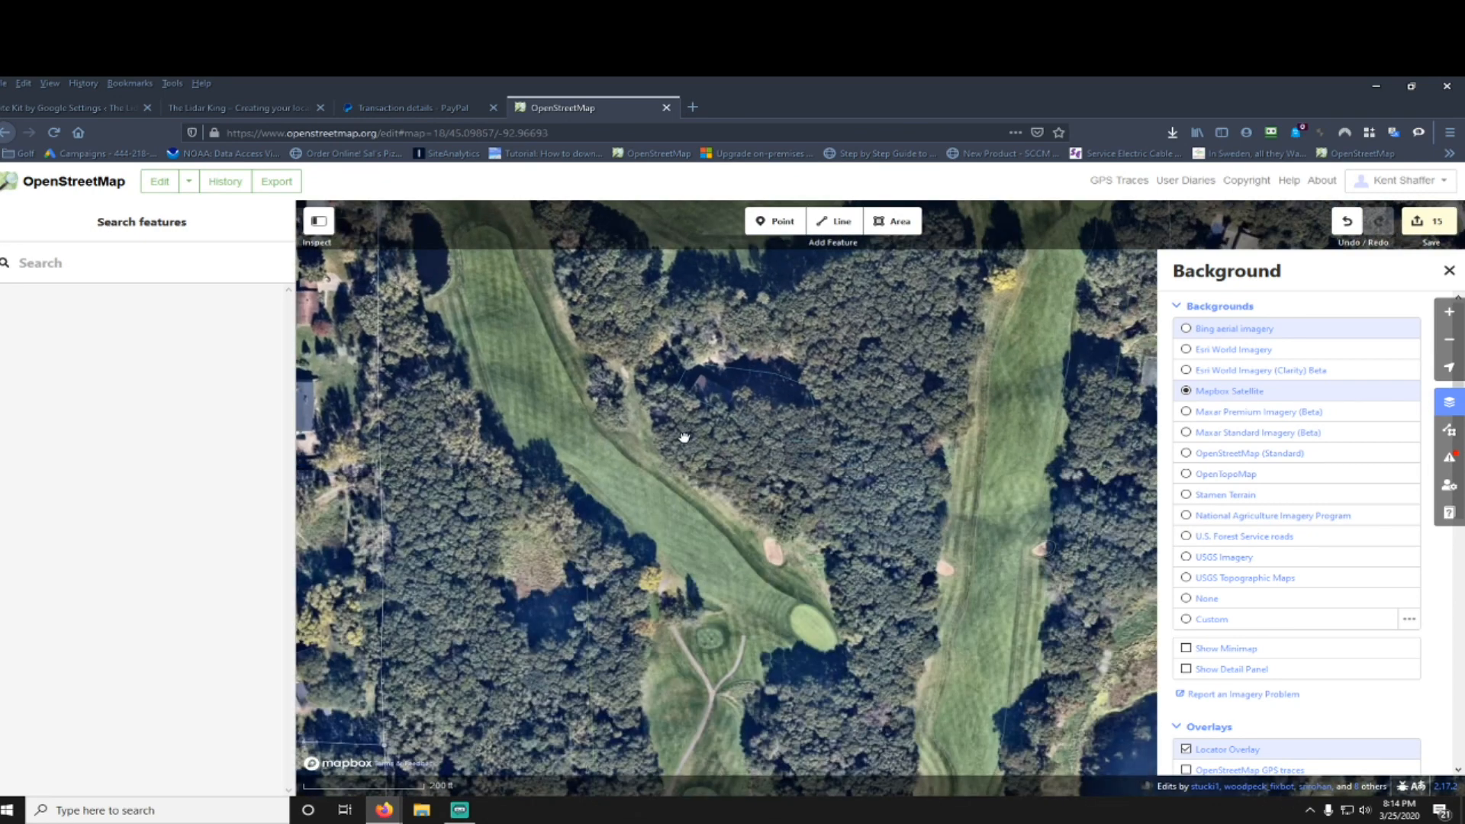
pyautogui.moveTo(714, 460); pyautogui.dragTo(607, 317)
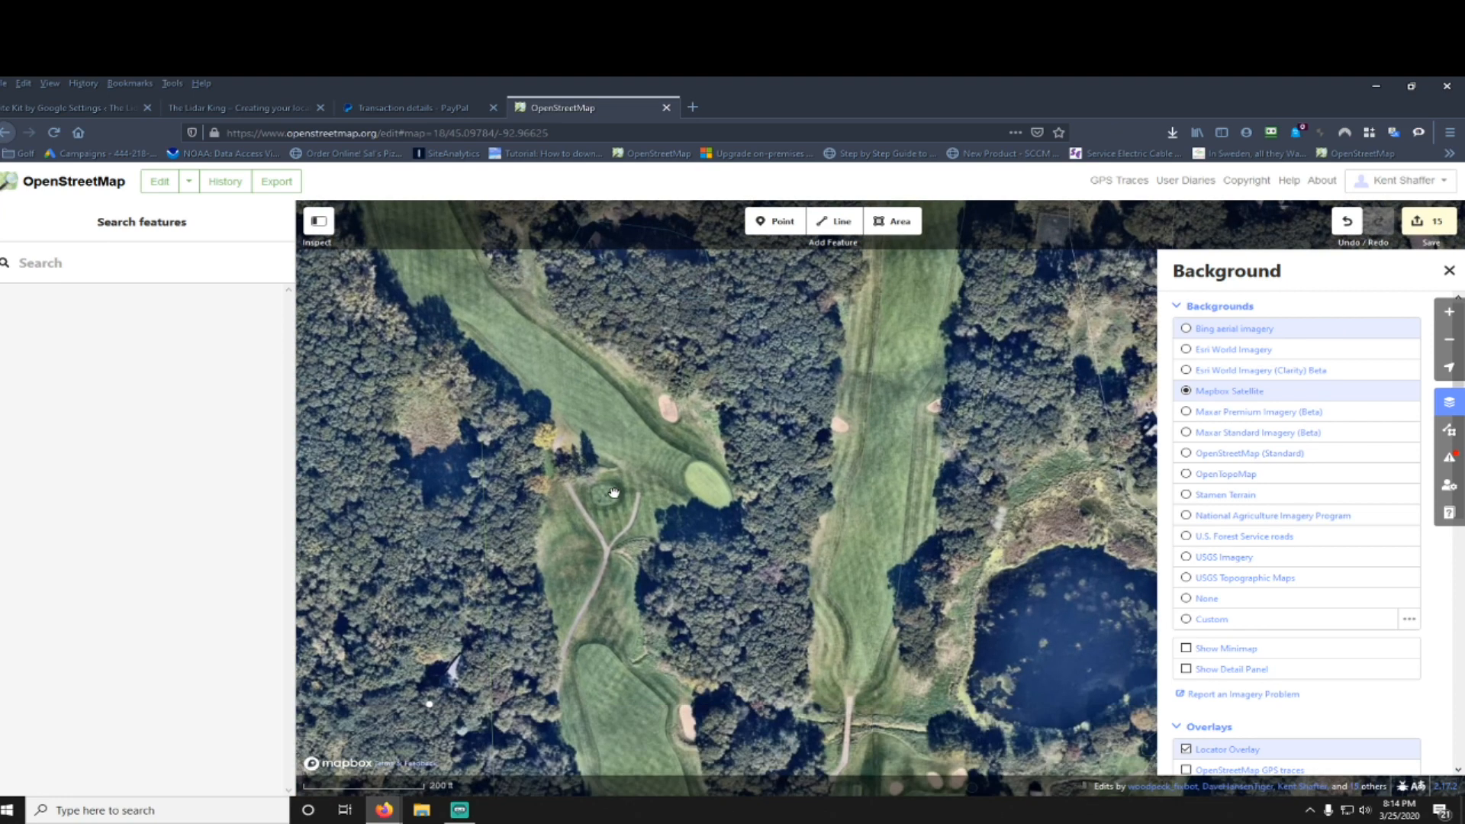
pyautogui.moveTo(625, 597); pyautogui.dragTo(611, 350)
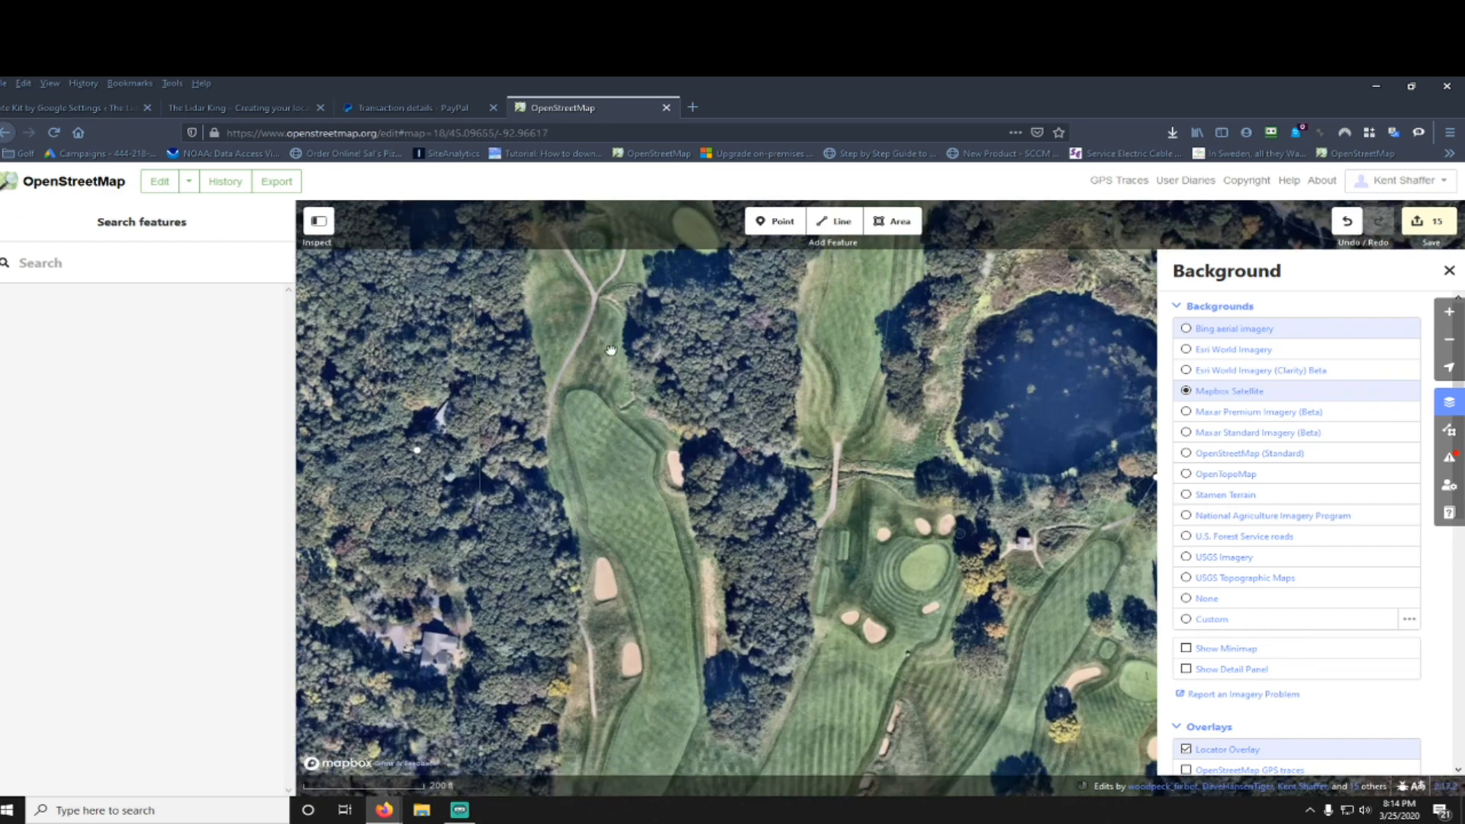
pyautogui.moveTo(631, 477); pyautogui.dragTo(582, 374)
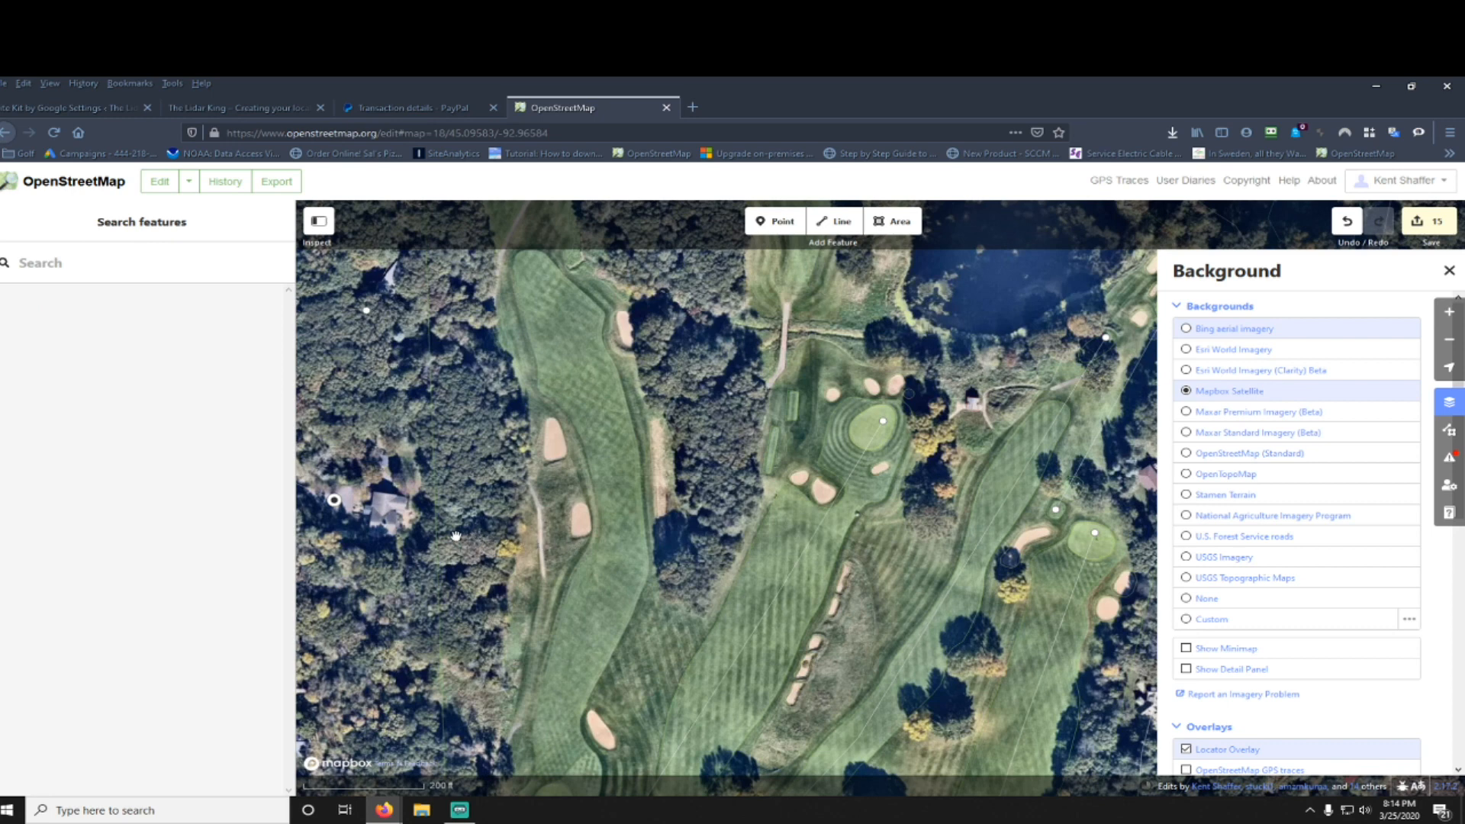
pyautogui.moveTo(379, 523); pyautogui.dragTo(495, 547)
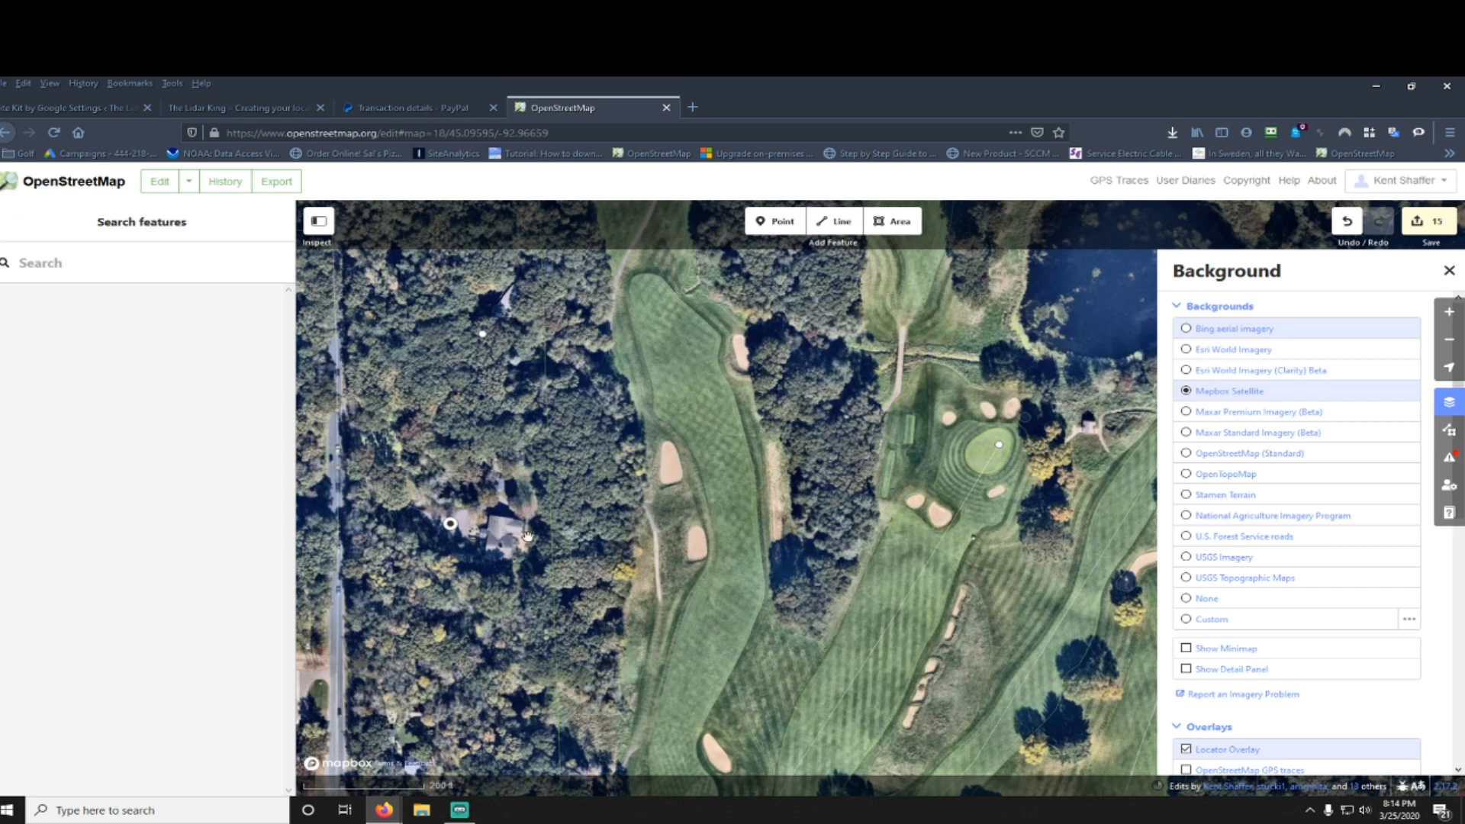
# Step: Trace the row of long buildings south of the main road as one rectangular area and classify it as Office
pyautogui.moveTo(499, 548); pyautogui.dragTo(437, 467)
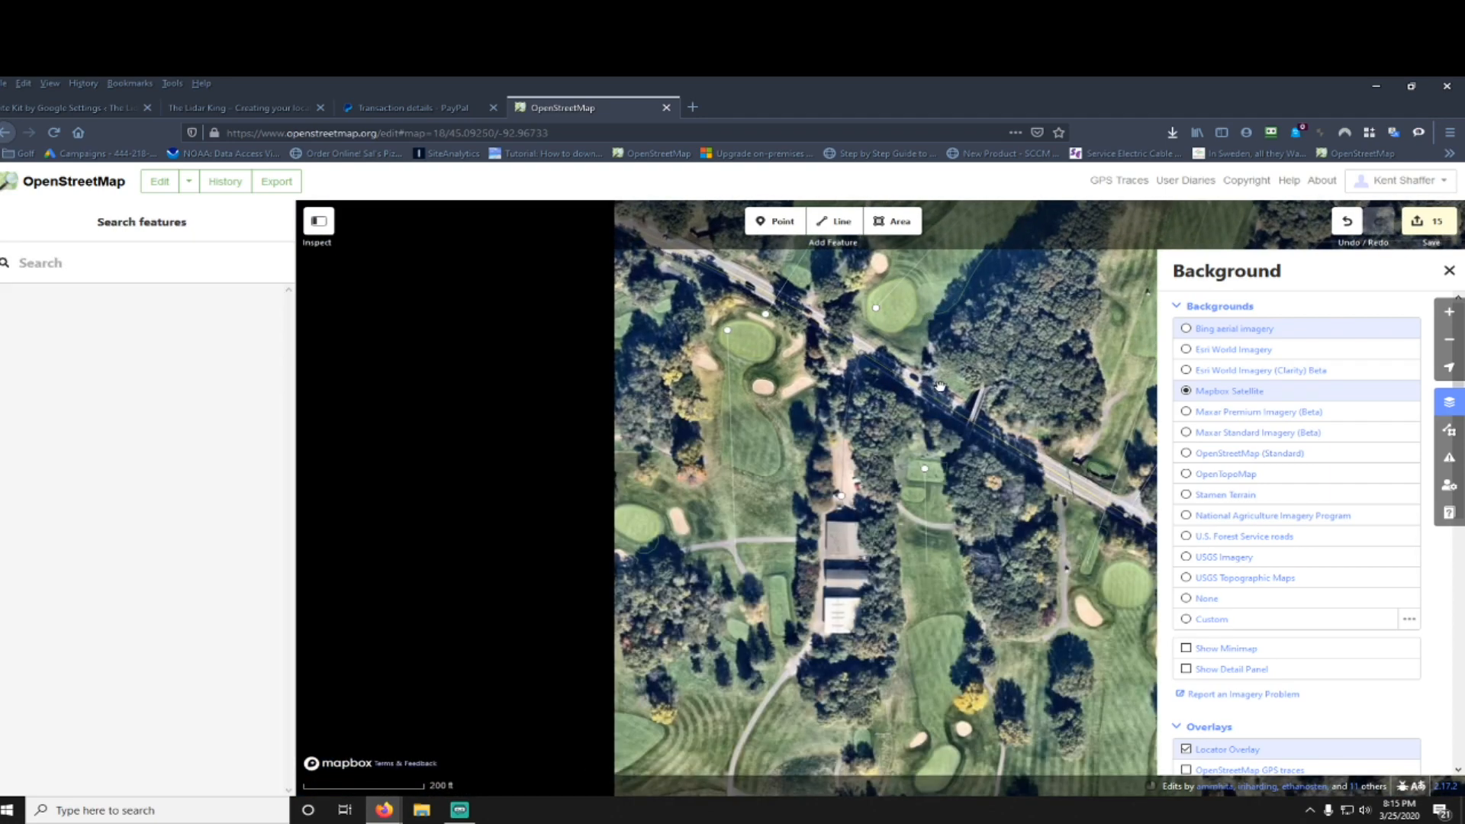
pyautogui.moveTo(850, 581); pyautogui.dragTo(629, 458)
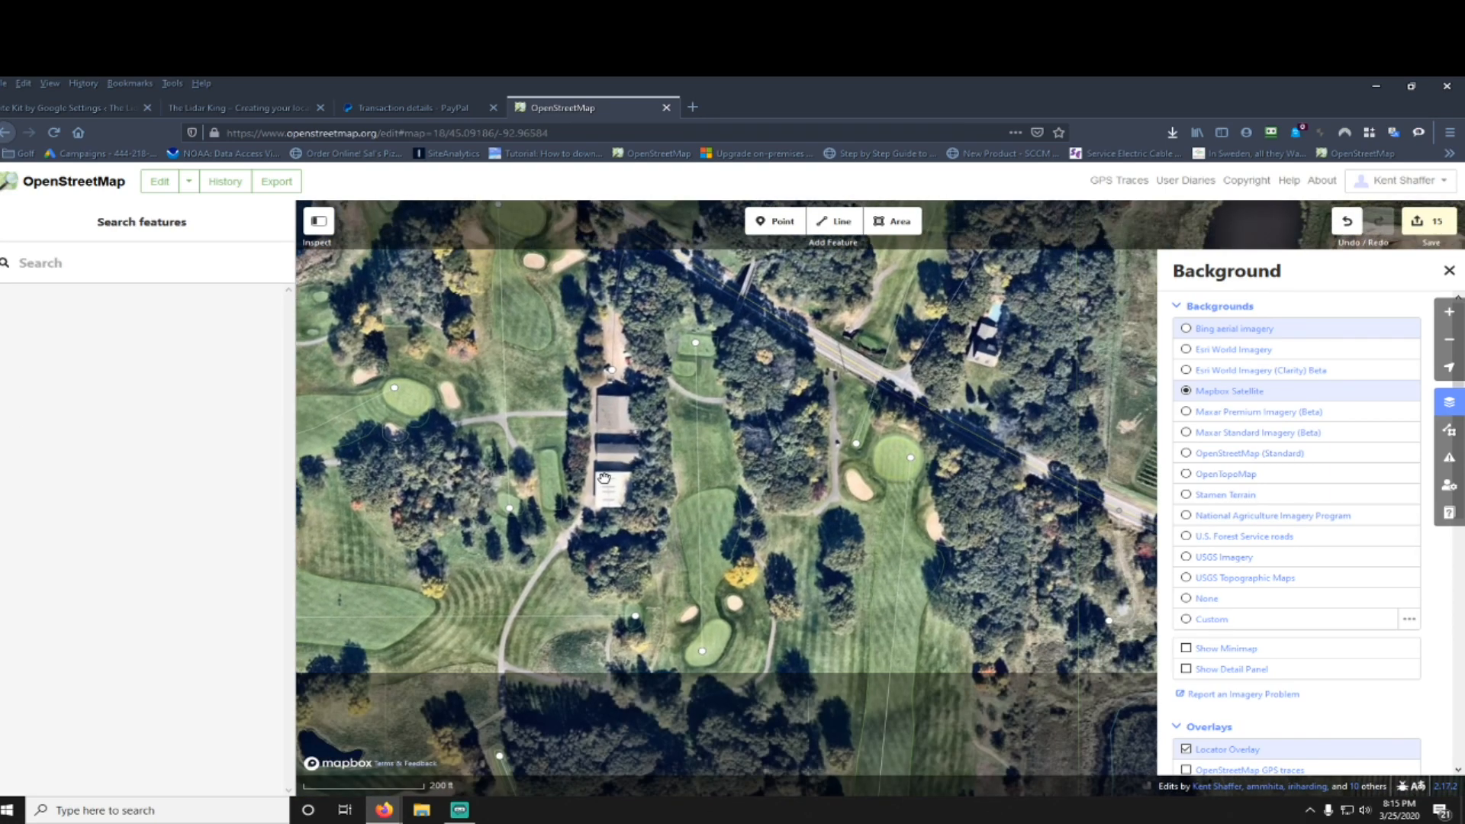
pyautogui.scroll(5, 628, 459)
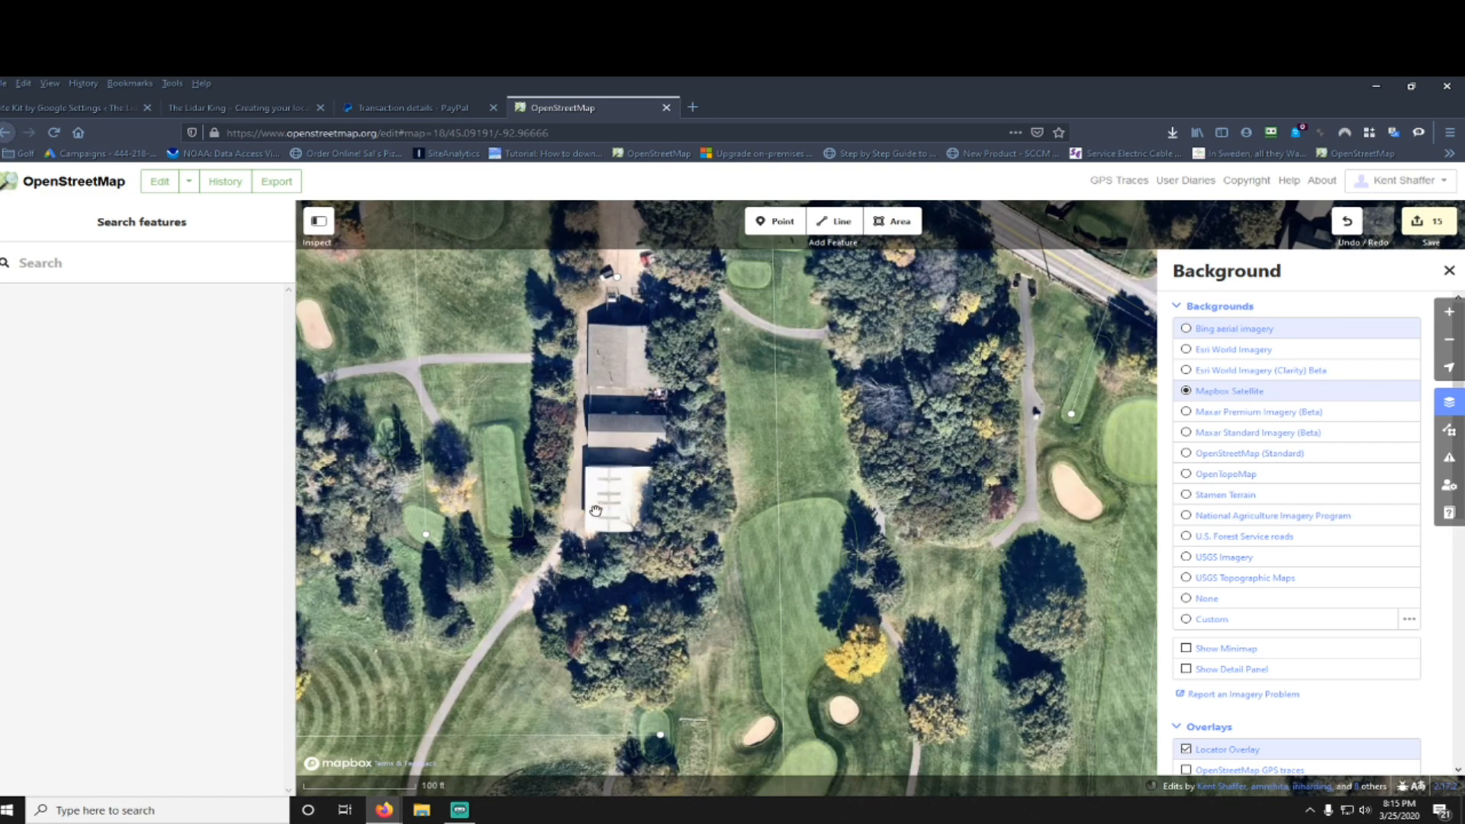
pyautogui.scroll(-5, 607, 466)
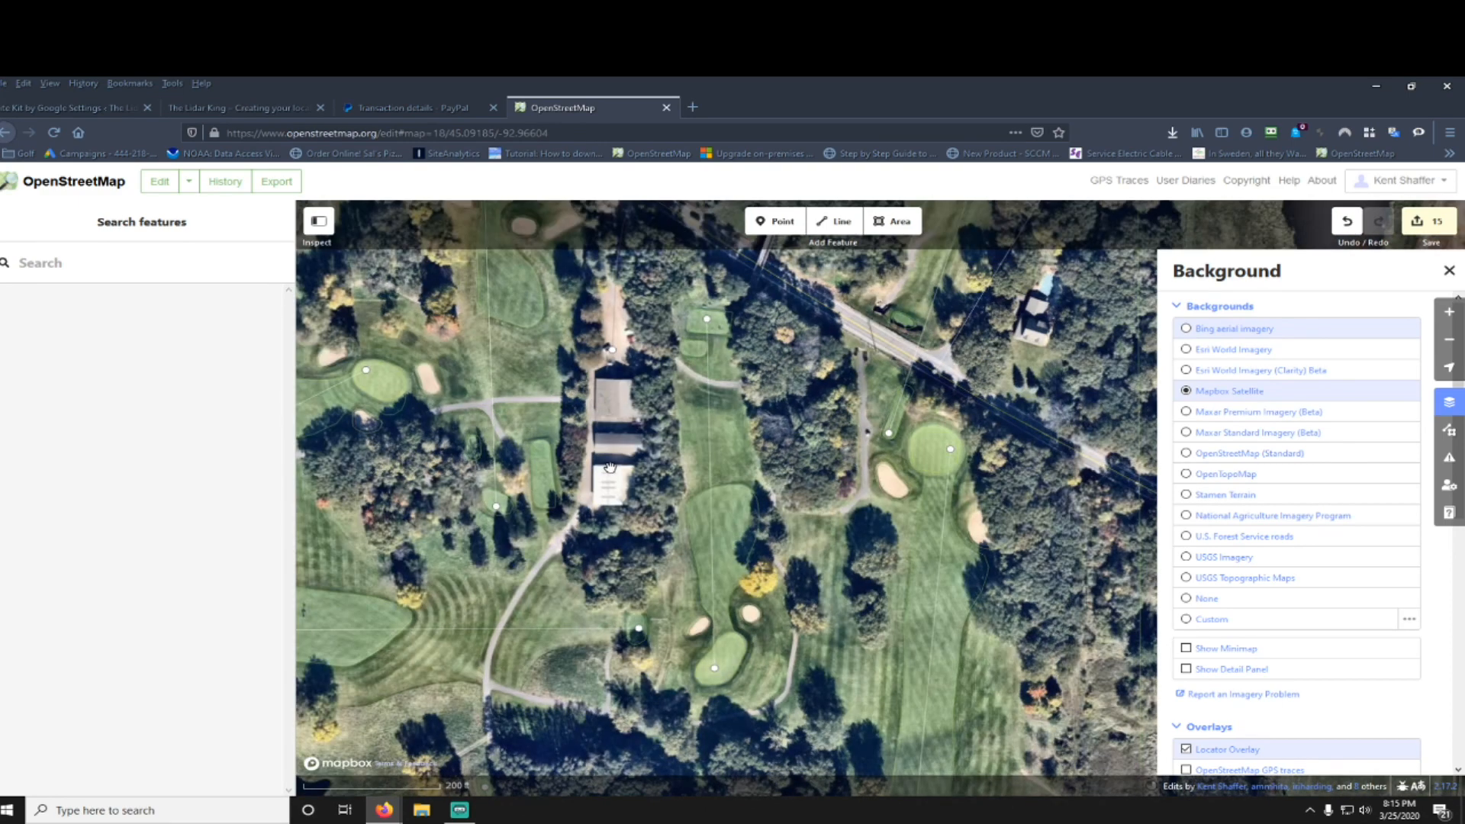
pyautogui.moveTo(607, 467); pyautogui.dragTo(645, 517)
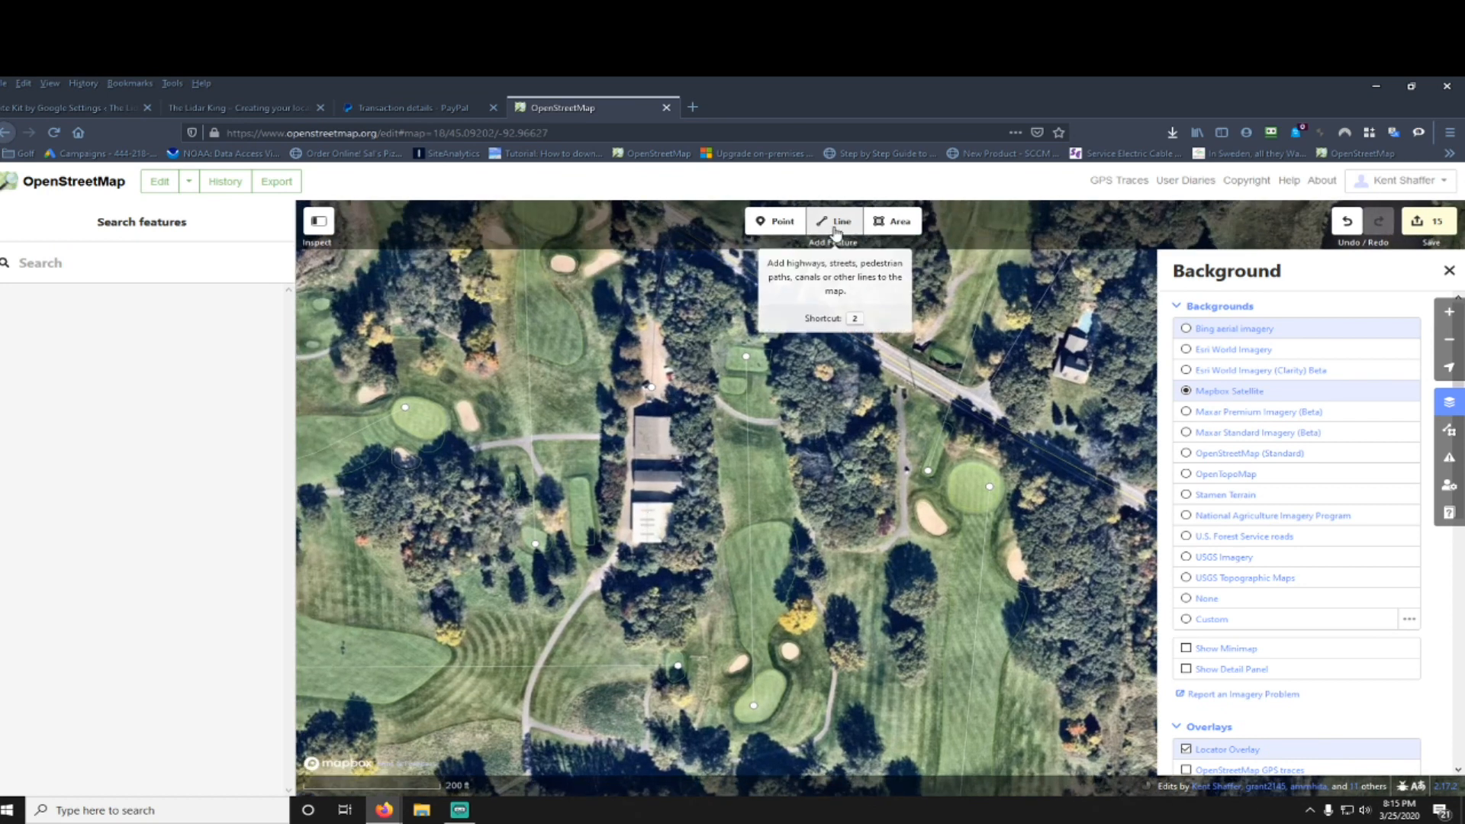
pyautogui.click(893, 221)
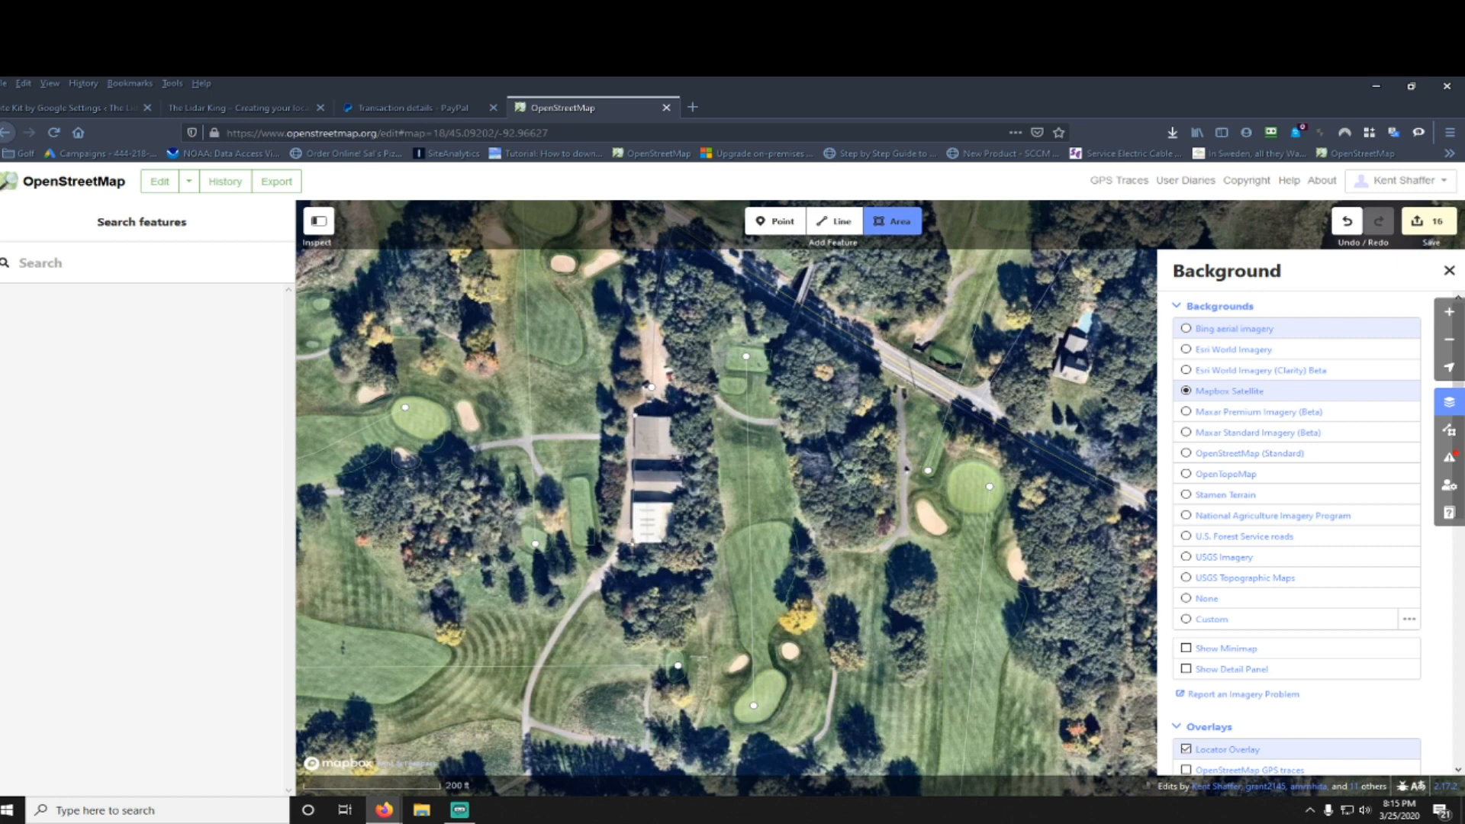
pyautogui.click(684, 406)
pyautogui.press('Return')
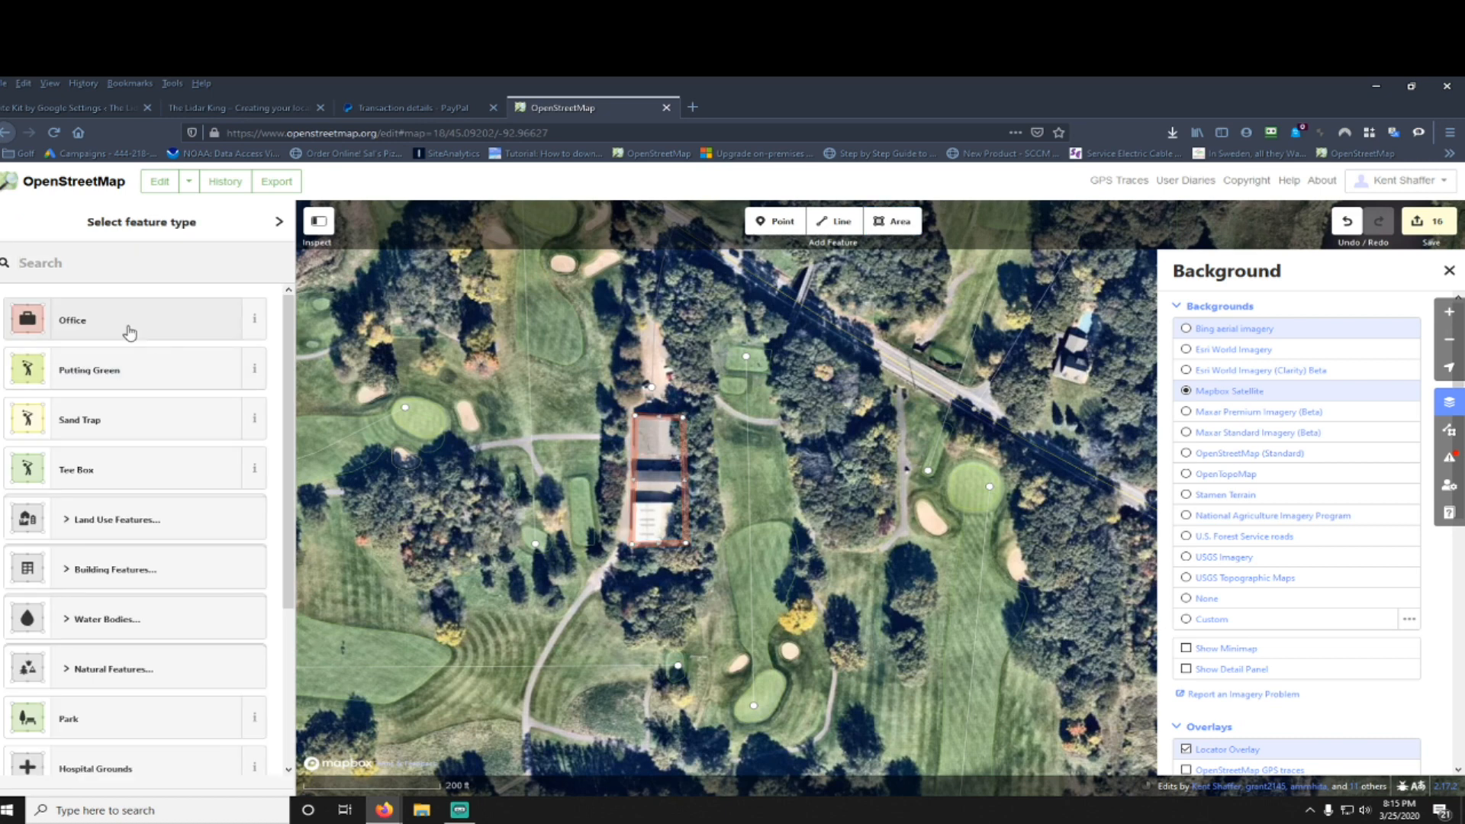
pyautogui.click(130, 327)
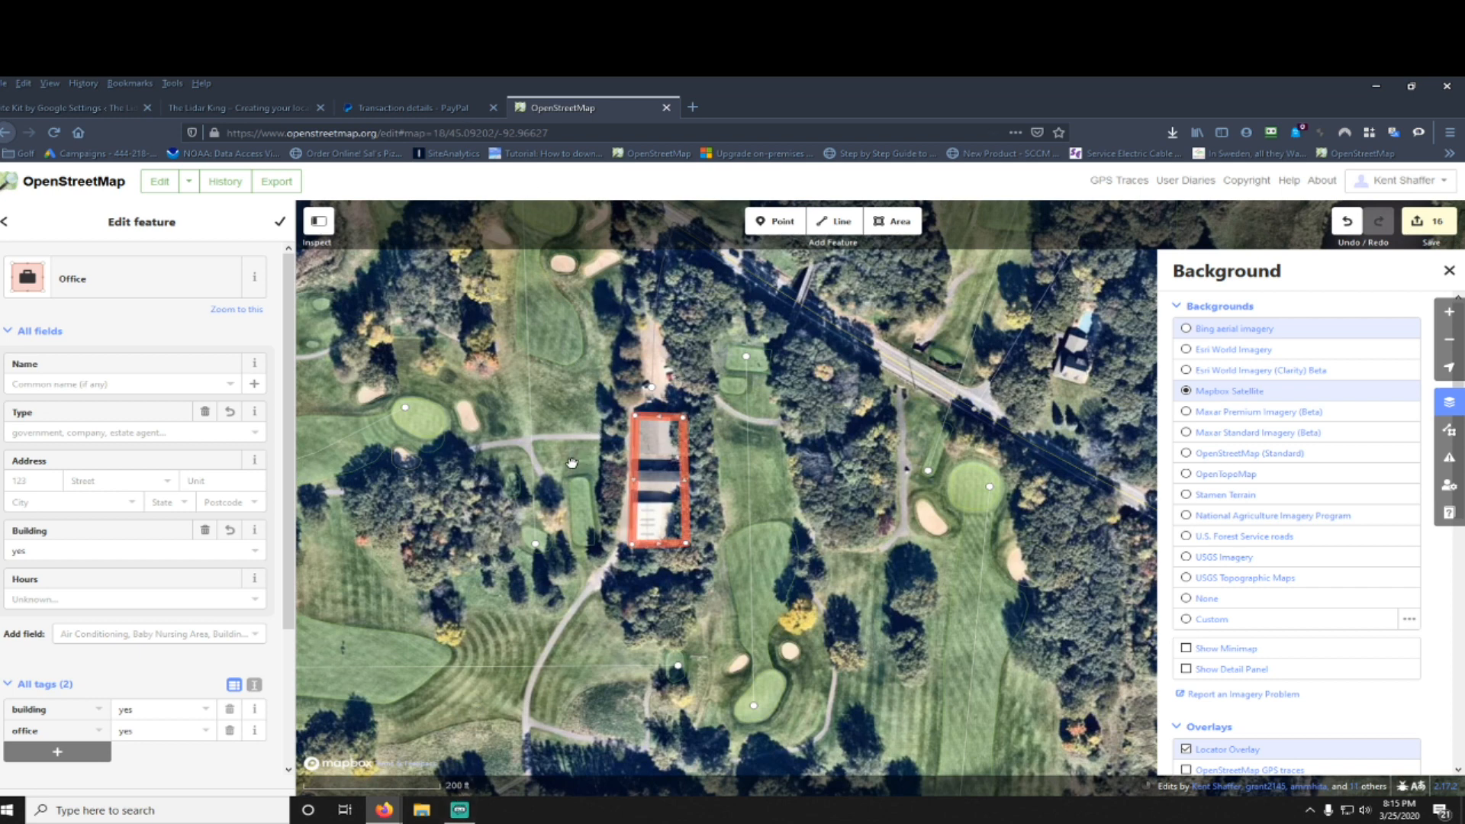
# Step: Examine the greens and bunkers around the traced buildings, then the fairways northeast across the main road
pyautogui.moveTo(630, 425); pyautogui.dragTo(745, 474)
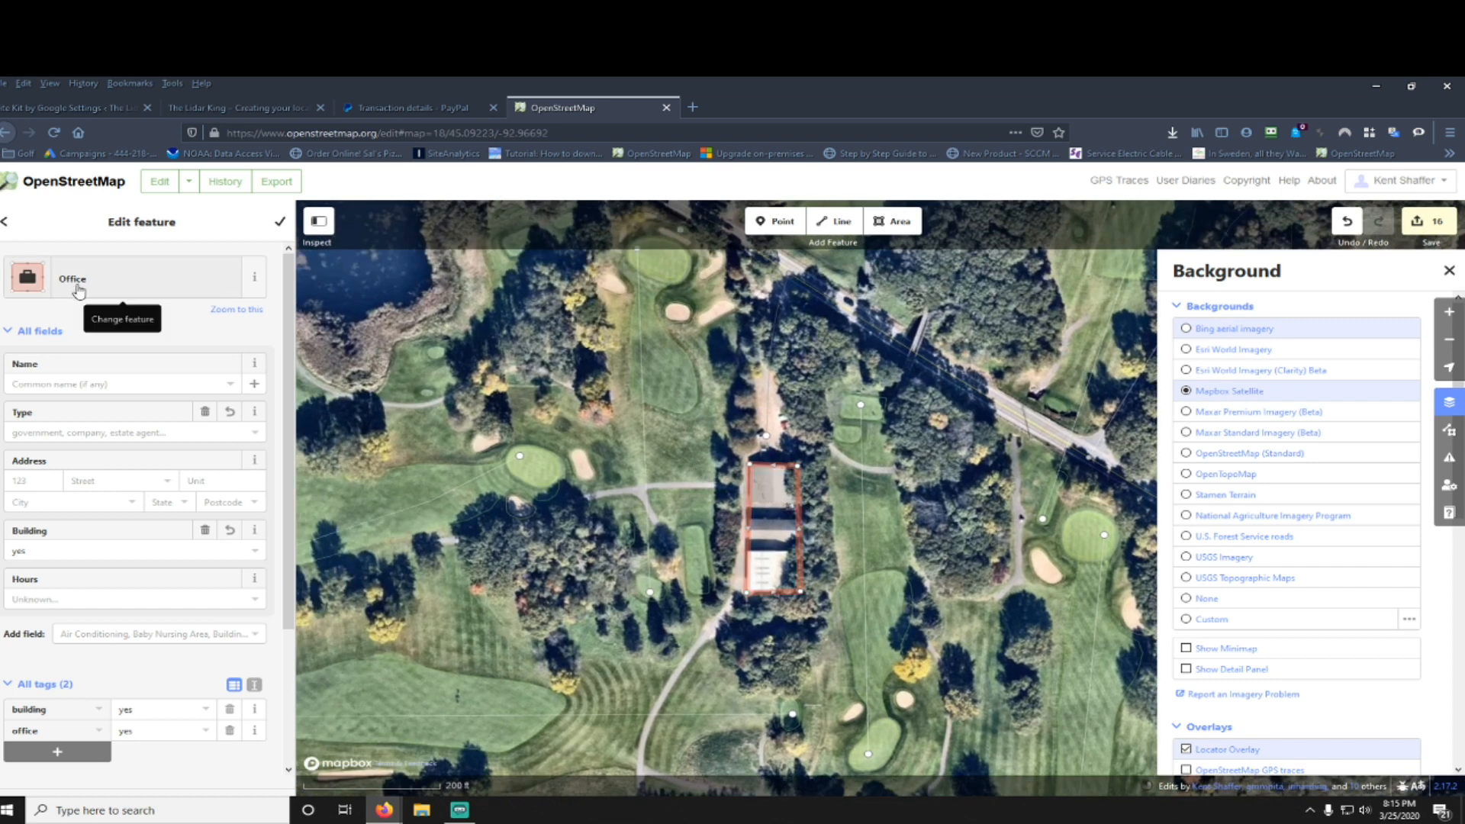
pyautogui.moveTo(680, 454); pyautogui.dragTo(985, 623)
pyautogui.moveTo(717, 526); pyautogui.dragTo(611, 591)
pyautogui.moveTo(933, 604); pyautogui.dragTo(826, 418)
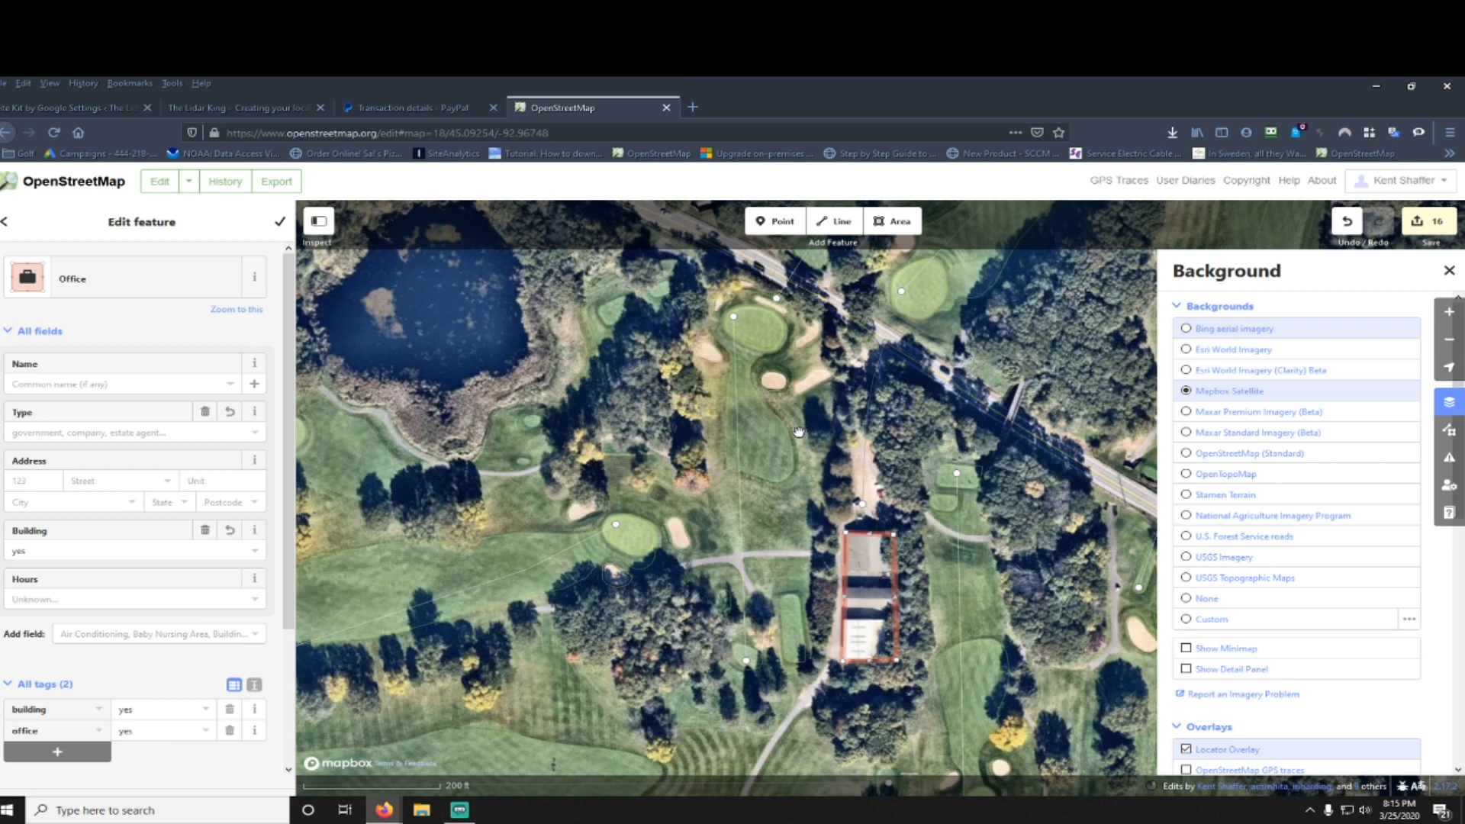
pyautogui.moveTo(817, 352); pyautogui.dragTo(743, 455)
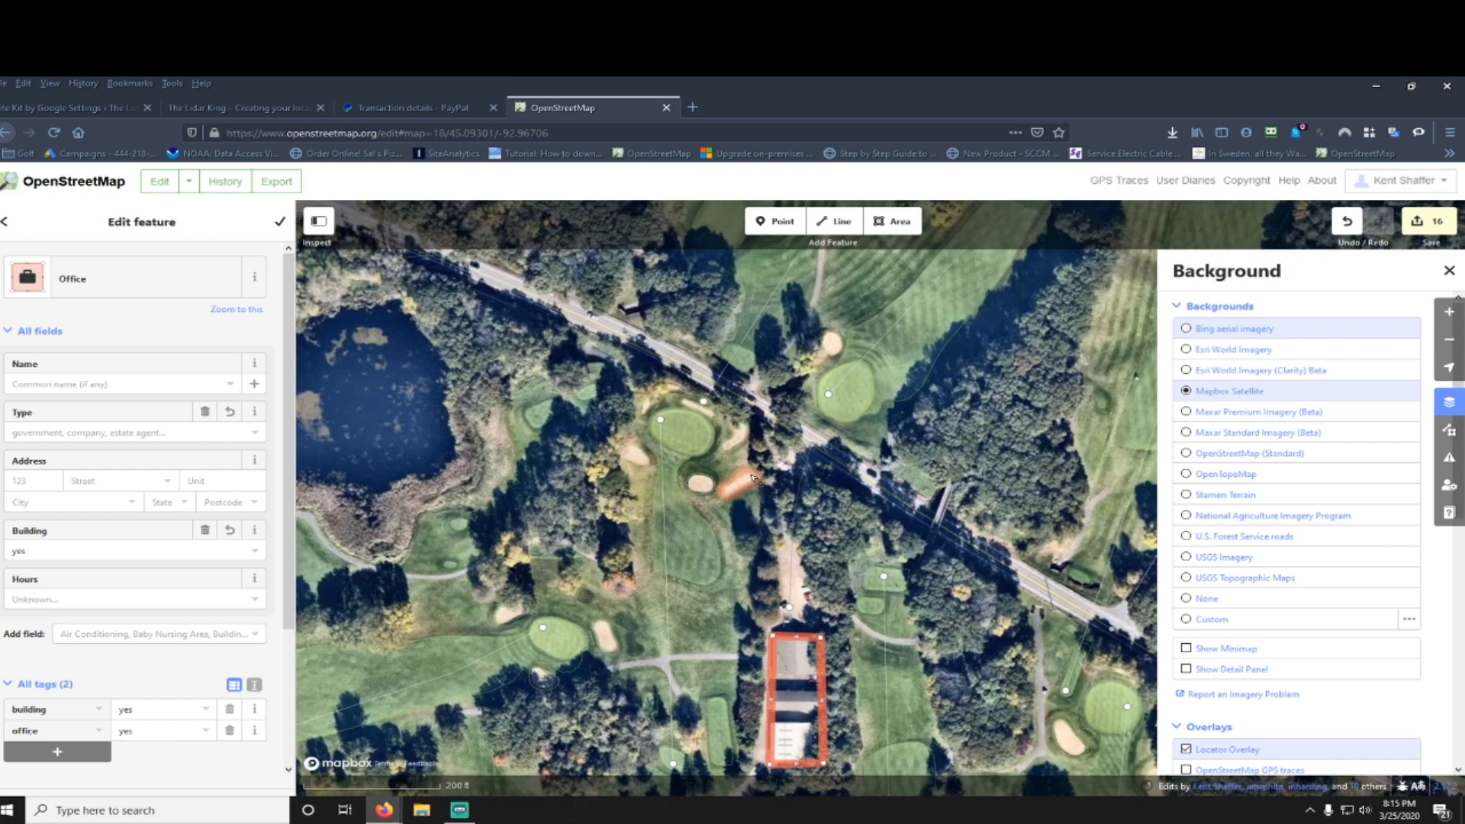
pyautogui.moveTo(790, 616); pyautogui.dragTo(702, 505)
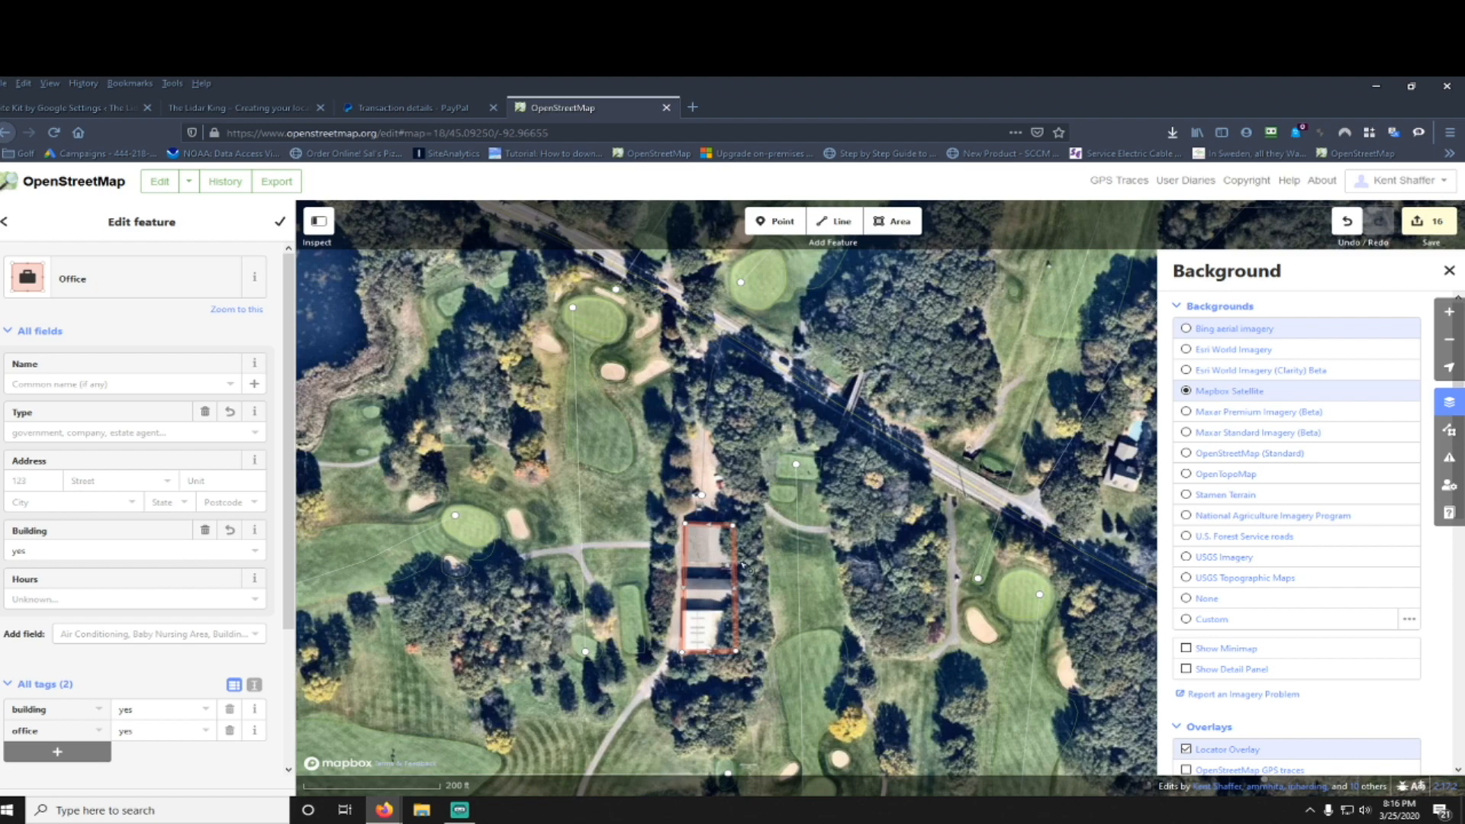
pyautogui.press('Up')
pyautogui.press('Right')
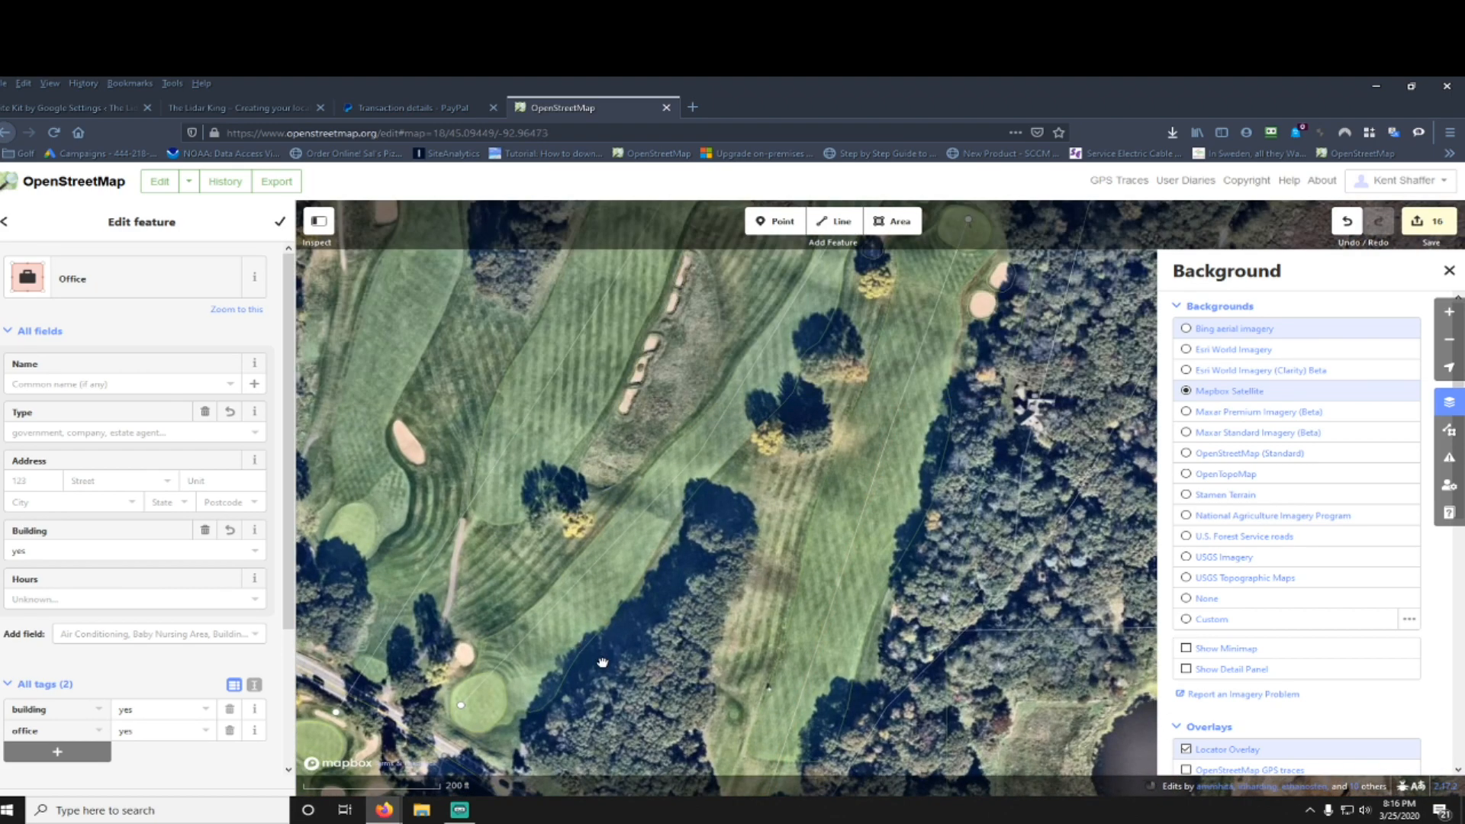
# Step: Trace the shoreline of the pond south of the main road, west of the long buildings, as a closed area
pyautogui.scroll(-2, 609, 669)
pyautogui.moveTo(565, 596); pyautogui.dragTo(1184, 360)
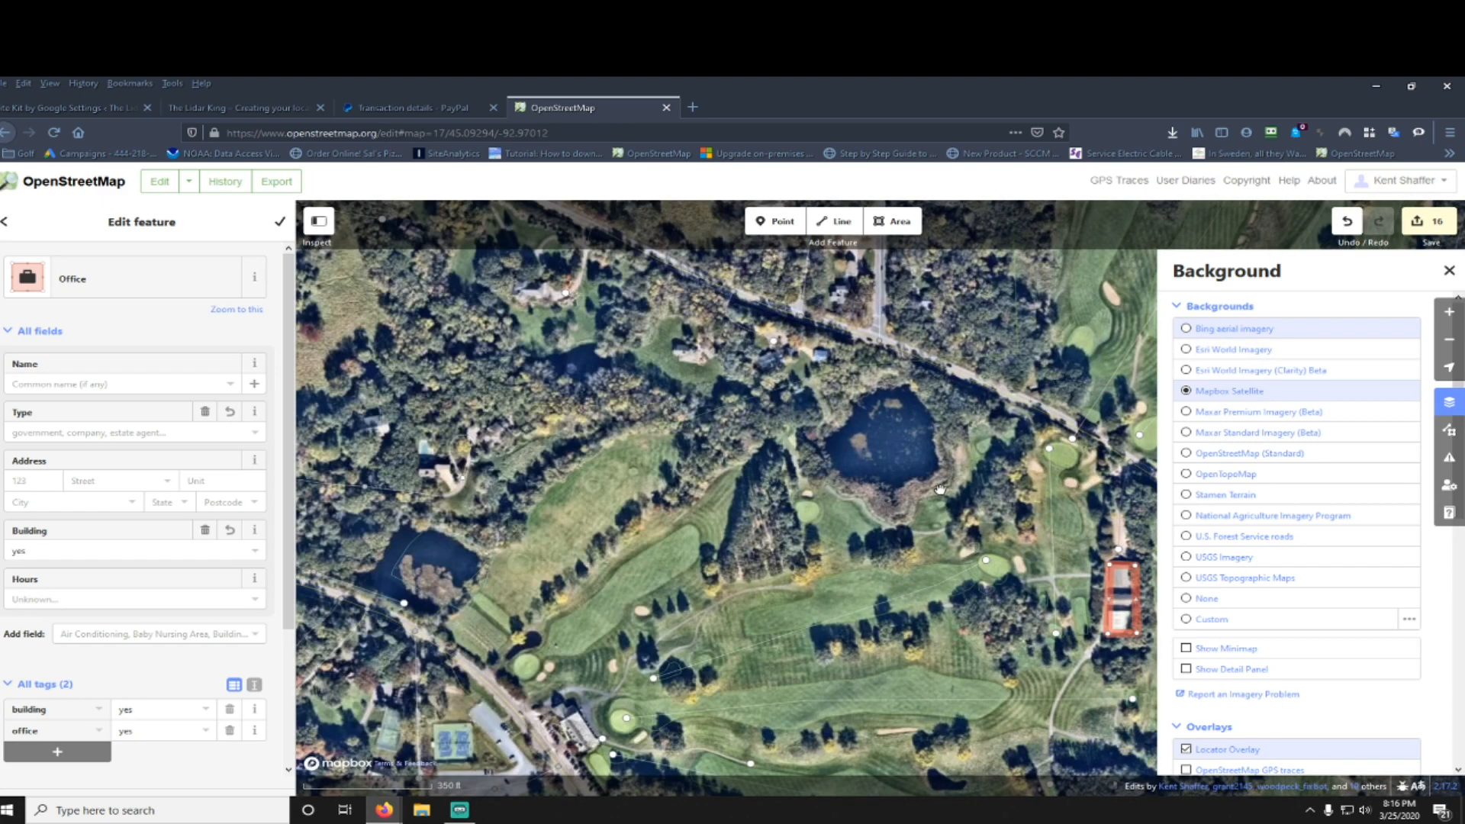
pyautogui.moveTo(918, 492); pyautogui.dragTo(861, 544)
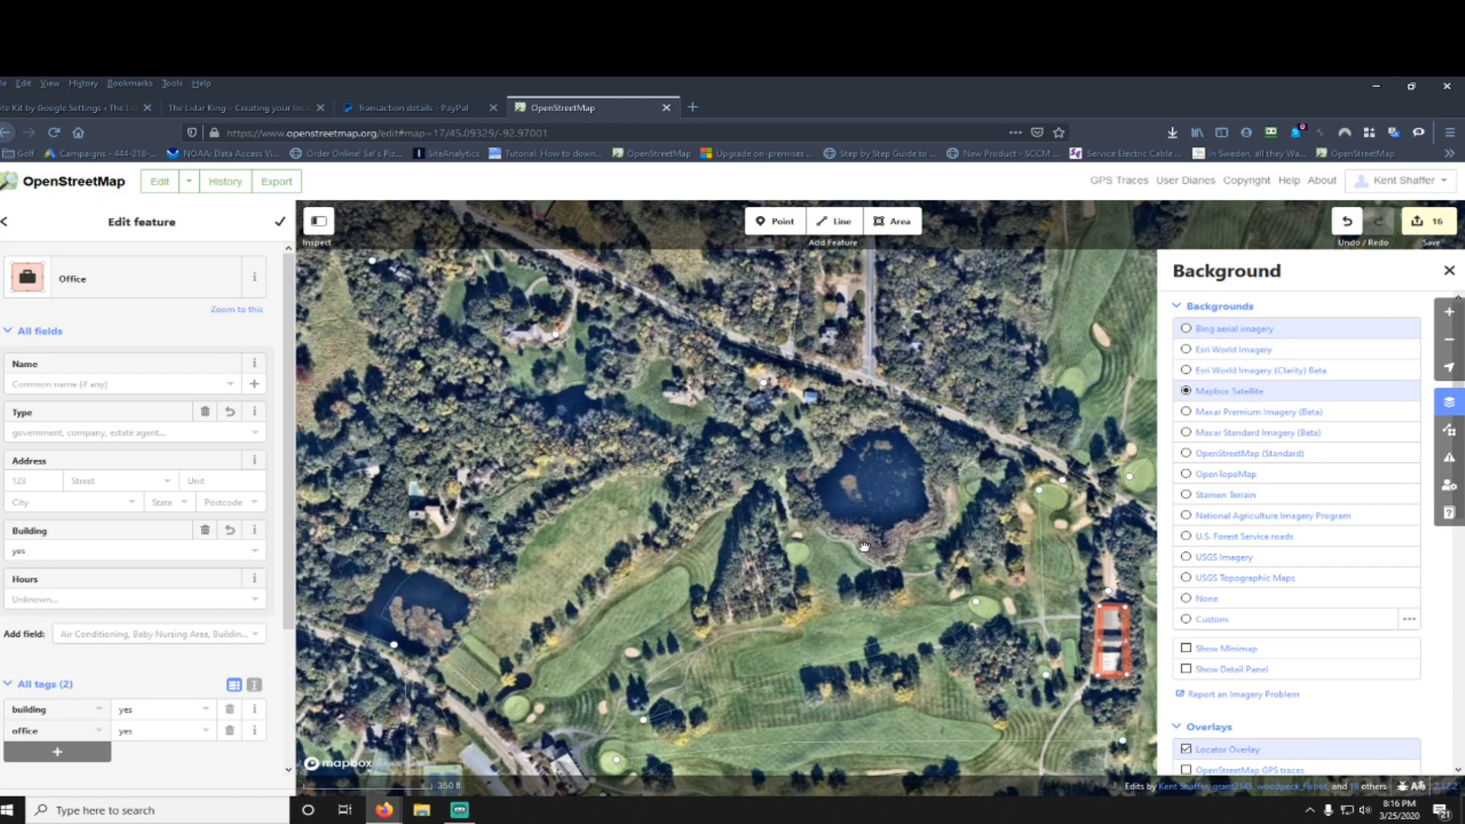
pyautogui.scroll(2, 865, 540)
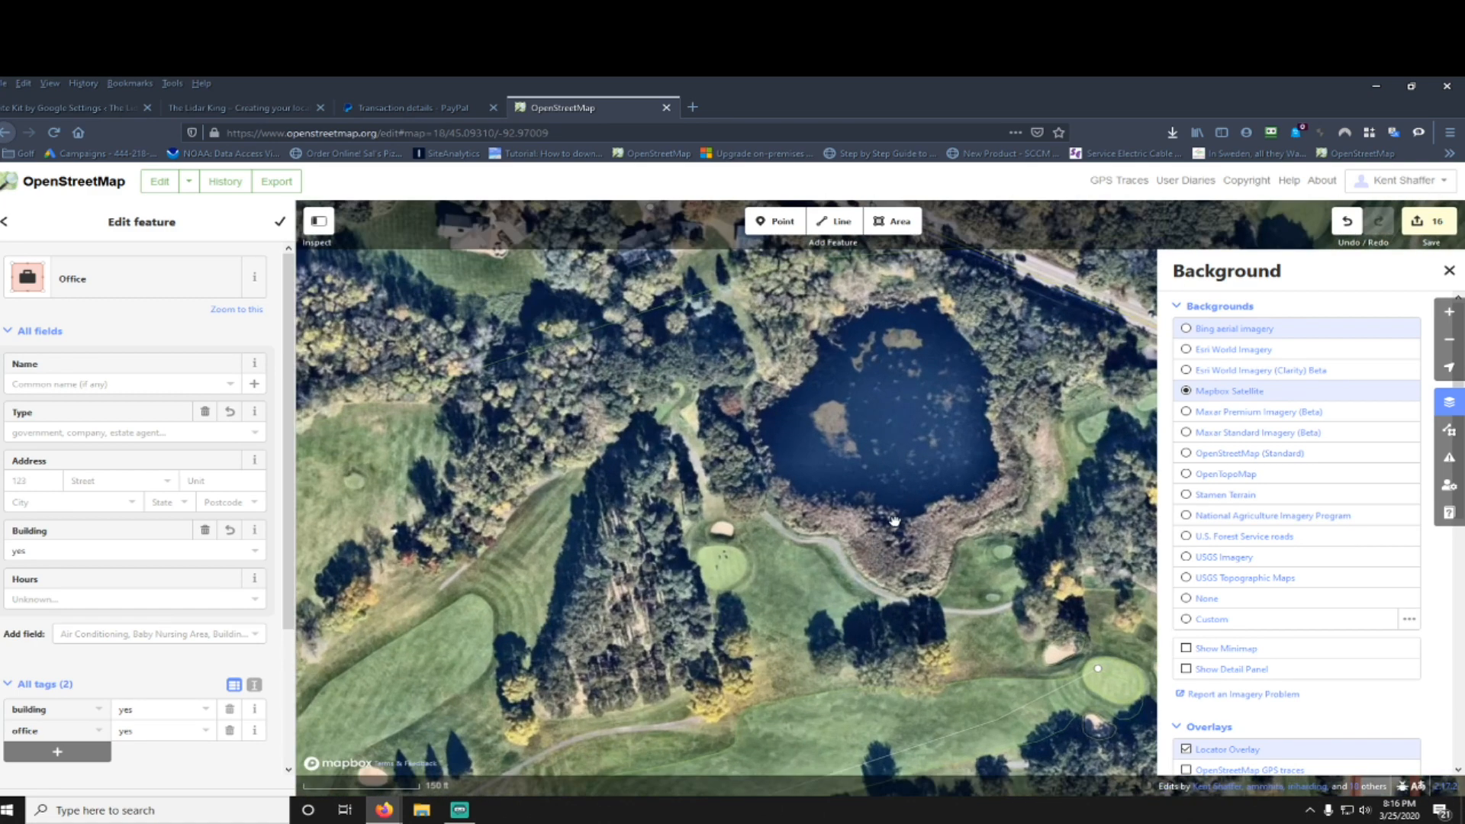
pyautogui.click(900, 223)
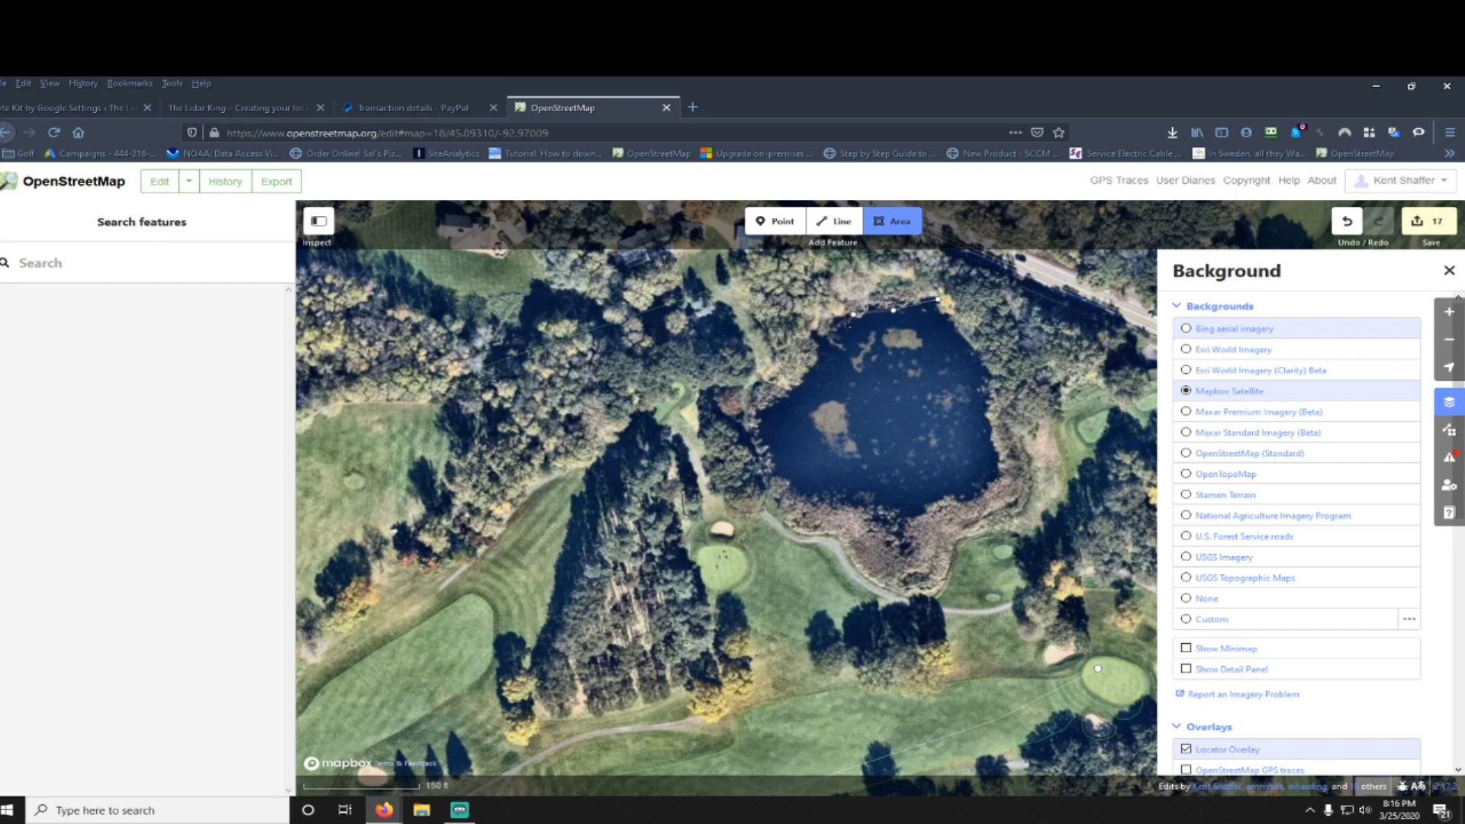
pyautogui.click(819, 349)
pyautogui.click(799, 379)
pyautogui.click(782, 396)
pyautogui.click(757, 421)
pyautogui.click(767, 453)
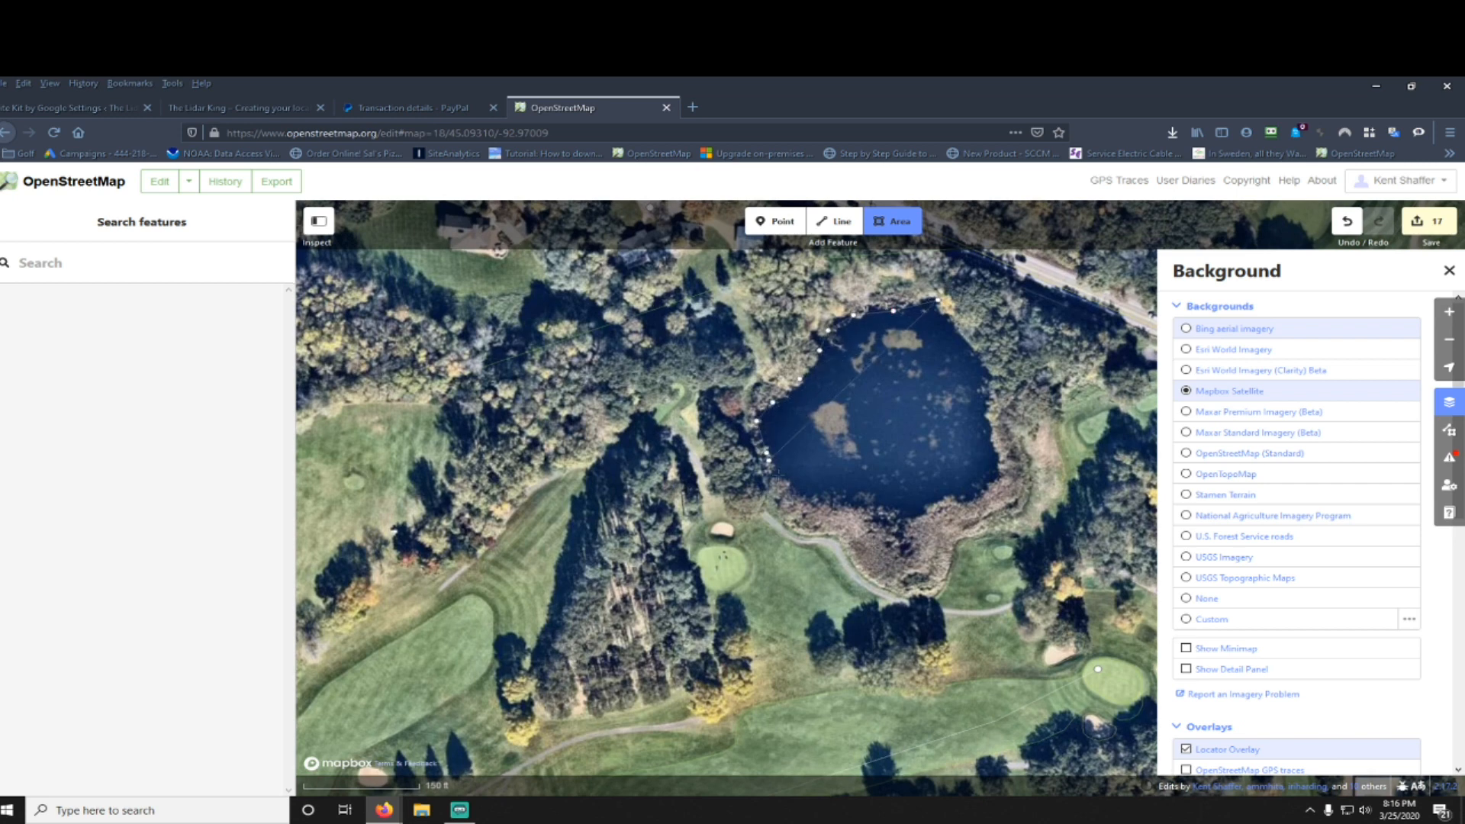
pyautogui.click(779, 480)
pyautogui.click(804, 506)
pyautogui.click(860, 514)
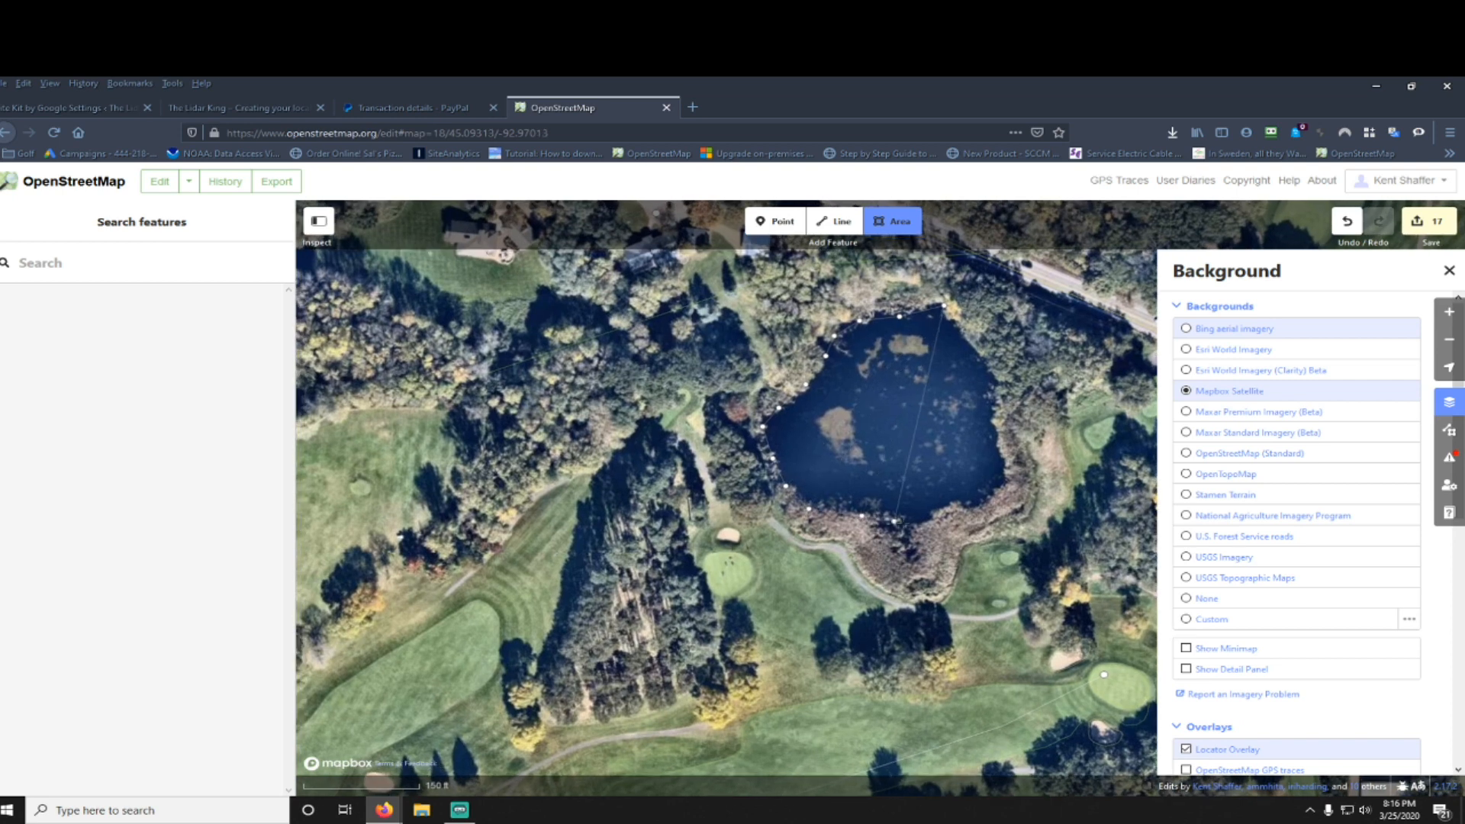
pyautogui.click(905, 521)
pyautogui.click(943, 522)
pyautogui.click(976, 505)
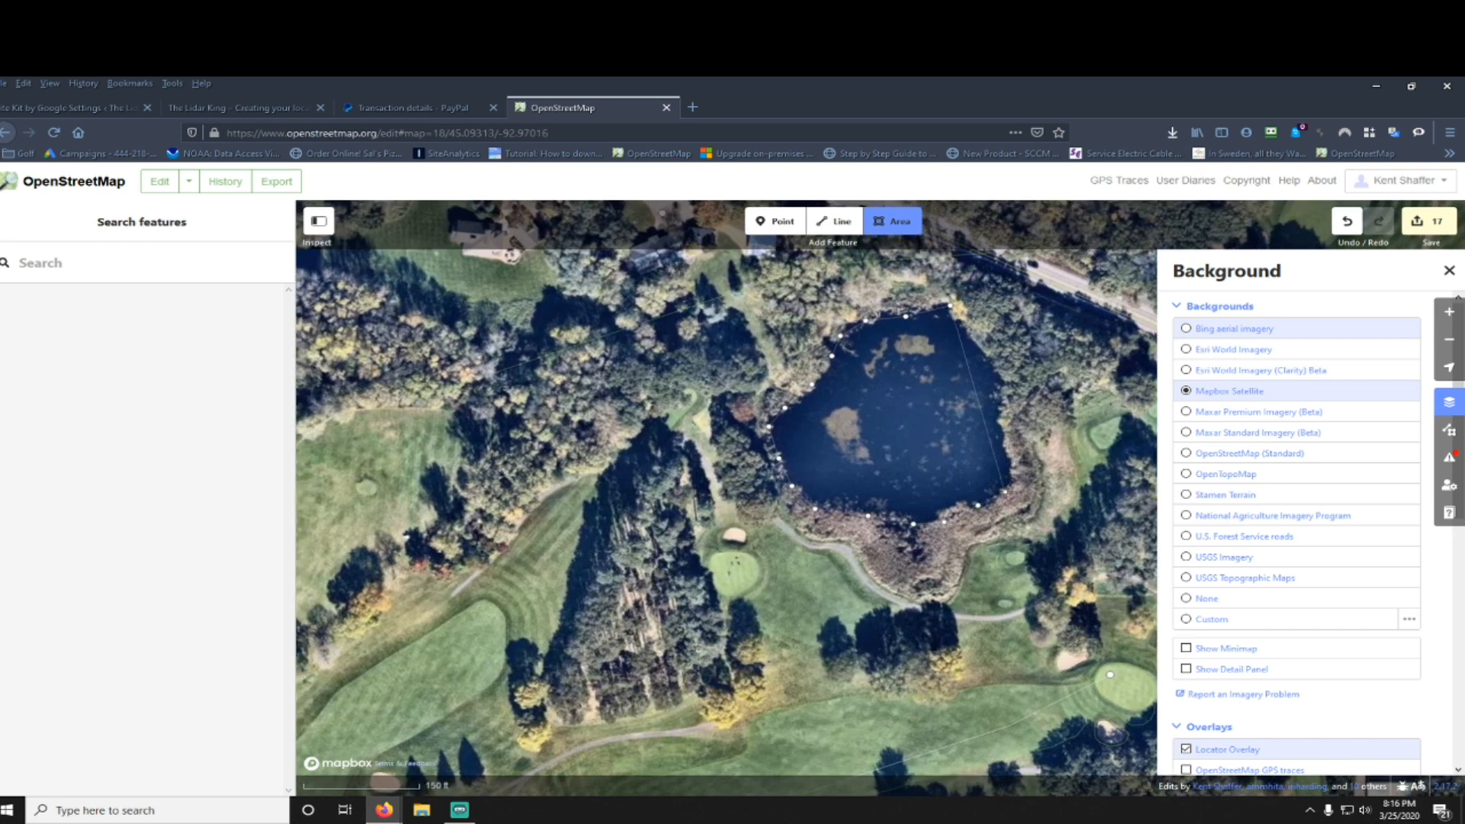
pyautogui.click(1003, 491)
pyautogui.click(1002, 433)
pyautogui.click(1002, 404)
pyautogui.click(995, 373)
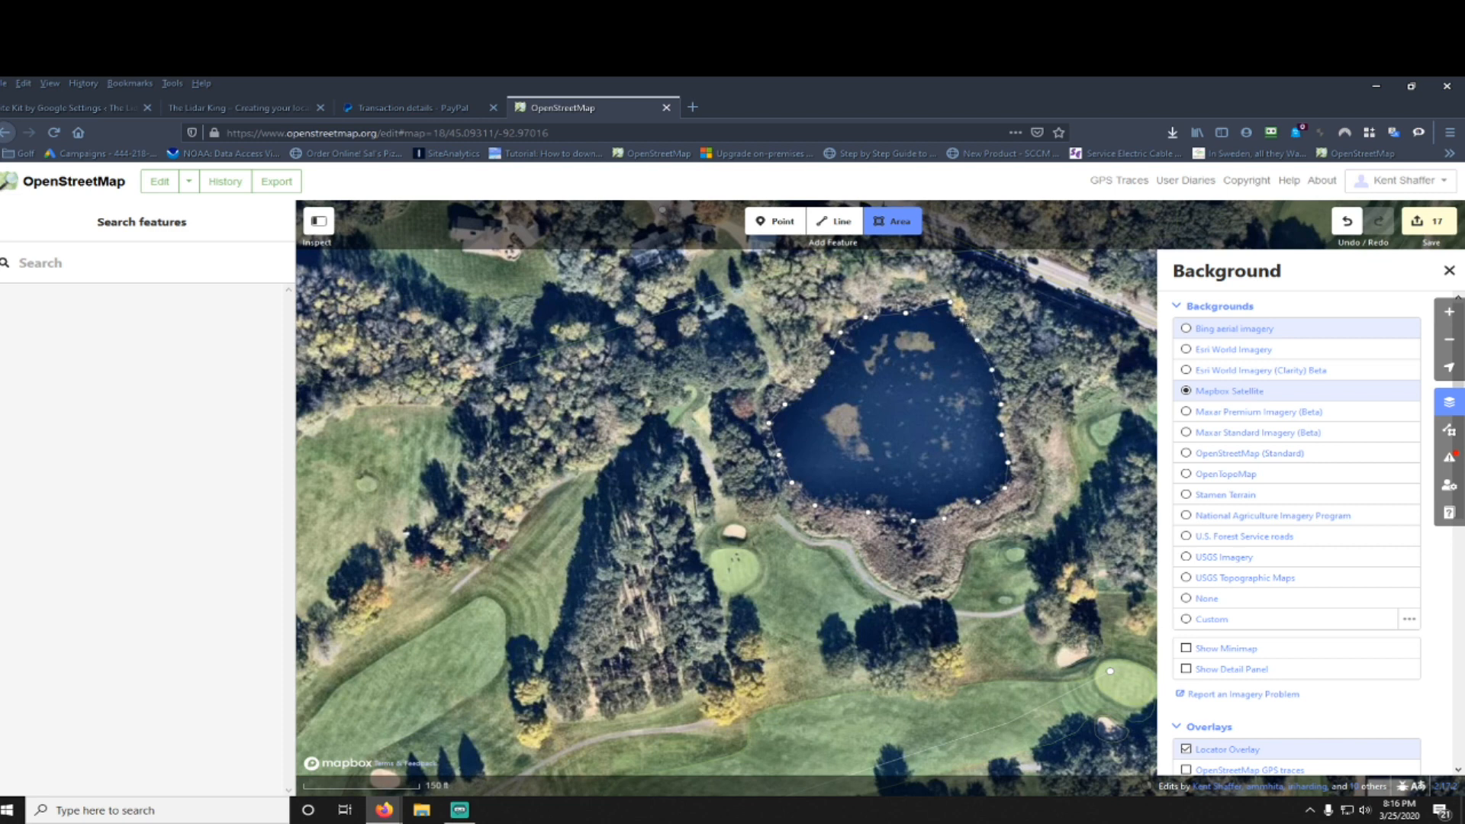
pyautogui.click(963, 321)
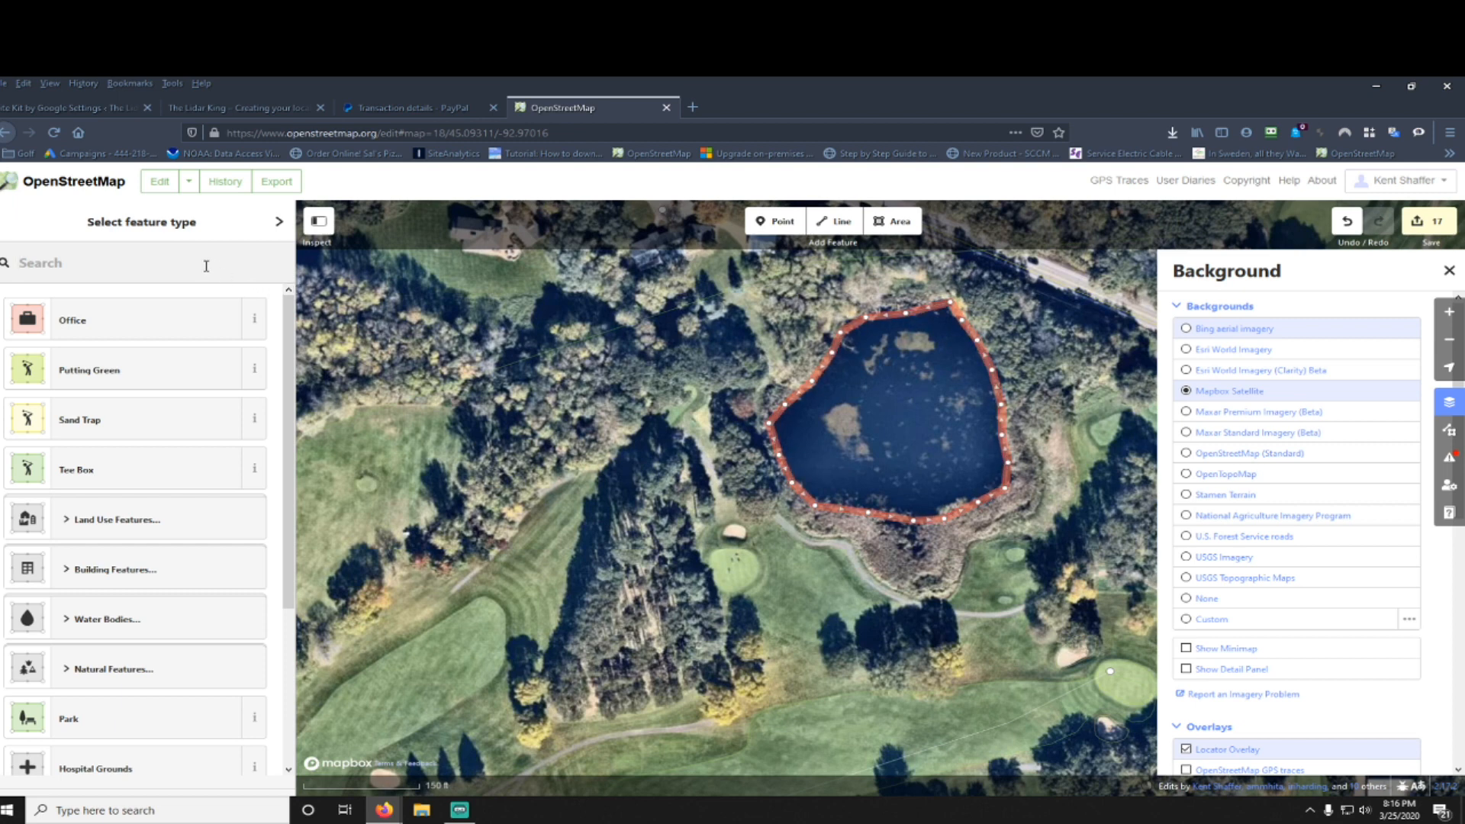
# Step: Search the feature types for "water ha" and classify the traced pond as Lateral Water Hazard
pyautogui.write('wa')
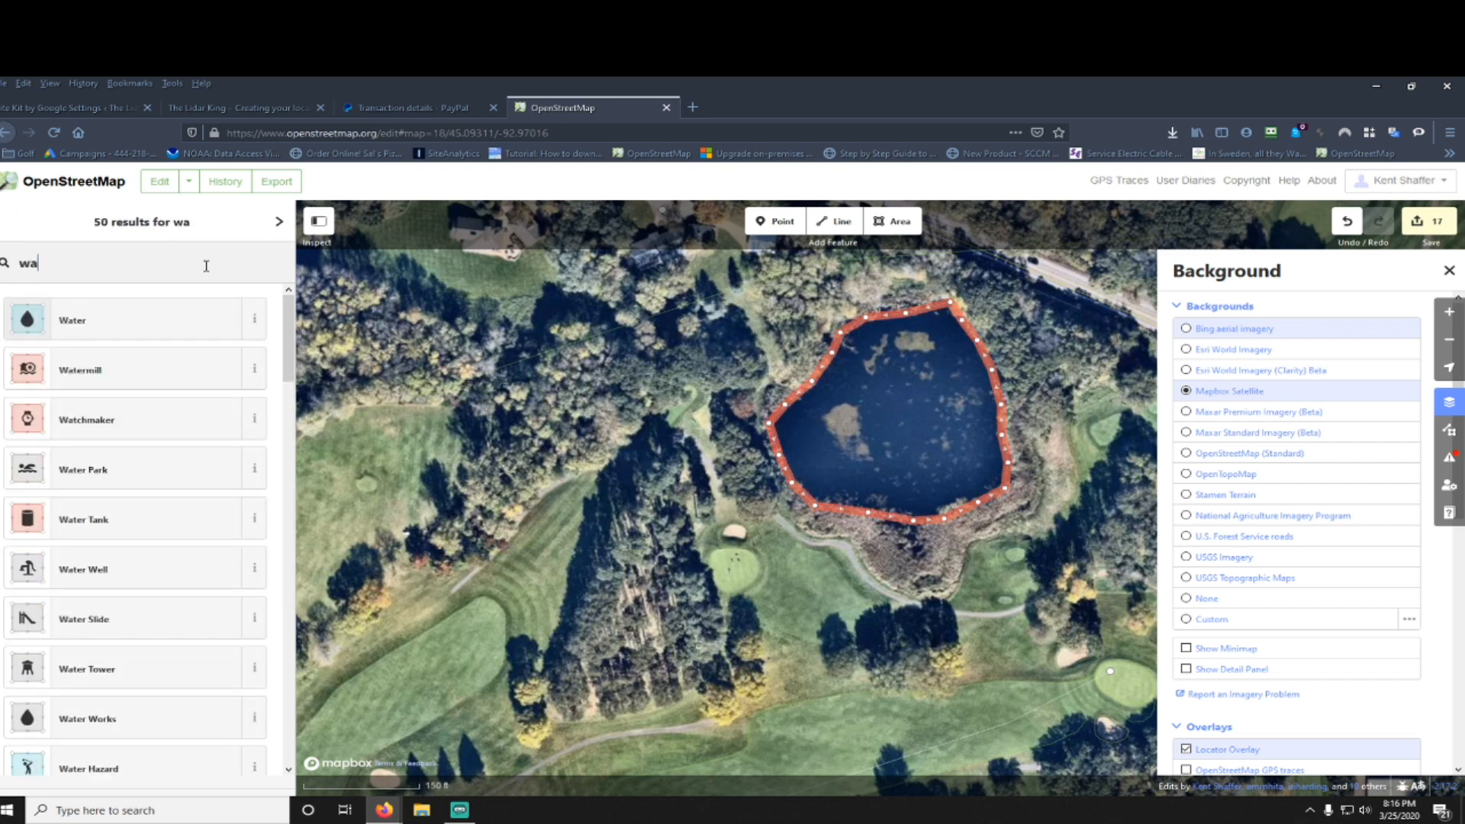
pyautogui.write('ter ha')
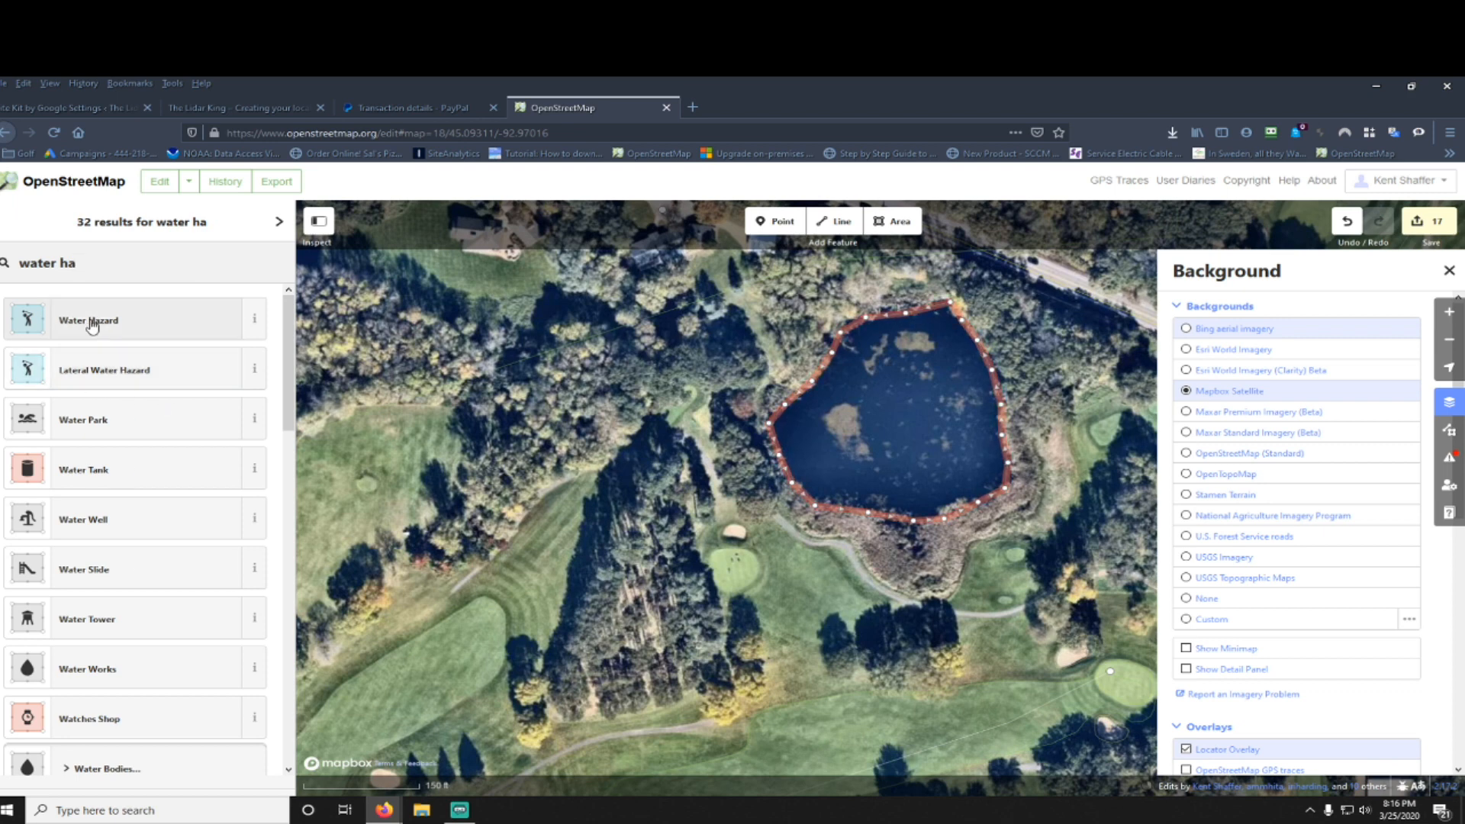
pyautogui.click(88, 373)
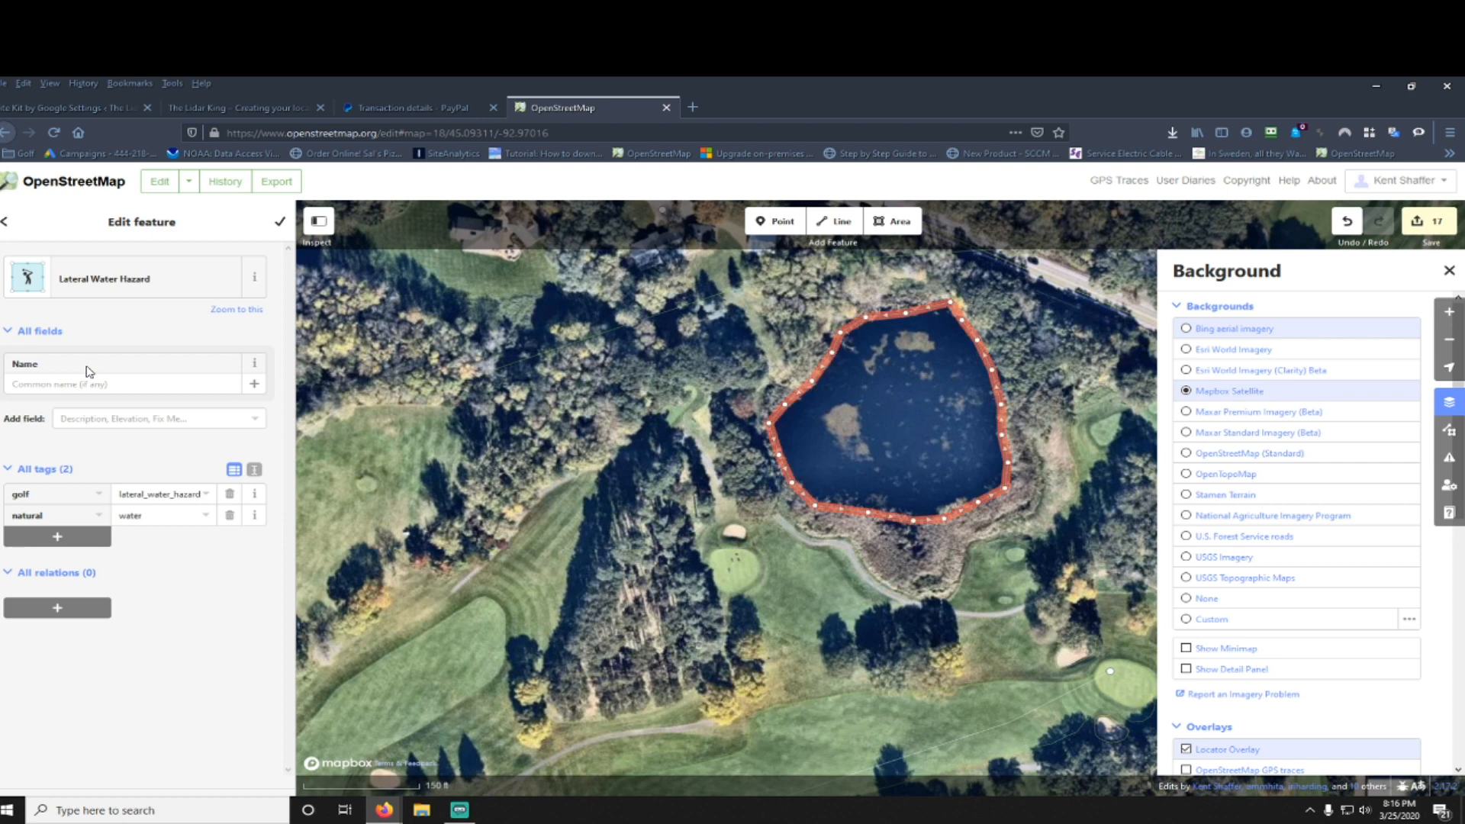
# Step: Examine the course around the traced pond and clubhouse, and inspect the tags of the small mapped pond beside the southern fairway
pyautogui.moveTo(870, 405); pyautogui.dragTo(775, 387)
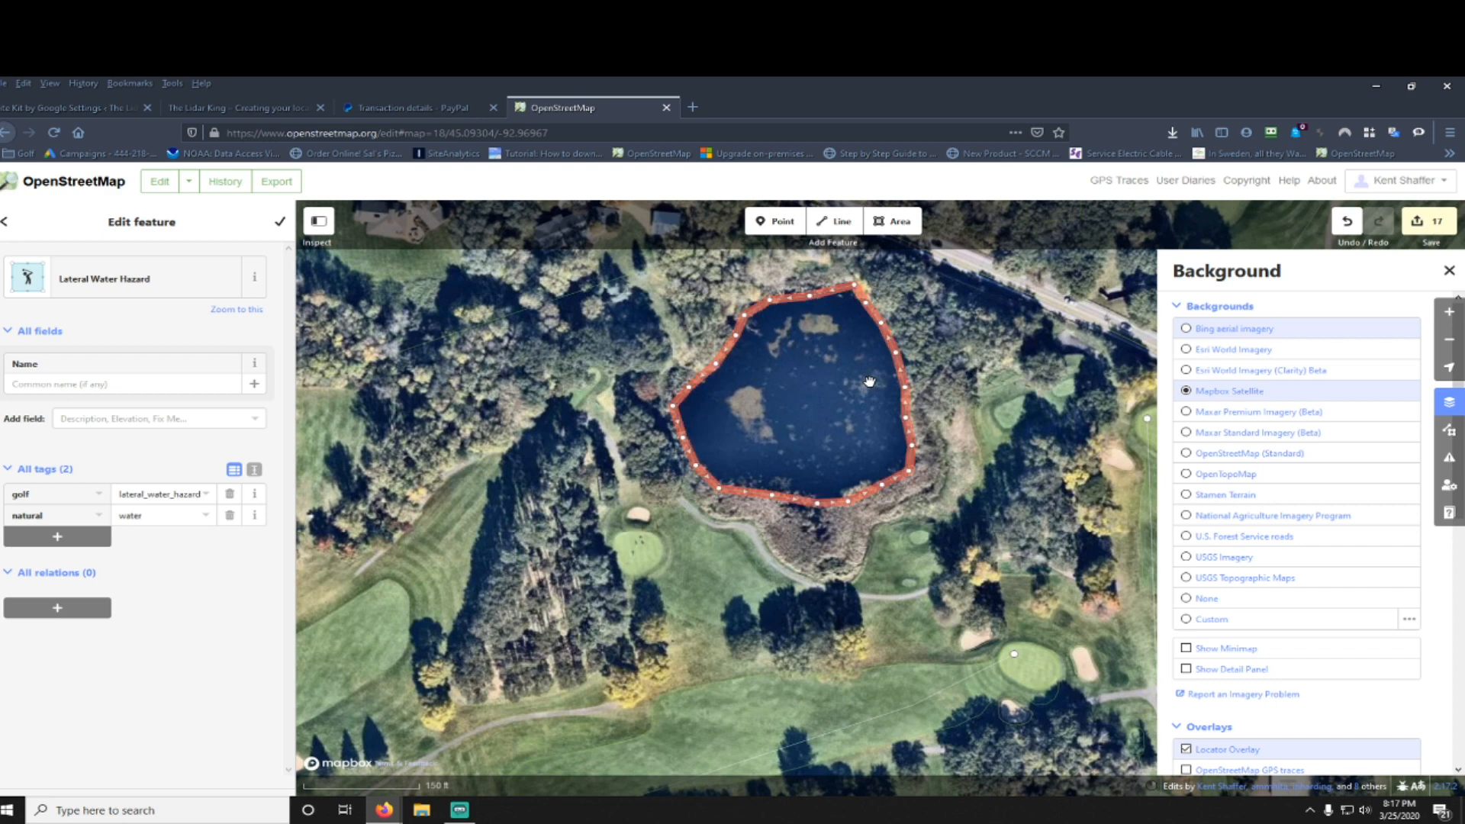
pyautogui.moveTo(749, 412); pyautogui.dragTo(881, 338)
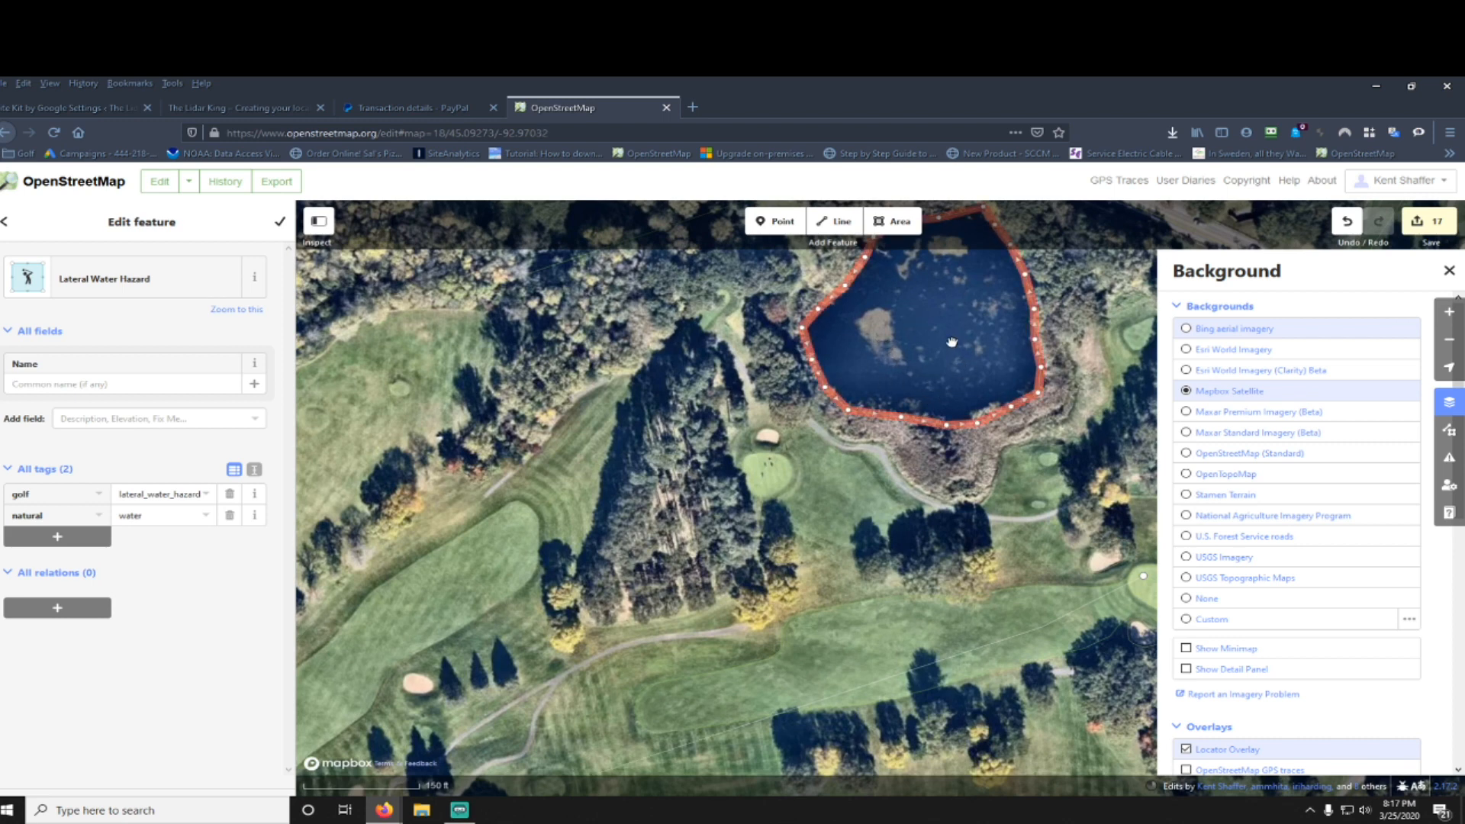
pyautogui.moveTo(950, 343); pyautogui.dragTo(824, 377)
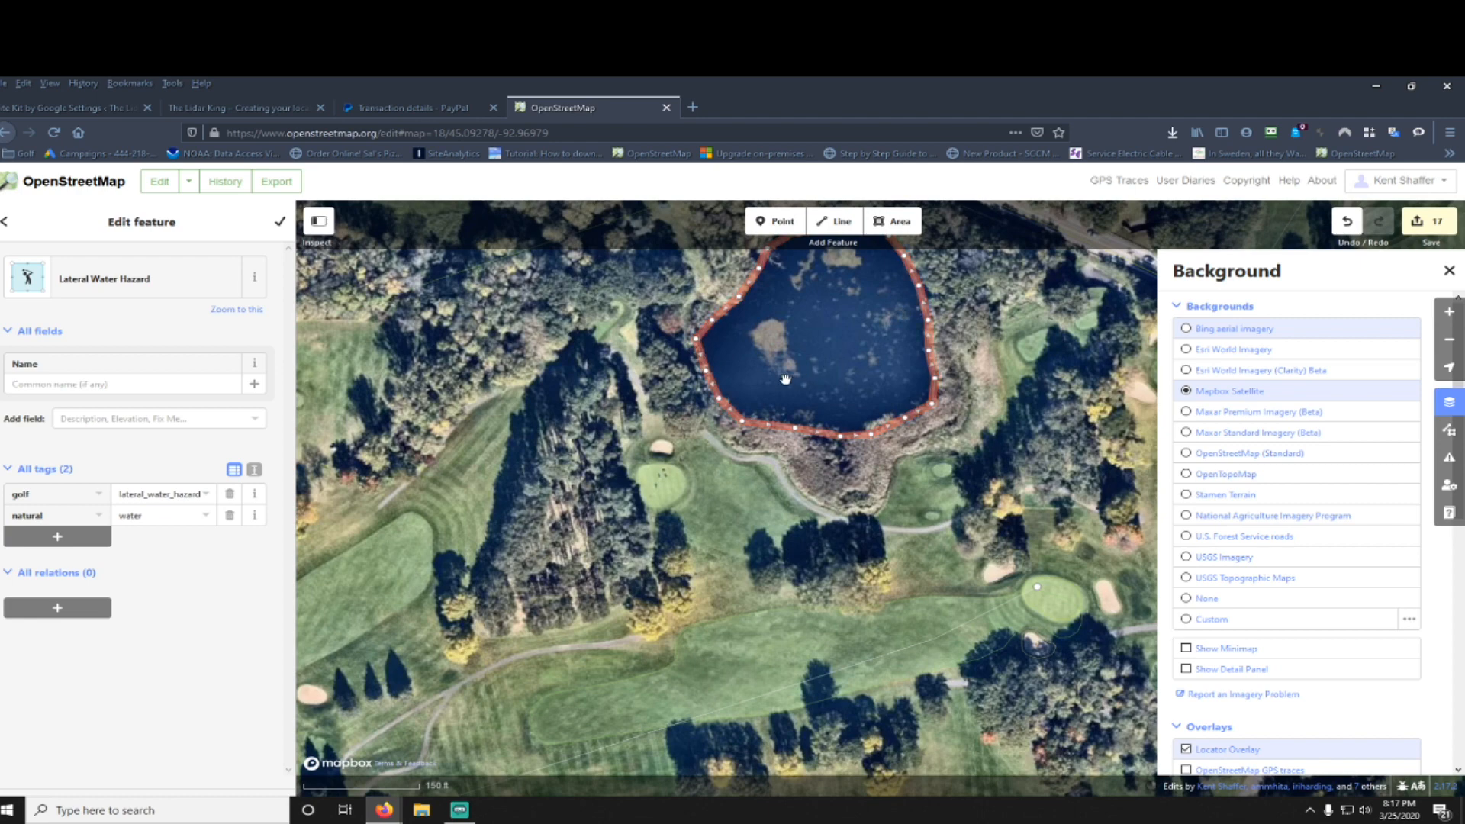
pyautogui.moveTo(782, 379); pyautogui.dragTo(923, 324)
pyautogui.moveTo(604, 663); pyautogui.dragTo(955, 332)
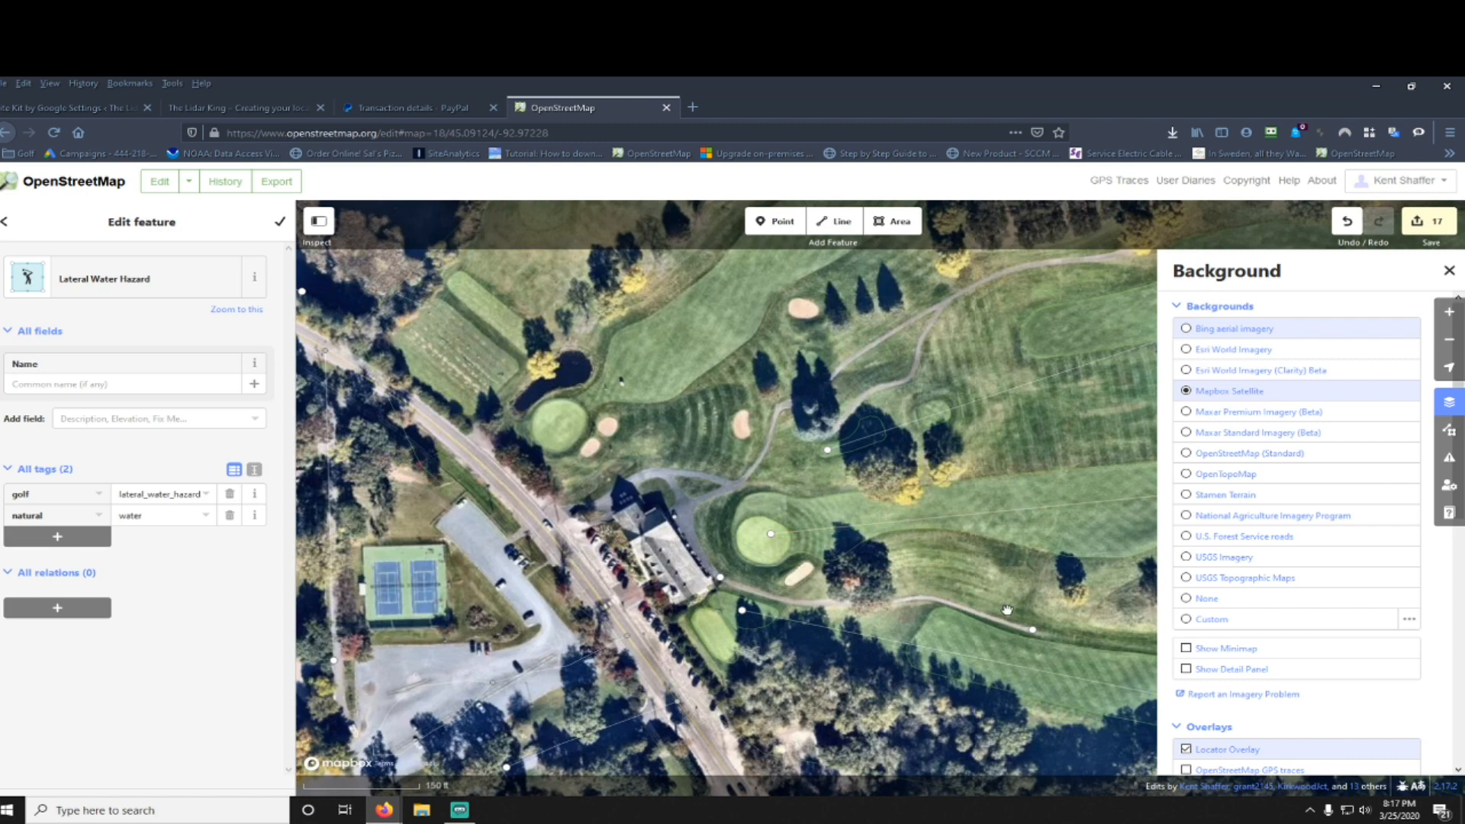
pyautogui.moveTo(1033, 589); pyautogui.dragTo(905, 493)
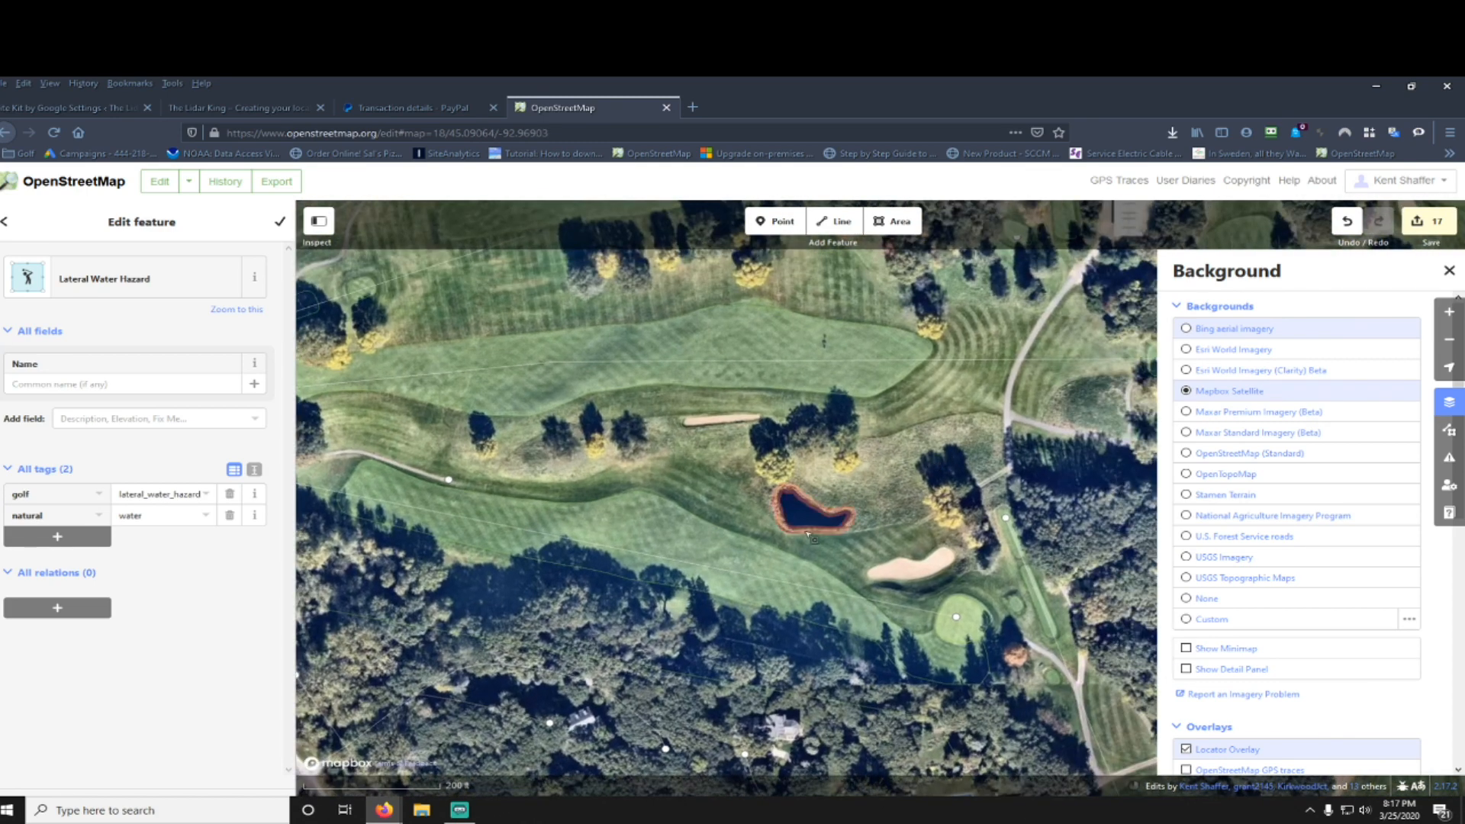
pyautogui.scroll(2, 824, 535)
pyautogui.scroll(2, 823, 536)
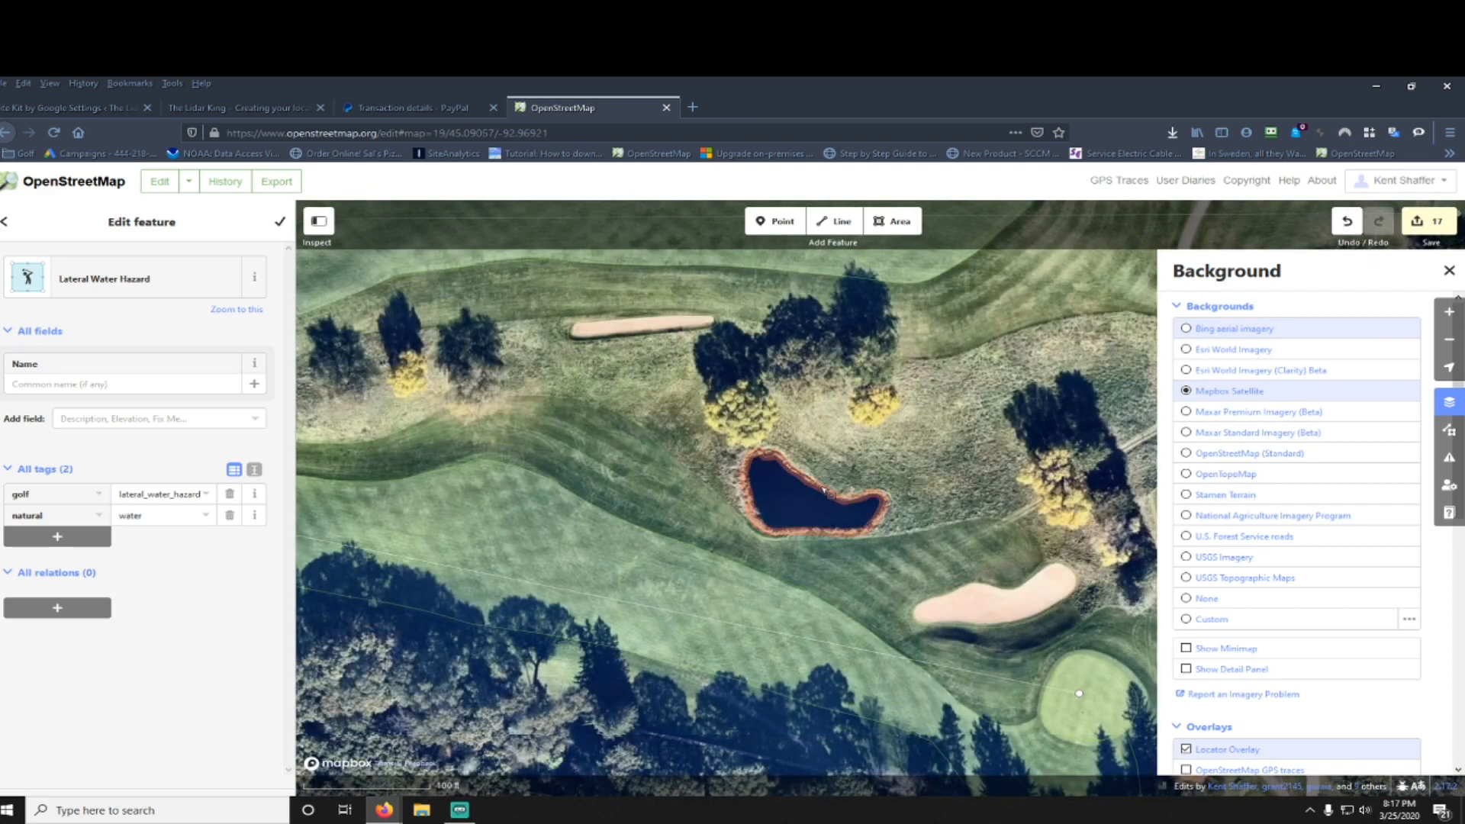
pyautogui.click(825, 492)
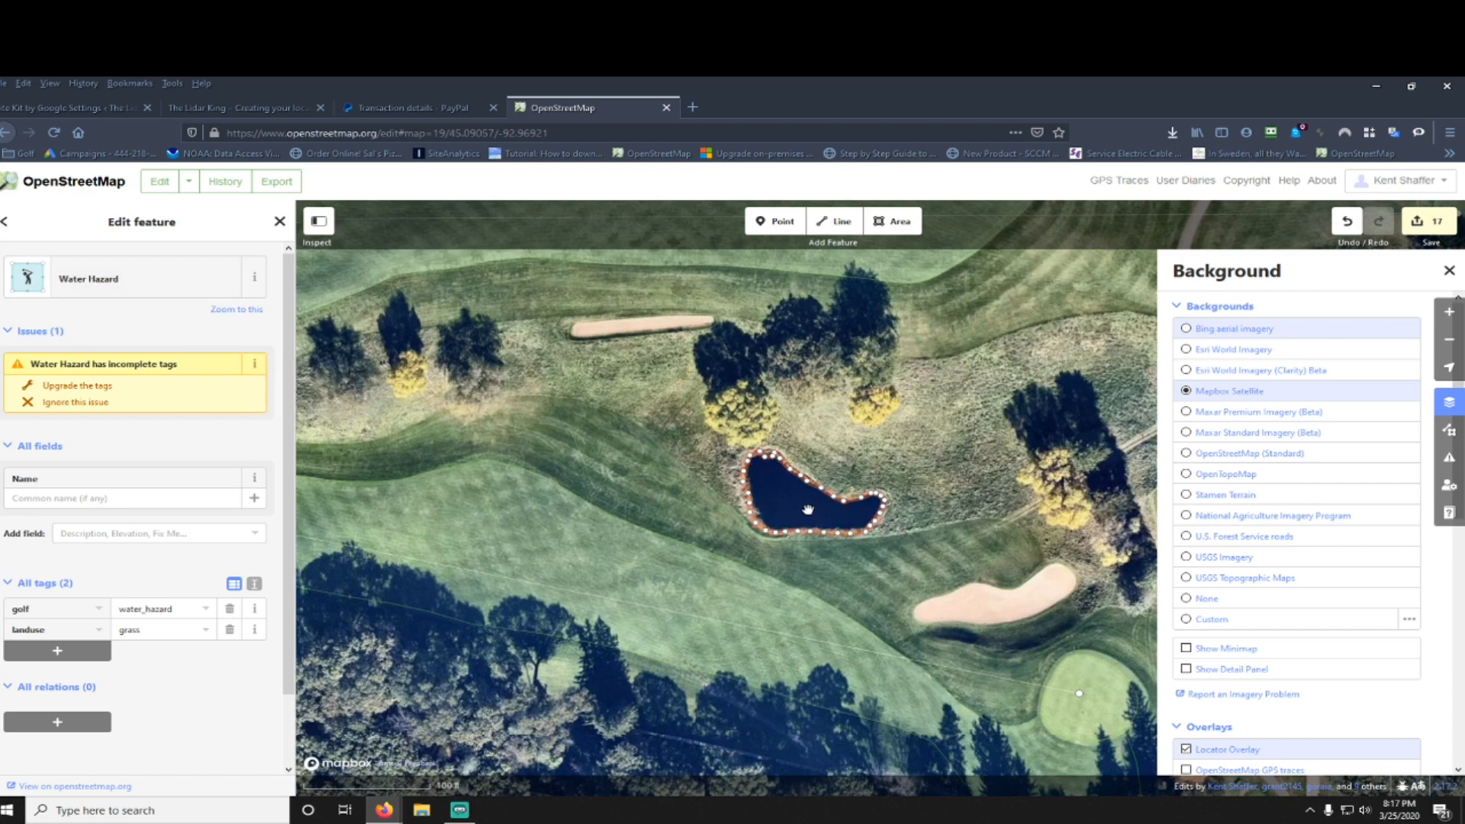
# Step: Survey the course from the small southern pond northward past the long buildings and surrounding greens for unmapped features
pyautogui.press('Right')
pyautogui.press('Right')
pyautogui.press('Right')
pyautogui.press('Right')
pyautogui.press('Right')
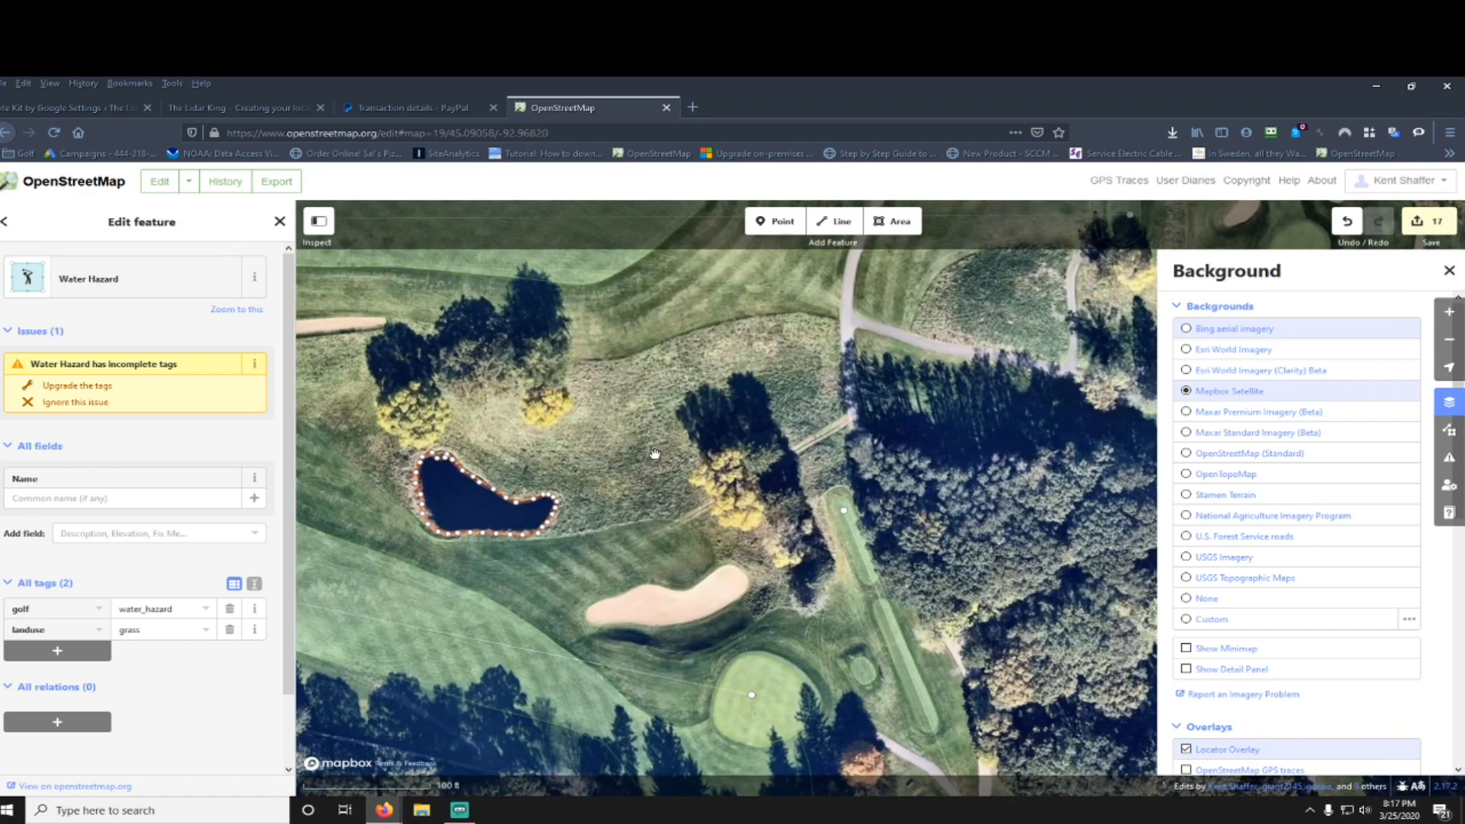
pyautogui.press('Right')
pyautogui.press('Right')
pyautogui.press('Right')
pyautogui.press('Up')
pyautogui.press('Up')
pyautogui.press('-')
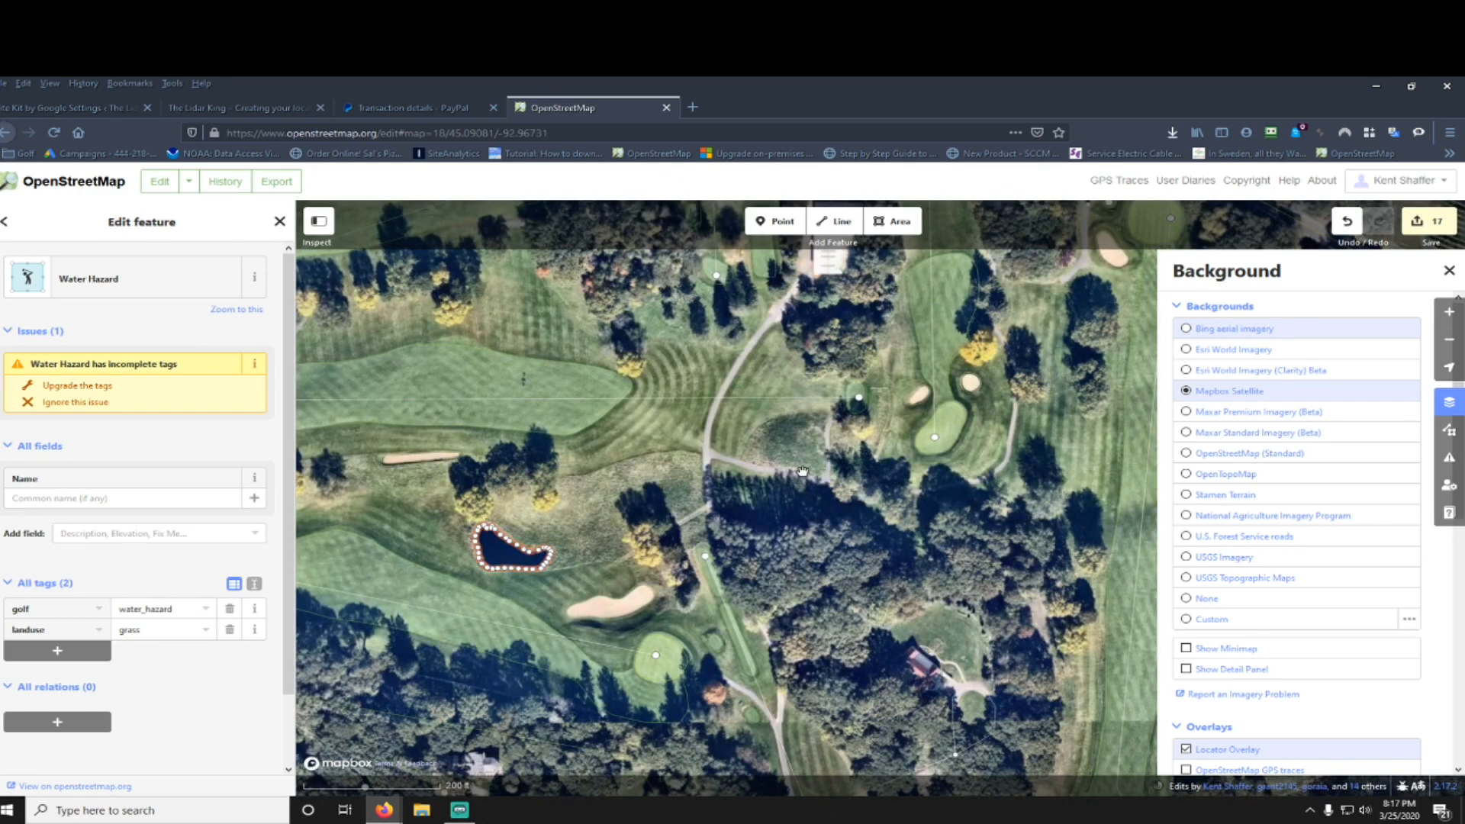
pyautogui.moveTo(794, 449); pyautogui.dragTo(797, 580)
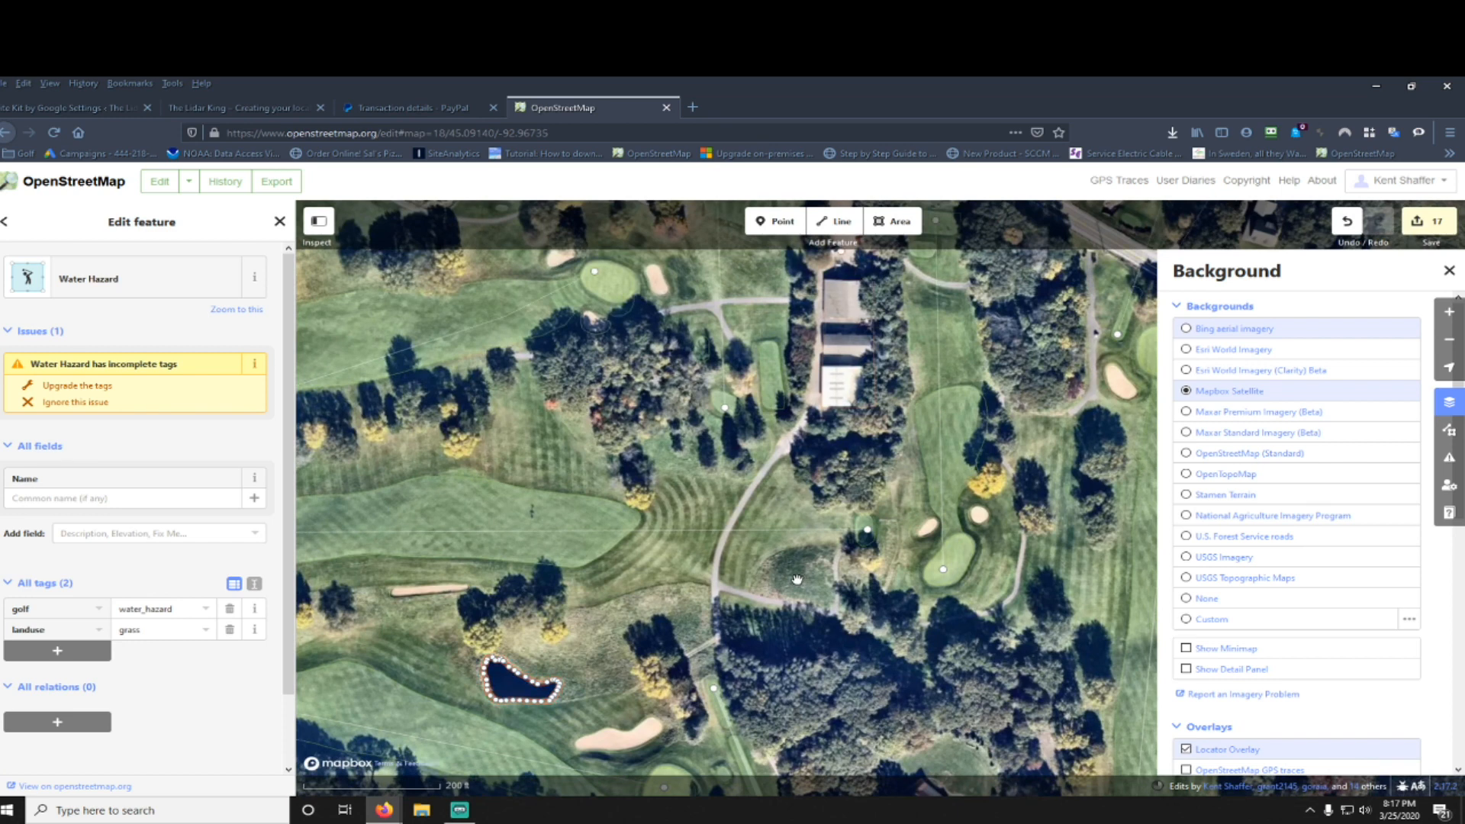
pyautogui.moveTo(659, 415); pyautogui.dragTo(817, 550)
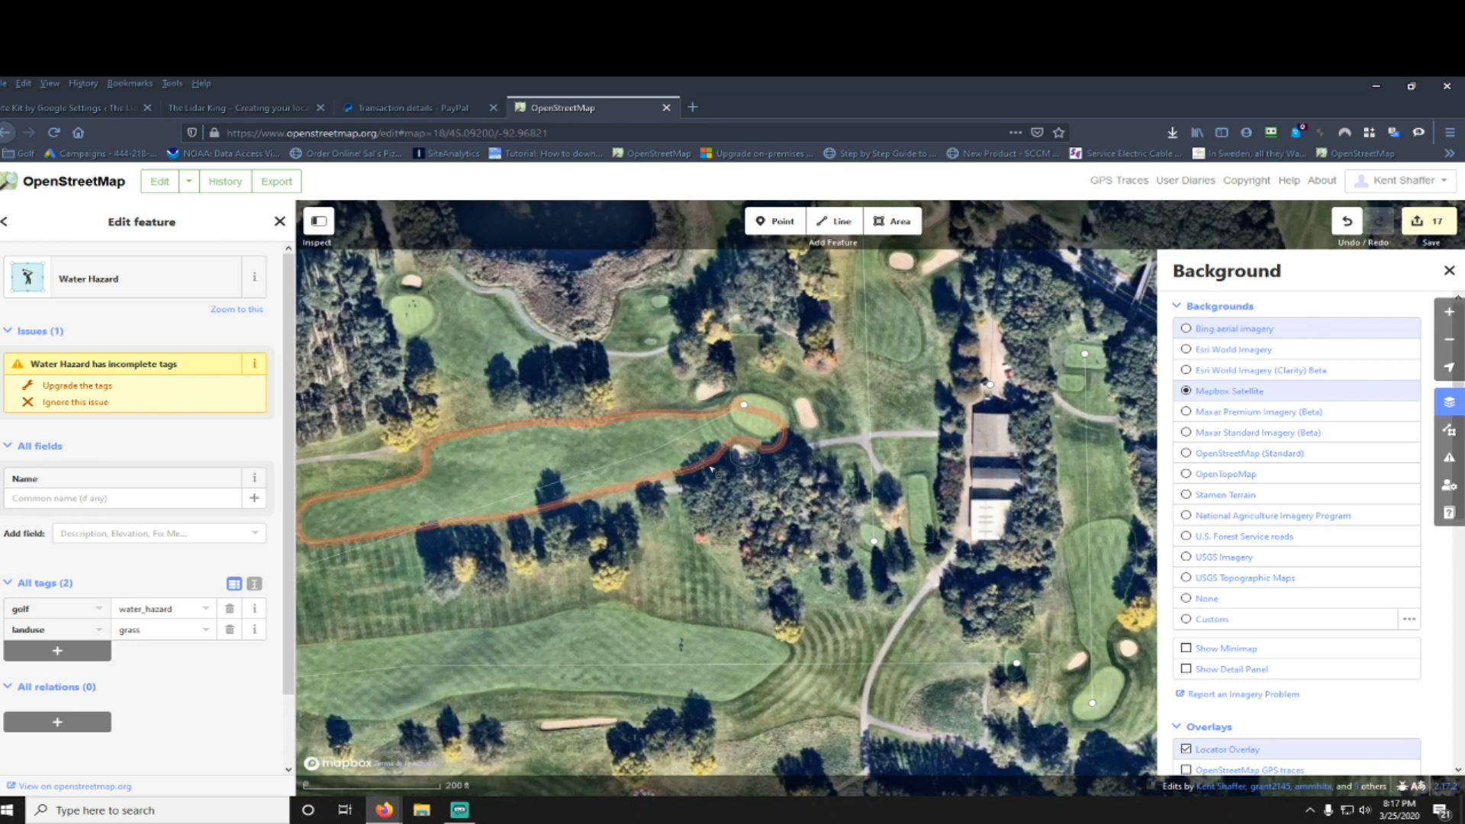
pyautogui.moveTo(824, 503); pyautogui.dragTo(770, 628)
# Step: Trace the shoreline of the large pond north of the main road as a closed area
pyautogui.moveTo(998, 297); pyautogui.dragTo(799, 473)
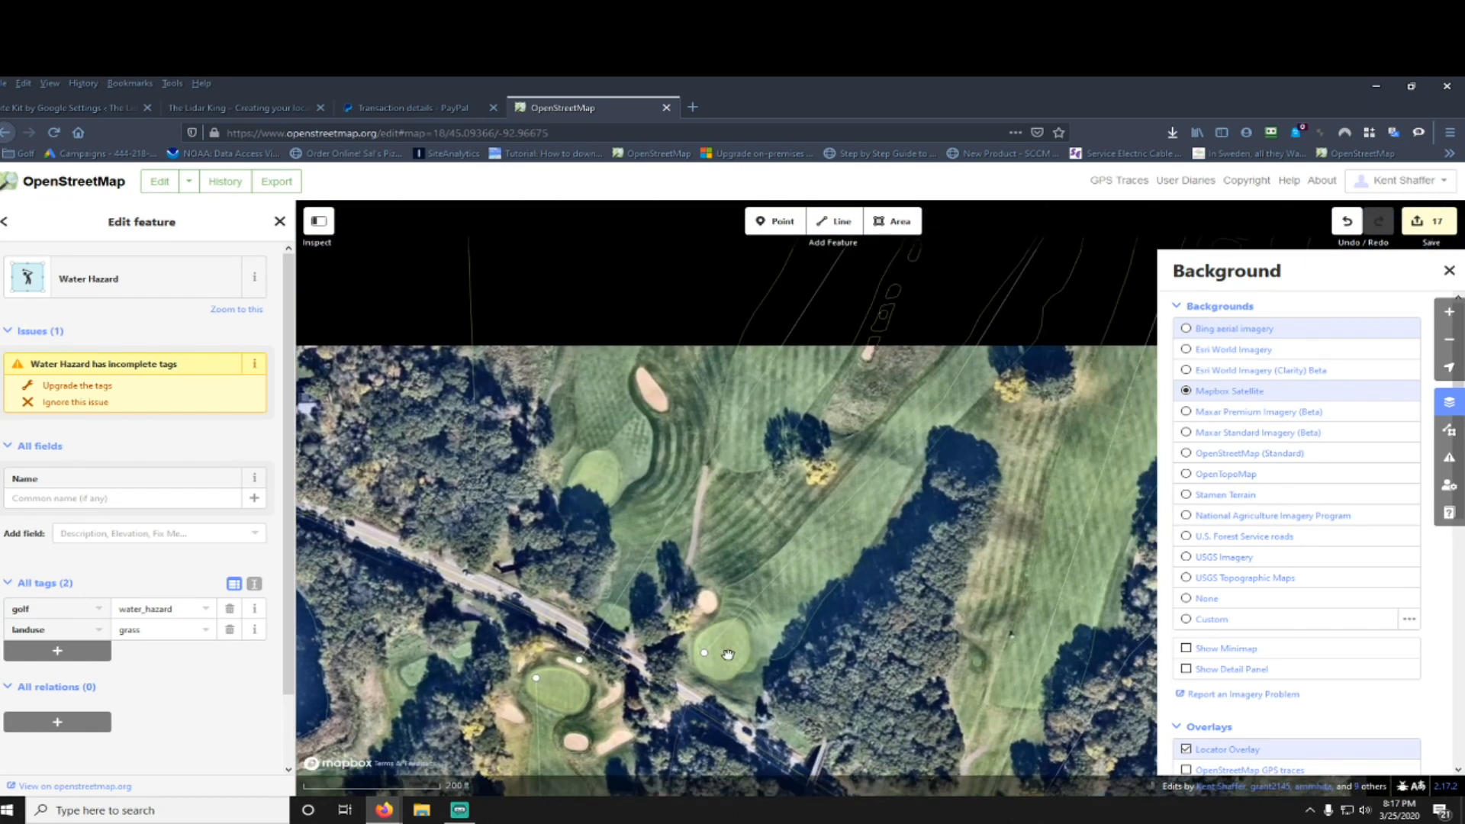
pyautogui.moveTo(890, 366); pyautogui.dragTo(747, 593)
pyautogui.moveTo(736, 458); pyautogui.dragTo(762, 492)
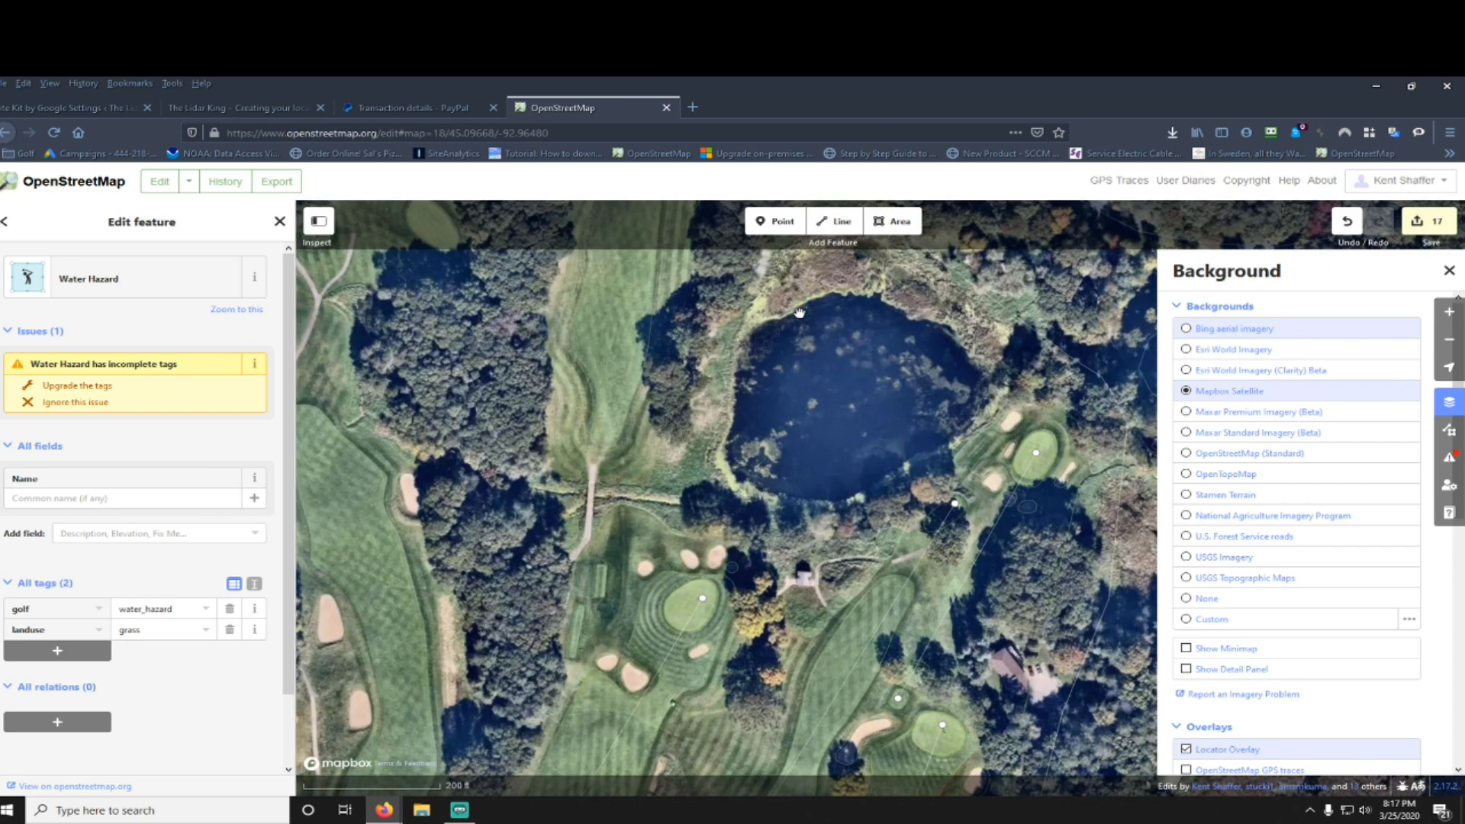
pyautogui.click(892, 222)
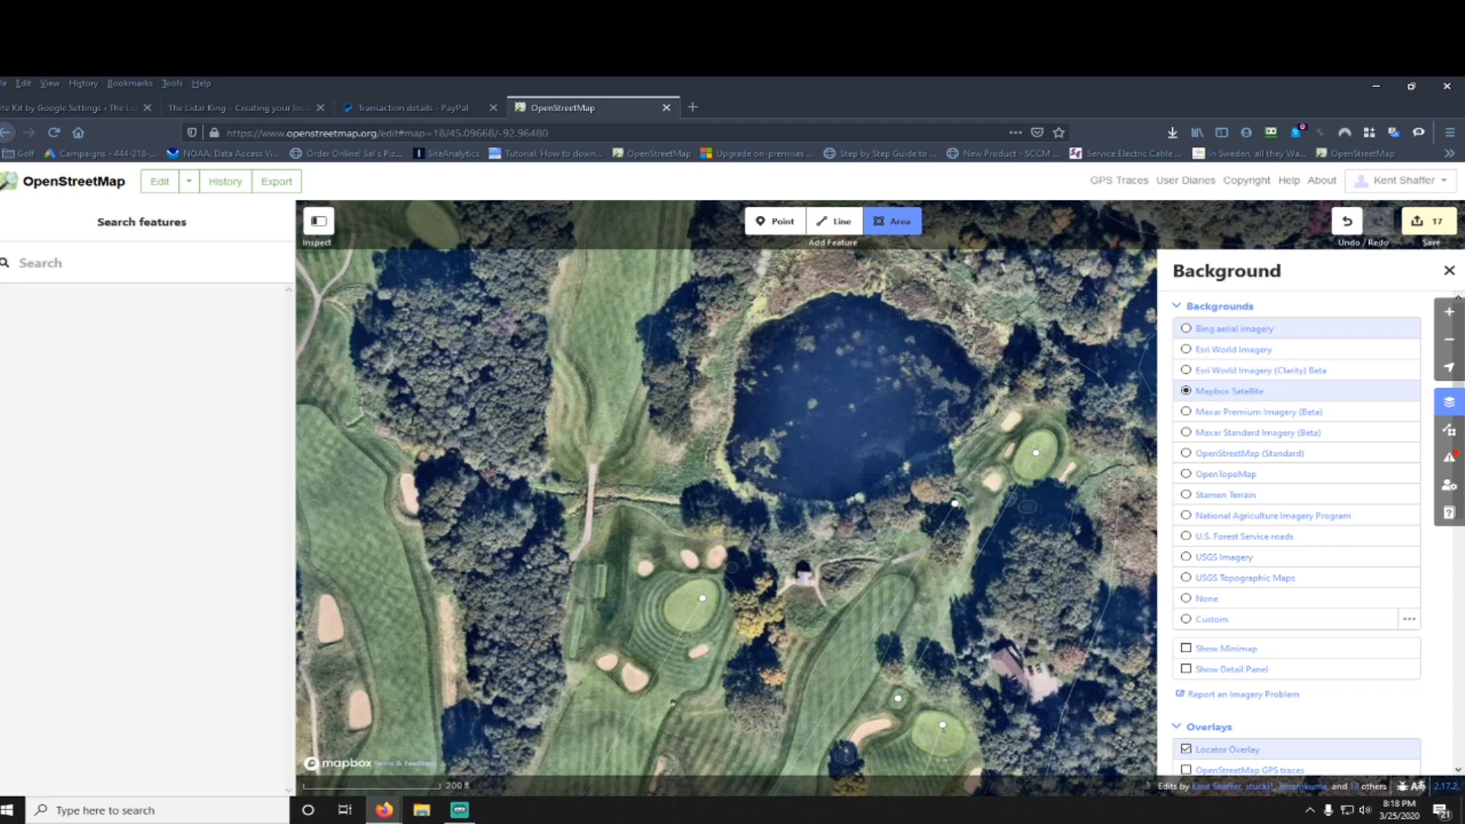
pyautogui.click(837, 298)
pyautogui.click(799, 311)
pyautogui.click(741, 357)
pyautogui.click(735, 404)
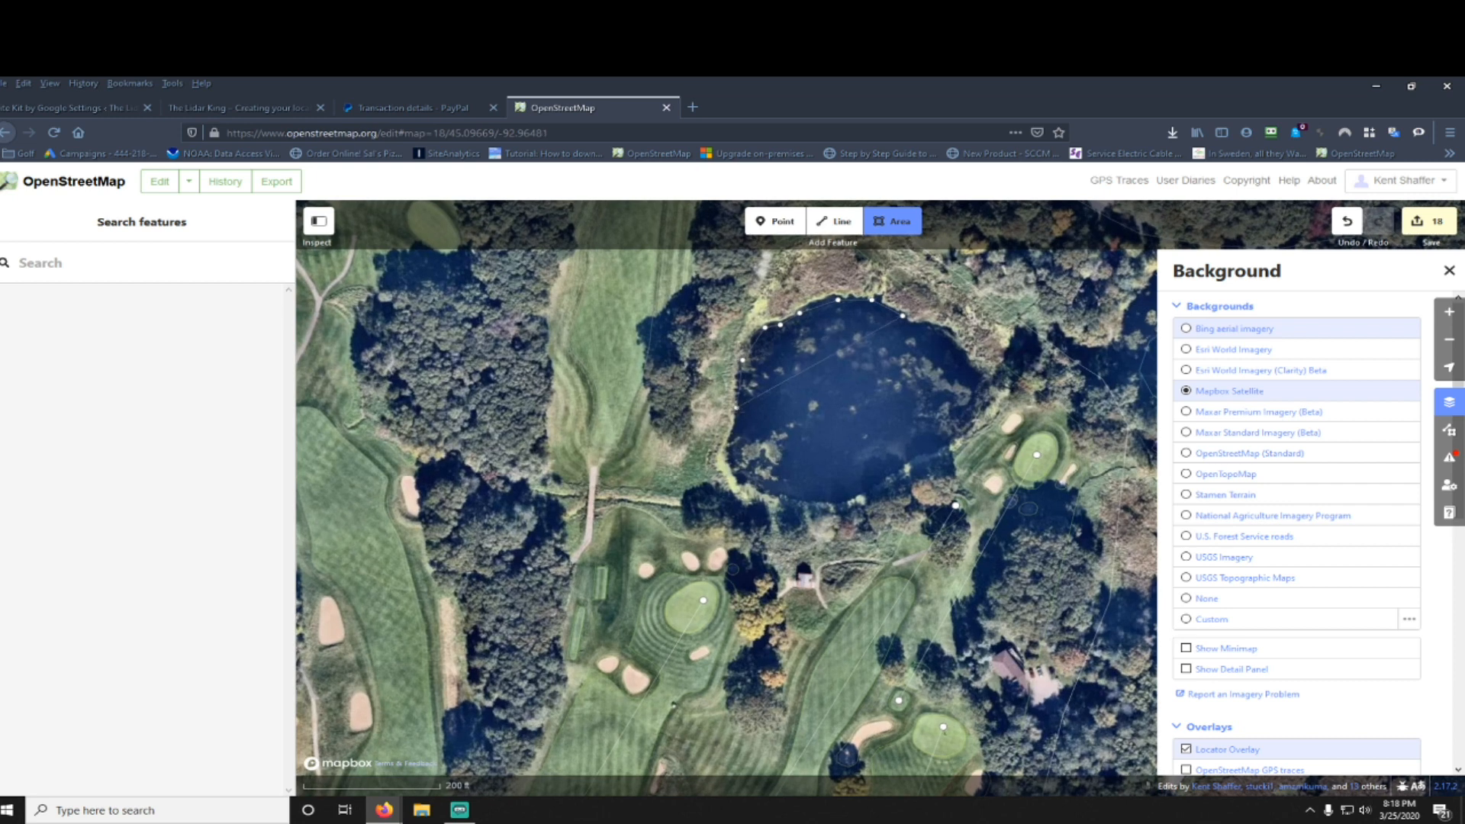
pyautogui.click(730, 465)
pyautogui.click(751, 487)
pyautogui.click(791, 496)
pyautogui.click(841, 503)
pyautogui.click(898, 477)
pyautogui.click(915, 473)
pyautogui.click(944, 451)
pyautogui.click(971, 429)
pyautogui.click(978, 406)
pyautogui.click(985, 384)
pyautogui.click(974, 361)
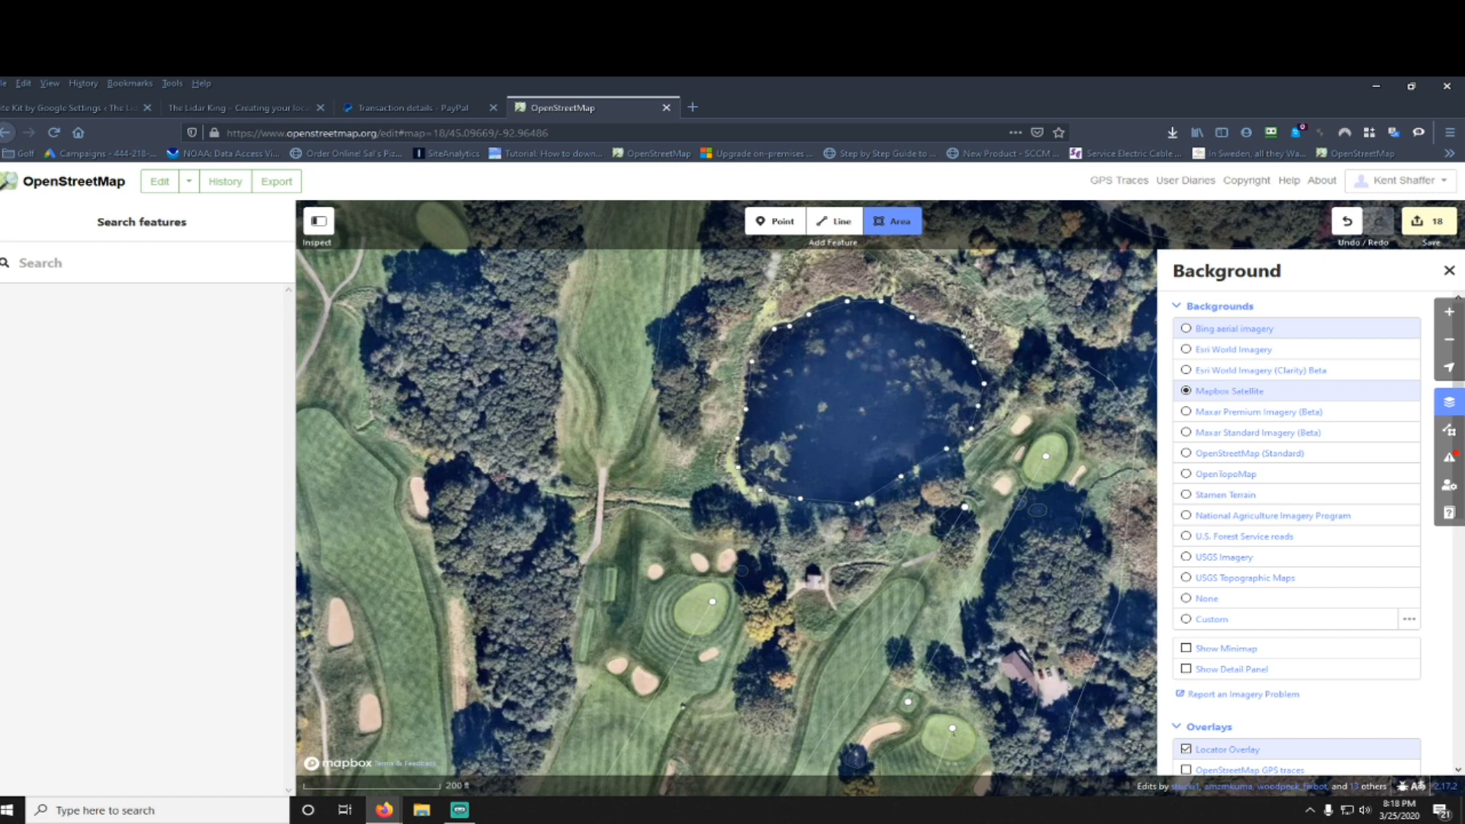
pyautogui.click(936, 330)
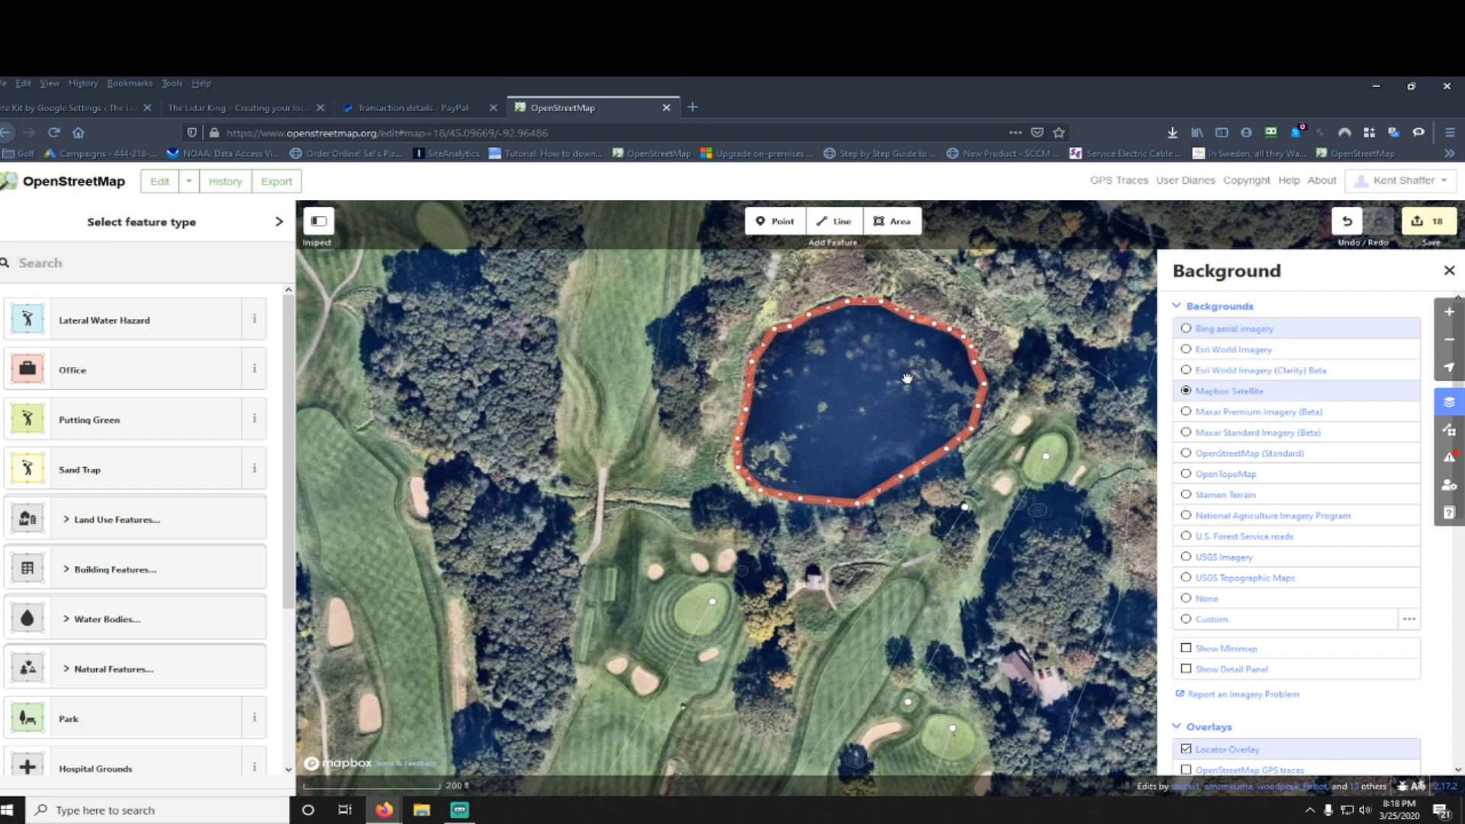
# Step: Trace the creek as a line from the large pond's southwest shore, west under the footbridge and into the woods beyond the fairway bunker
pyautogui.moveTo(849, 437); pyautogui.dragTo(955, 368)
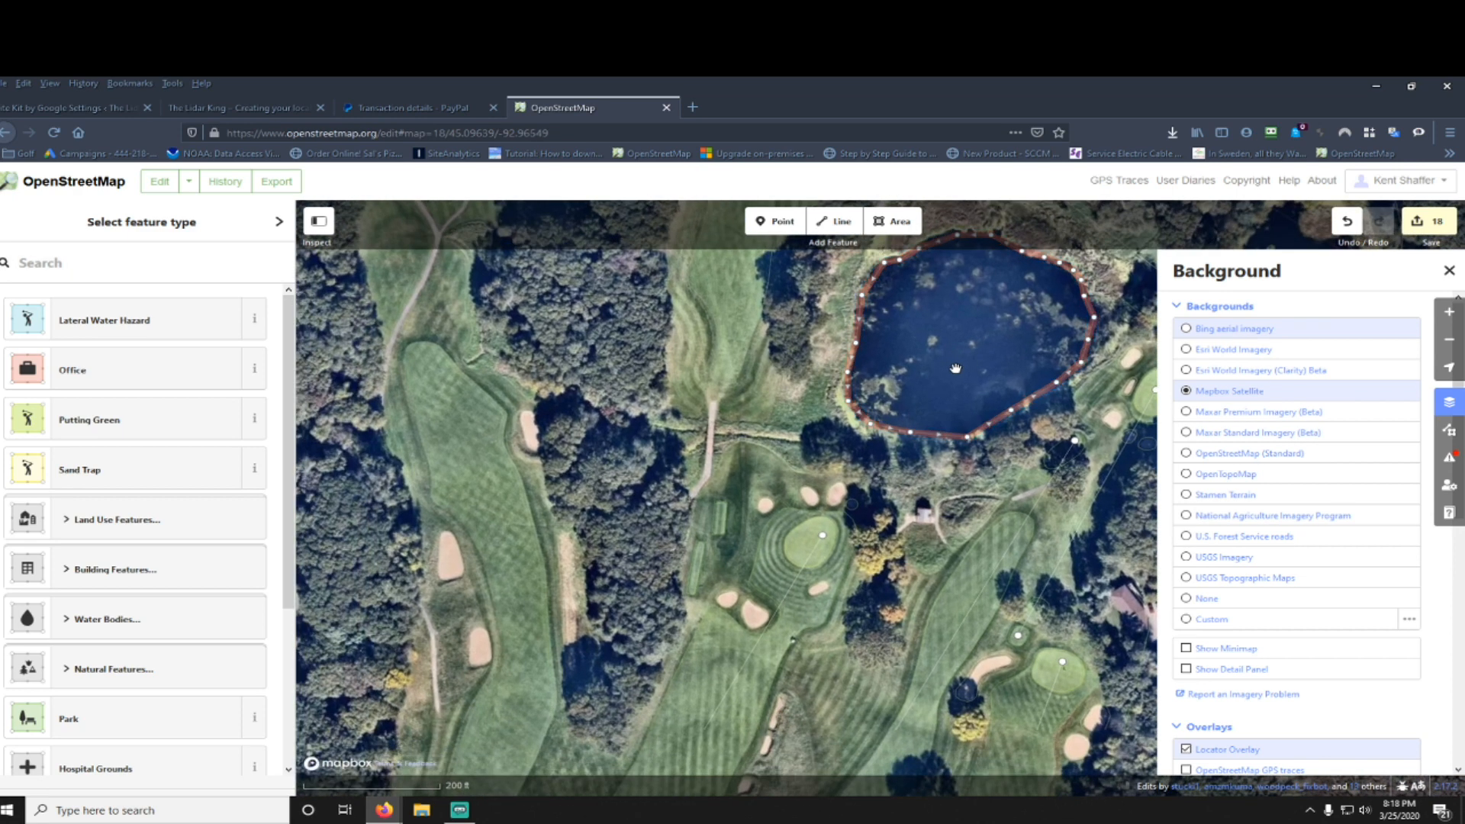
pyautogui.click(842, 226)
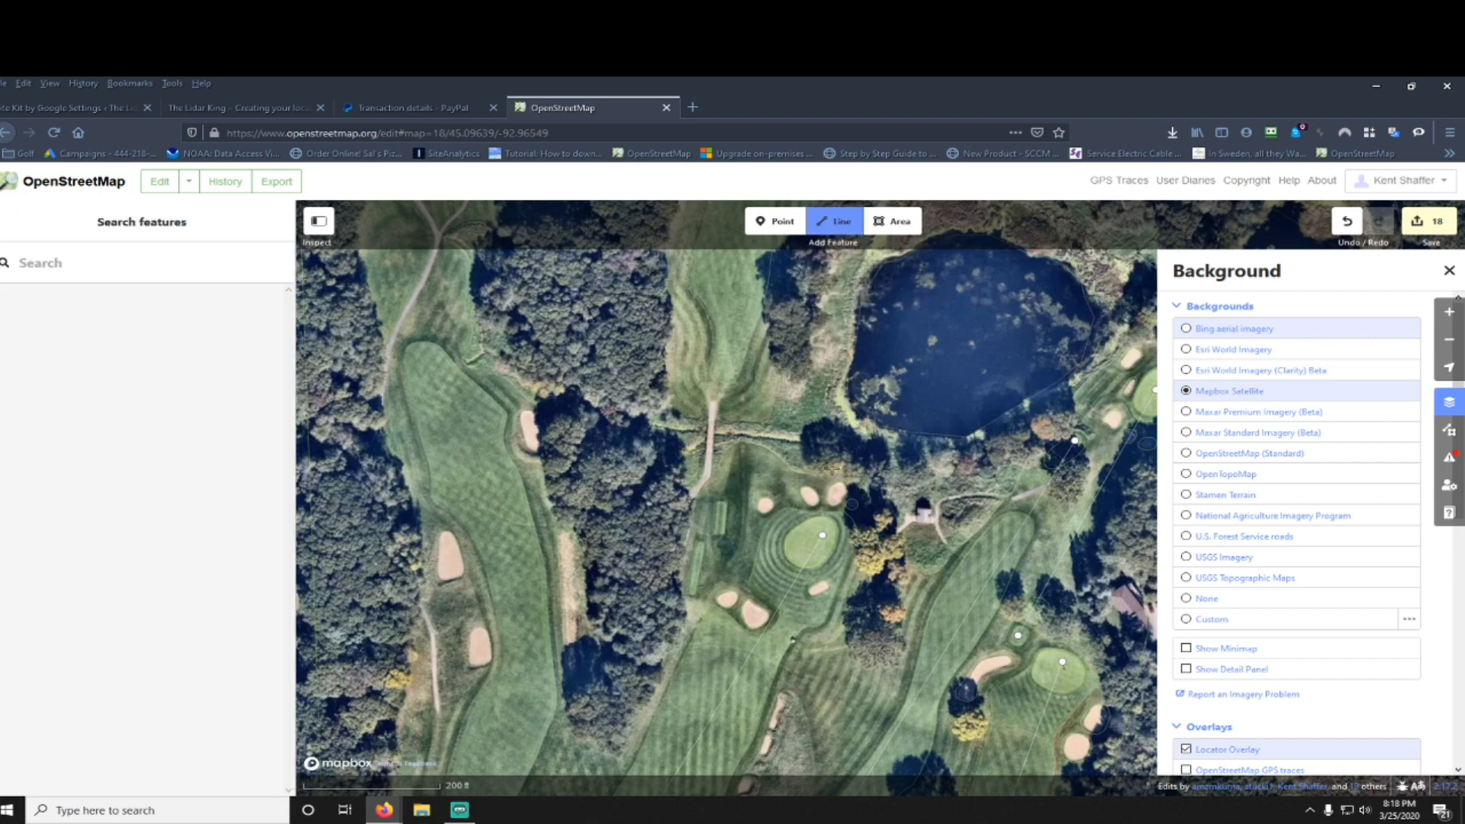
pyautogui.scroll(5, 833, 467)
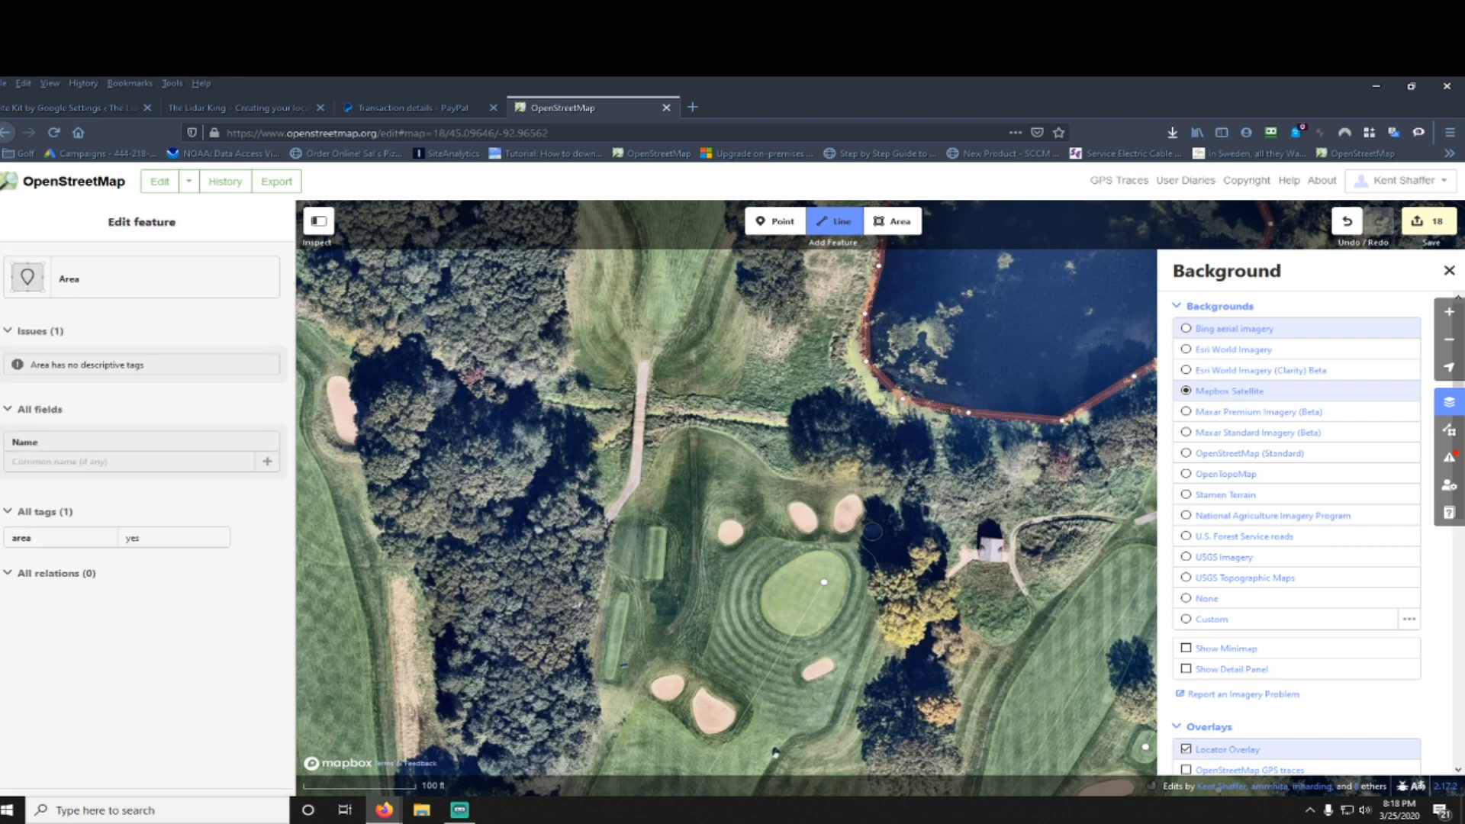
pyautogui.click(909, 416)
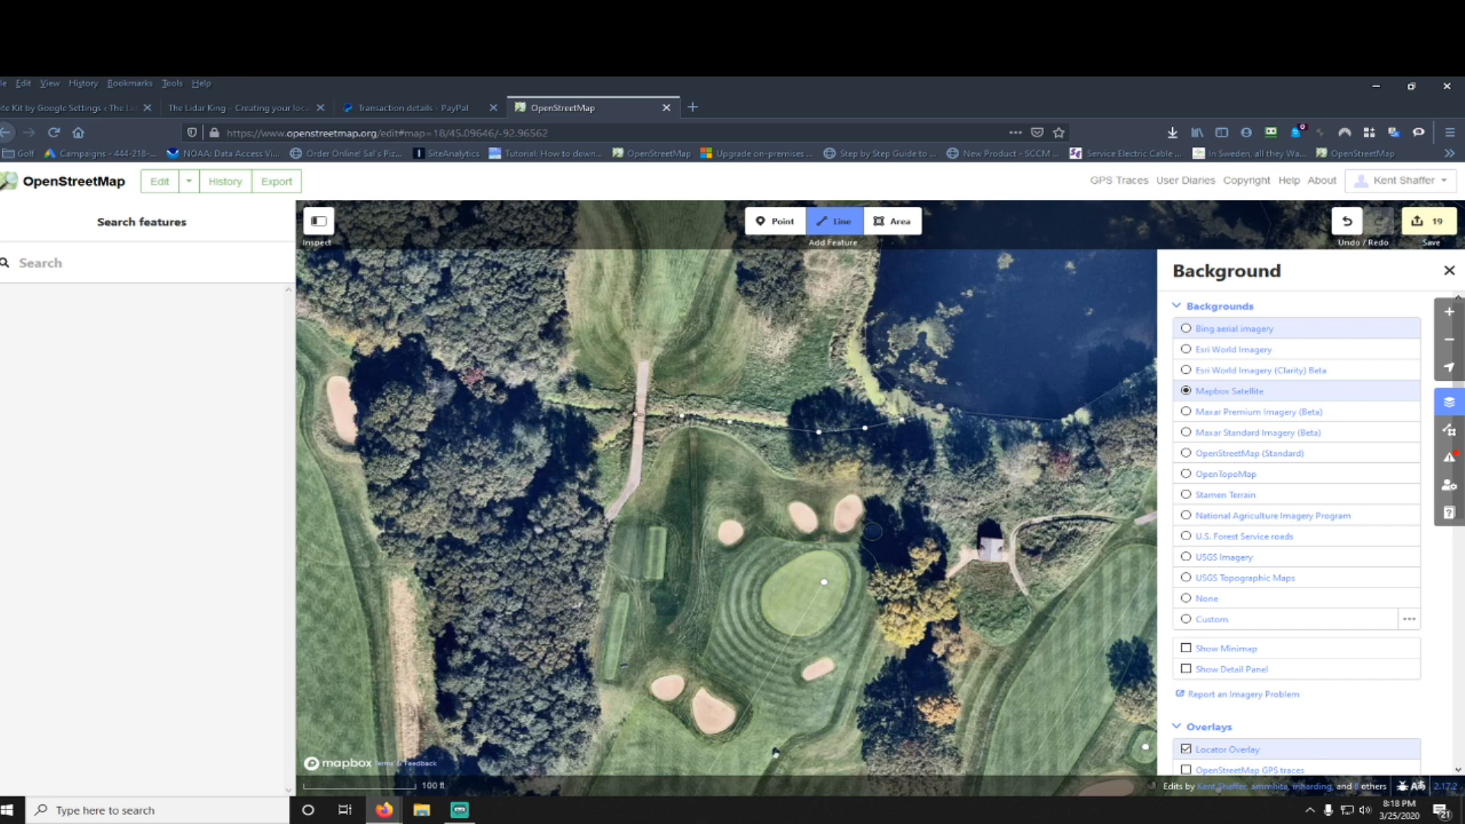
pyautogui.click(618, 413)
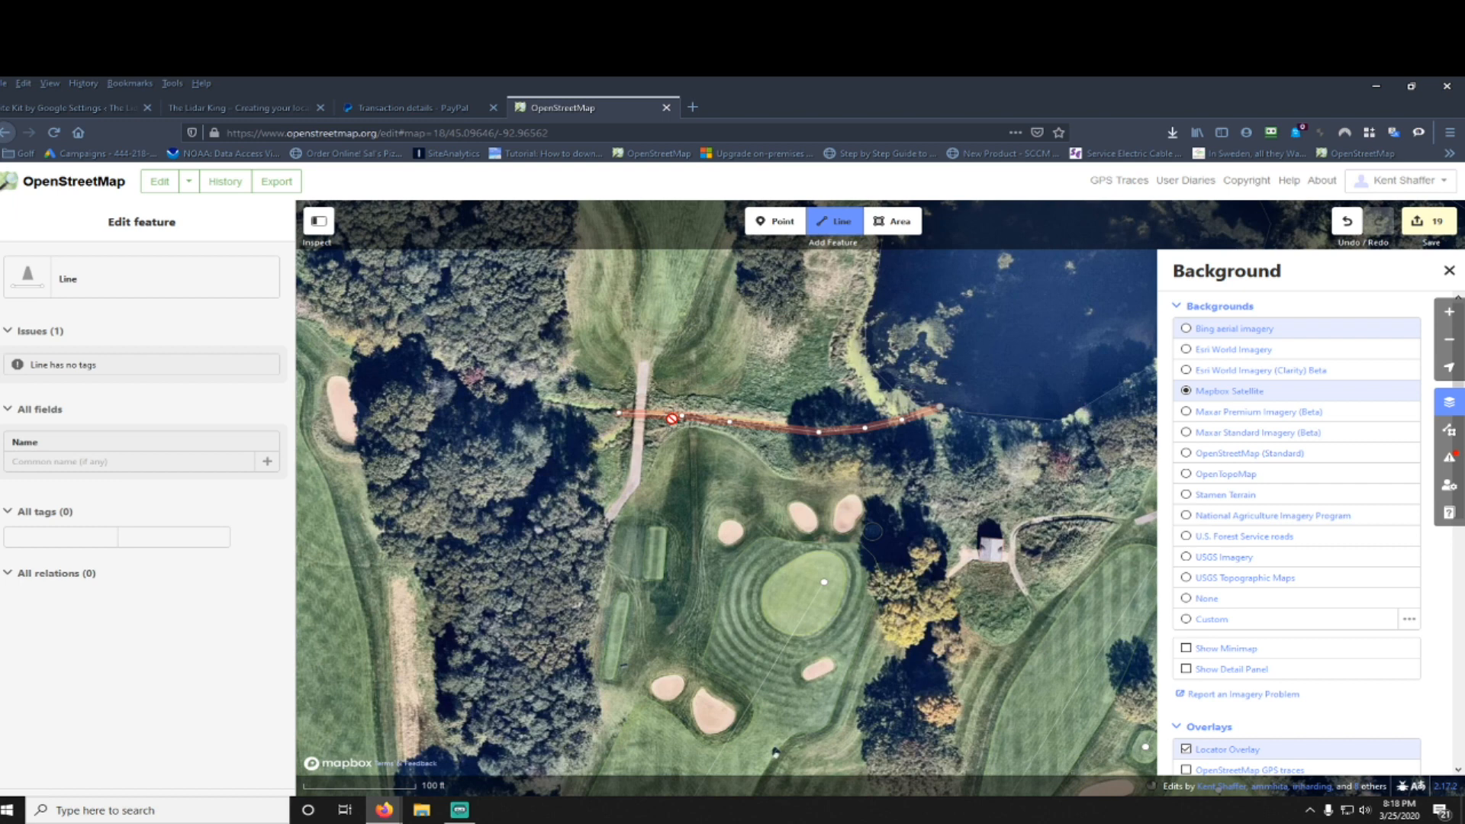
pyautogui.press('Escape')
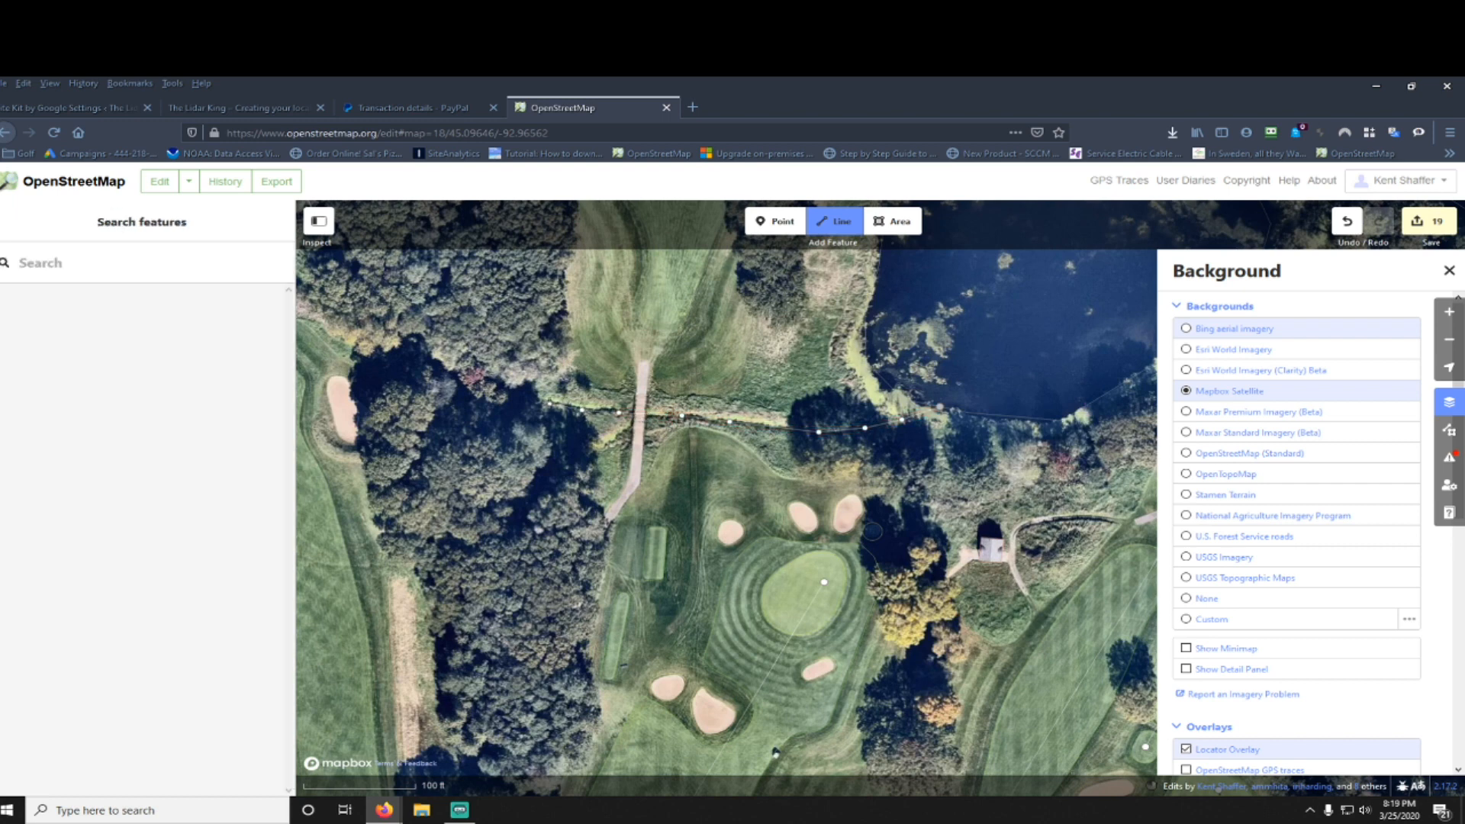
pyautogui.click(548, 401)
pyautogui.click(498, 392)
pyautogui.click(389, 358)
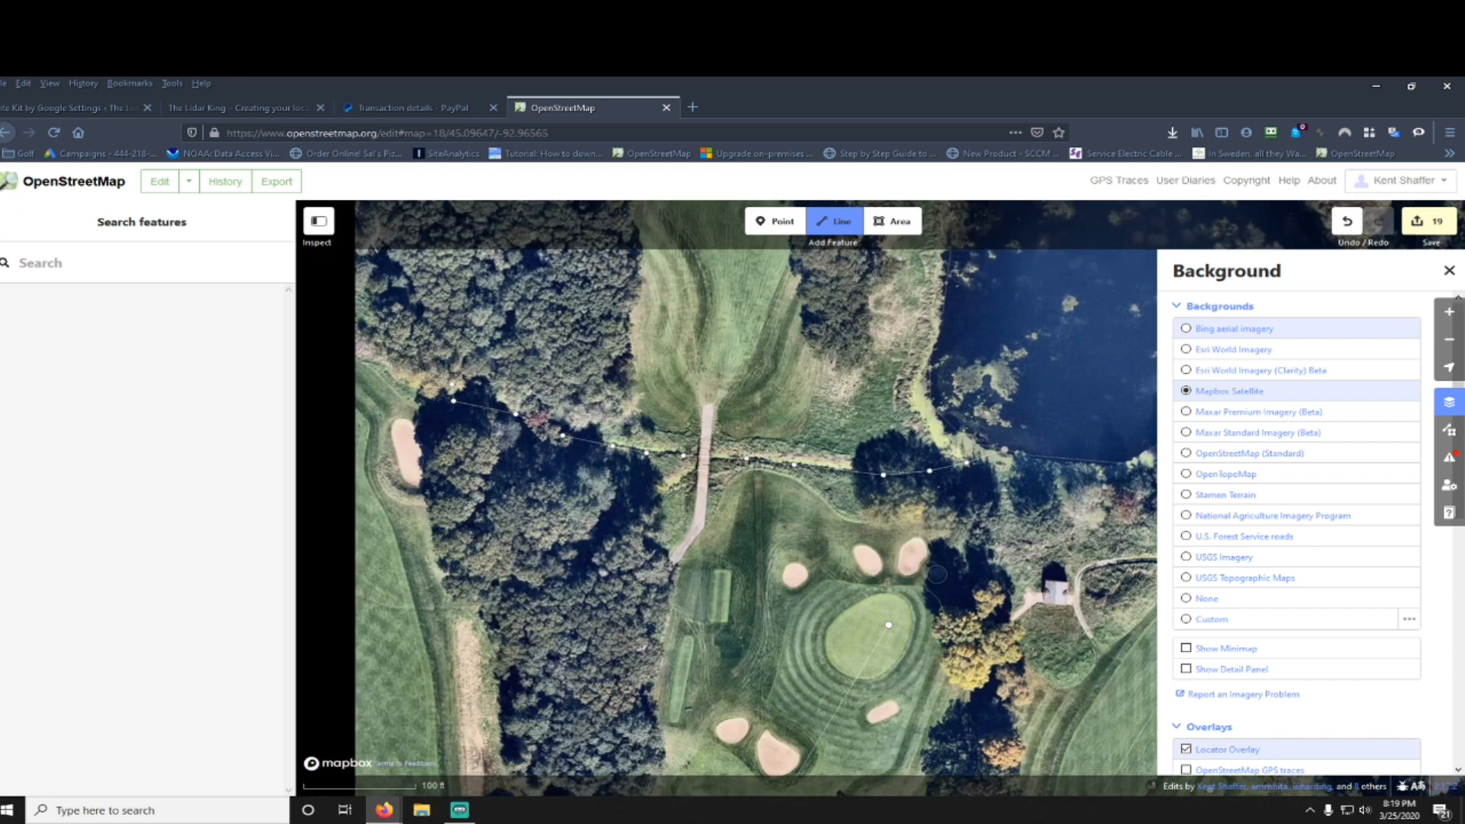
pyautogui.moveTo(380, 347); pyautogui.dragTo(544, 480)
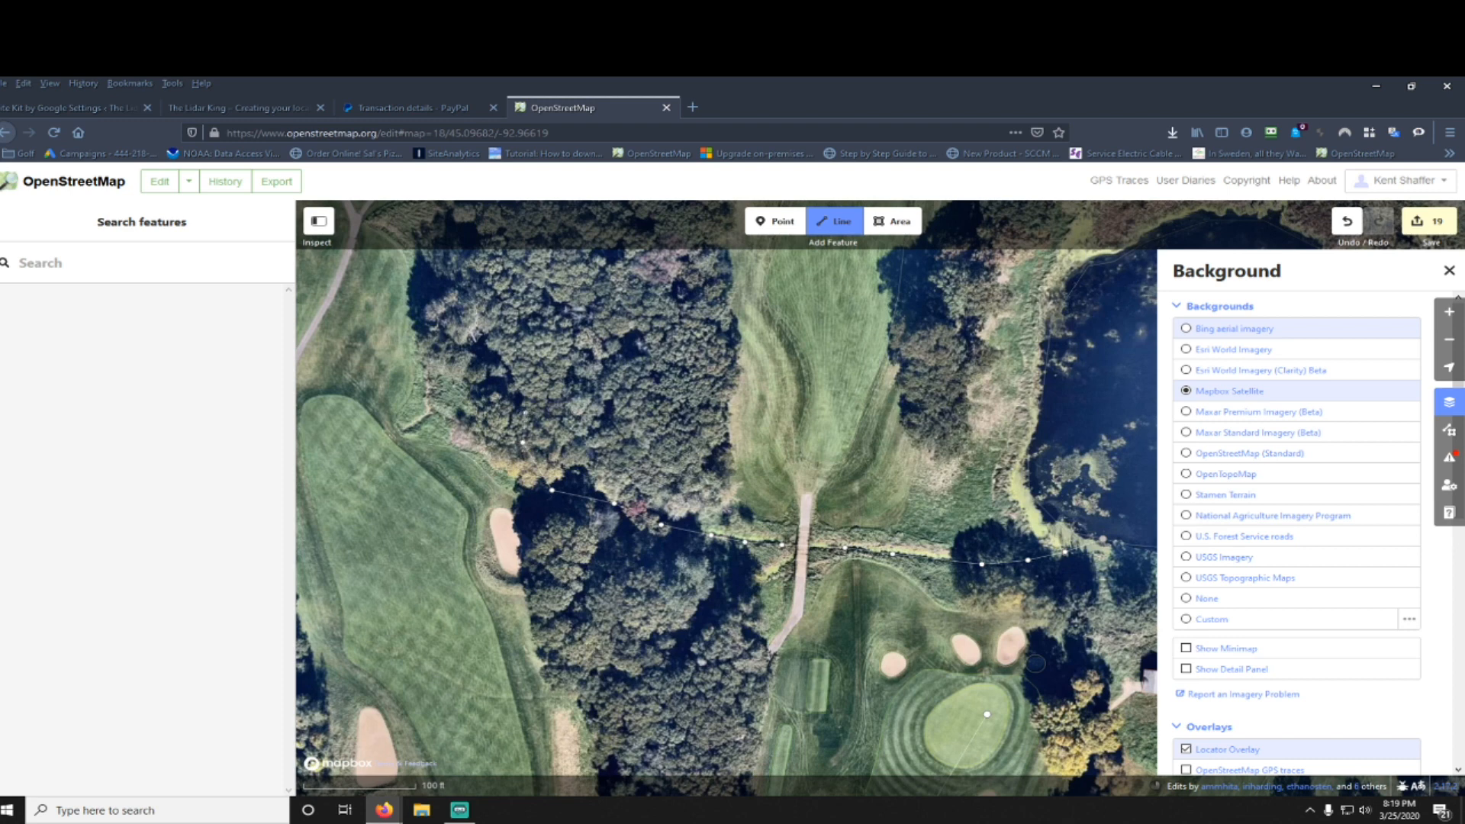
pyautogui.click(529, 390)
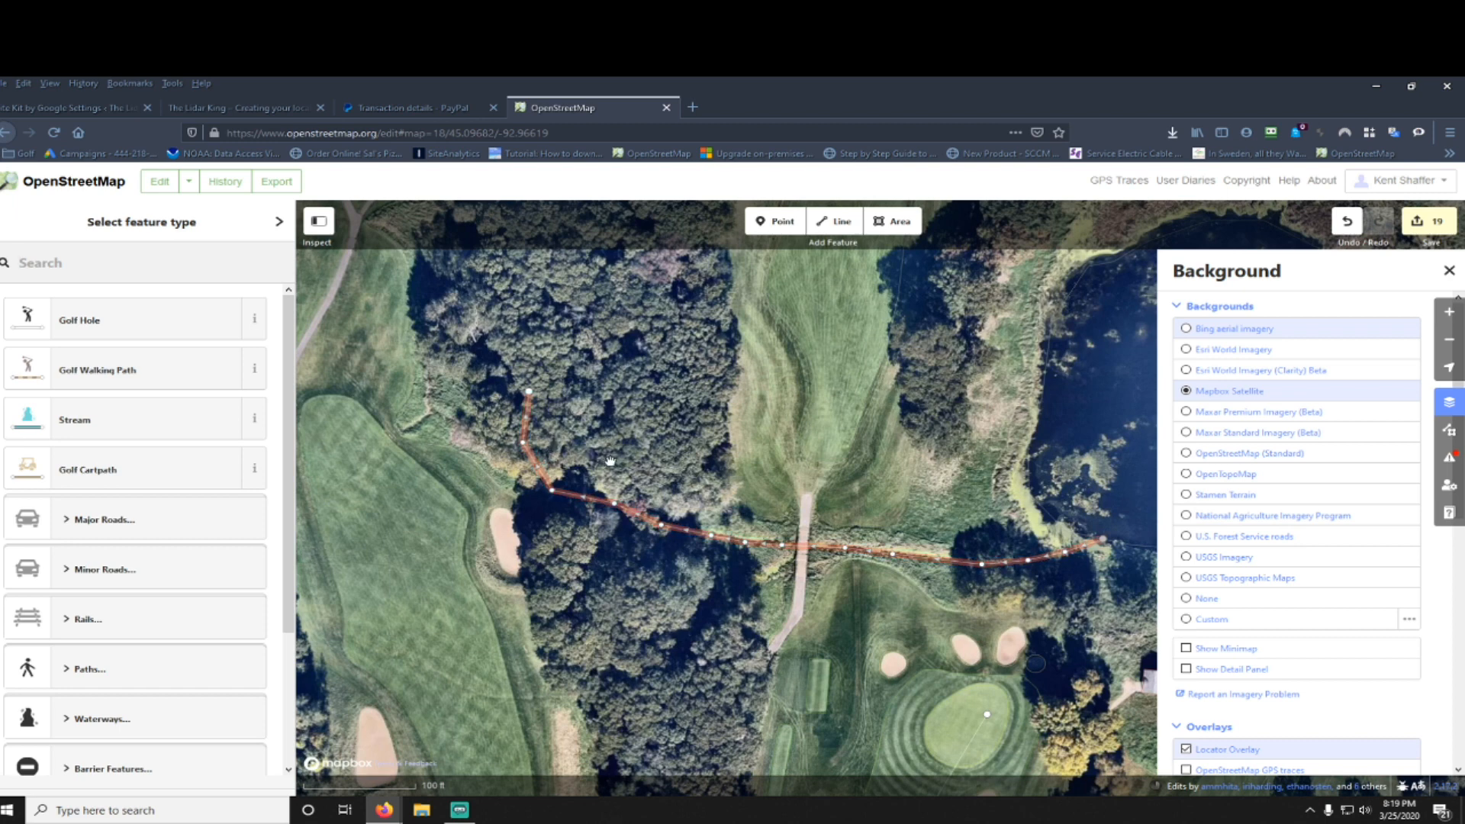
# Step: Classify the traced creek line as Stream
pyautogui.moveTo(615, 440)
pyautogui.mouseDown()
pyautogui.moveTo(675, 457)
pyautogui.moveTo(605, 415)
pyautogui.mouseUp()
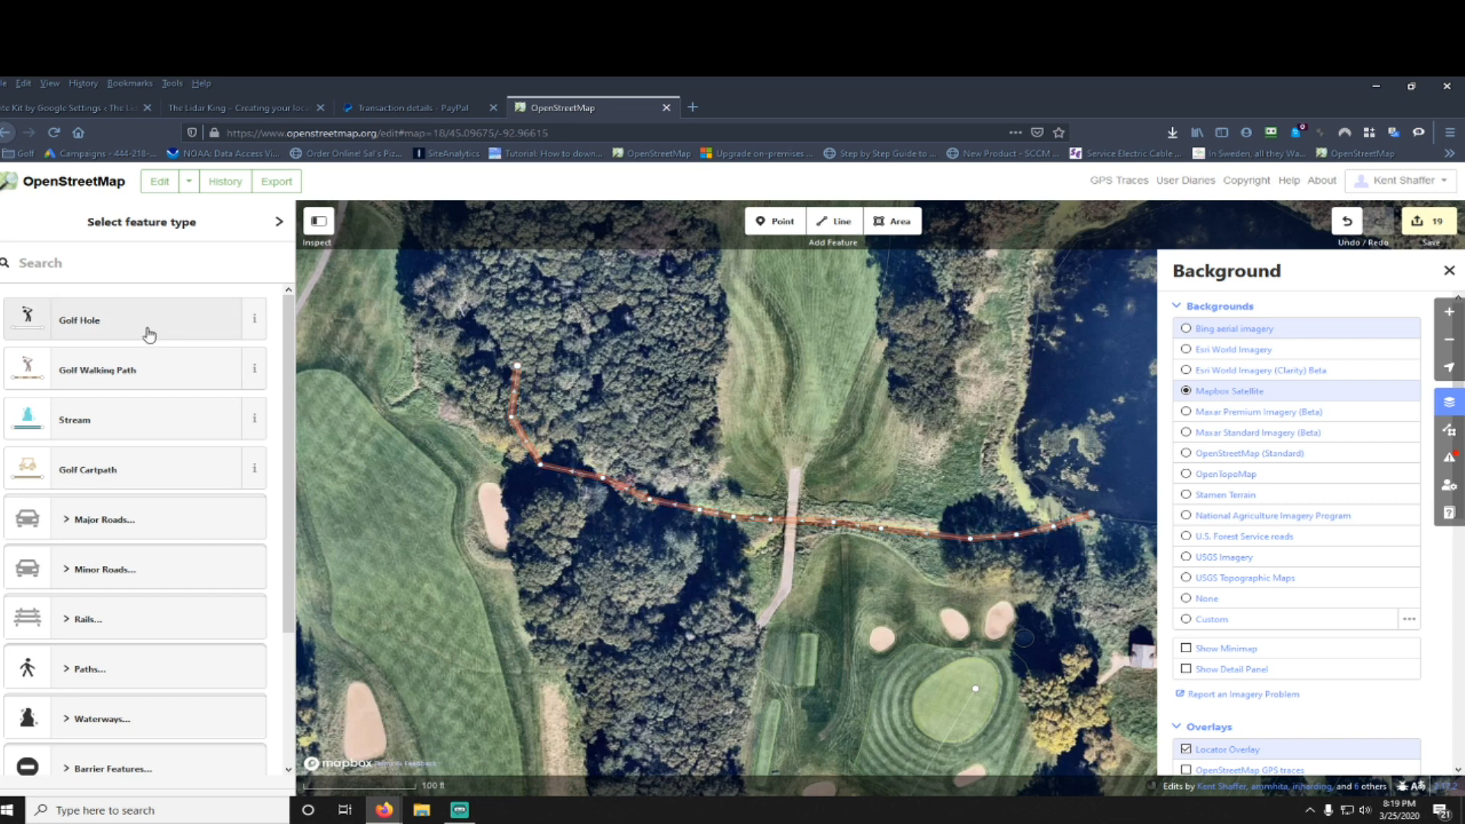
pyautogui.click(134, 268)
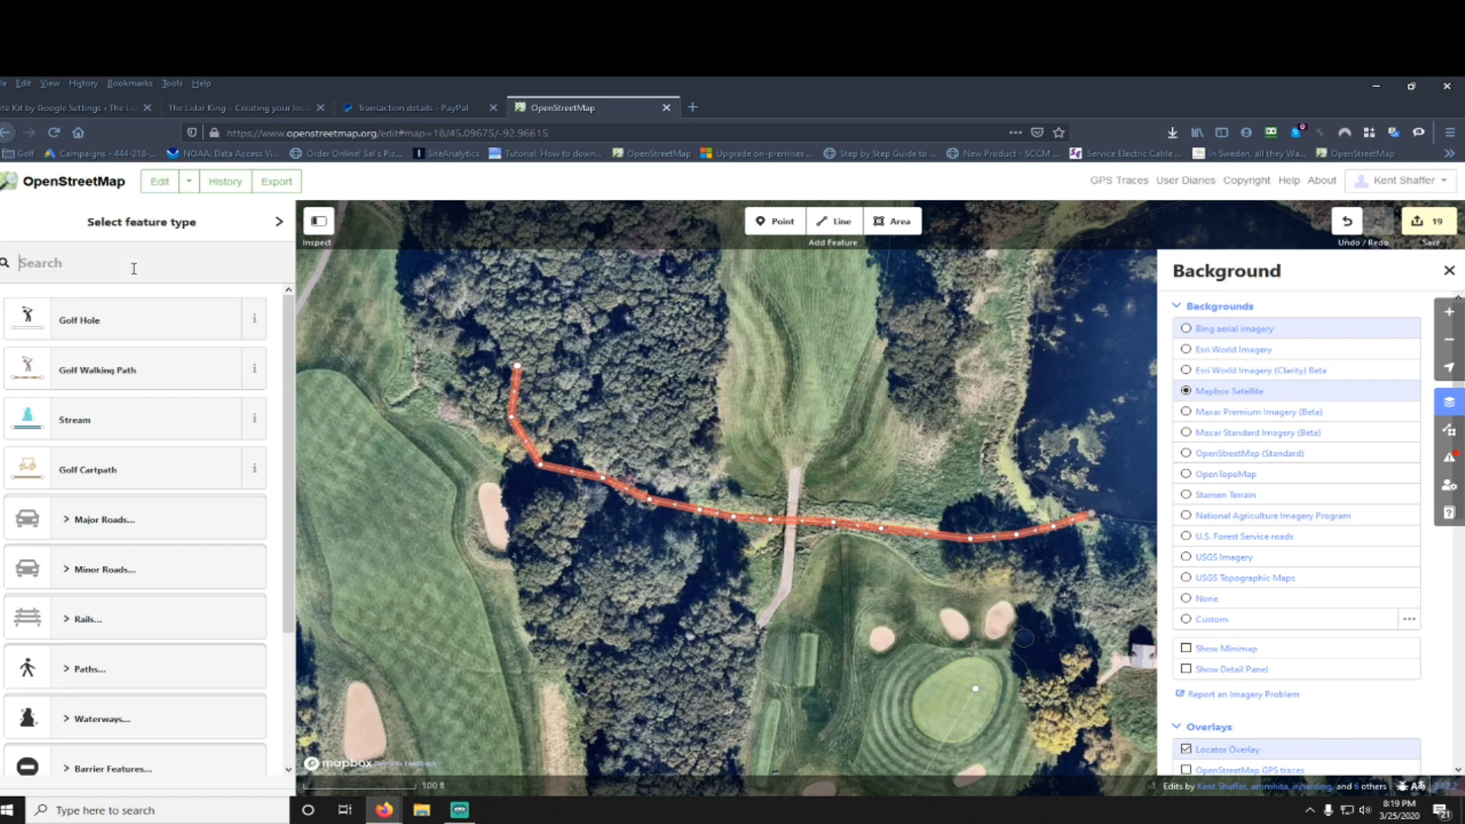
pyautogui.click(76, 419)
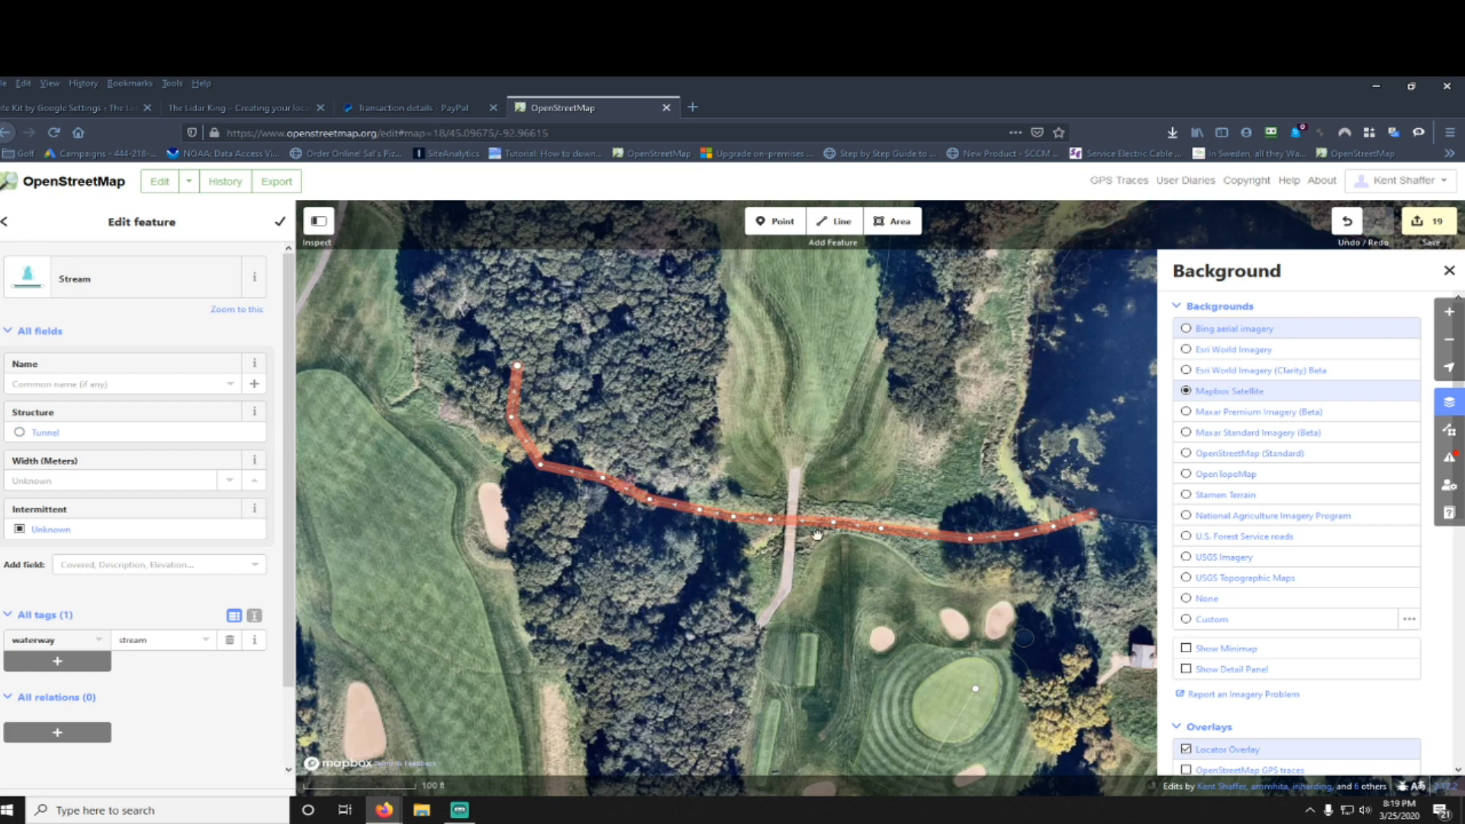
# Step: Start a line along the paved path from its southern end, following the bend north toward the footbridge
pyautogui.moveTo(841, 590); pyautogui.dragTo(866, 576)
pyautogui.scroll(2, 865, 576)
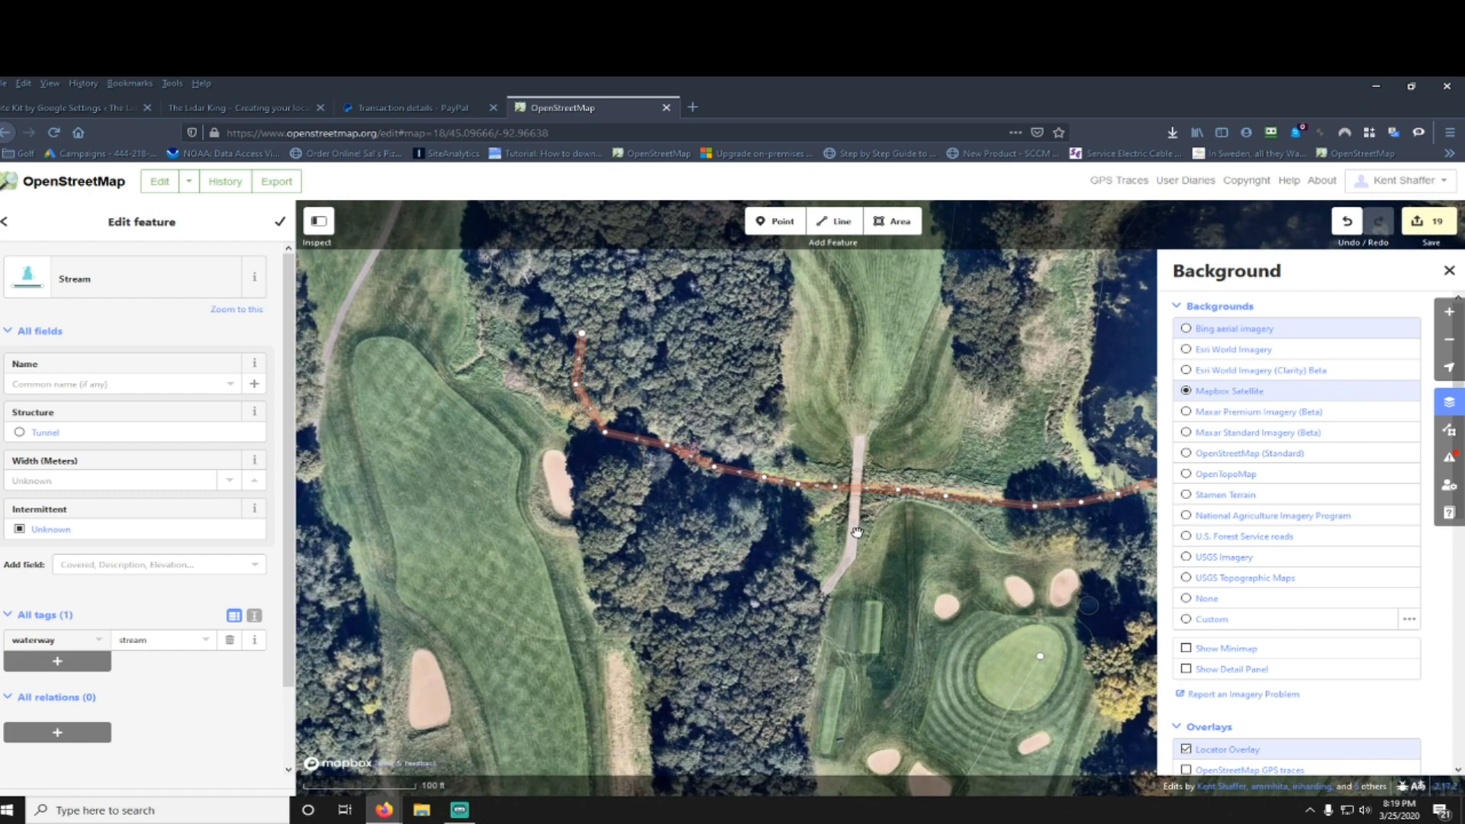
pyautogui.scroll(1, 853, 532)
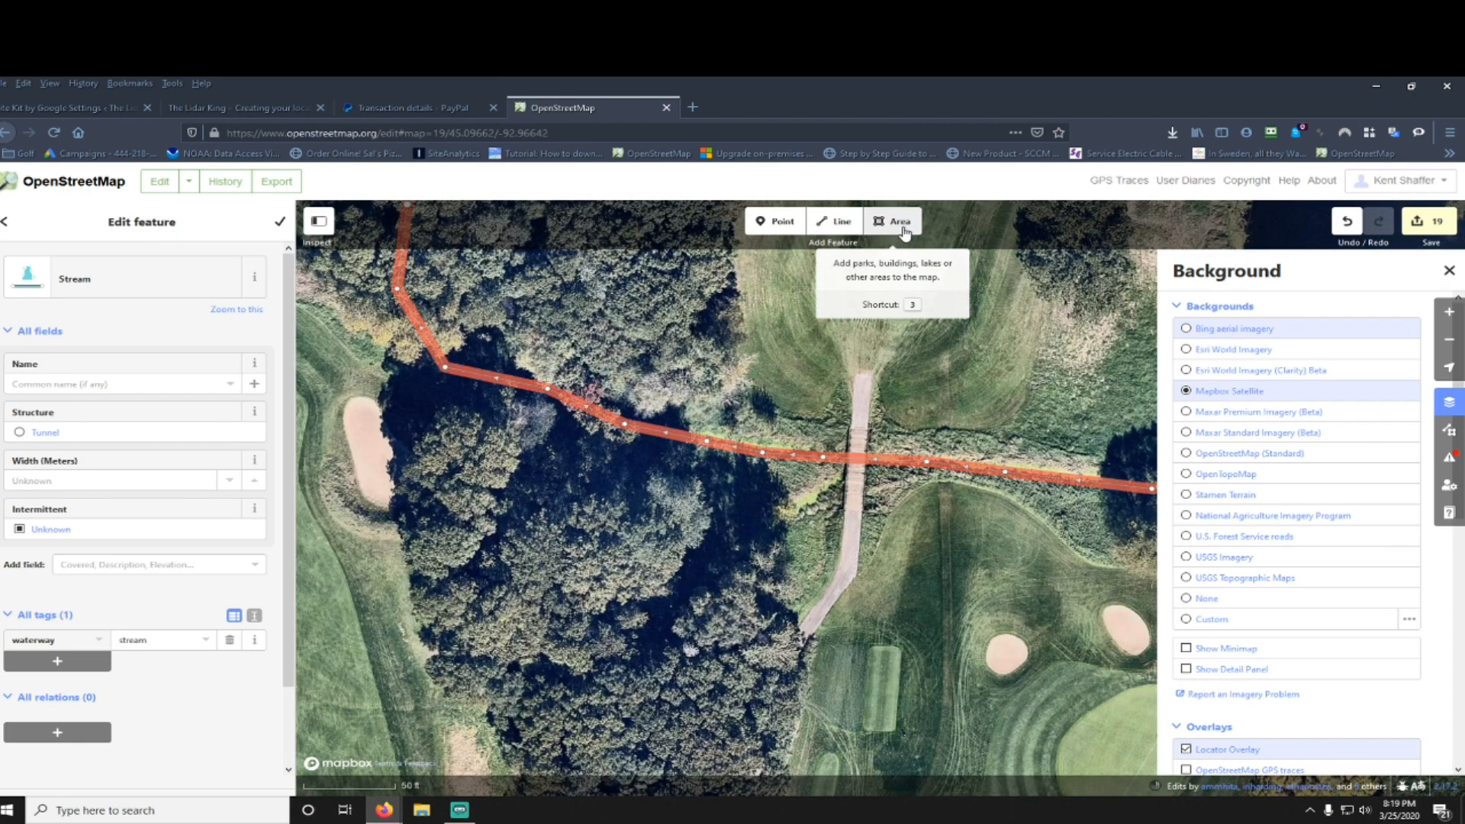
pyautogui.click(842, 229)
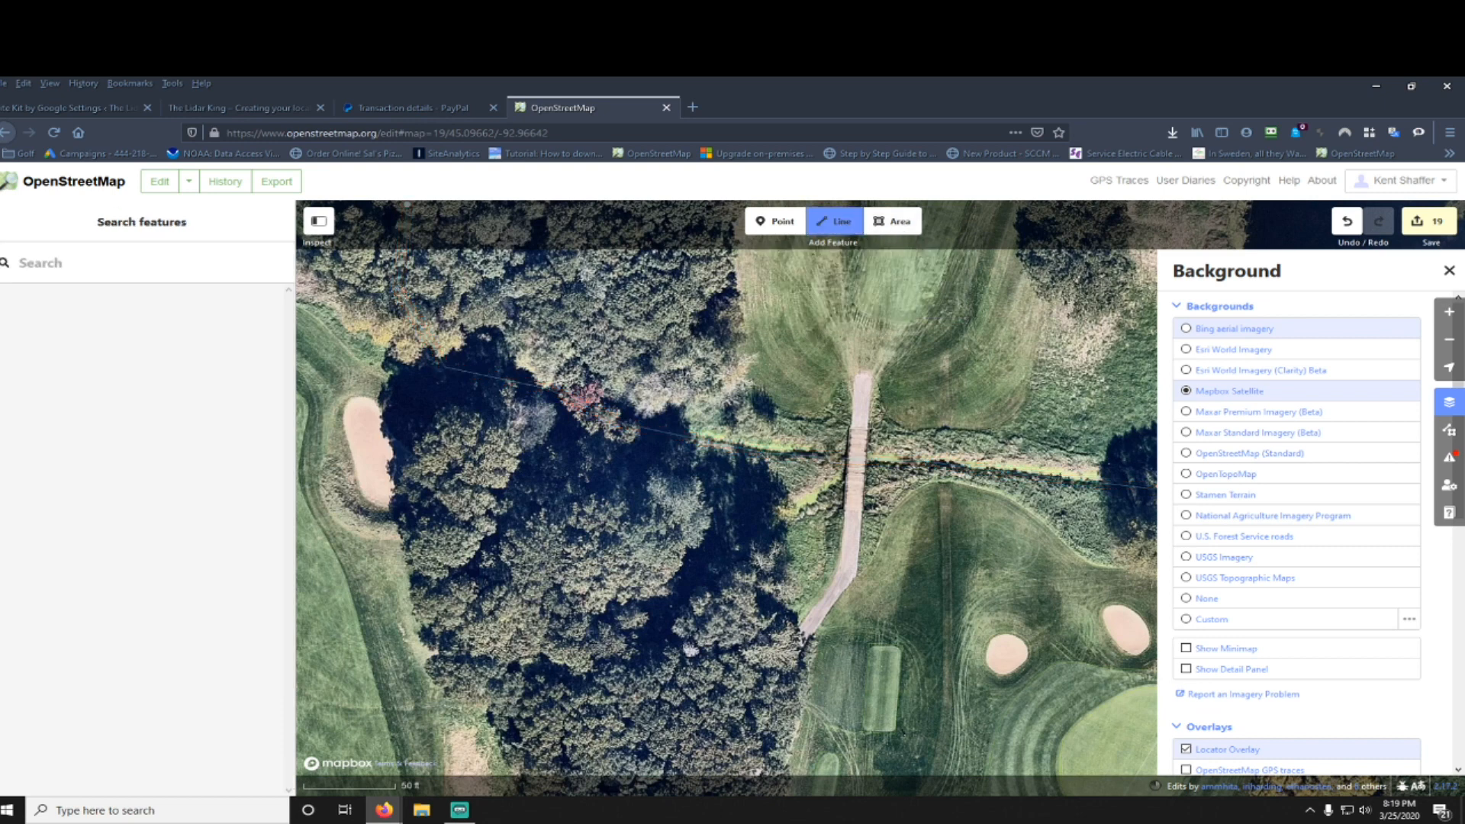
pyautogui.click(805, 634)
pyautogui.click(830, 601)
pyautogui.click(846, 579)
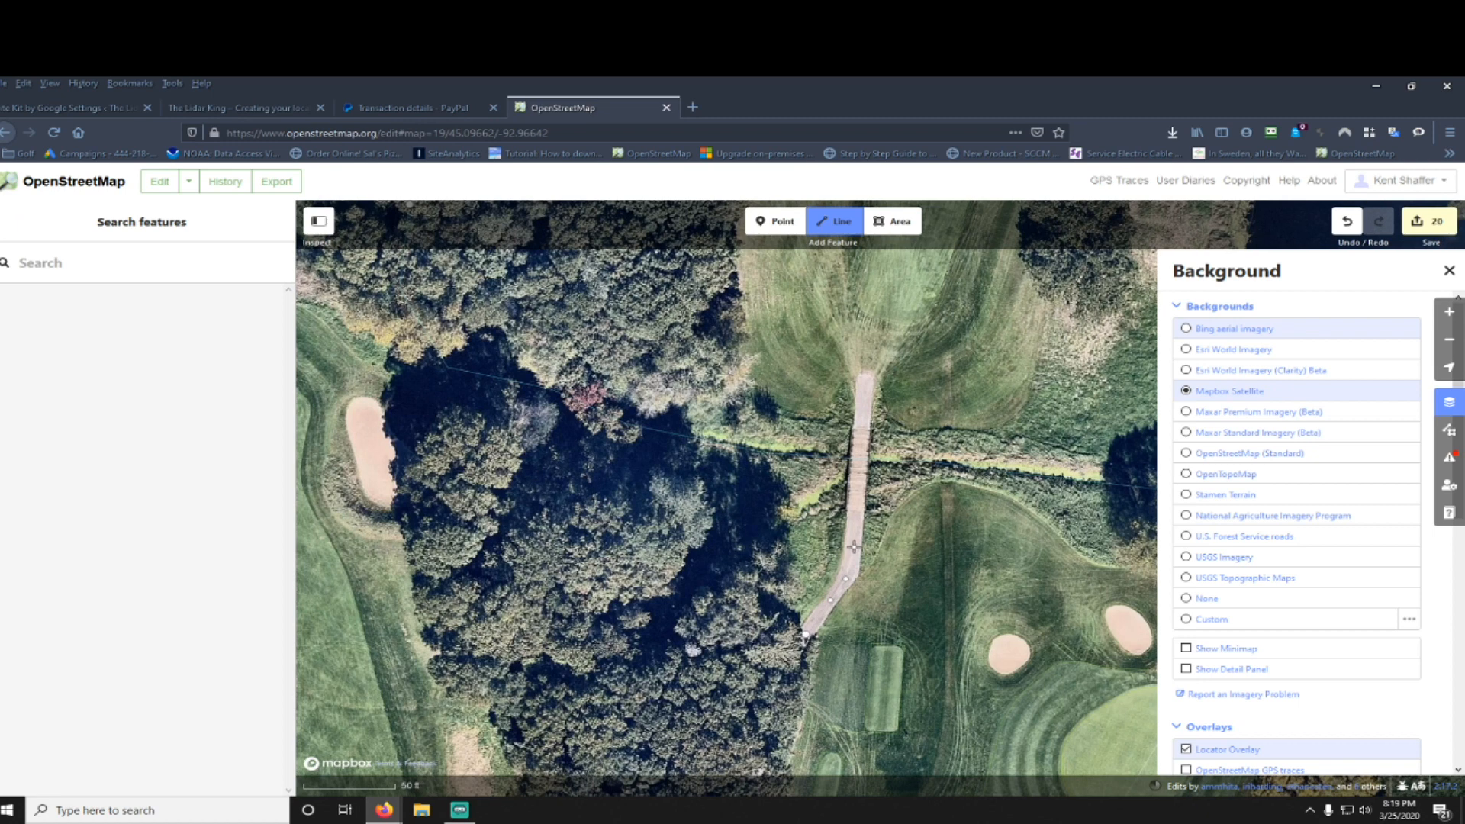
pyautogui.click(853, 546)
# Step: Try tracing the path across the footbridge as a single Golf Walking Path, and undo back to the stretch south of the bridge
pyautogui.moveTo(857, 515); pyautogui.dragTo(856, 519)
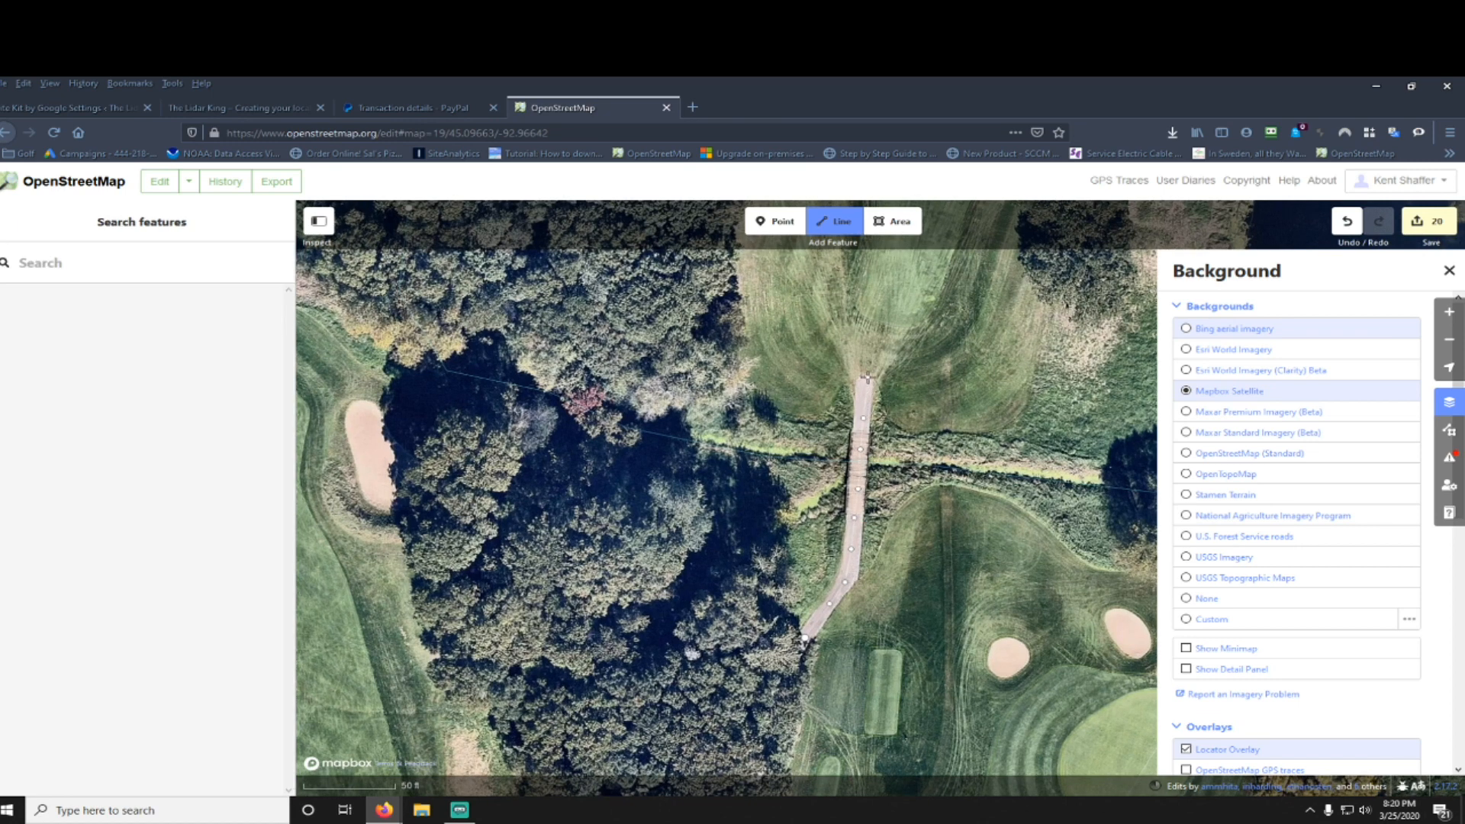
pyautogui.click(805, 637)
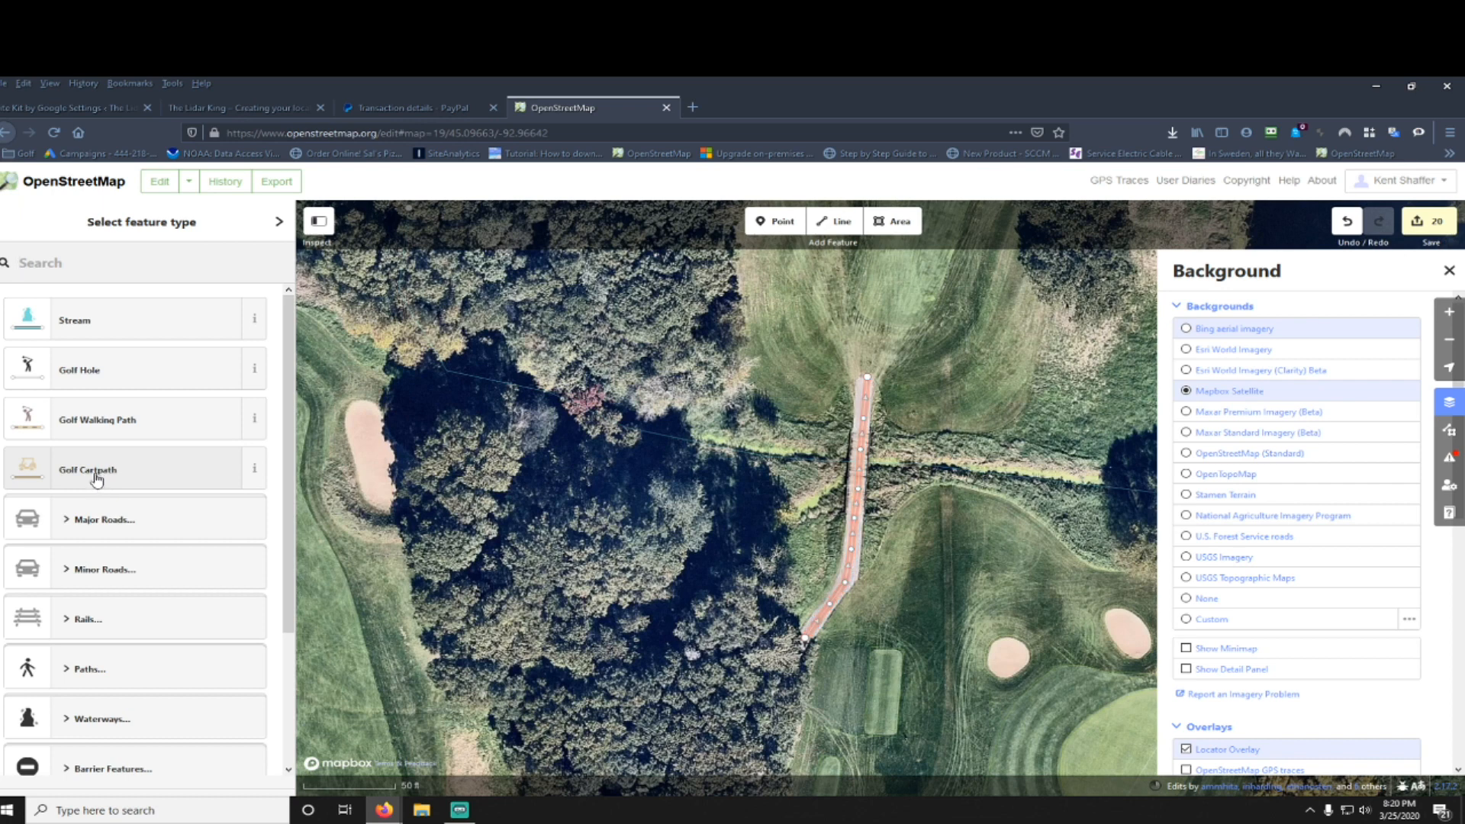
pyautogui.click(76, 426)
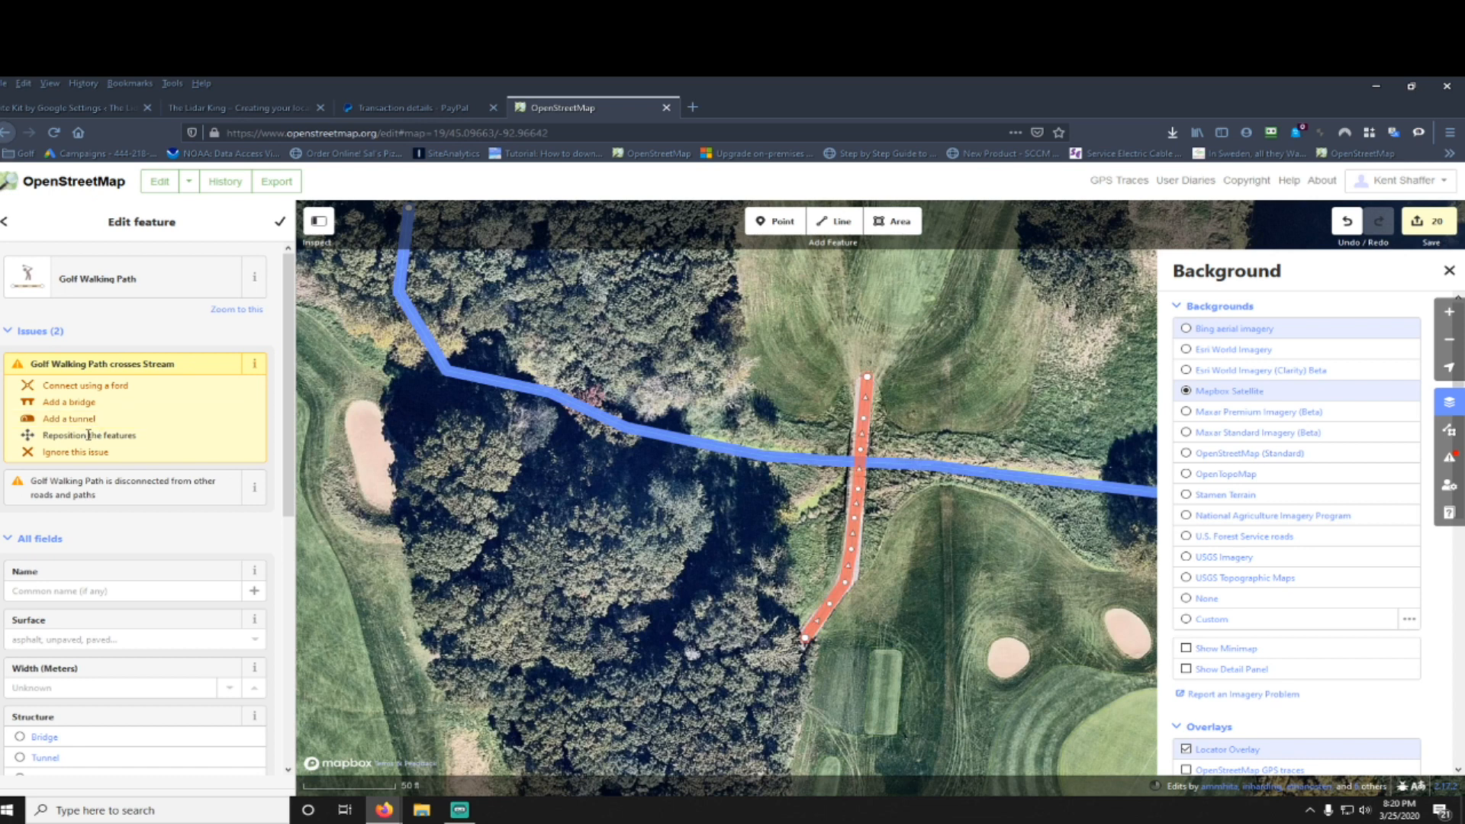
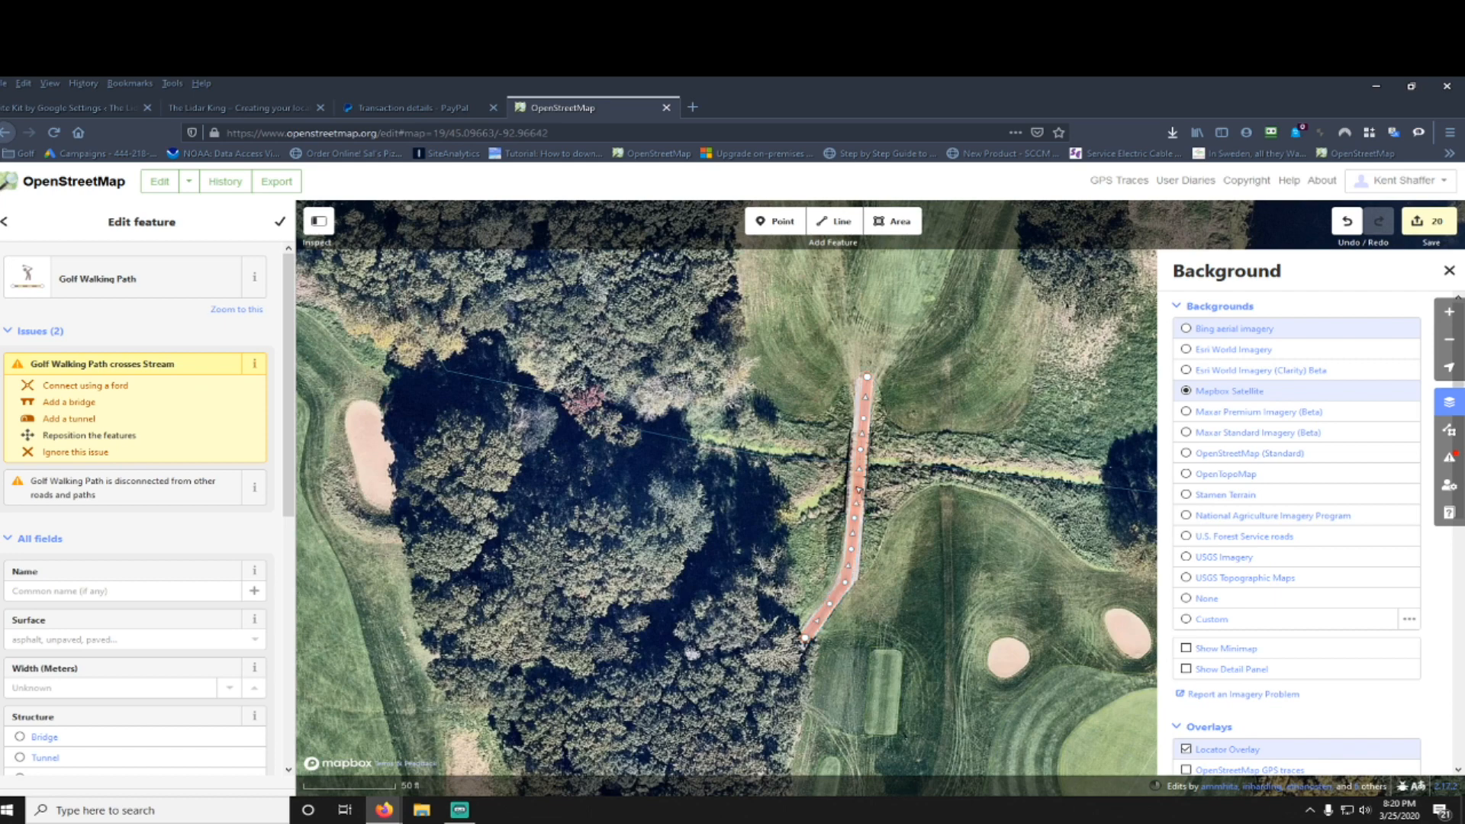
pyautogui.scroll(3, 858, 489)
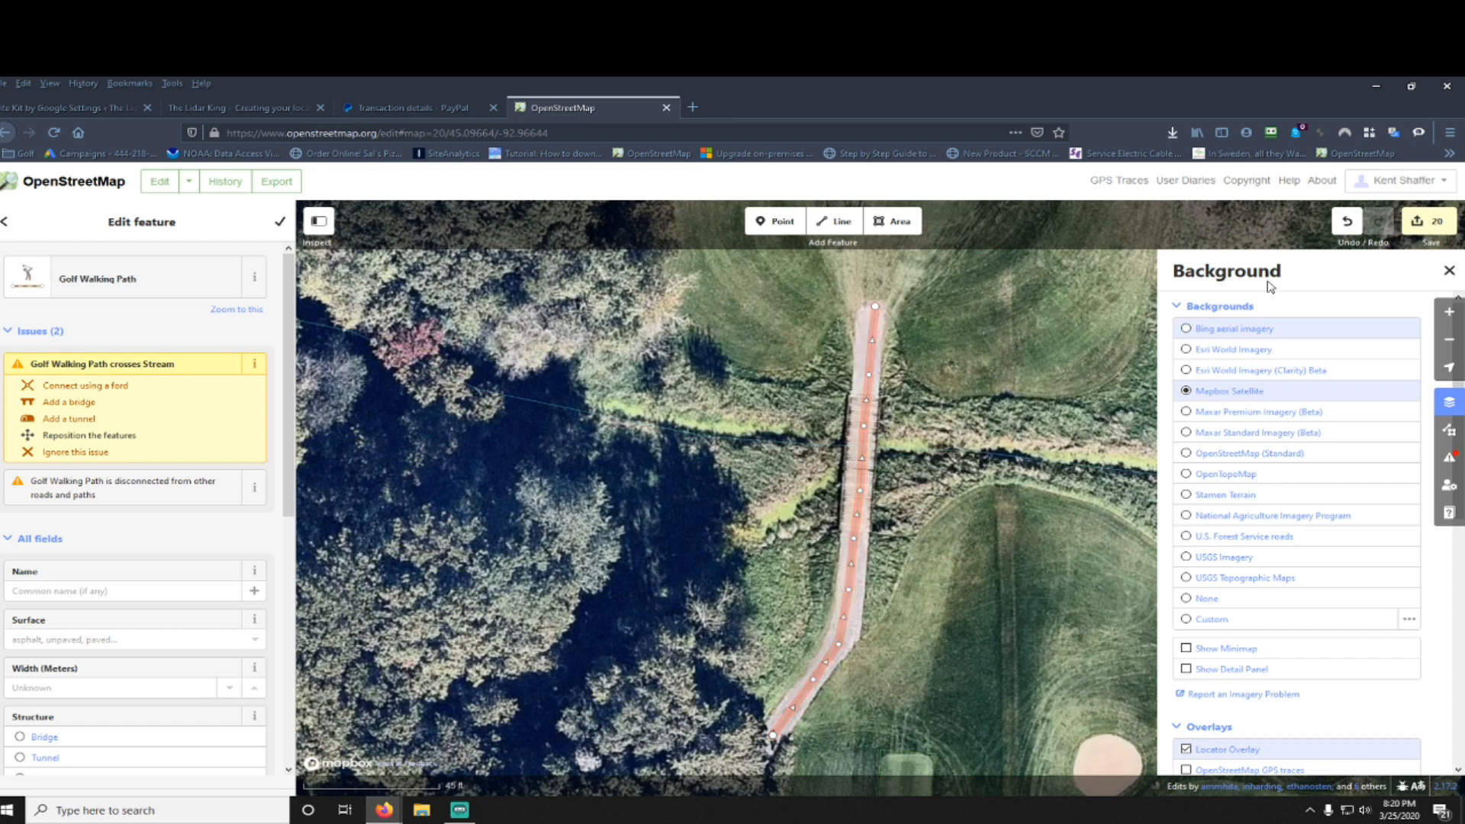
pyautogui.click(1348, 224)
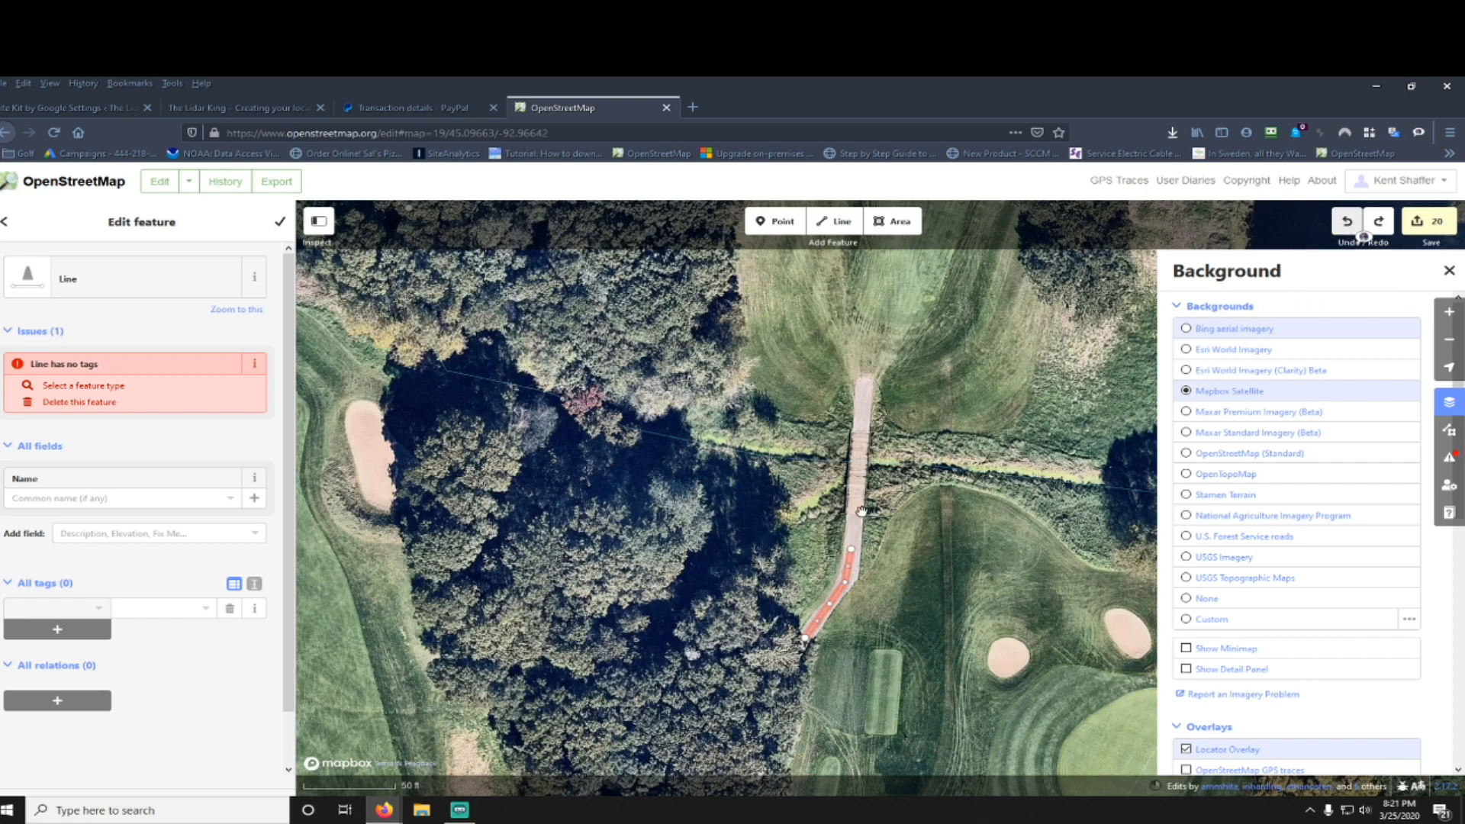
# Step: Continue the path line to the footbridge's southern end and open the choice of its feature type
pyautogui.scroll(3, 865, 567)
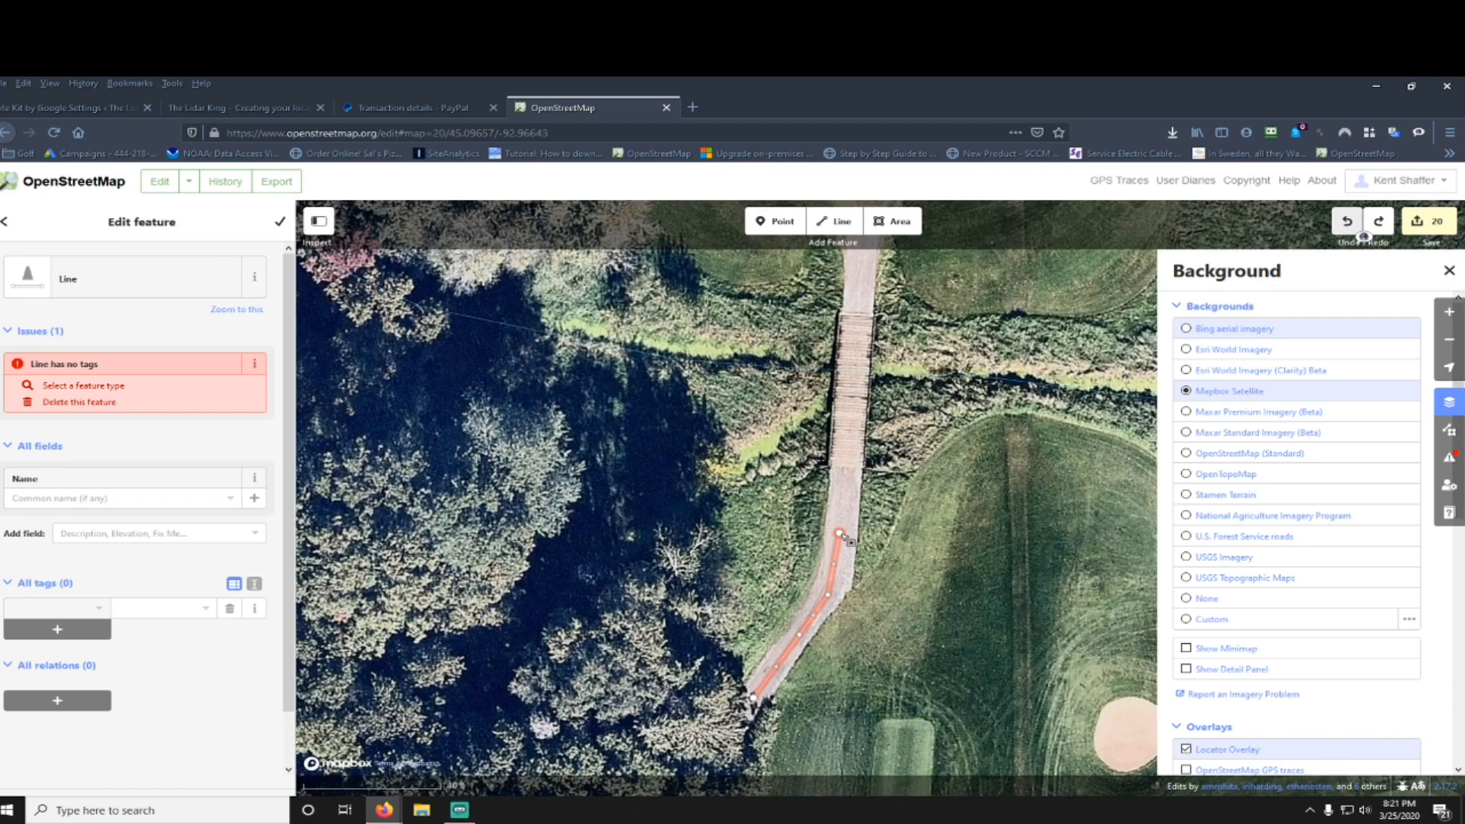
pyautogui.rightClick(840, 535)
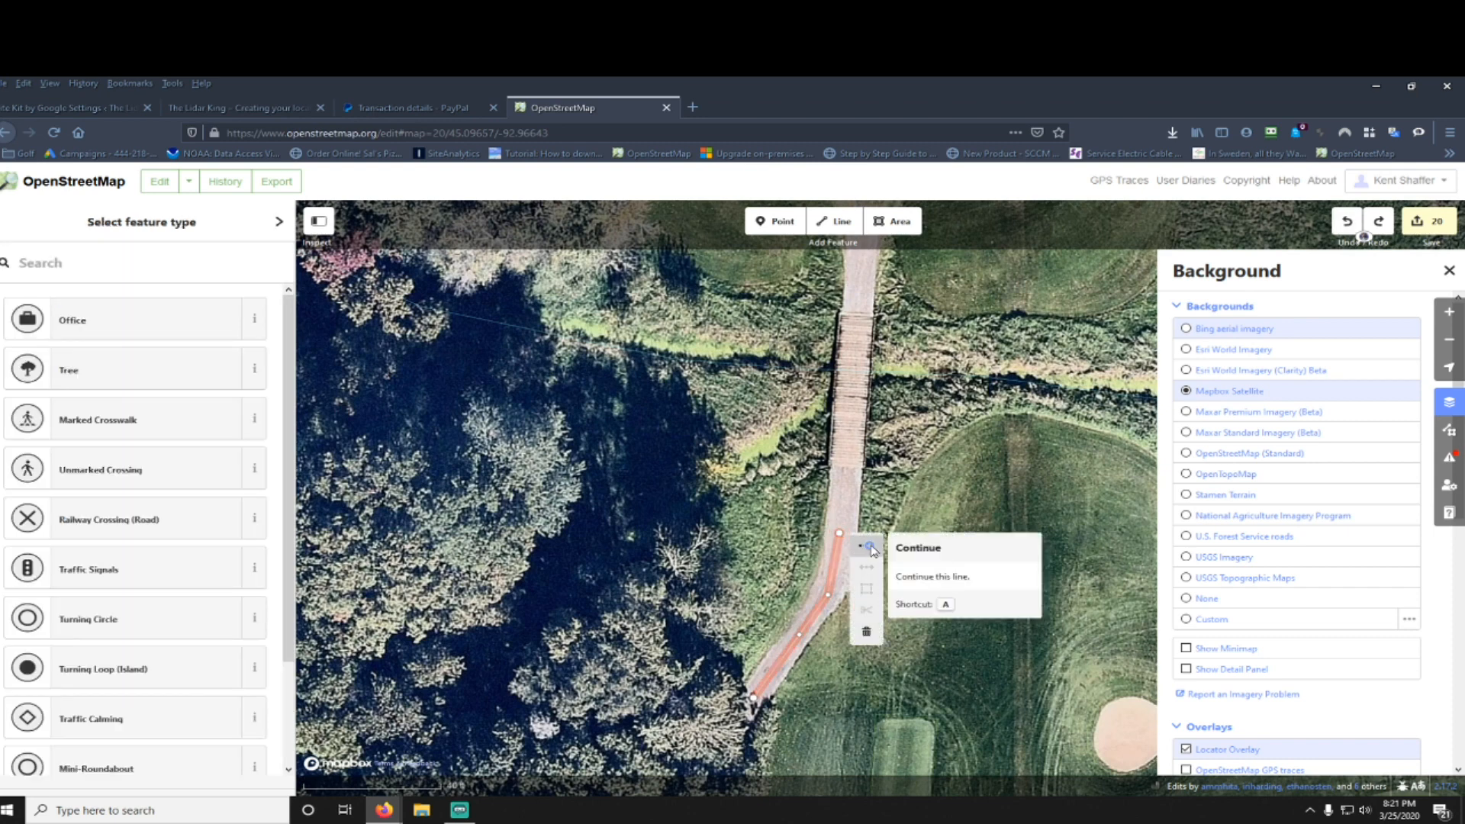
pyautogui.click(871, 547)
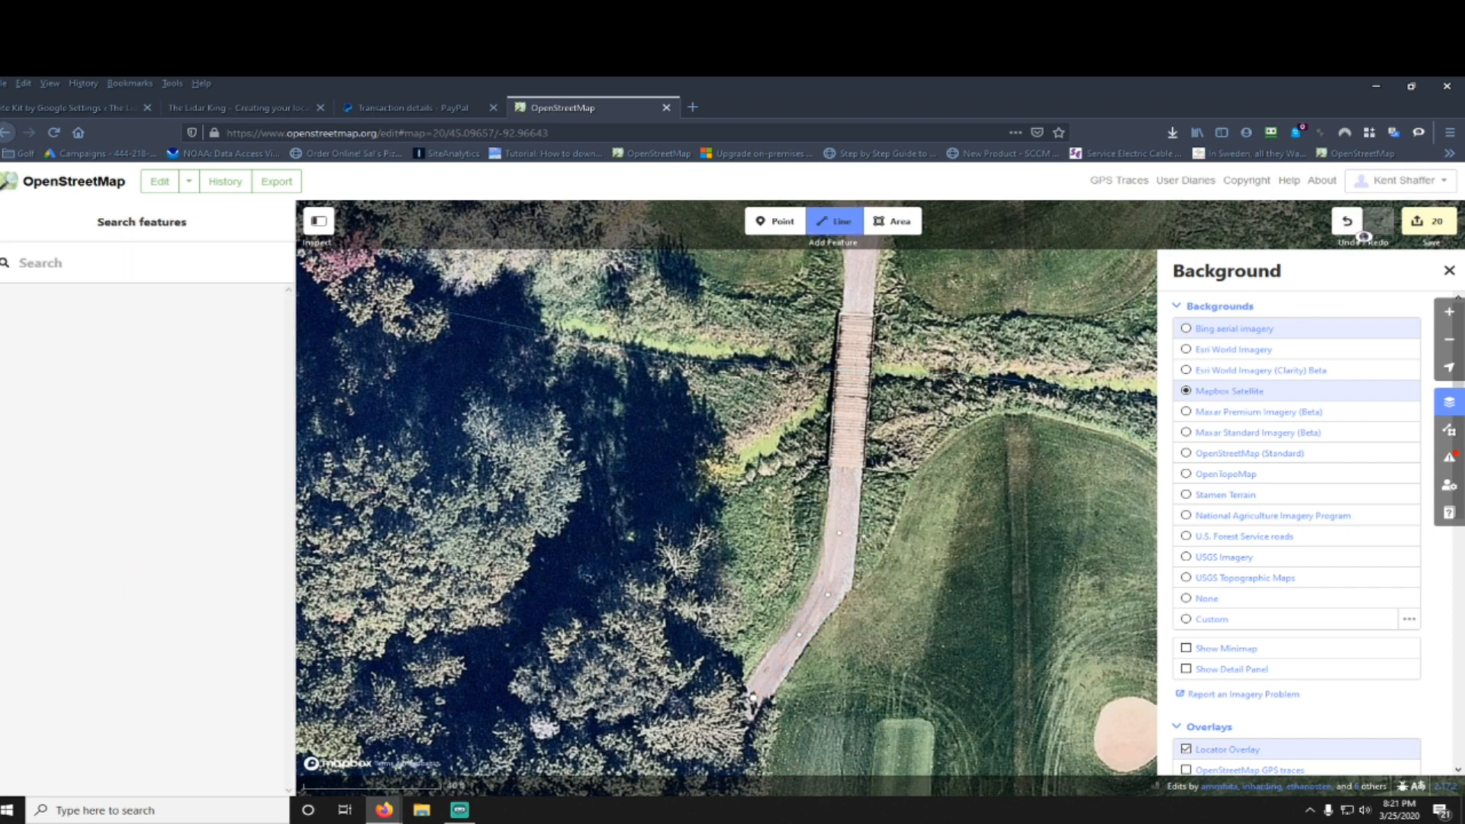
pyautogui.click(847, 472)
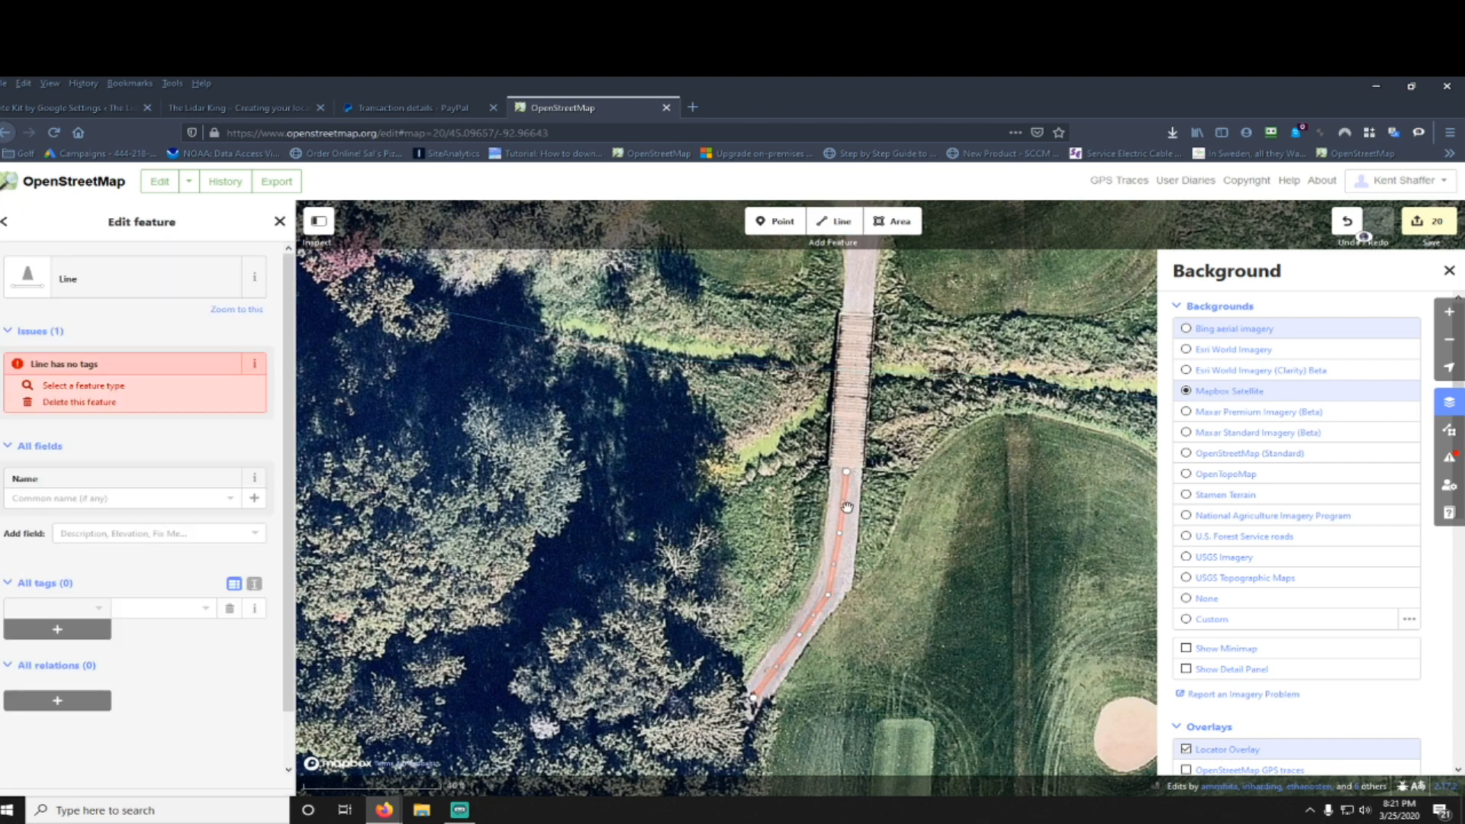
pyautogui.click(90, 385)
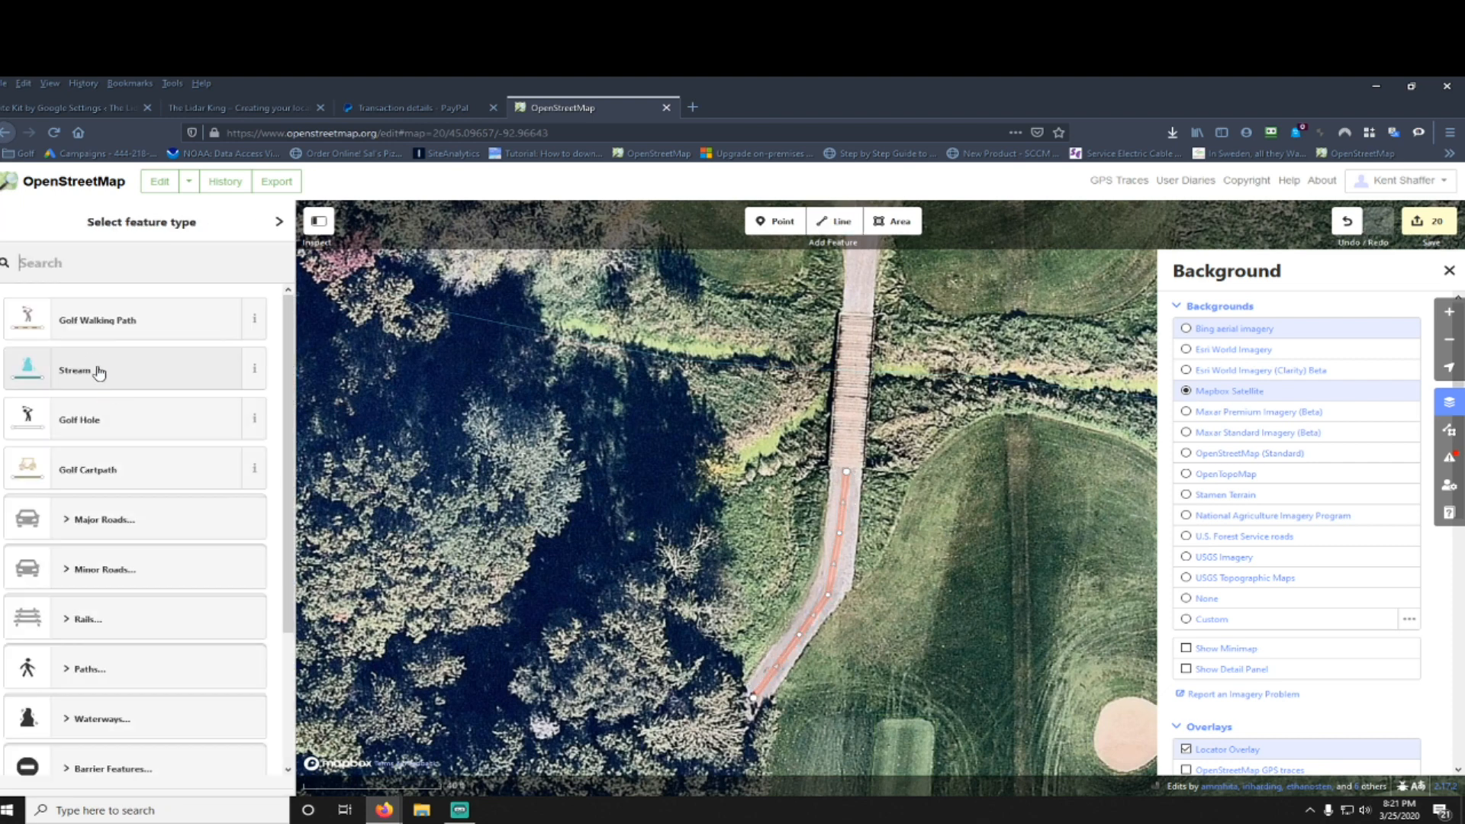
# Step: Classify the line drawn along the track south of the wooden bridge as a Golf Walking Path
pyautogui.click(90, 320)
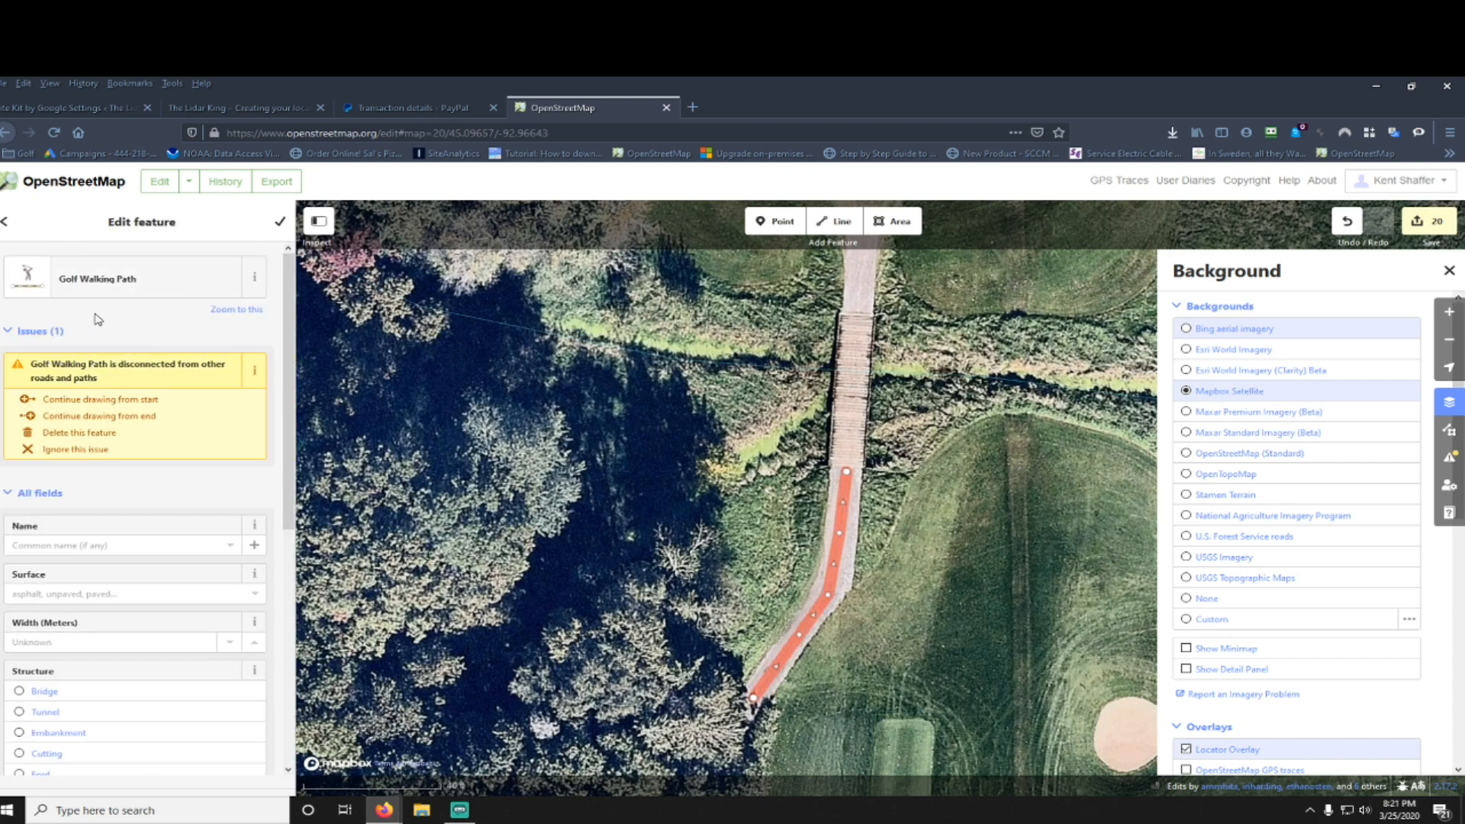
# Step: Draw a short Golf Walking Path on the track north of the wooden bridge and ignore its disconnected-path issue
pyautogui.moveTo(853, 350); pyautogui.dragTo(793, 549)
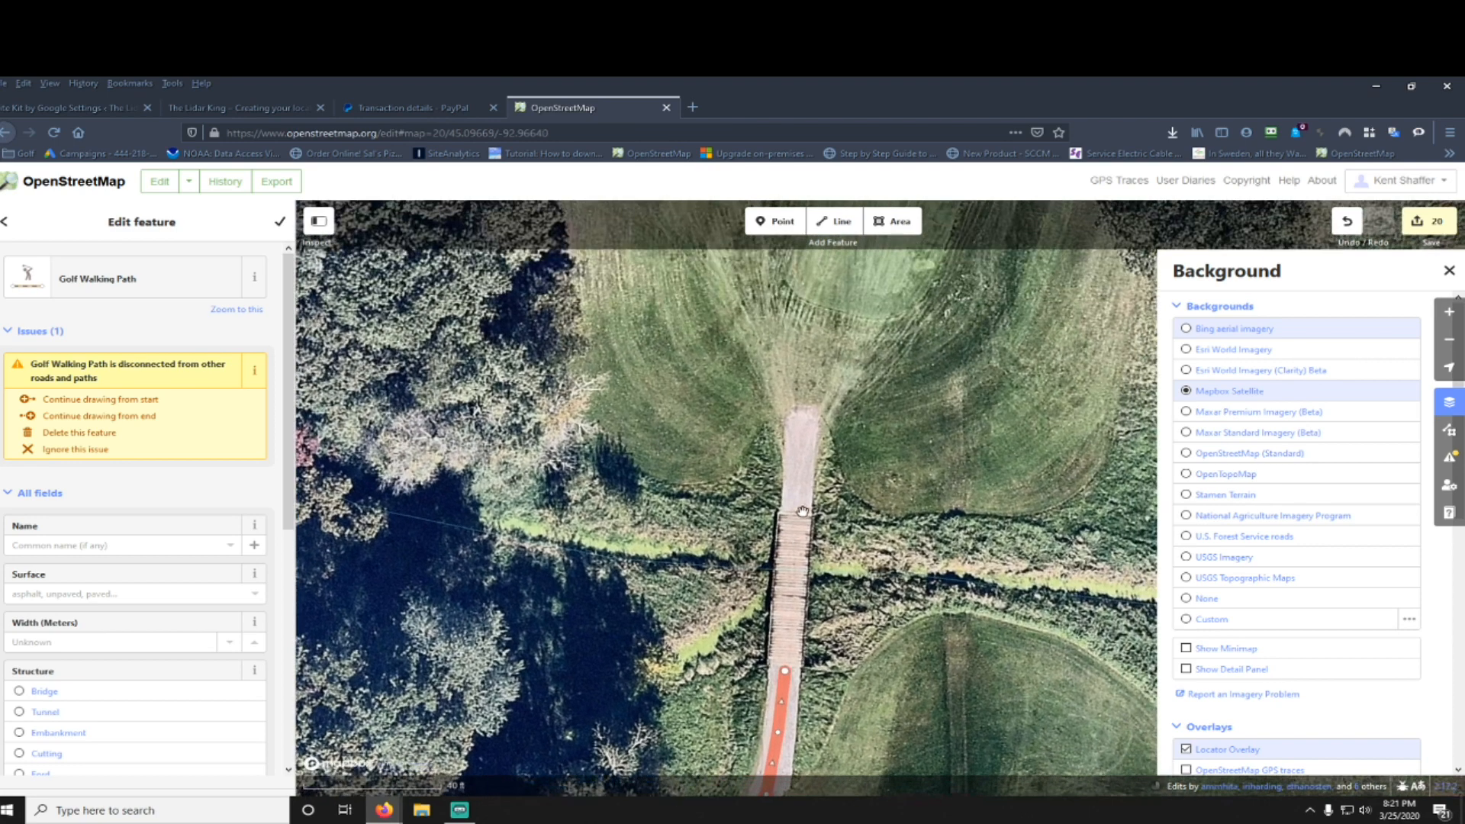
pyautogui.click(835, 221)
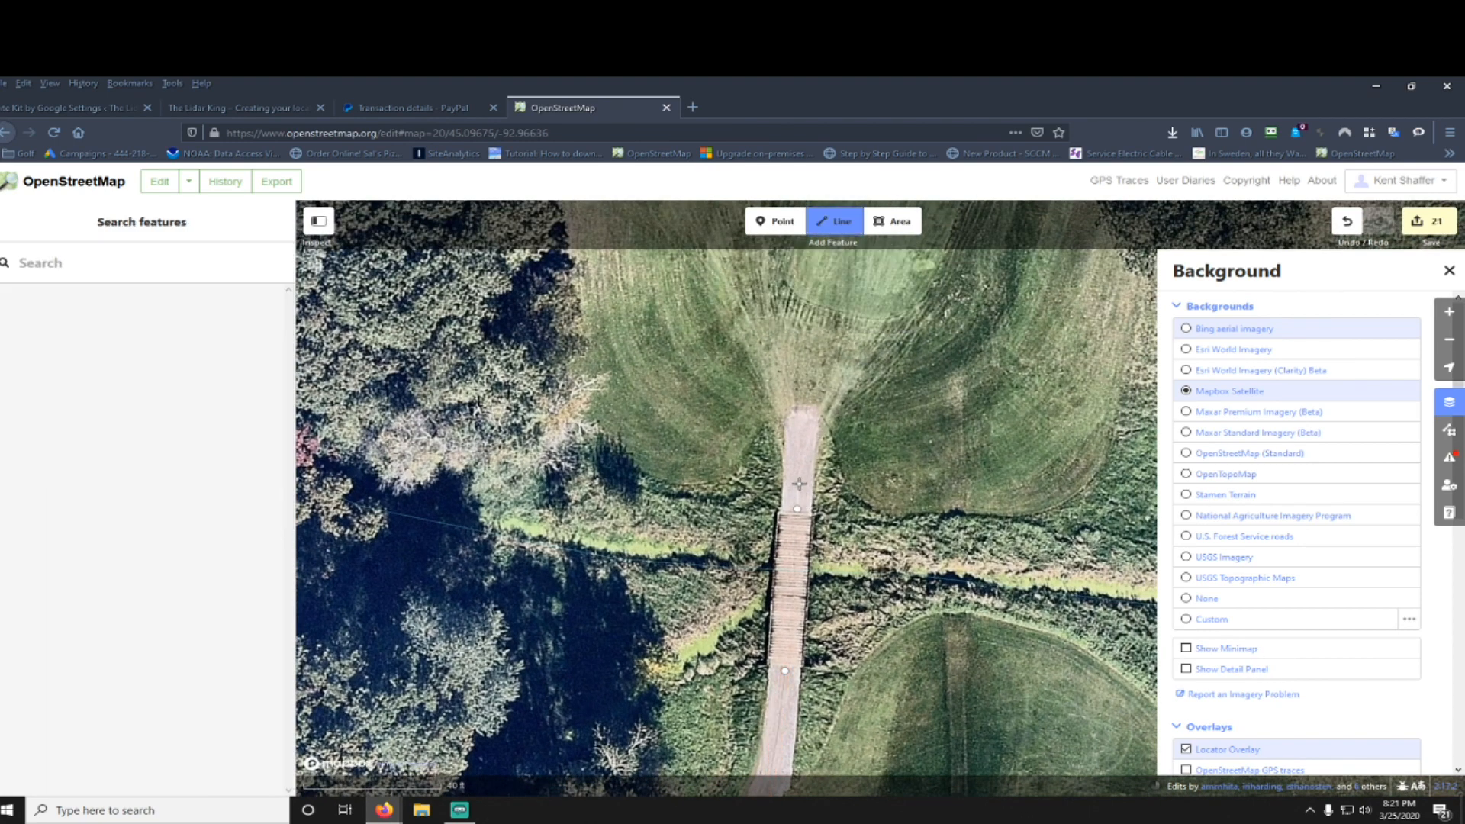
pyautogui.doubleClick(806, 417)
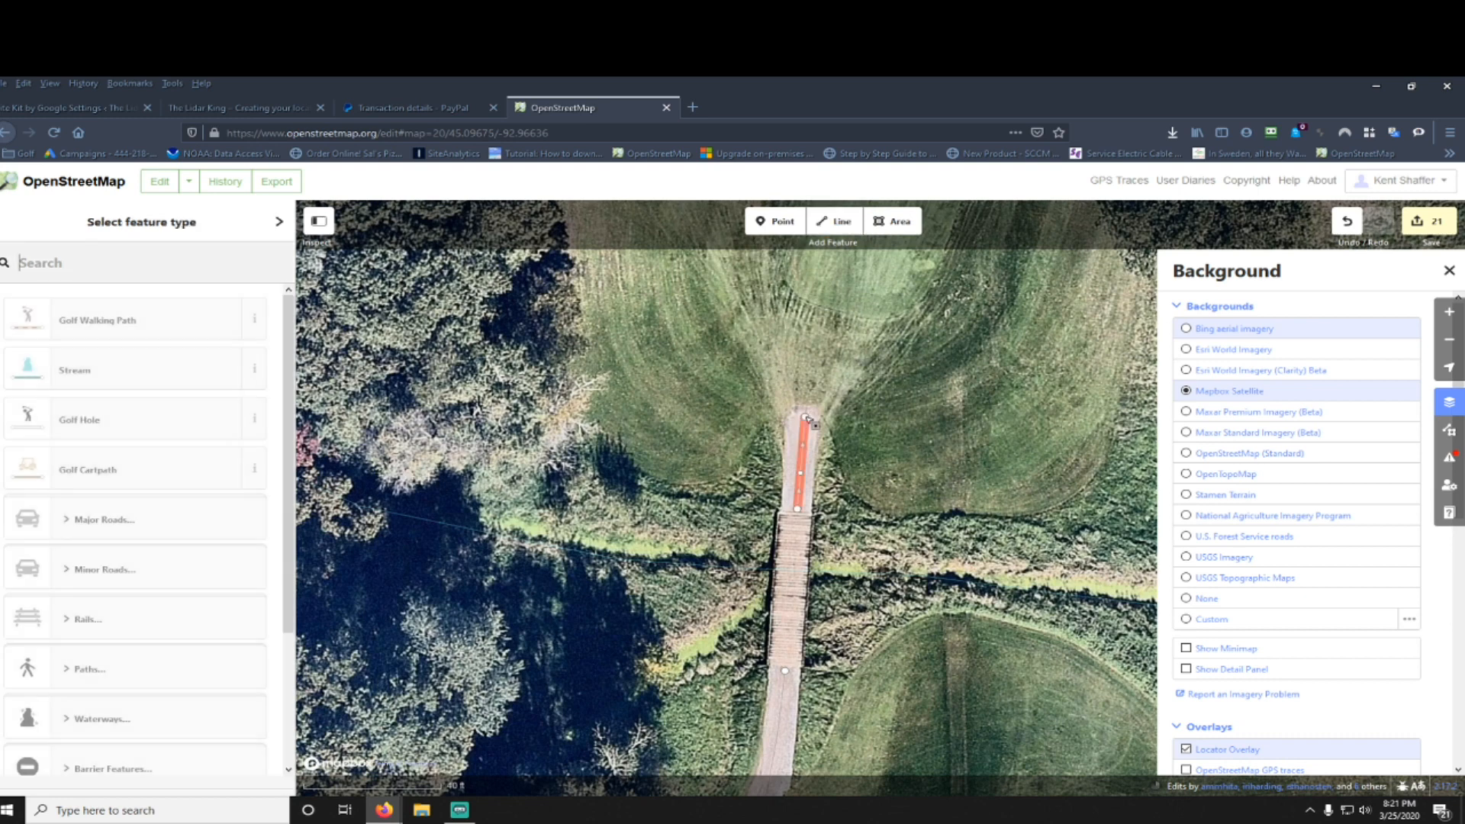
pyautogui.click(125, 317)
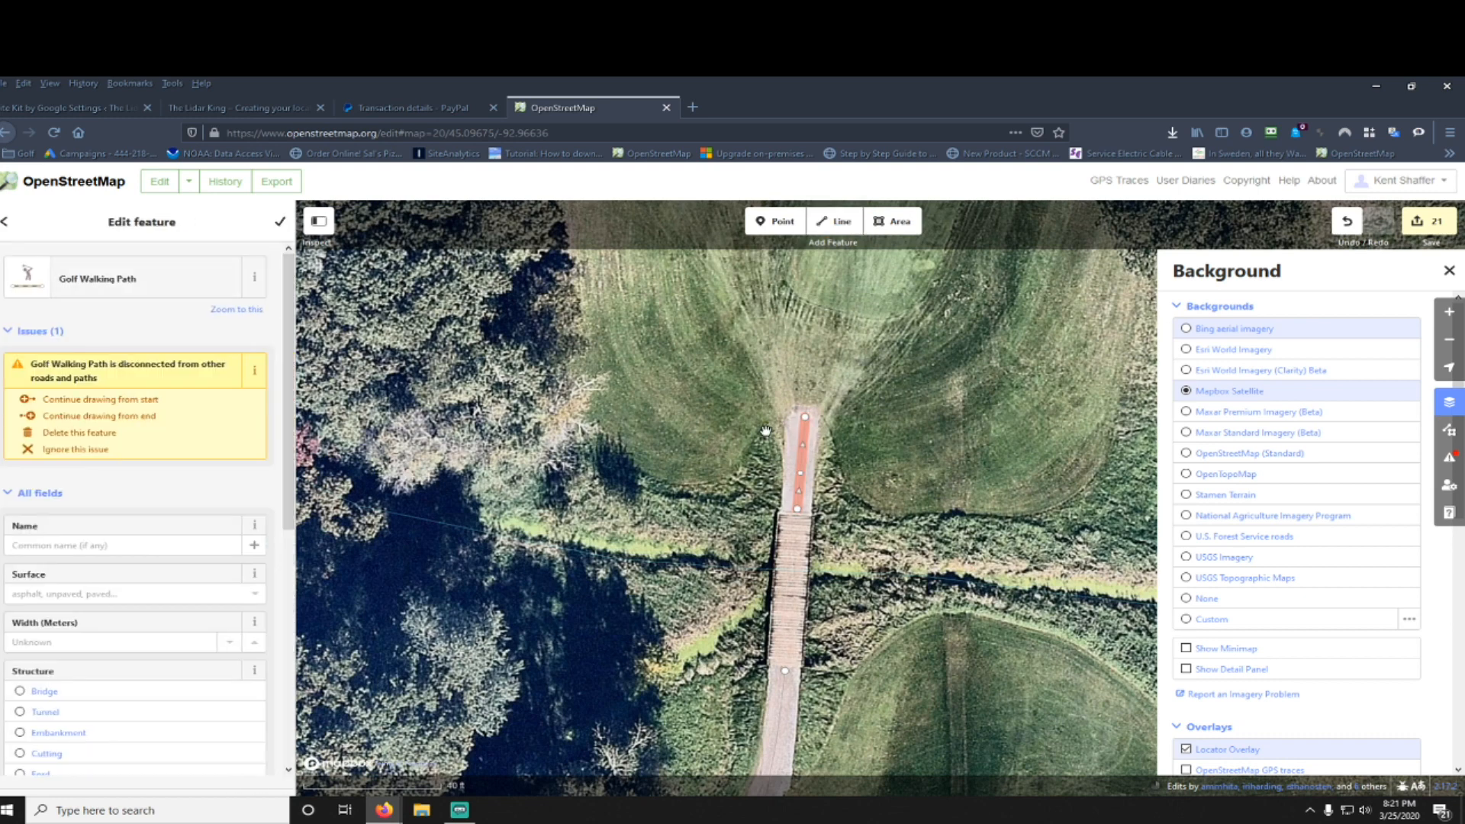
pyautogui.click(75, 449)
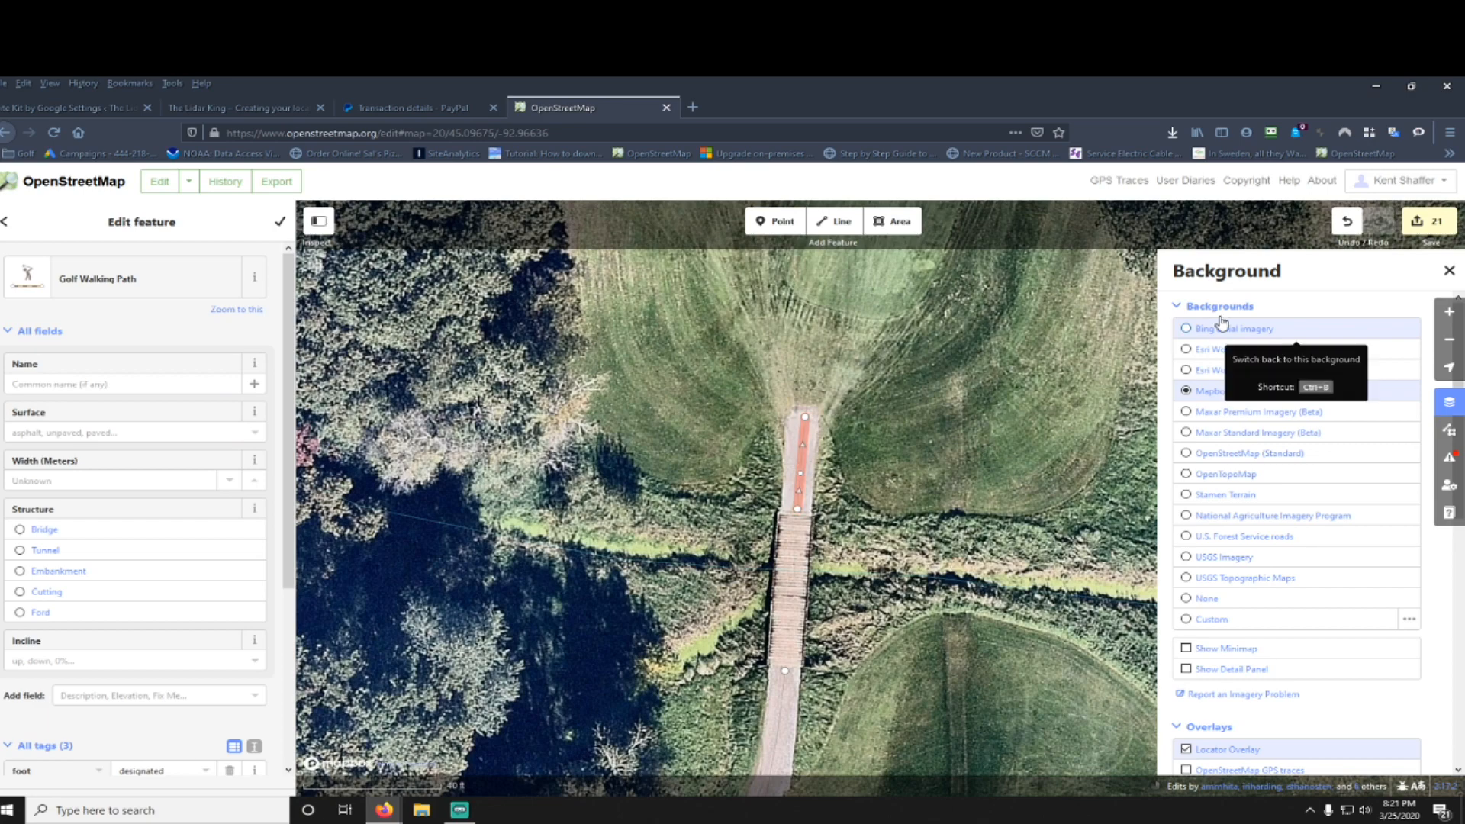
# Step: Select the walking paths on both sides of the bridge together, ending with only the southern path selected
pyautogui.moveTo(983, 326); pyautogui.dragTo(989, 410)
pyautogui.moveTo(821, 666); pyautogui.dragTo(773, 358)
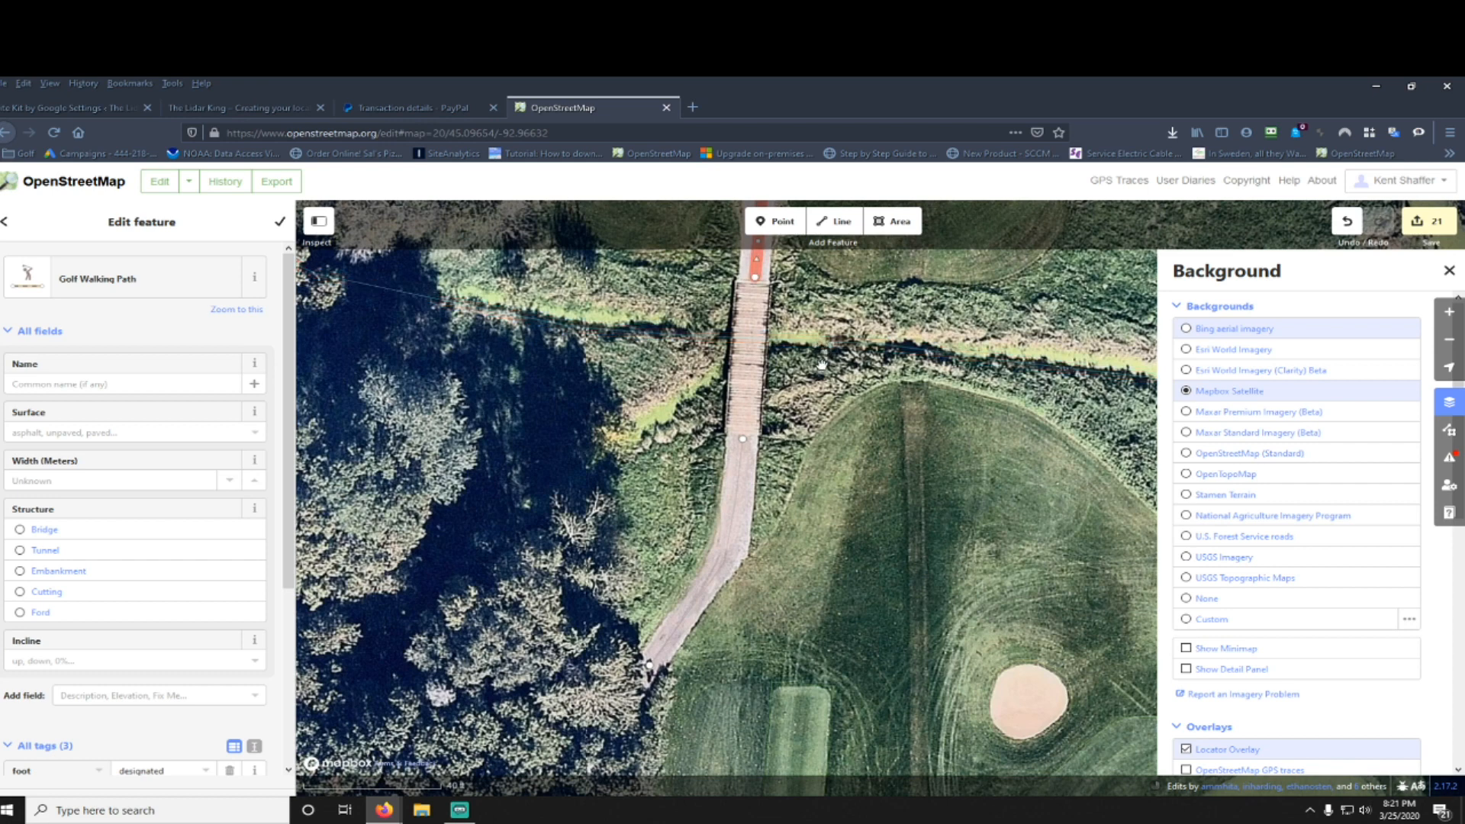
pyautogui.moveTo(809, 399); pyautogui.dragTo(810, 415)
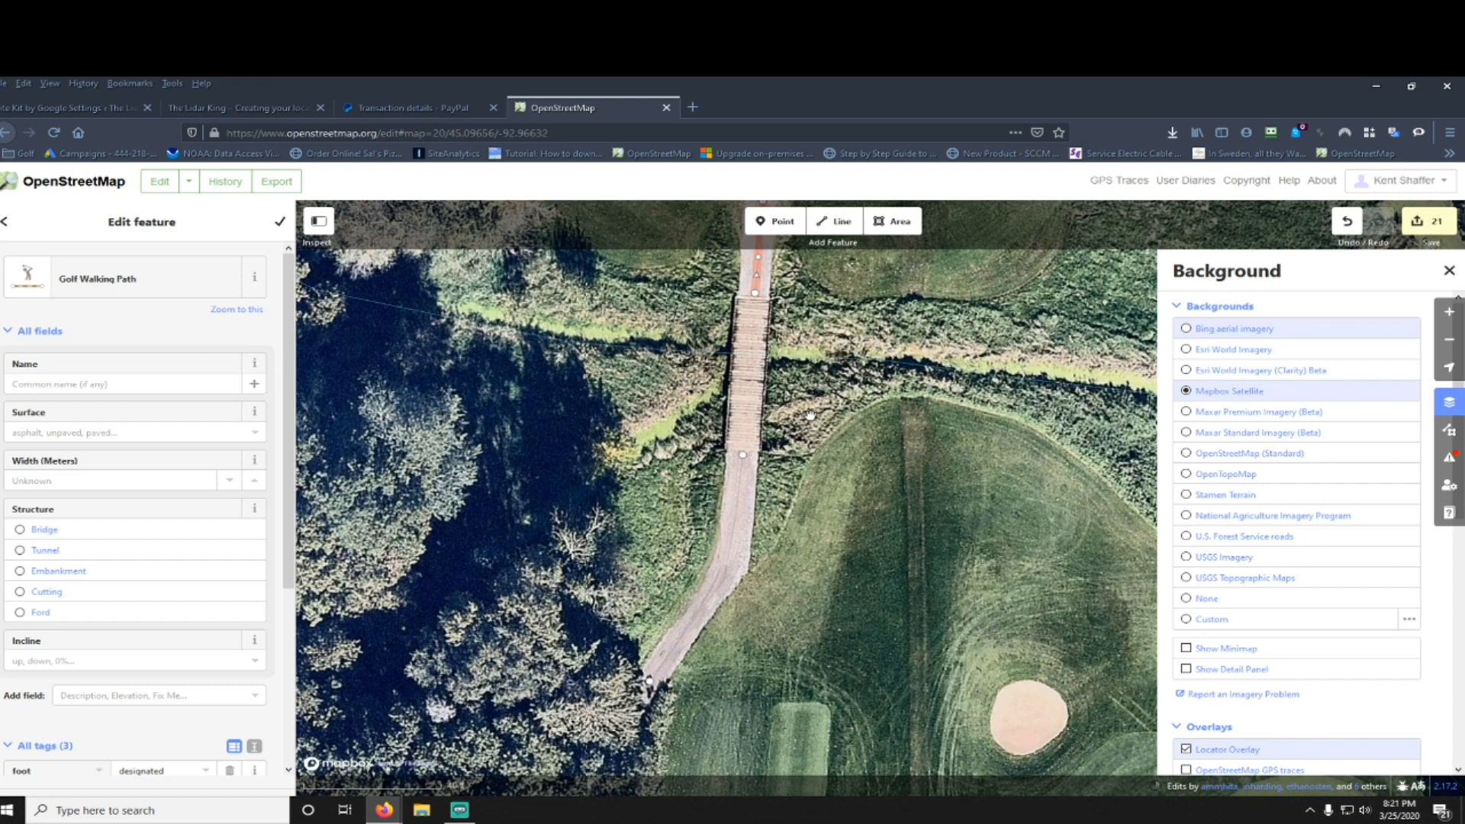
pyautogui.keyDown('shift'); pyautogui.click(740, 515); pyautogui.keyUp('shift')
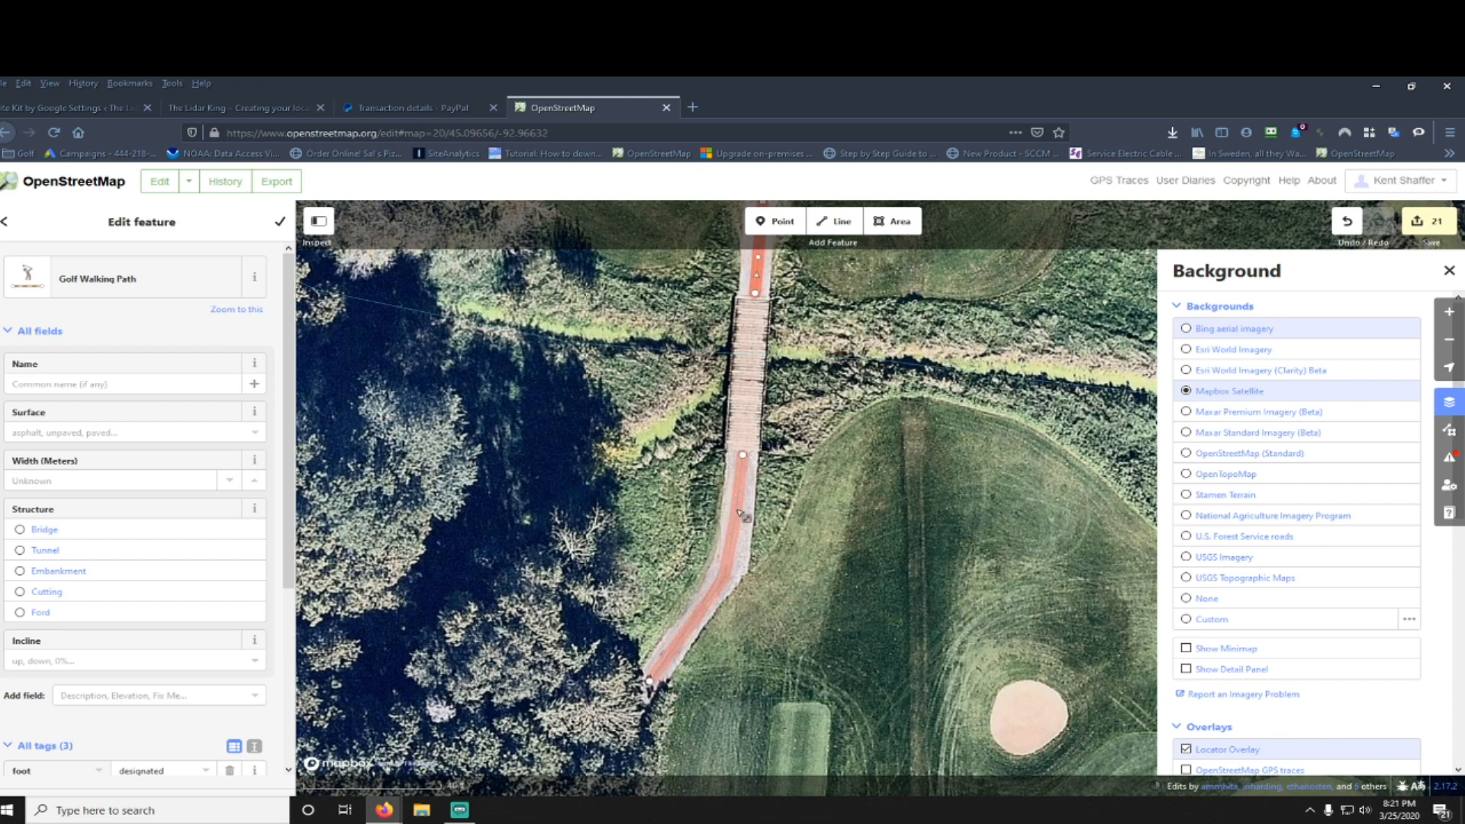
pyautogui.click(740, 515)
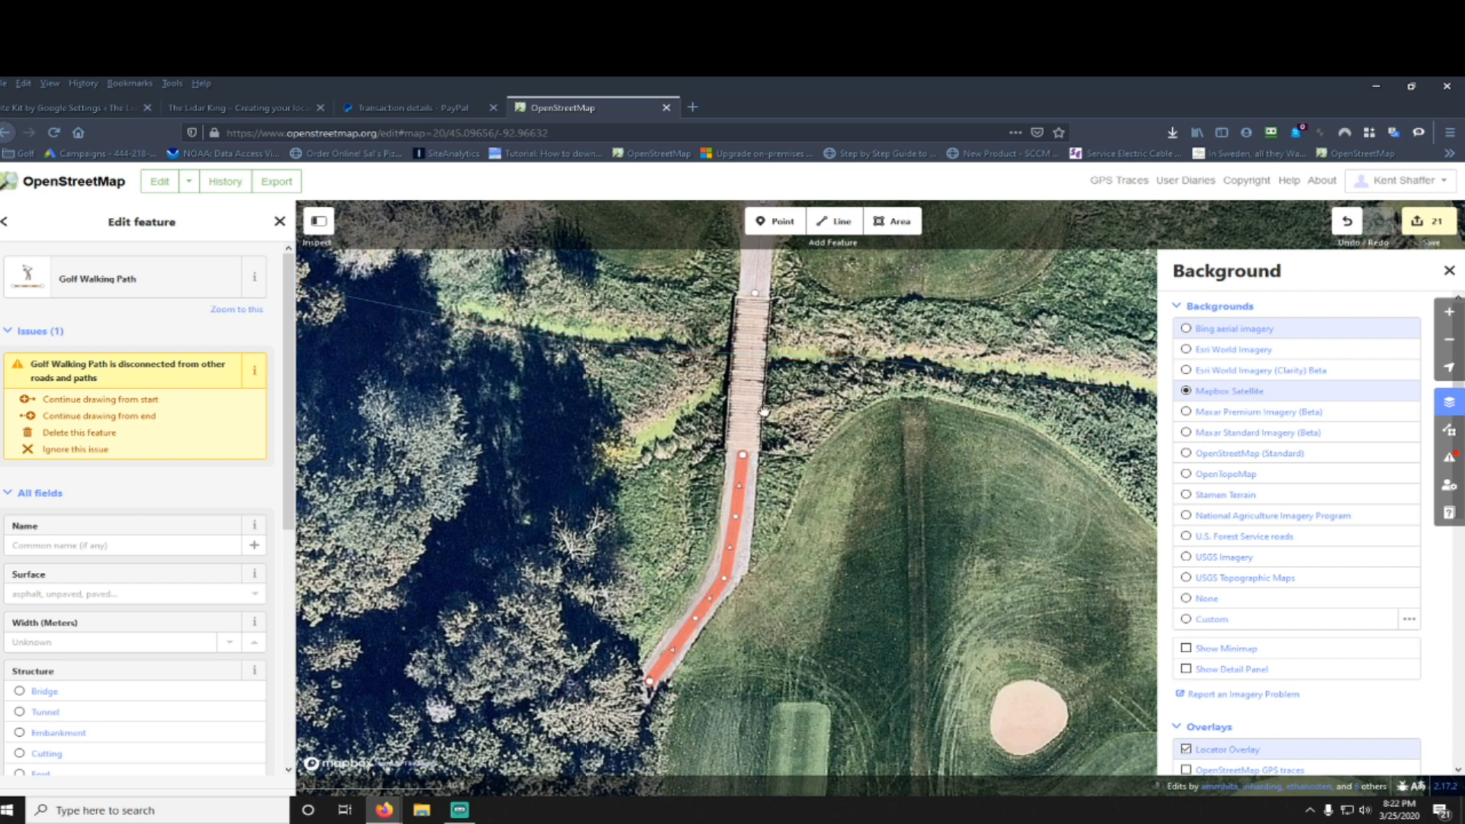
# Step: Examine the tees, greens, fairways and bunkers south and east of the bridge for how they are mapped
pyautogui.moveTo(832, 422); pyautogui.dragTo(843, 534)
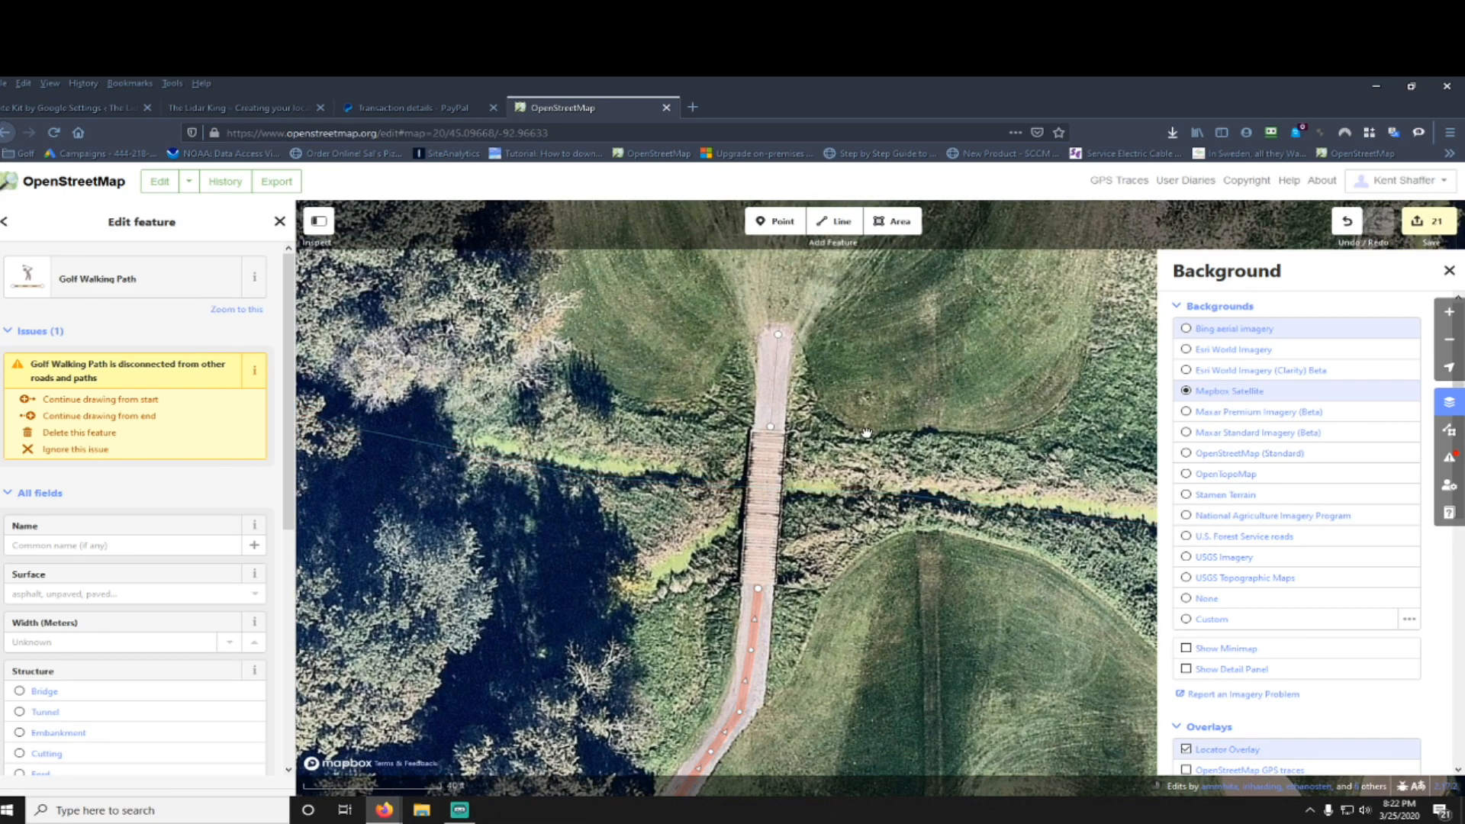
pyautogui.scroll(-5, 867, 434)
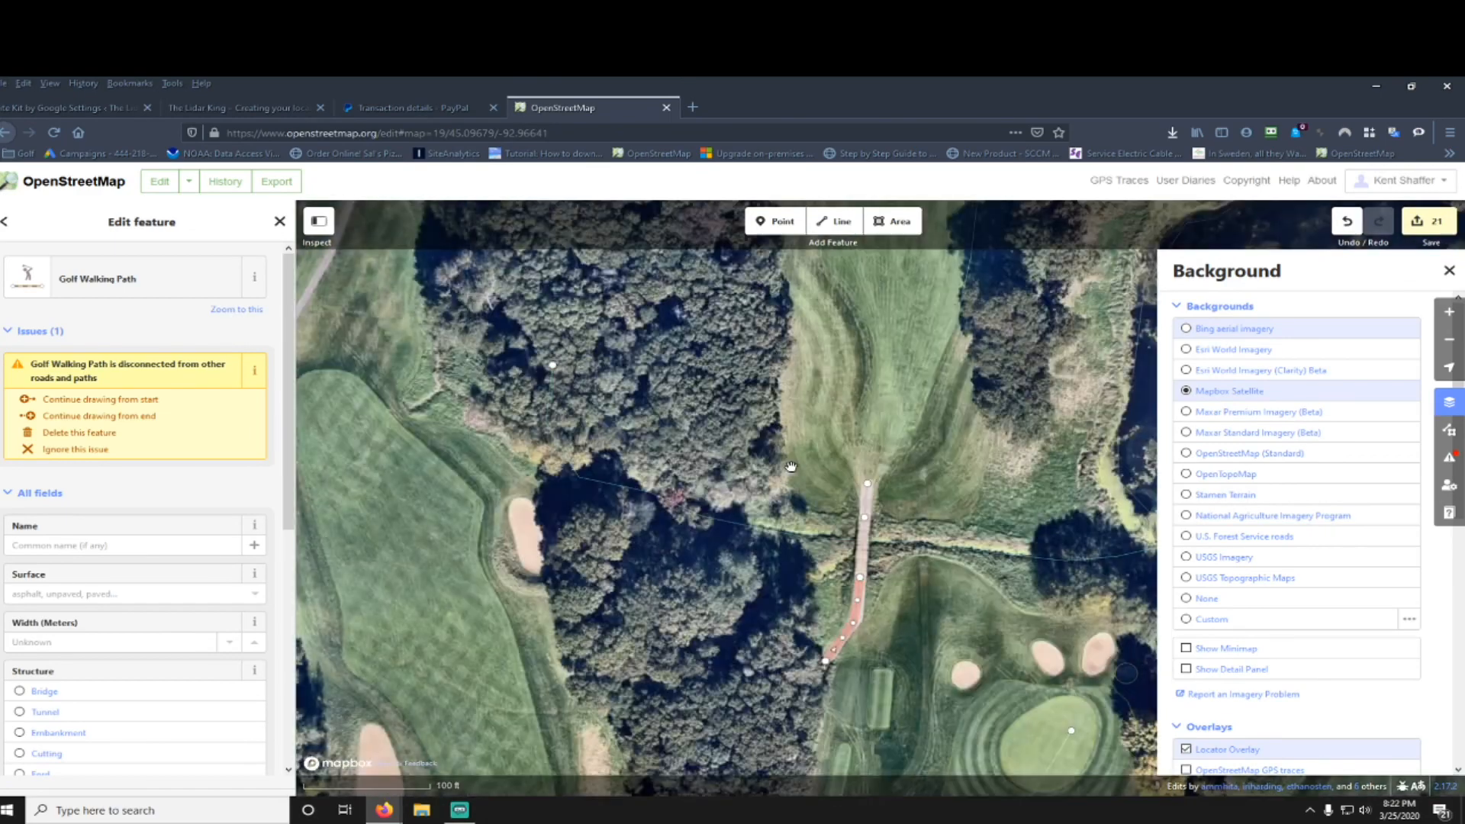
pyautogui.moveTo(904, 538); pyautogui.dragTo(992, 318)
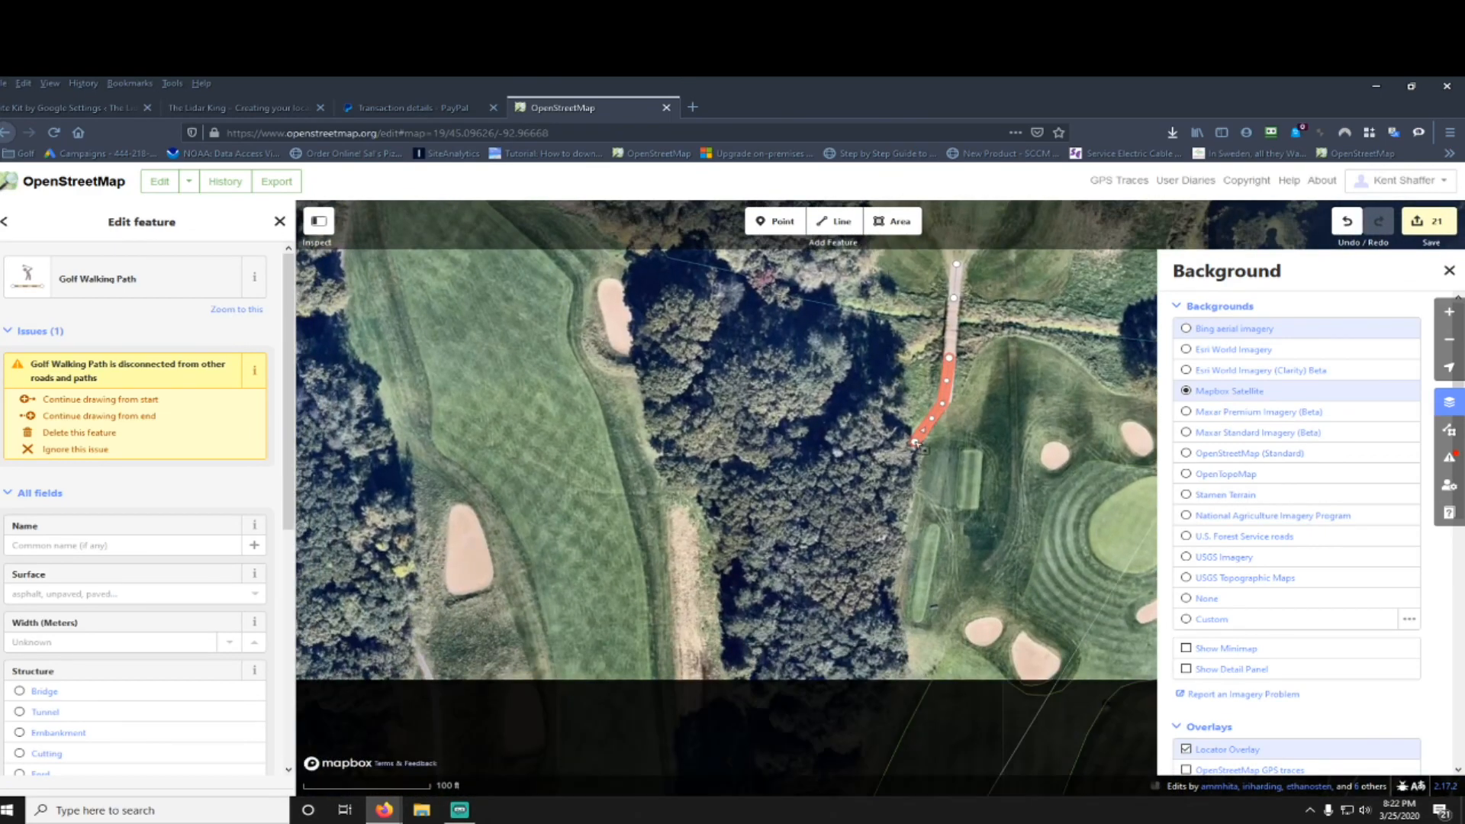
pyautogui.moveTo(1042, 433); pyautogui.dragTo(786, 405)
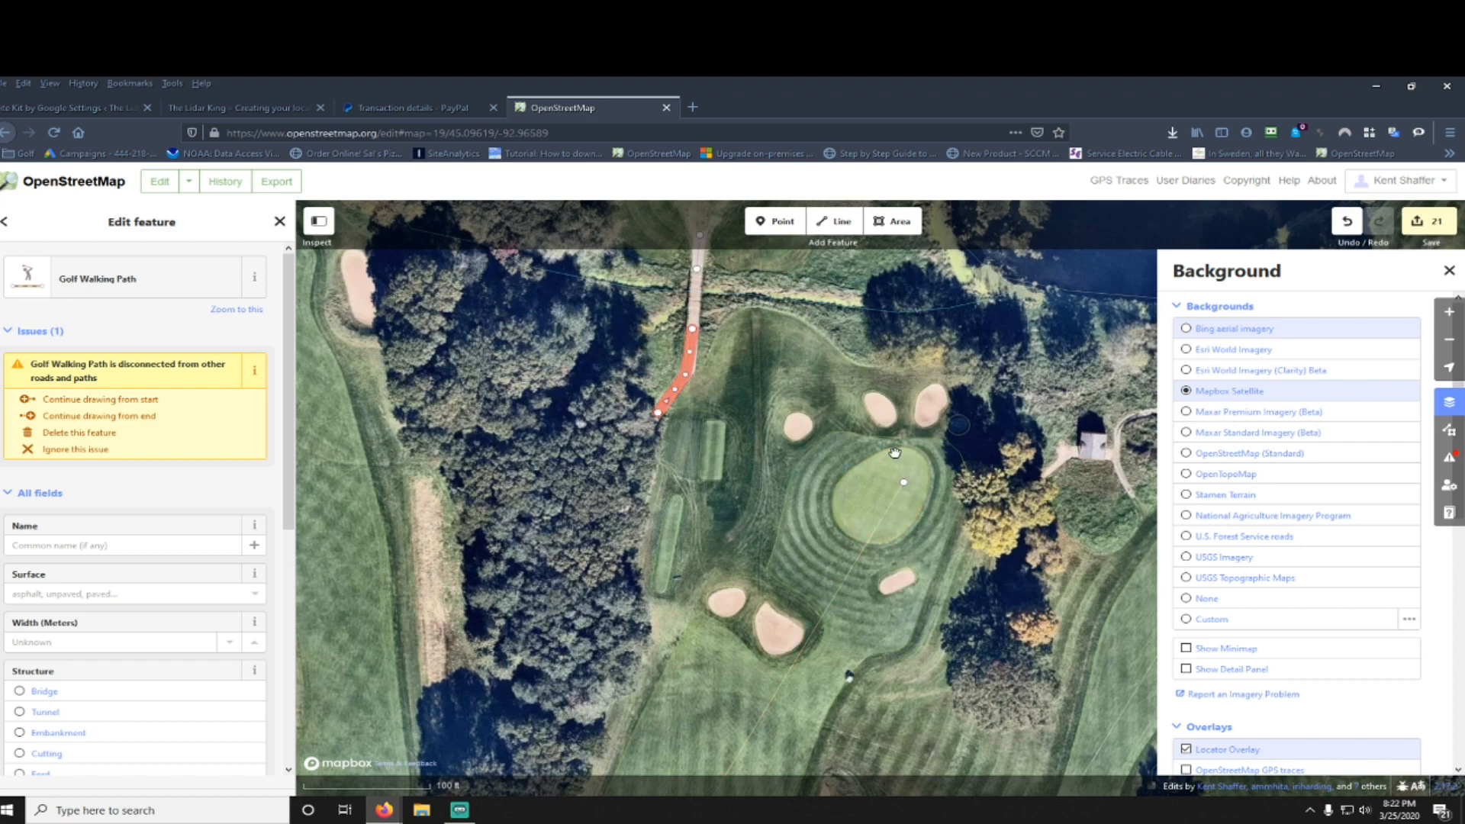
pyautogui.scroll(2, 897, 452)
pyautogui.scroll(2, 907, 499)
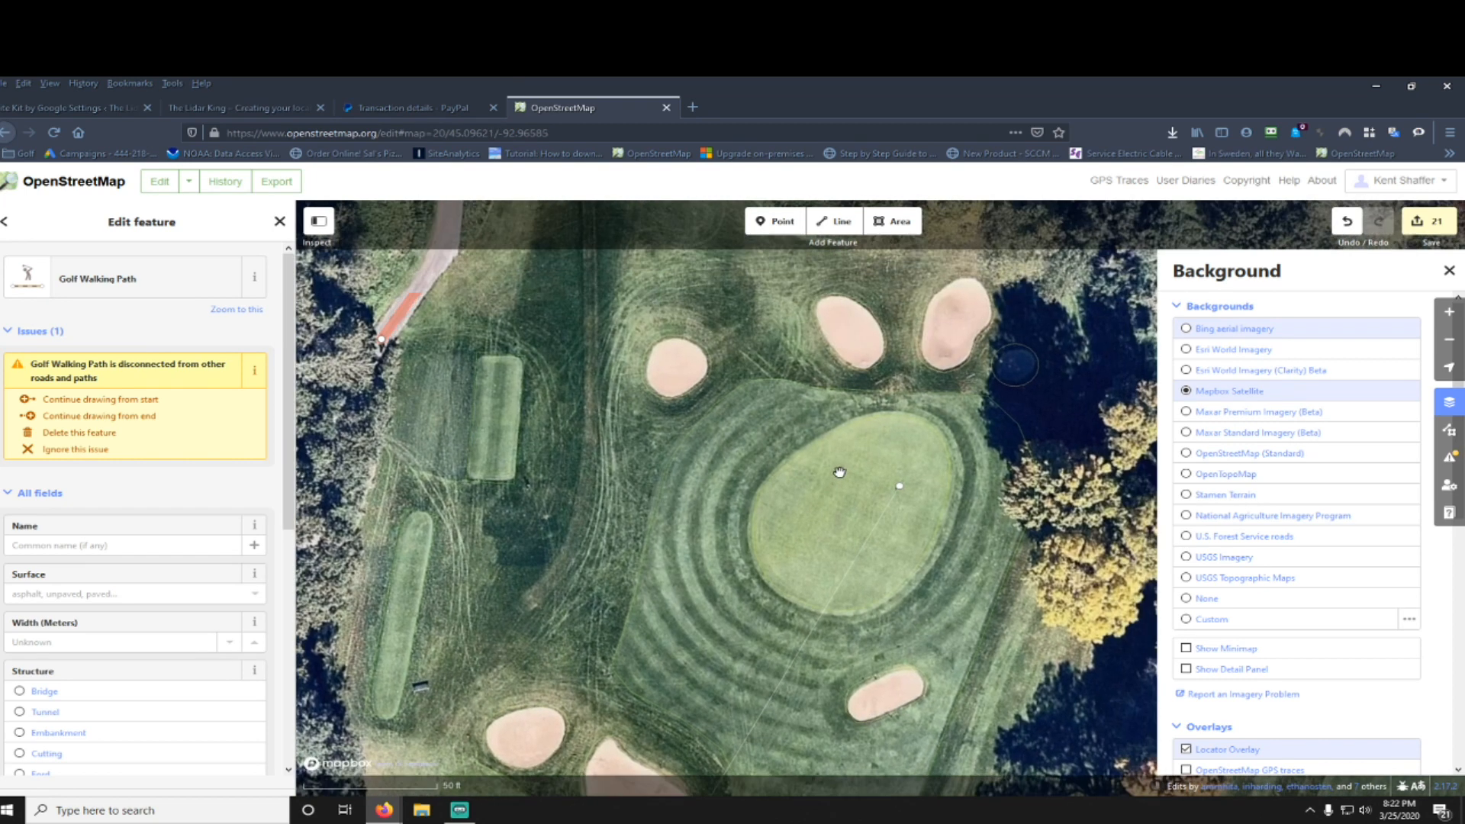
pyautogui.press('Down')
pyautogui.press('Right')
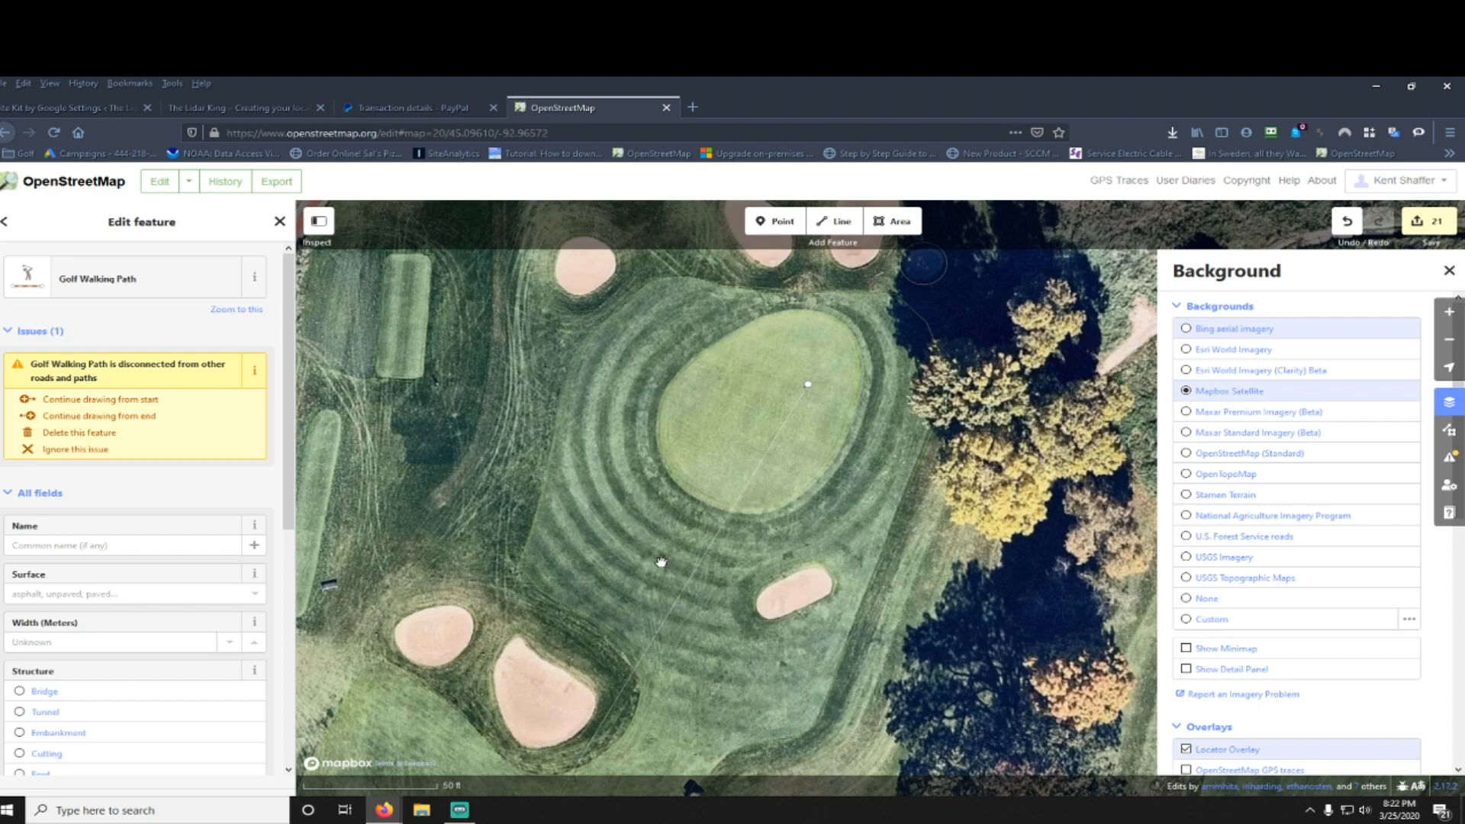
pyautogui.scroll(-5, 629, 551)
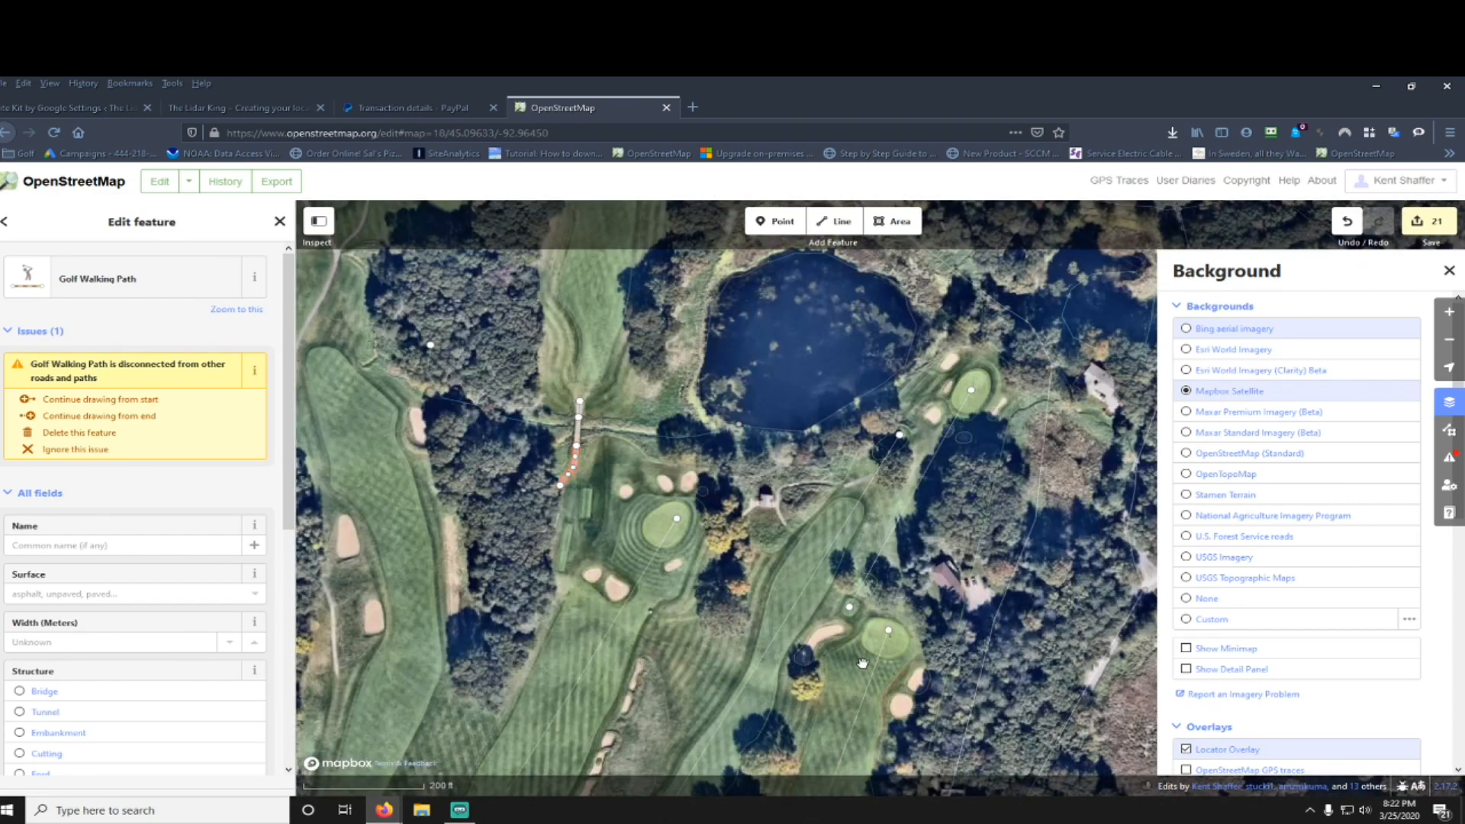
pyautogui.moveTo(908, 679); pyautogui.dragTo(687, 645)
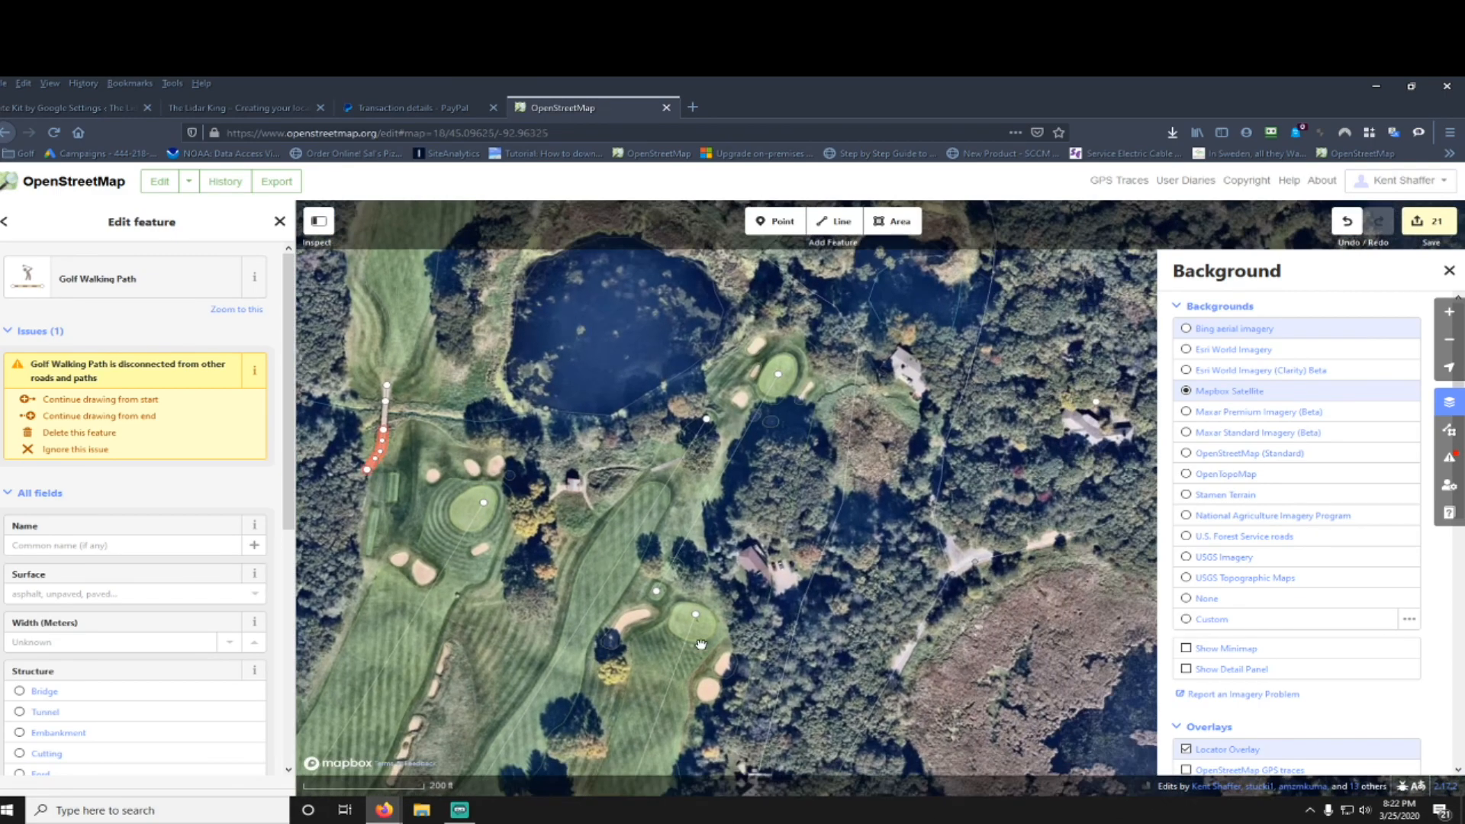
pyautogui.scroll(1, 704, 628)
pyautogui.scroll(4, 704, 628)
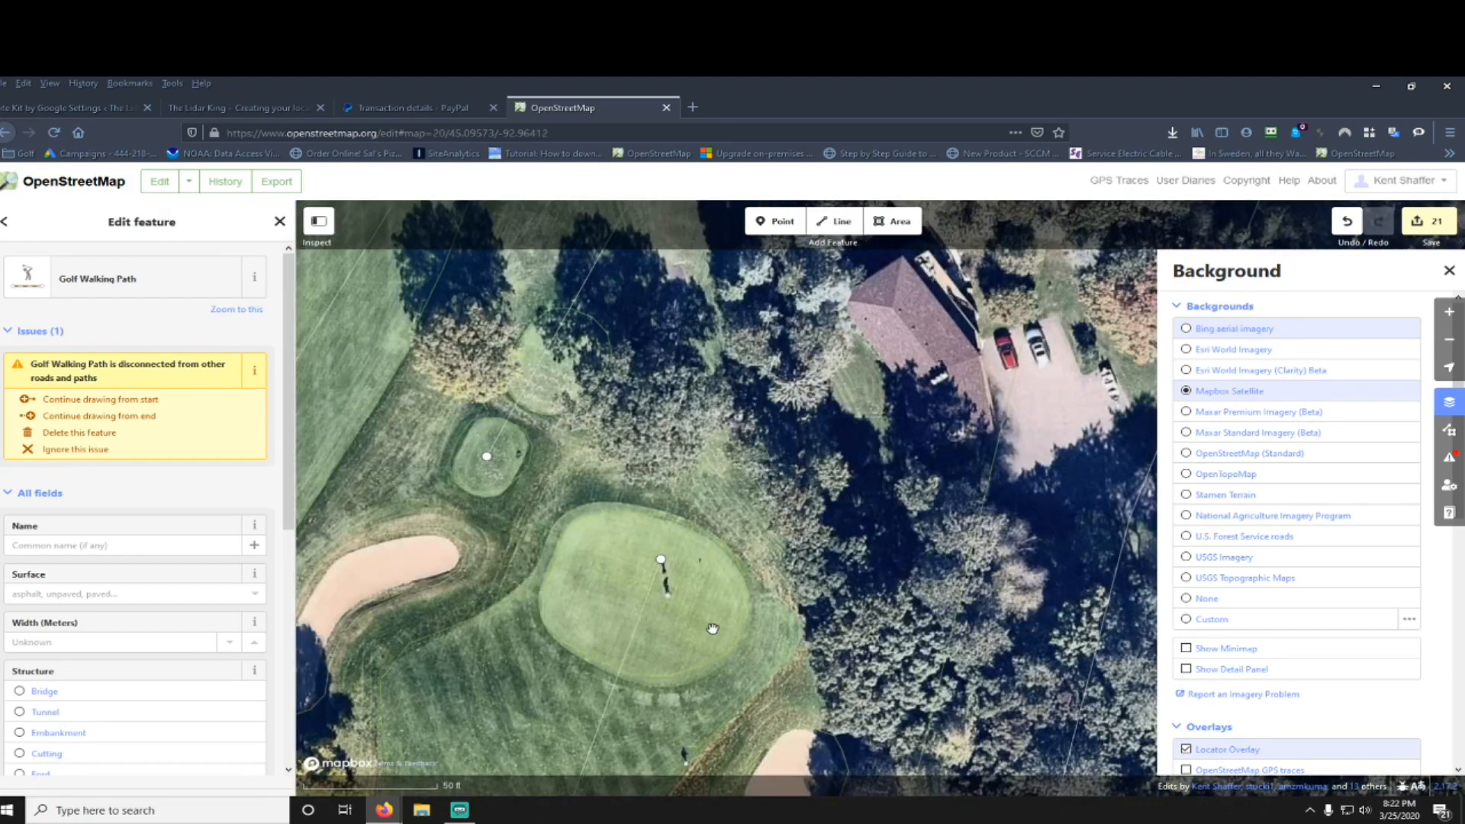
pyautogui.moveTo(709, 670); pyautogui.dragTo(760, 528)
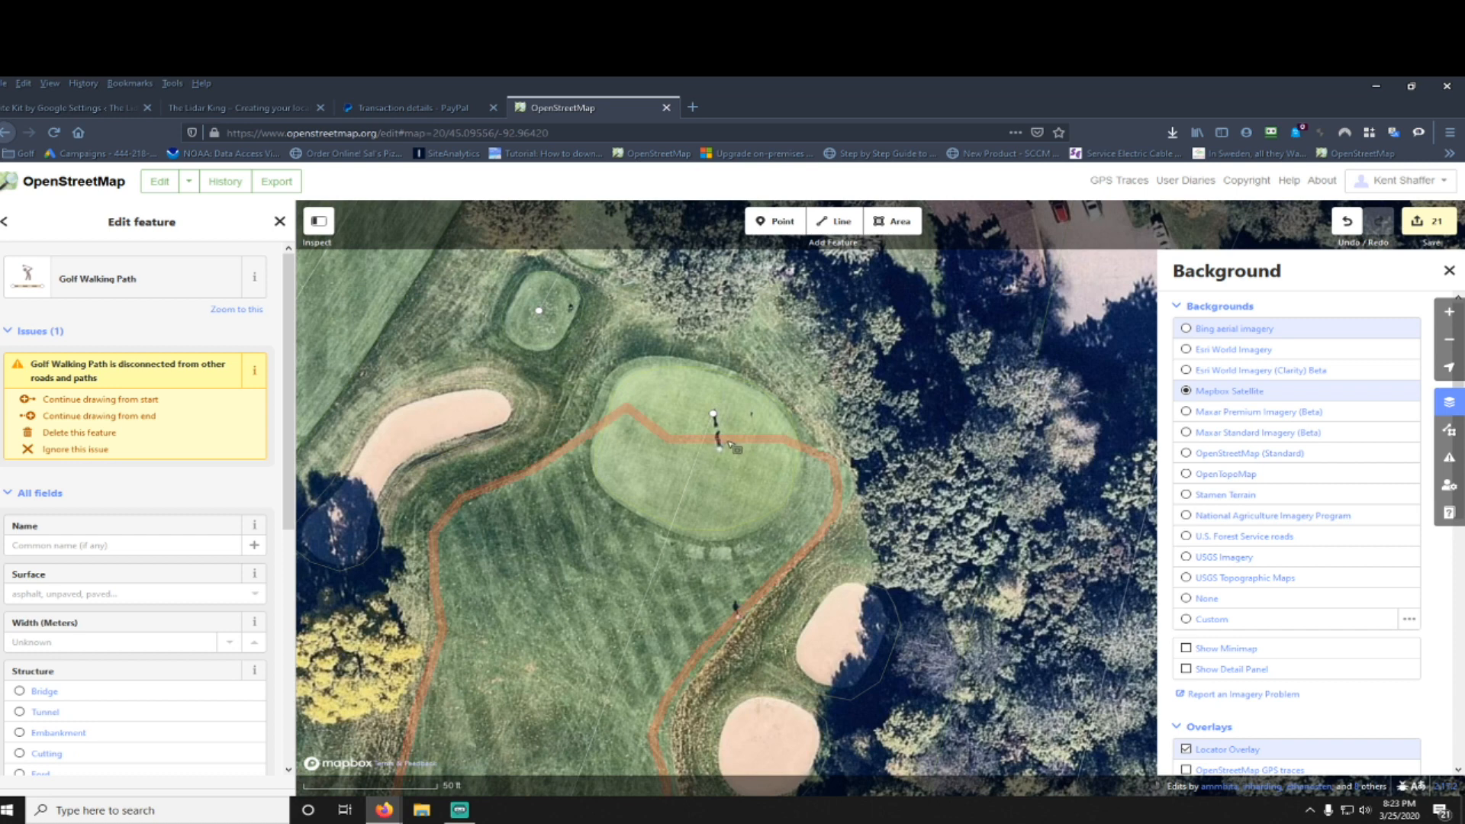
pyautogui.hotkey('alt', 'w')
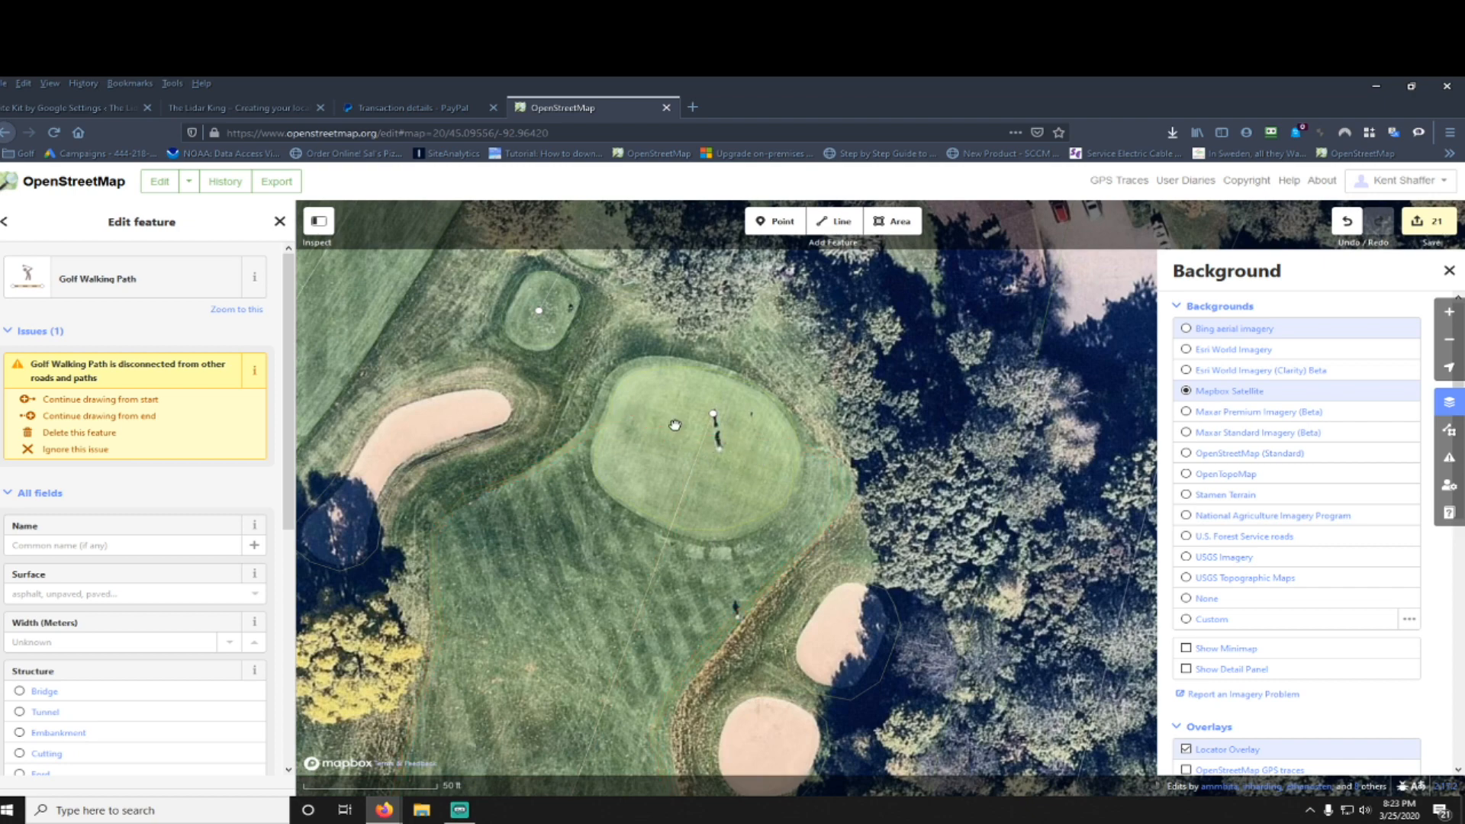
pyautogui.scroll(-2, 707, 610)
pyautogui.scroll(-1, 707, 611)
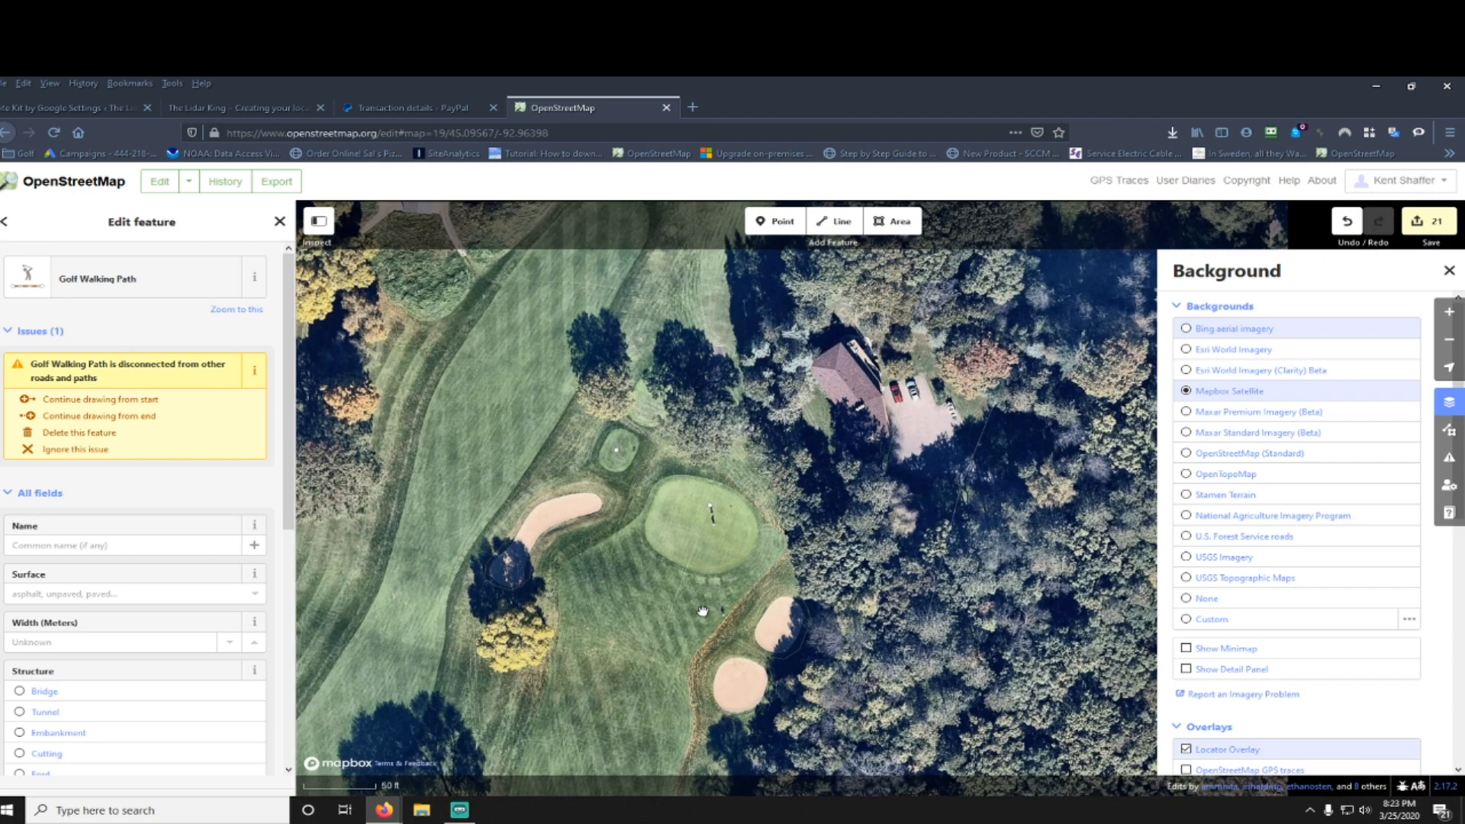
pyautogui.moveTo(583, 654); pyautogui.dragTo(759, 425)
pyautogui.scroll(-2, 725, 596)
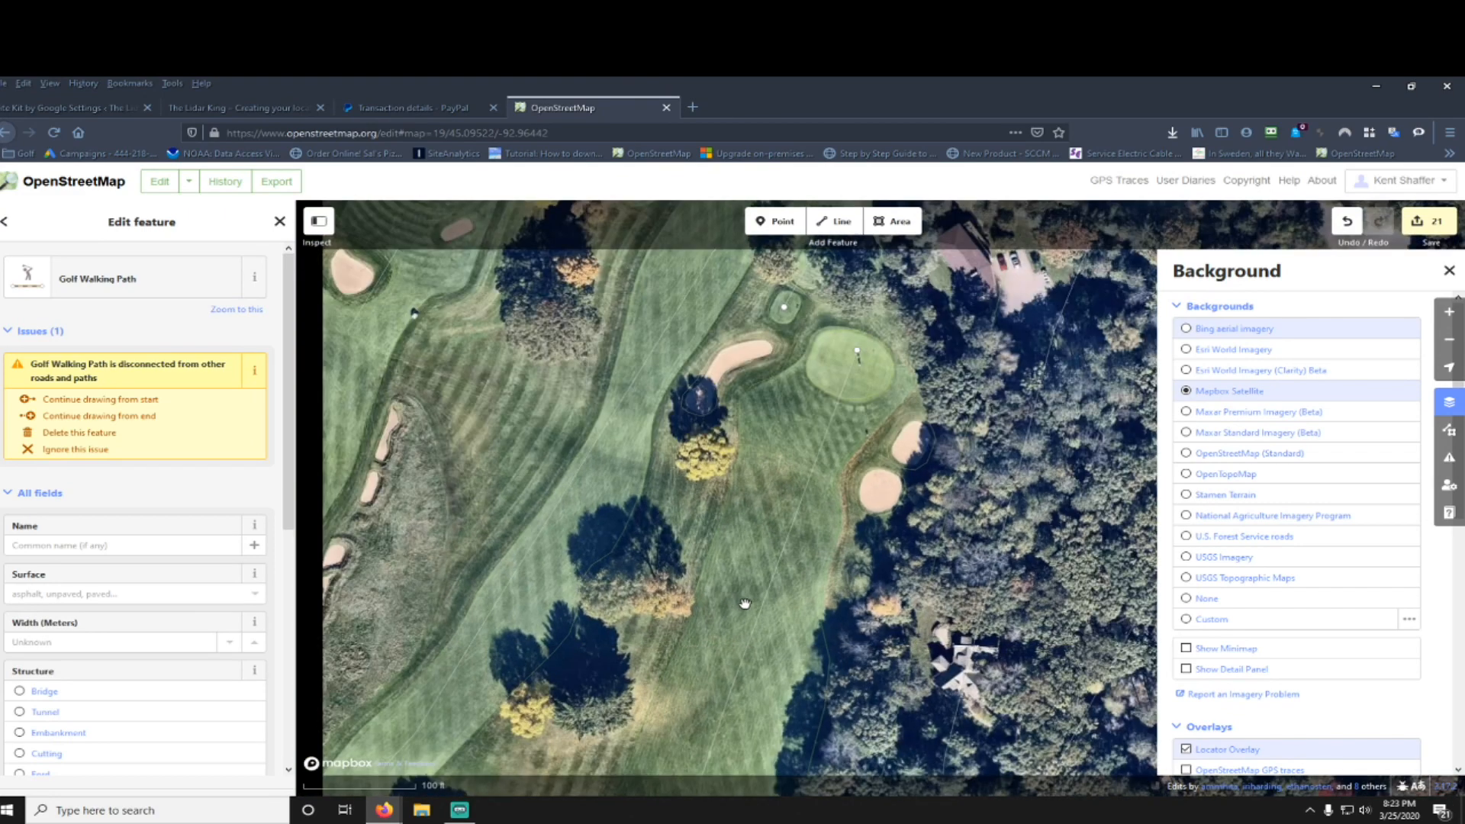
pyautogui.moveTo(776, 689); pyautogui.dragTo(995, 547)
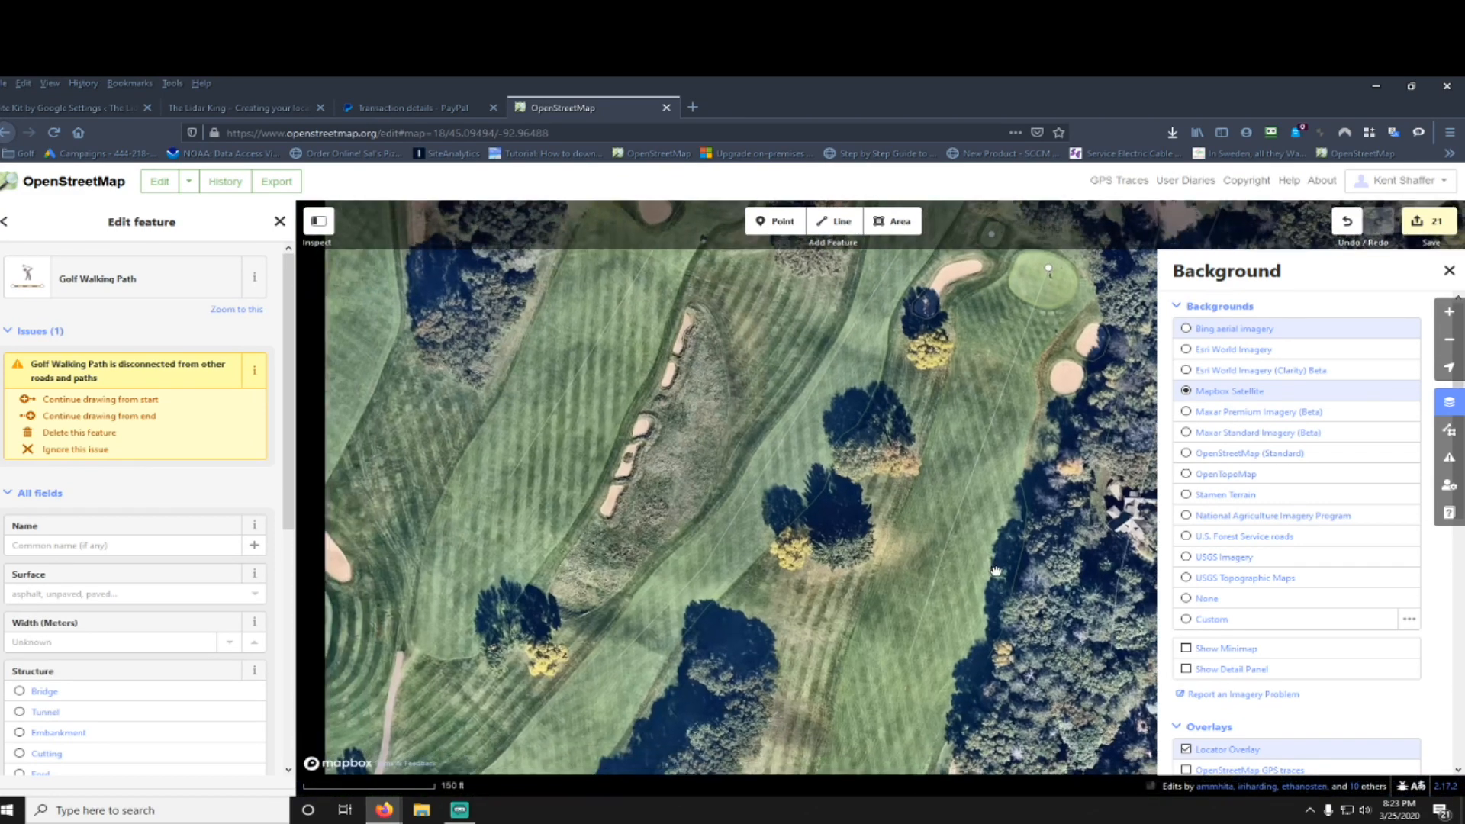
# Step: Delete the mapped outline of the bunker with the round grass island in the rough between the fairways
pyautogui.moveTo(669, 664); pyautogui.dragTo(806, 610)
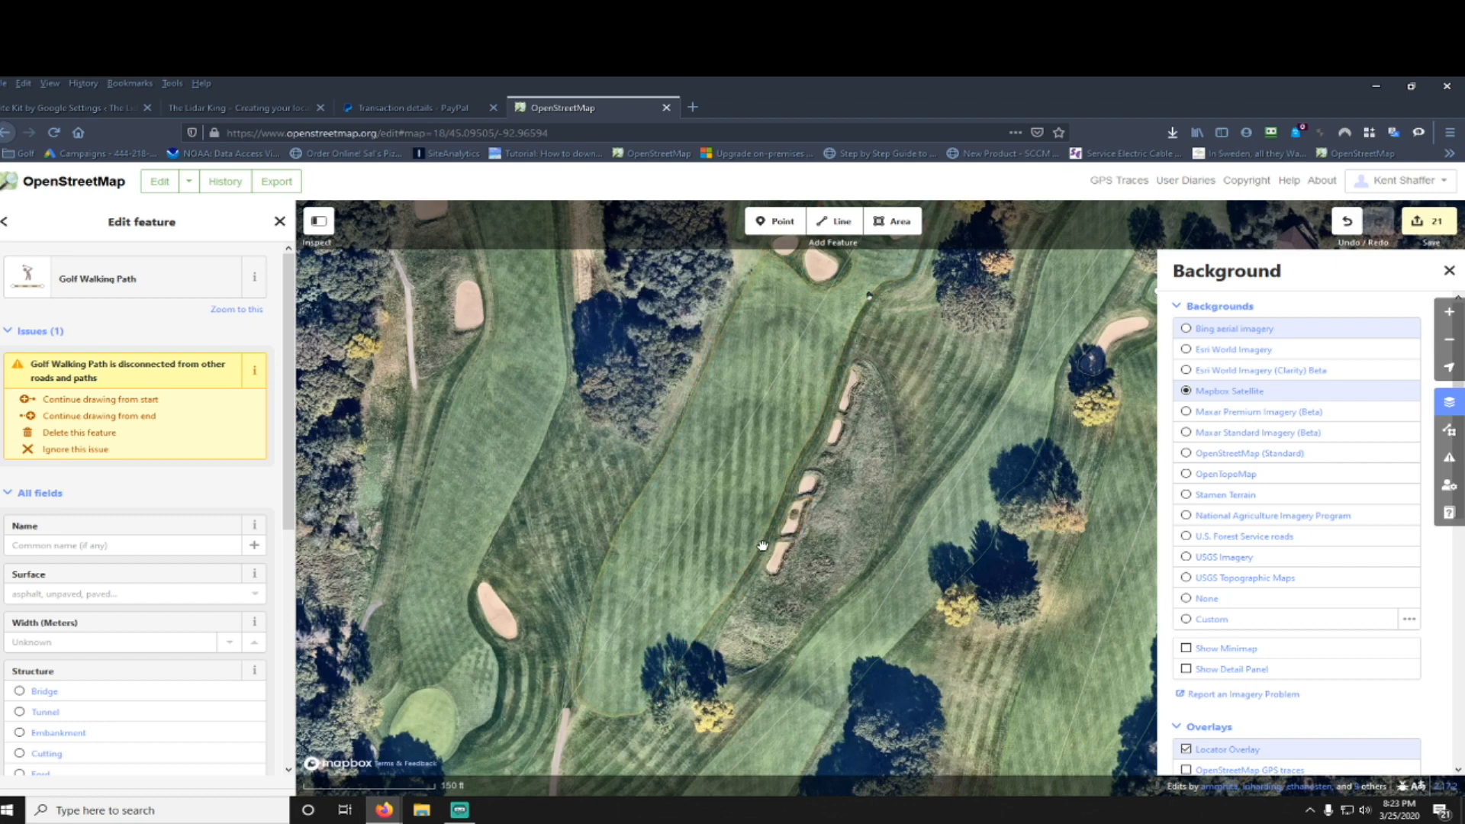
pyautogui.scroll(3, 787, 532)
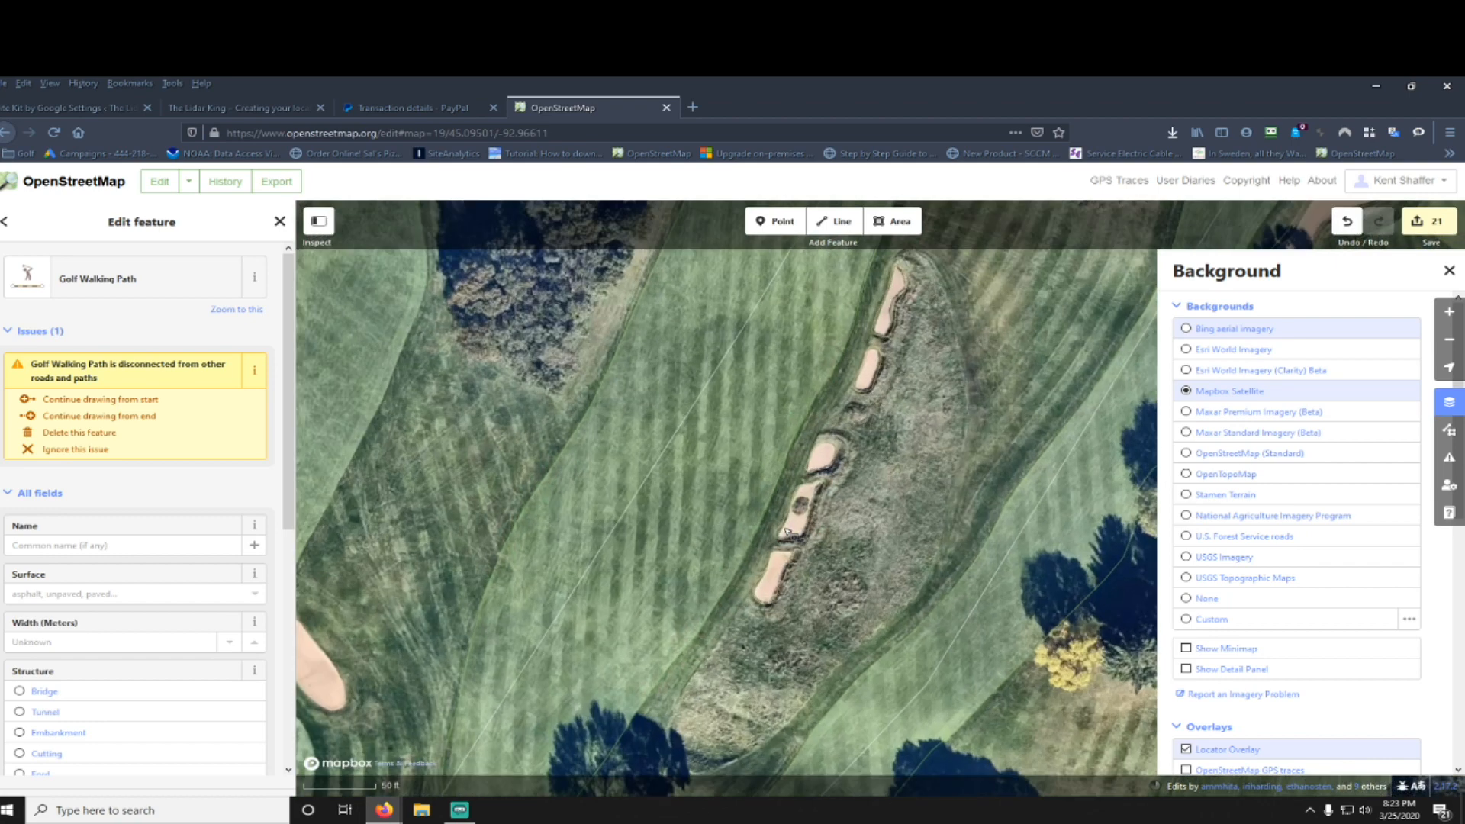
pyautogui.scroll(3, 799, 522)
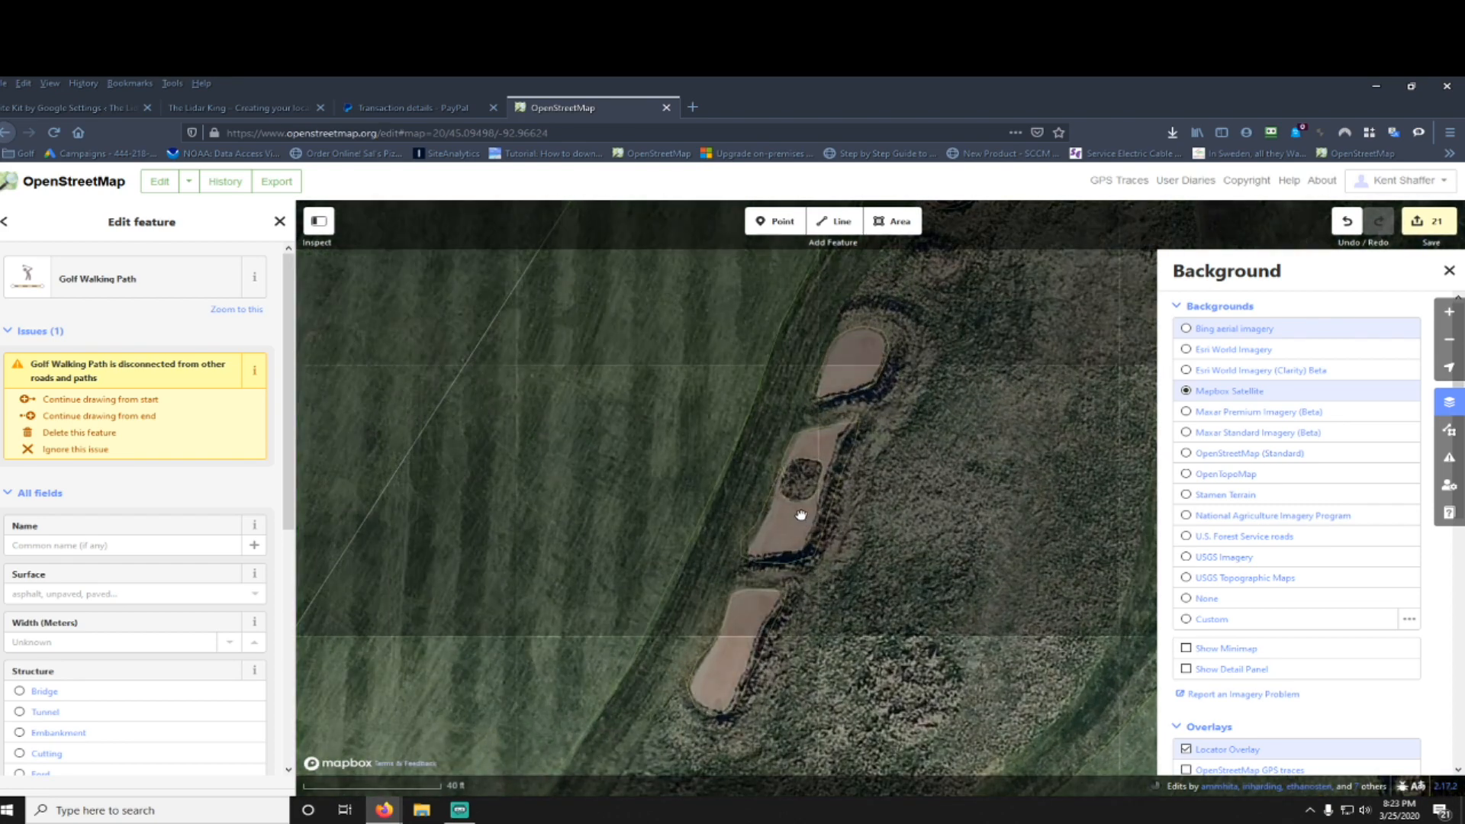
pyautogui.moveTo(800, 515); pyautogui.dragTo(777, 588)
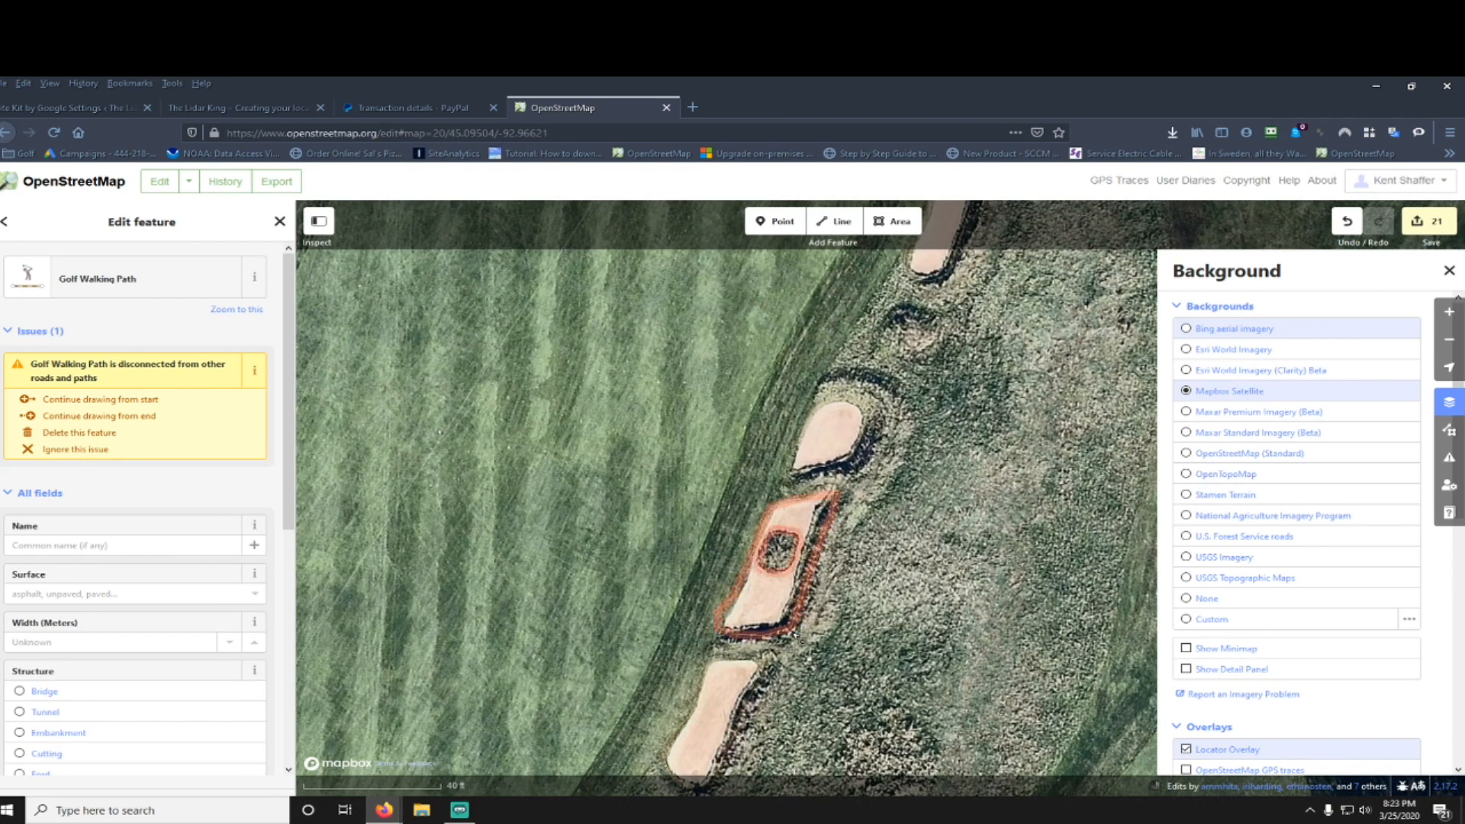
pyautogui.click(807, 580)
pyautogui.rightClick(809, 581)
pyautogui.click(832, 717)
# Step: Draw a new area tracing the outer edge of the bunker with the round grass island, closing it near the northeast tip
pyautogui.moveTo(847, 599); pyautogui.dragTo(940, 612)
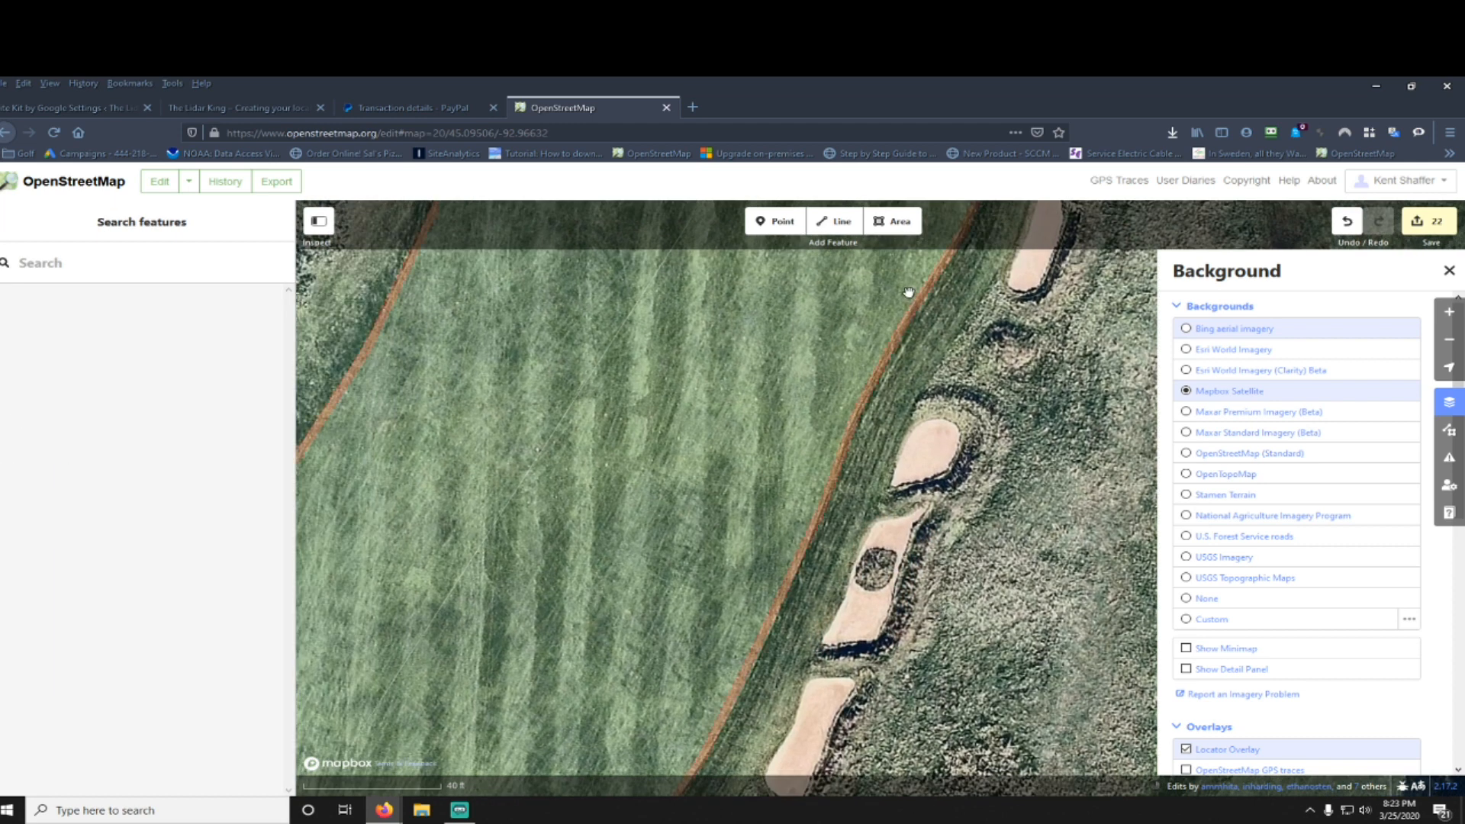
pyautogui.click(893, 221)
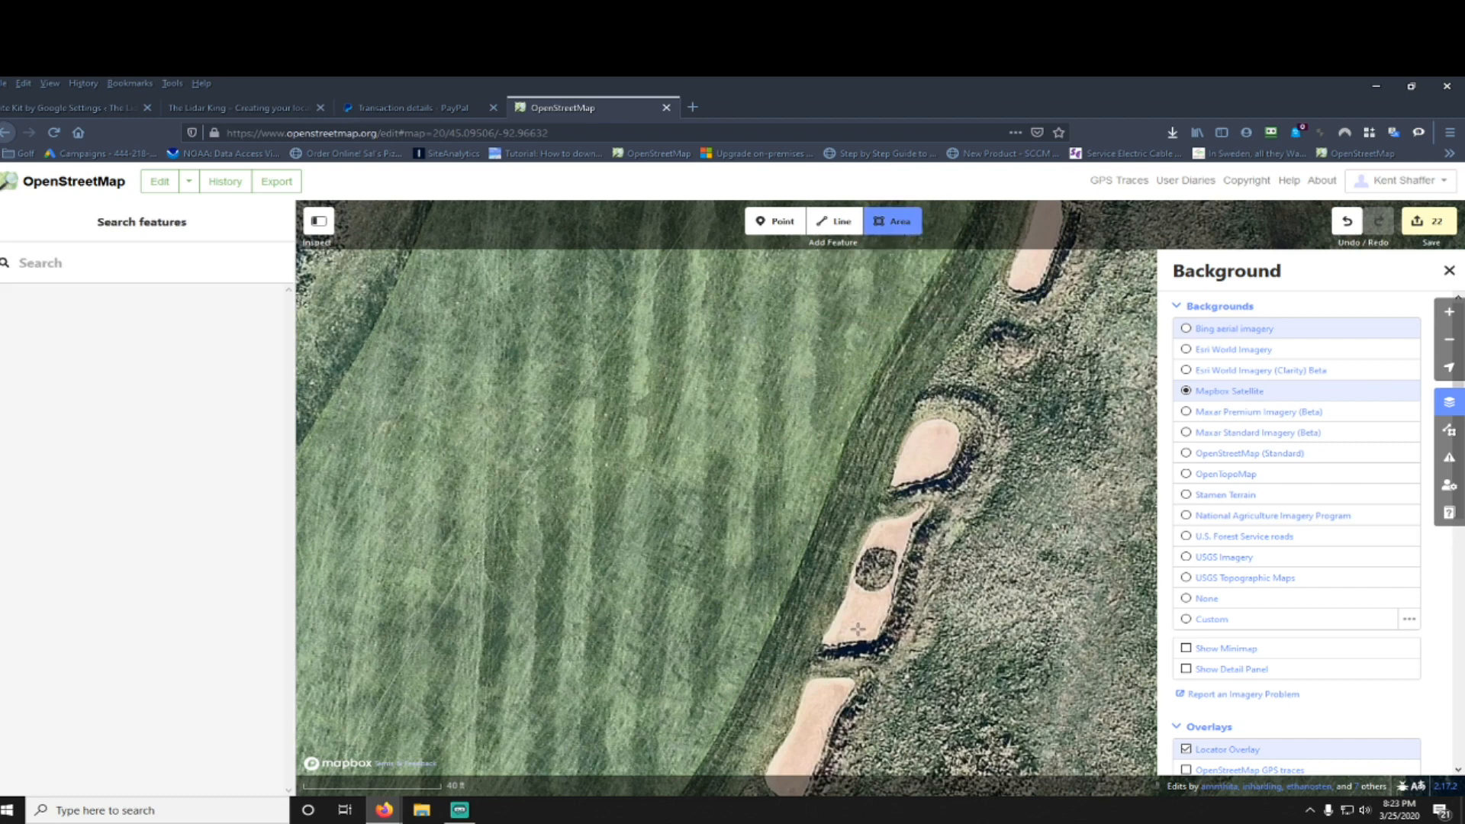
pyautogui.scroll(3, 852, 618)
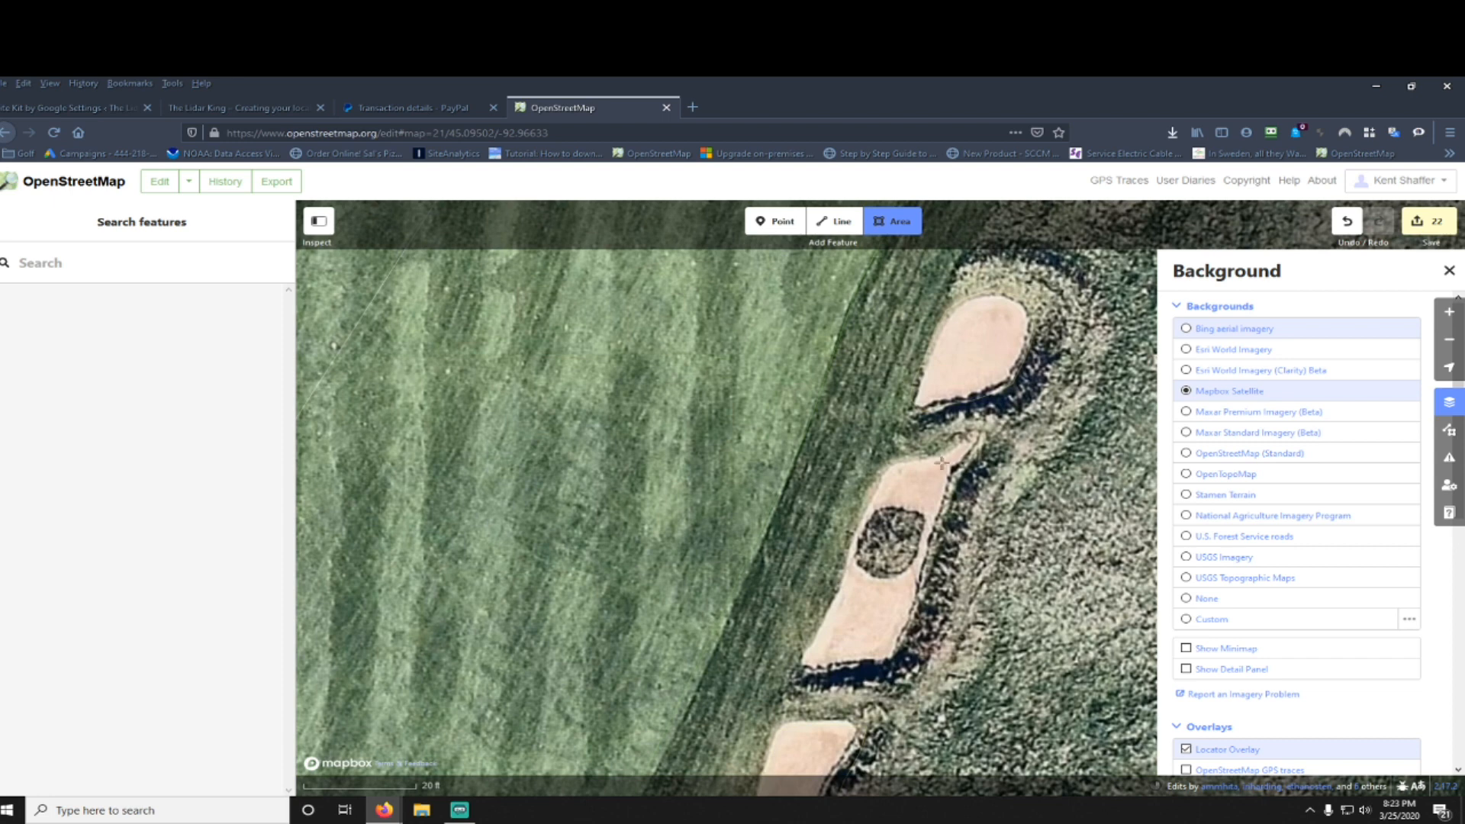
pyautogui.click(959, 467)
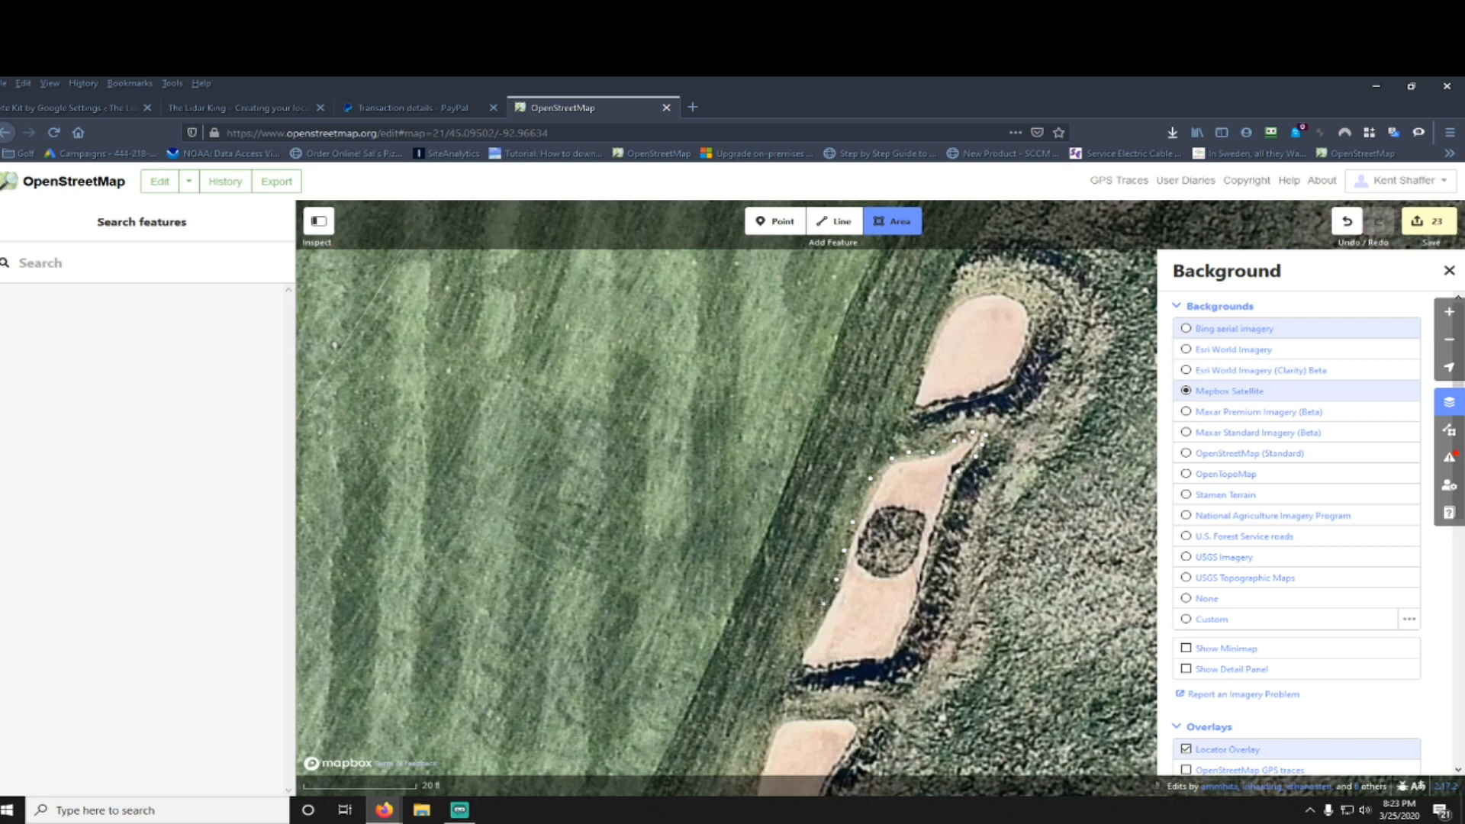
pyautogui.click(812, 627)
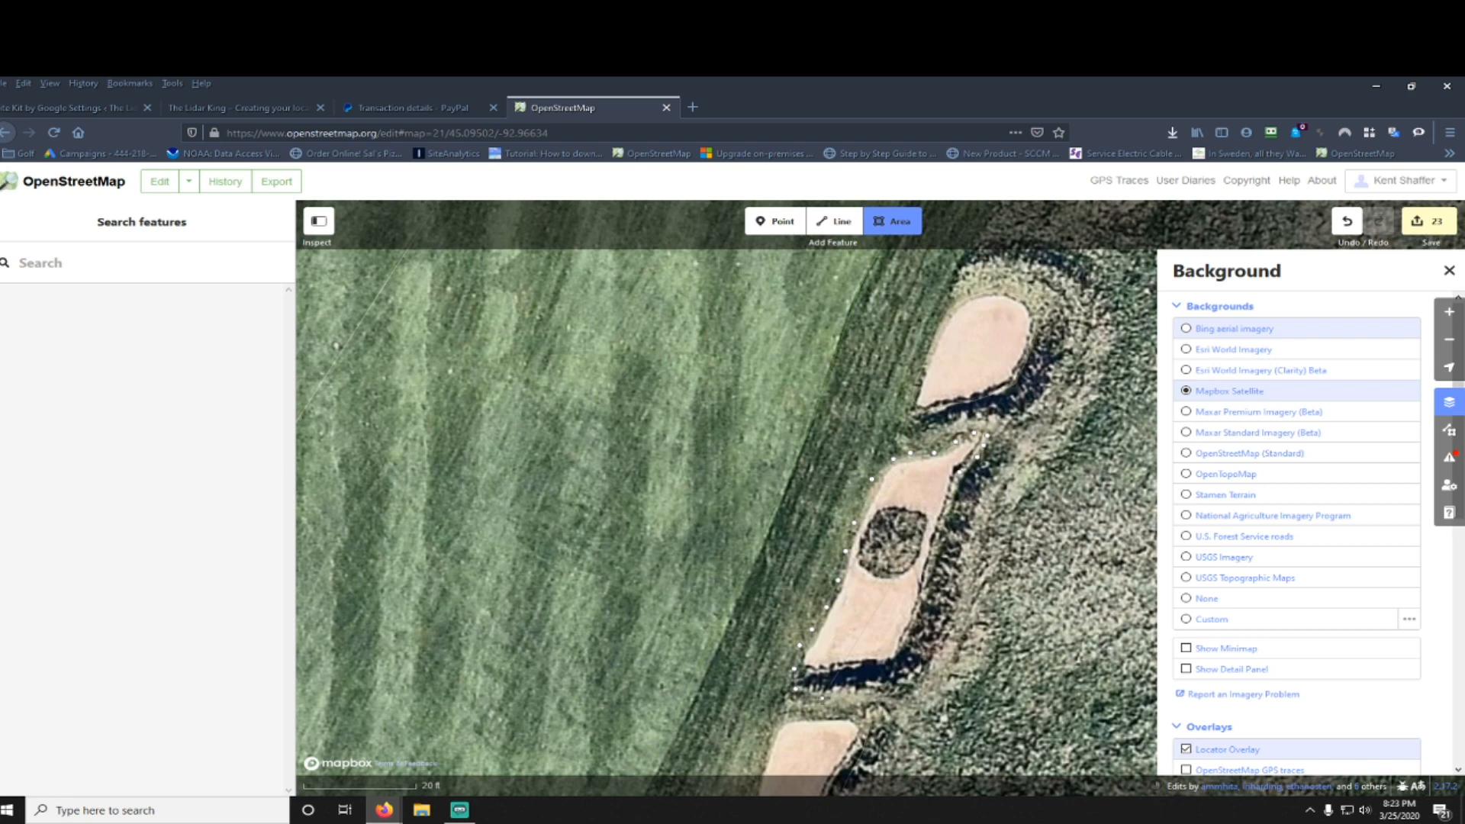
pyautogui.click(825, 696)
pyautogui.click(877, 692)
pyautogui.click(911, 677)
pyautogui.click(944, 639)
pyautogui.click(975, 537)
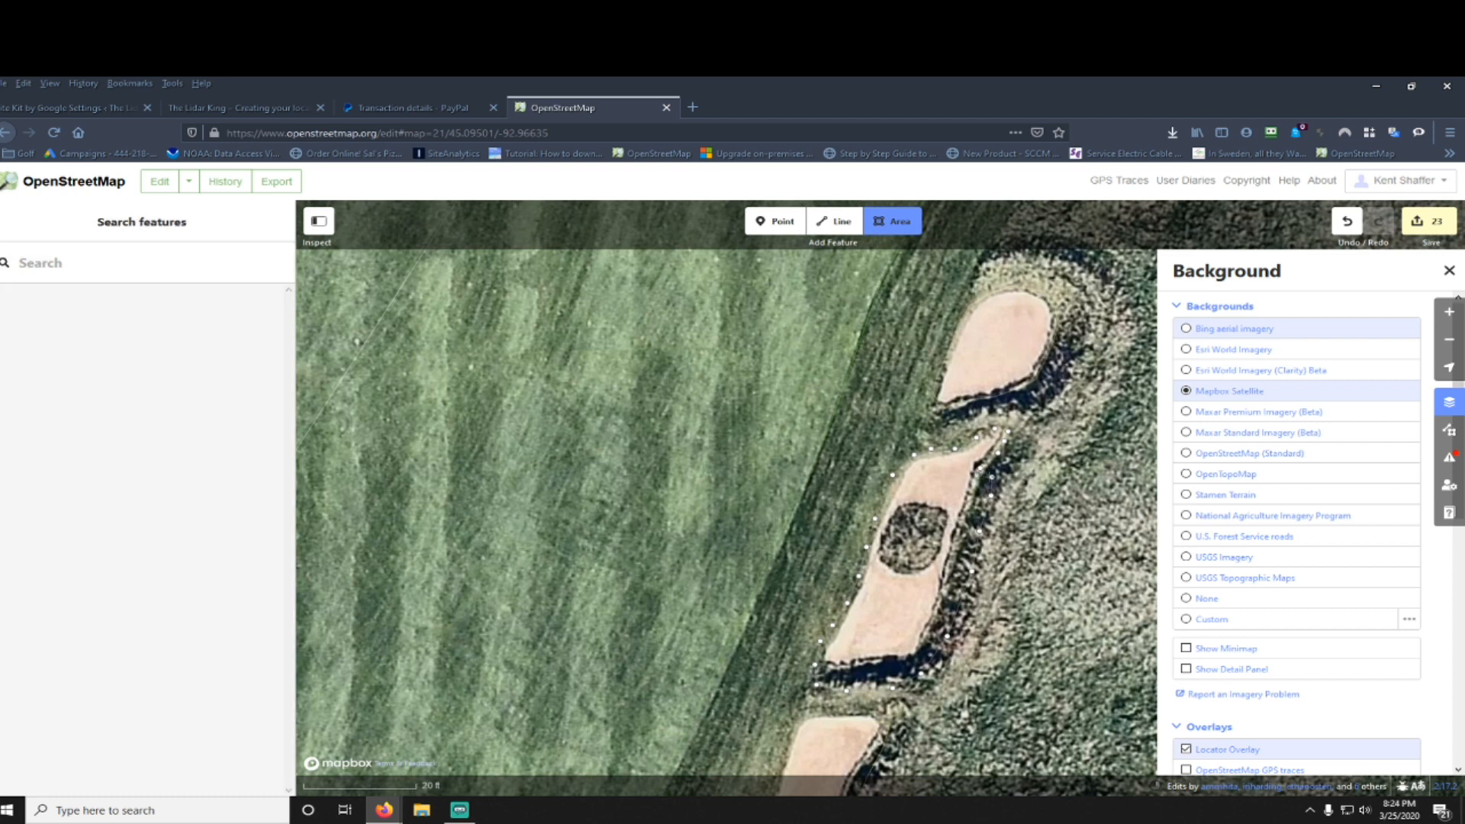
pyautogui.moveTo(984, 472); pyautogui.dragTo(1006, 472)
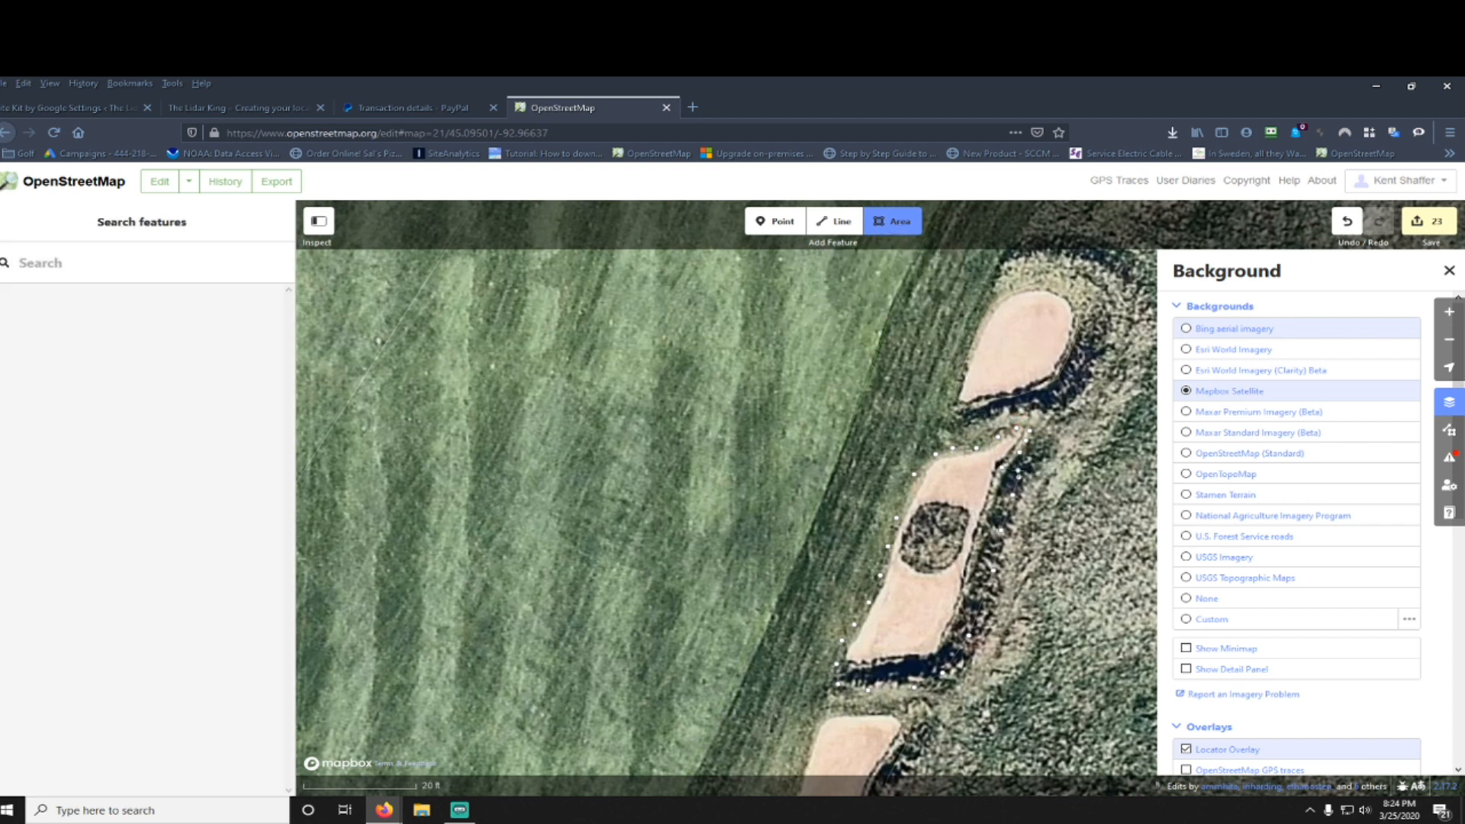
pyautogui.click(1021, 462)
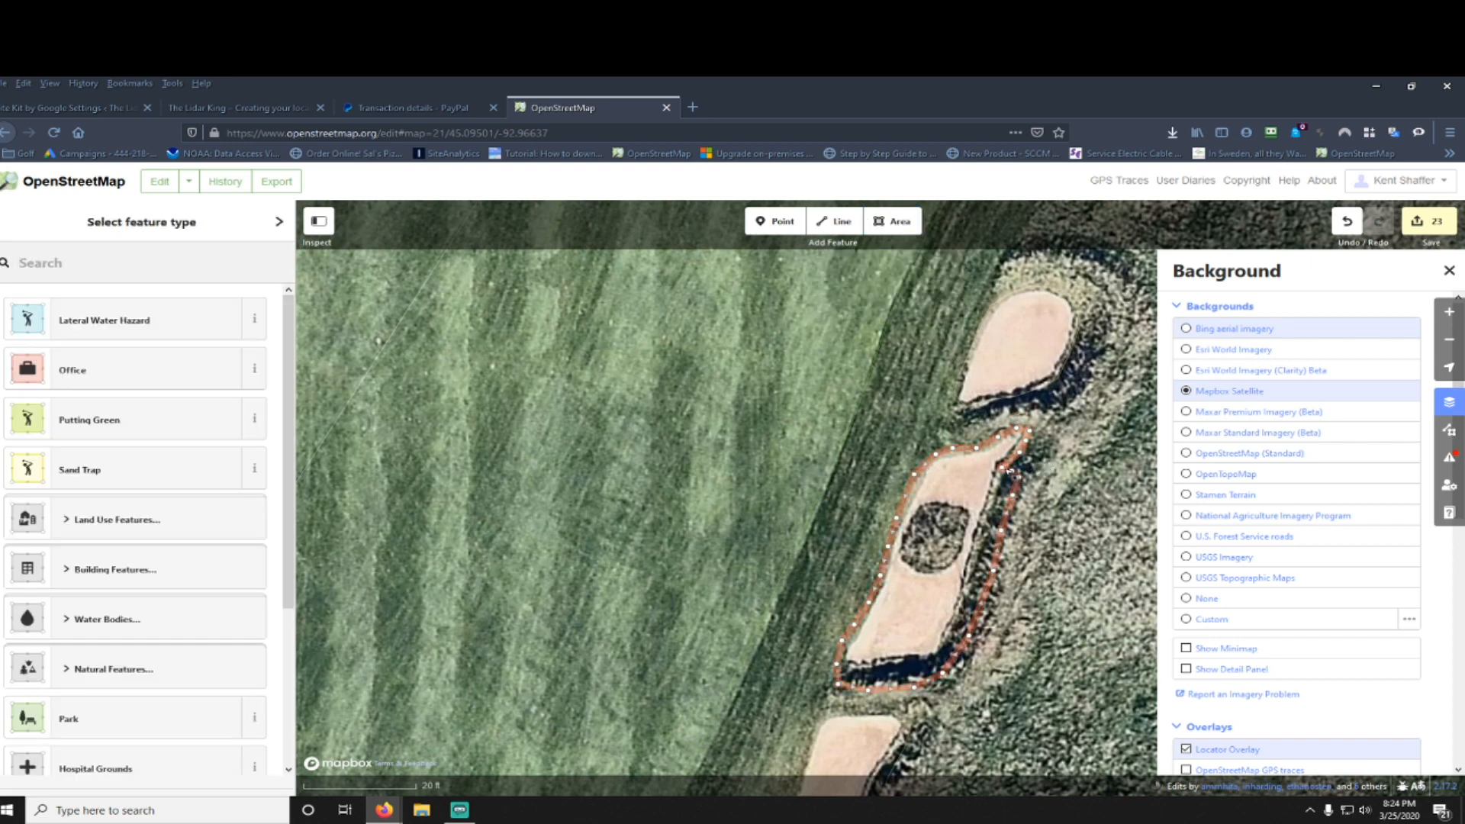
pyautogui.press('Escape')
pyautogui.click(1021, 465)
pyautogui.press('Escape')
pyautogui.click(1021, 467)
pyautogui.press('Escape')
pyautogui.click(1021, 465)
pyautogui.press('Escape')
pyautogui.click(1021, 467)
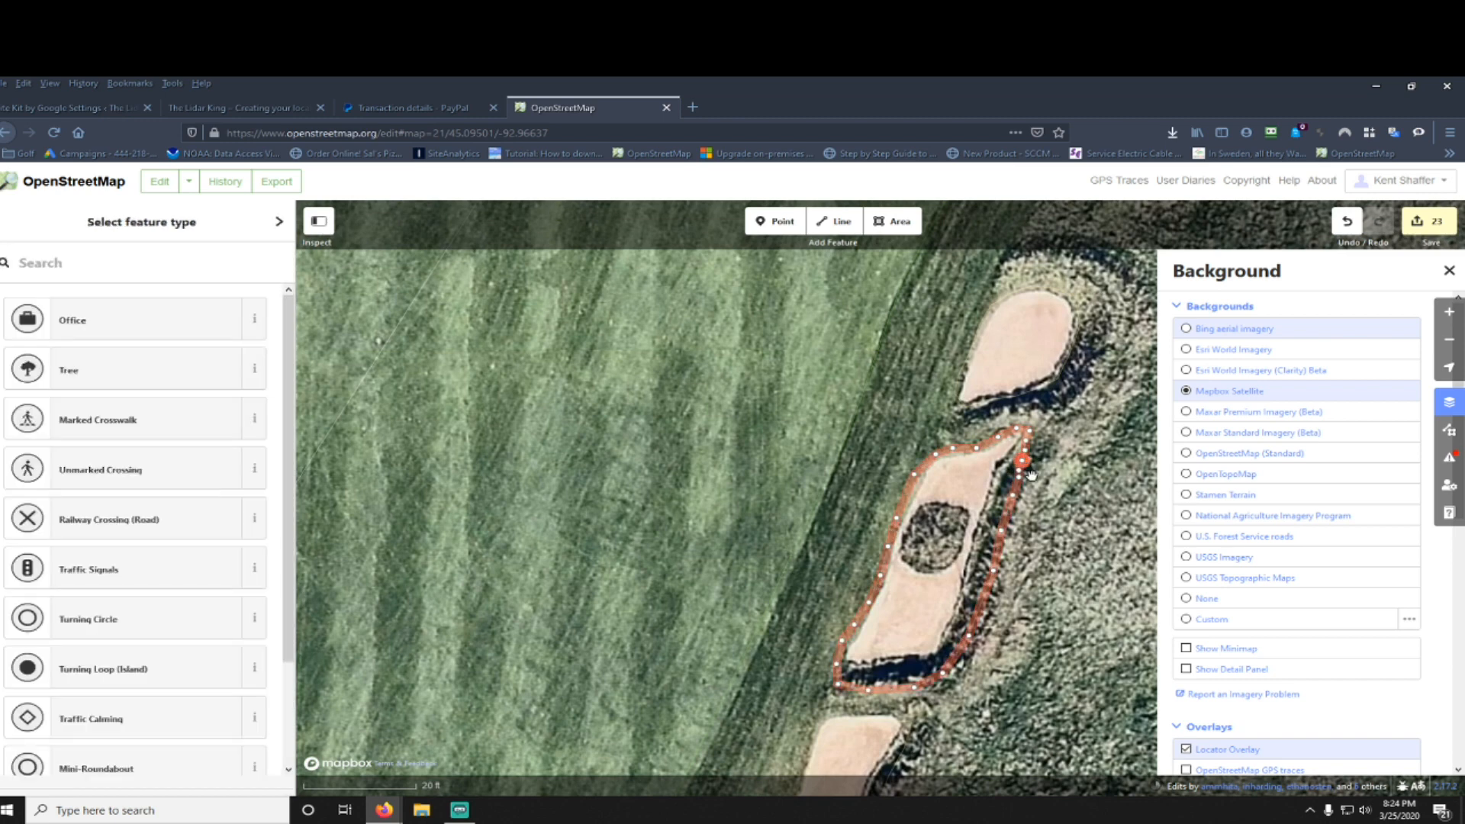
pyautogui.rightClick(1030, 475)
pyautogui.click(1057, 545)
pyautogui.scroll(3, 1057, 544)
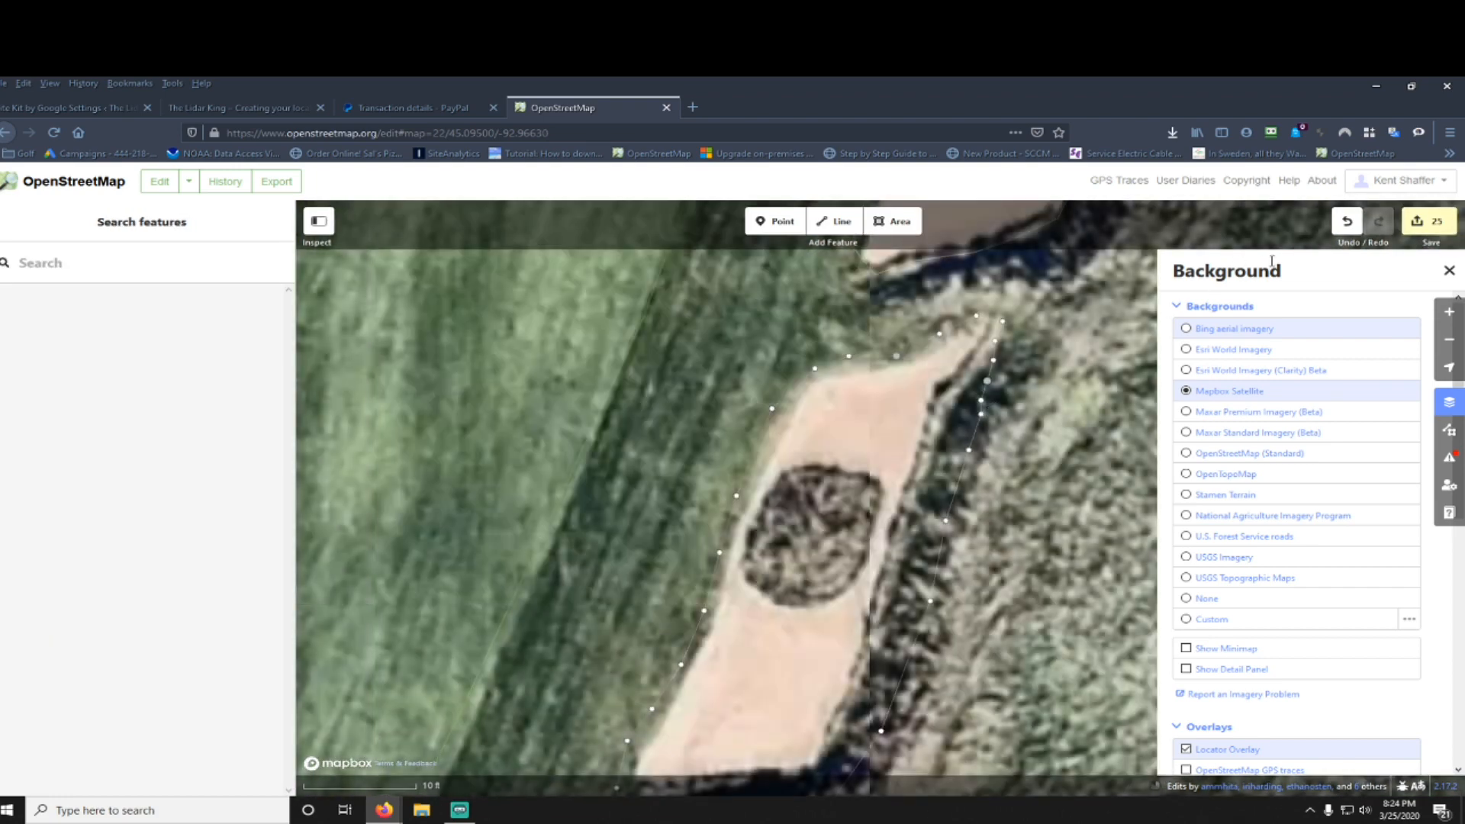
pyautogui.click(1347, 221)
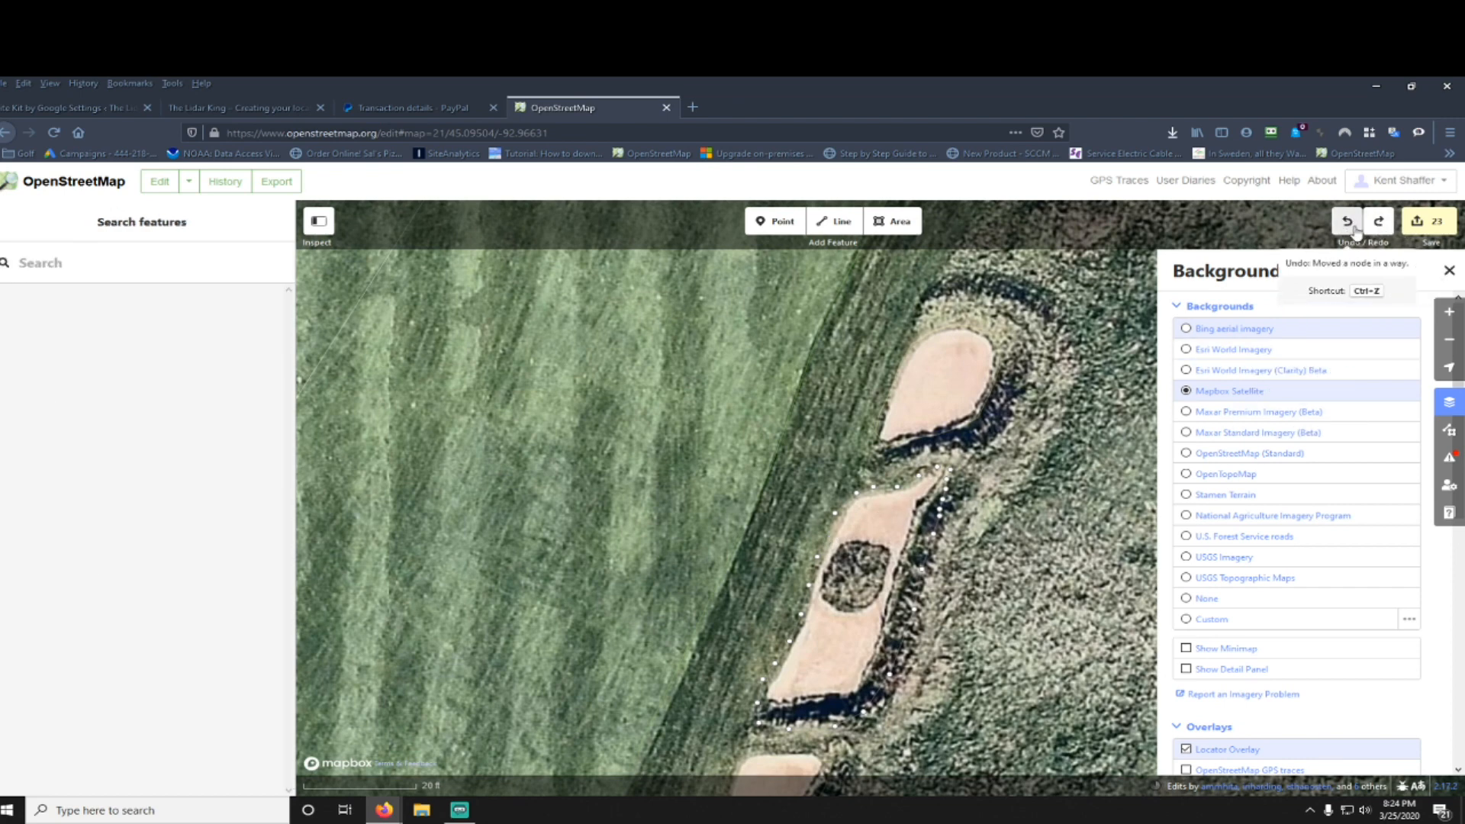
# Step: Move the outline's points just south of the northeast tip inward to follow the edge of the sand
pyautogui.scroll(2, 947, 583)
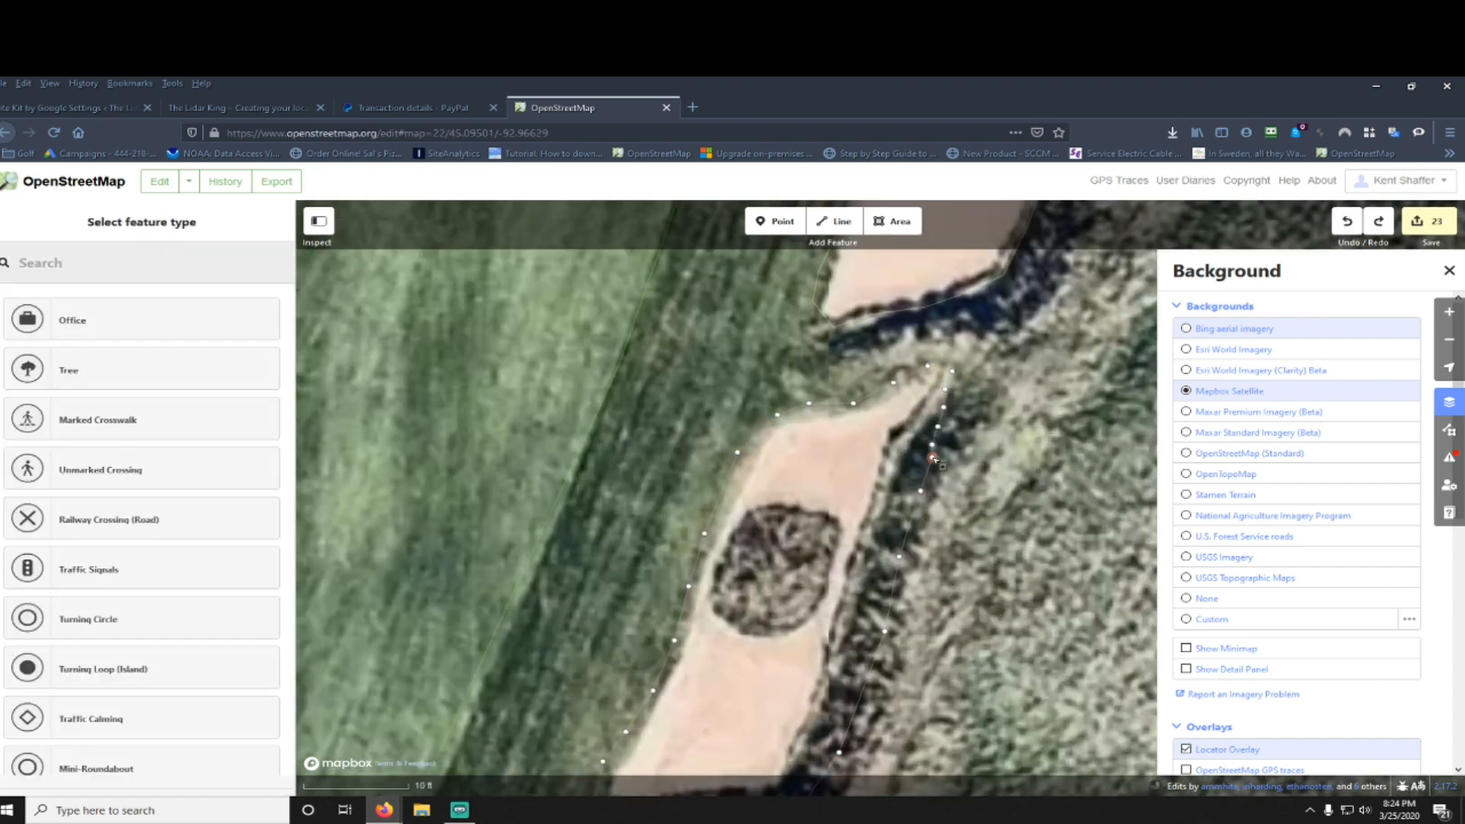
pyautogui.moveTo(931, 458); pyautogui.dragTo(923, 471)
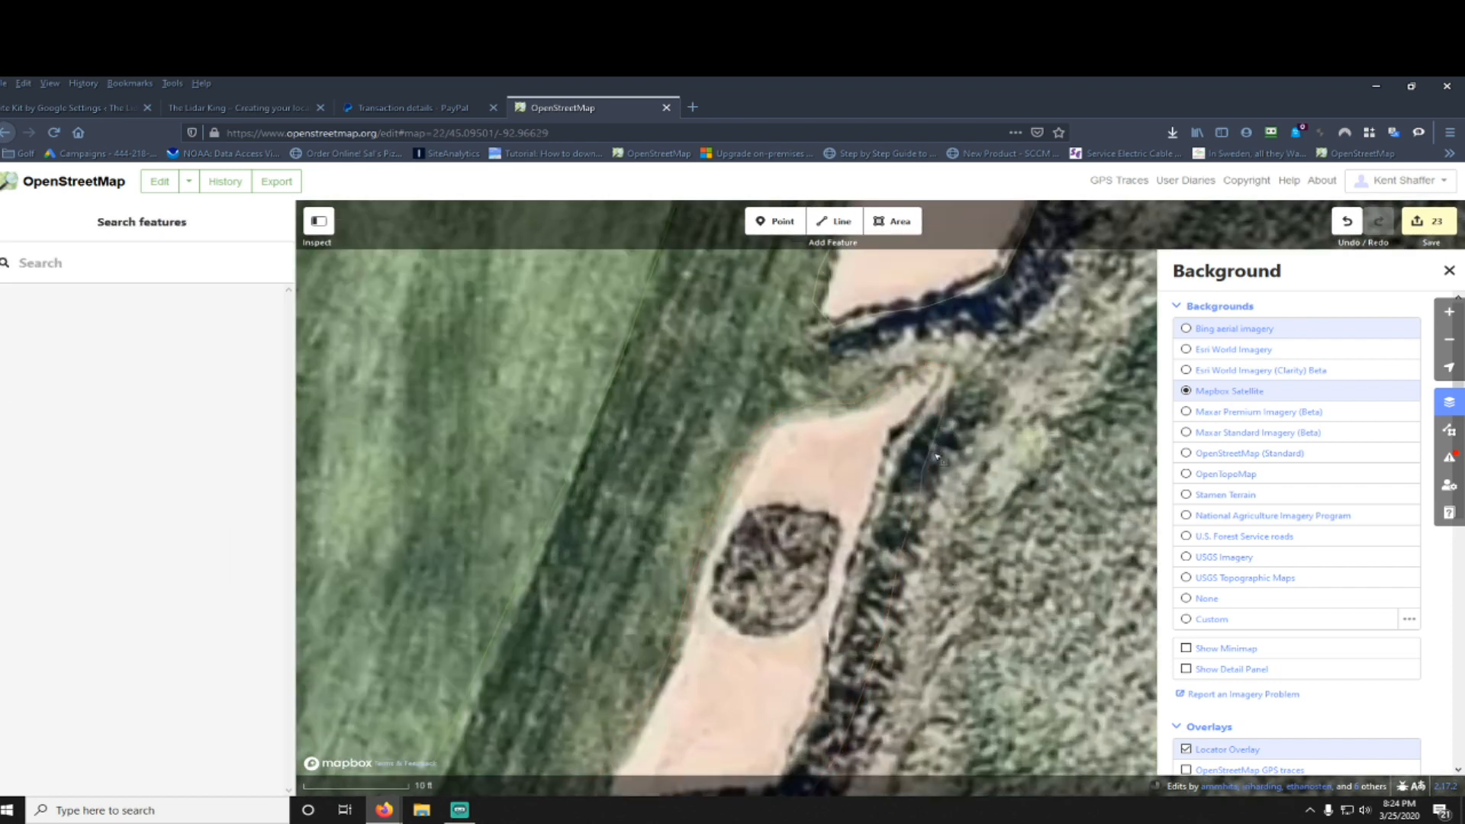
pyautogui.click(938, 454)
pyautogui.moveTo(934, 448); pyautogui.dragTo(918, 445)
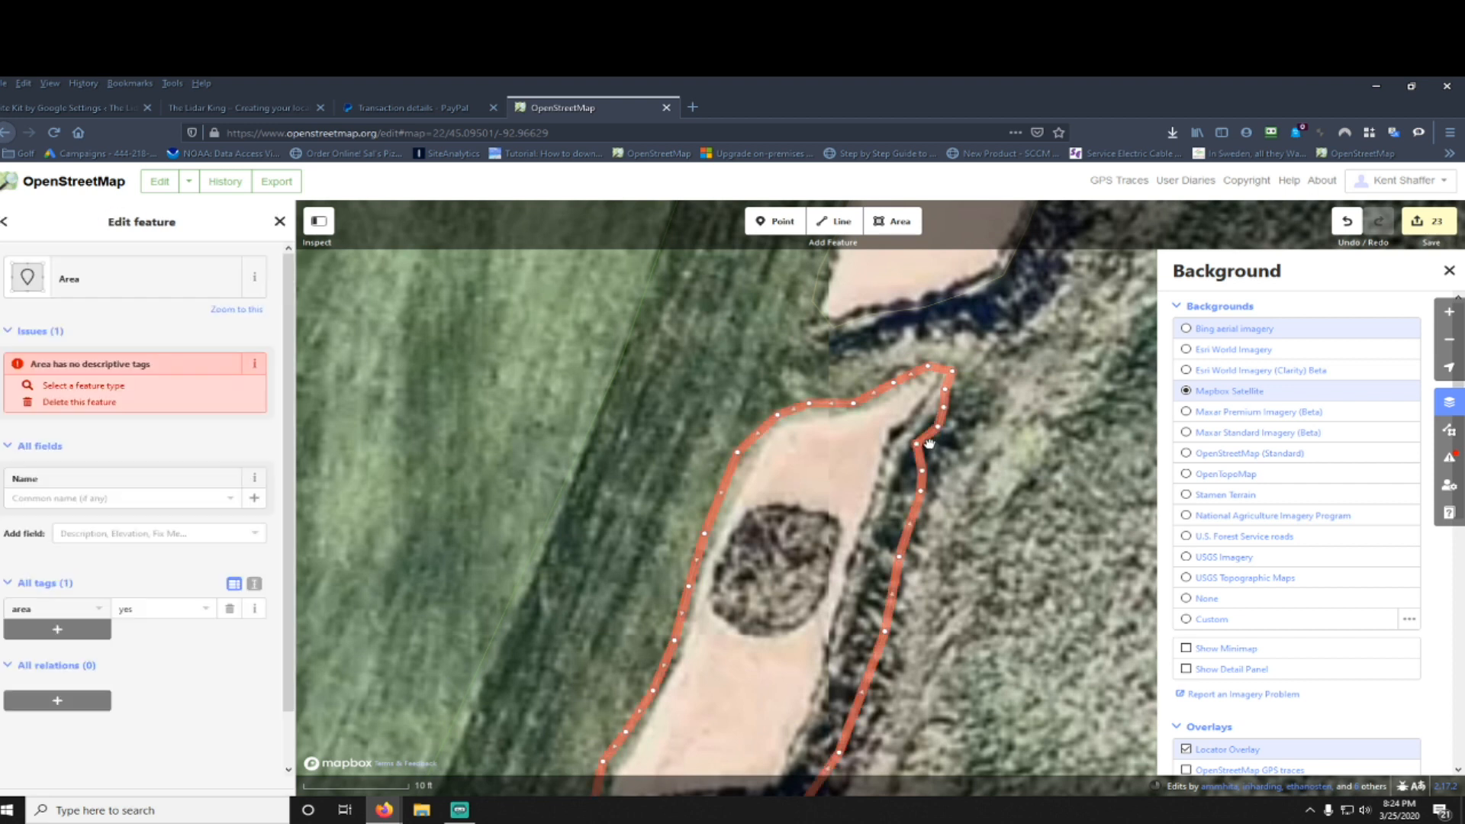
pyautogui.click(926, 483)
pyautogui.moveTo(920, 492); pyautogui.dragTo(906, 463)
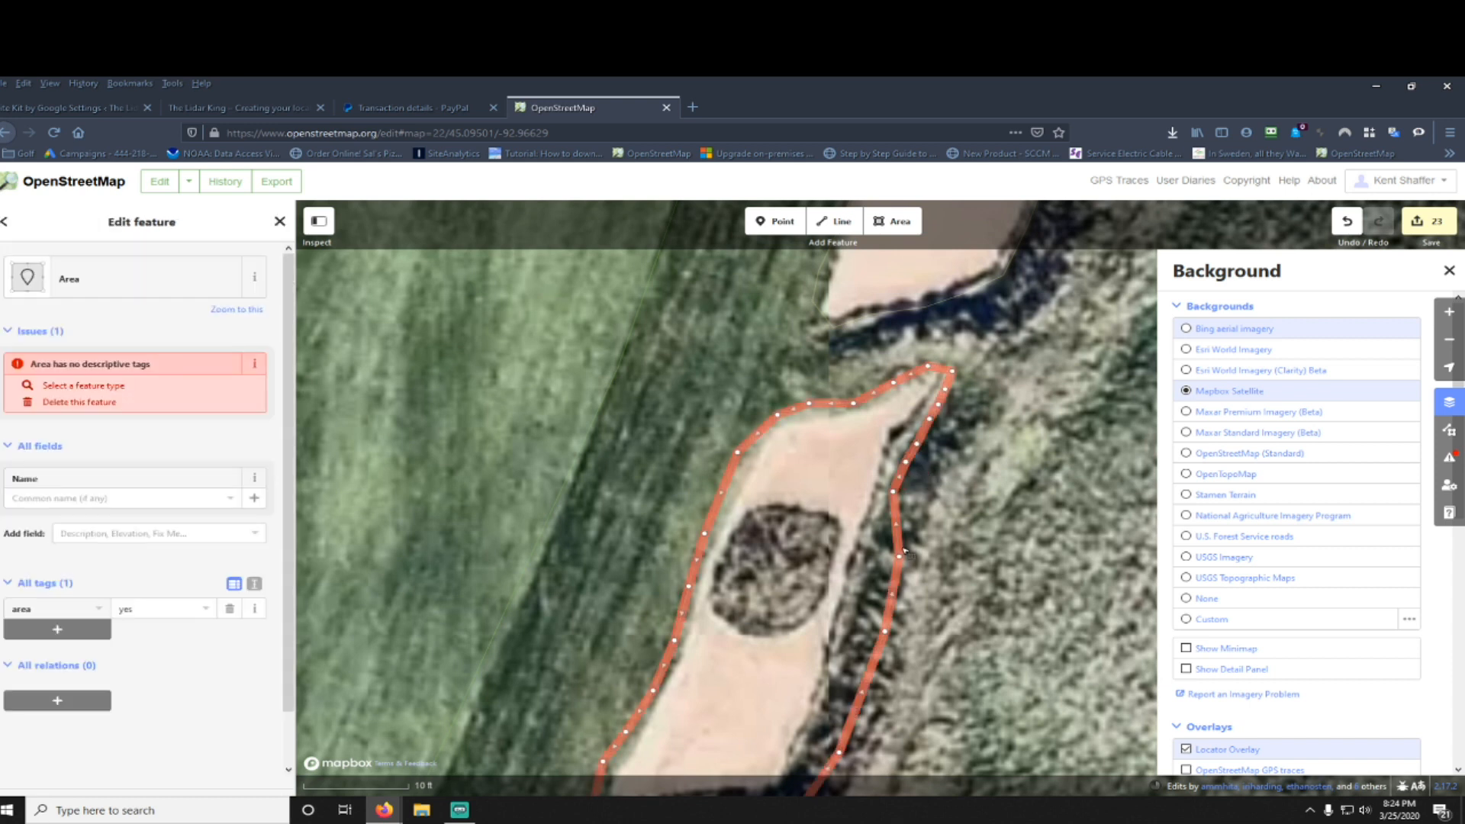
# Step: Pull the points along the bunker's eastern and southern sides closer to the sand and its shadowed lip
pyautogui.moveTo(899, 557); pyautogui.dragTo(875, 549)
pyautogui.moveTo(884, 631); pyautogui.dragTo(856, 625)
pyautogui.moveTo(871, 656); pyautogui.dragTo(911, 482)
pyautogui.moveTo(910, 536); pyautogui.dragTo(890, 527)
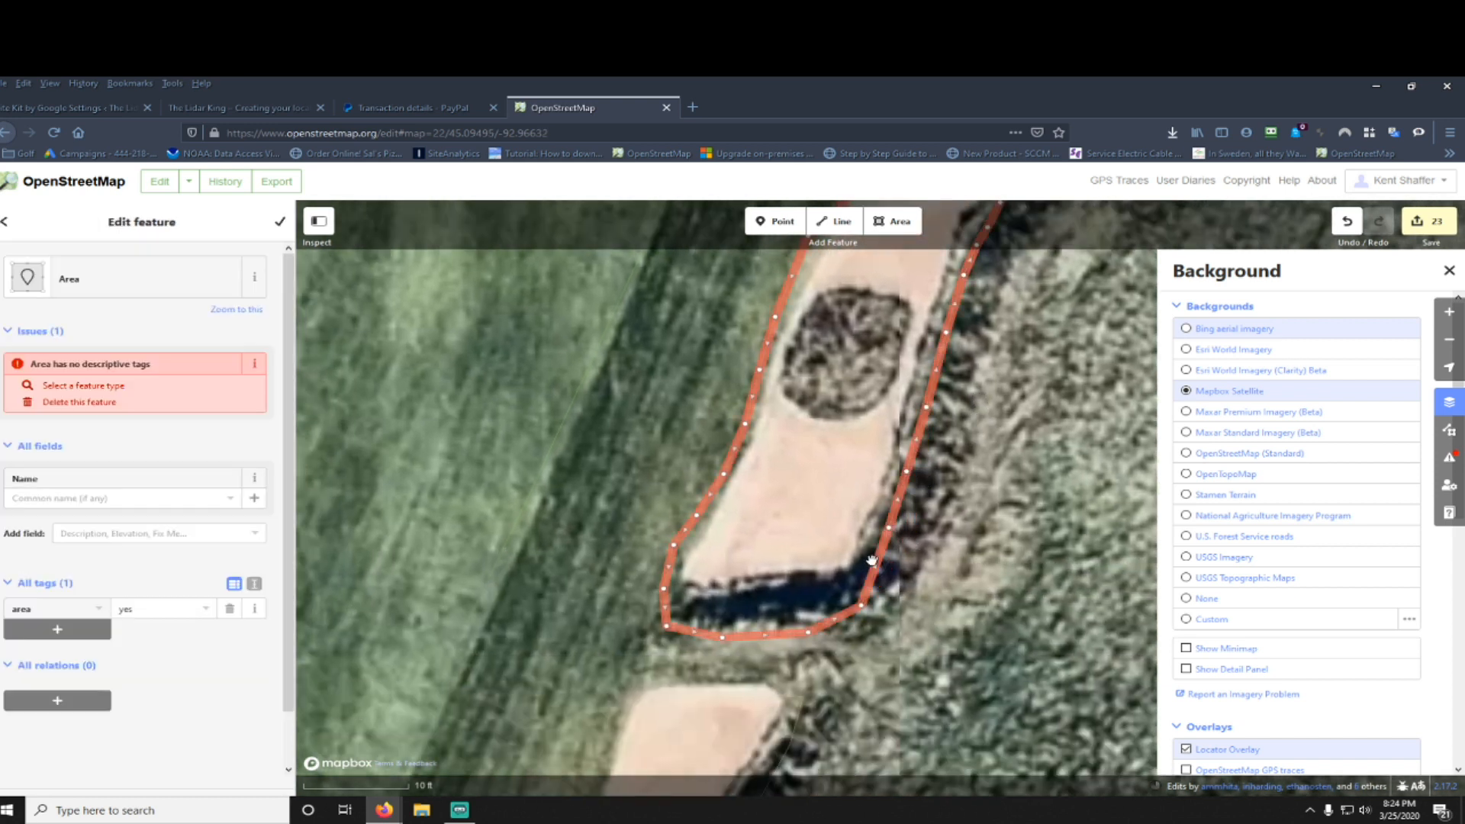
pyautogui.moveTo(866, 608); pyautogui.dragTo(697, 629)
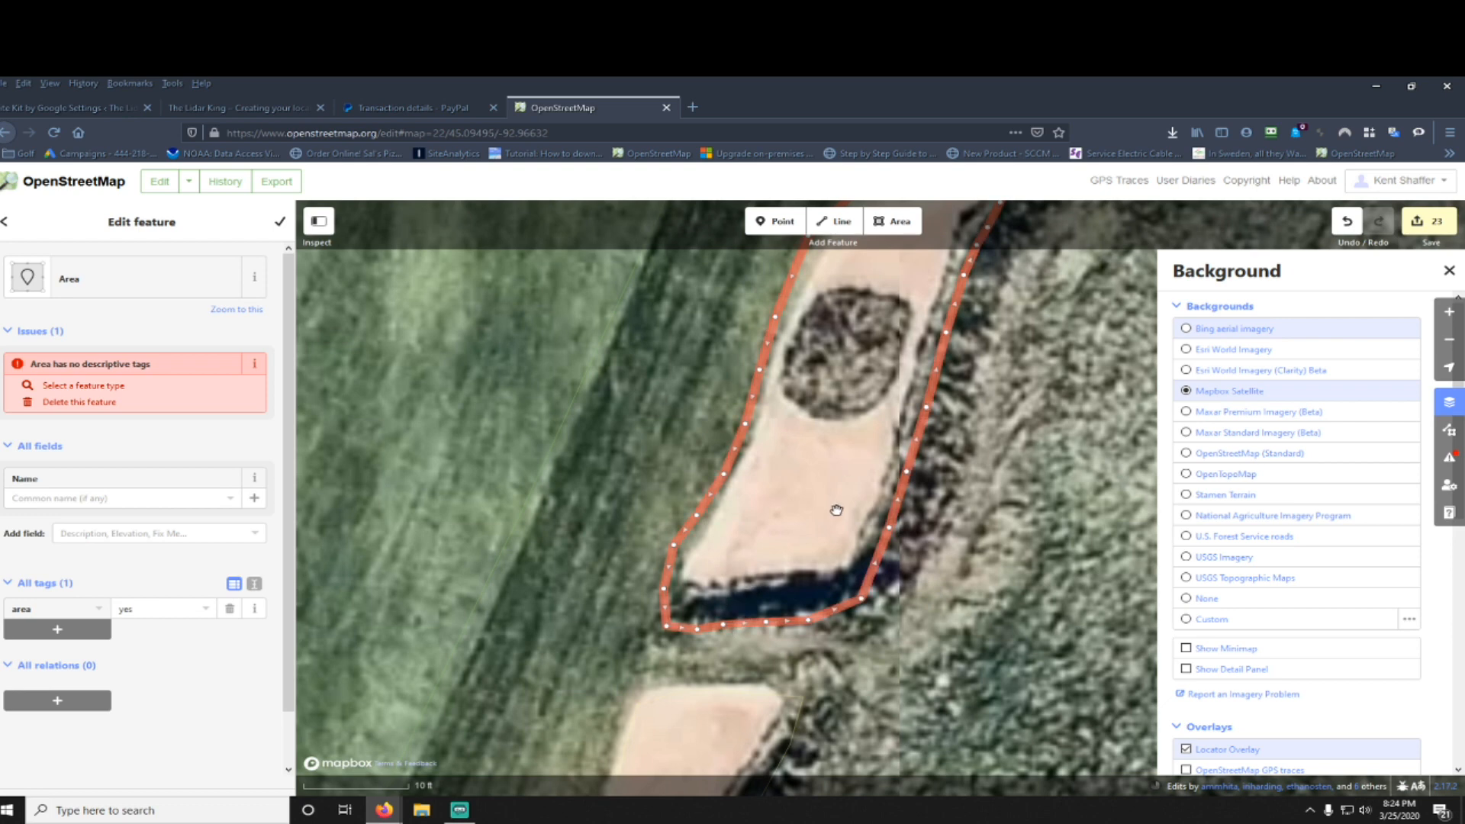
# Step: Extend the bunker outline's western edge across the grass island with two points on the island's eastern side
pyautogui.moveTo(838, 511); pyautogui.dragTo(773, 647)
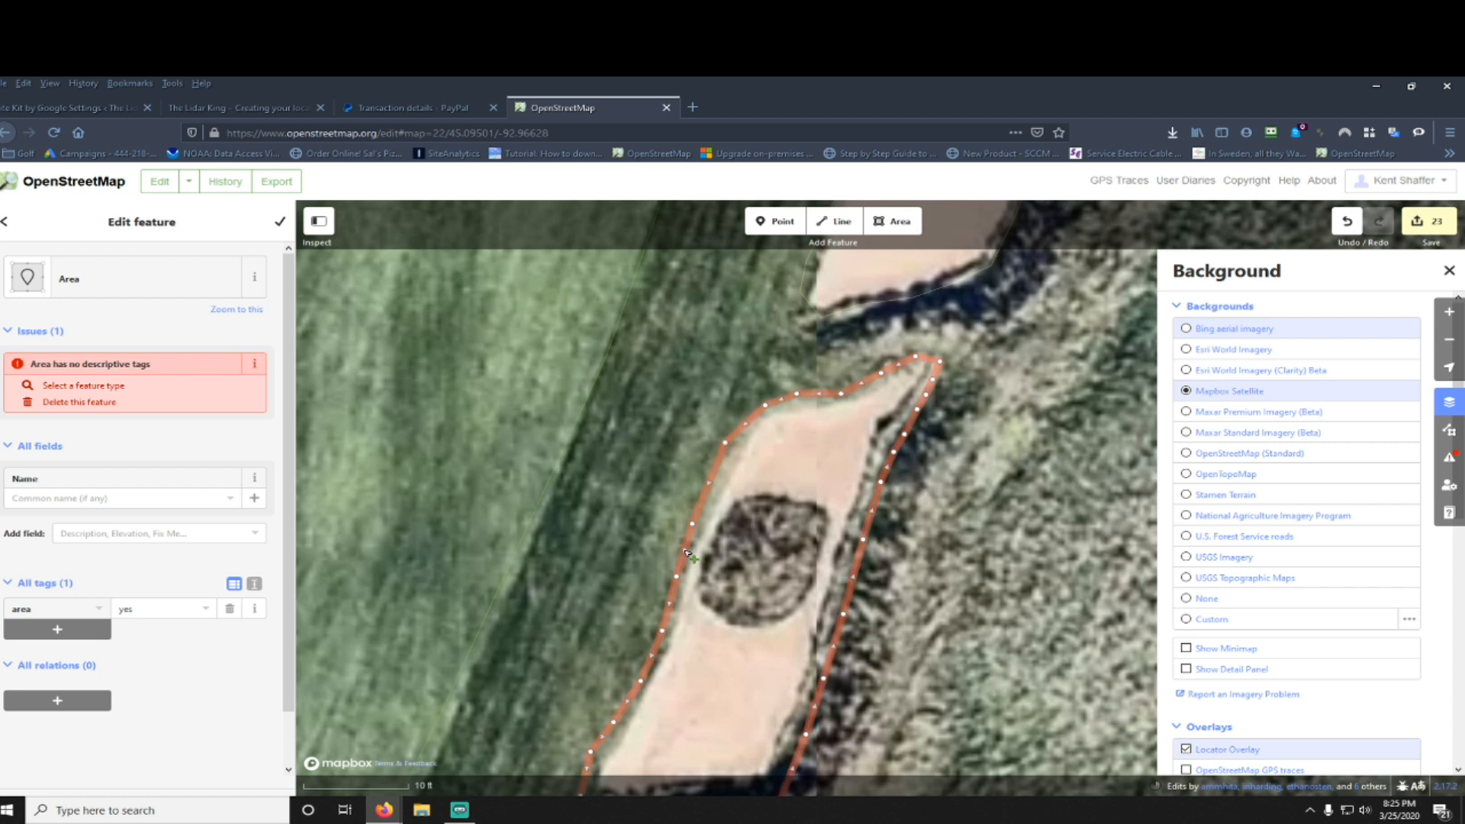
pyautogui.press('Escape')
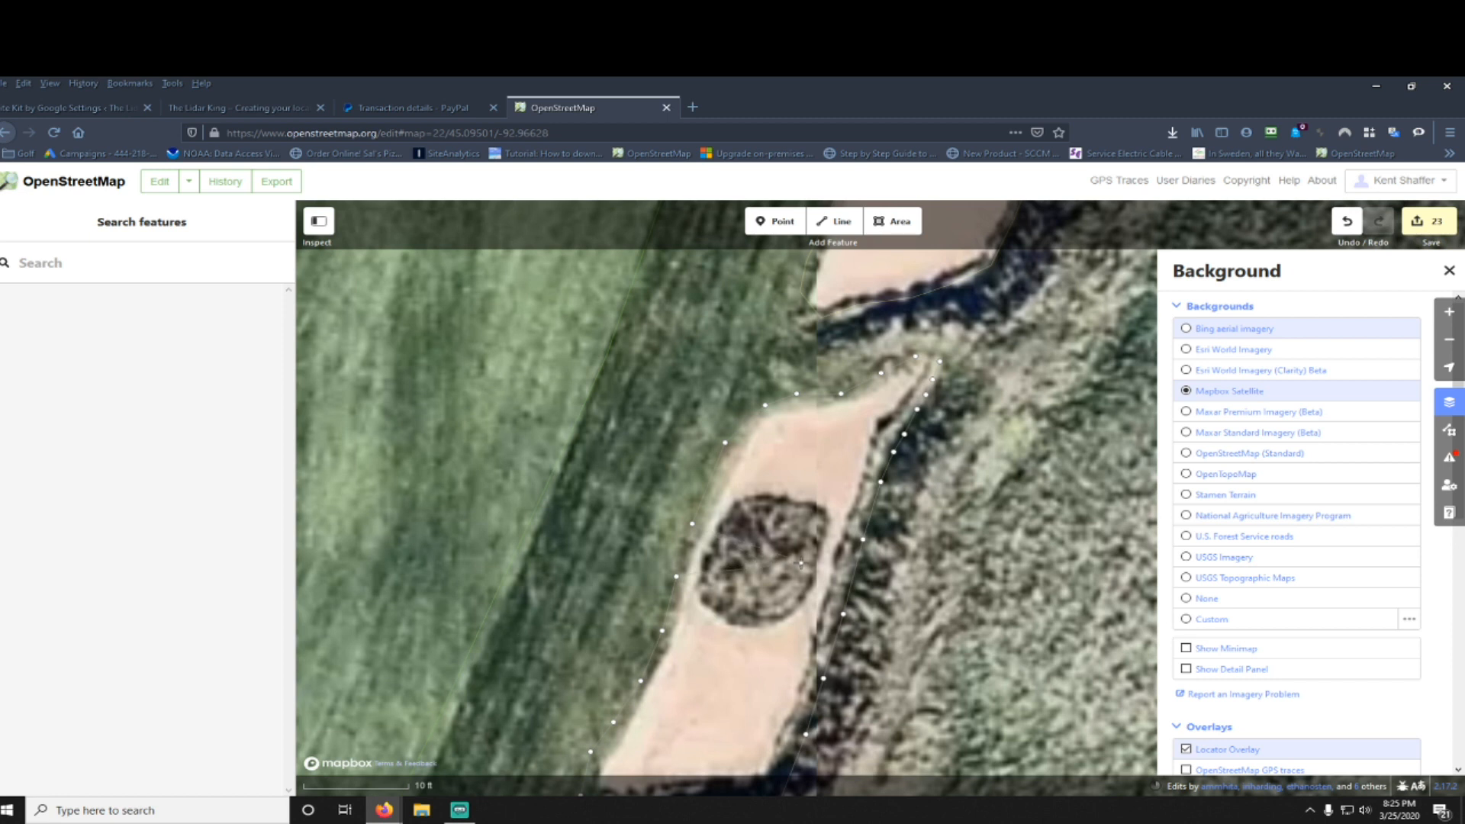
pyautogui.click(818, 565)
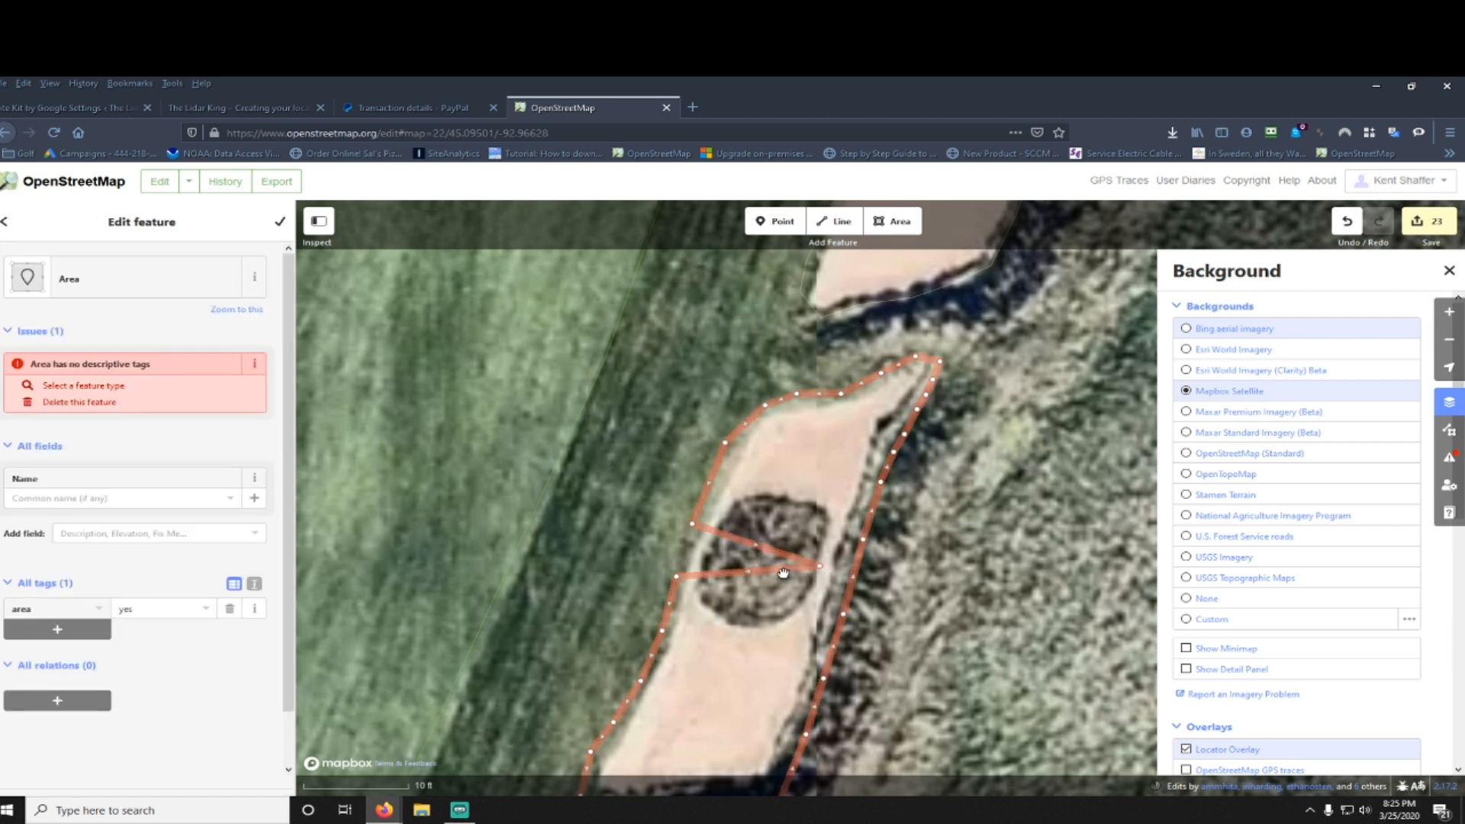
pyautogui.press('Escape')
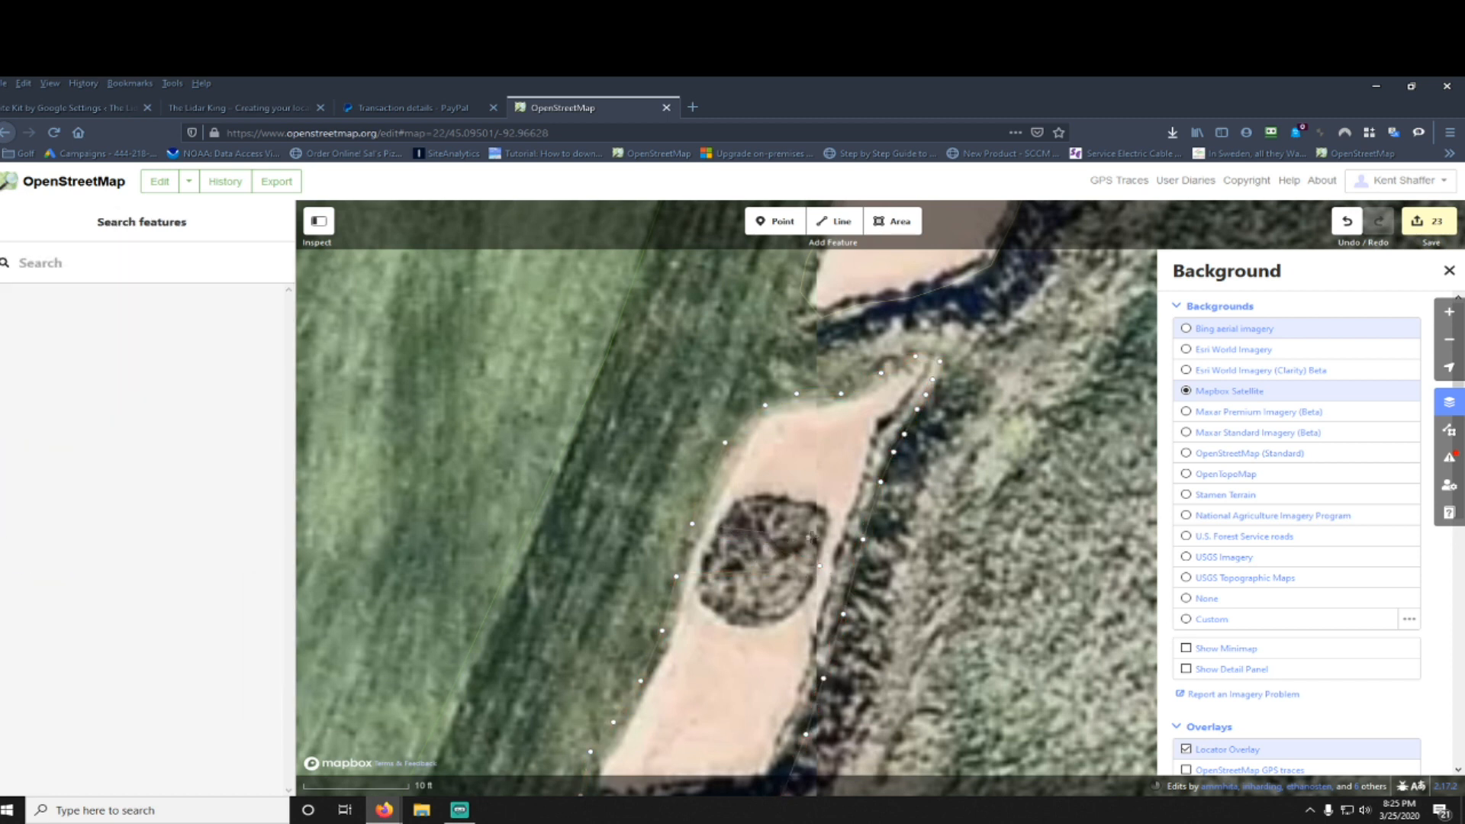
pyautogui.click(826, 537)
pyautogui.hscroll(-2, 809, 523)
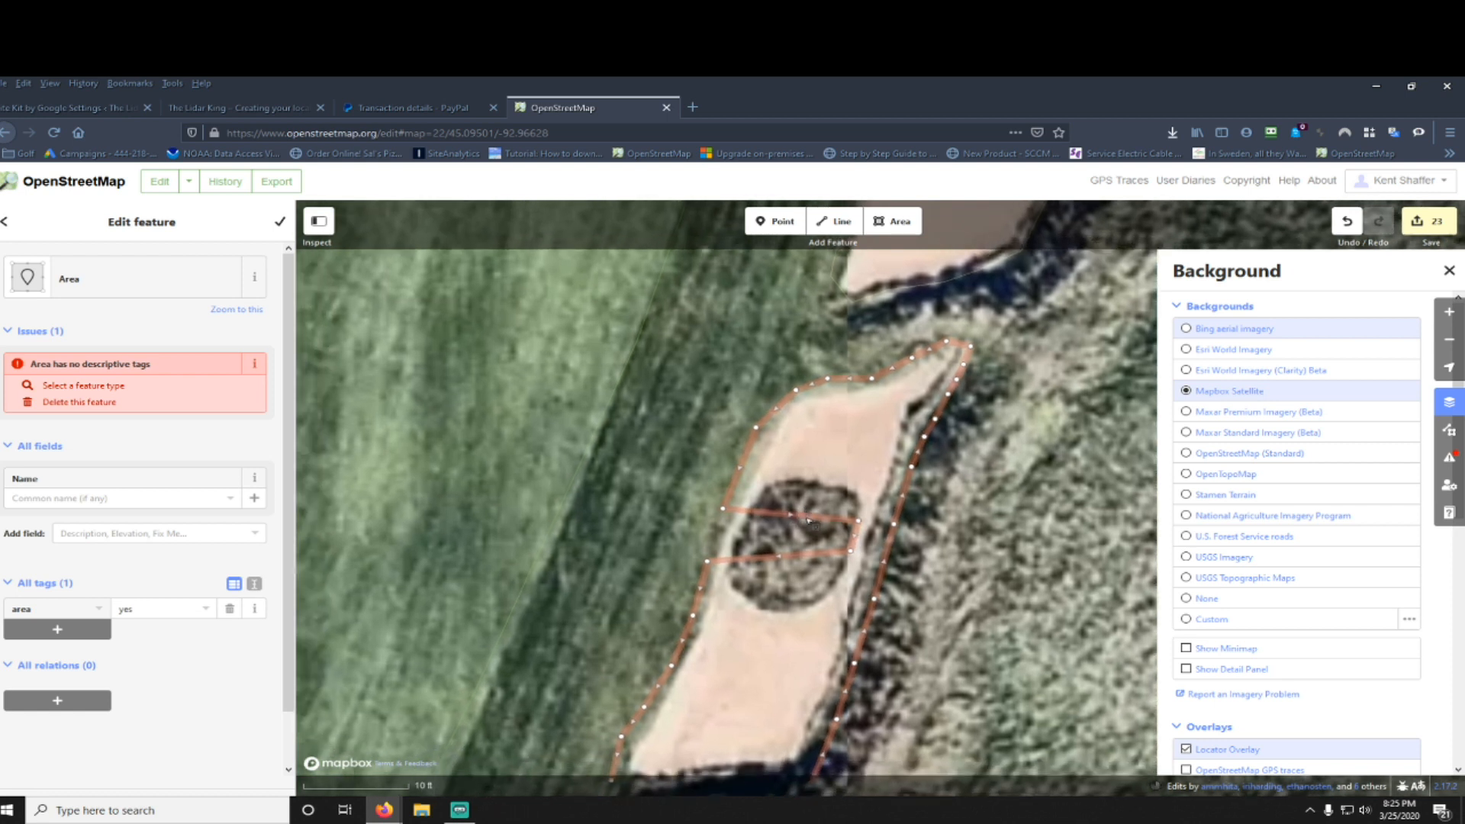
pyautogui.press('Escape')
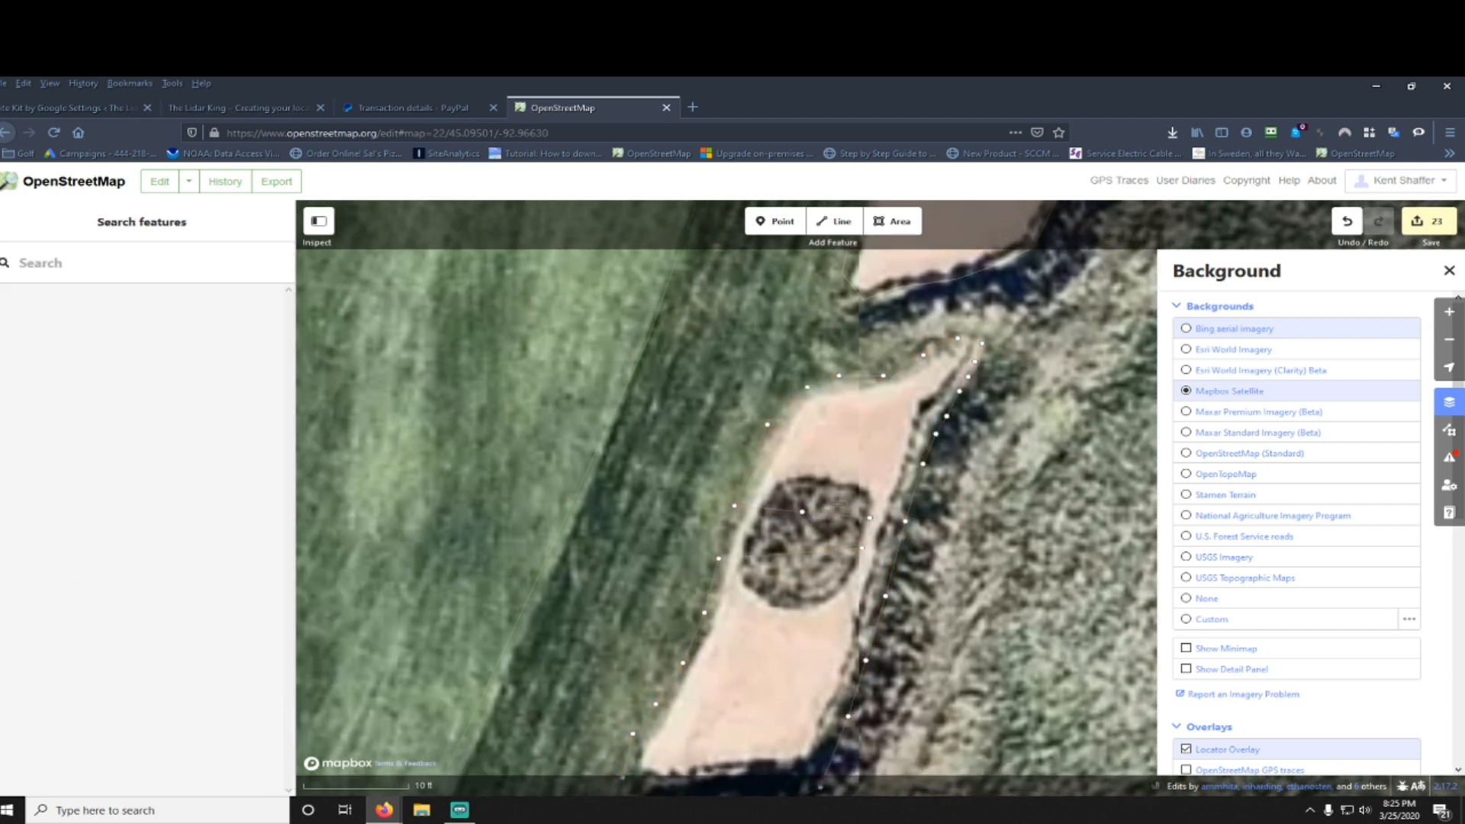
# Step: Add and position outline points around the northern half of the grass island, from its eastern side to its western side
pyautogui.click(878, 497)
pyautogui.press('Escape')
pyautogui.click(867, 482)
pyautogui.press('Escape')
pyautogui.click(802, 492)
pyautogui.press('Escape')
pyautogui.click(813, 472)
pyautogui.press('Escape')
pyautogui.click(796, 479)
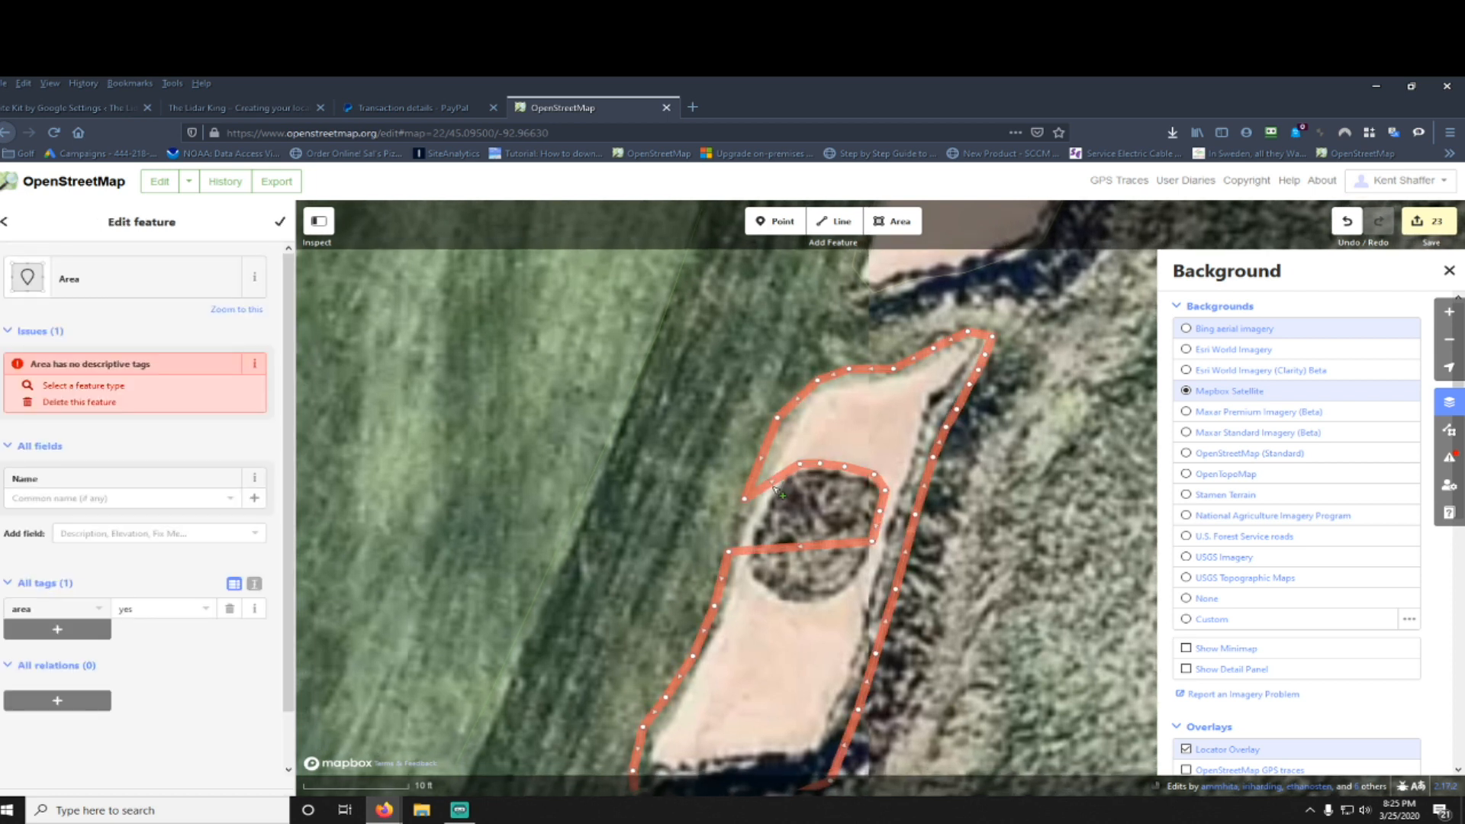
pyautogui.press('Escape')
pyautogui.click(782, 478)
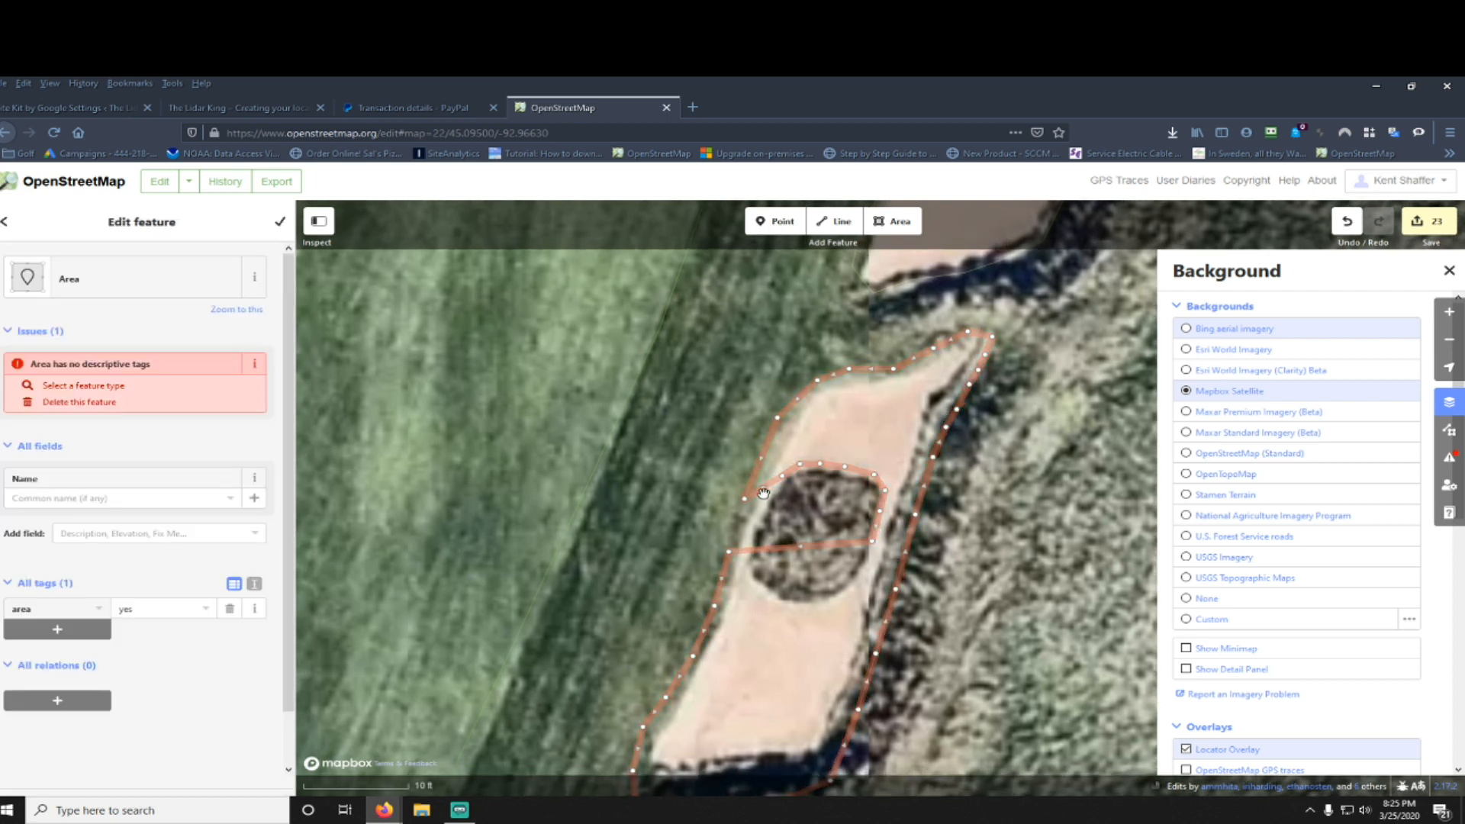
pyautogui.press('Escape')
pyautogui.click(794, 481)
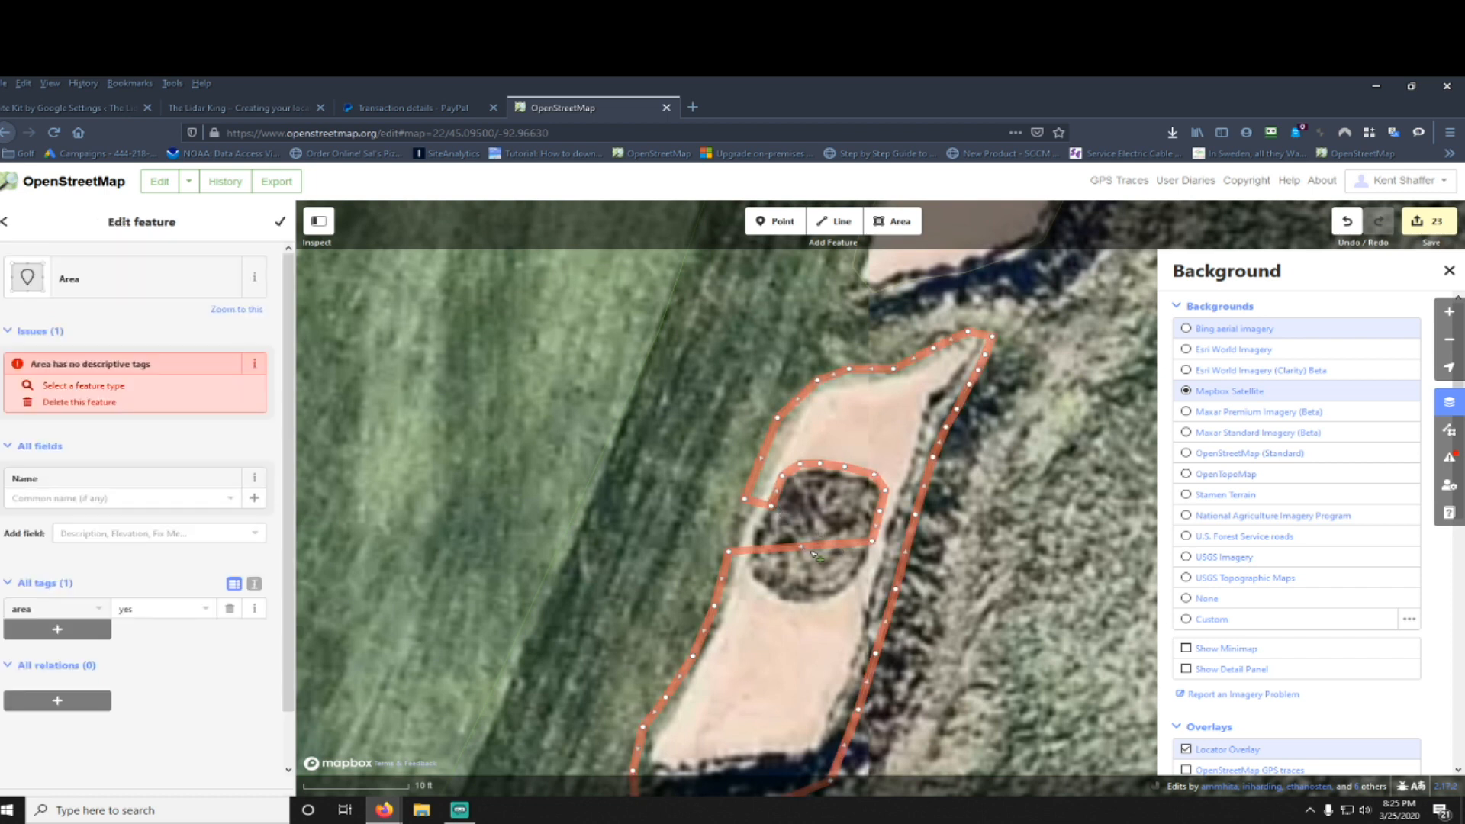
# Step: Add and position outline points around the southern half of the grass island, ending at its southwestern edge
pyautogui.press('Escape')
pyautogui.click(836, 567)
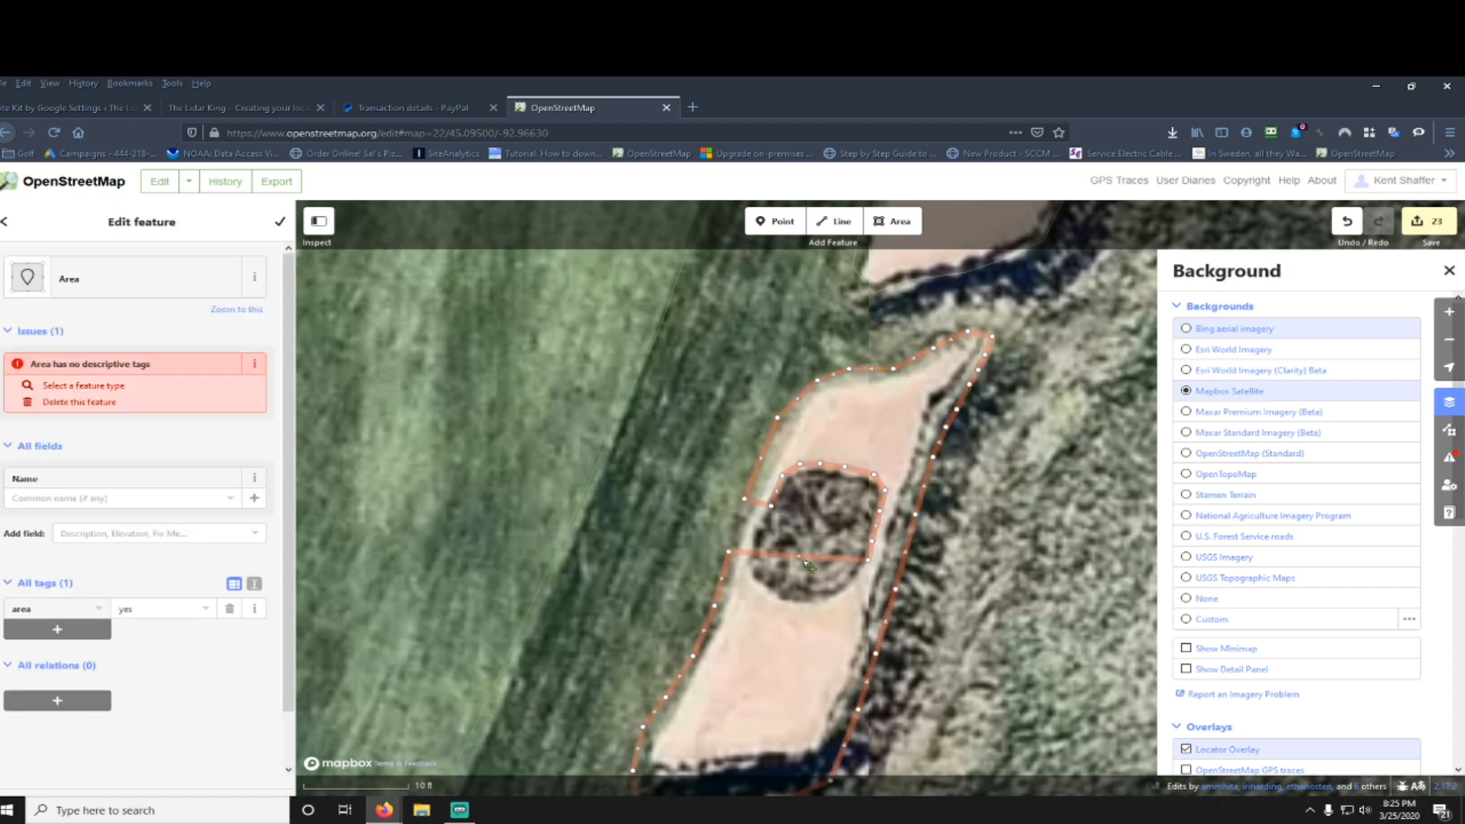
pyautogui.press('Escape')
pyautogui.click(857, 583)
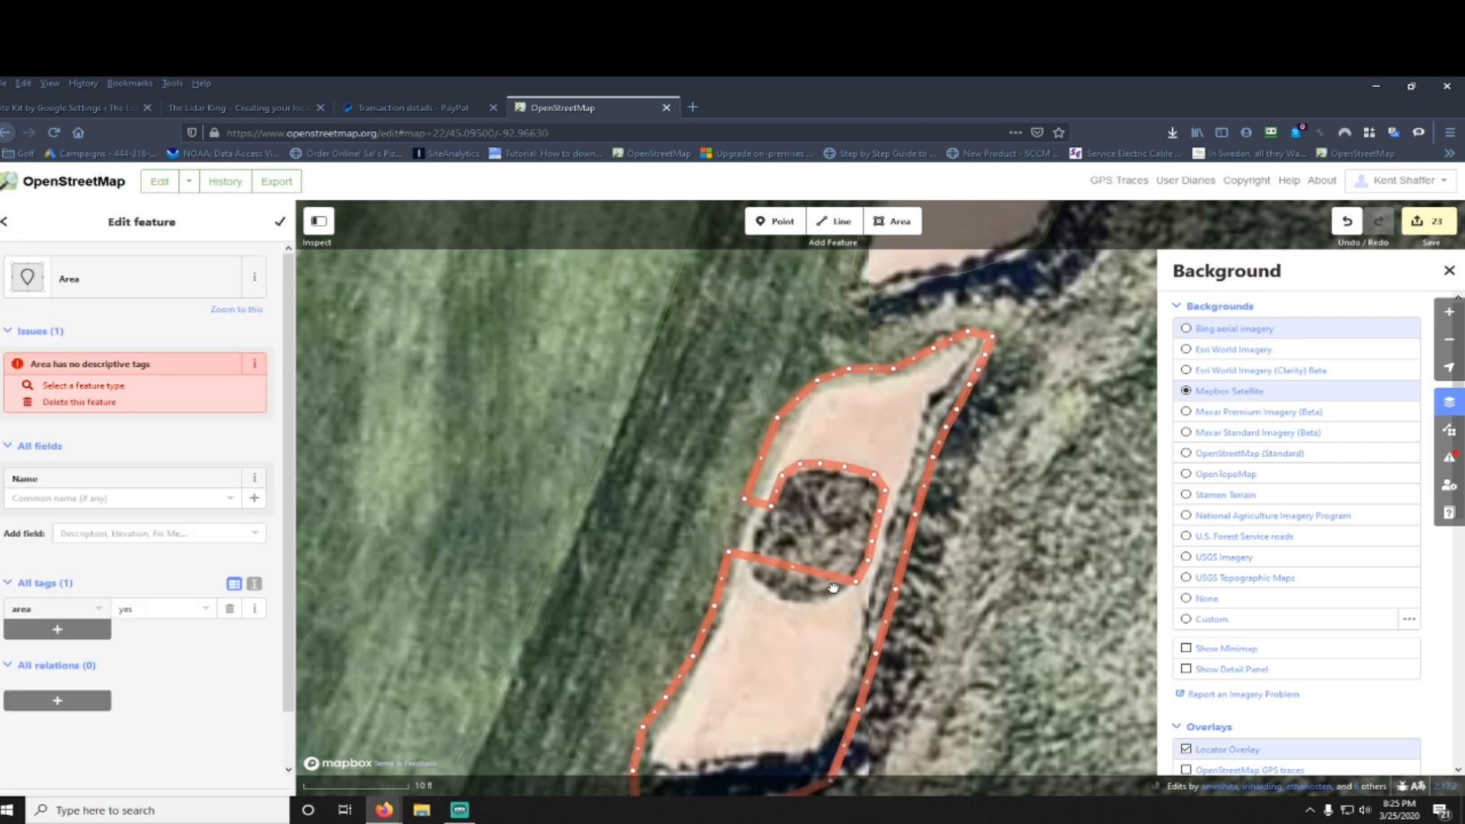
pyautogui.press('Escape')
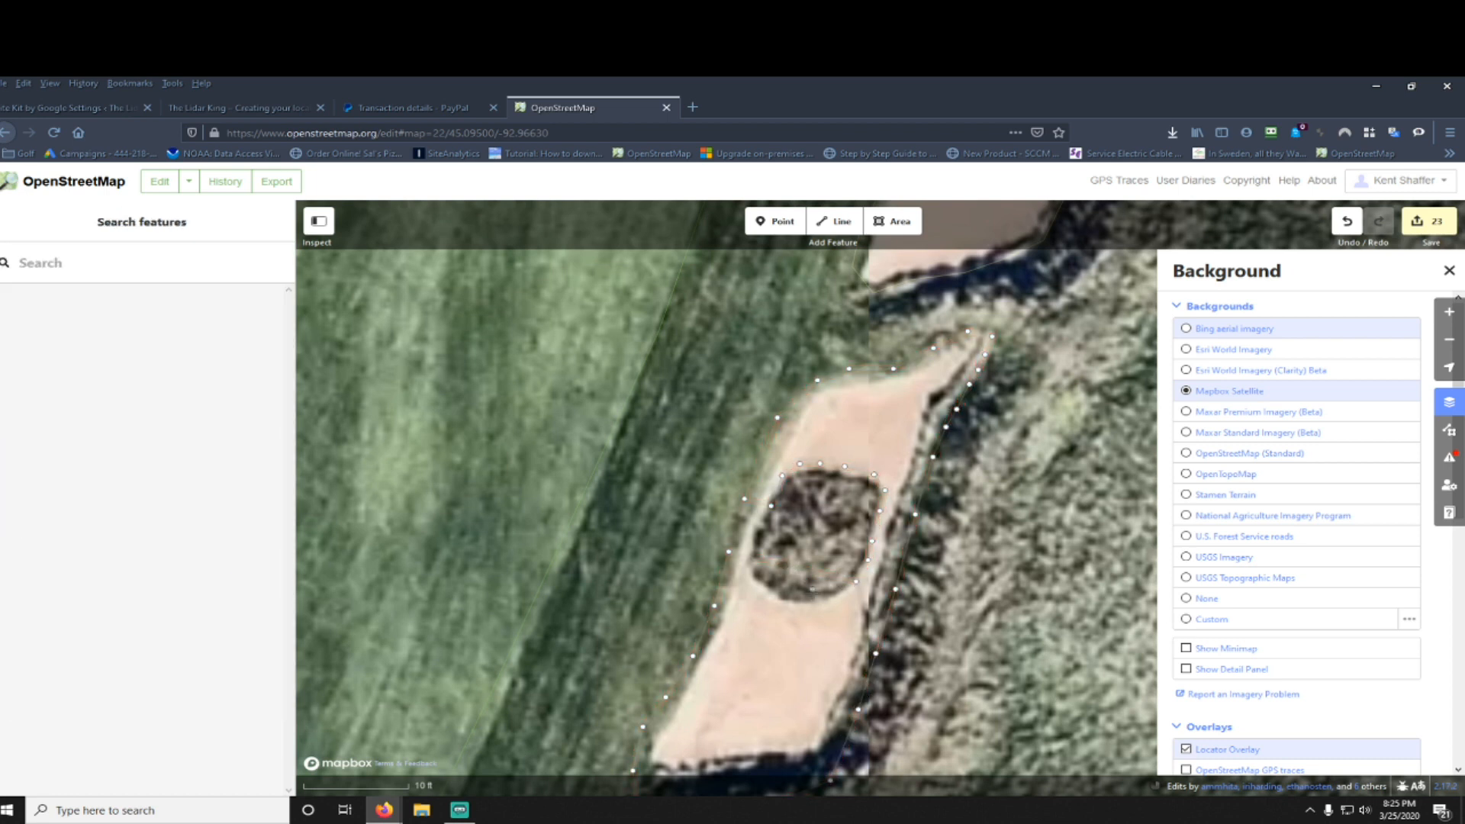
pyautogui.click(836, 601)
pyautogui.press('Escape')
pyautogui.click(800, 604)
pyautogui.press('Escape')
pyautogui.click(782, 600)
pyautogui.press('Escape')
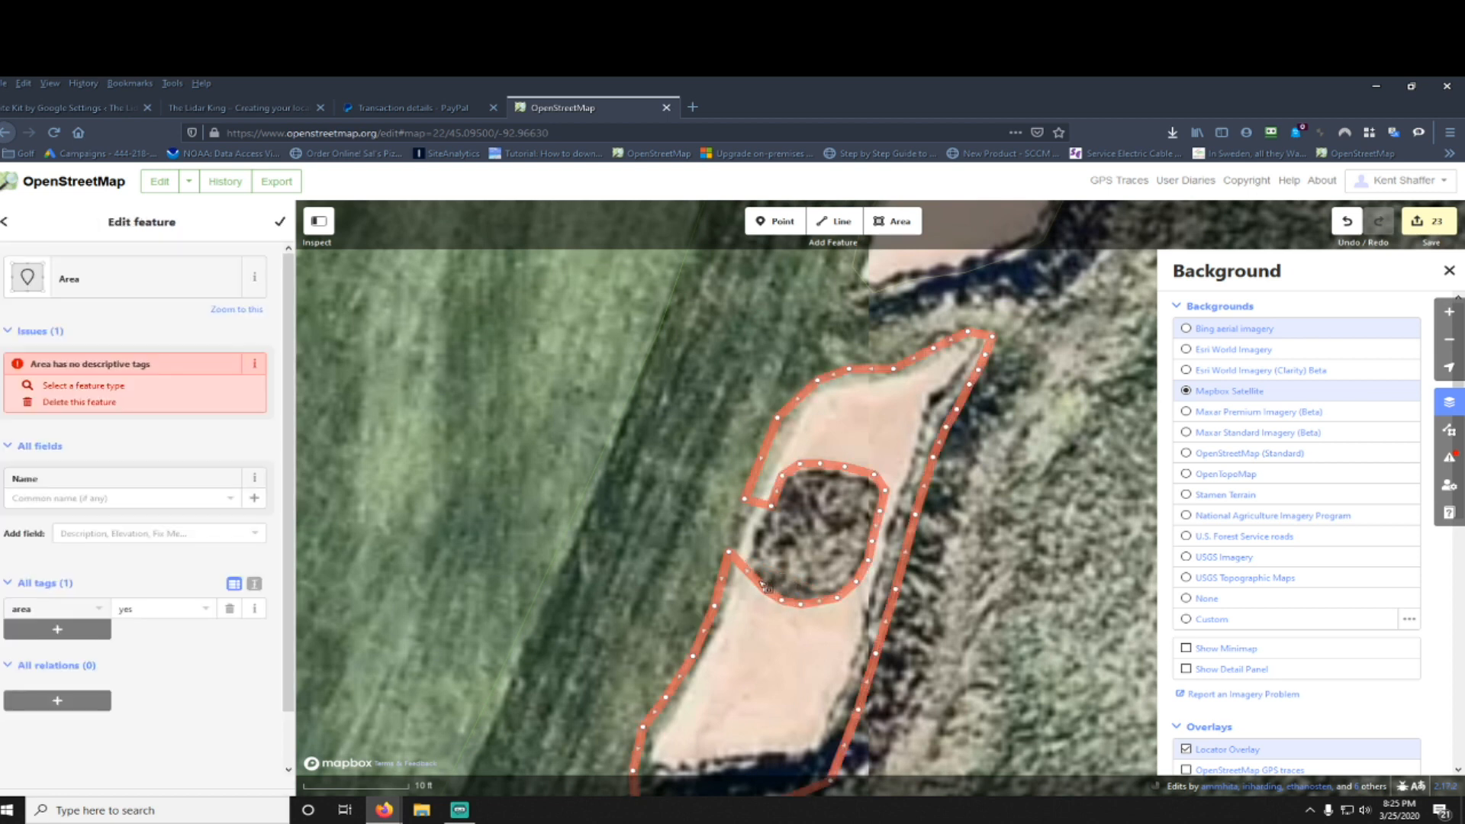
pyautogui.press('Escape')
pyautogui.click(747, 568)
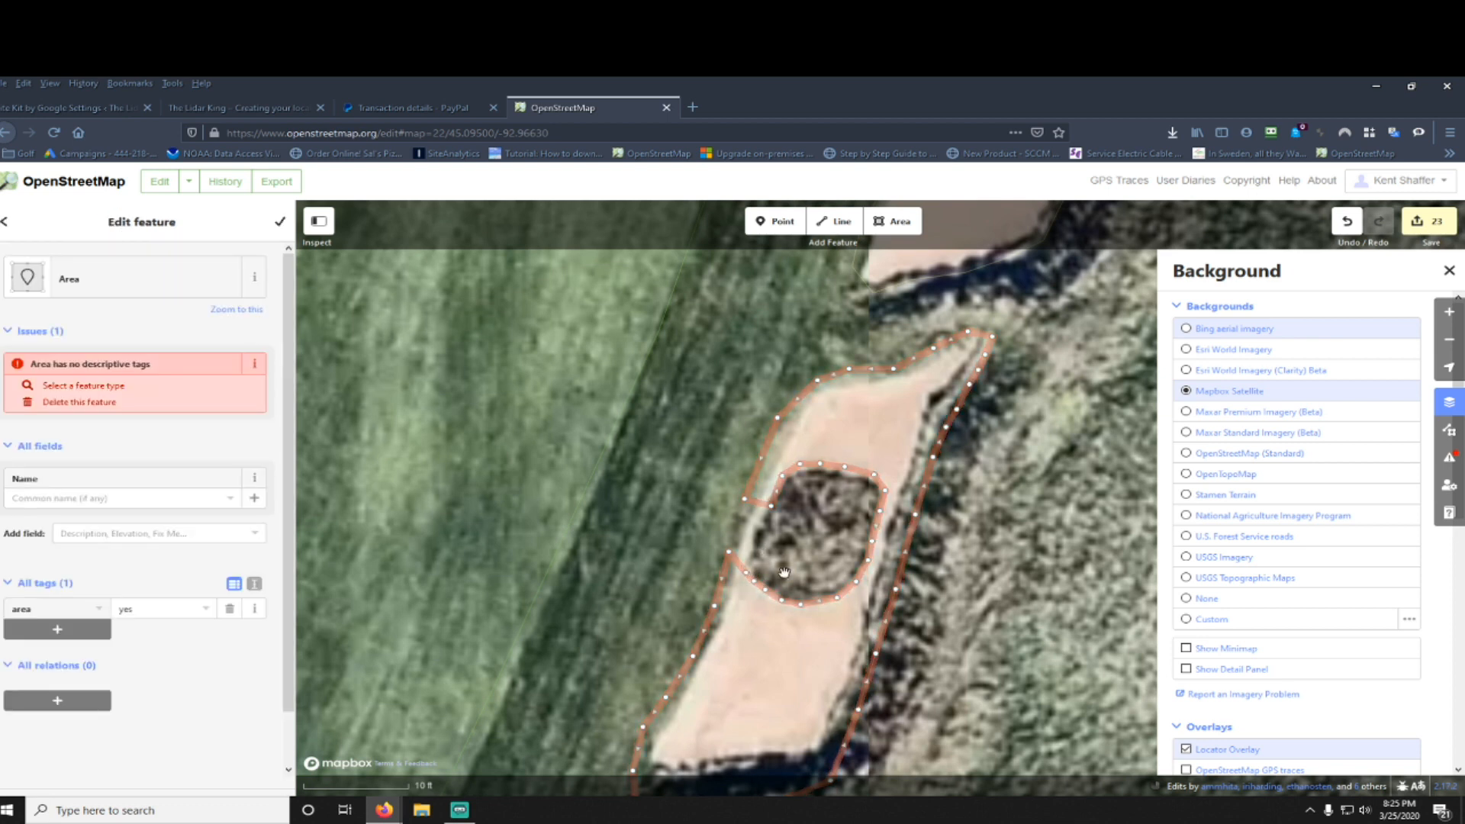
# Step: Move the outline's two points at the gap on the bunker's western edge closer together
pyautogui.press('Escape')
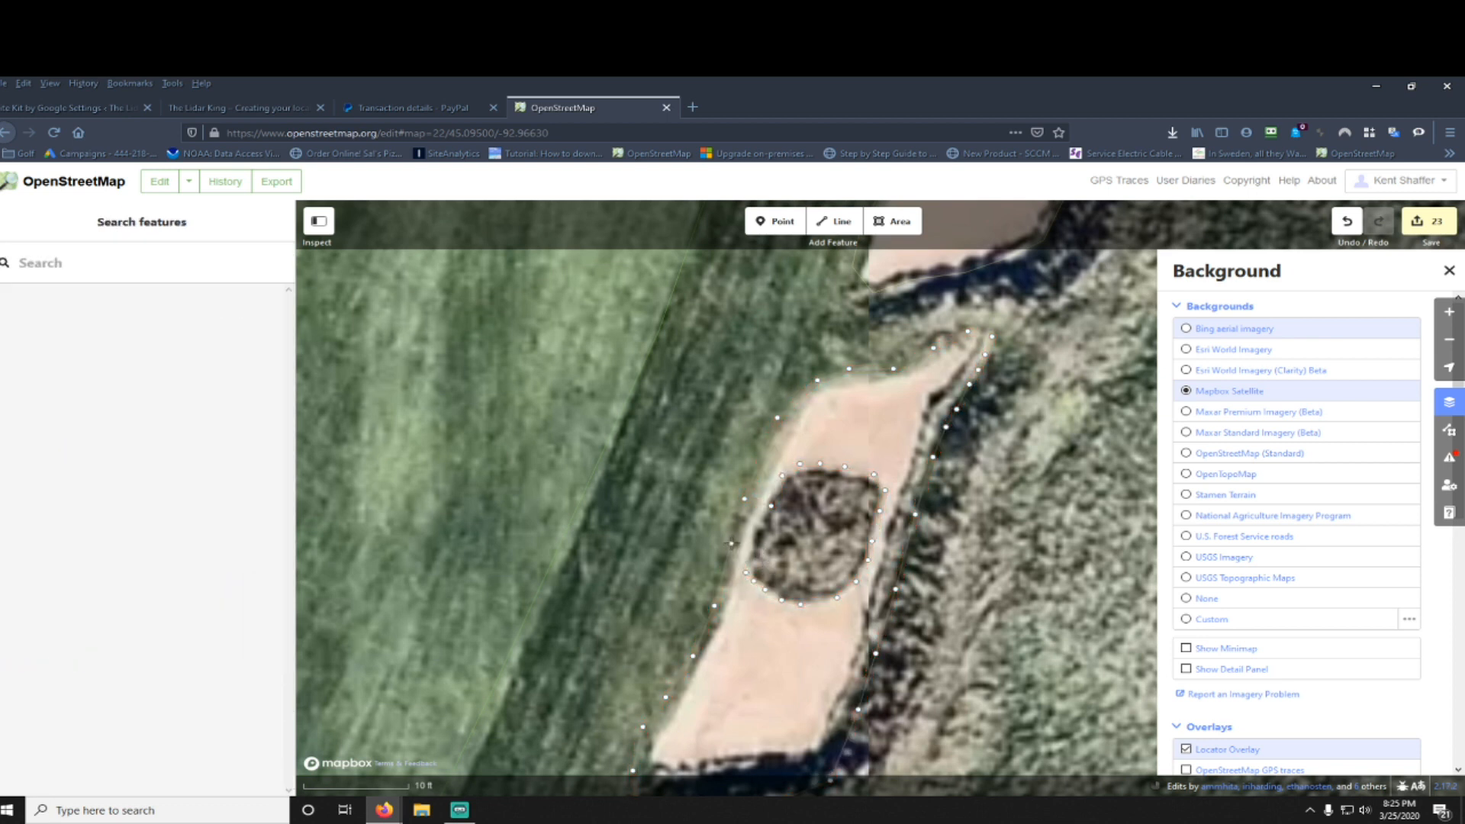
pyautogui.click(747, 528)
pyautogui.press('Escape')
pyautogui.click(747, 527)
pyautogui.press('Escape')
pyautogui.click(746, 526)
pyautogui.scroll(2, 748, 526)
pyautogui.scroll(3, 754, 526)
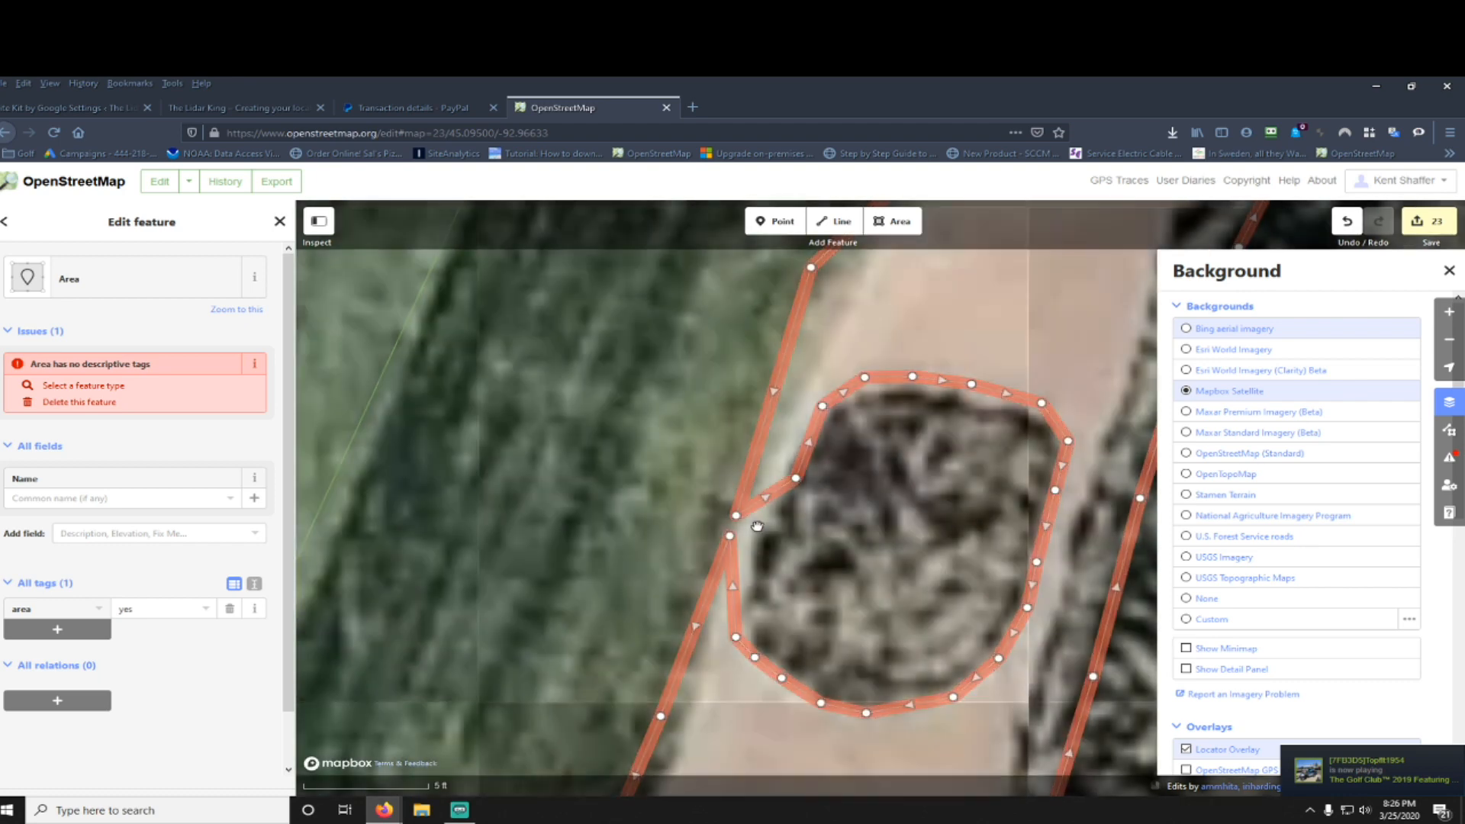
# Step: Bring the two western edge points together until they nearly touch beside the grass island
pyautogui.press('Escape')
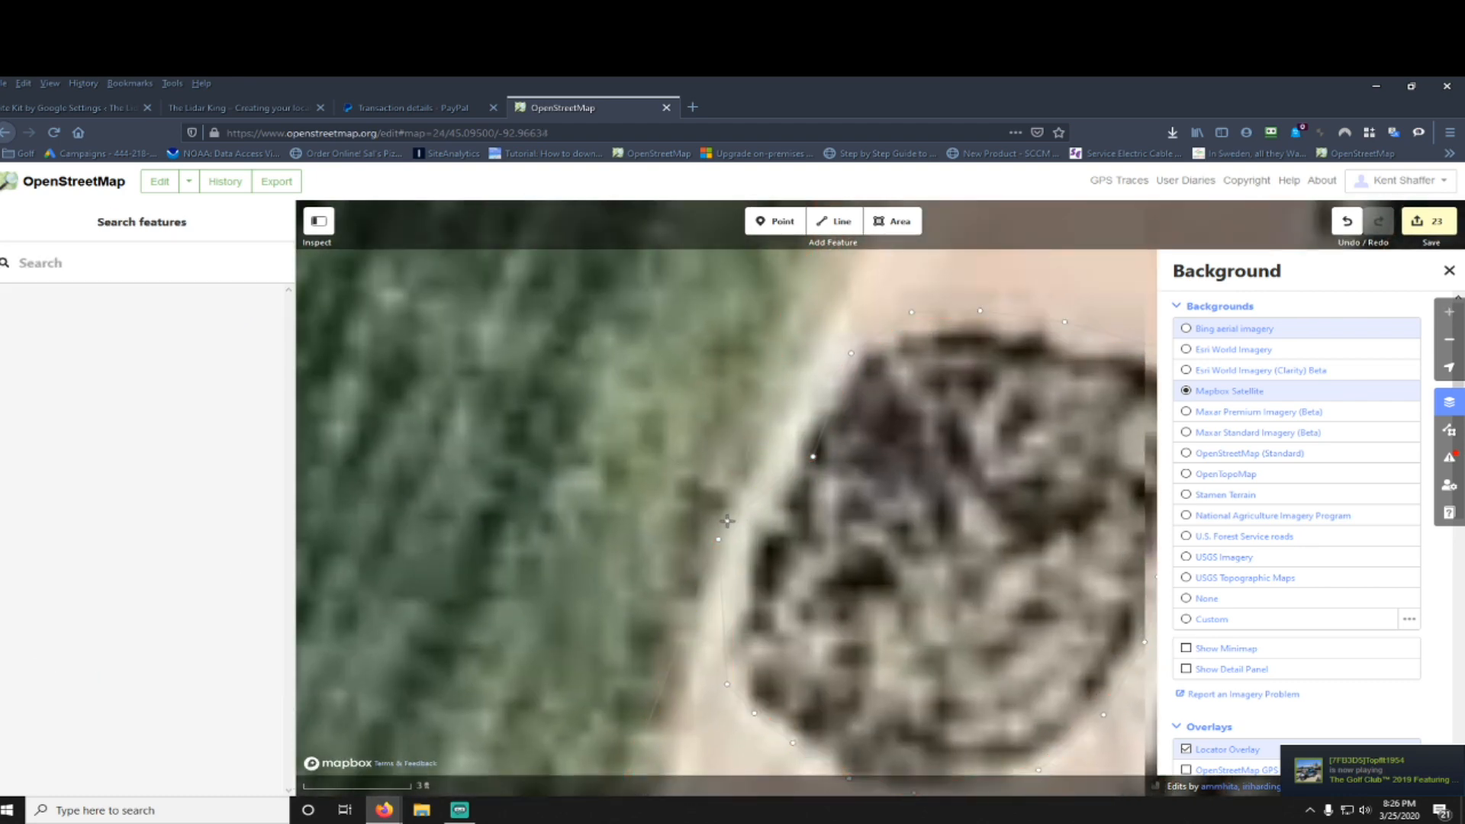
pyautogui.click(720, 532)
pyautogui.press('Escape')
pyautogui.click(719, 535)
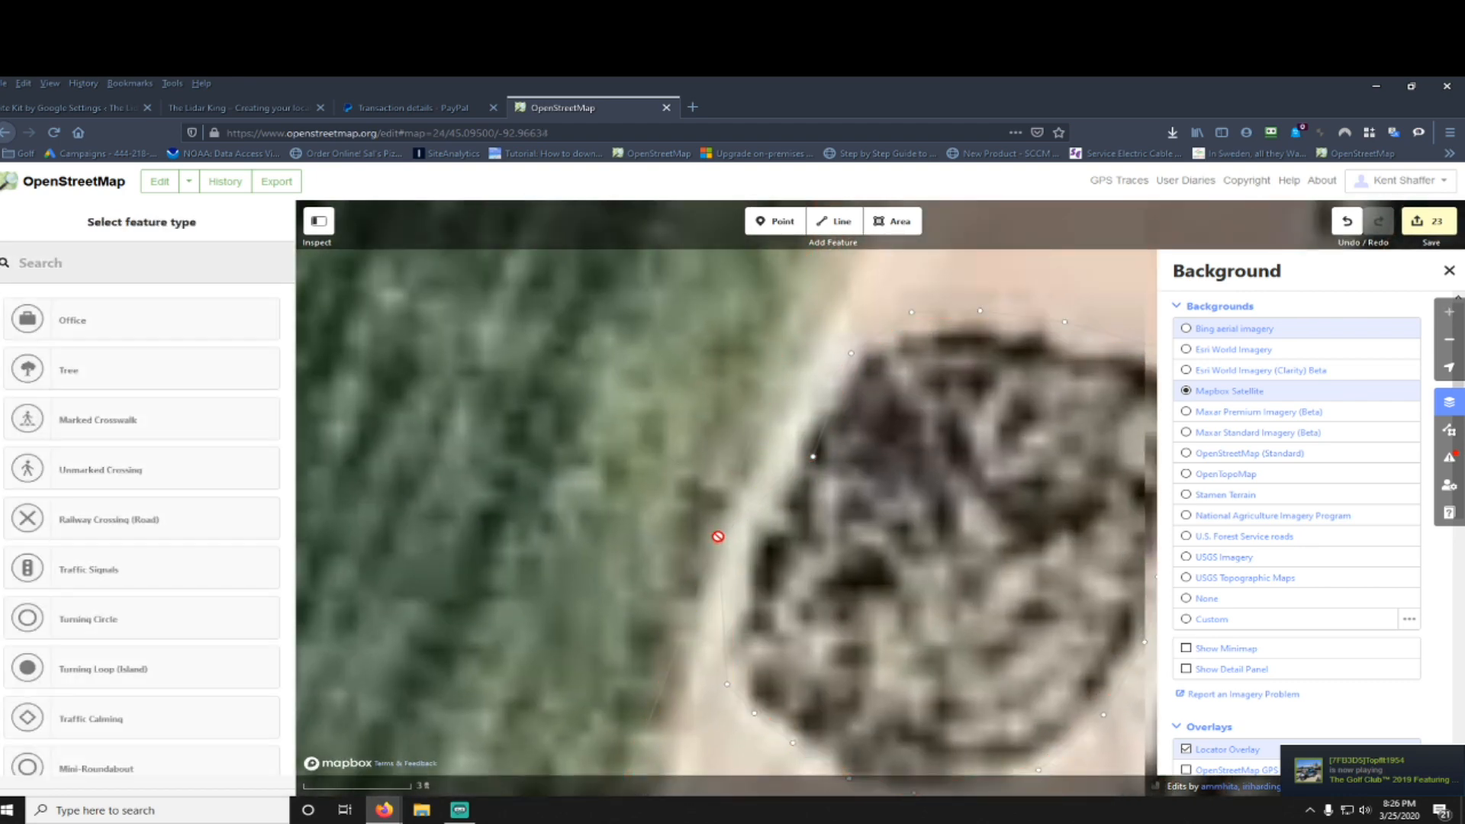
pyautogui.press('Escape')
pyautogui.click(720, 534)
pyautogui.press('Escape')
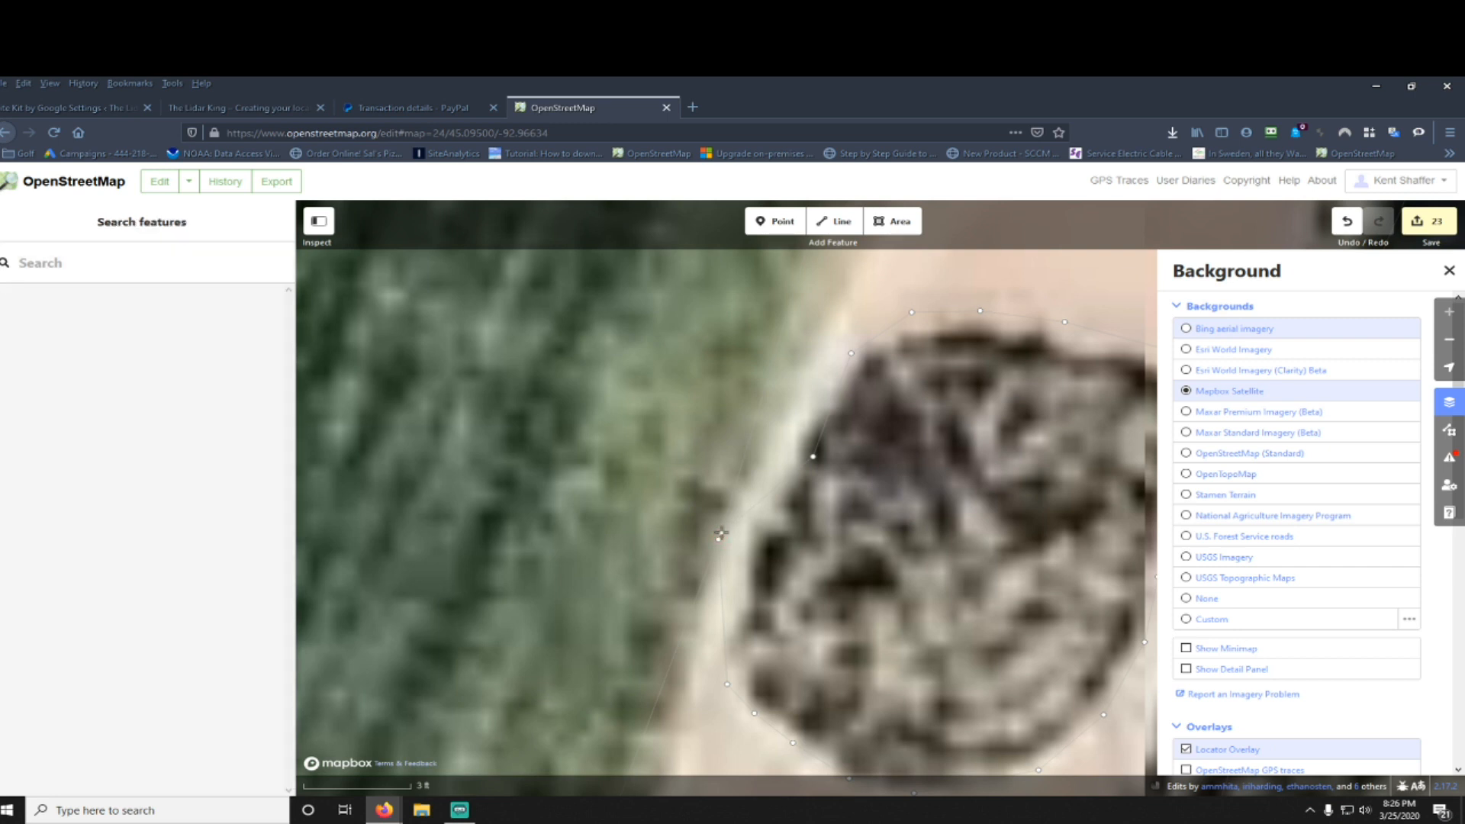
pyautogui.click(719, 535)
pyautogui.press('Escape')
pyautogui.click(719, 534)
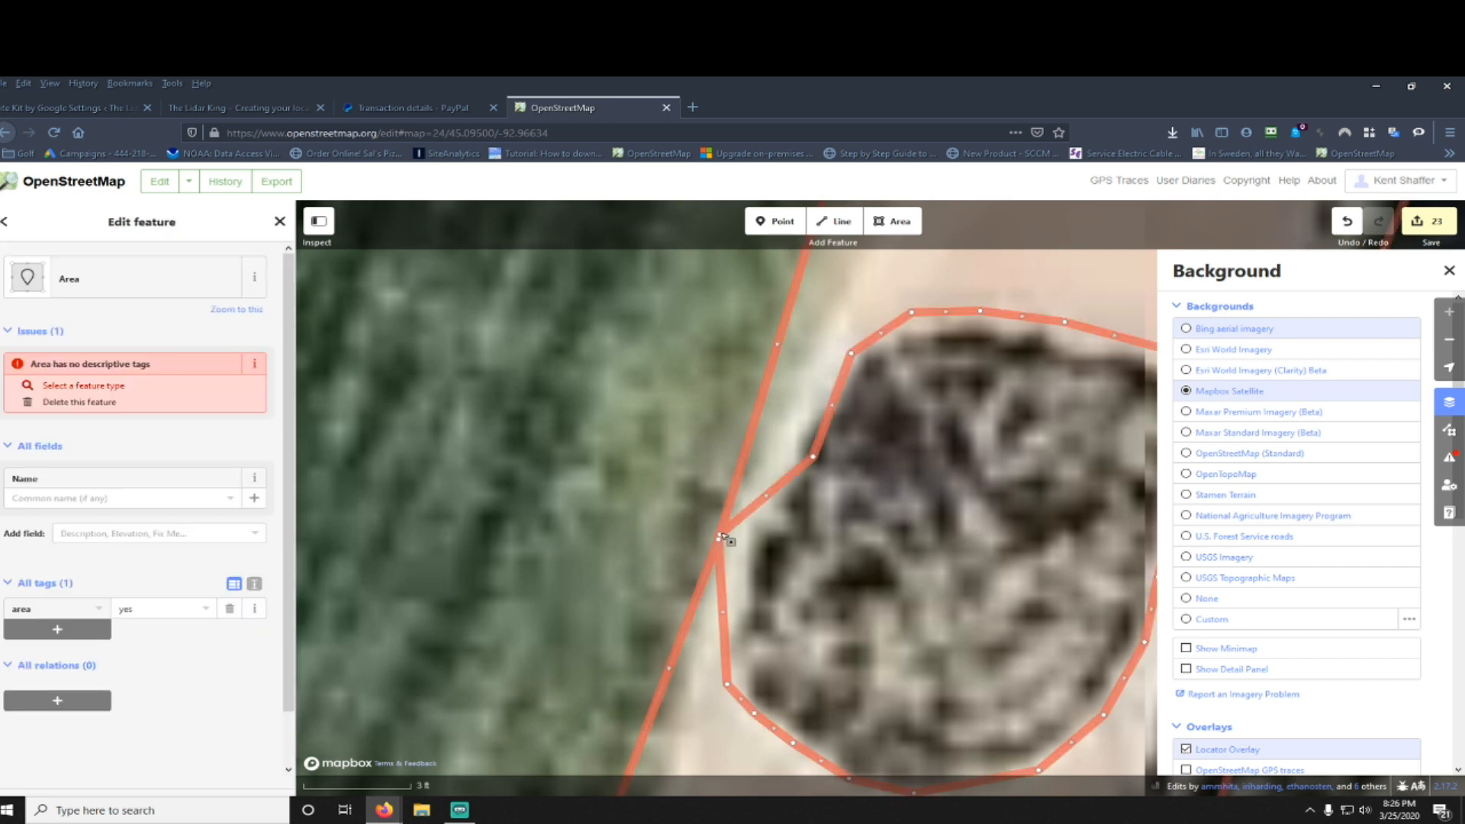
# Step: Place two adjacent points on the island's western edge so only a narrow channel links the island outline to the bunker's edge
pyautogui.click(734, 601)
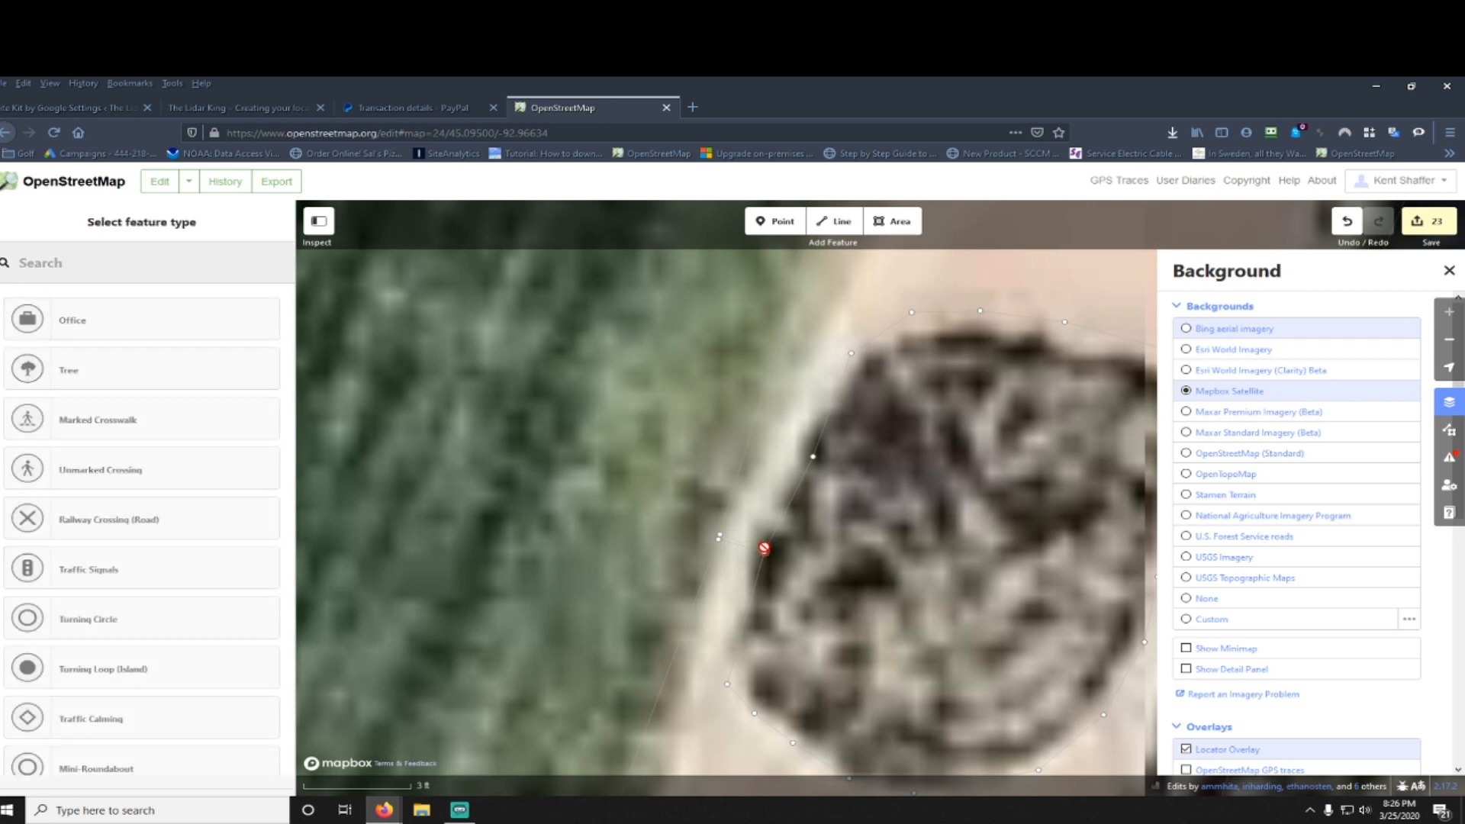
pyautogui.click(785, 523)
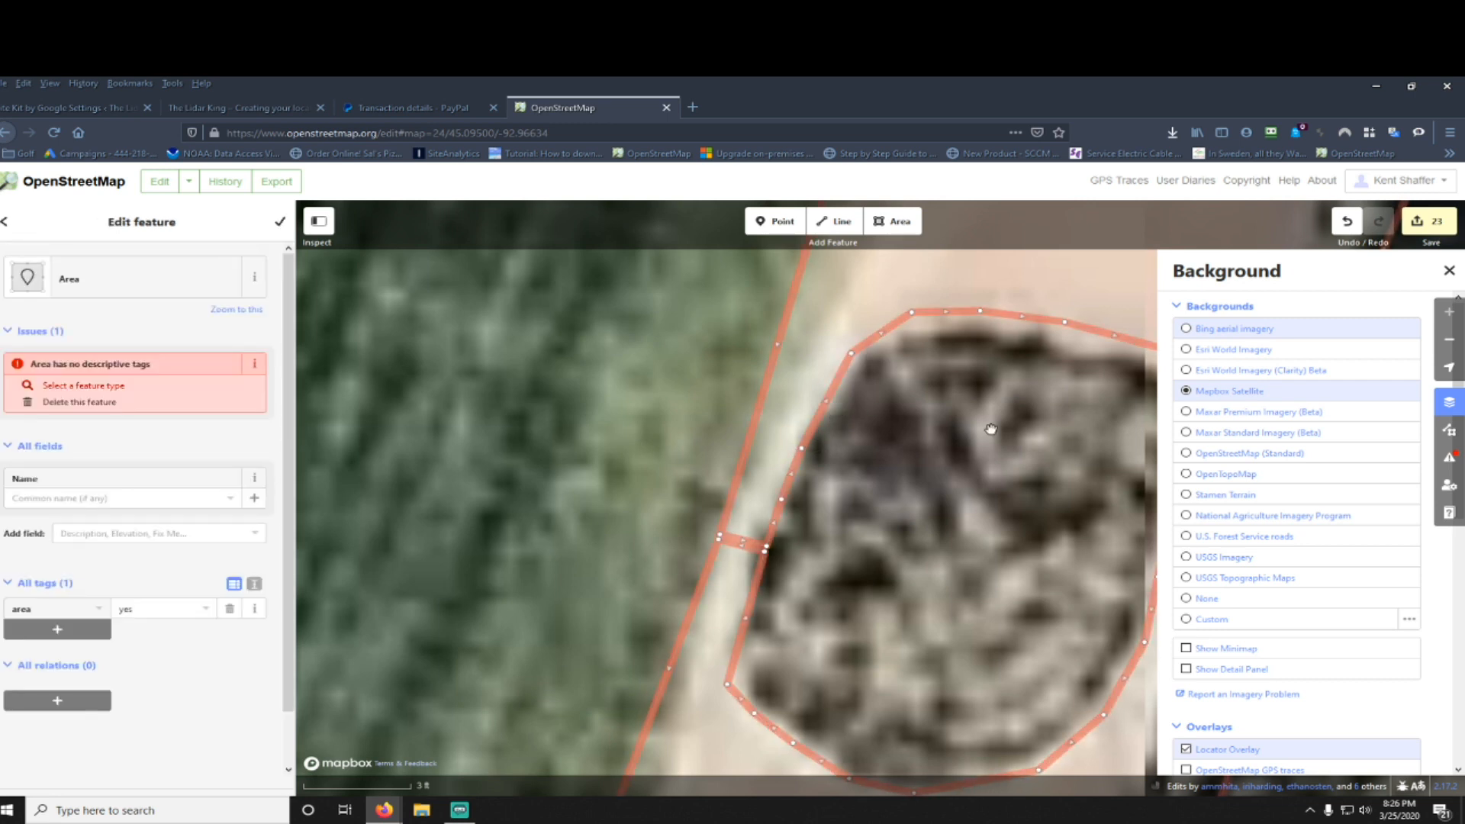
pyautogui.moveTo(990, 425); pyautogui.dragTo(817, 311)
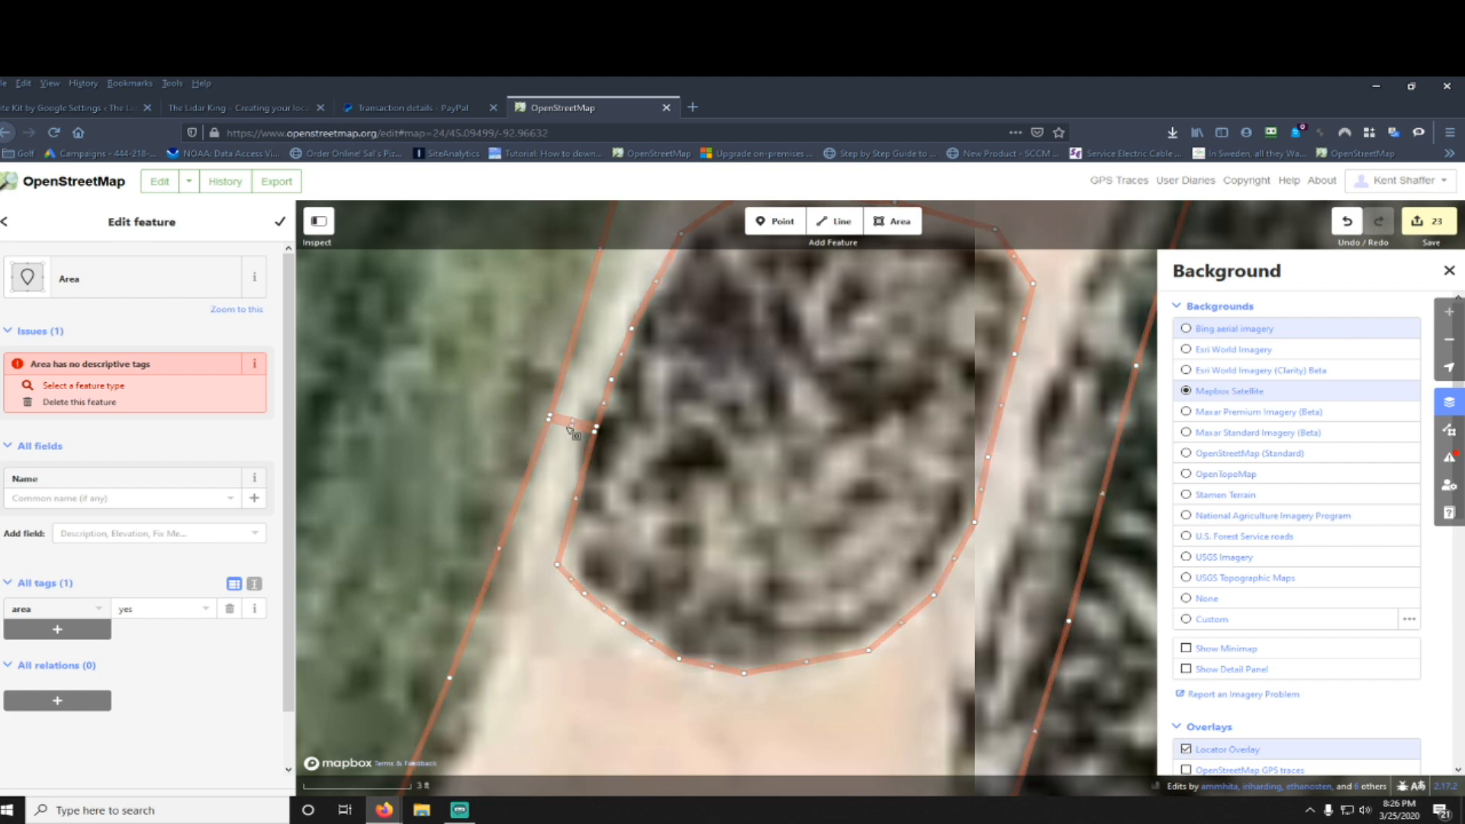
pyautogui.scroll(-5, 658, 454)
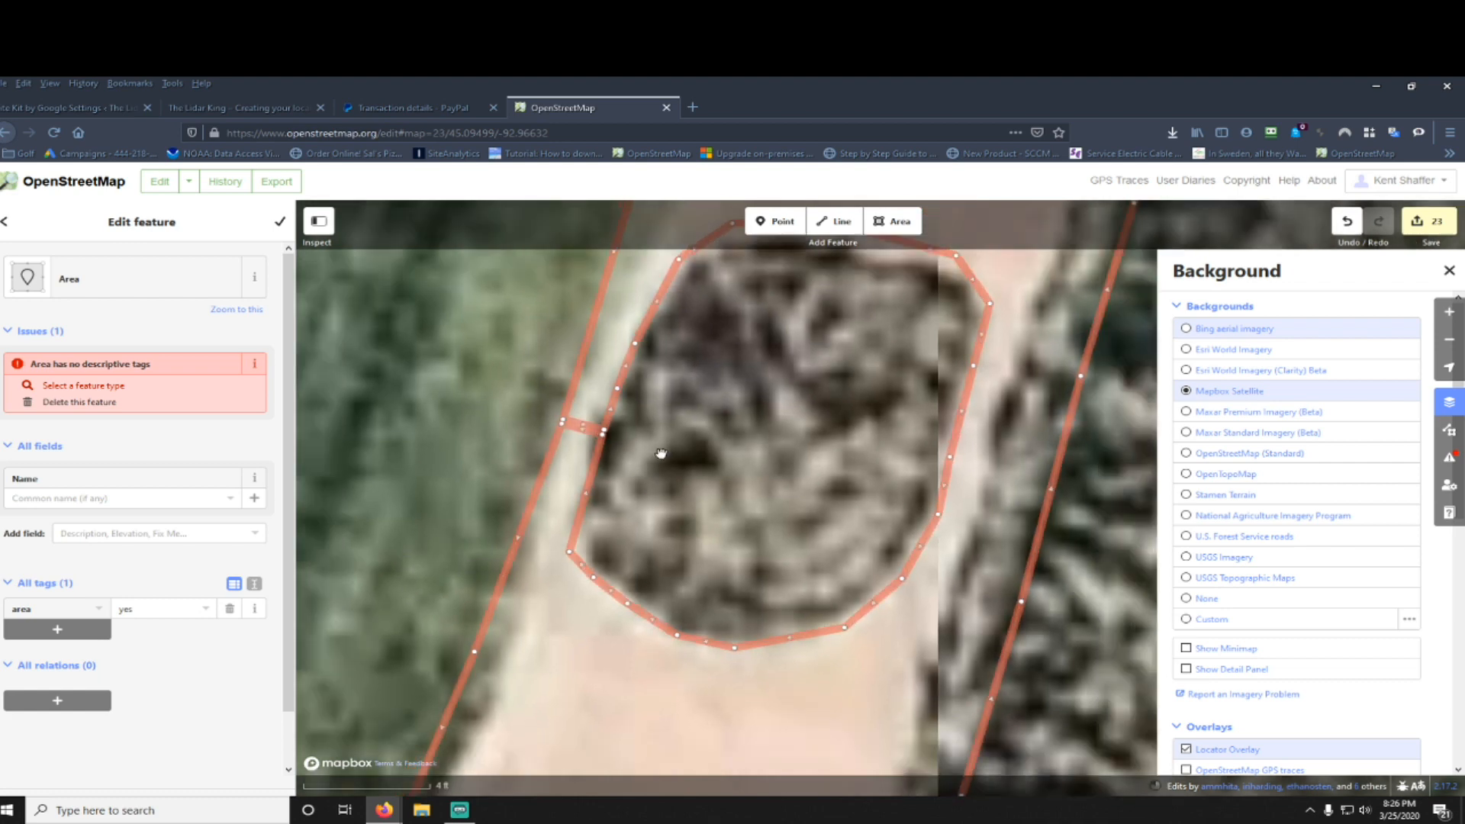
pyautogui.press('Escape')
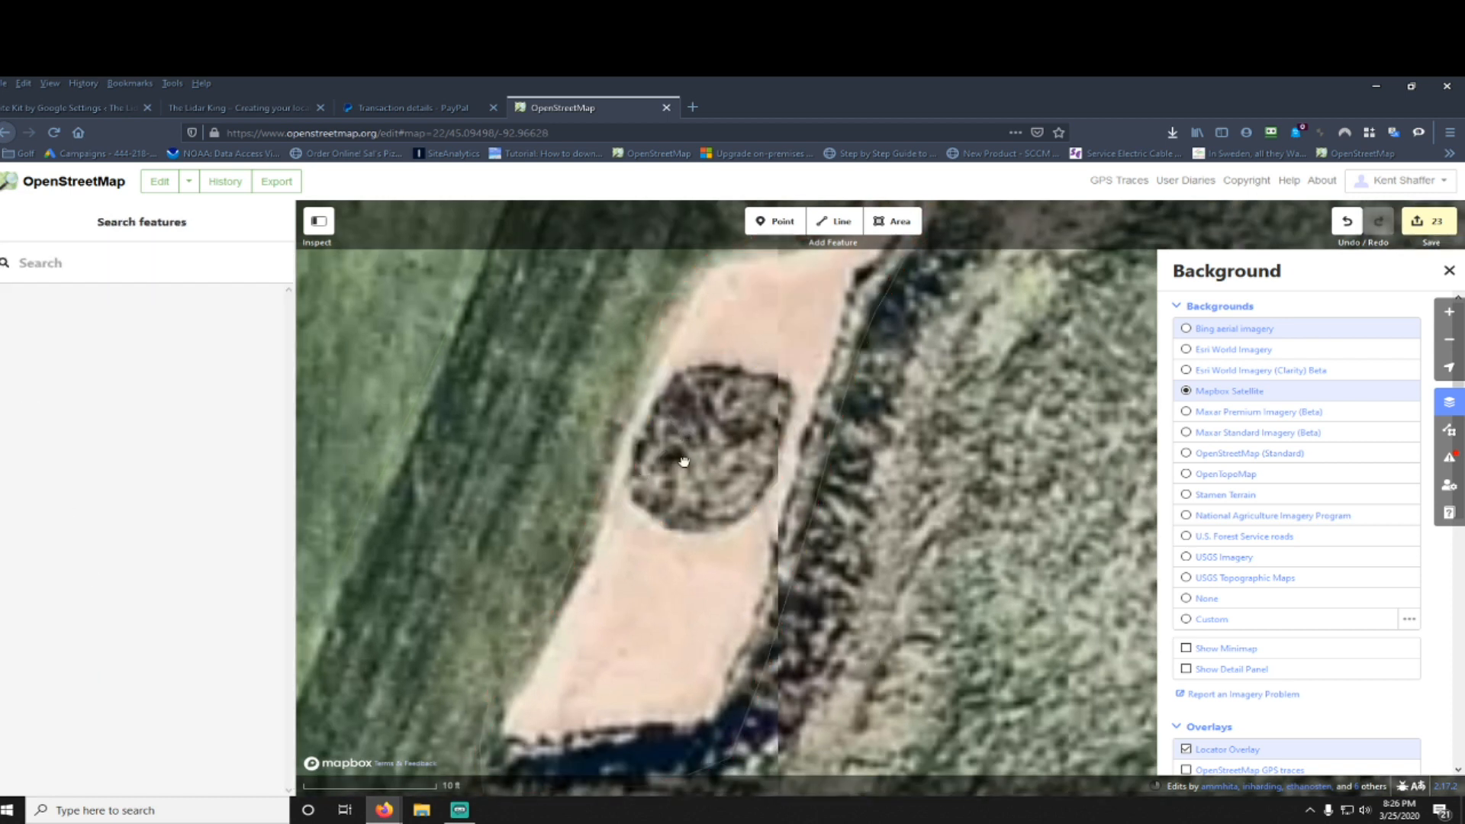
# Step: Select the bunker area and set its feature type to Sand Trap
pyautogui.click(701, 545)
pyautogui.click(701, 544)
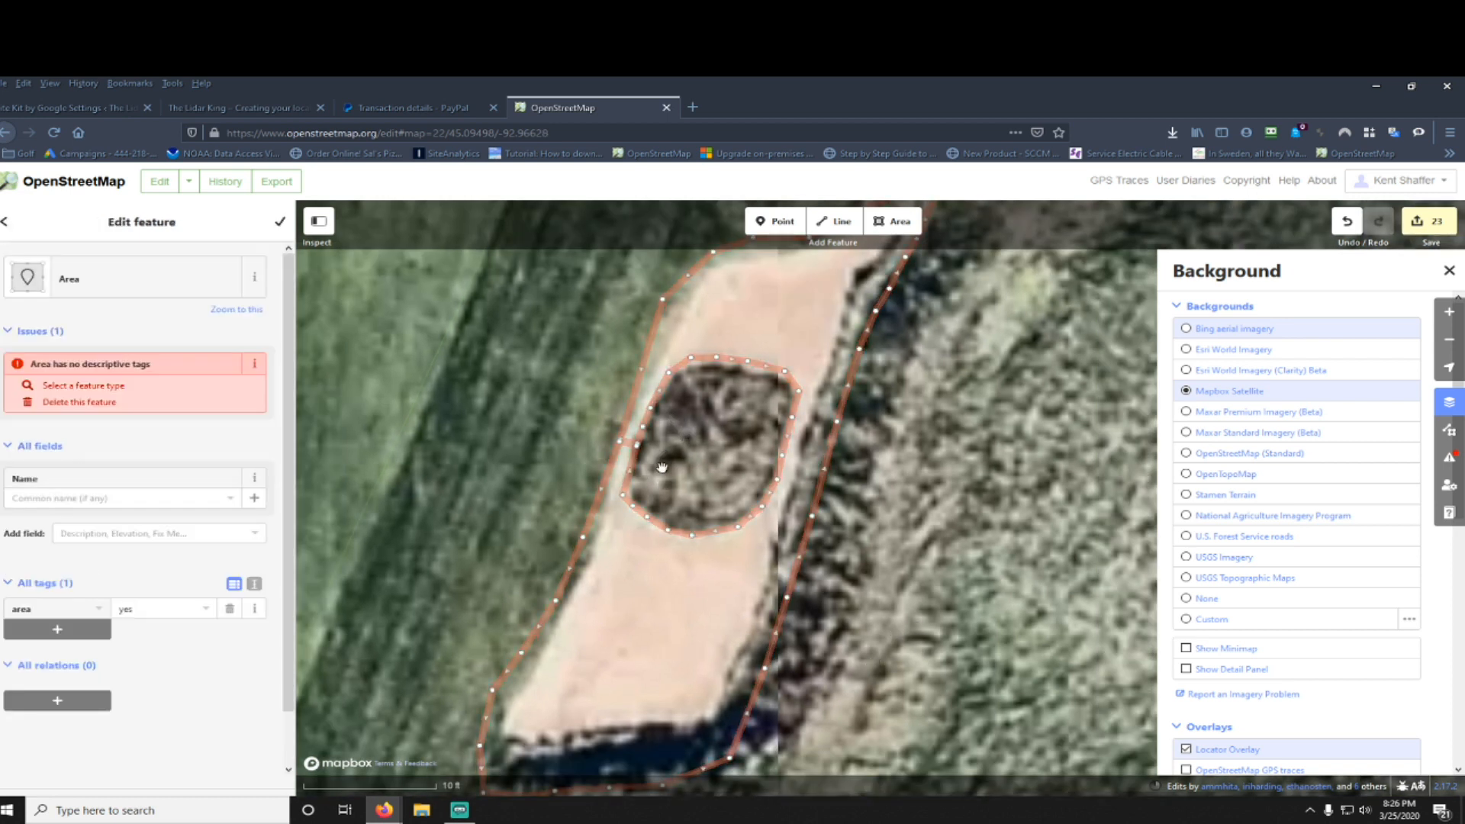
pyautogui.moveTo(677, 453); pyautogui.dragTo(696, 503)
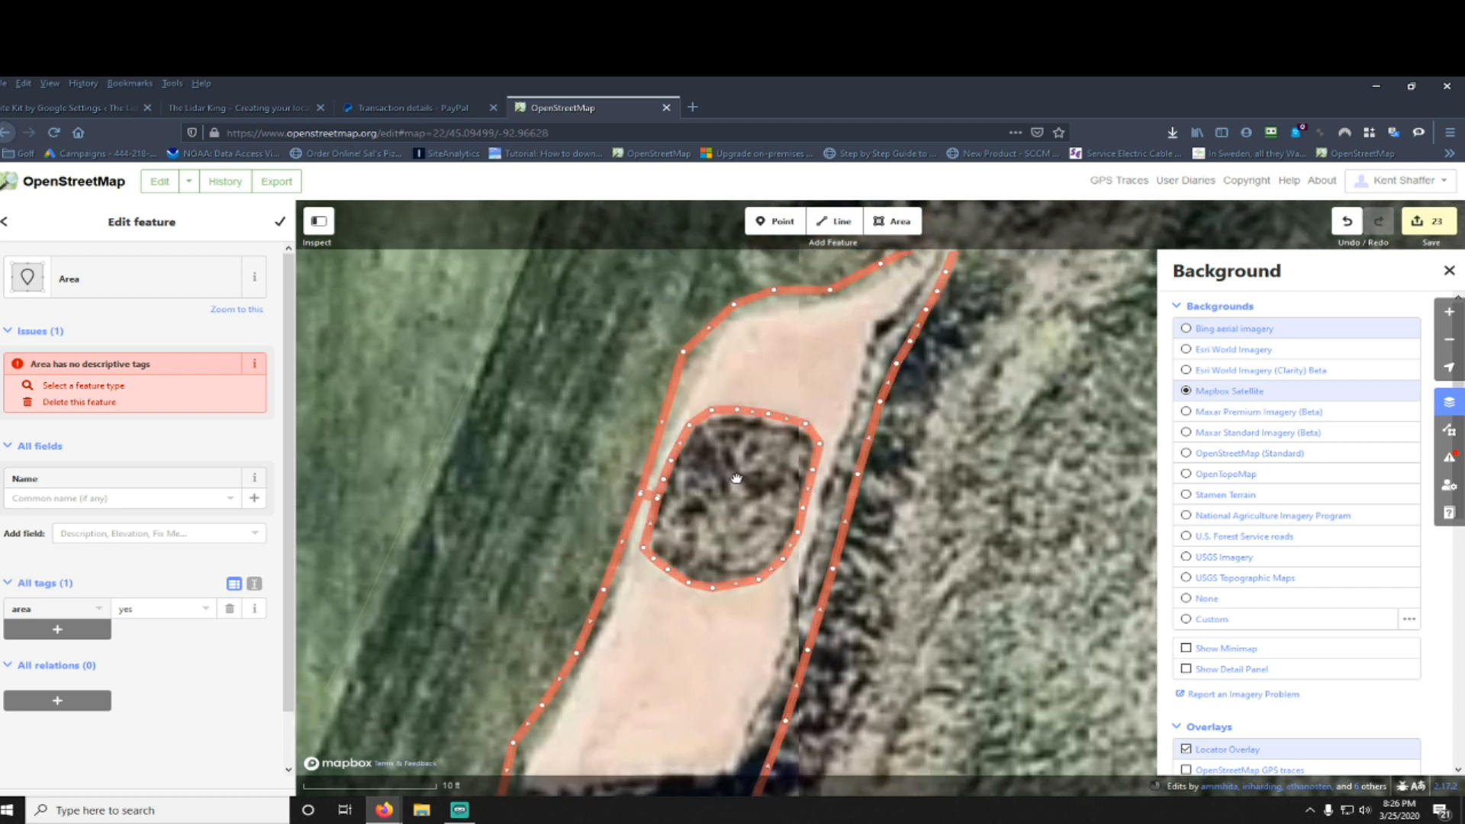
pyautogui.click(86, 385)
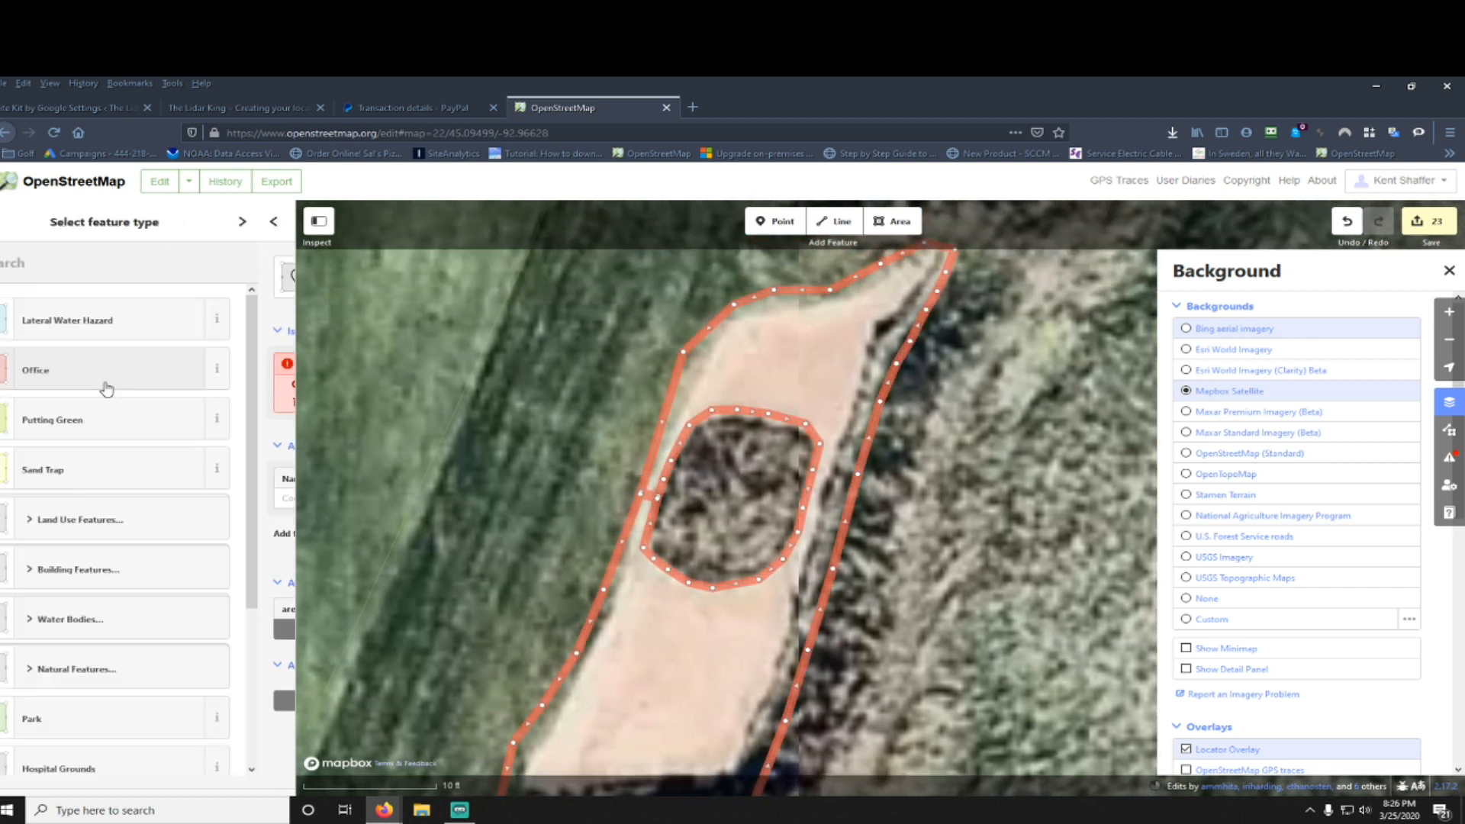
pyautogui.click(103, 471)
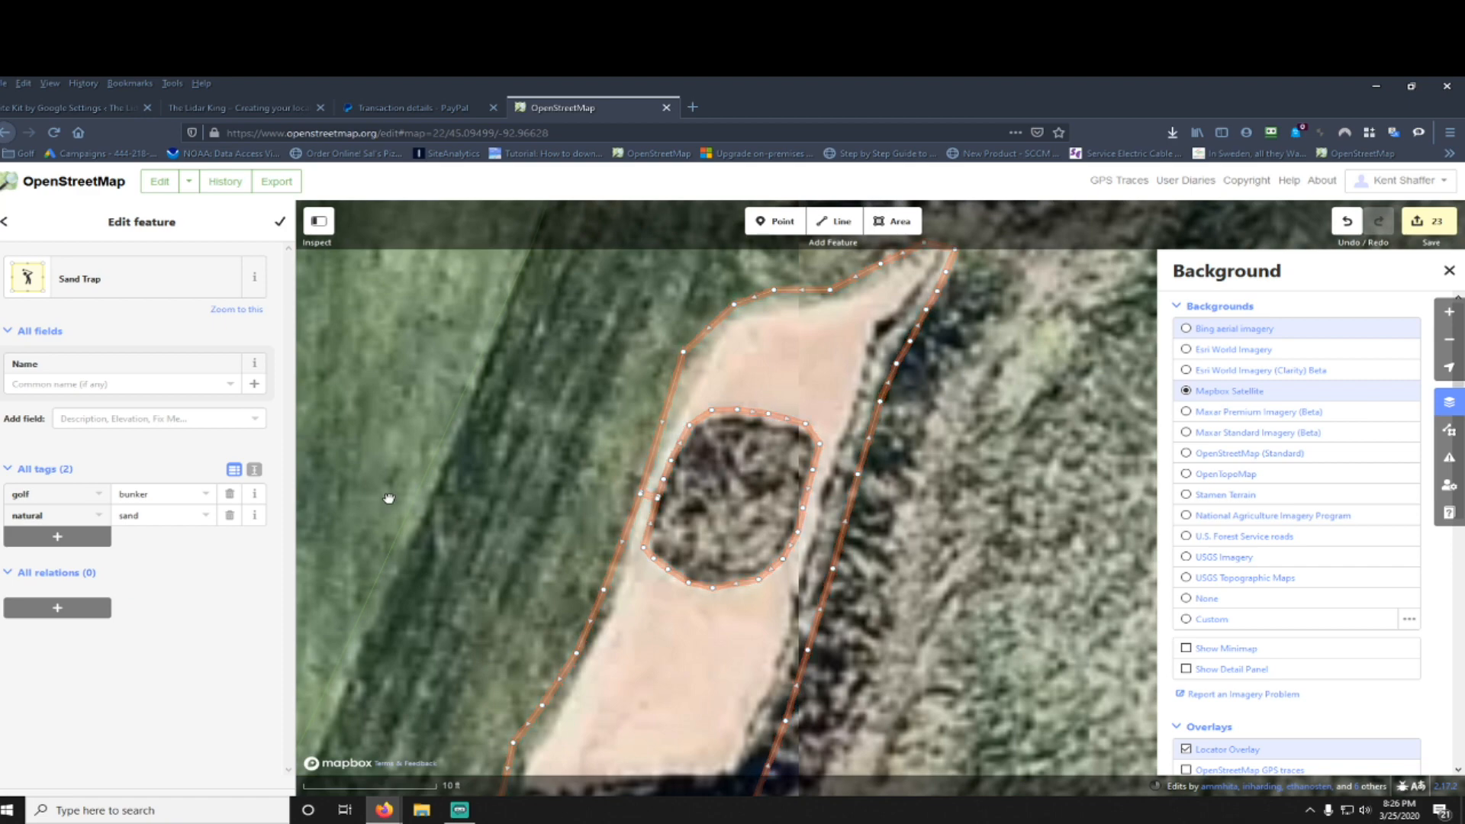
# Step: Survey the fairways, greens and bunkers of the northern holes and the rest of the course in the satellite imagery
pyautogui.scroll(-5, 890, 512)
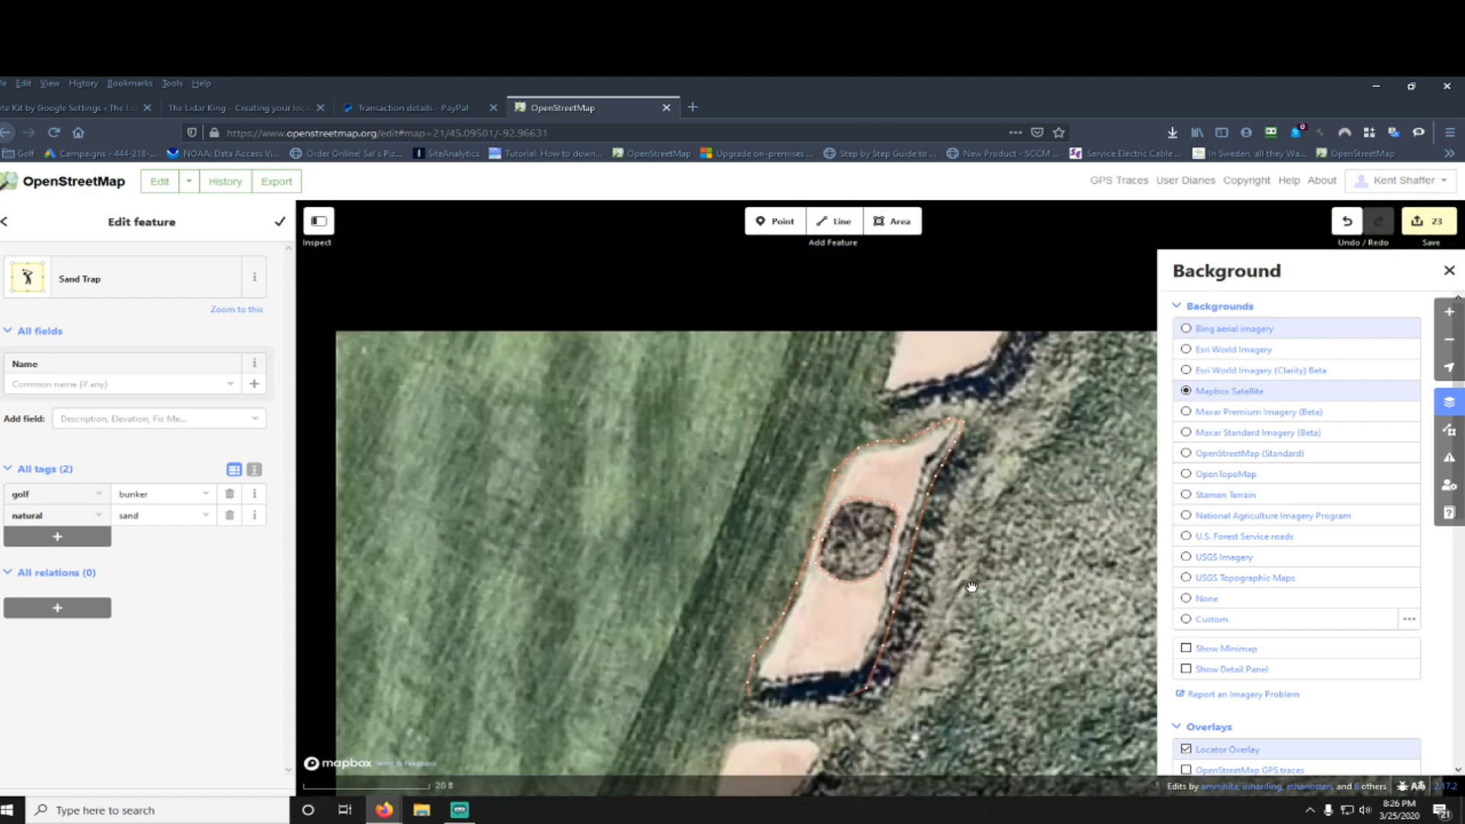
pyautogui.scroll(-3, 969, 589)
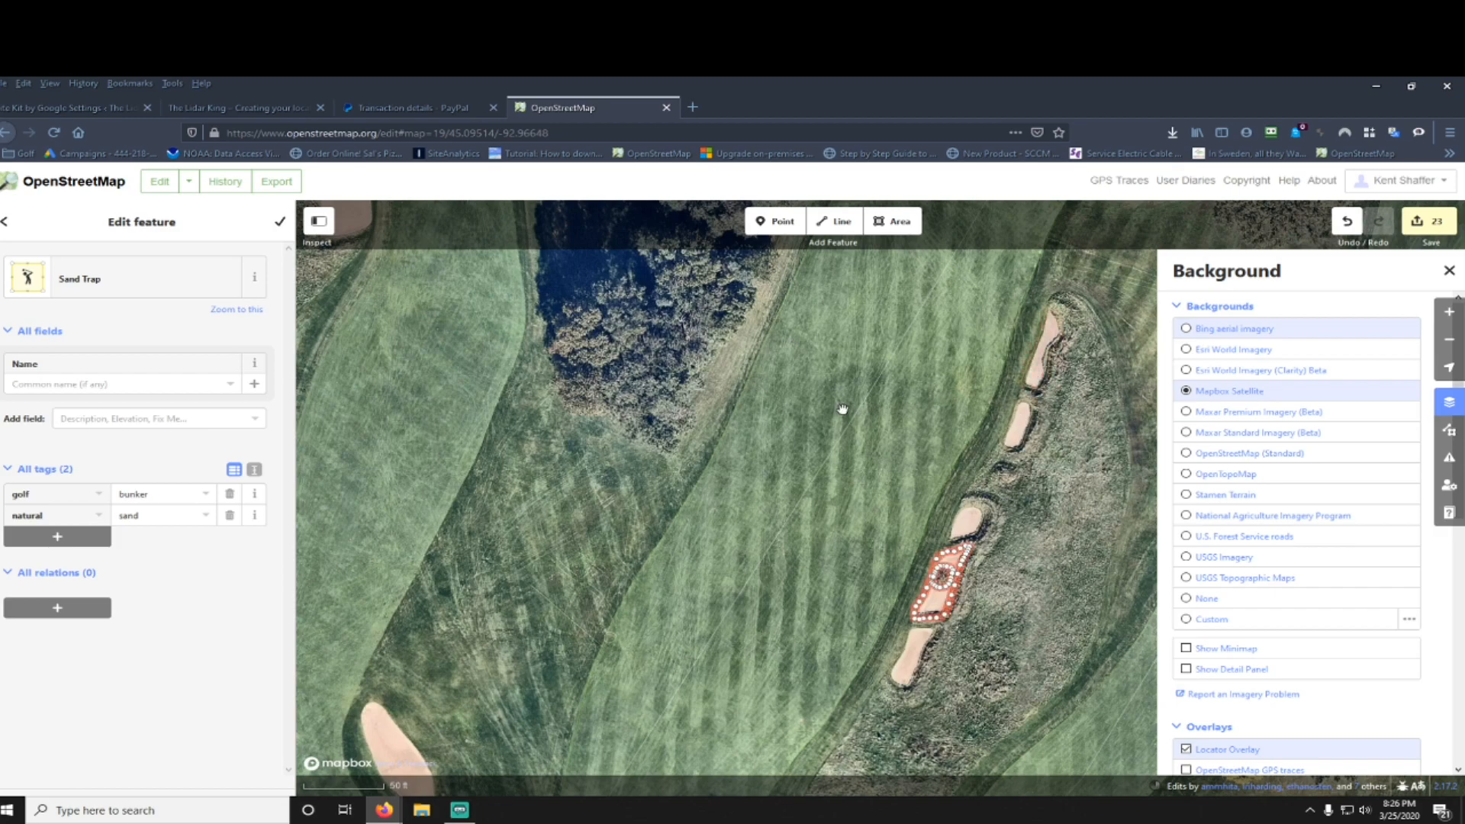
pyautogui.moveTo(843, 409); pyautogui.dragTo(718, 757)
pyautogui.scroll(-1, 864, 720)
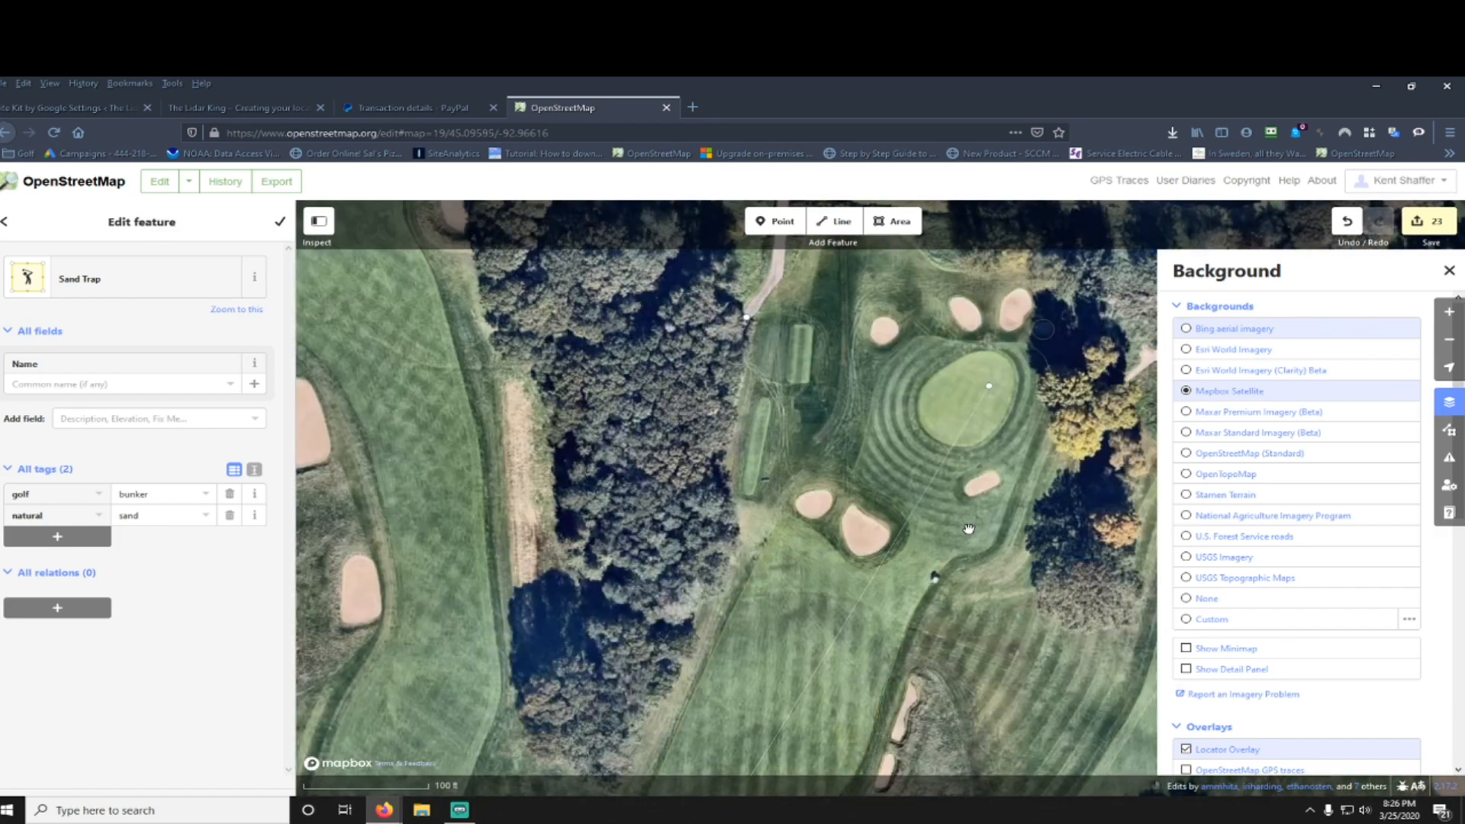
pyautogui.scroll(-1, 864, 721)
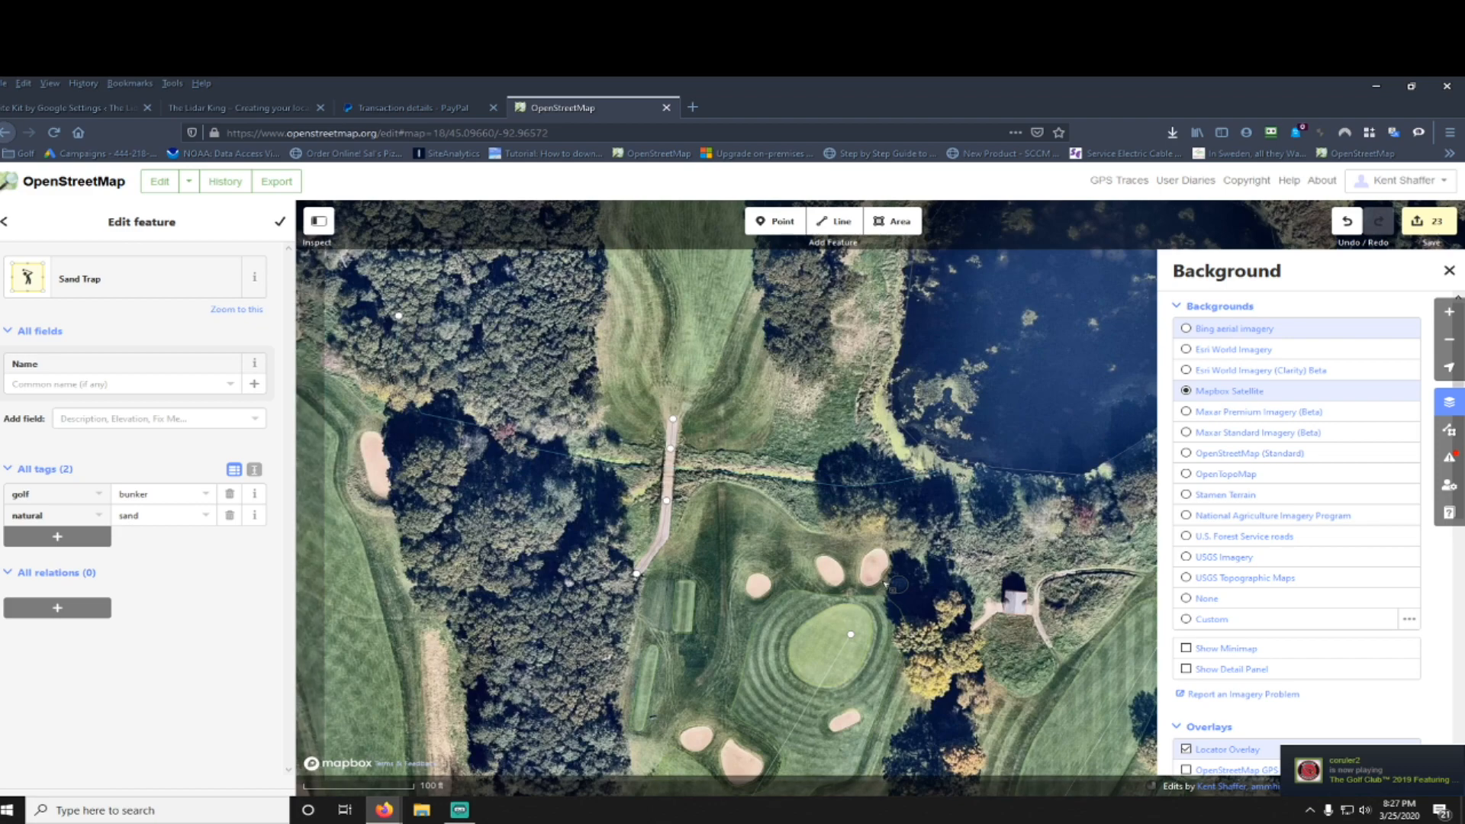
pyautogui.moveTo(939, 468); pyautogui.dragTo(903, 655)
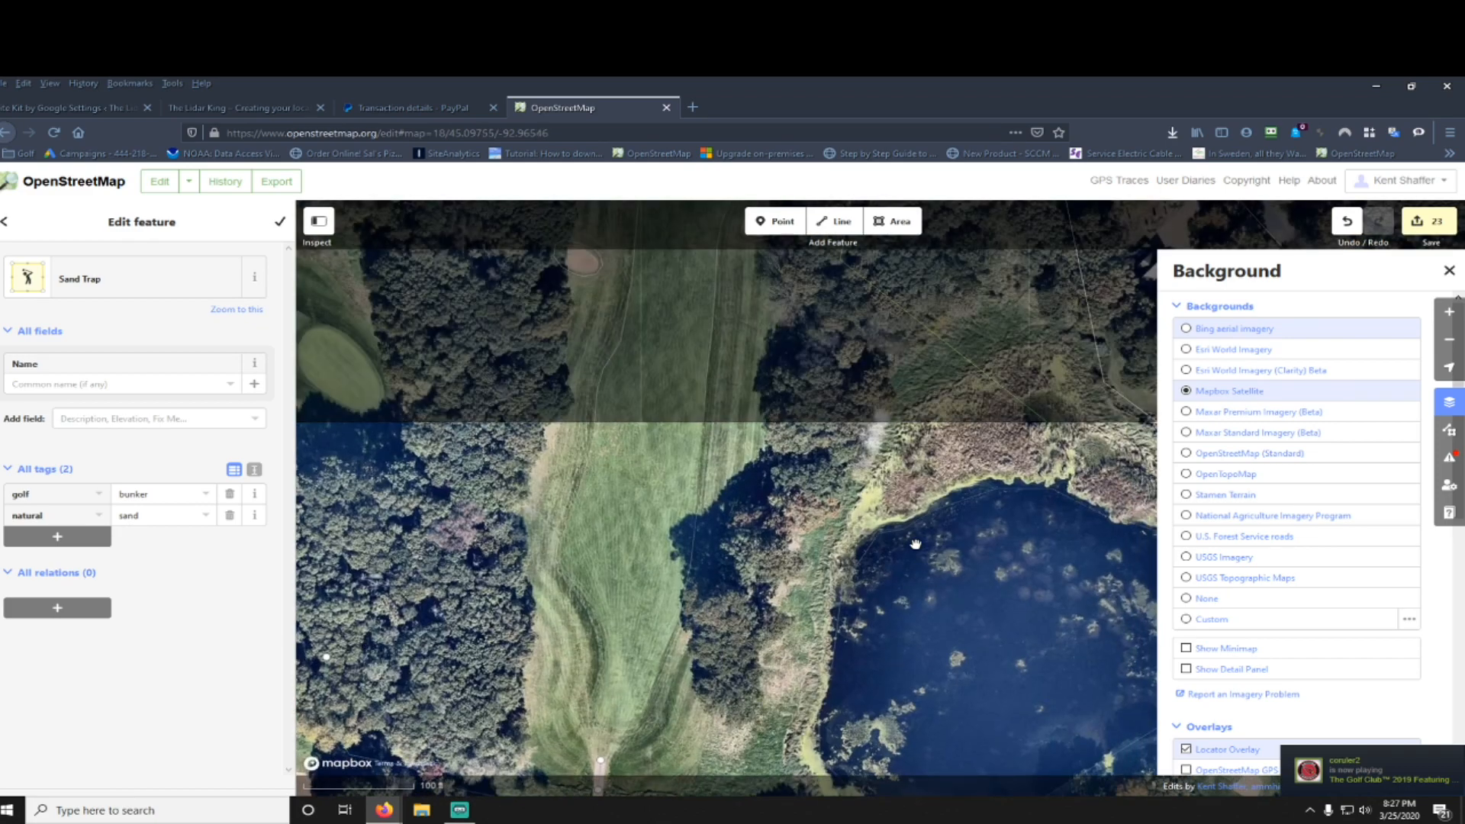
pyautogui.moveTo(913, 526); pyautogui.dragTo(832, 802)
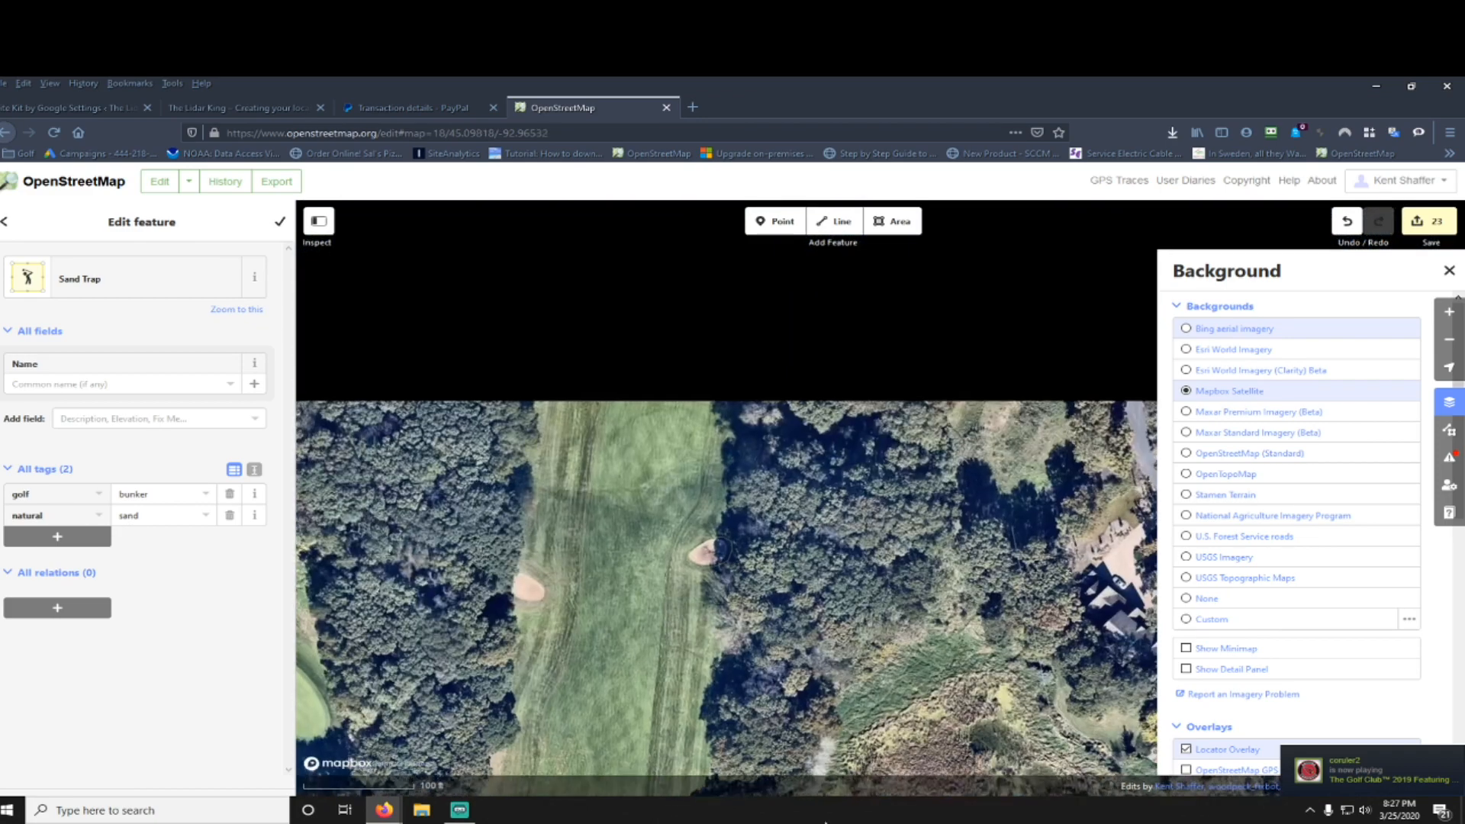
pyautogui.moveTo(964, 530); pyautogui.dragTo(870, 791)
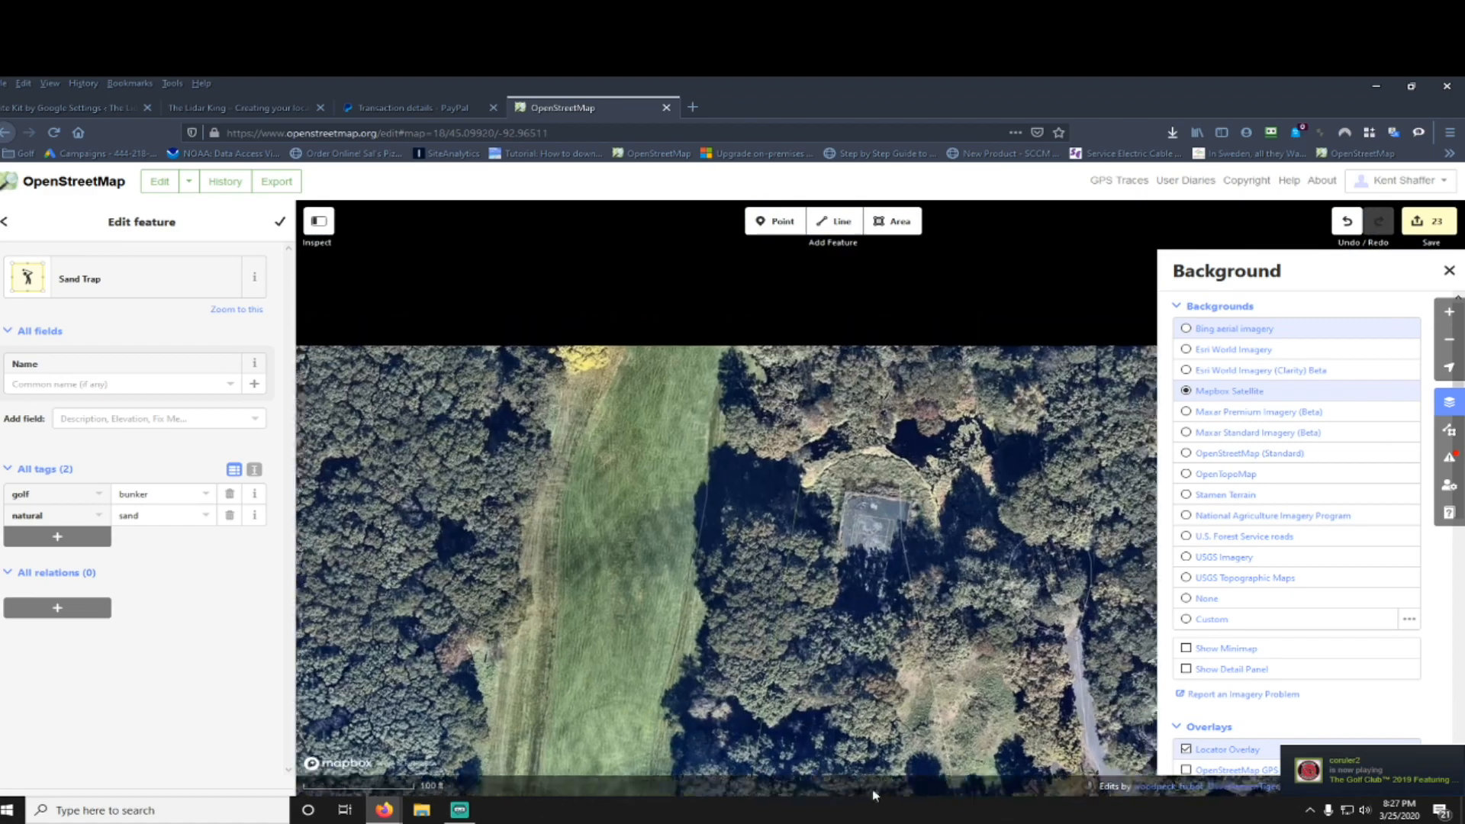
pyautogui.moveTo(726, 480); pyautogui.dragTo(786, 794)
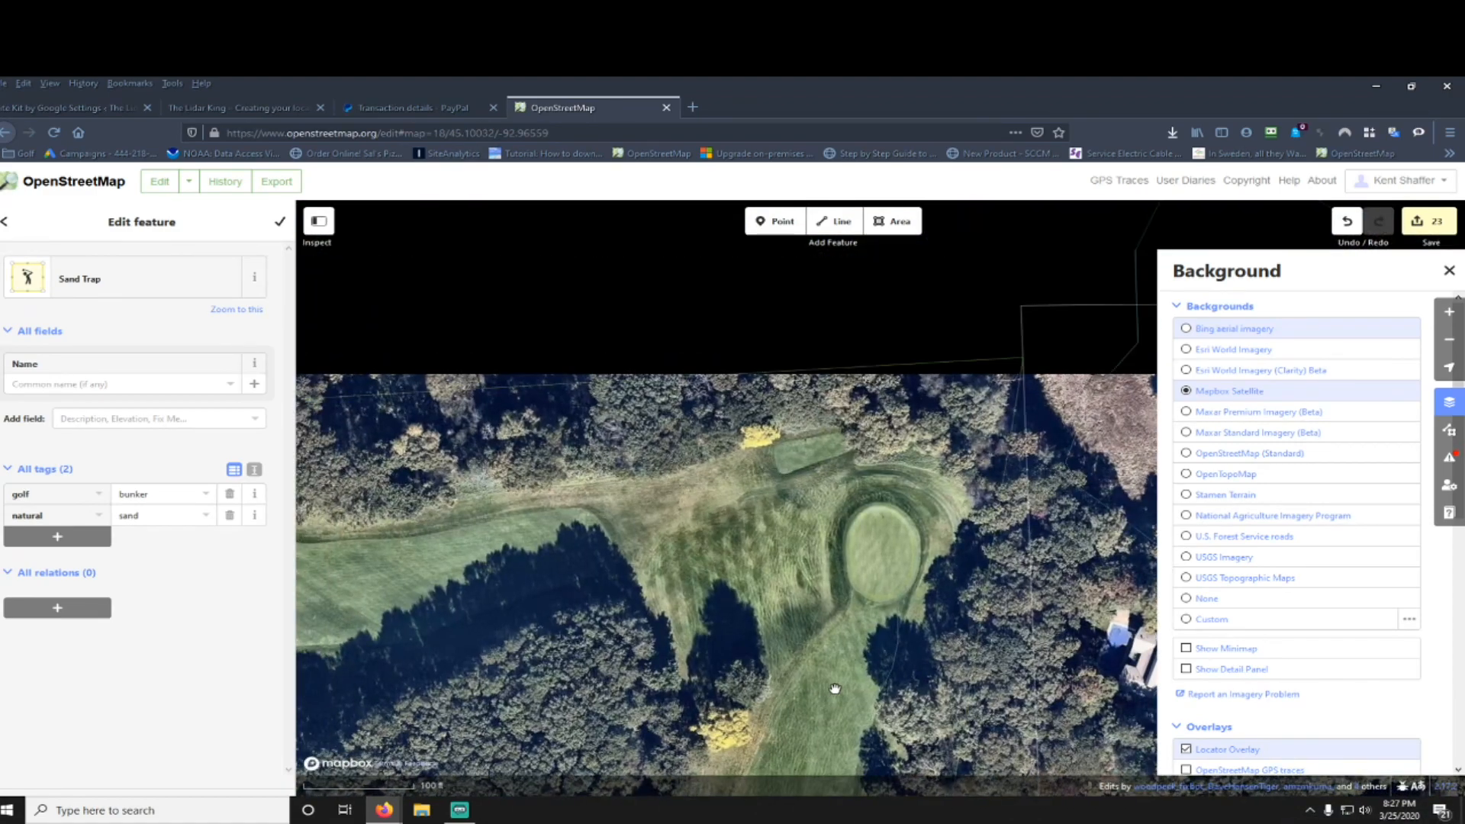
pyautogui.scroll(-2, 773, 725)
pyautogui.moveTo(773, 725); pyautogui.dragTo(1035, 340)
pyautogui.scroll(-1, 883, 546)
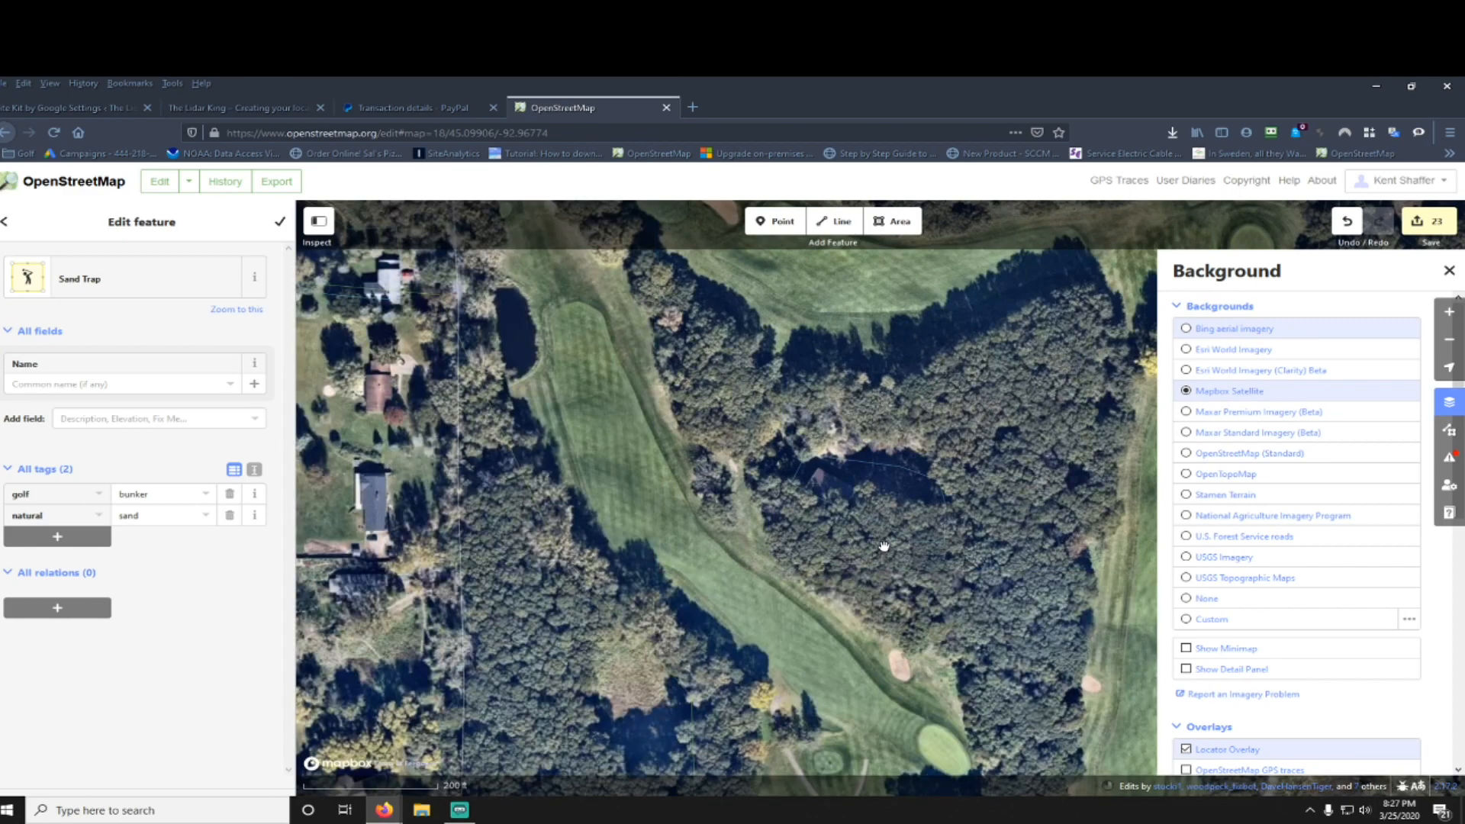
pyautogui.scroll(-2, 670, 612)
pyautogui.scroll(-1, 988, 572)
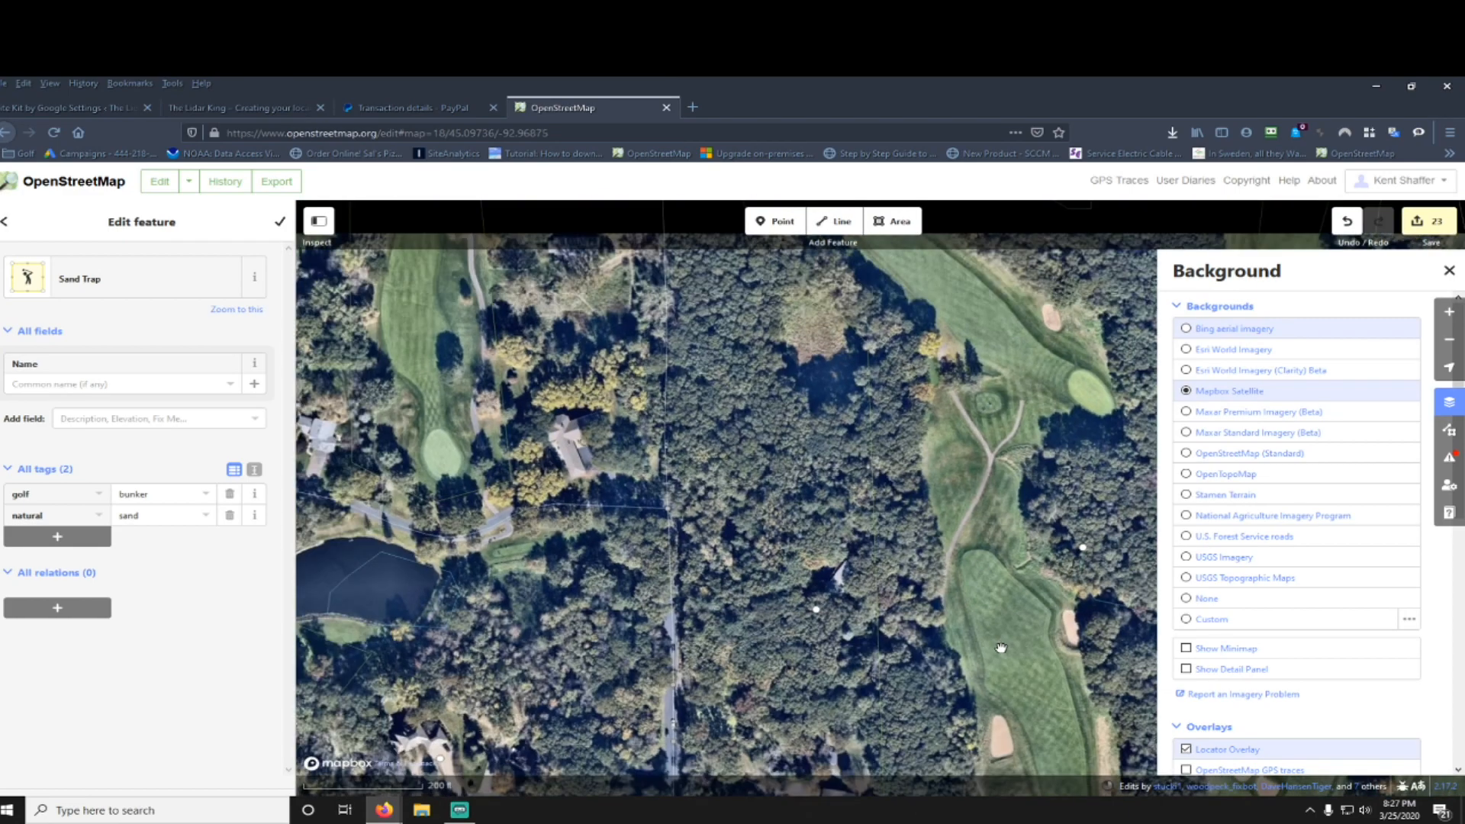
pyautogui.scroll(-2, 1000, 656)
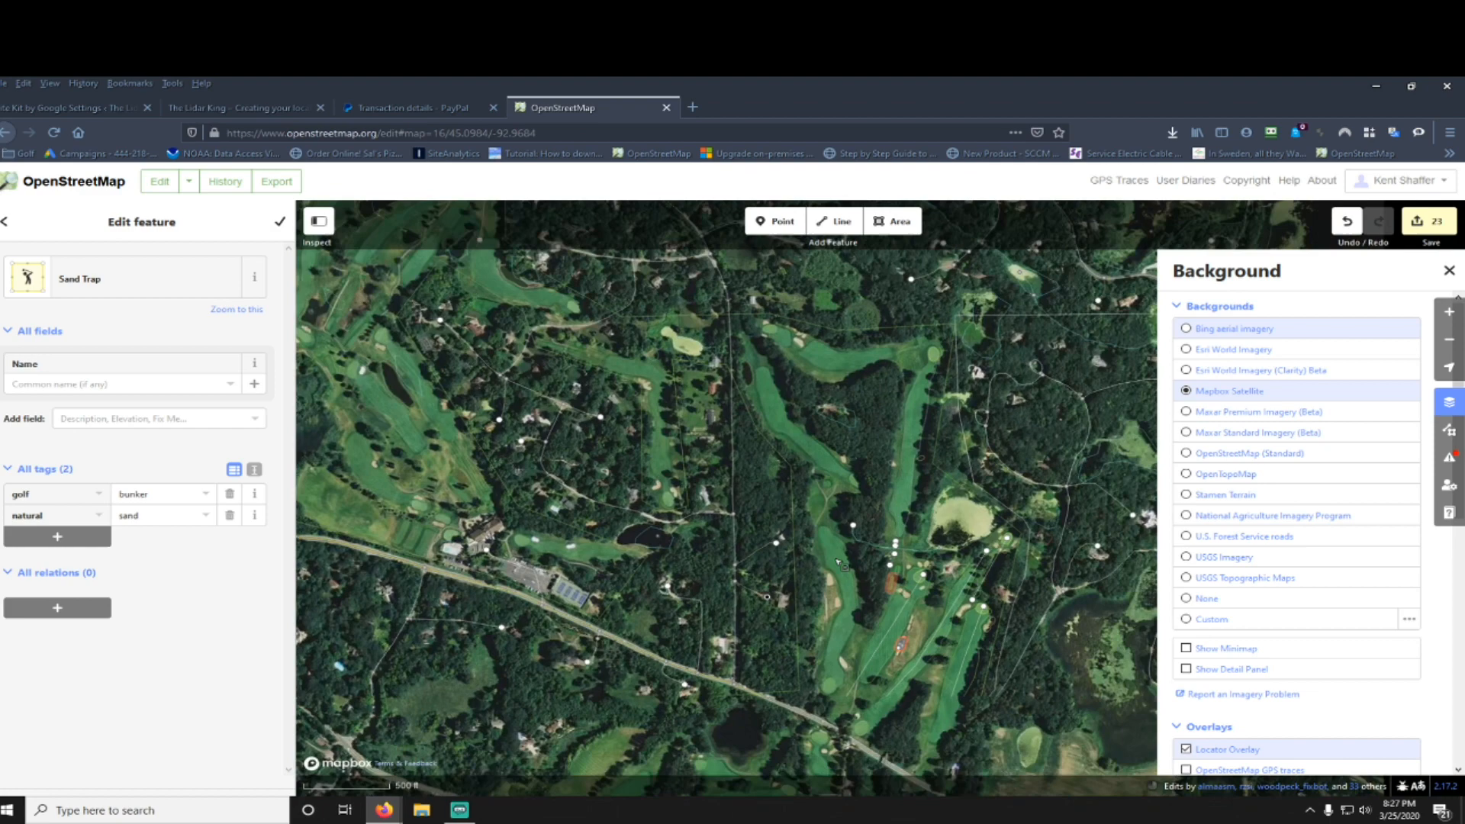
pyautogui.moveTo(837, 562); pyautogui.dragTo(740, 349)
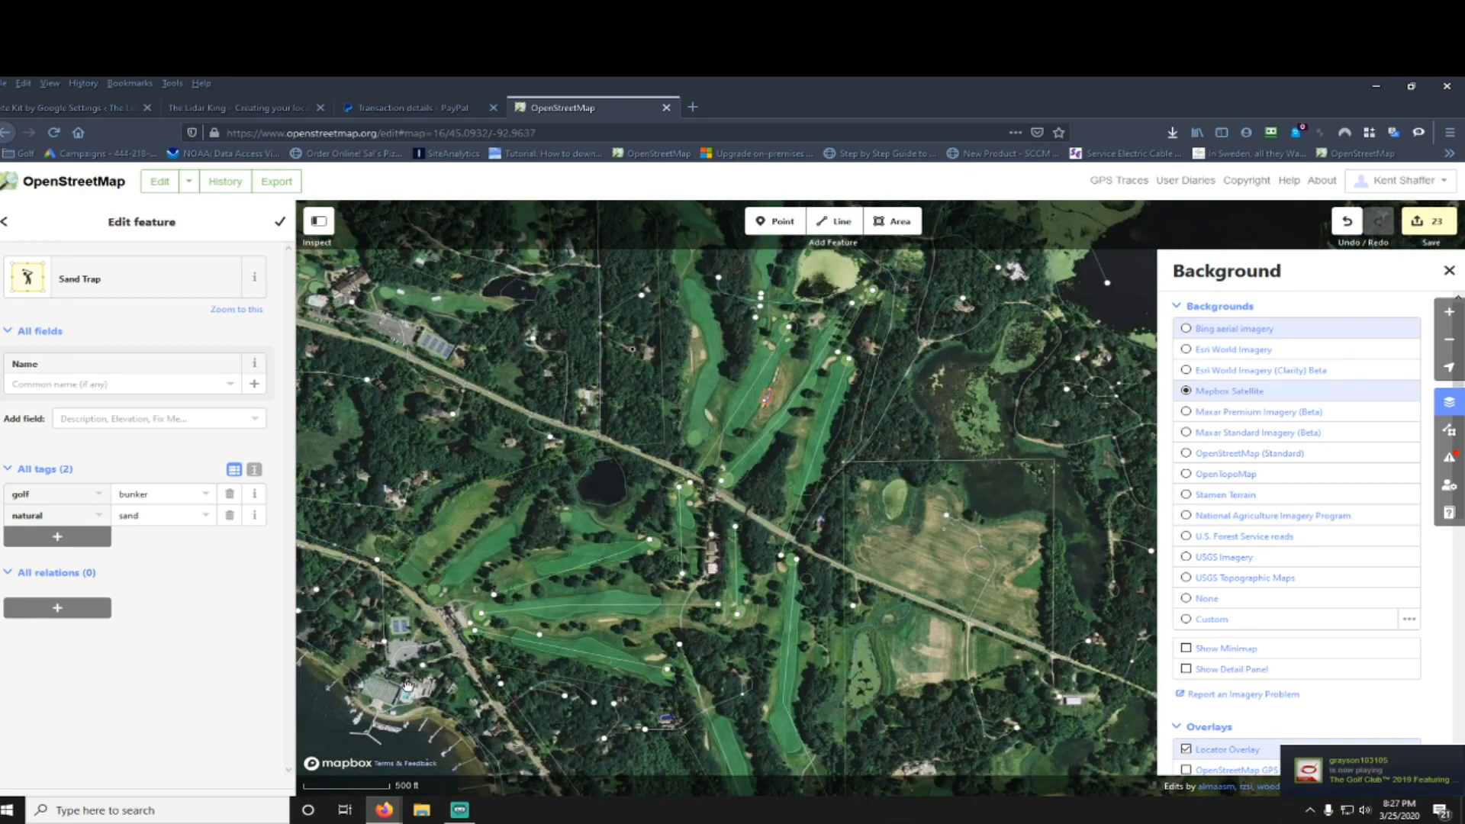
pyautogui.scroll(3, 426, 685)
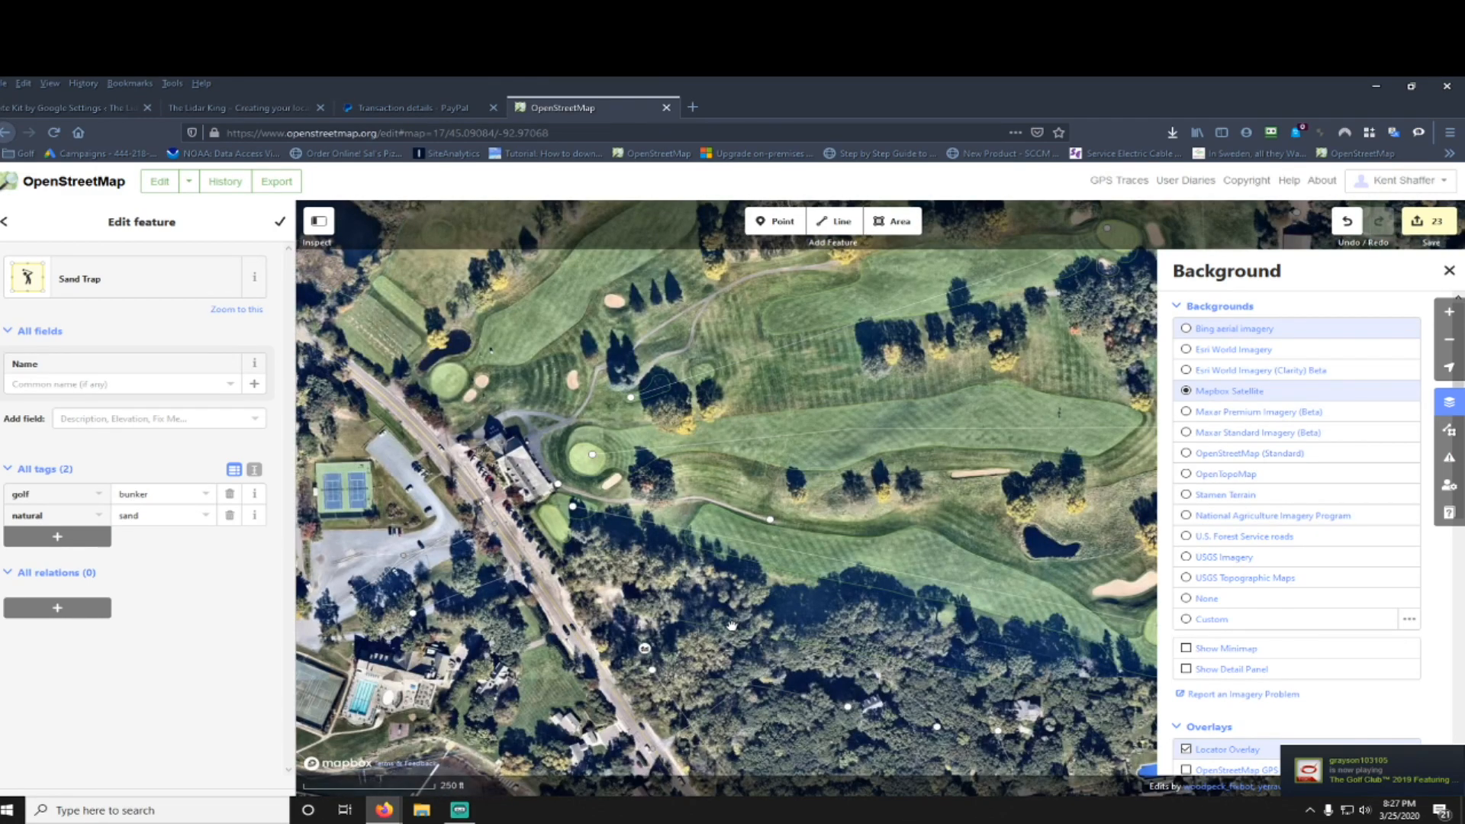
# Step: Select the existing Golf Course area and examine its boundary against the holes, roads and surroundings
pyautogui.click(732, 624)
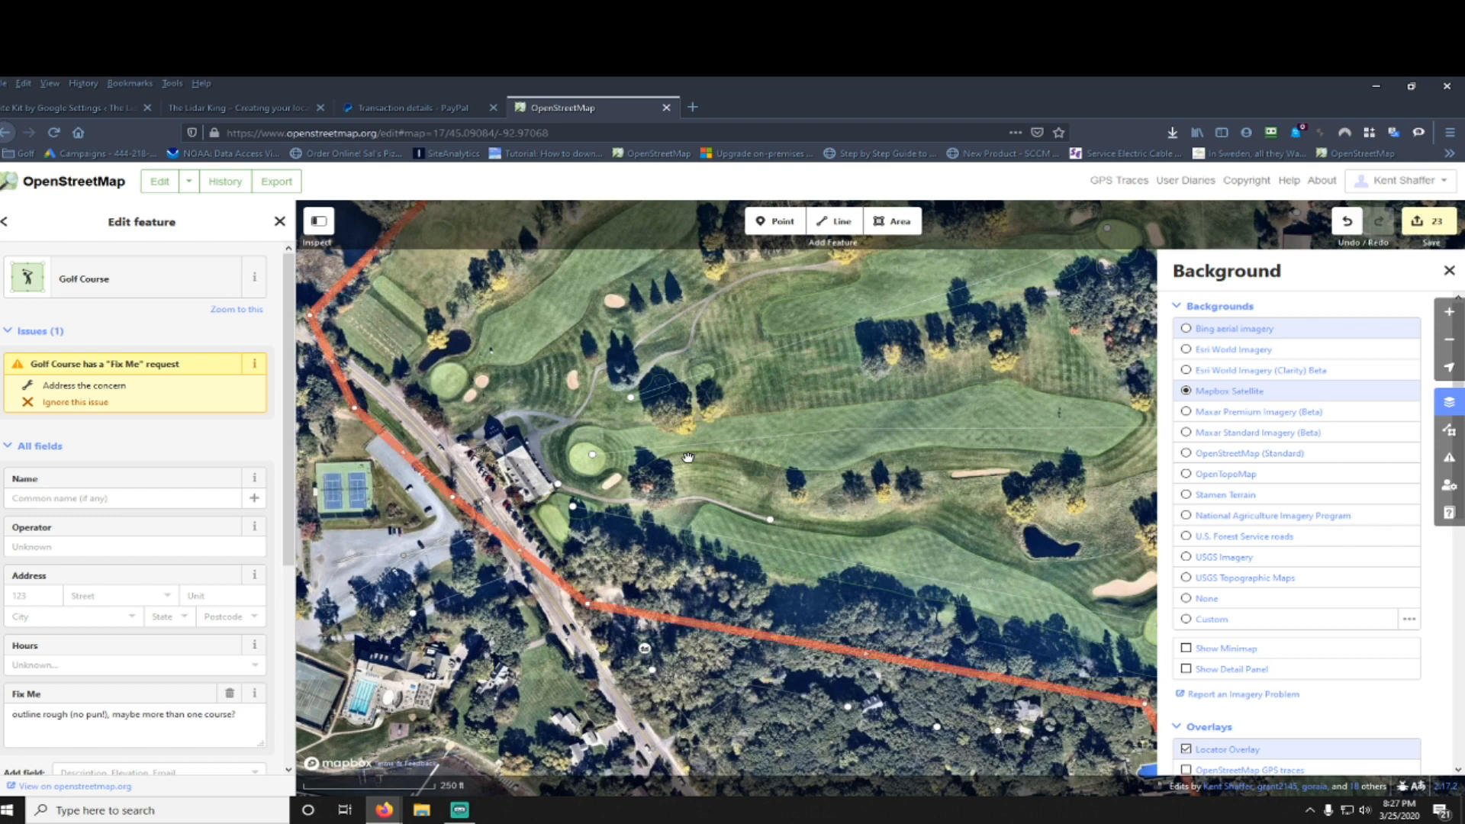
pyautogui.moveTo(508, 392); pyautogui.dragTo(635, 417)
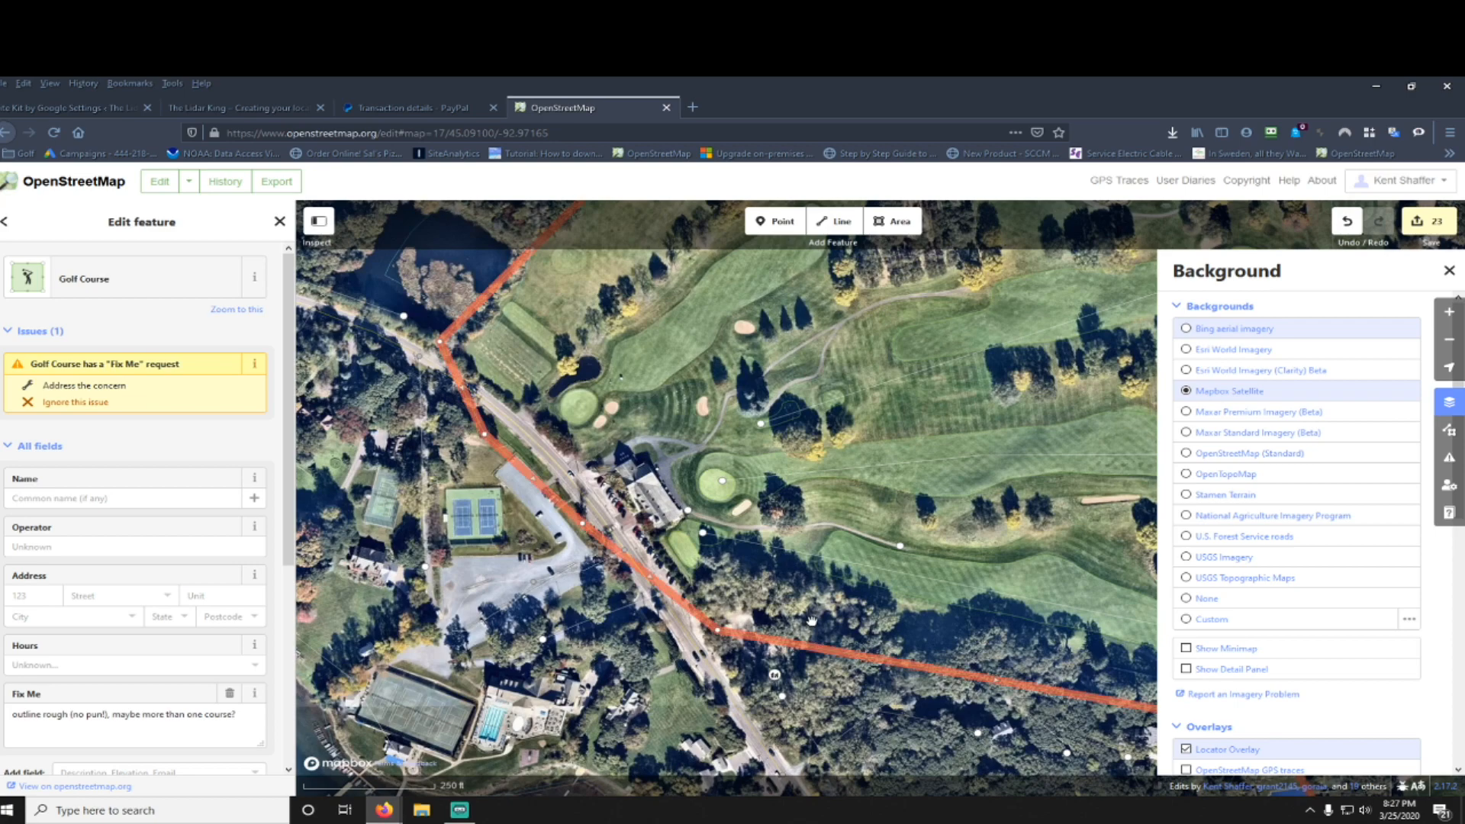
pyautogui.scroll(-2, 790, 563)
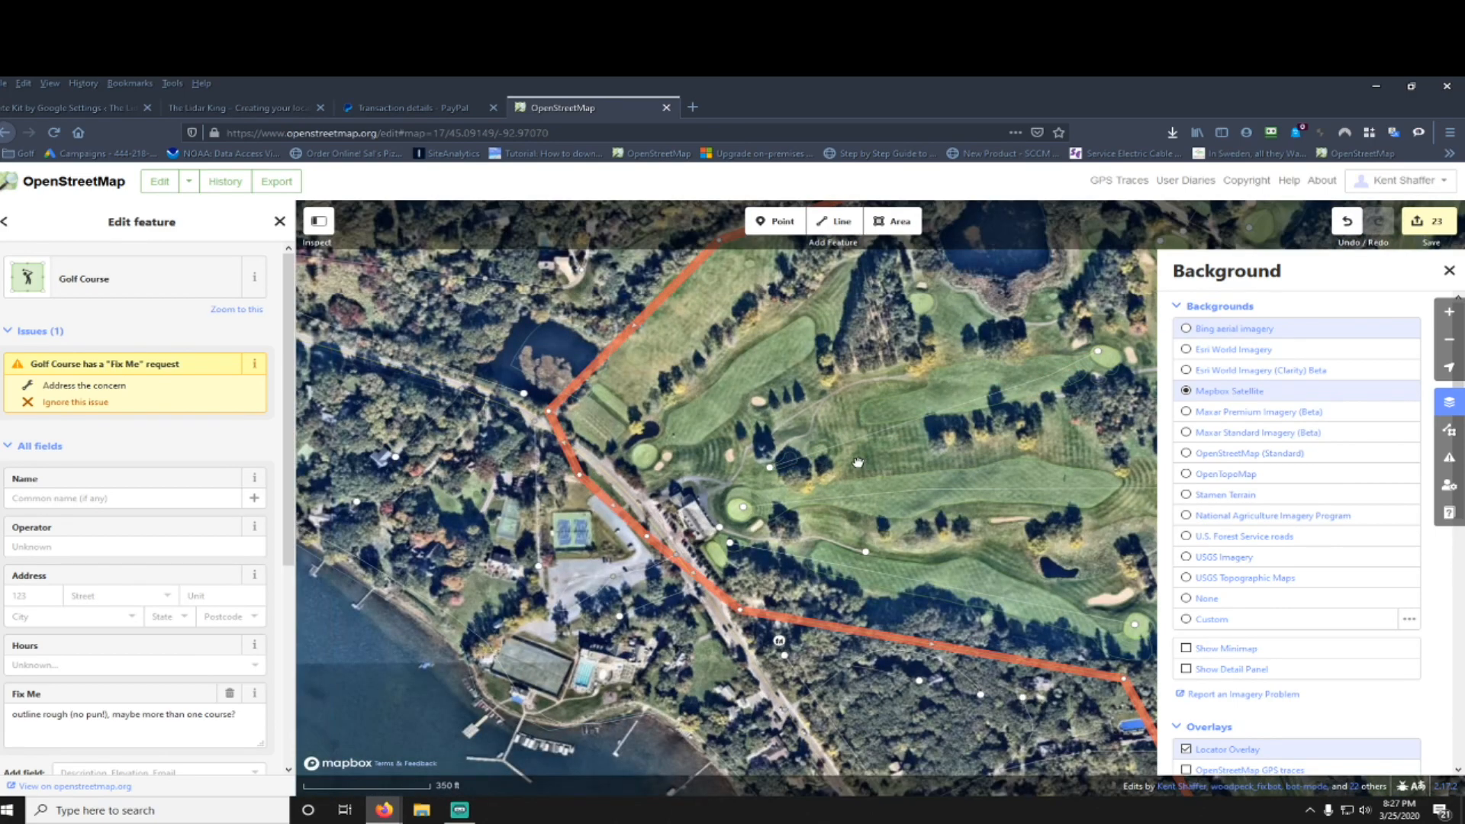
pyautogui.moveTo(858, 462); pyautogui.dragTo(766, 547)
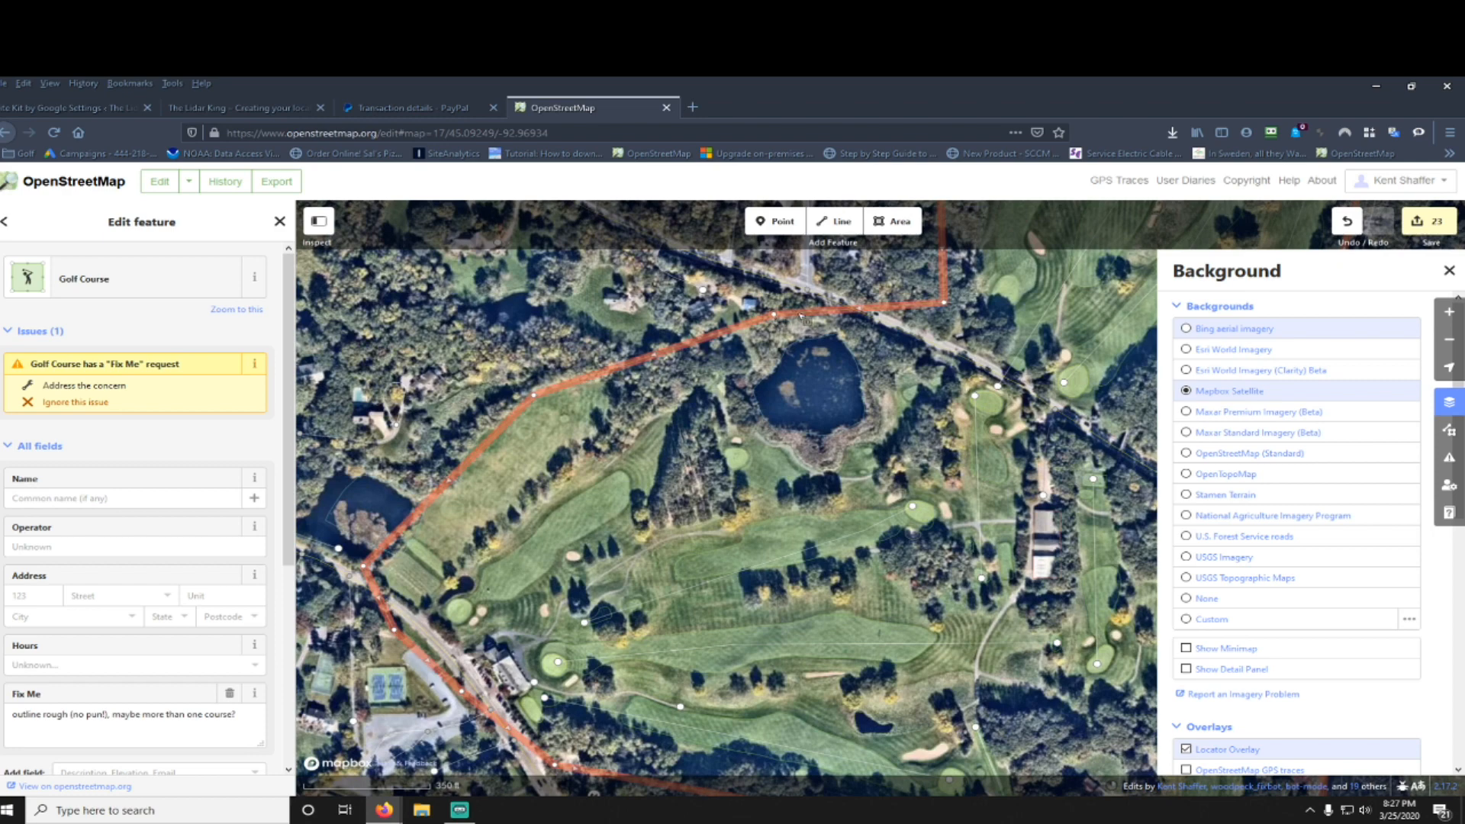
pyautogui.scroll(-5, 870, 450)
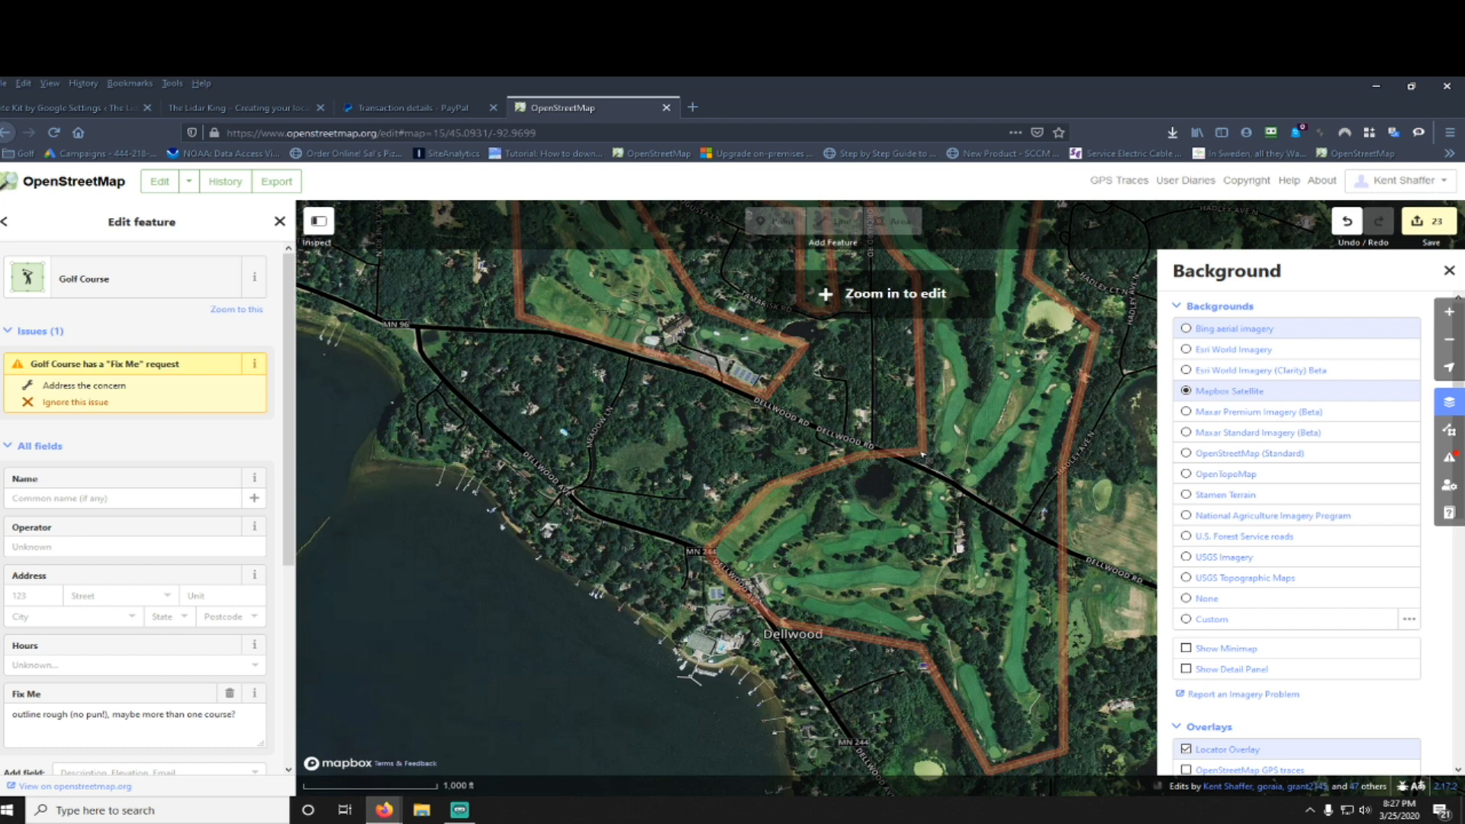
pyautogui.moveTo(902, 480); pyautogui.dragTo(861, 558)
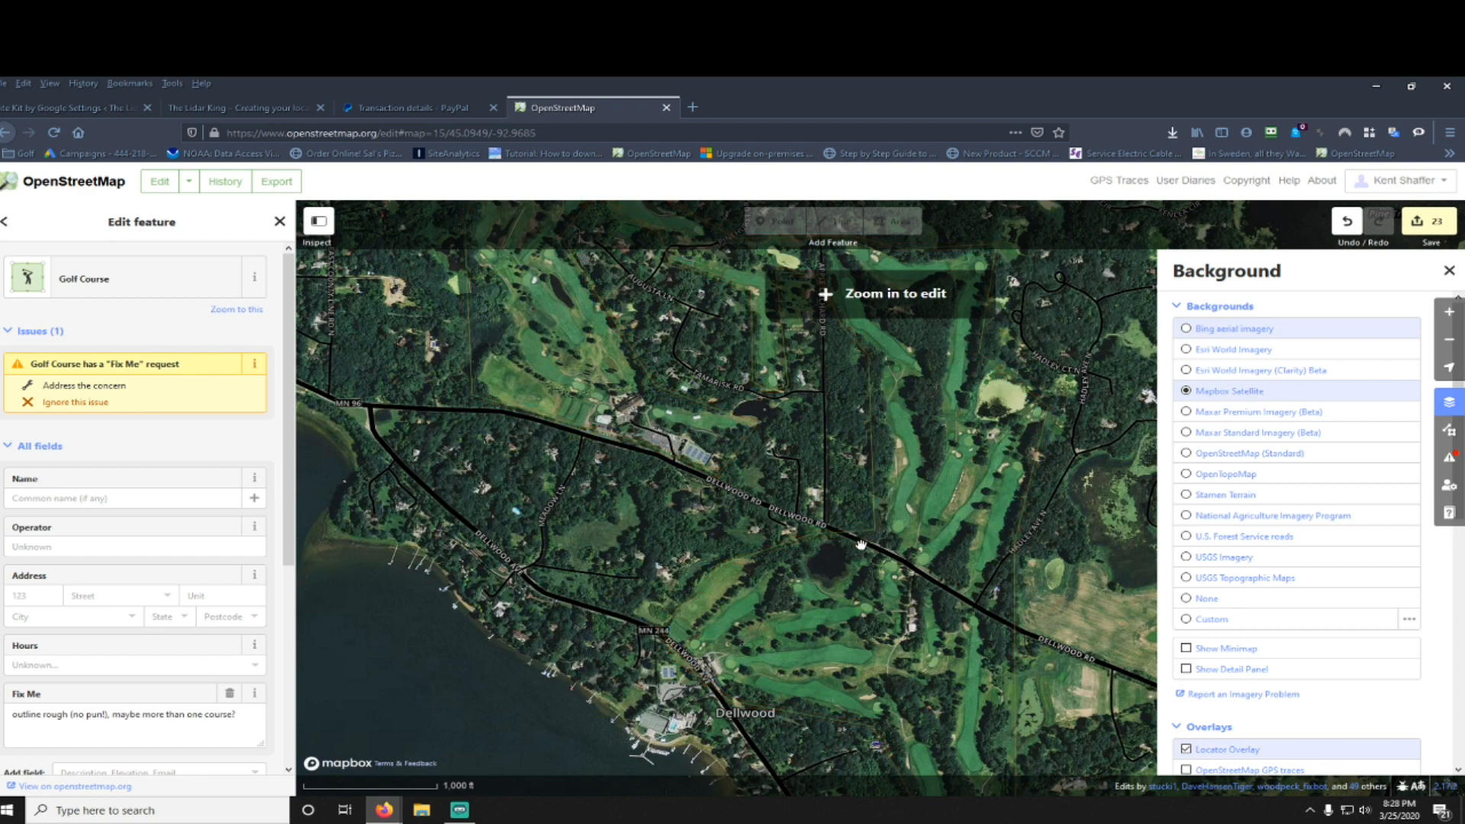
pyautogui.scroll(5, 852, 617)
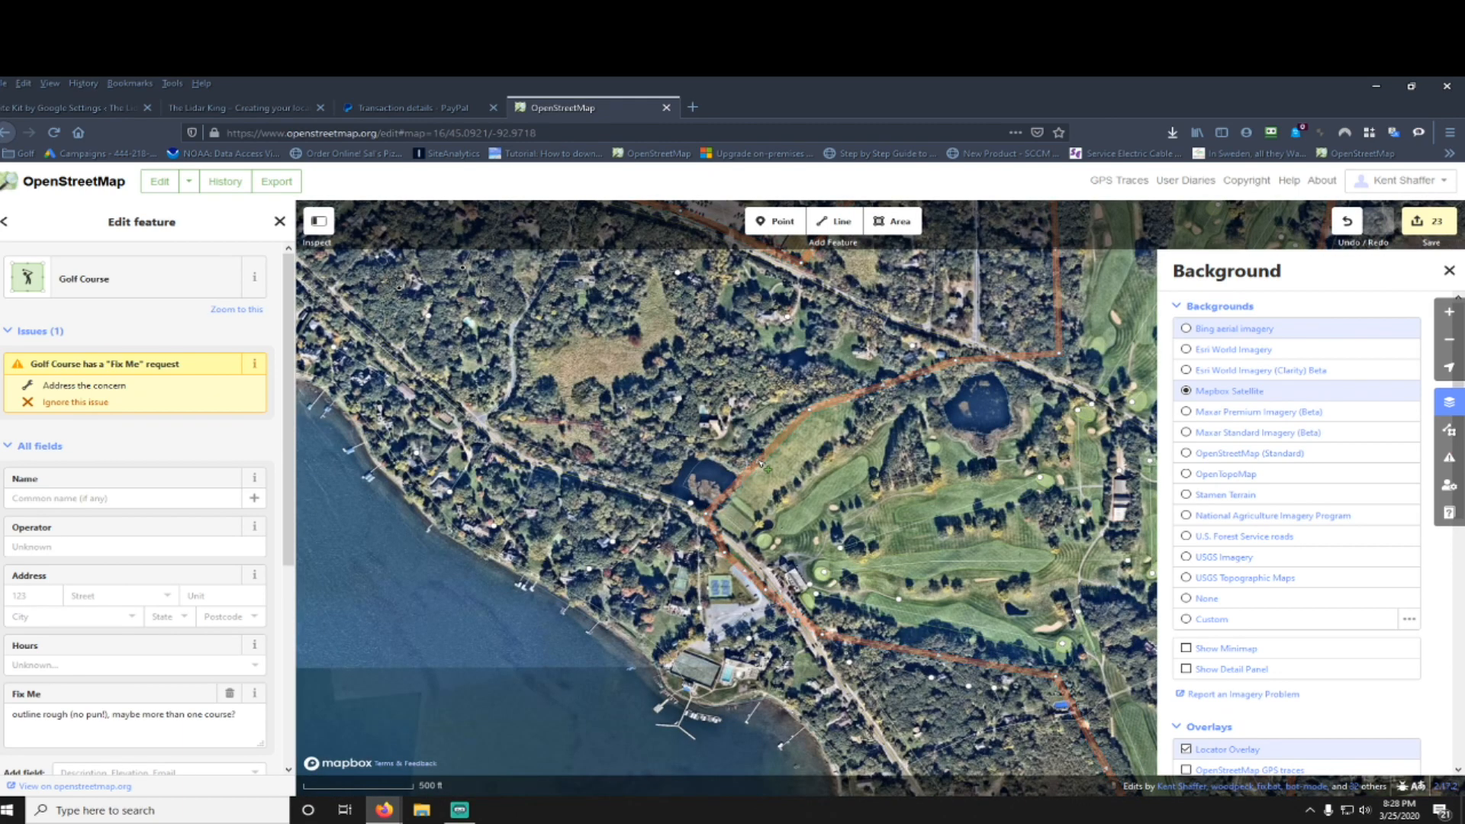
# Step: Adjust the Golf Course boundary's northwestern edge by repositioning its points between the small pond and the northern road
pyautogui.hotkey('ctrl', 'BackSpace')
pyautogui.click(813, 414)
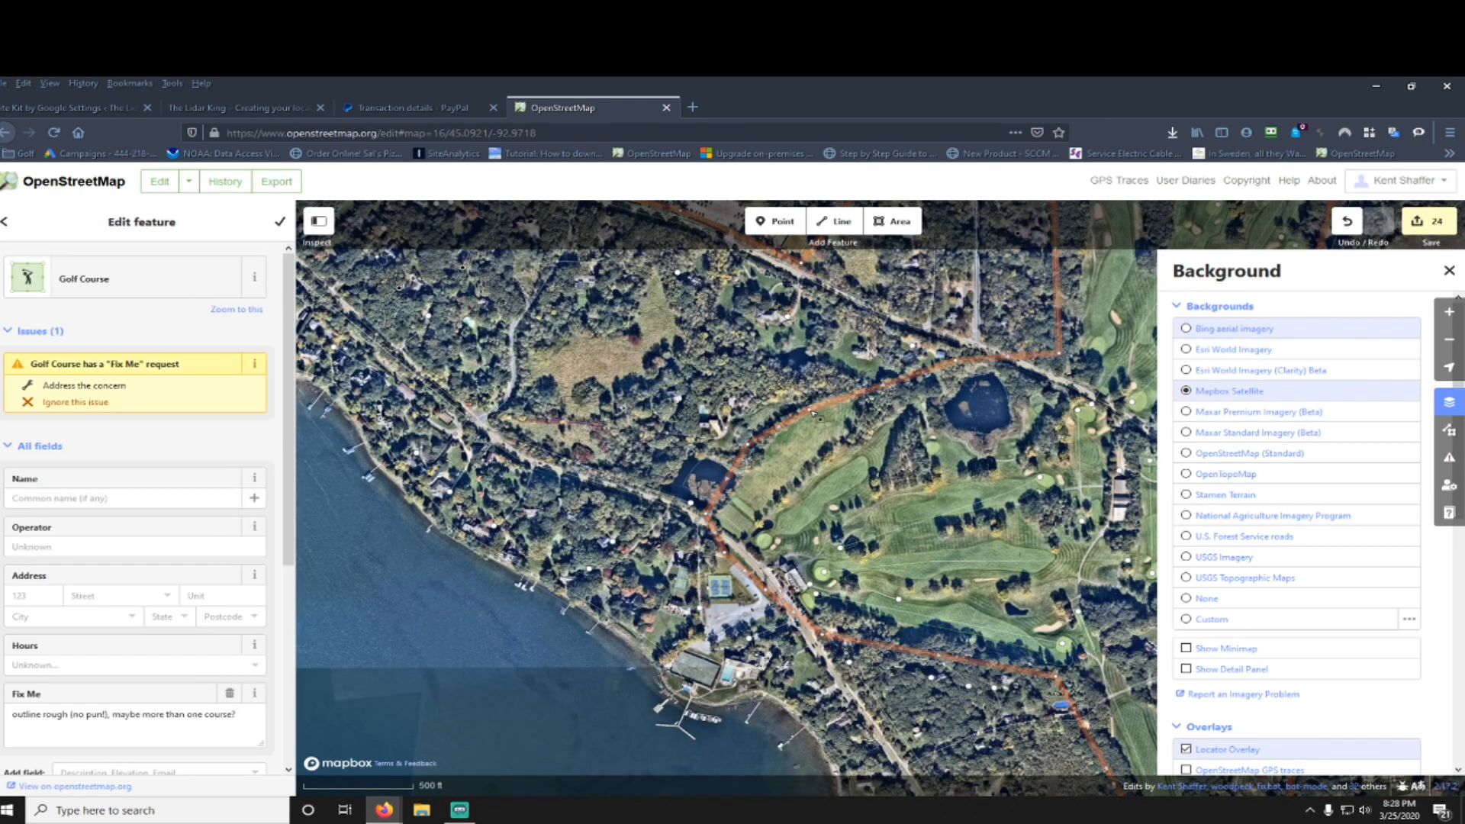
pyautogui.moveTo(810, 410); pyautogui.dragTo(803, 395)
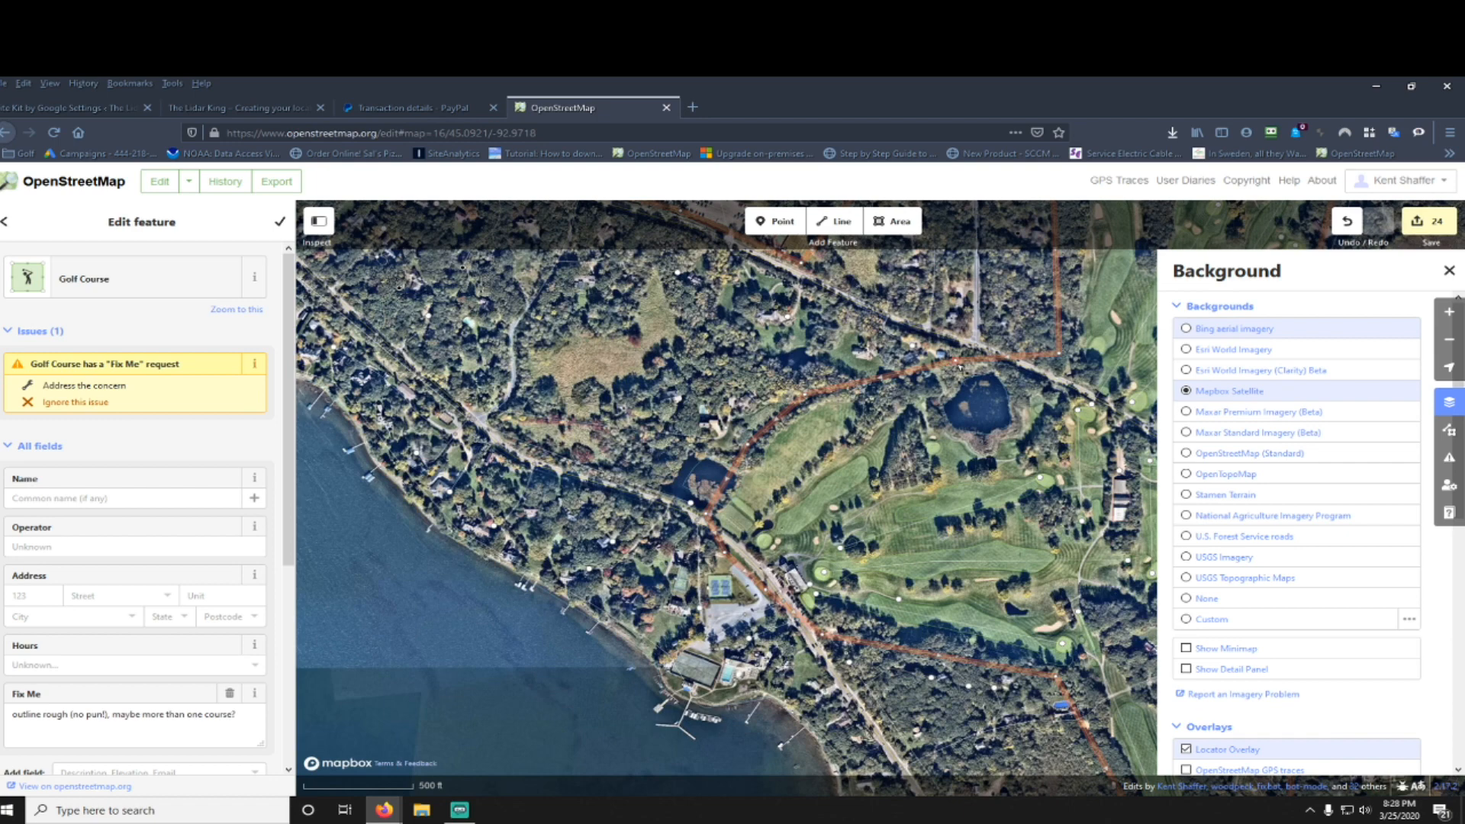
# Step: Try to pull the middle of the boundary's southern edge north to the tree line beside the fairway
pyautogui.moveTo(906, 477); pyautogui.dragTo(910, 391)
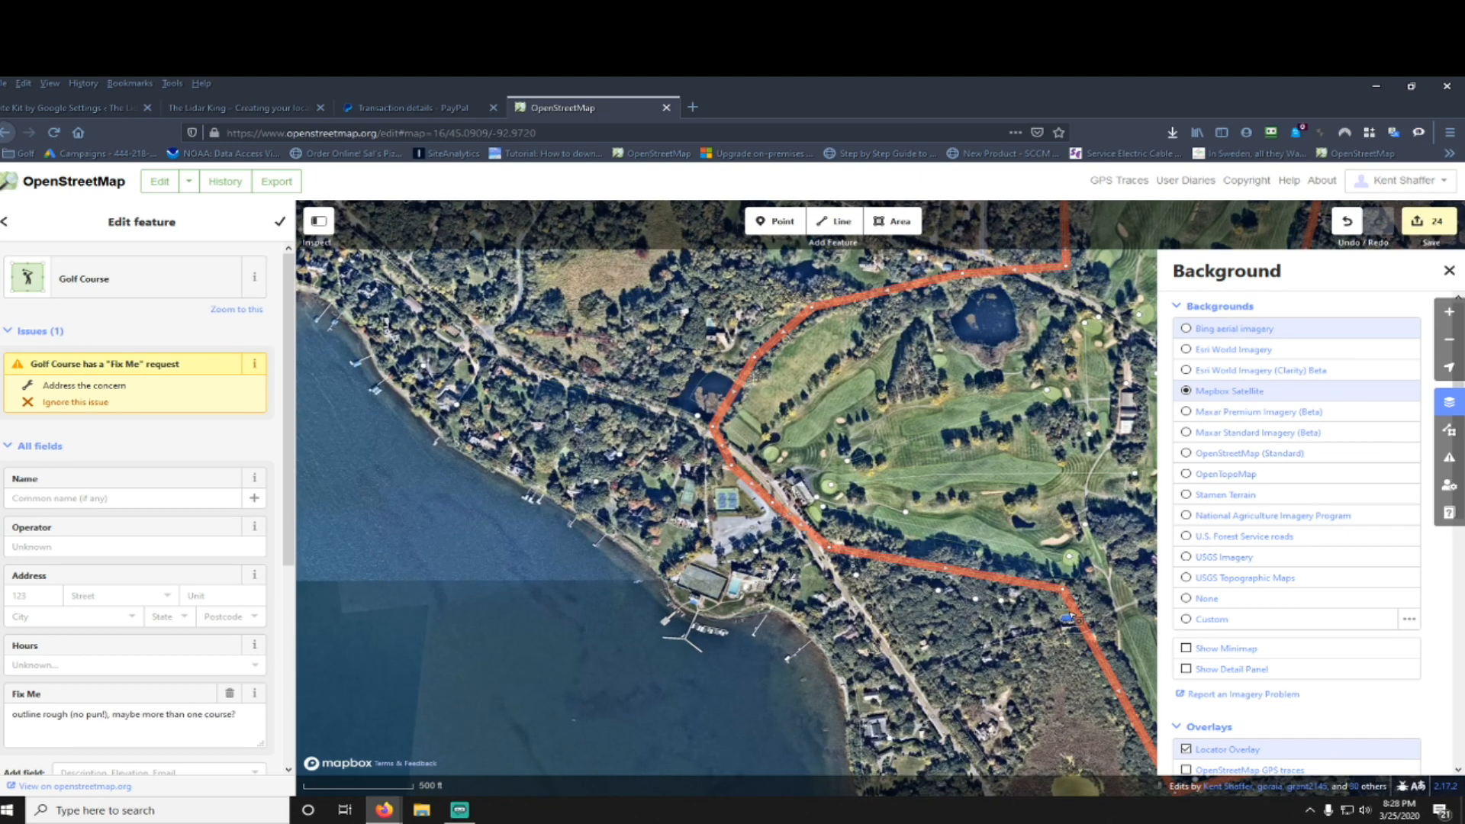
pyautogui.moveTo(947, 570); pyautogui.dragTo(955, 521)
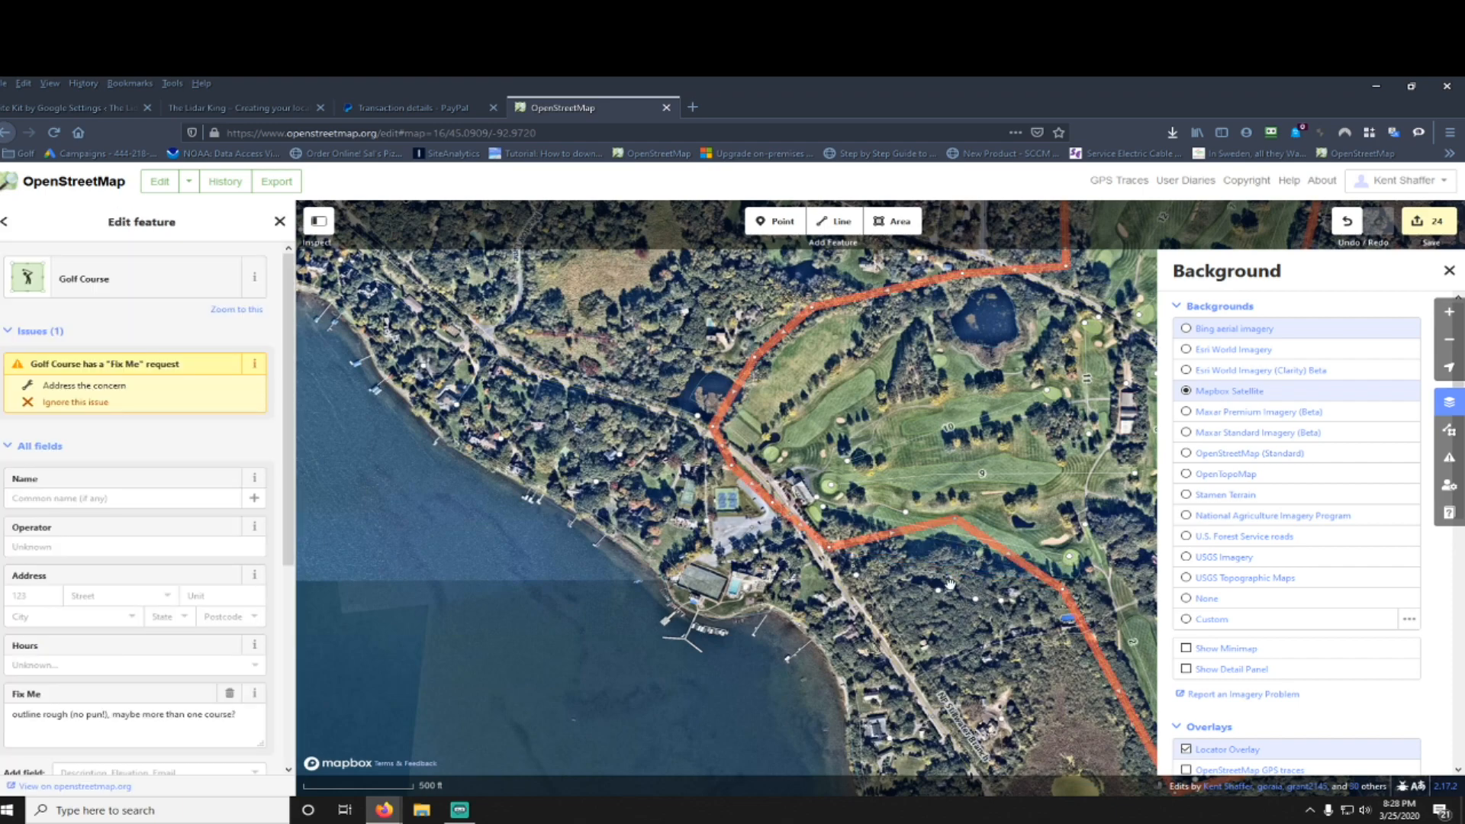
pyautogui.scroll(5, 944, 603)
pyautogui.moveTo(960, 465); pyautogui.dragTo(944, 438)
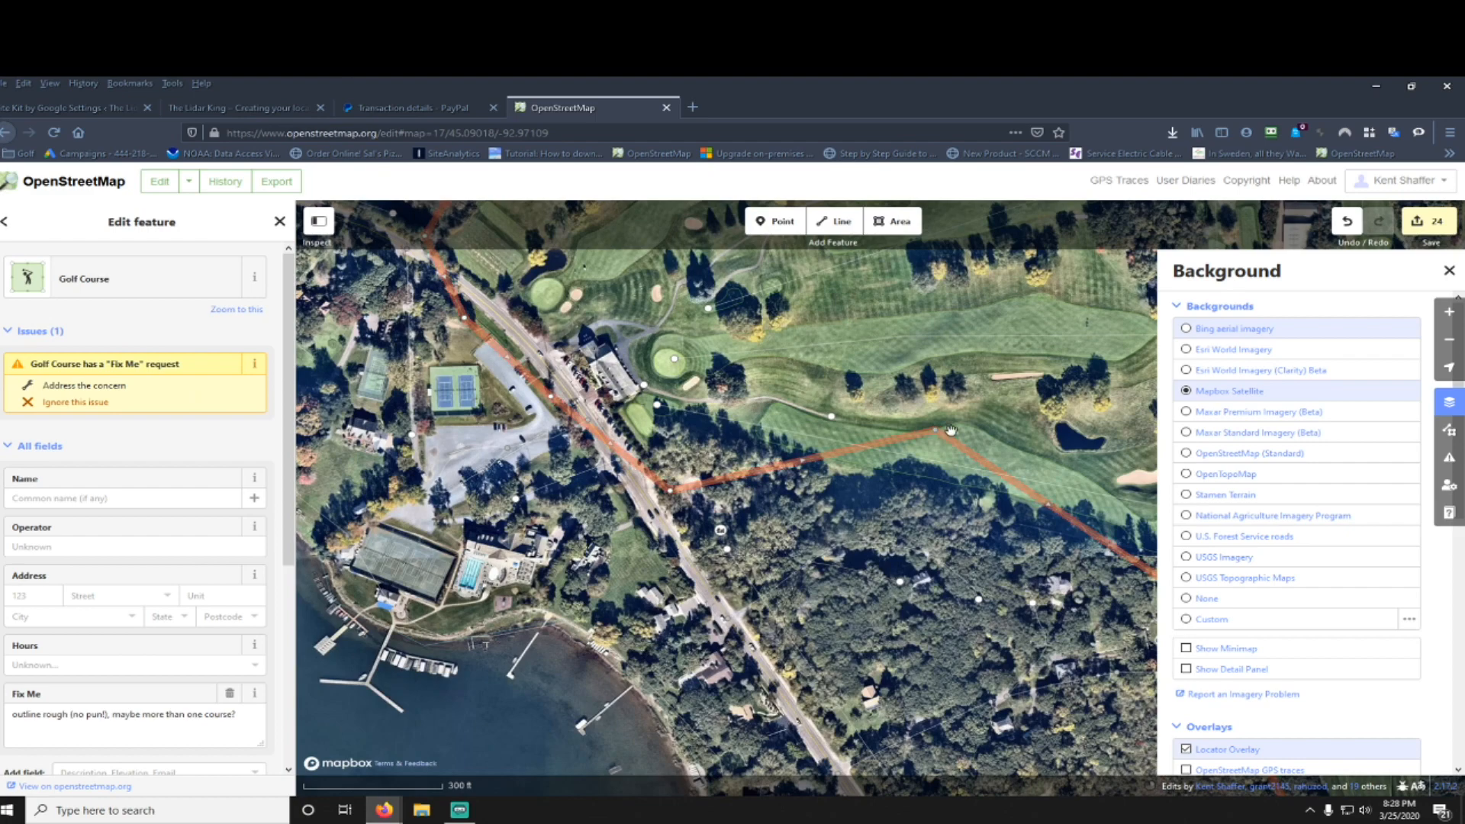
pyautogui.click(1348, 222)
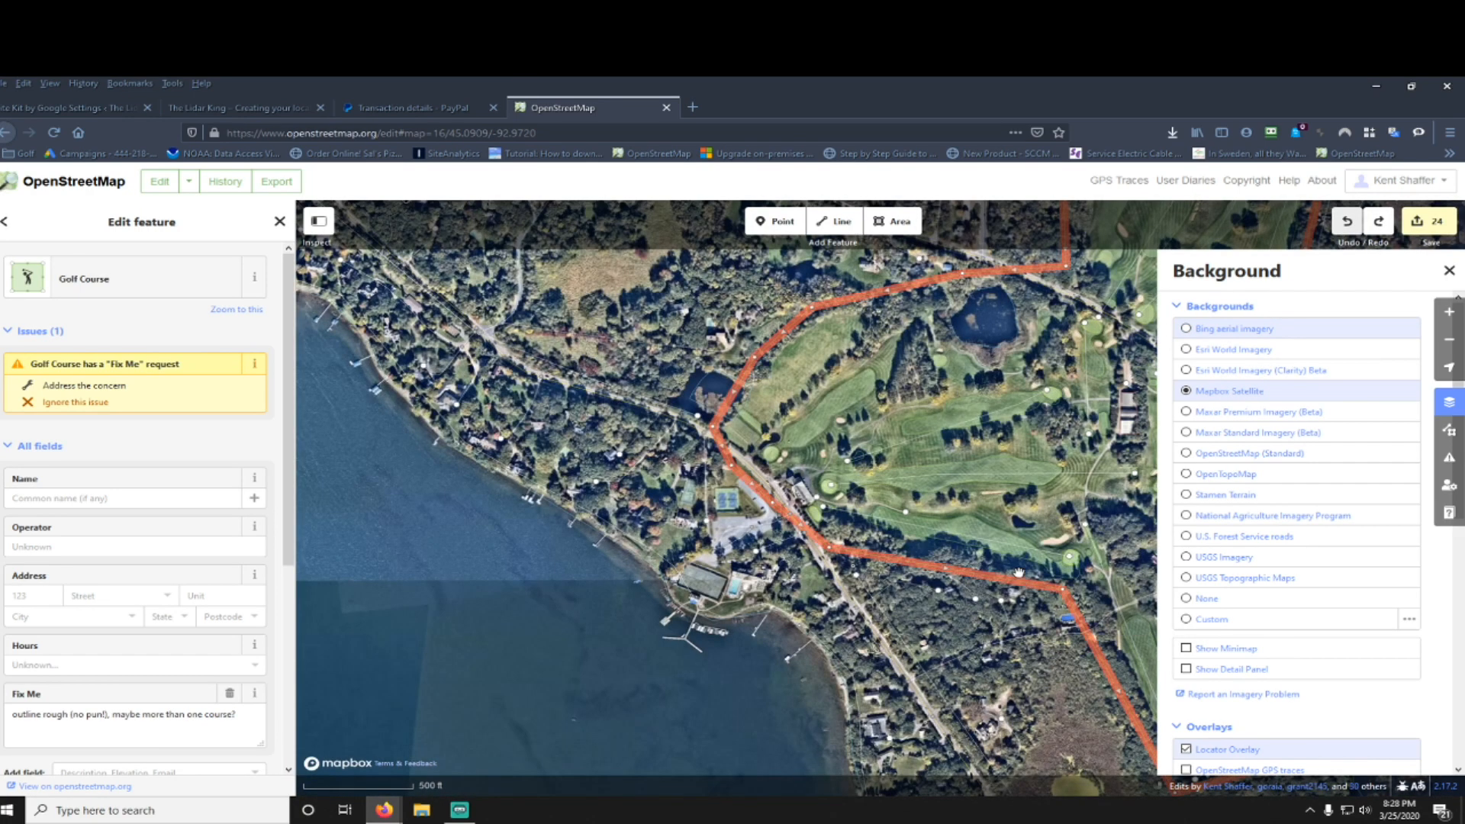
# Step: Close the Cherokee County map window, check the club's name in the BlueGolf course layout window, and return to the OpenStreetMap editor
pyautogui.moveTo(1018, 572); pyautogui.dragTo(570, 423)
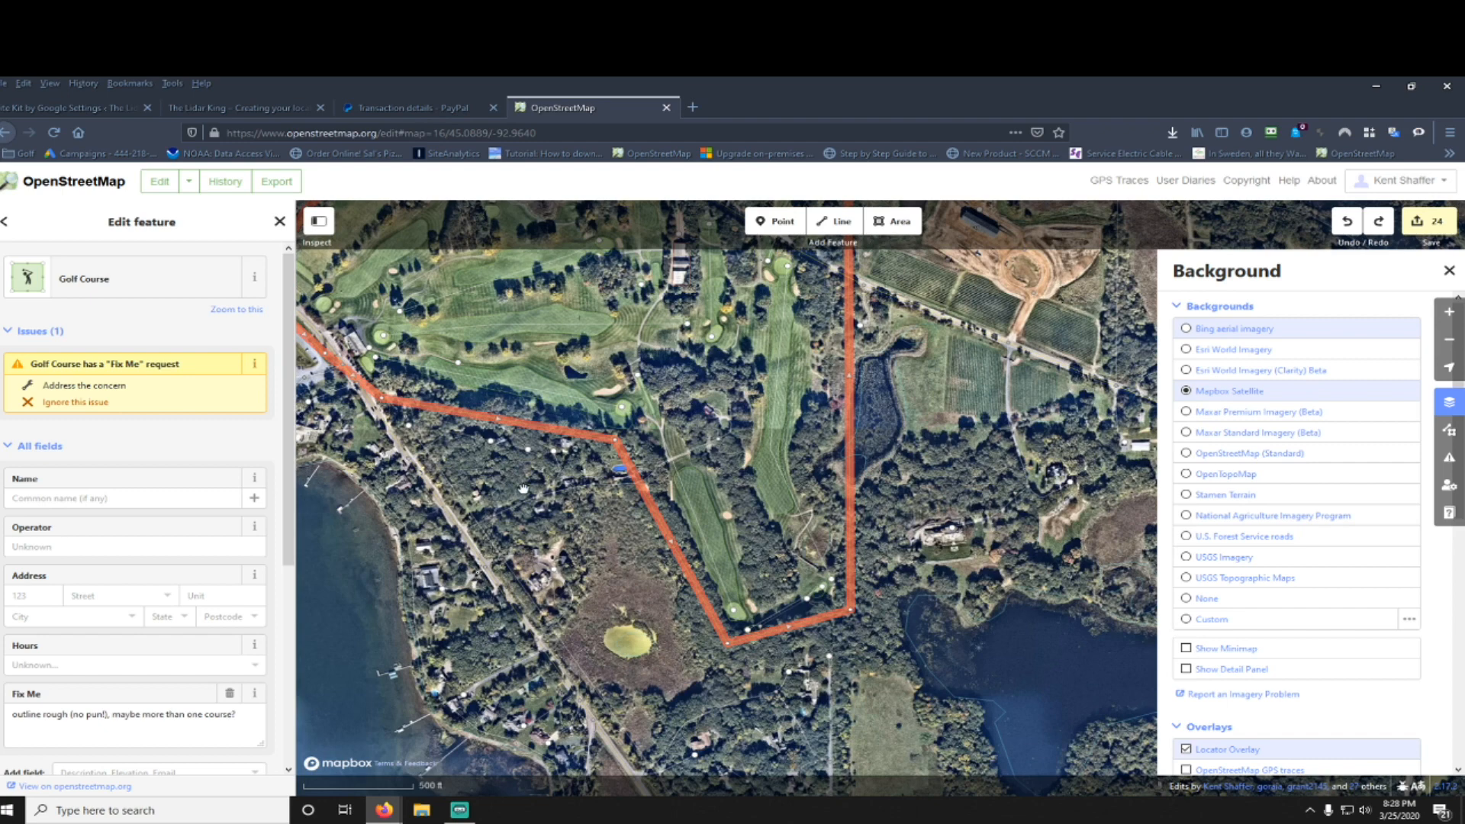
pyautogui.moveTo(524, 488); pyautogui.dragTo(576, 530)
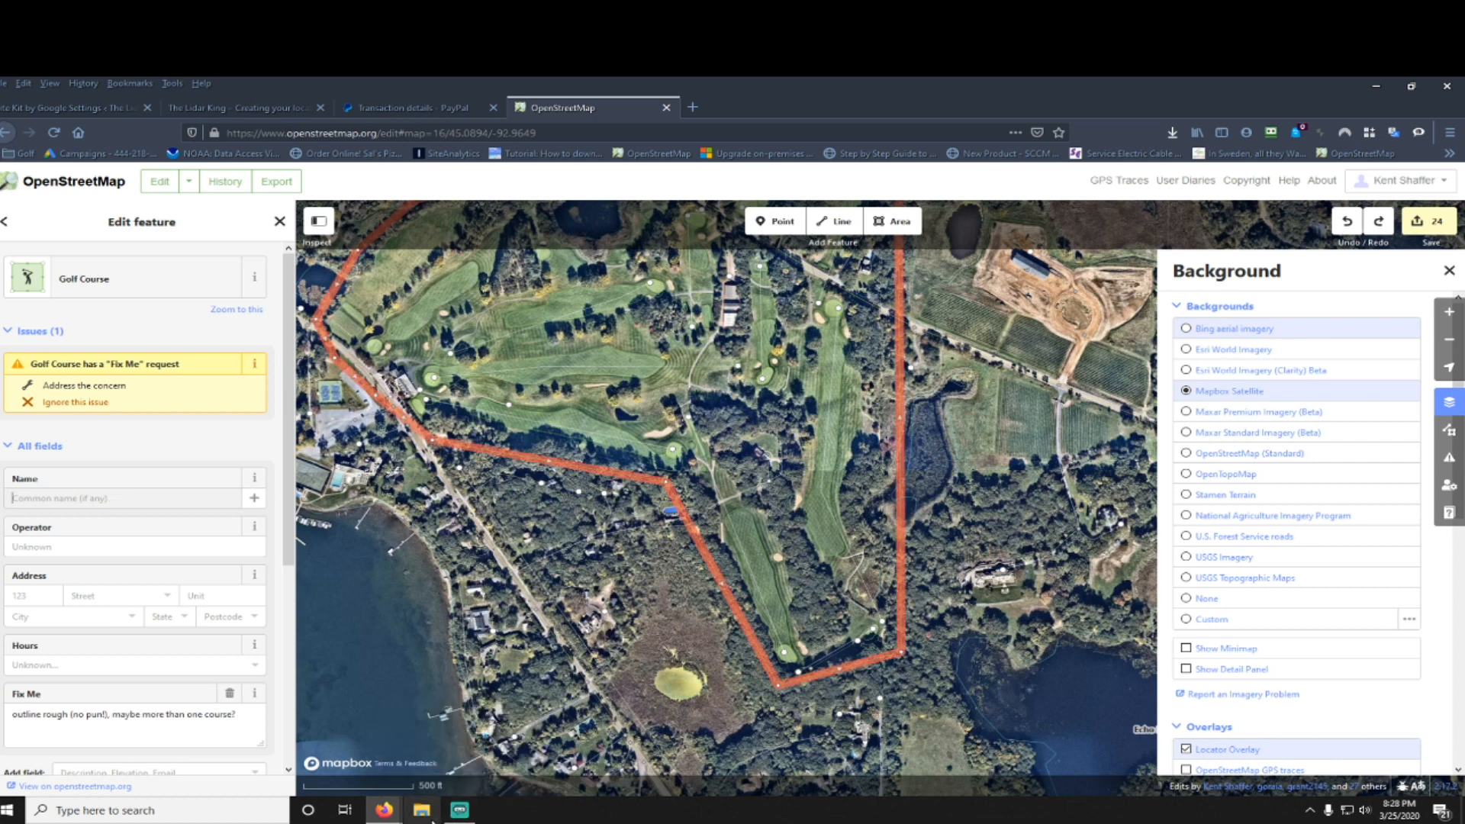
pyautogui.moveTo(384, 811)
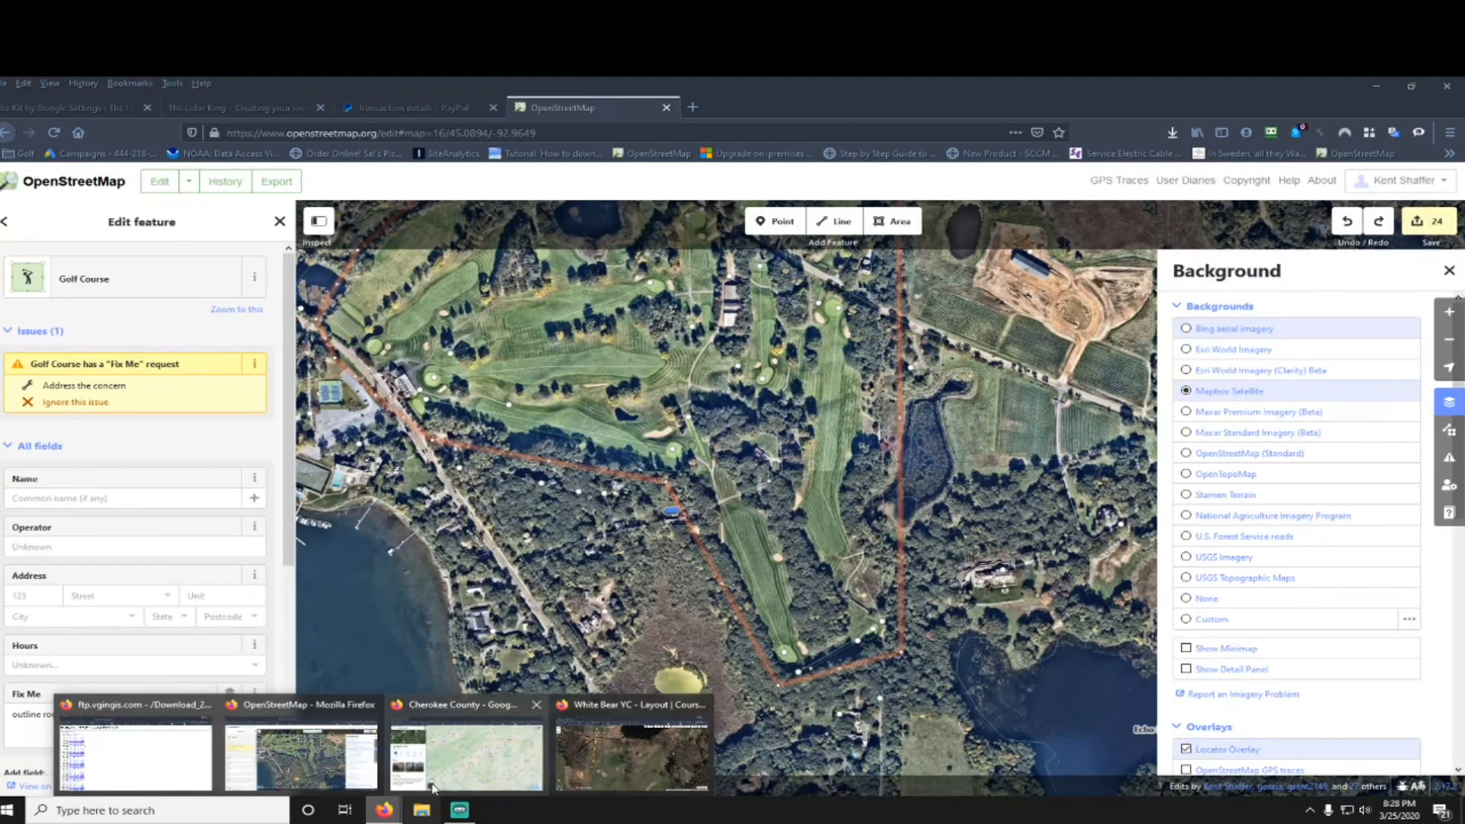
pyautogui.click(422, 786)
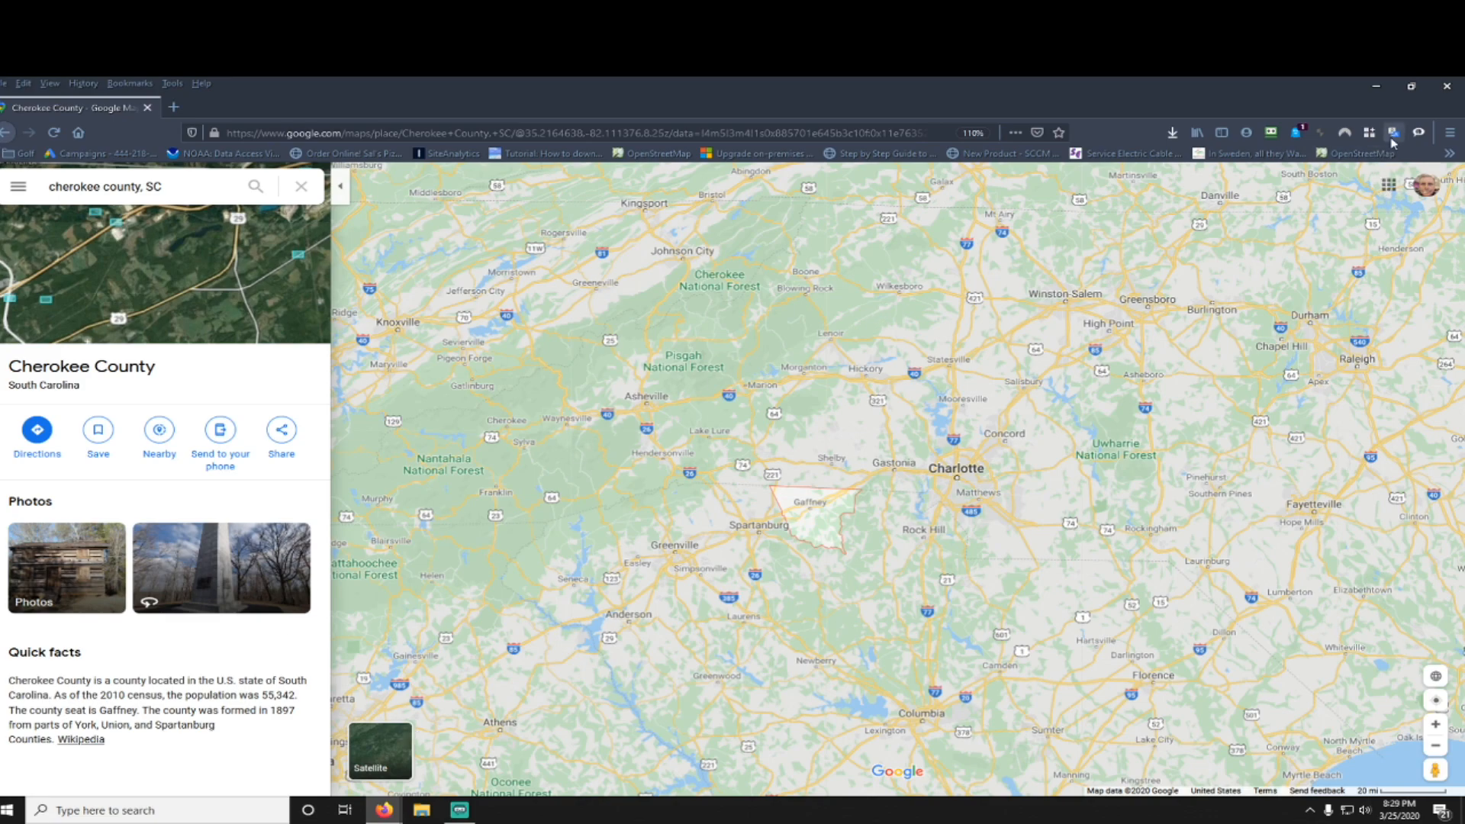
pyautogui.click(1450, 98)
pyautogui.moveTo(383, 810)
pyautogui.click(489, 769)
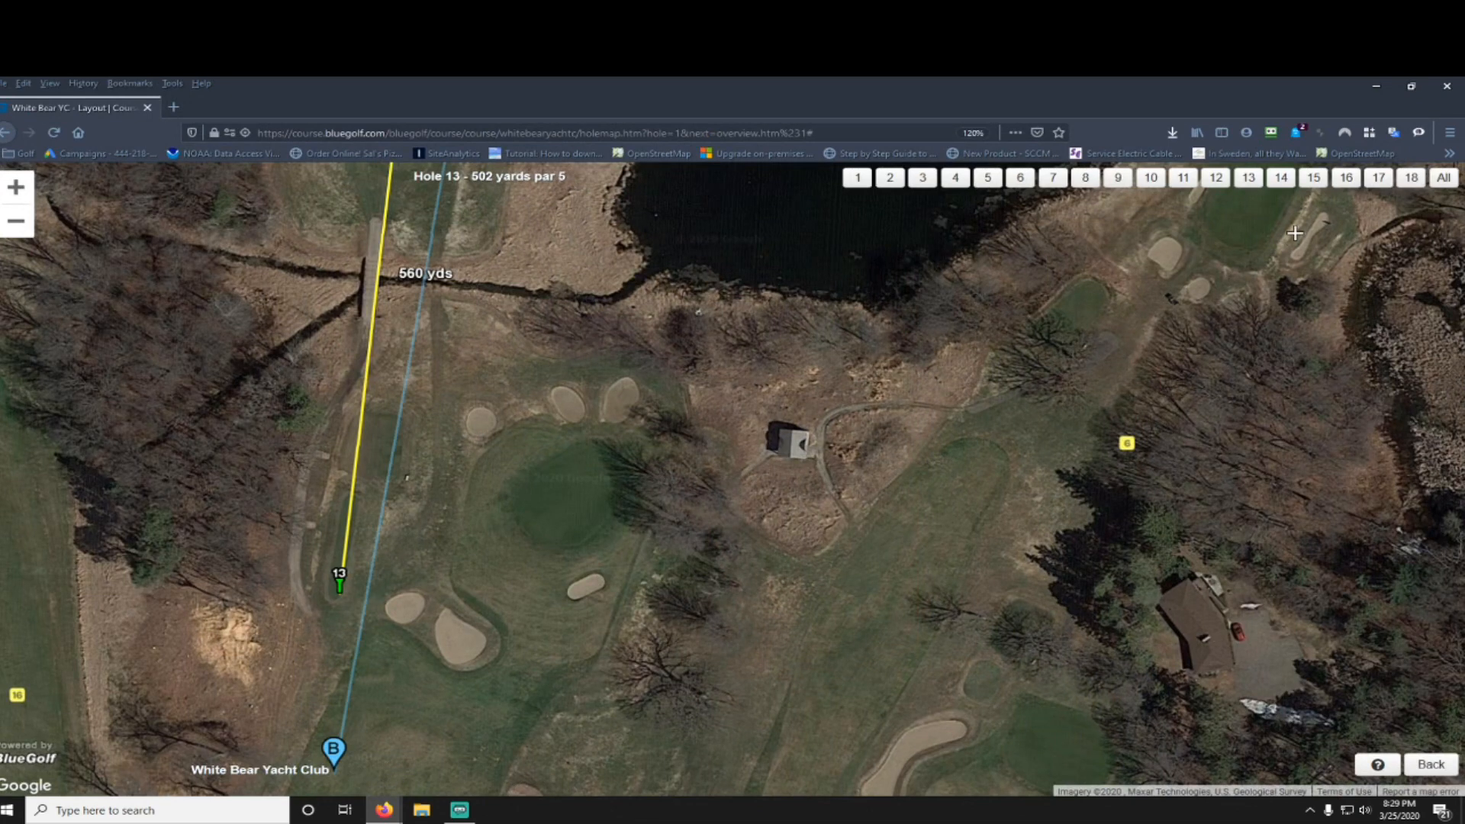
pyautogui.click(1377, 86)
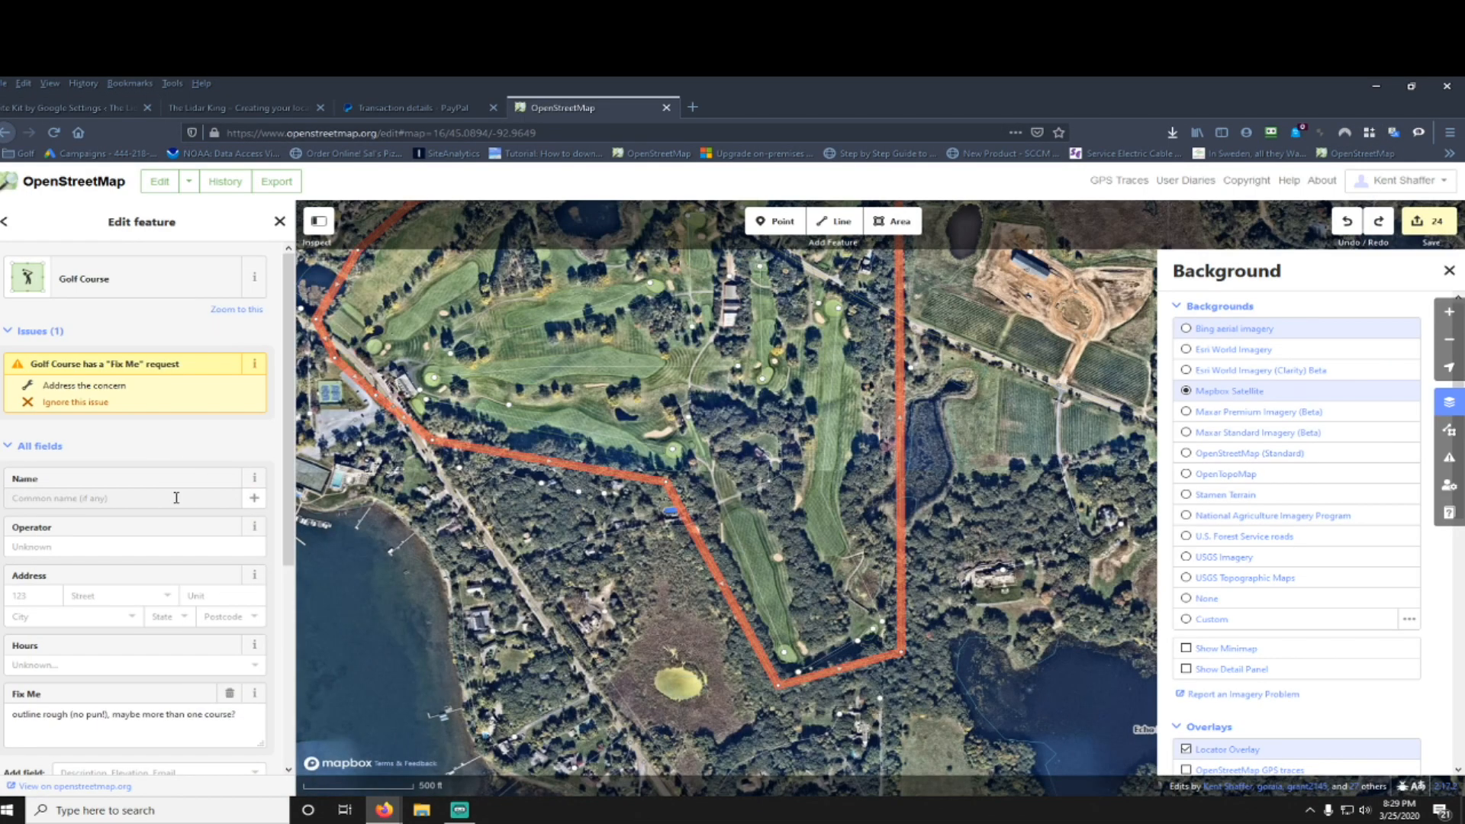
# Step: Name the Golf Course area "White Bear Yacht Club" and ignore its Fix Me issue
pyautogui.write('Wh')
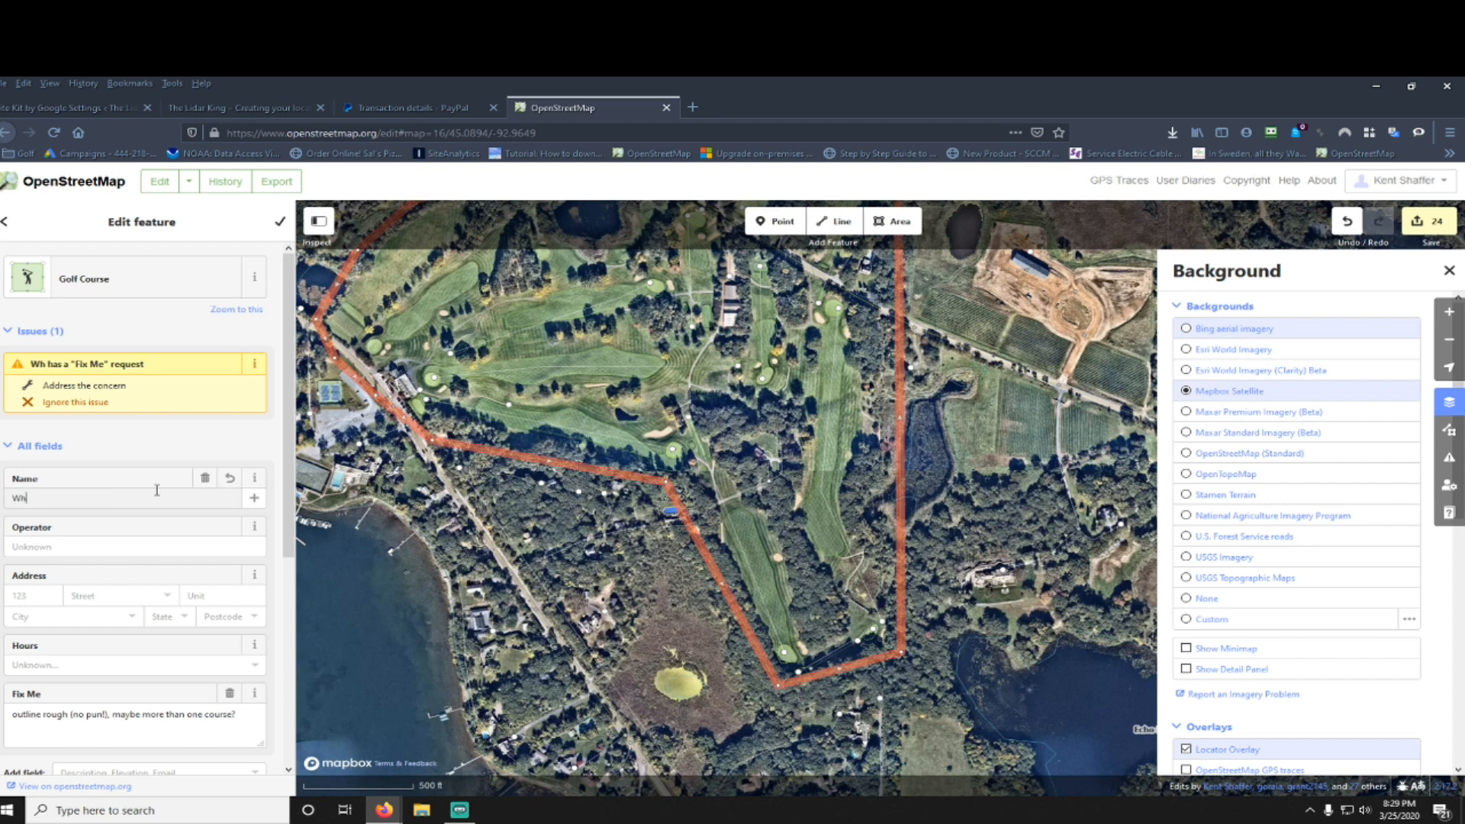
pyautogui.write('ite Be')
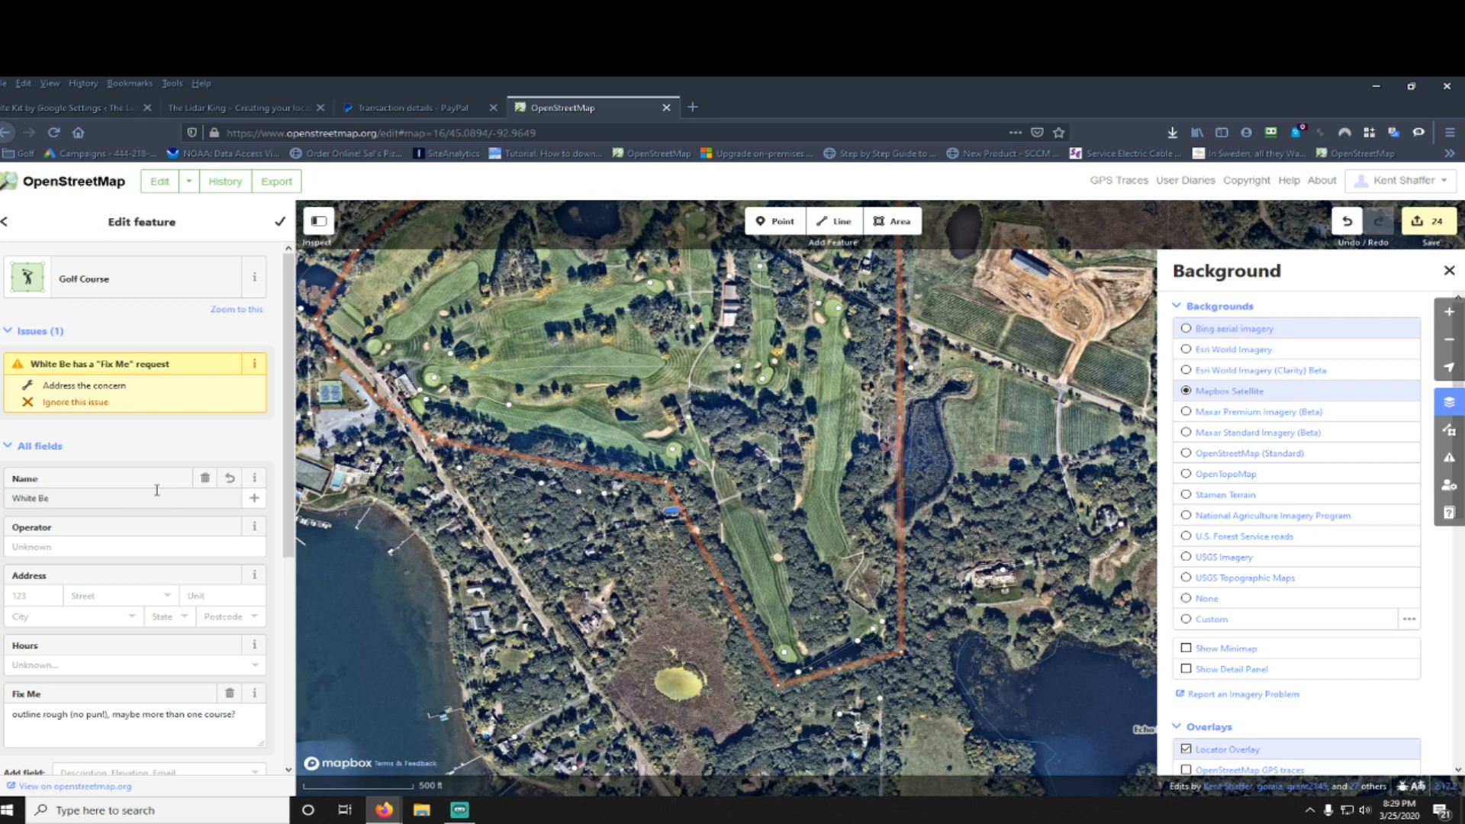
pyautogui.write('ar YH')
pyautogui.press('BackSpace')
pyautogui.write('ach')
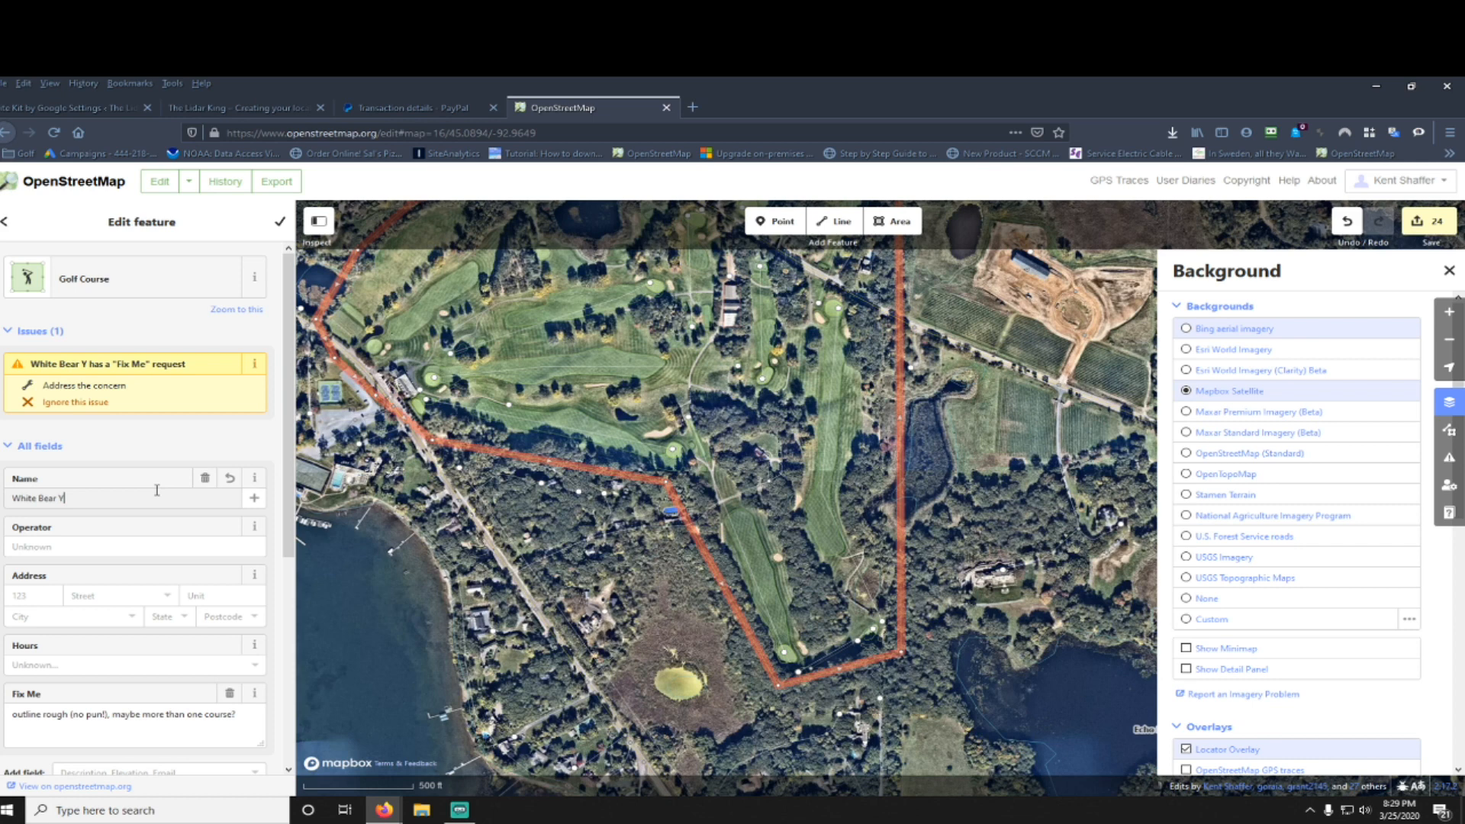
pyautogui.write('t')
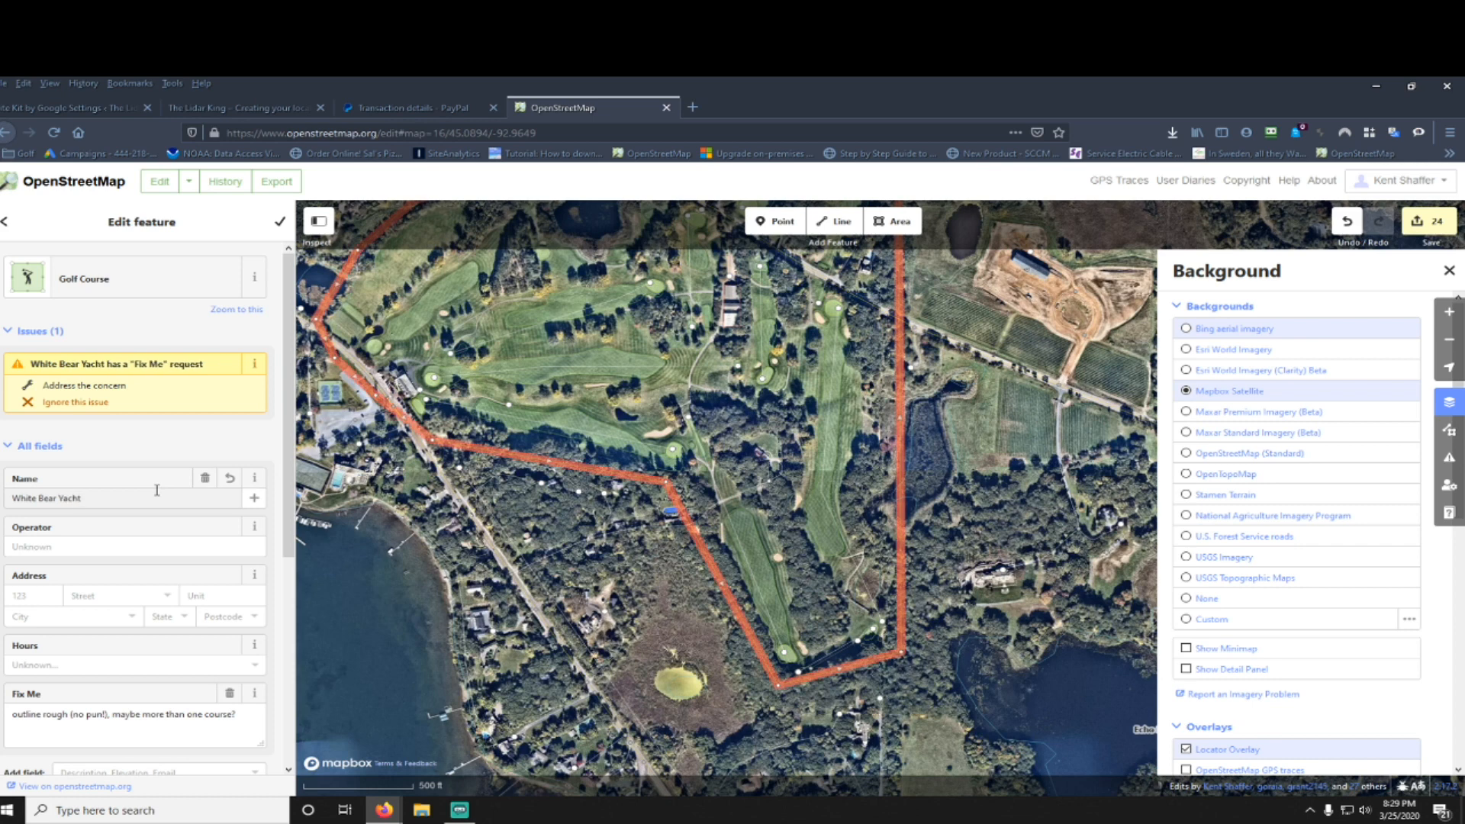
pyautogui.write(' Club')
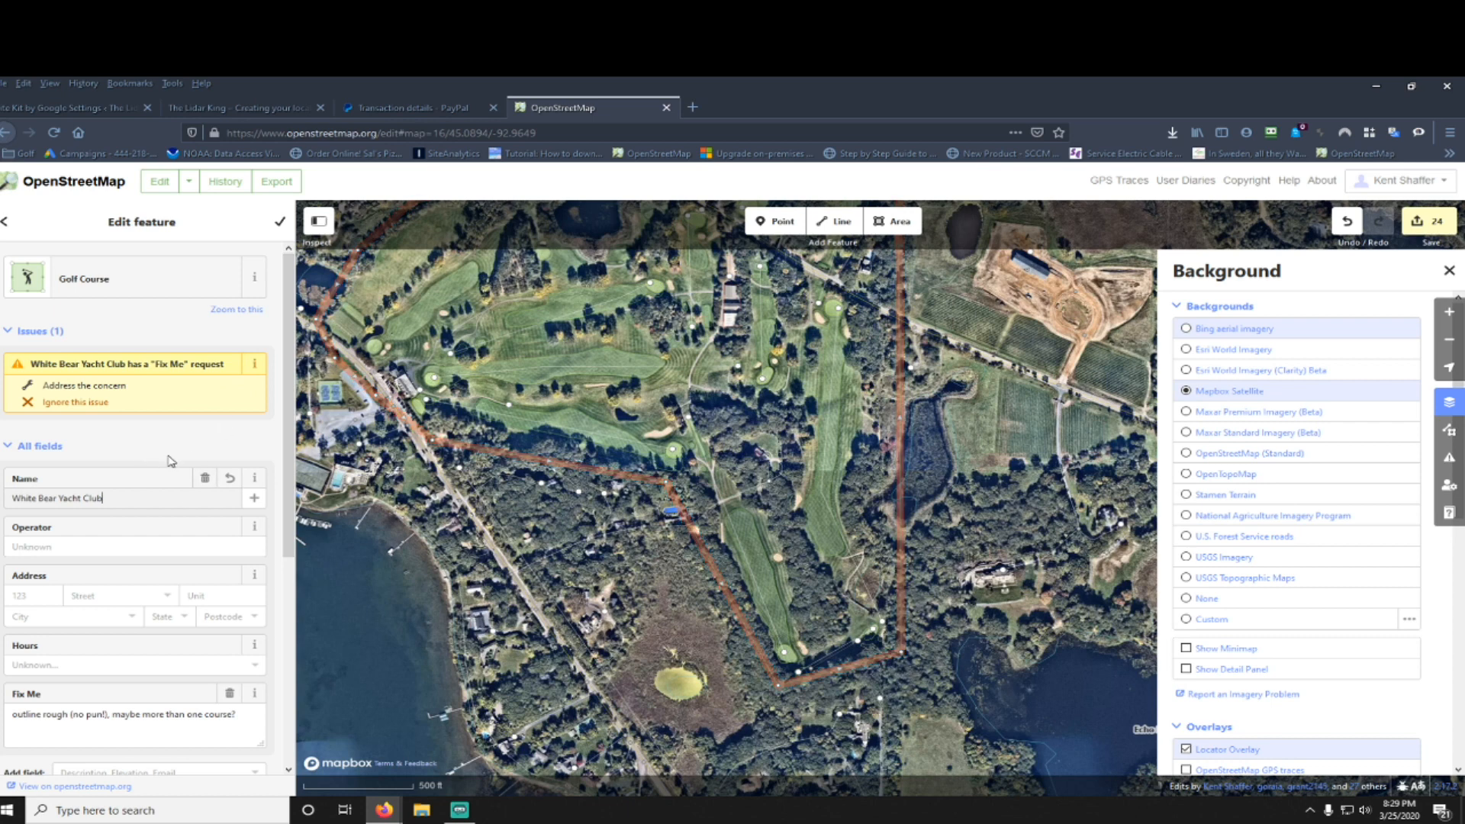
pyautogui.click(105, 404)
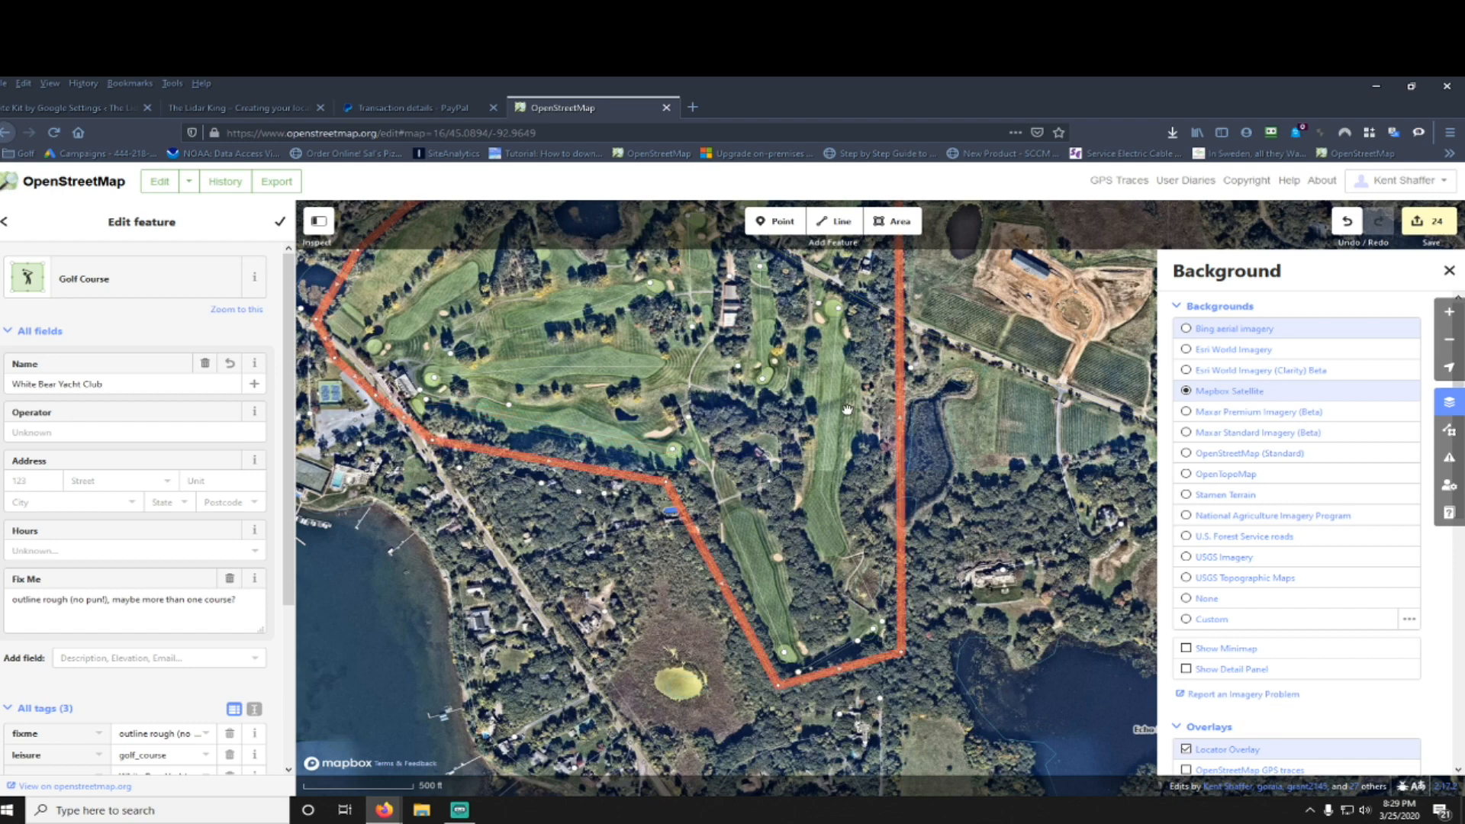
# Step: Review the upload errors and set the first untagged area, the small bunker beside the fairway, to Sand Trap
pyautogui.moveTo(847, 409); pyautogui.dragTo(815, 543)
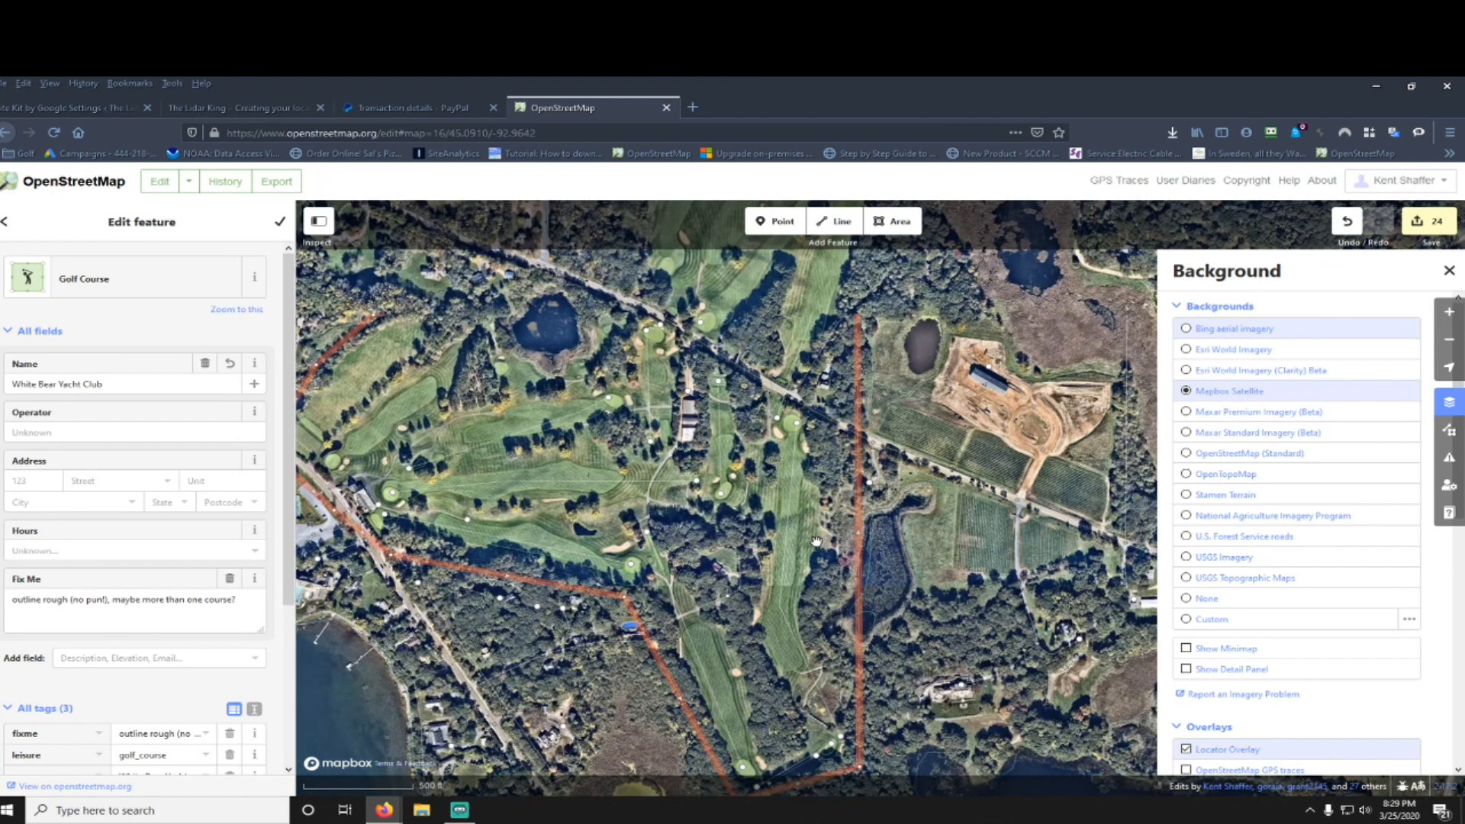
pyautogui.click(1438, 222)
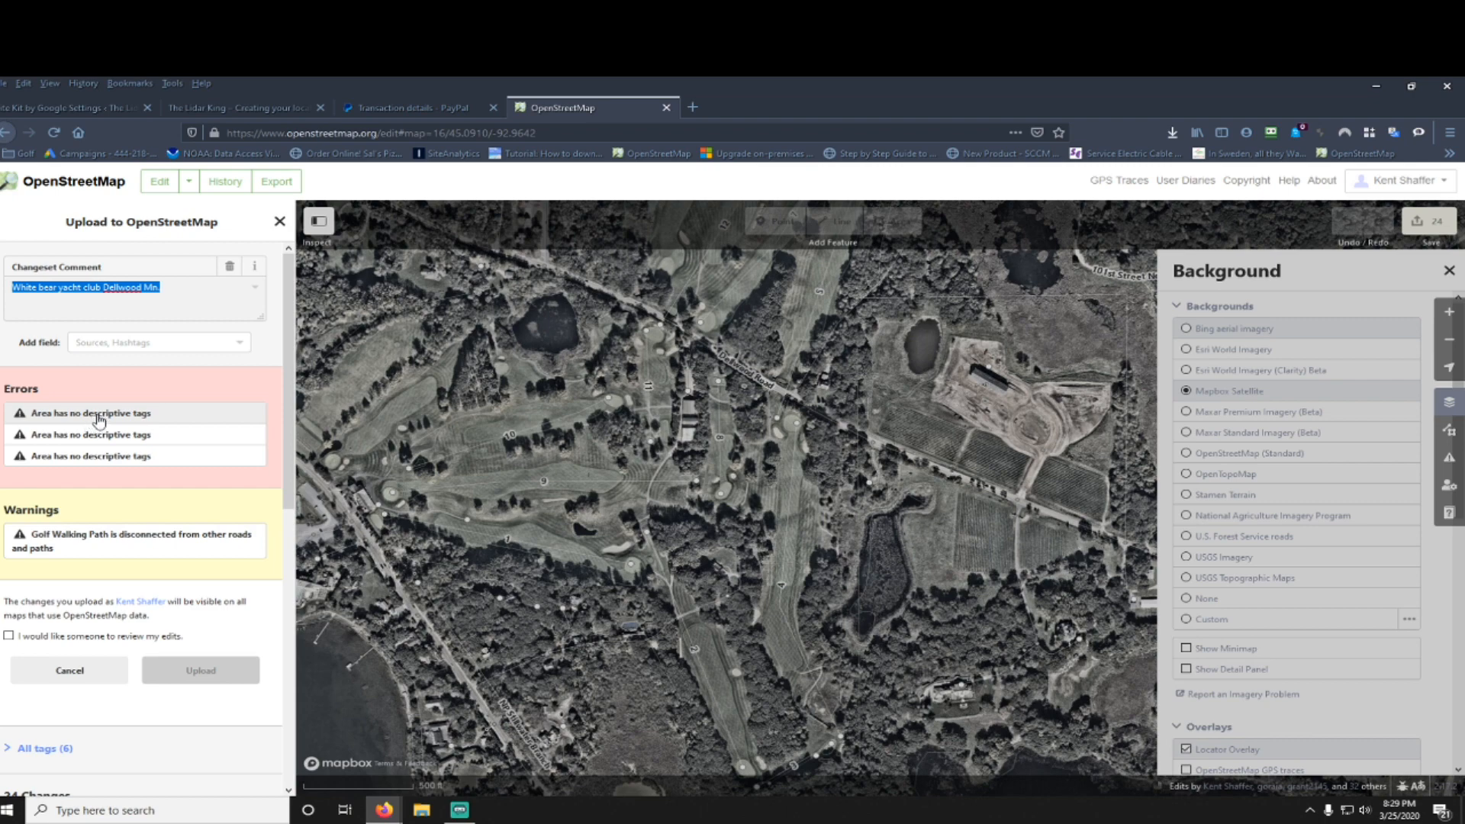
pyautogui.click(99, 416)
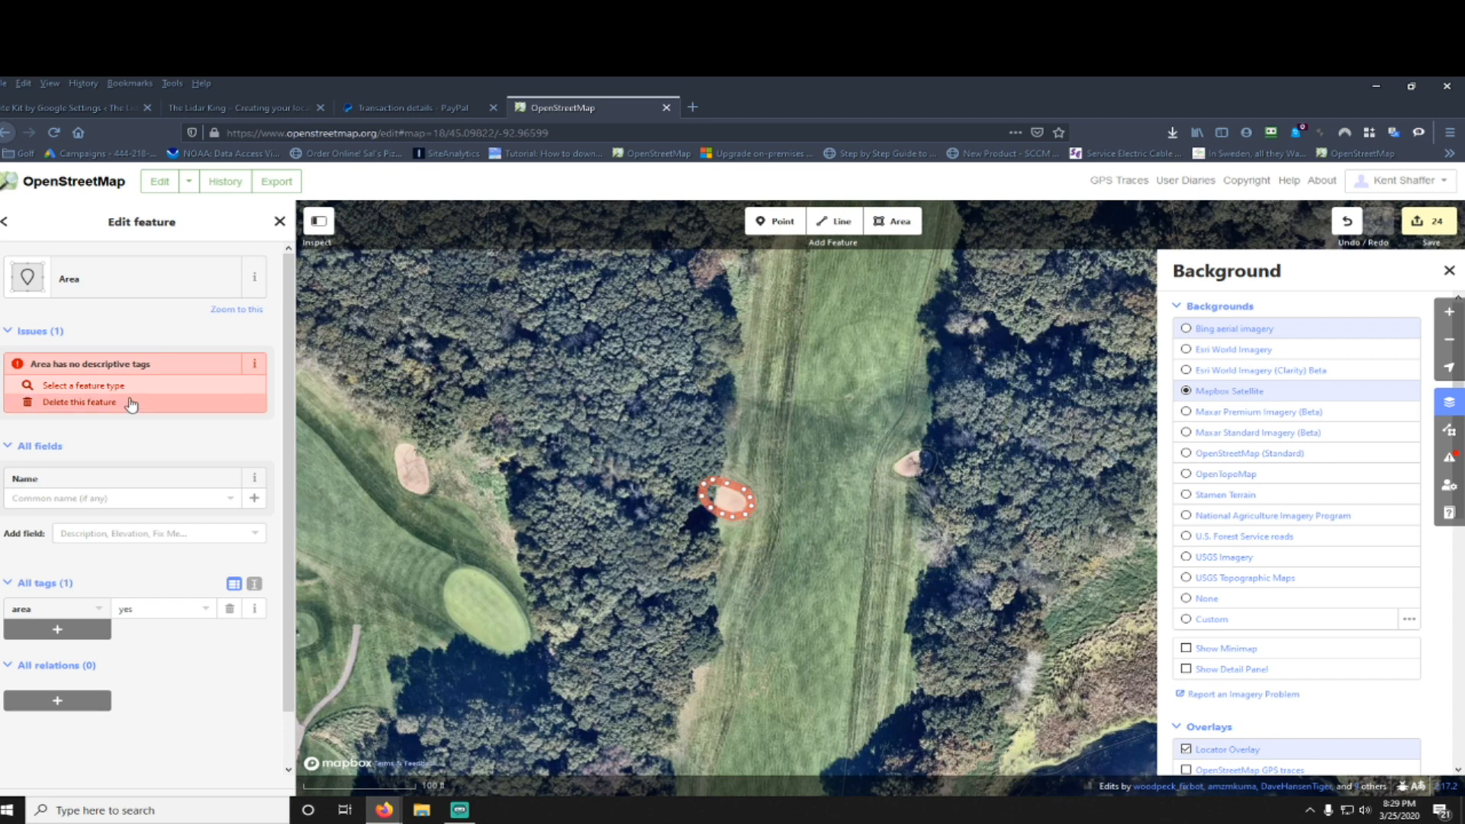
pyautogui.click(107, 386)
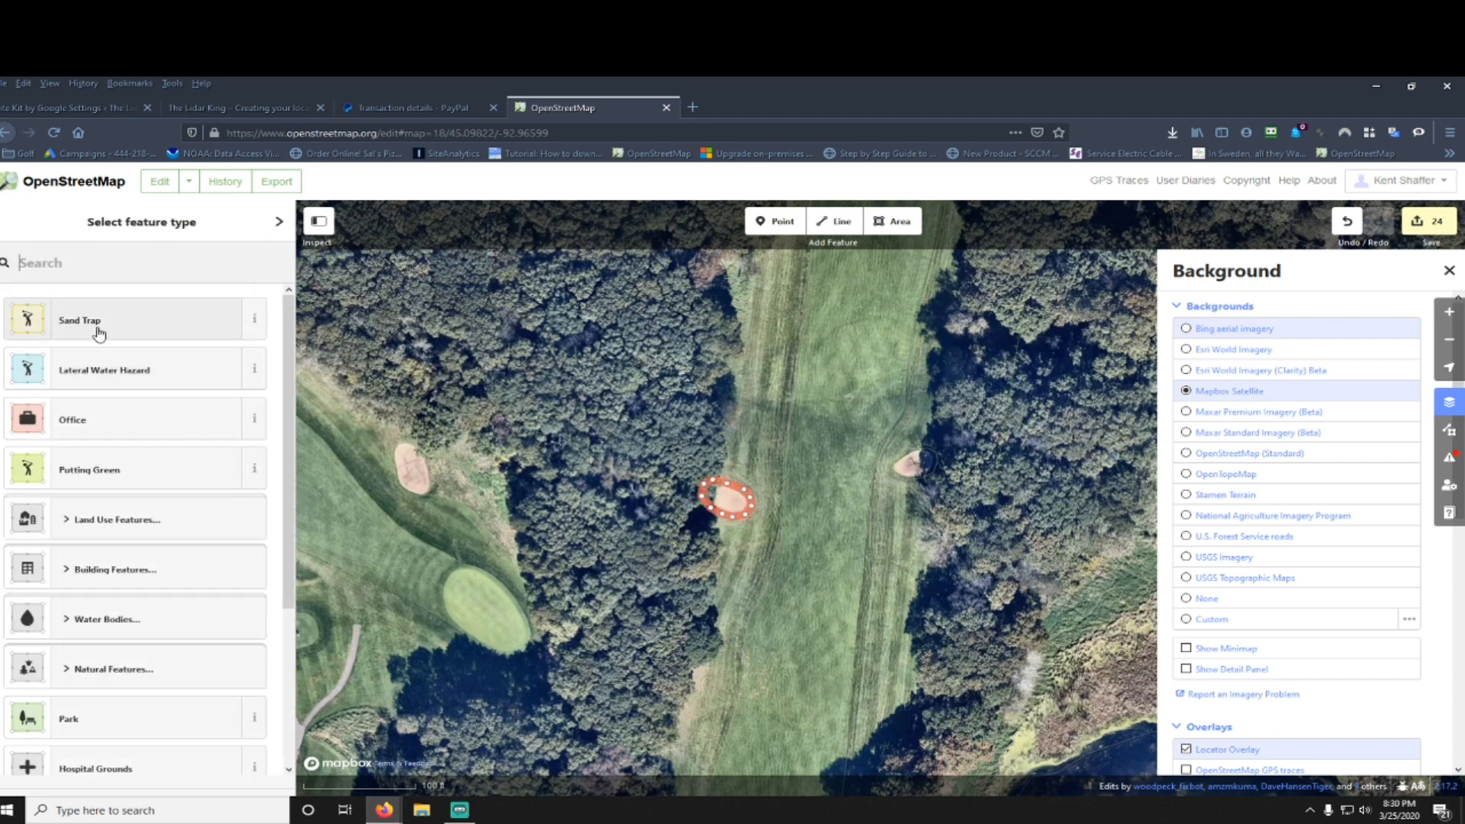
pyautogui.click(98, 327)
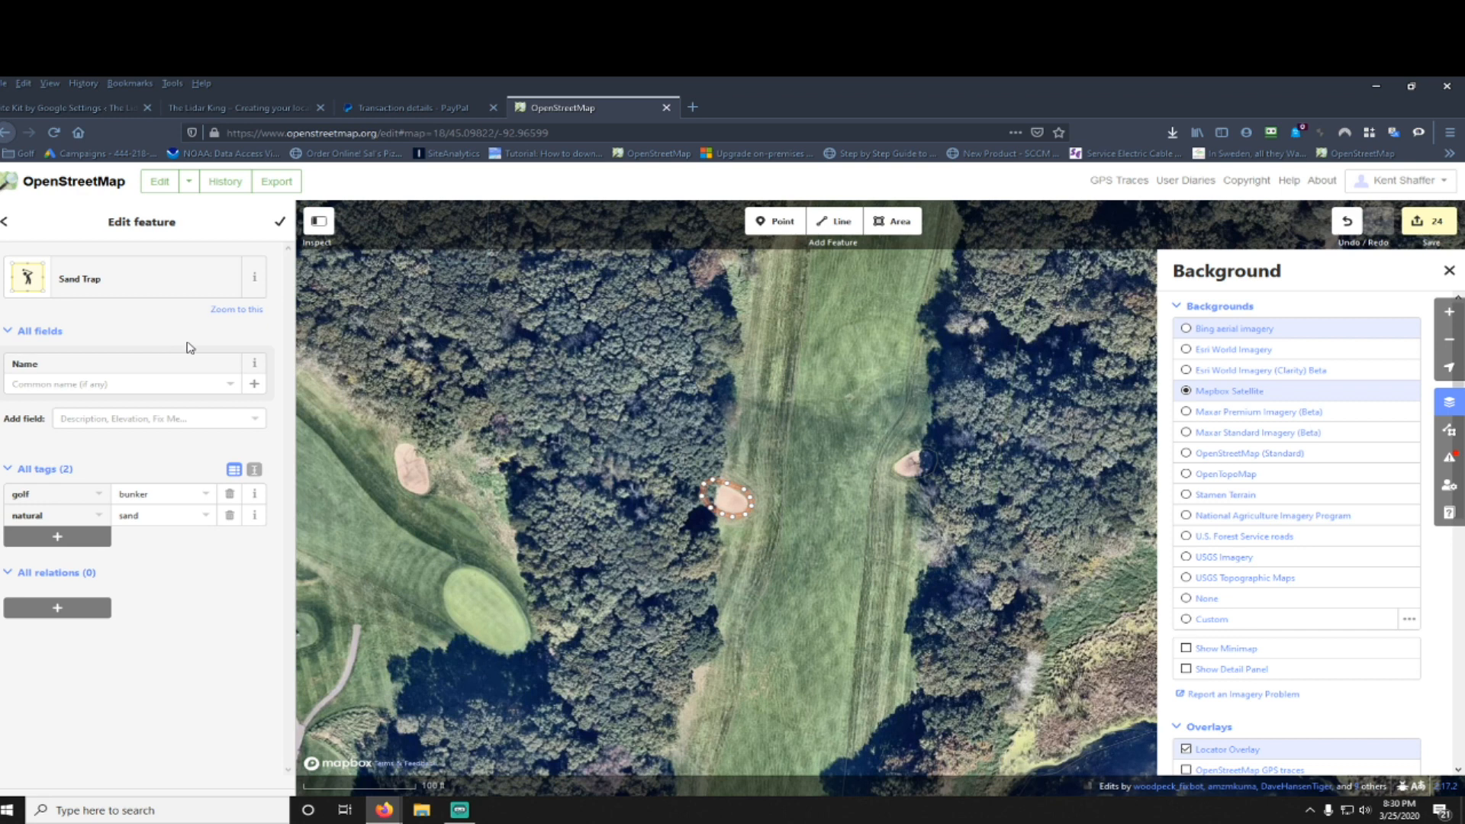
# Step: Open the next untagged area from the issues list and set its feature type to Fairway
pyautogui.click(1449, 462)
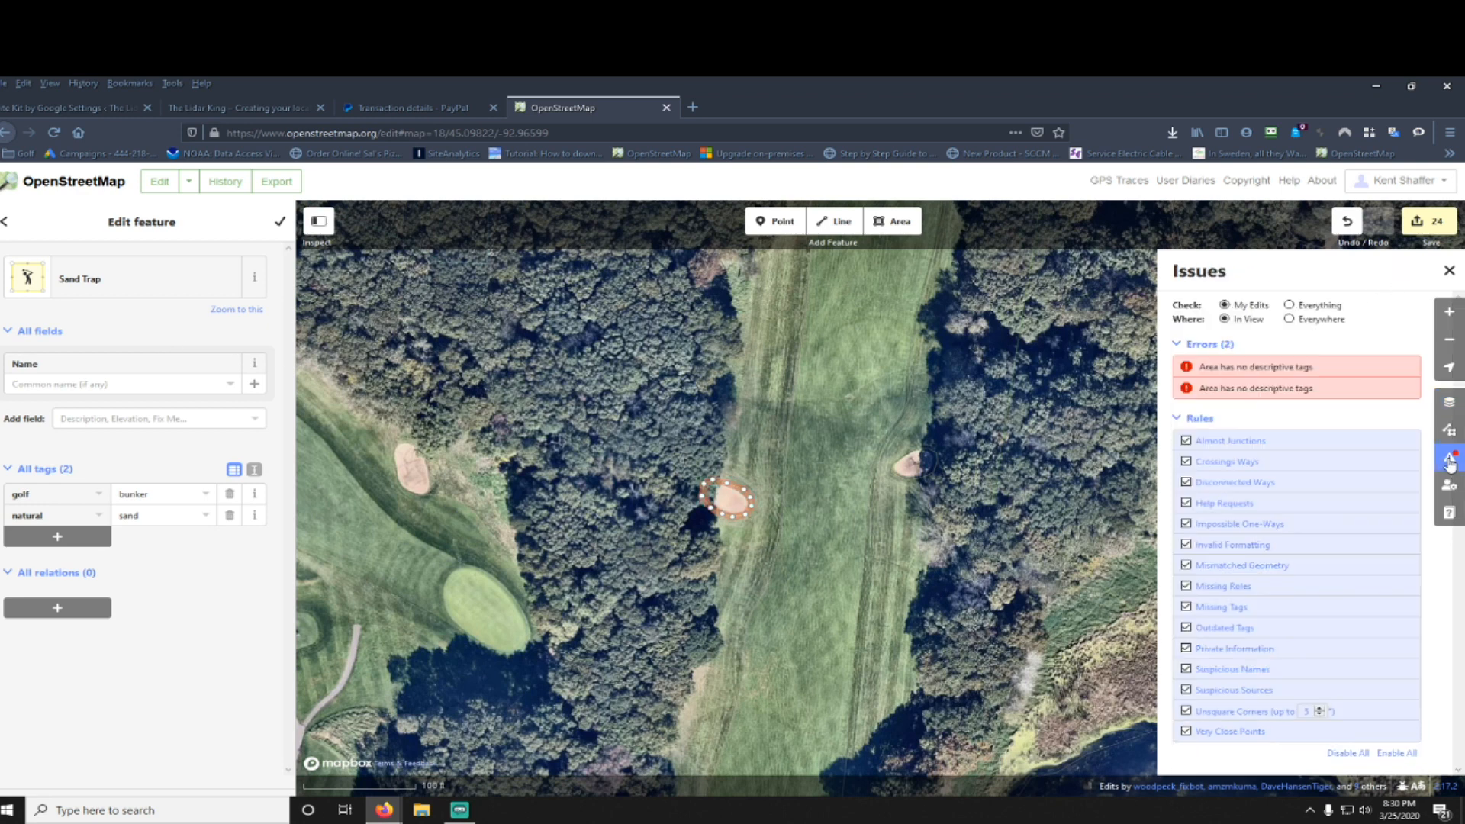
pyautogui.click(1245, 374)
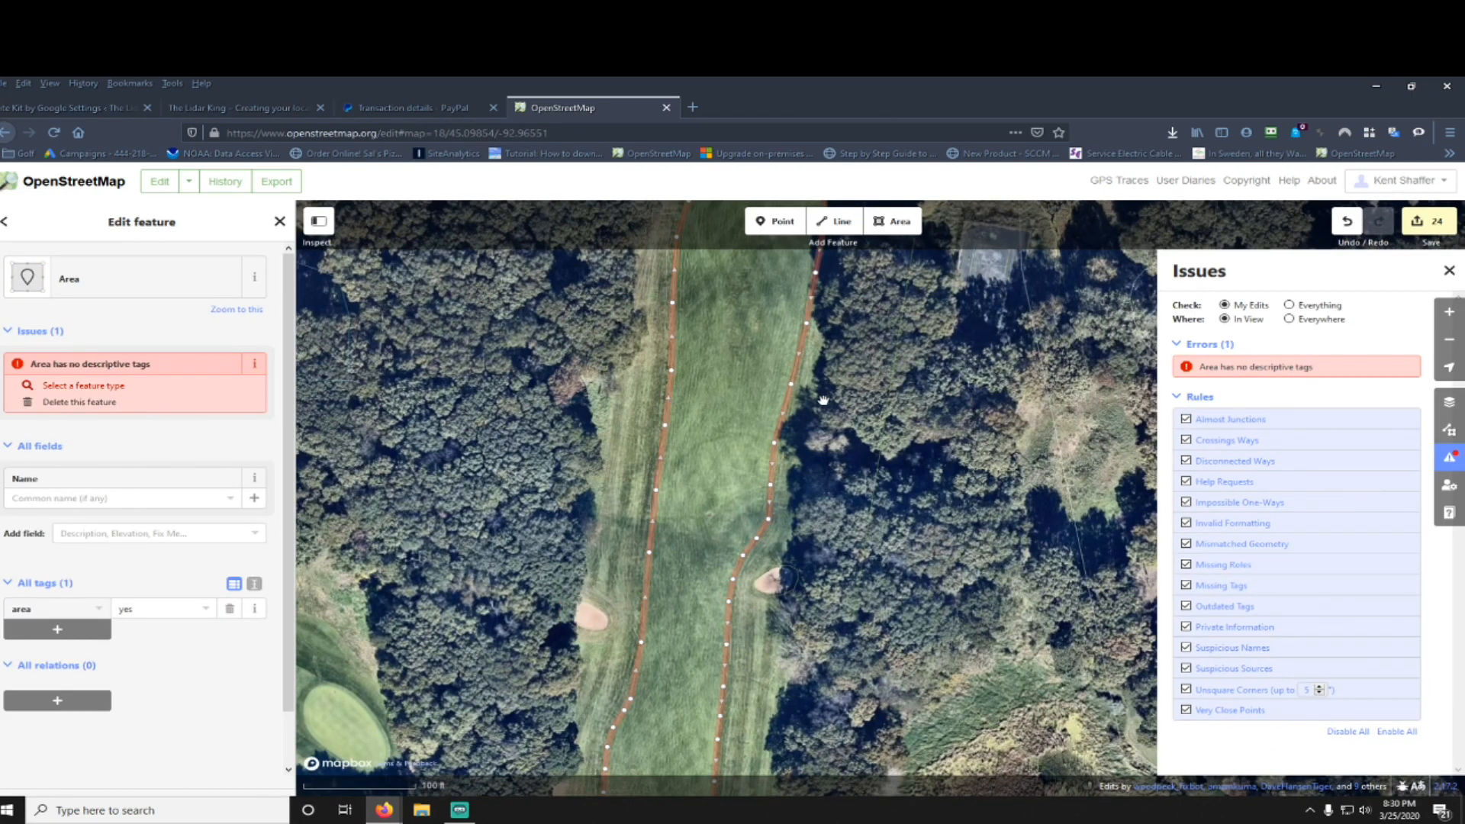
pyautogui.click(107, 386)
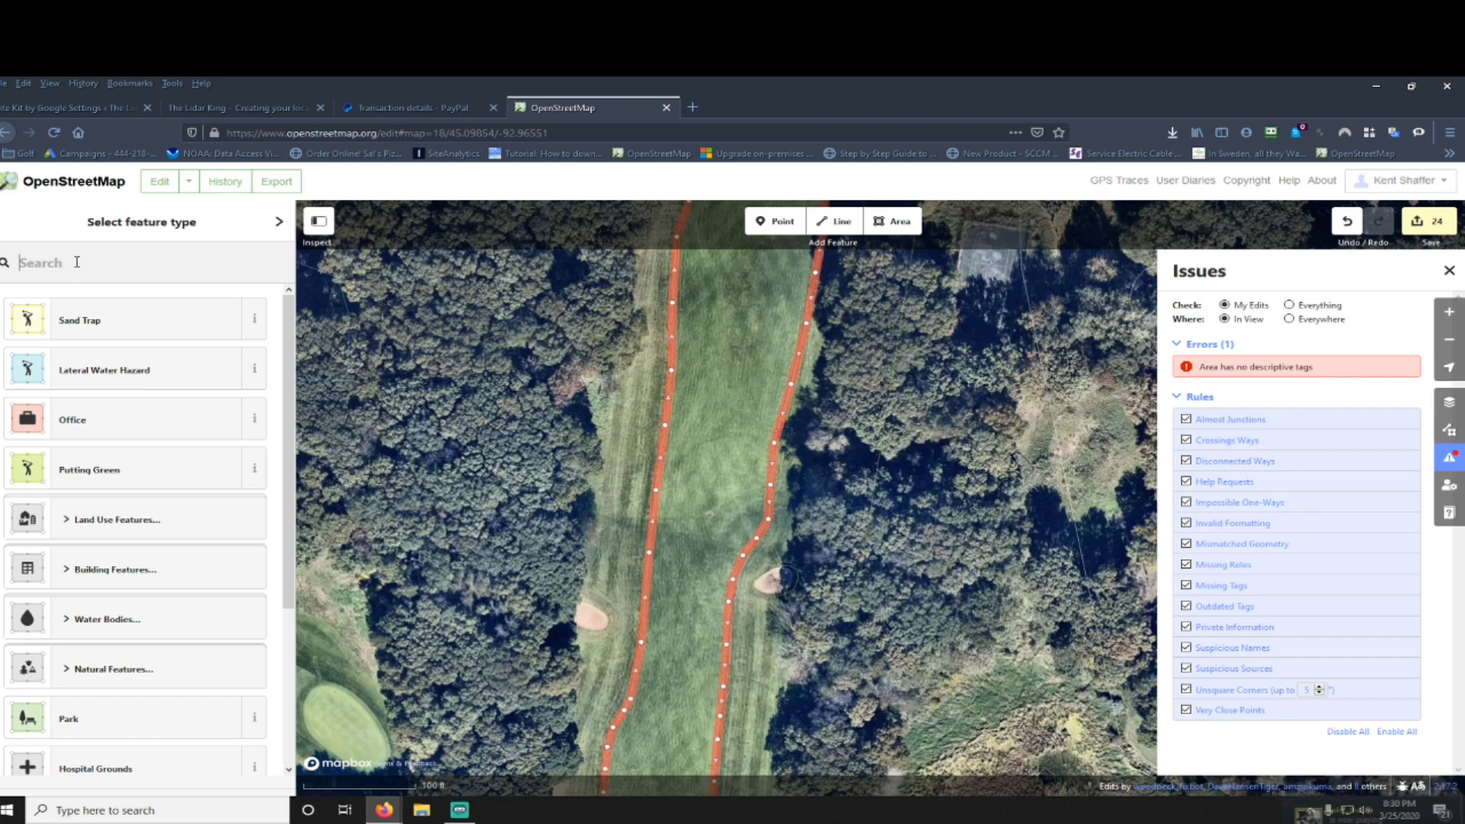
pyautogui.write('fair')
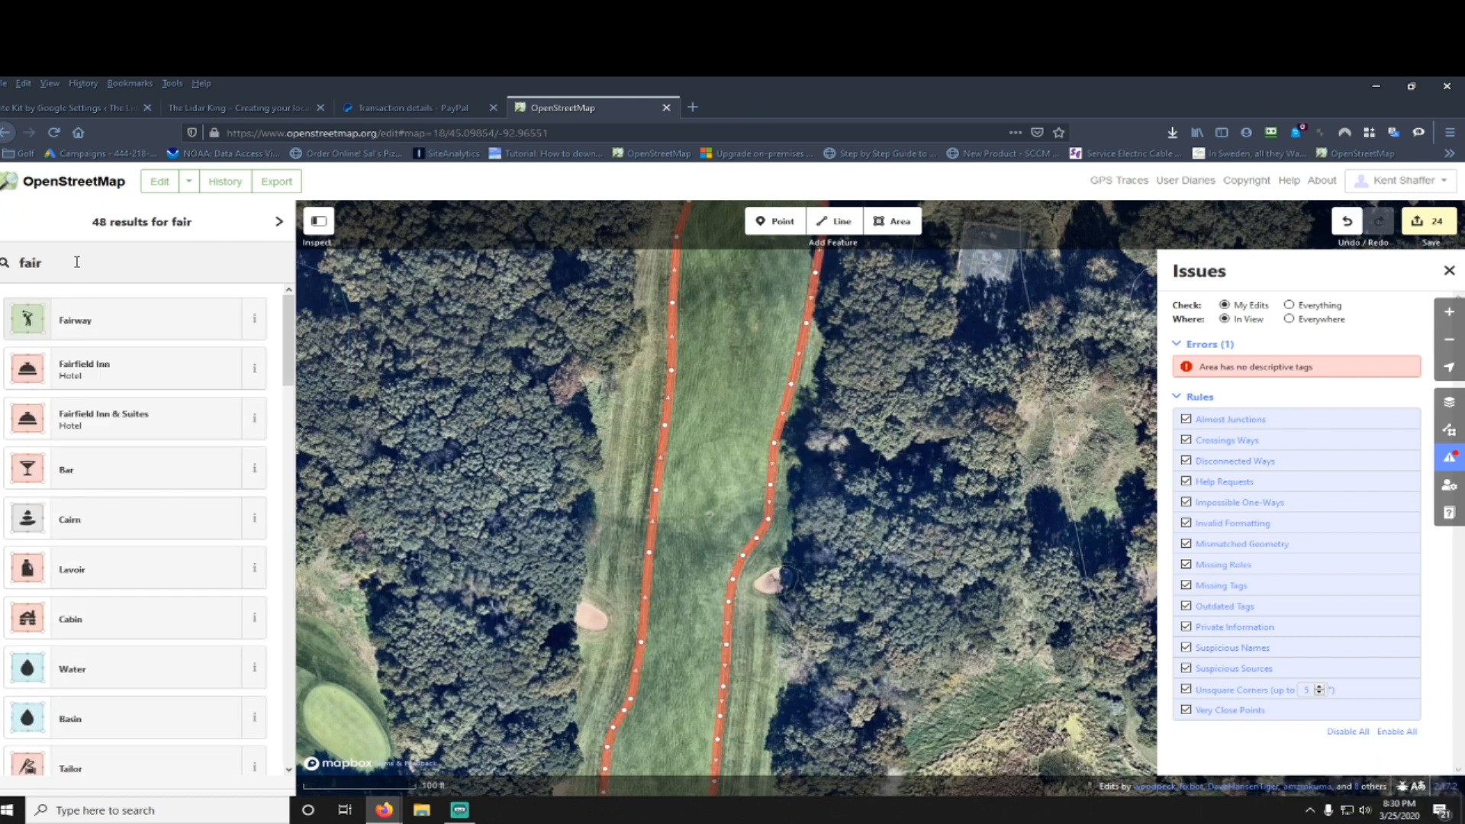
pyautogui.click(93, 320)
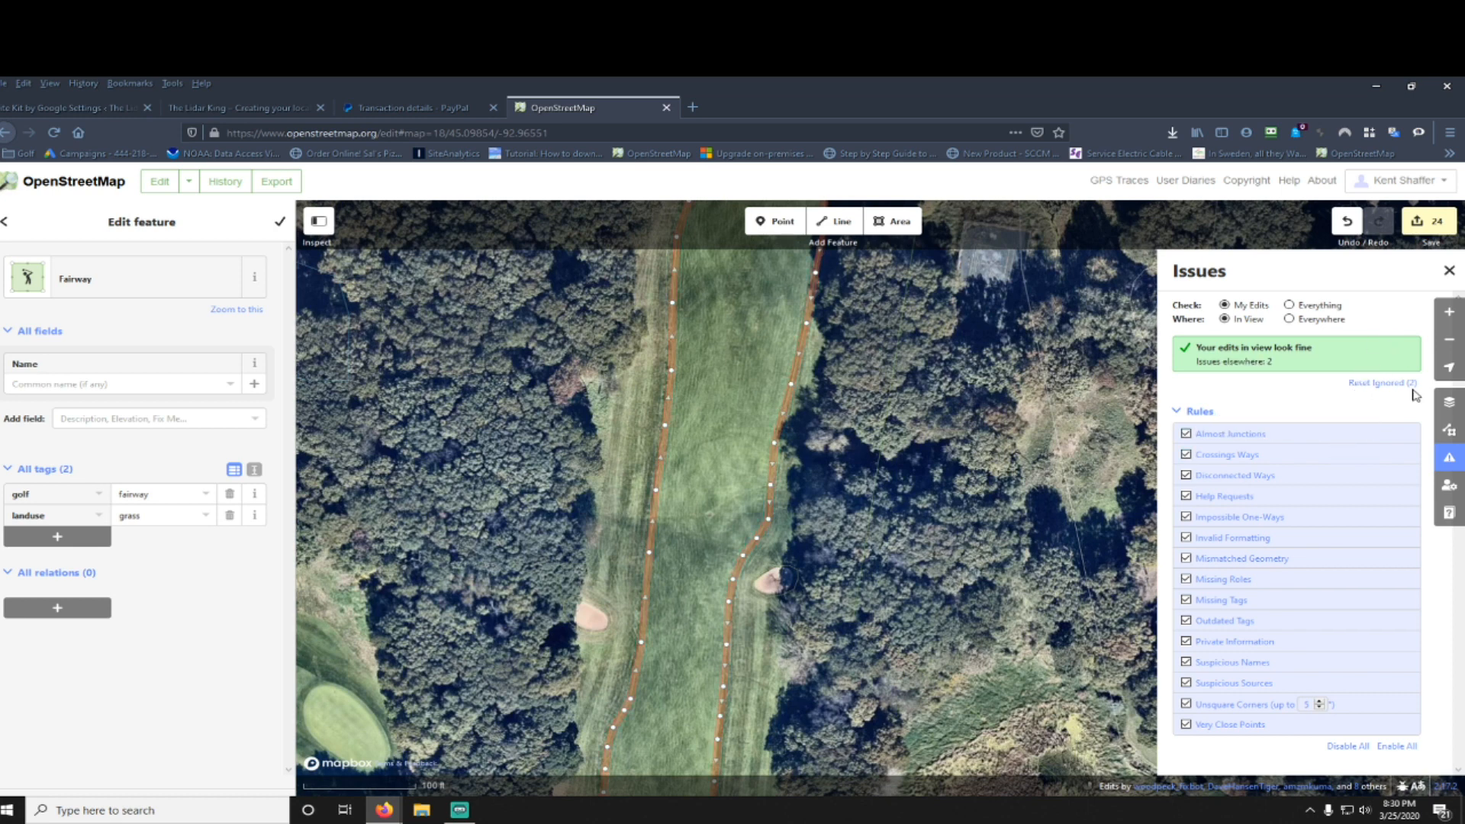
pyautogui.click(1449, 461)
pyautogui.click(1449, 463)
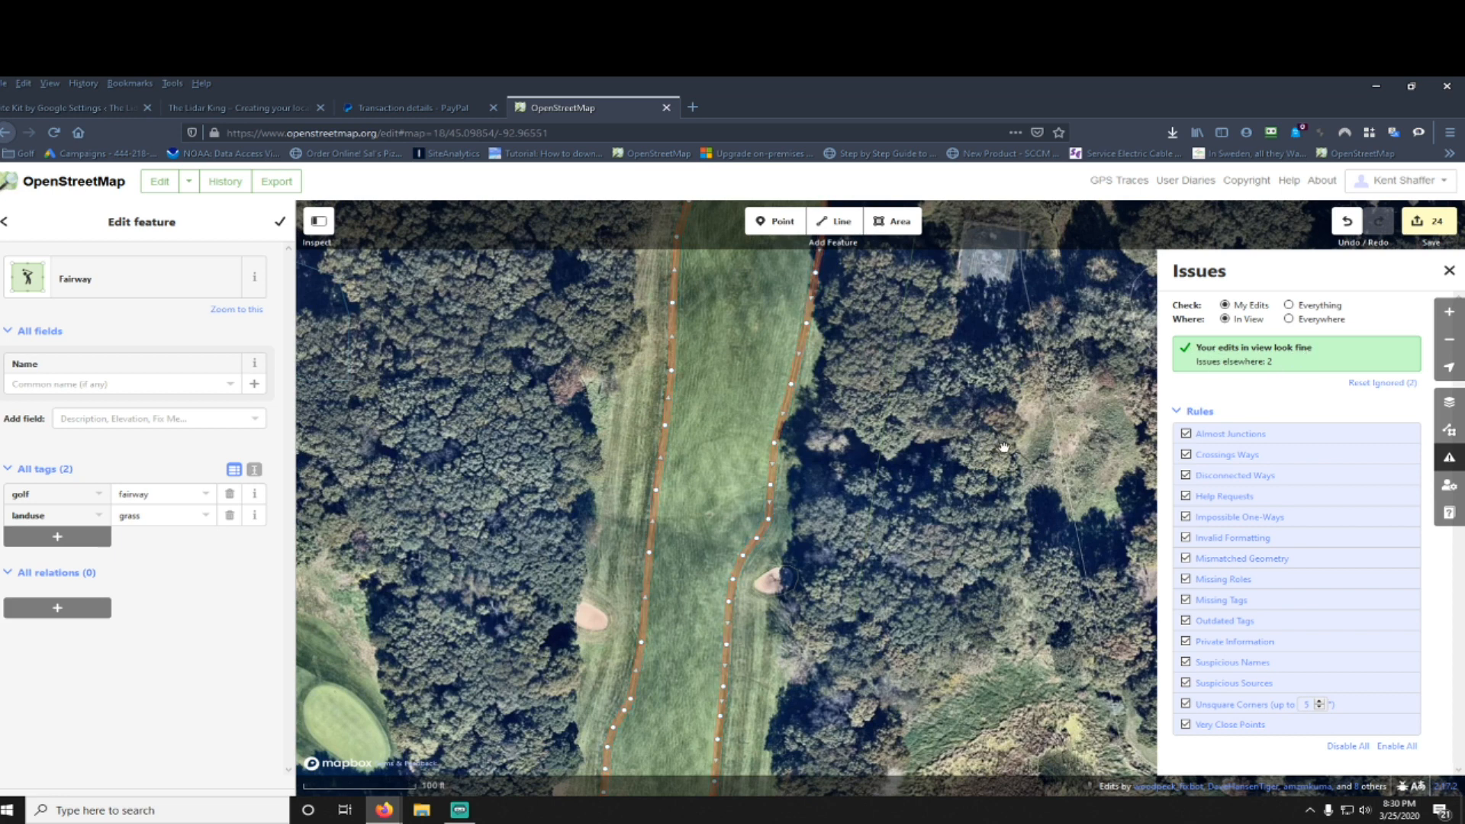
# Step: Open the remaining untagged area from the upload errors and set the pond's feature type to Lateral Water Hazard
pyautogui.click(1437, 228)
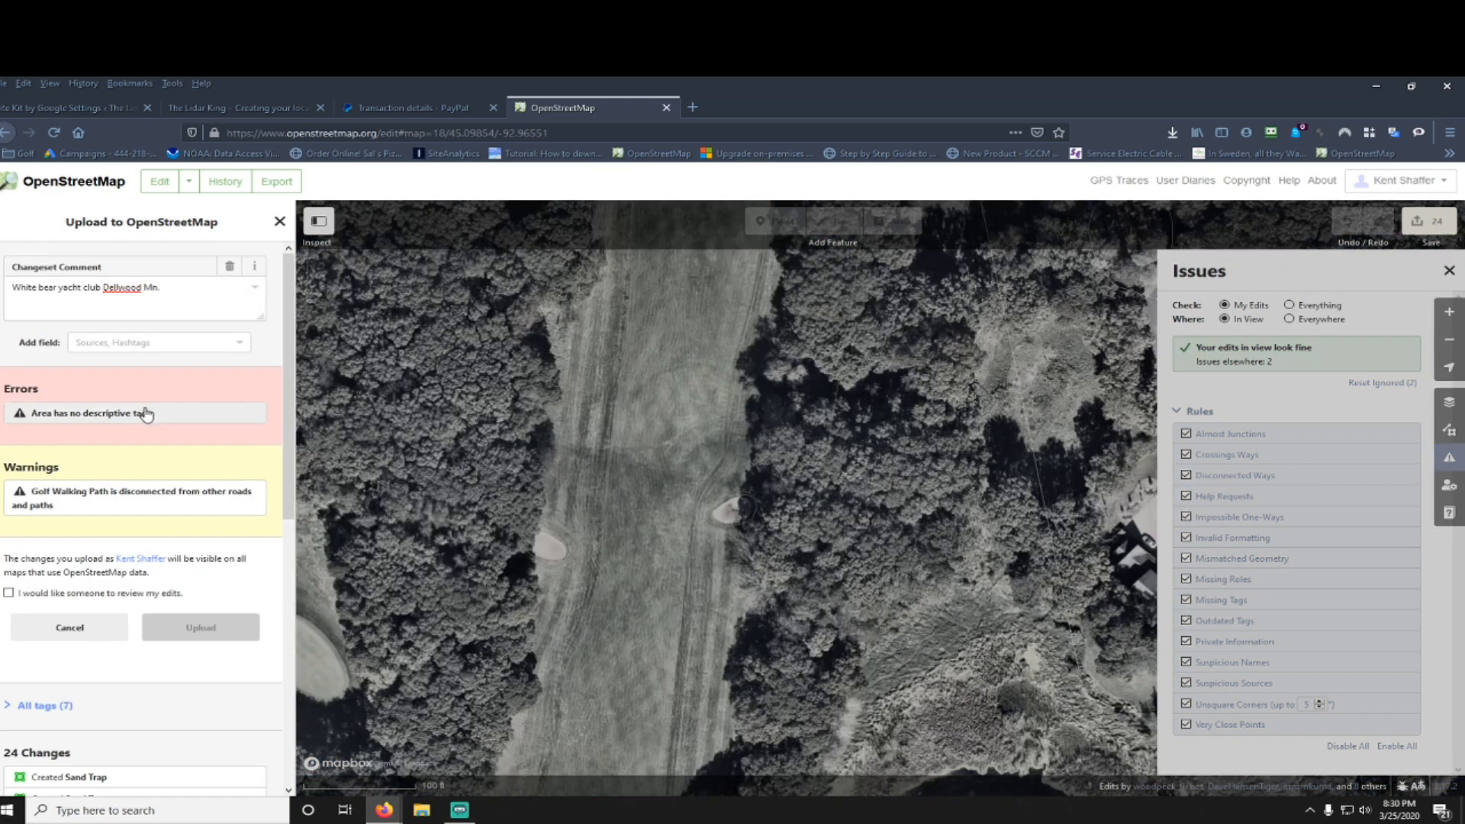
pyautogui.click(140, 412)
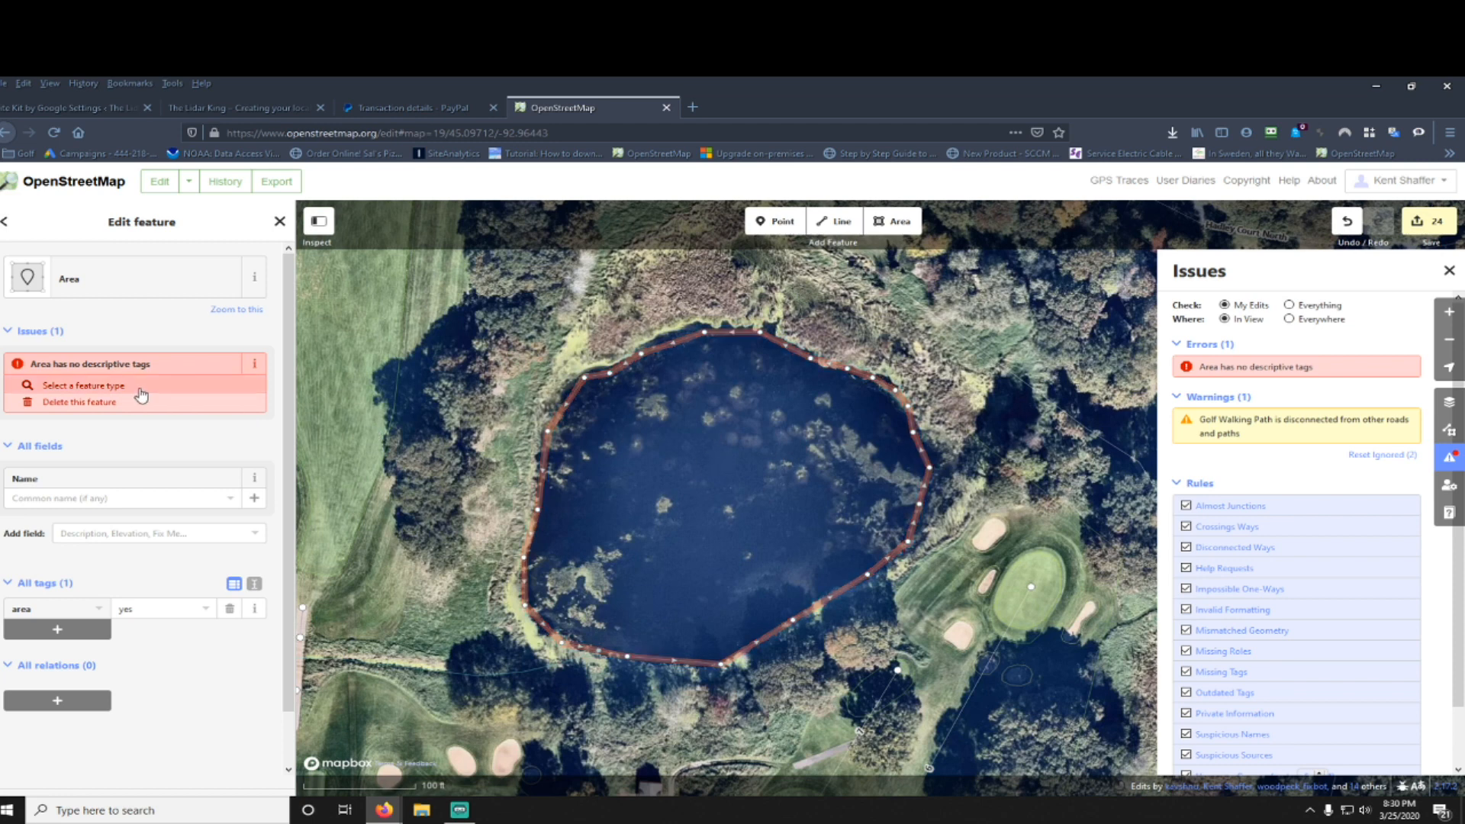
pyautogui.click(92, 287)
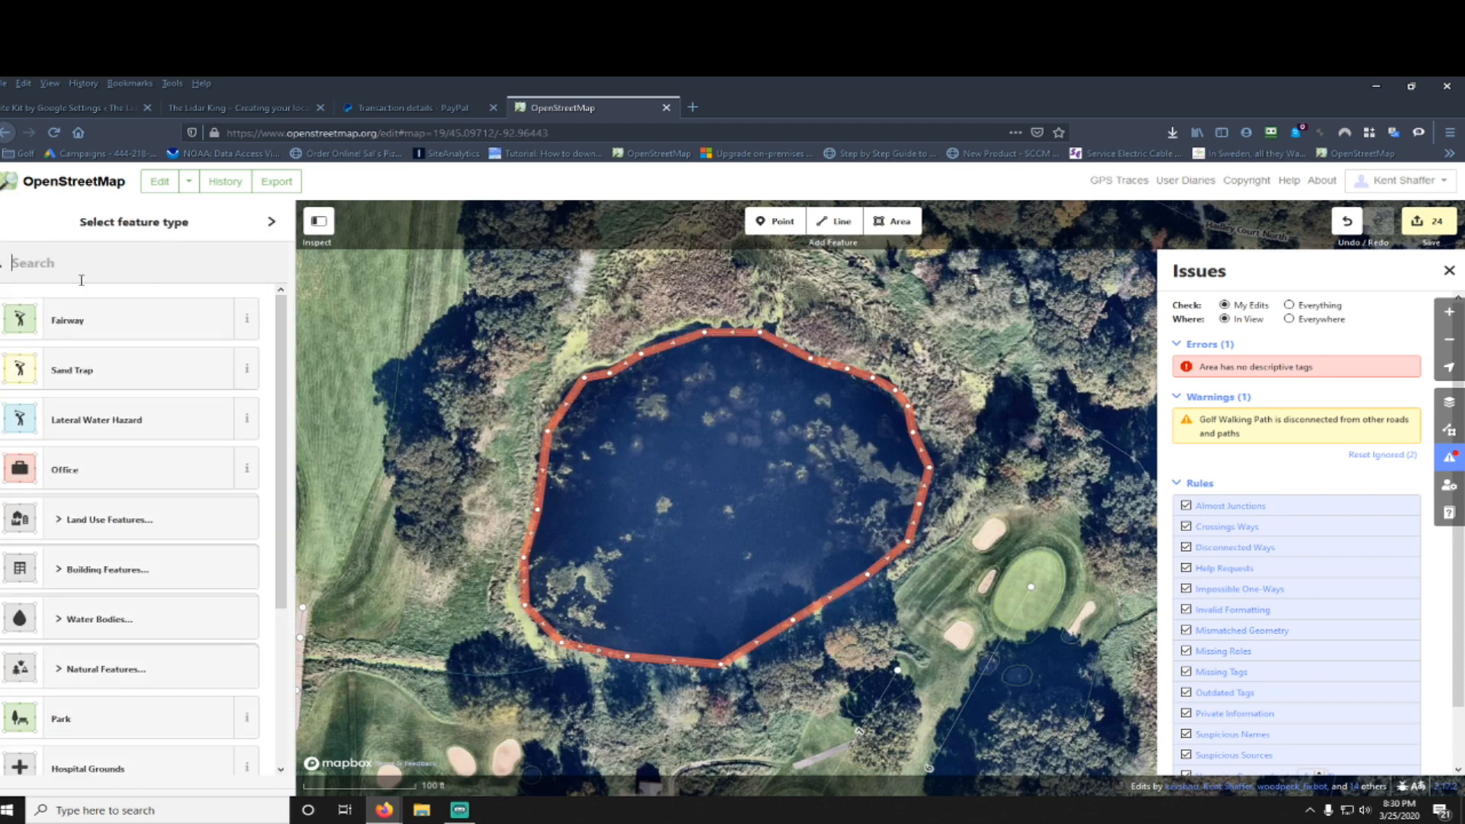
pyautogui.click(89, 419)
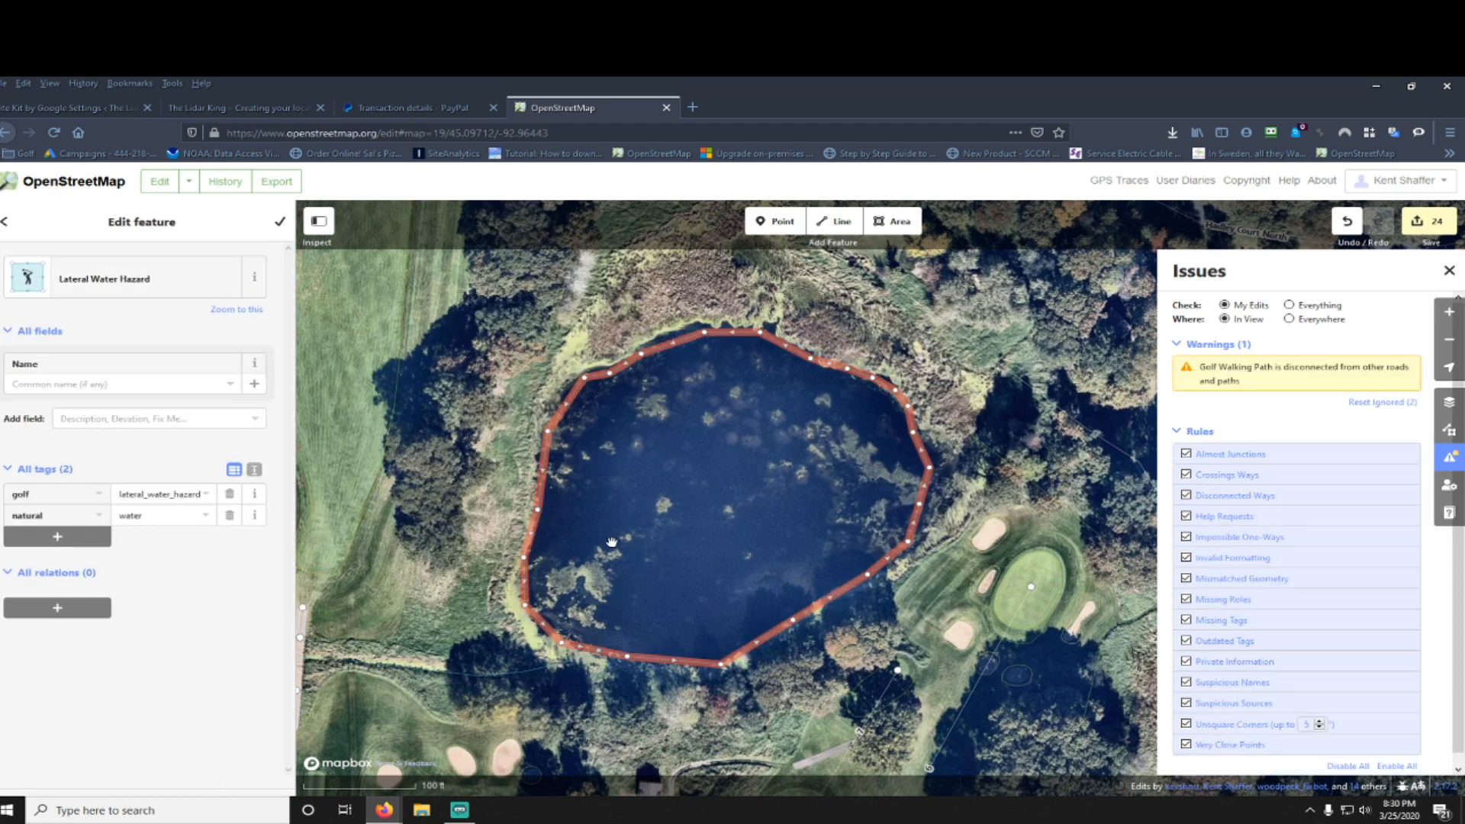
# Step: Select the stream running west from the pond and examine its course across the golf path
pyautogui.click(517, 676)
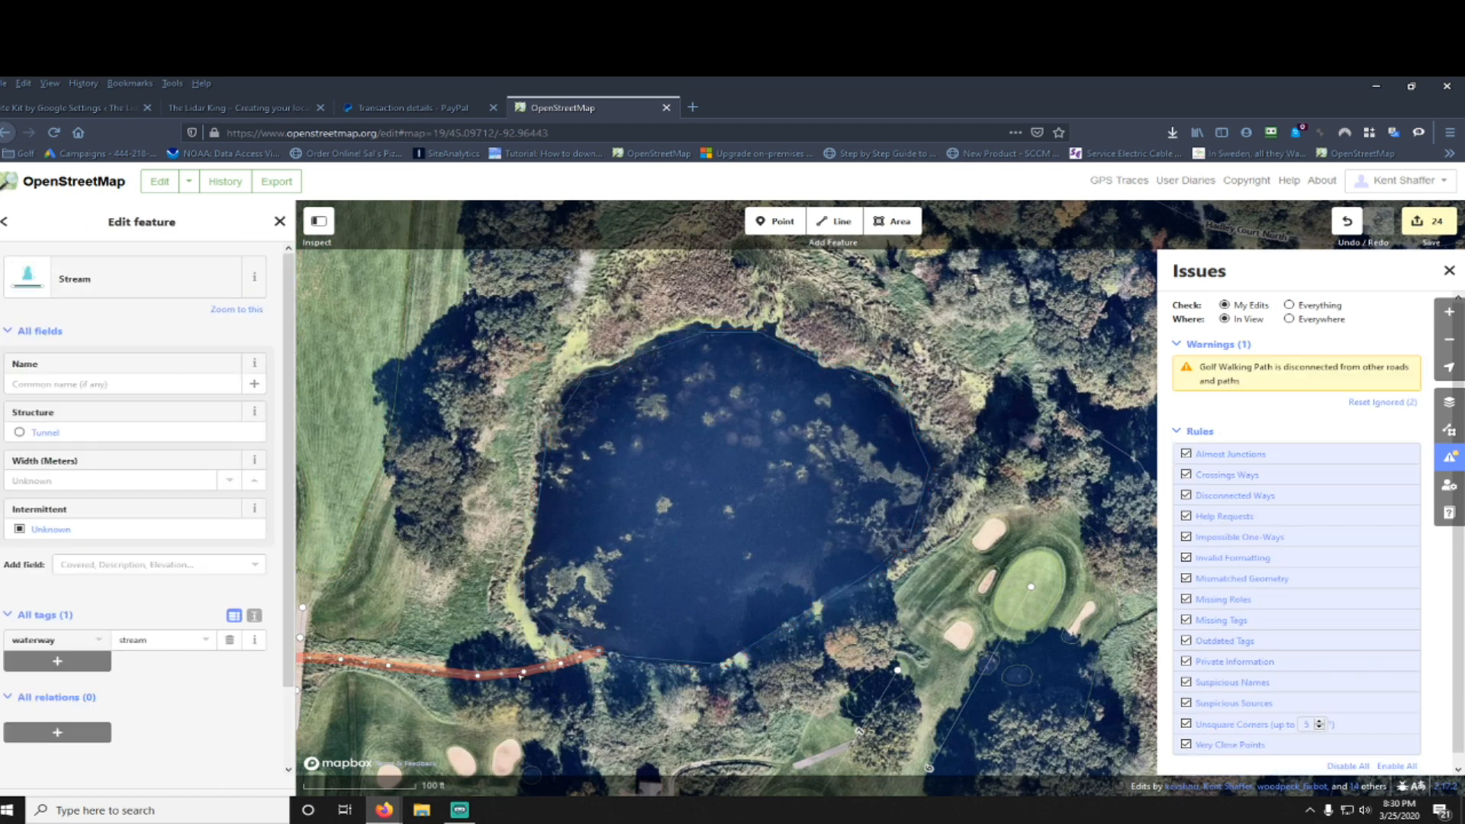
pyautogui.moveTo(725, 553); pyautogui.dragTo(1063, 485)
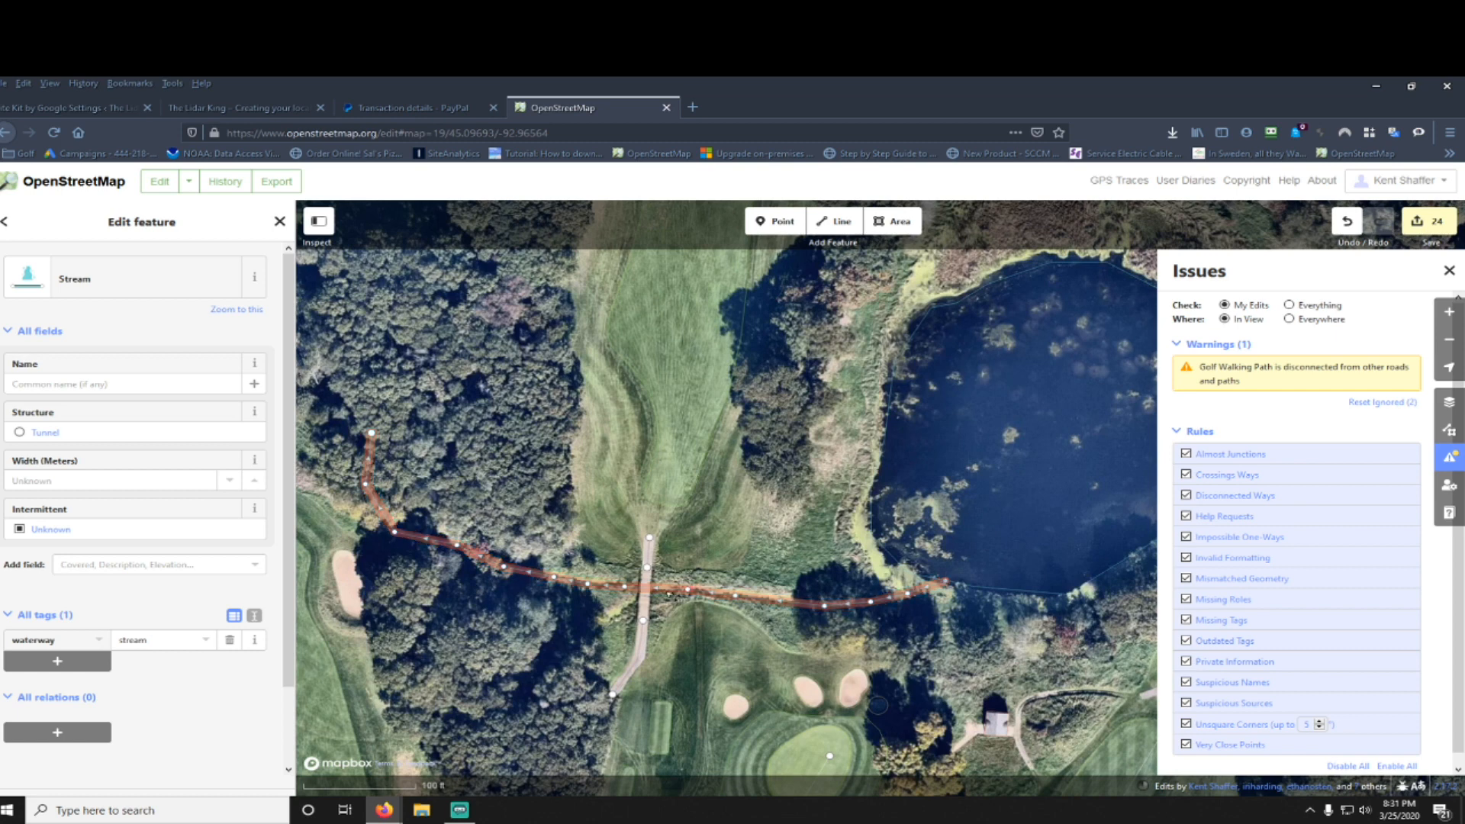
# Step: Upload the pending course edits with the changeset comment "White bear yacht club Dellwood Mn."
pyautogui.click(1429, 223)
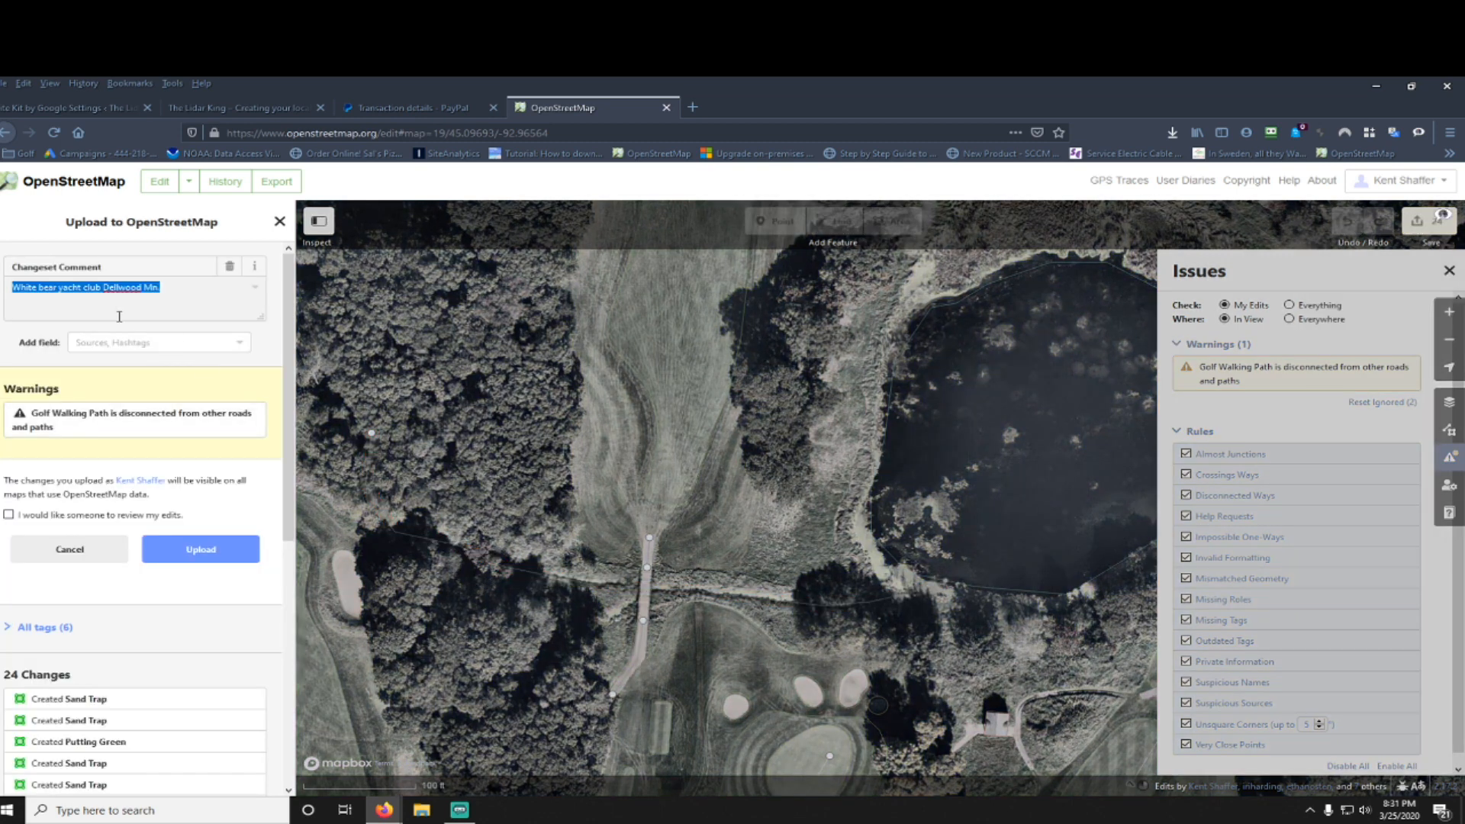
pyautogui.click(192, 289)
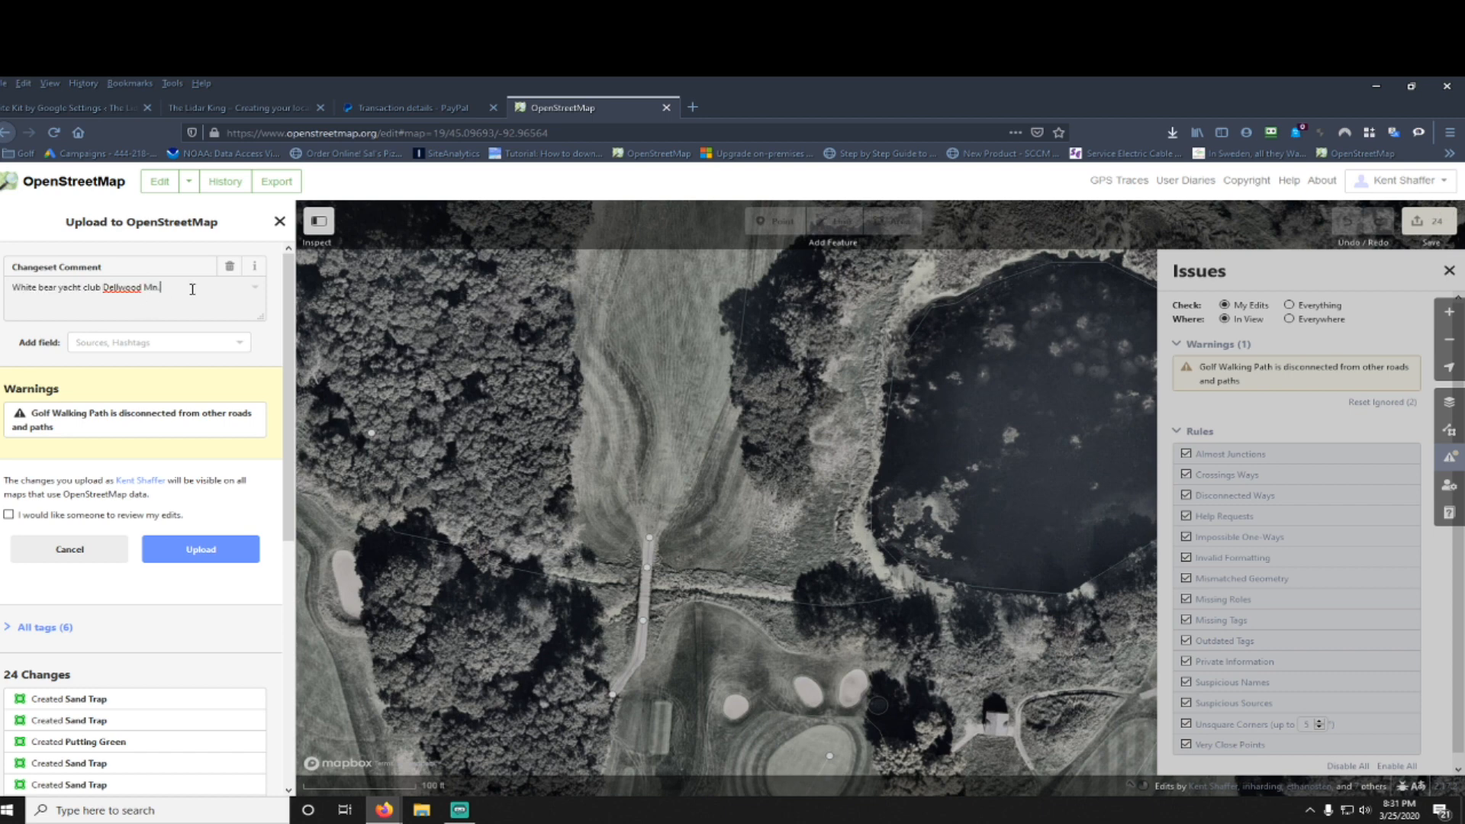
pyautogui.moveTo(186, 290); pyautogui.dragTo(10, 287)
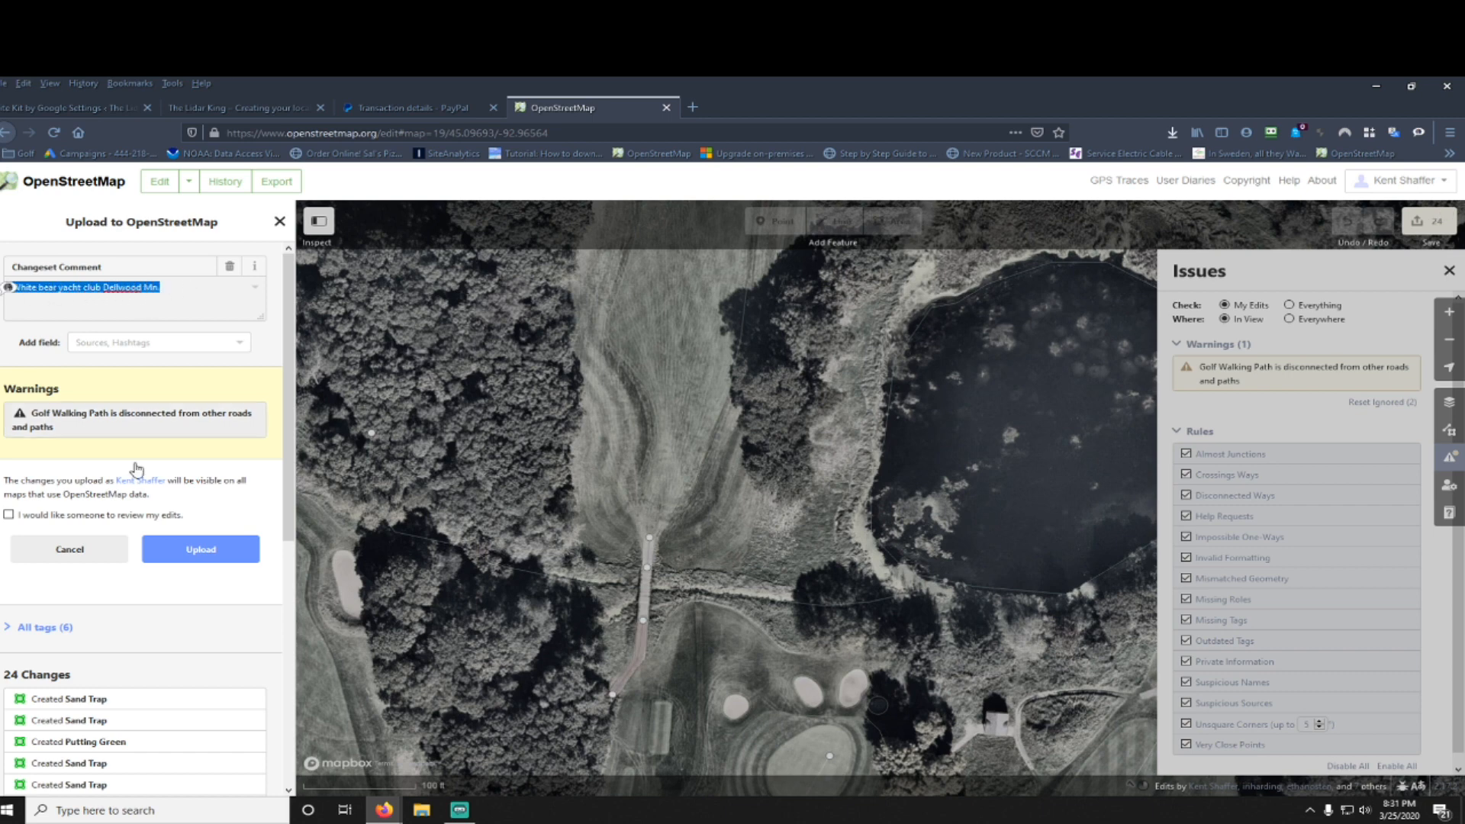
pyautogui.click(196, 555)
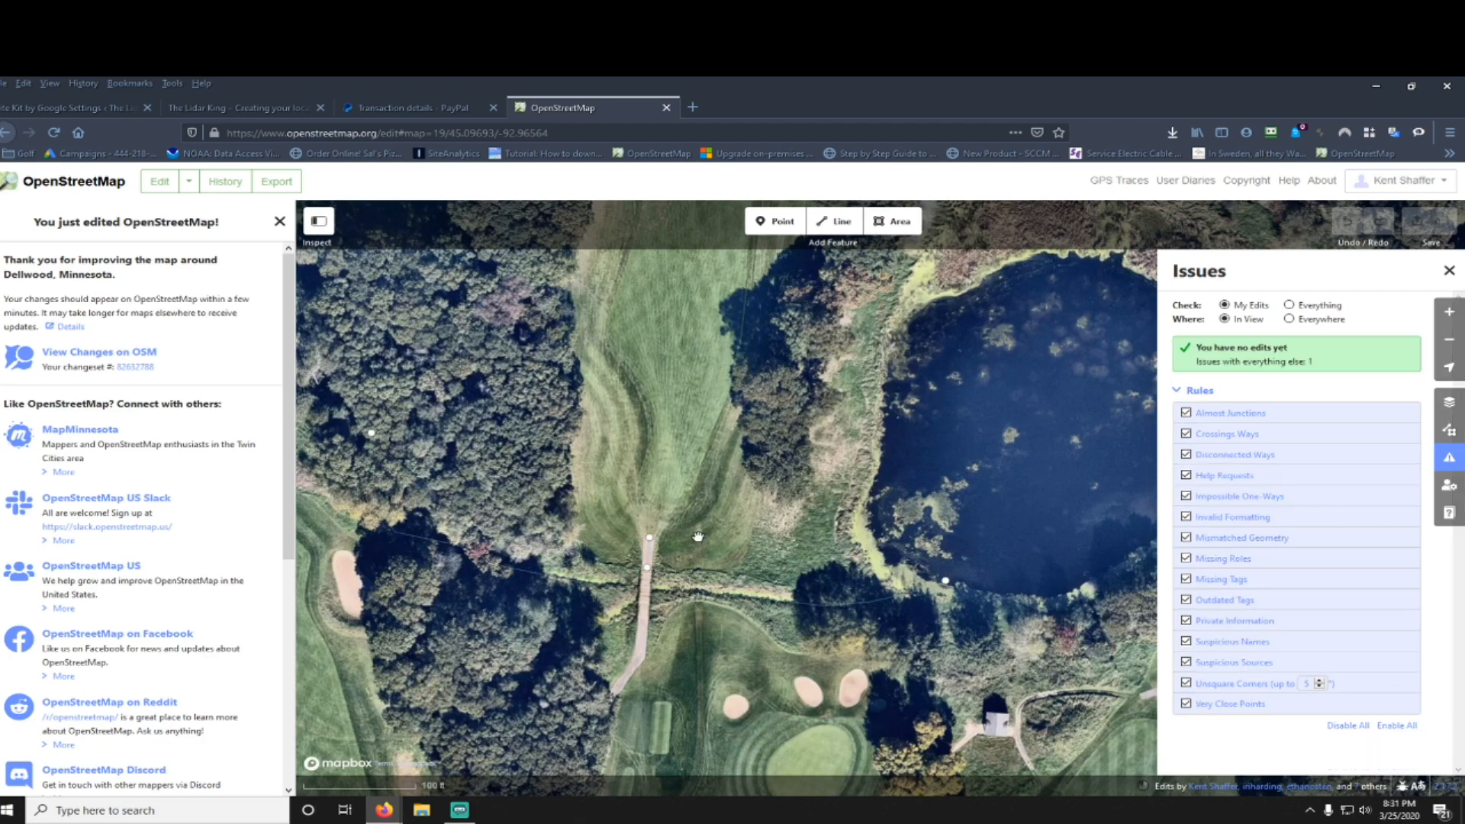
# Step: Change the Dellwood Road line's feature type to Golf Cartpath and upload the edit with the existing changeset comment
pyautogui.scroll(-2, 706, 542)
pyautogui.moveTo(767, 717); pyautogui.dragTo(805, 394)
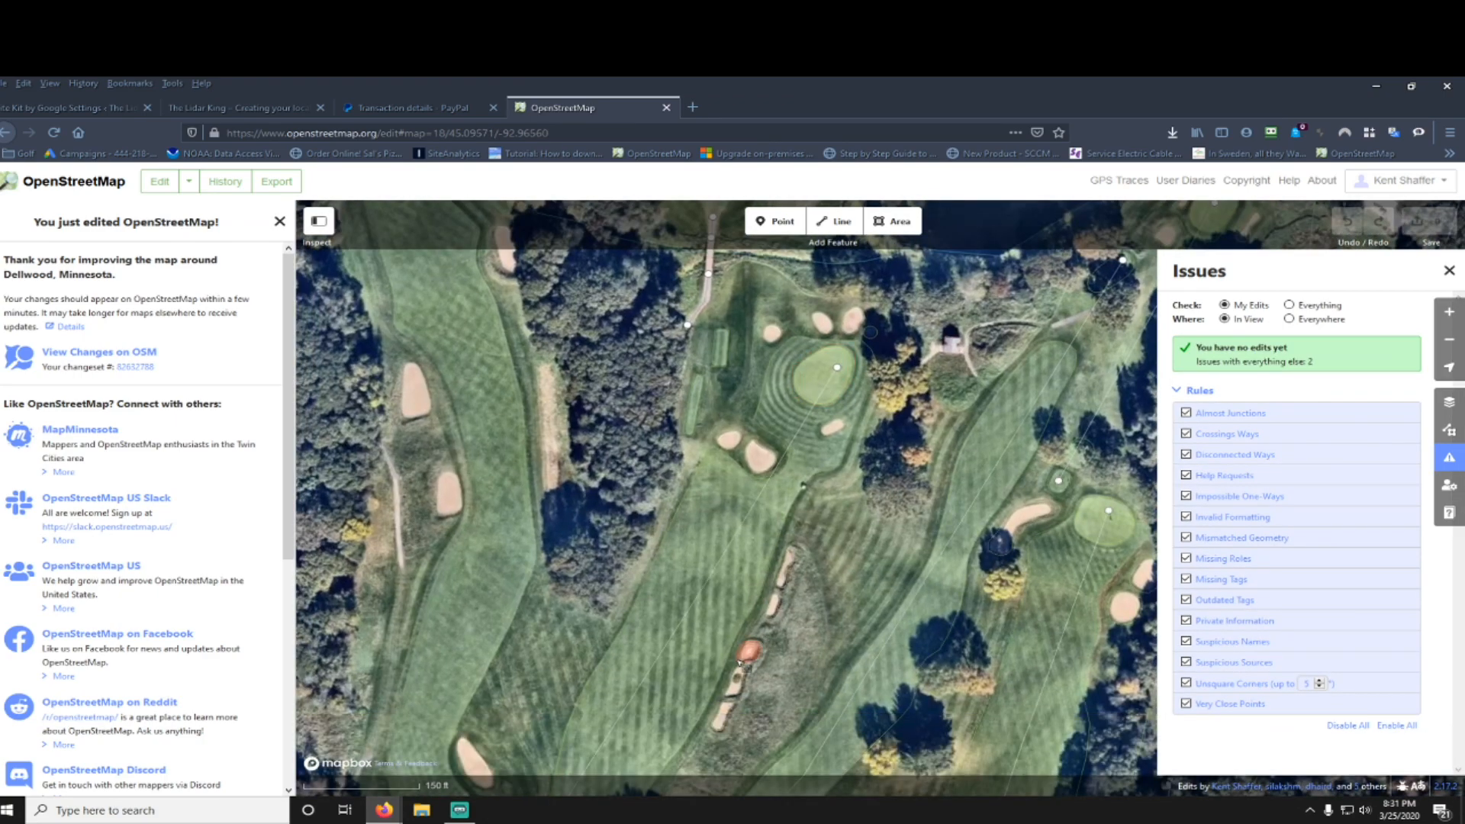
pyautogui.moveTo(717, 649); pyautogui.dragTo(825, 417)
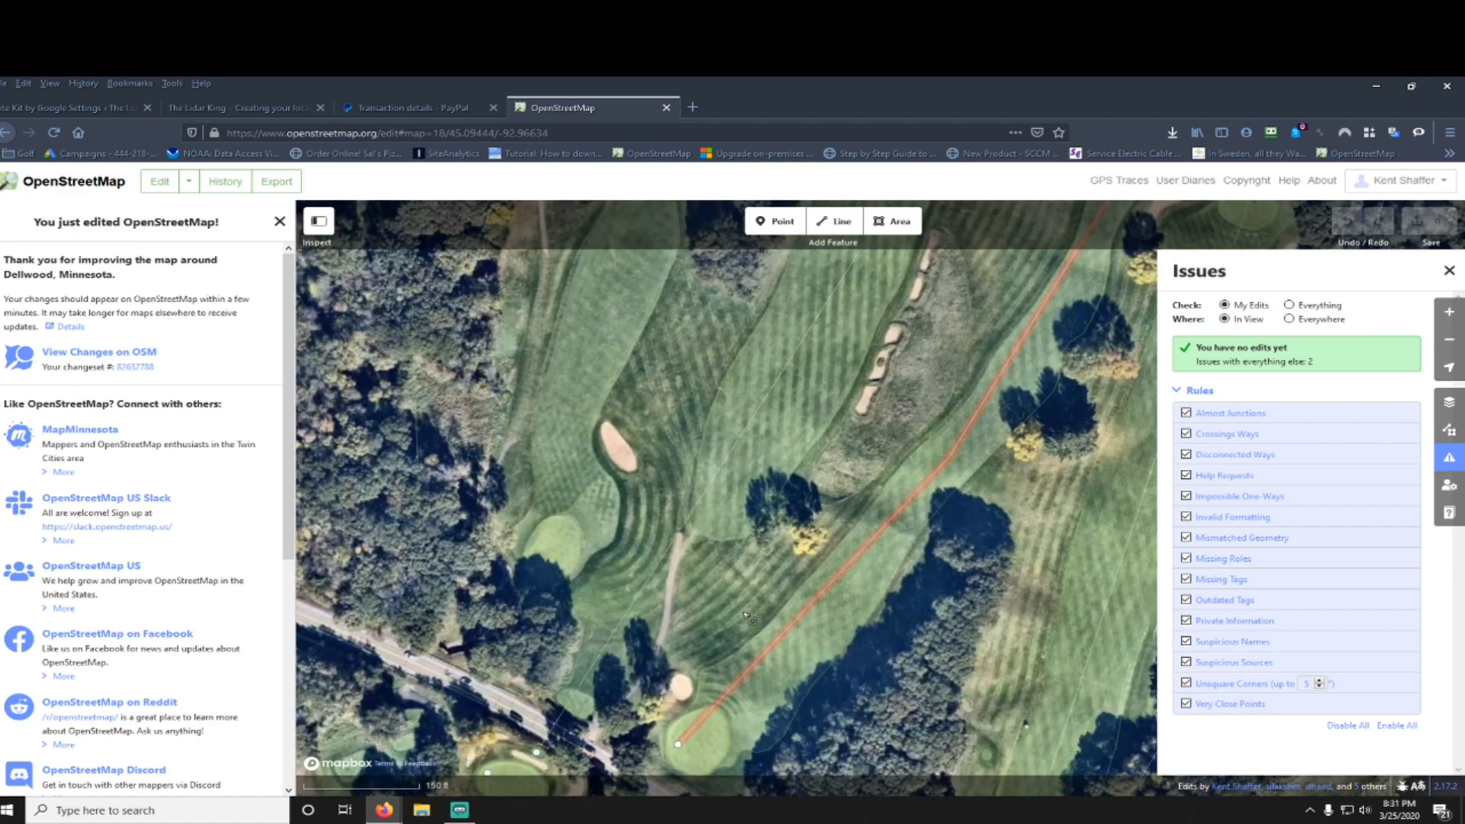
pyautogui.moveTo(747, 616); pyautogui.dragTo(675, 360)
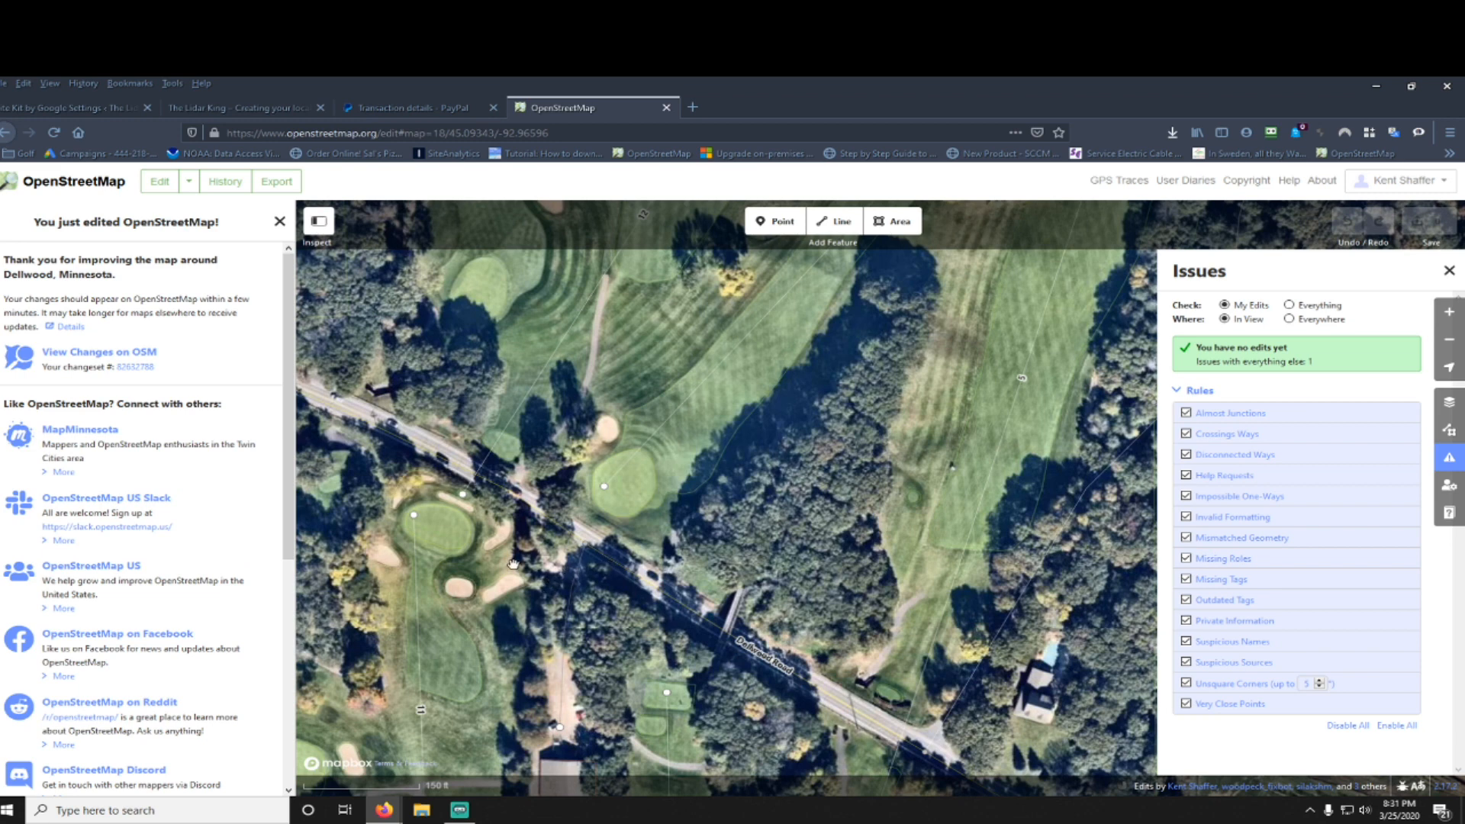
pyautogui.click(658, 591)
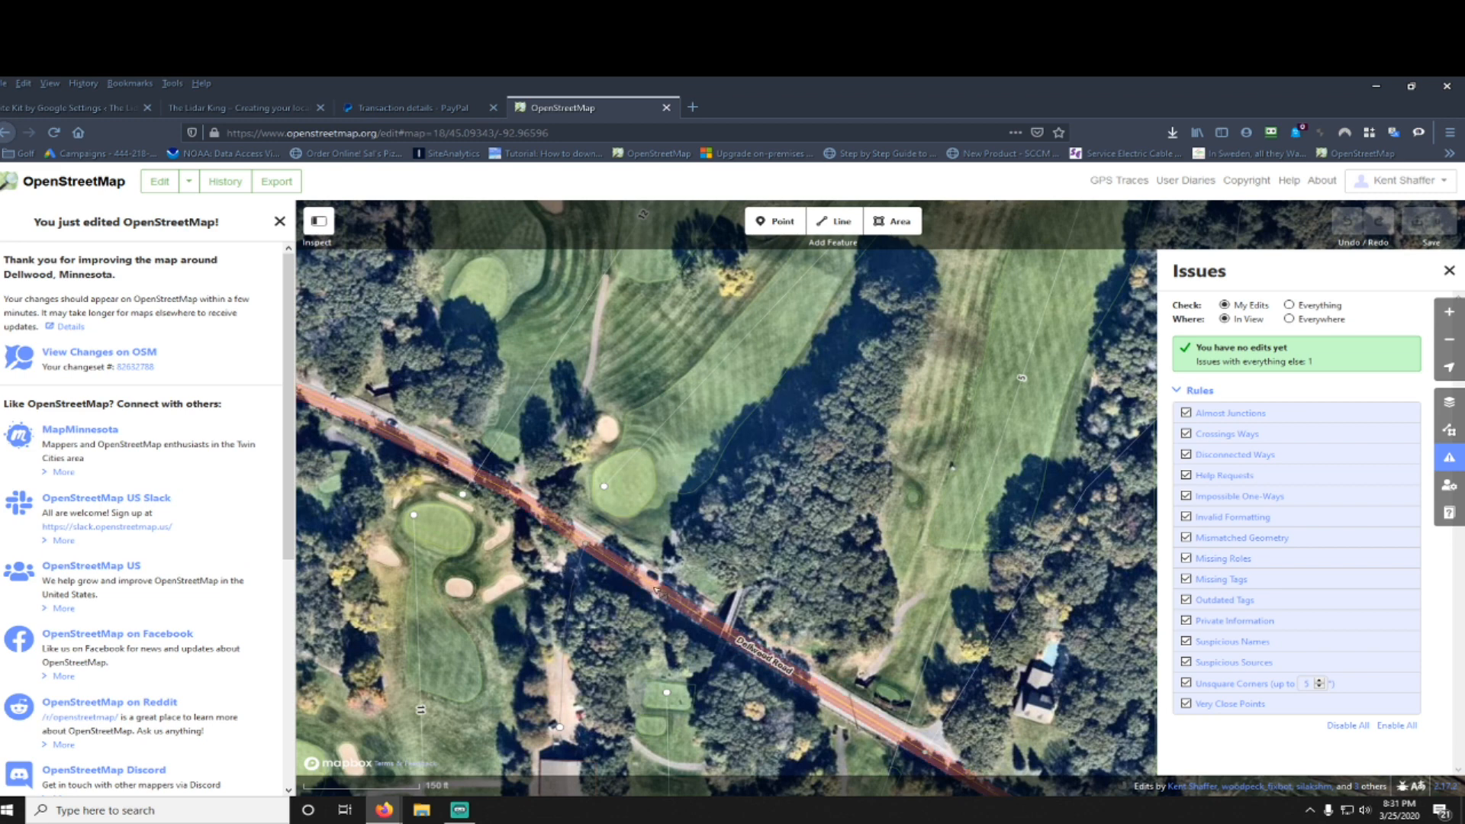
pyautogui.click(658, 591)
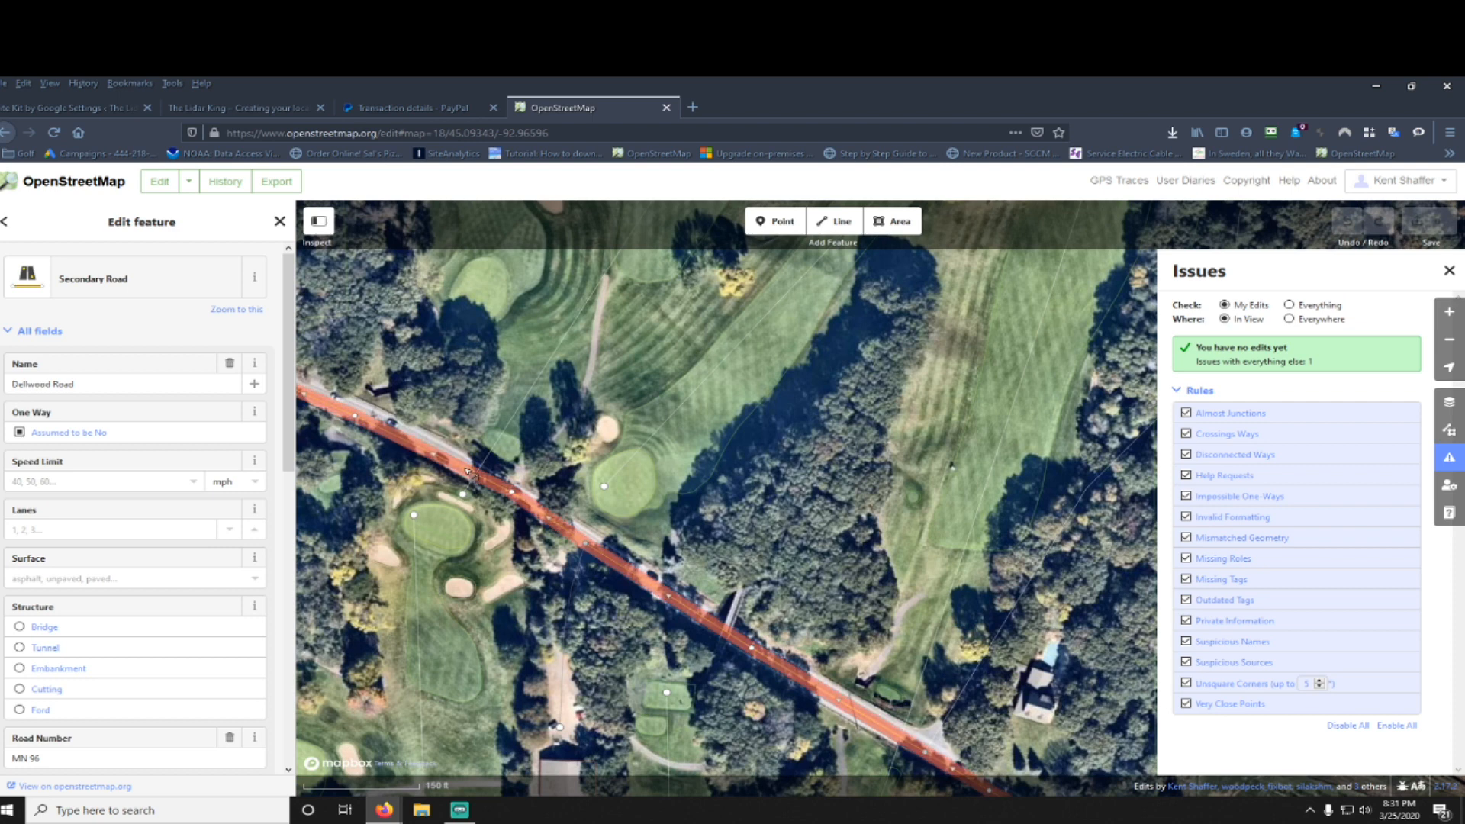
pyautogui.moveTo(590, 563); pyautogui.dragTo(659, 433)
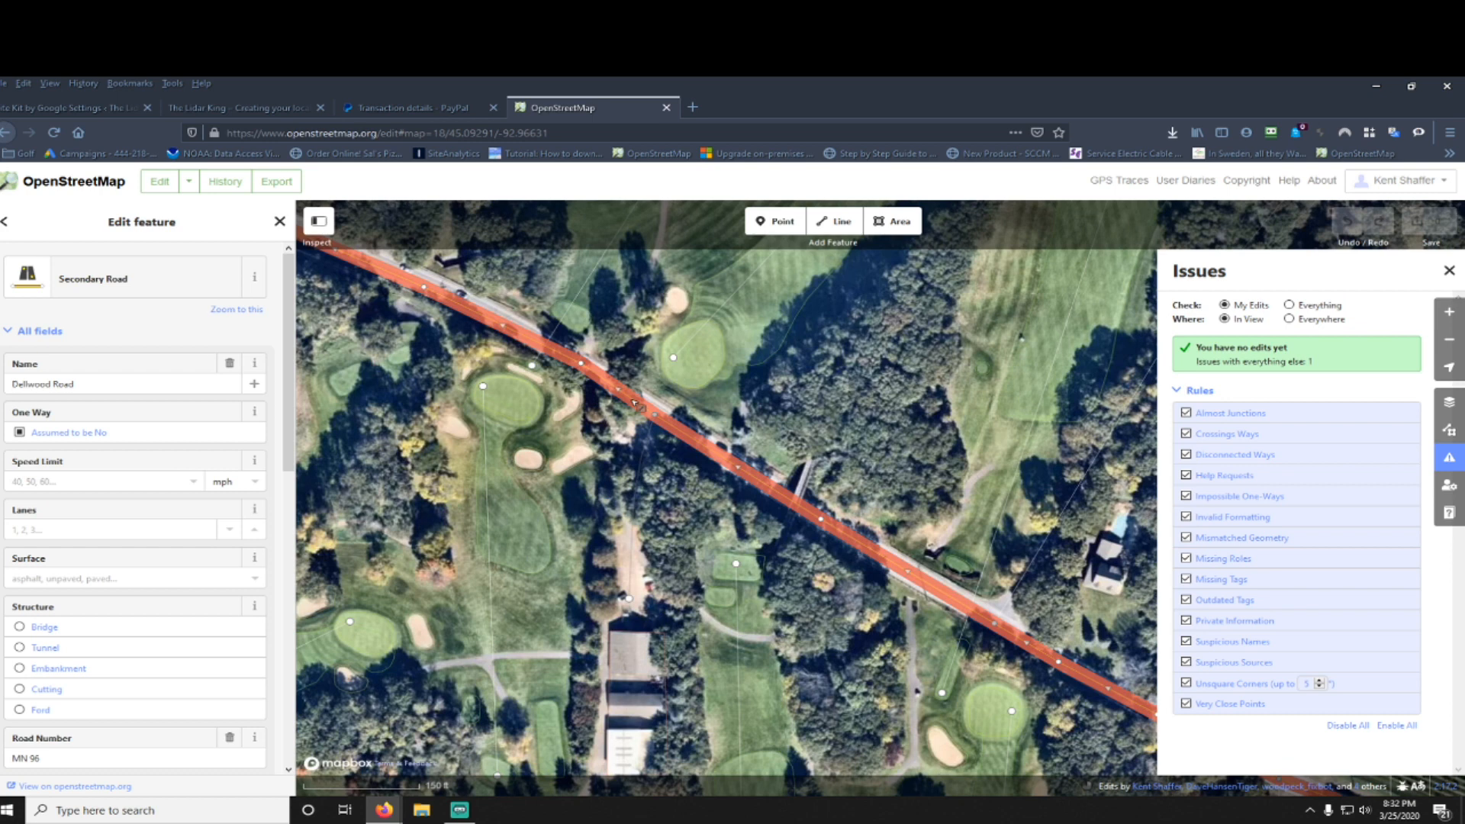
pyautogui.click(66, 279)
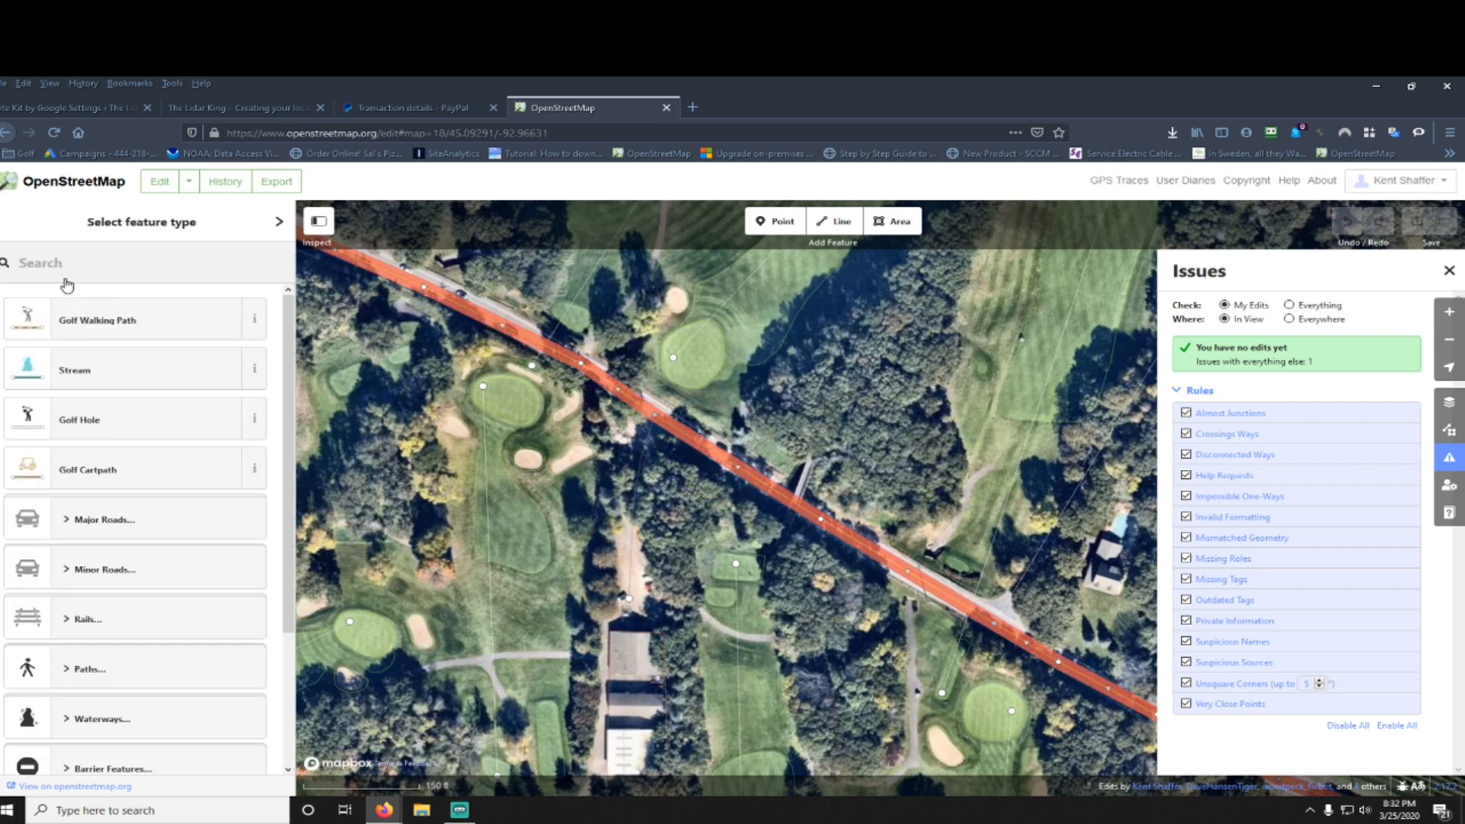
pyautogui.click(104, 478)
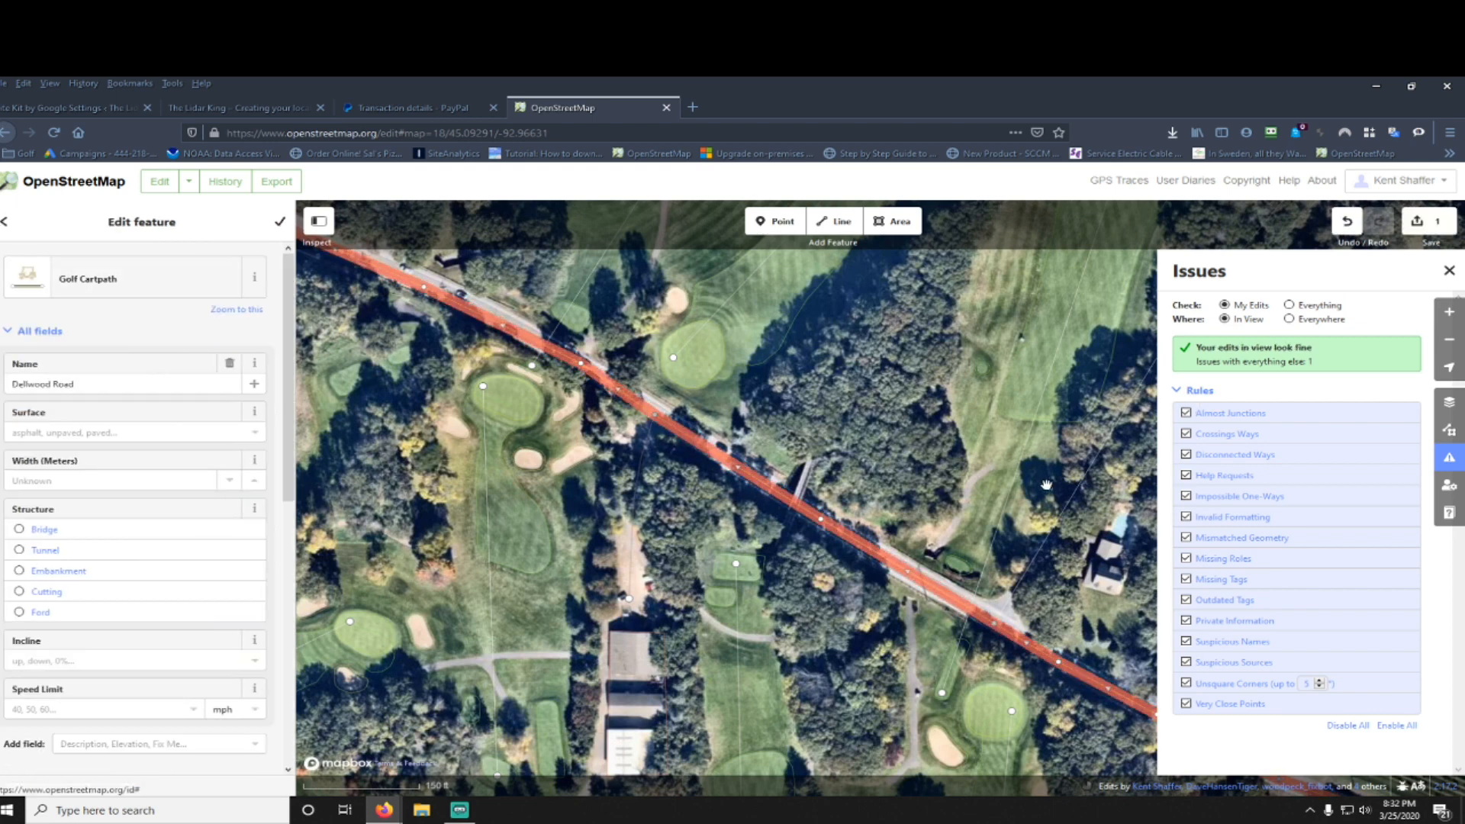
pyautogui.click(1445, 232)
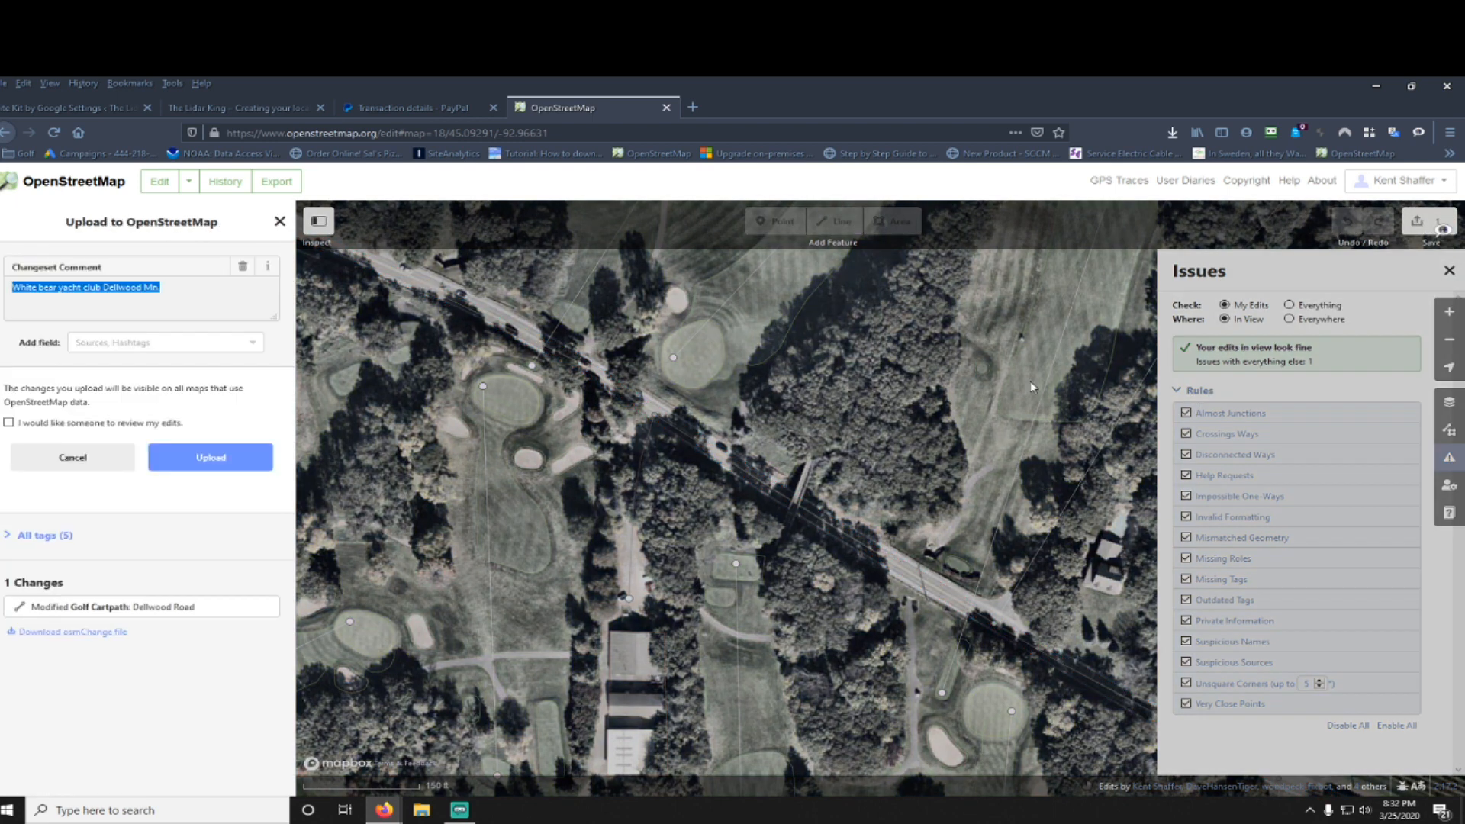
pyautogui.click(229, 463)
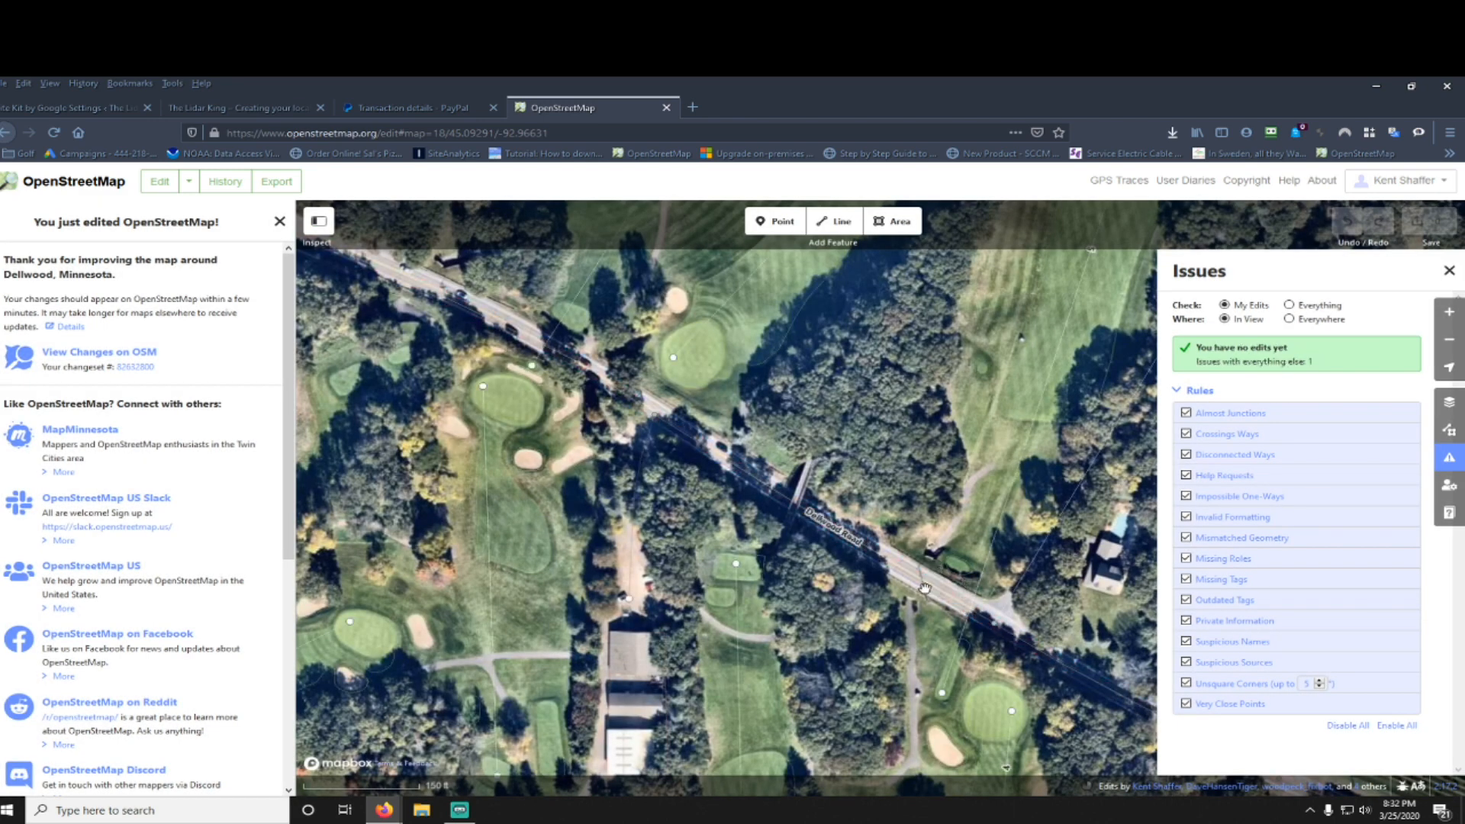
pyautogui.click(809, 513)
pyautogui.press('Escape')
pyautogui.click(913, 571)
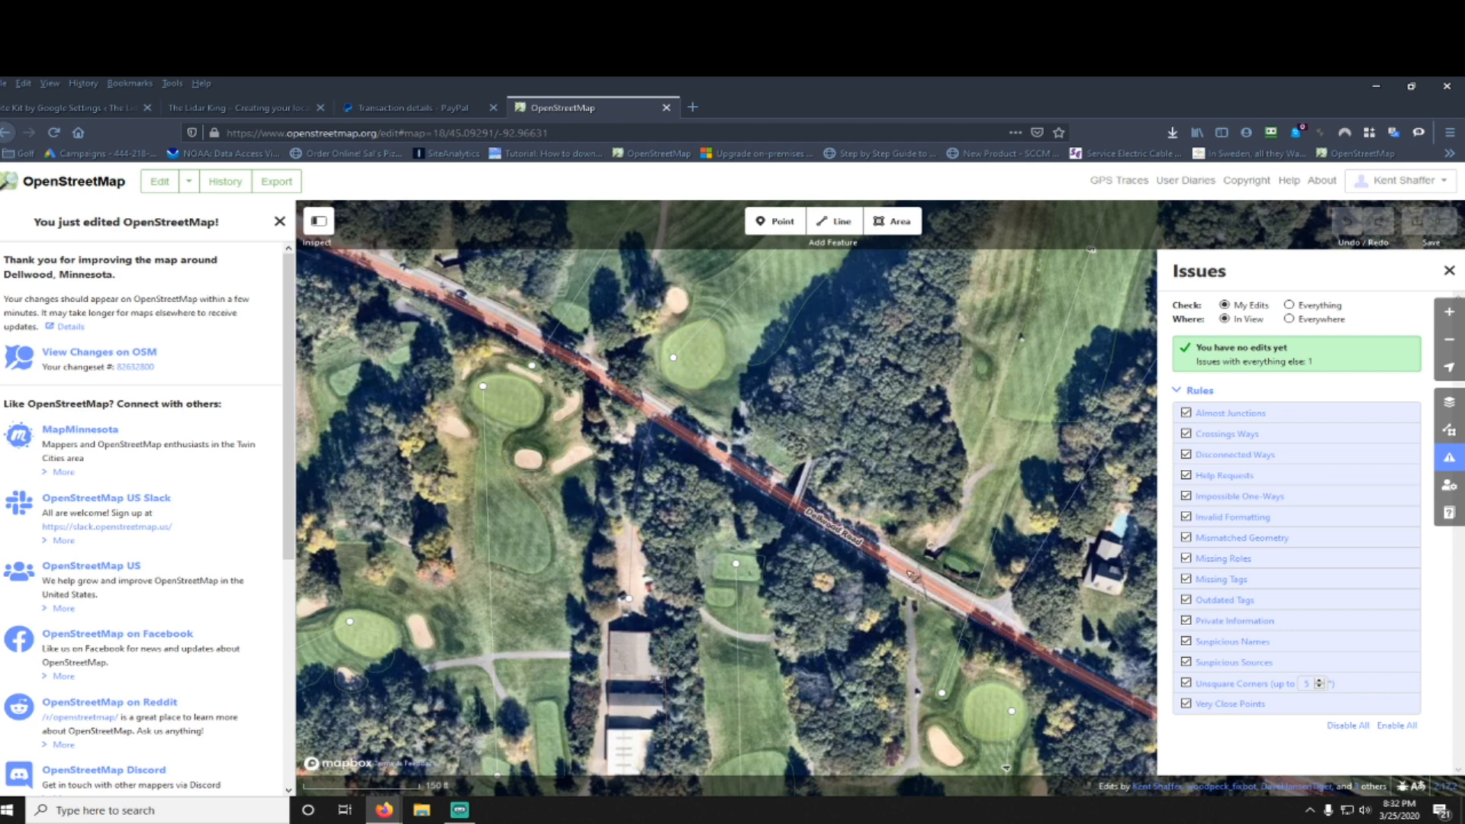
pyautogui.press('Escape')
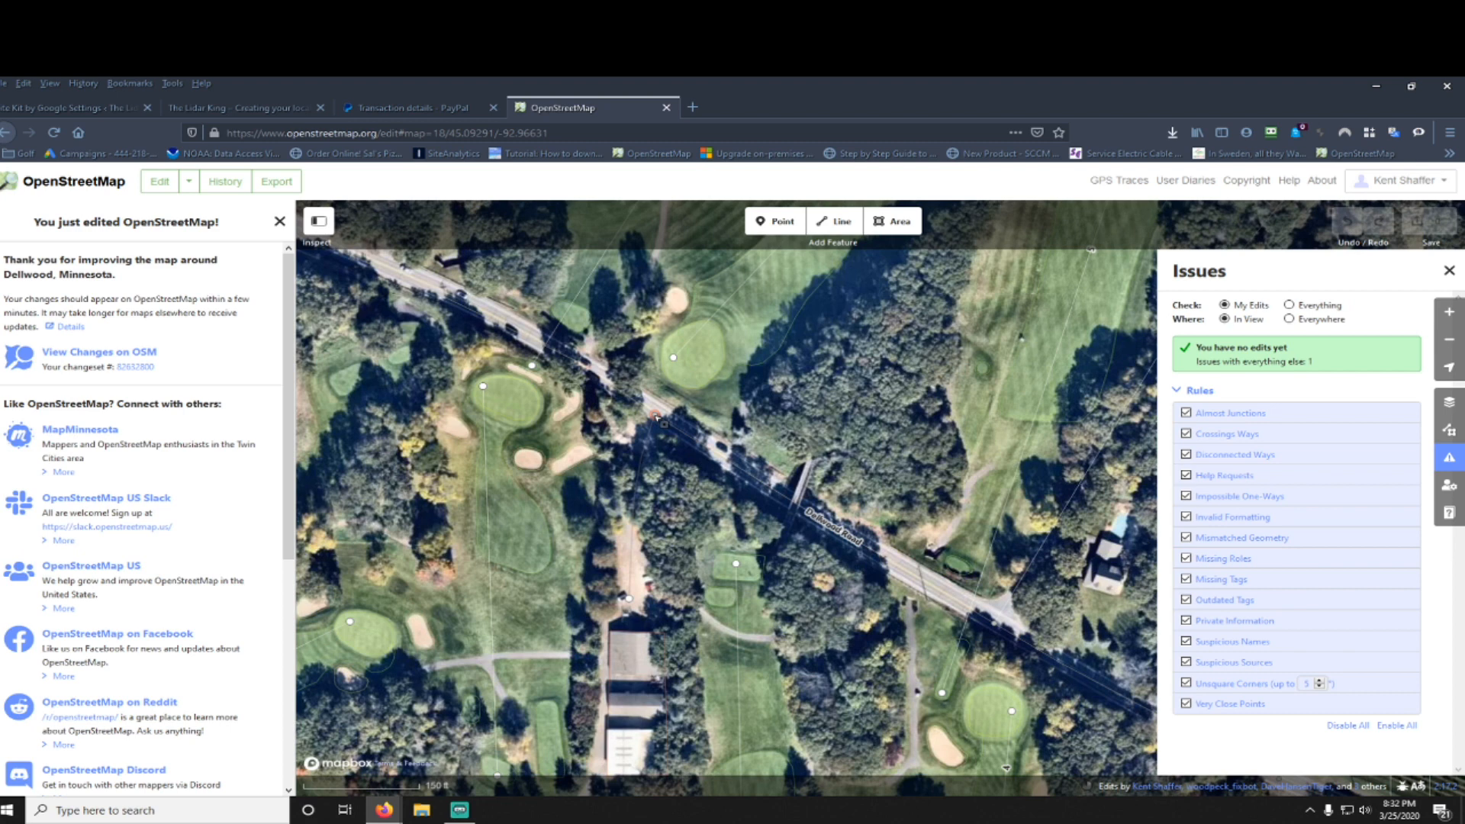
pyautogui.click(655, 424)
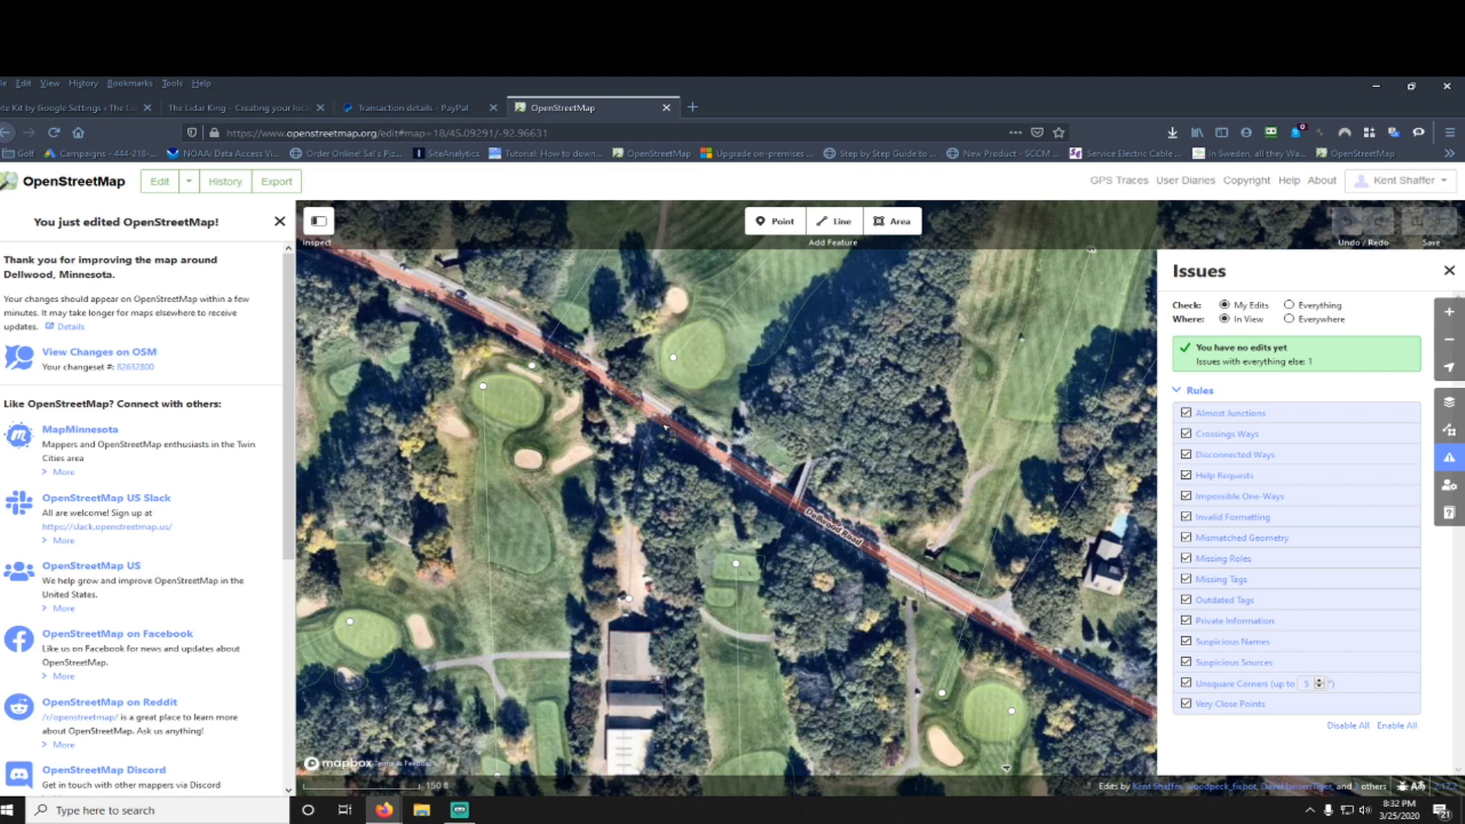
pyautogui.click(693, 432)
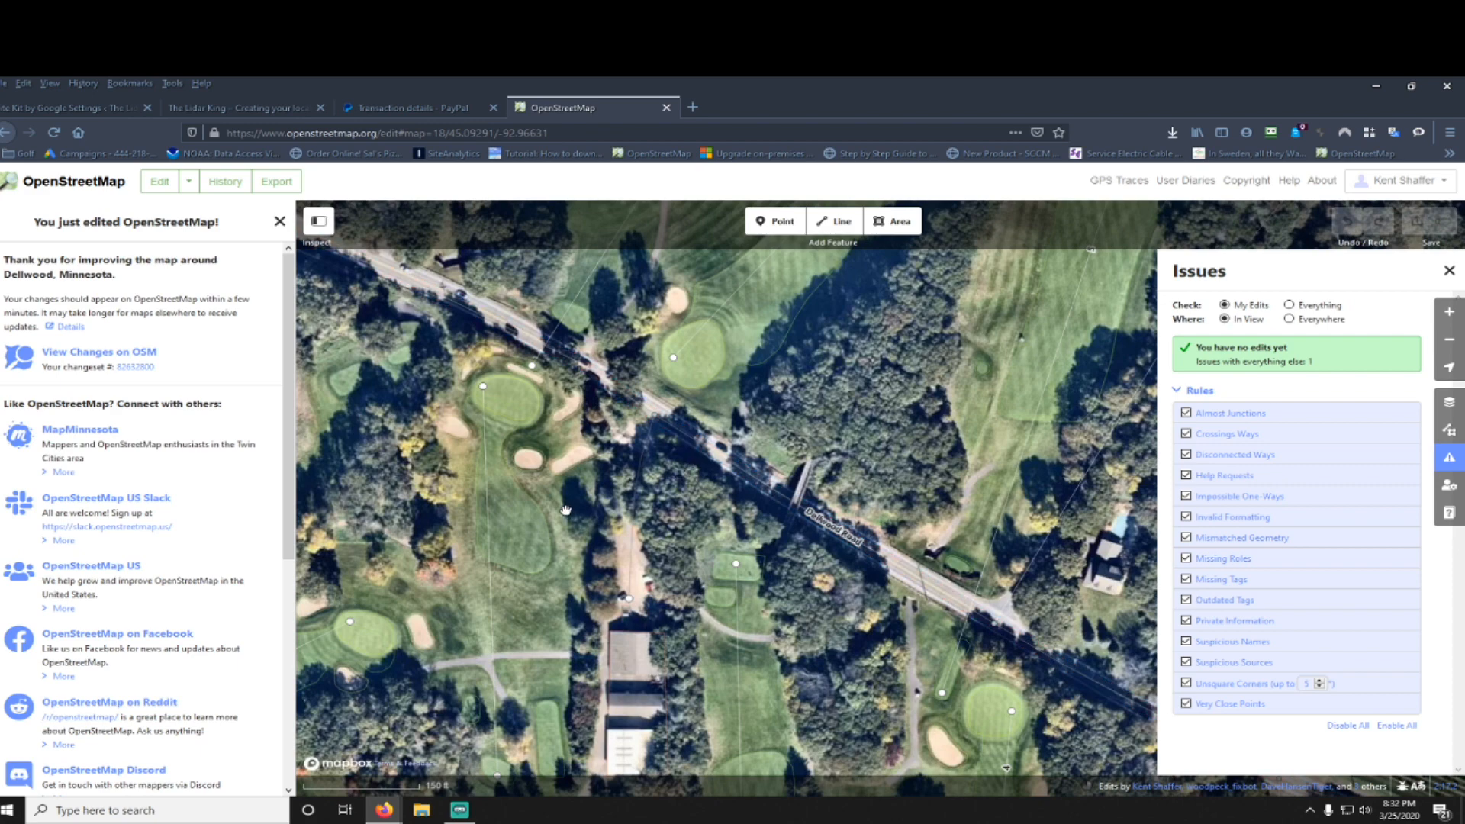
# Step: Draw a path from Dellwood Road south to the lot by the long buildings and set its feature type to Golf Cartpath
pyautogui.moveTo(632, 686); pyautogui.dragTo(580, 479)
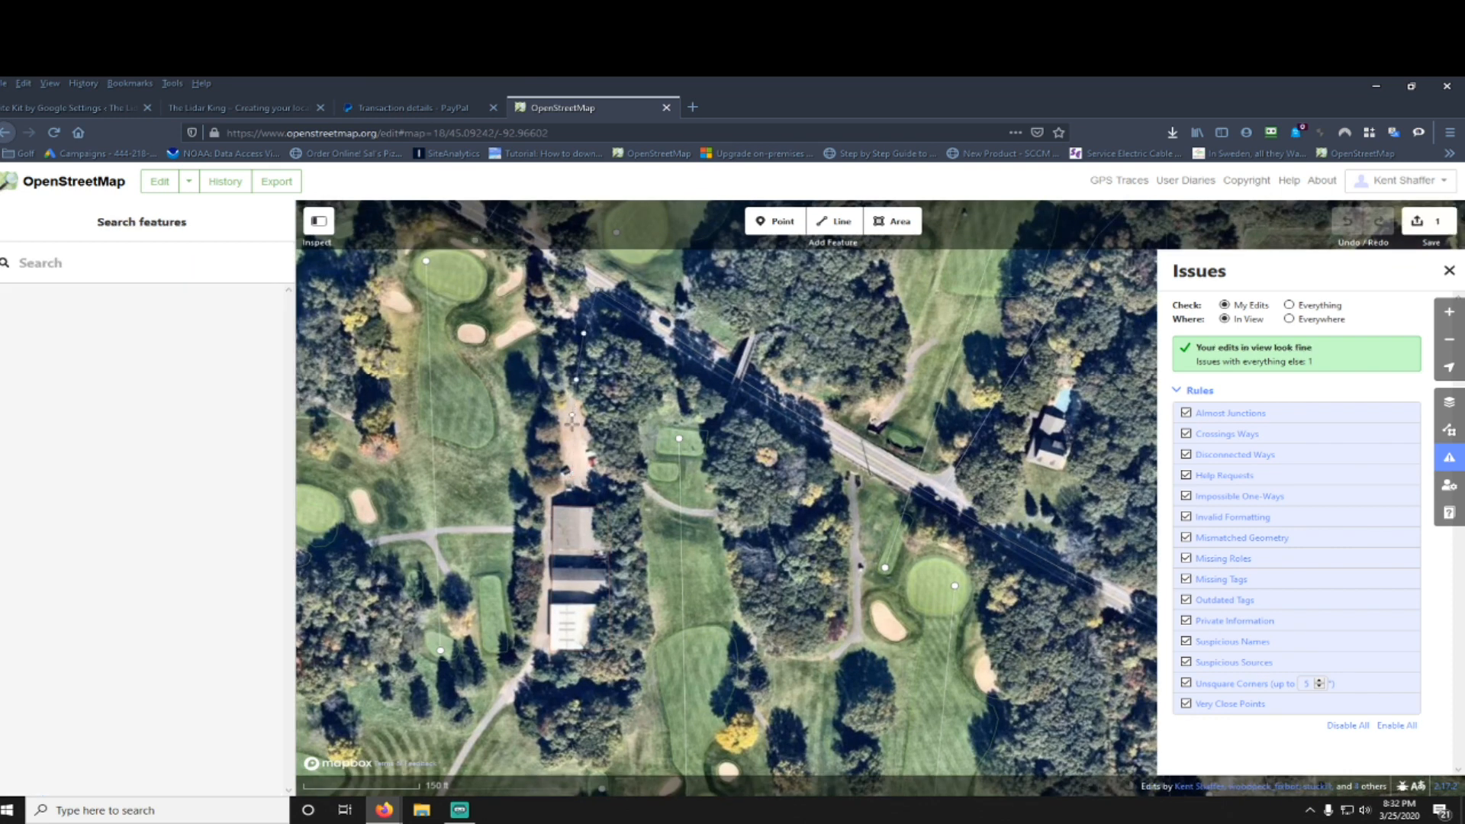
pyautogui.click(575, 460)
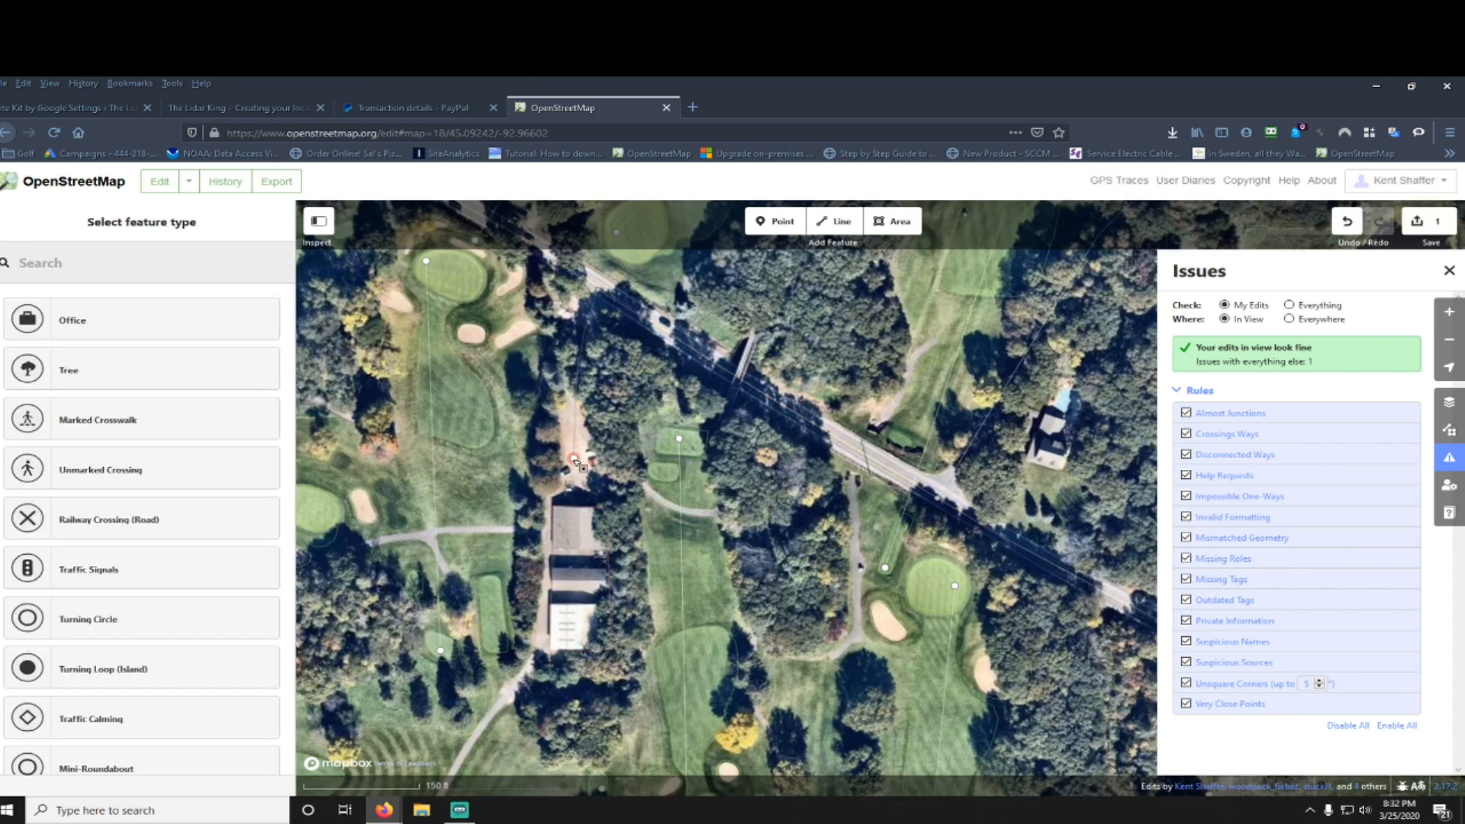
pyautogui.press('Escape')
pyautogui.click(583, 431)
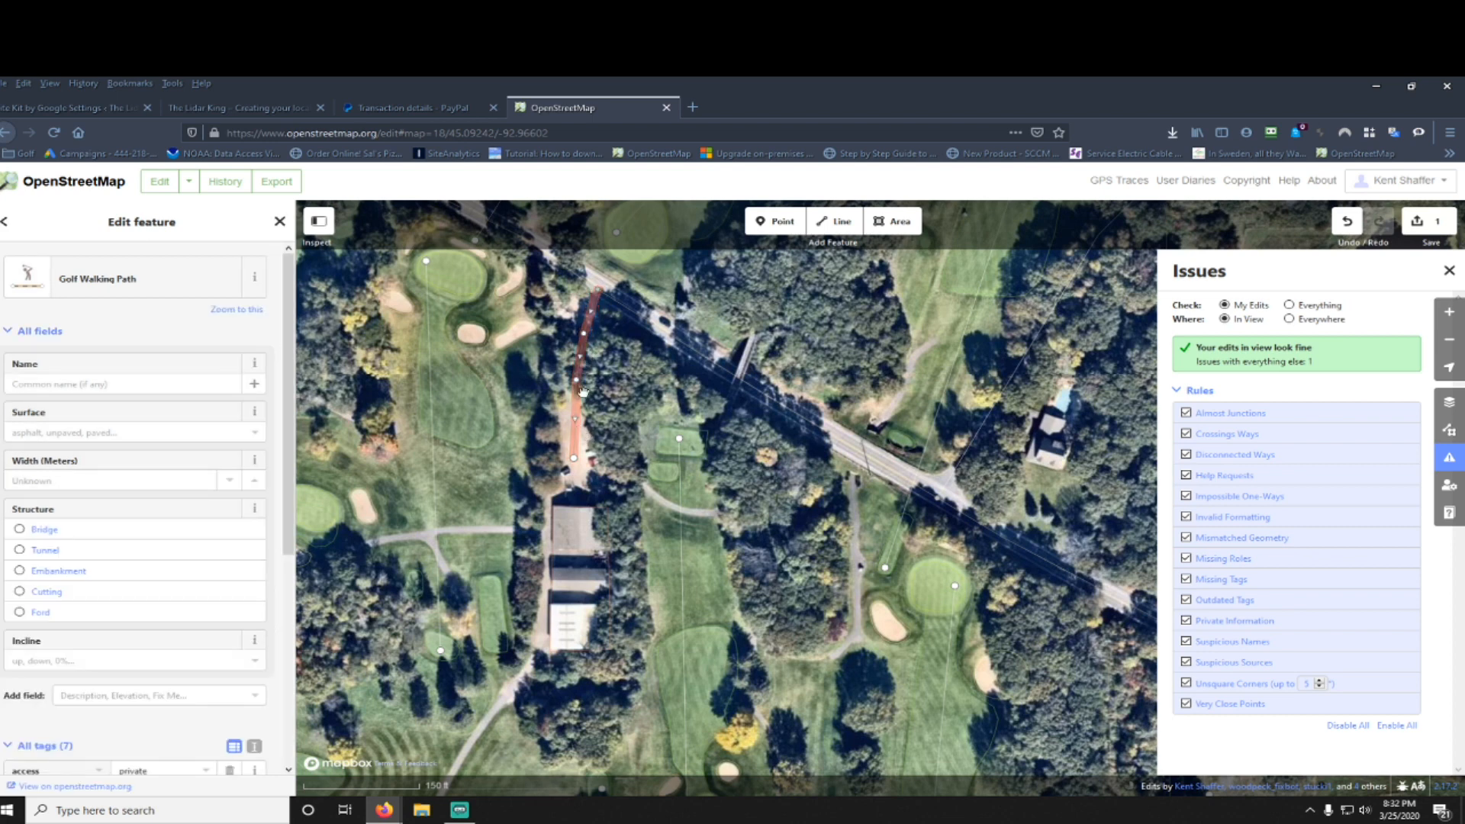
pyautogui.click(87, 284)
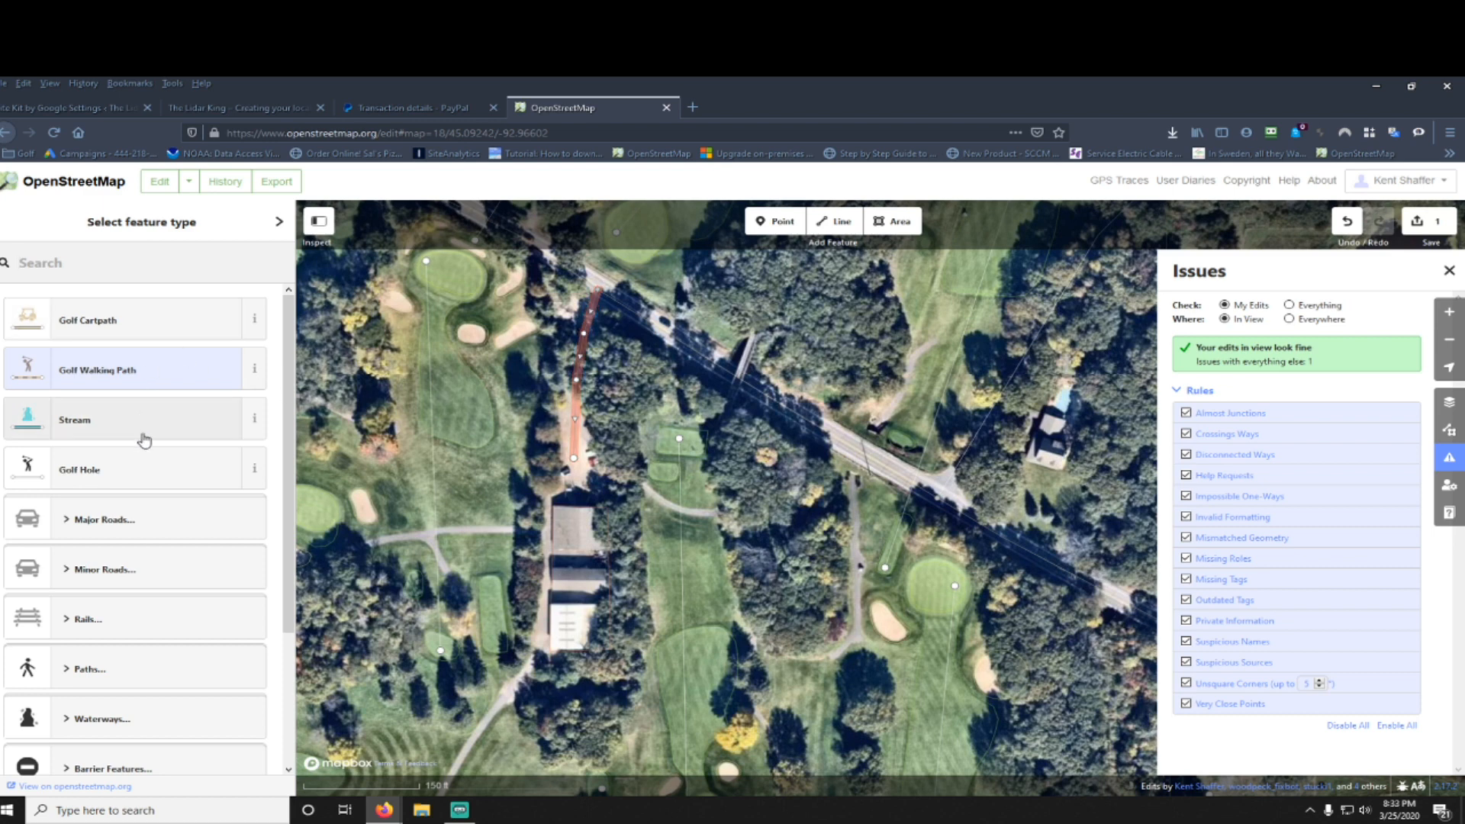
pyautogui.click(127, 320)
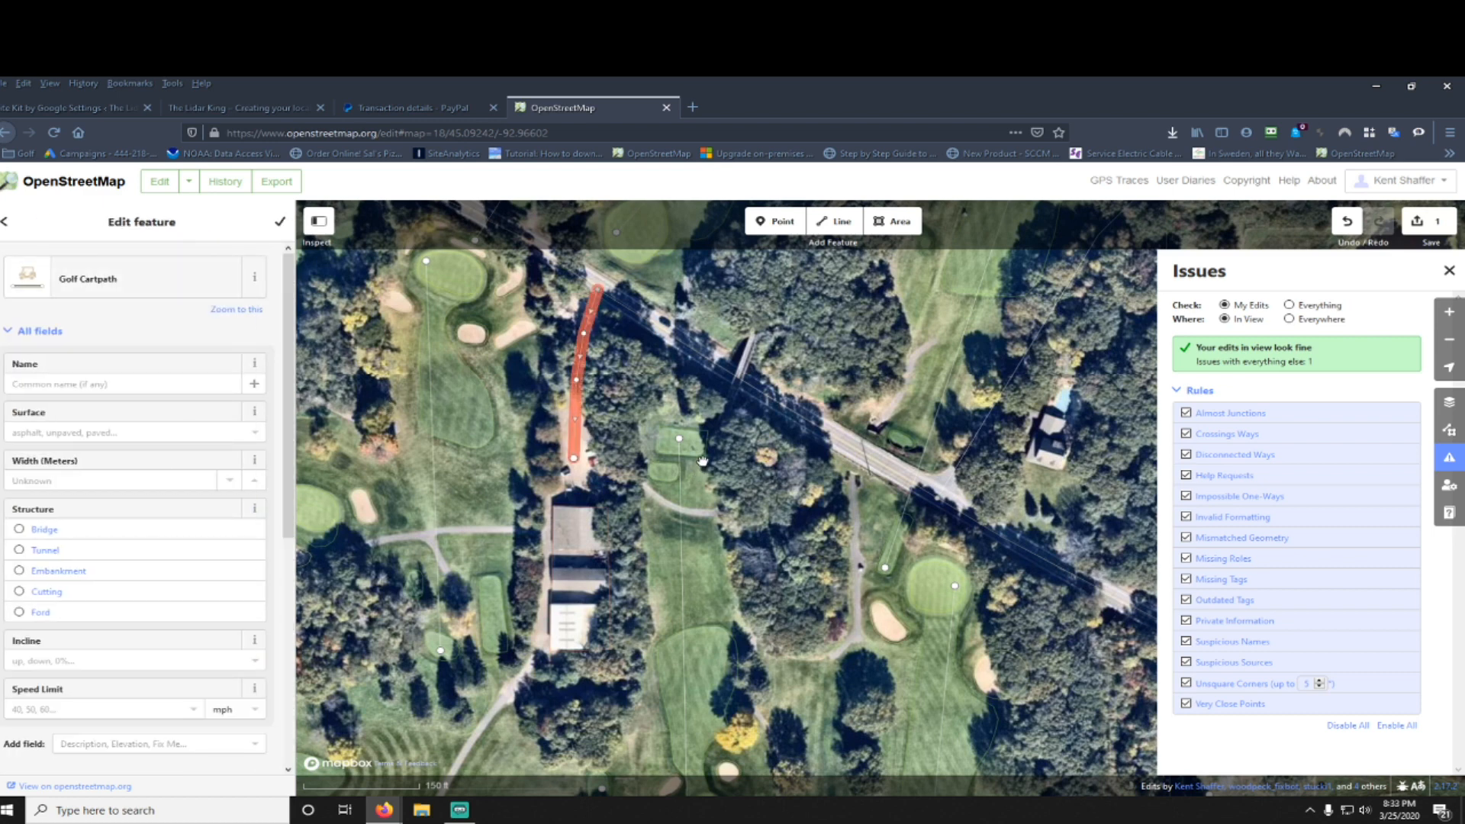
# Step: Trace the curving path from the south end of the buildings to the woods near the tee and set it to Golf Walking Path
pyautogui.scroll(-3, 698, 564)
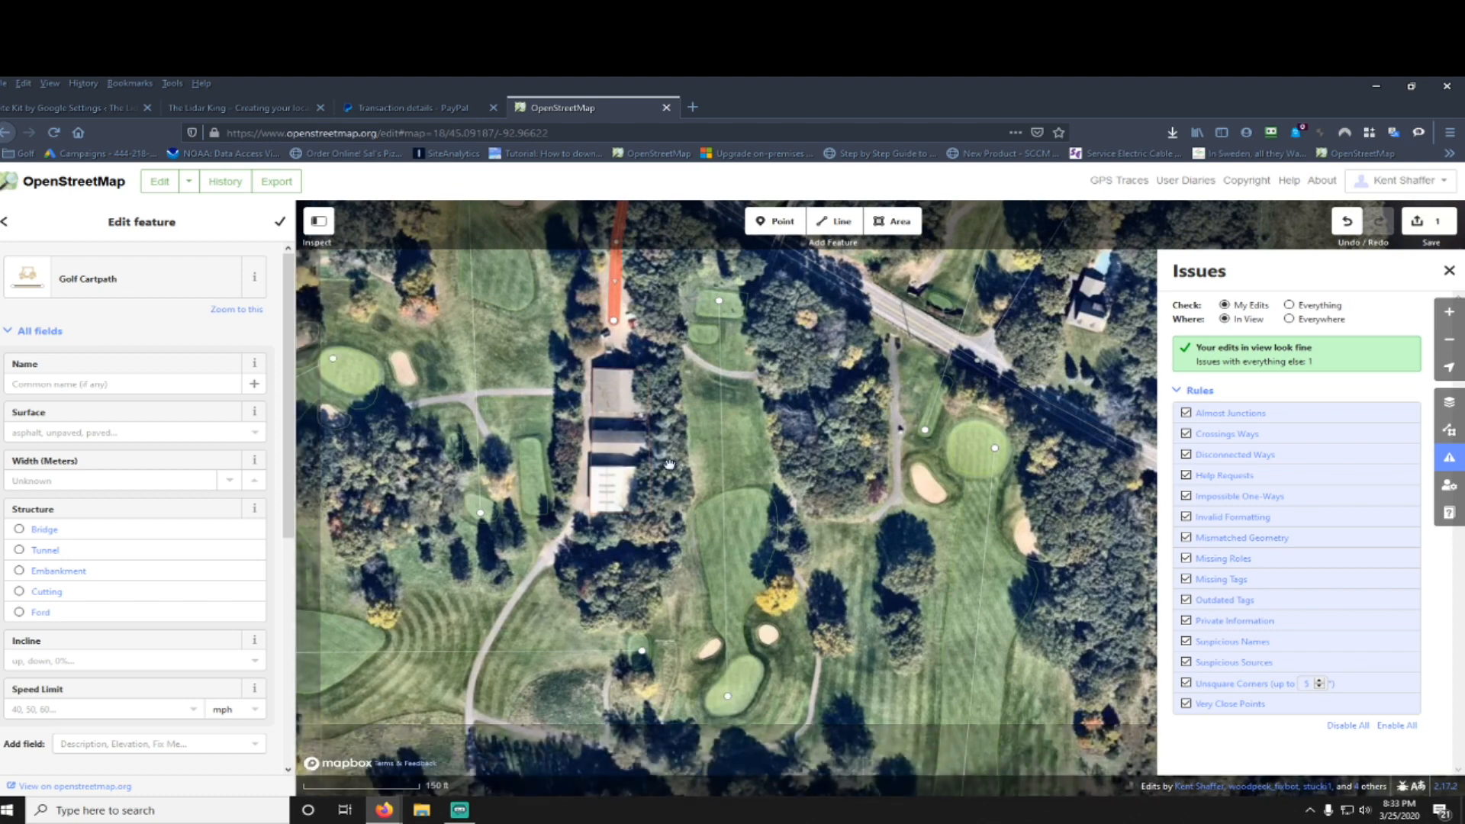
pyautogui.moveTo(571, 571); pyautogui.dragTo(562, 424)
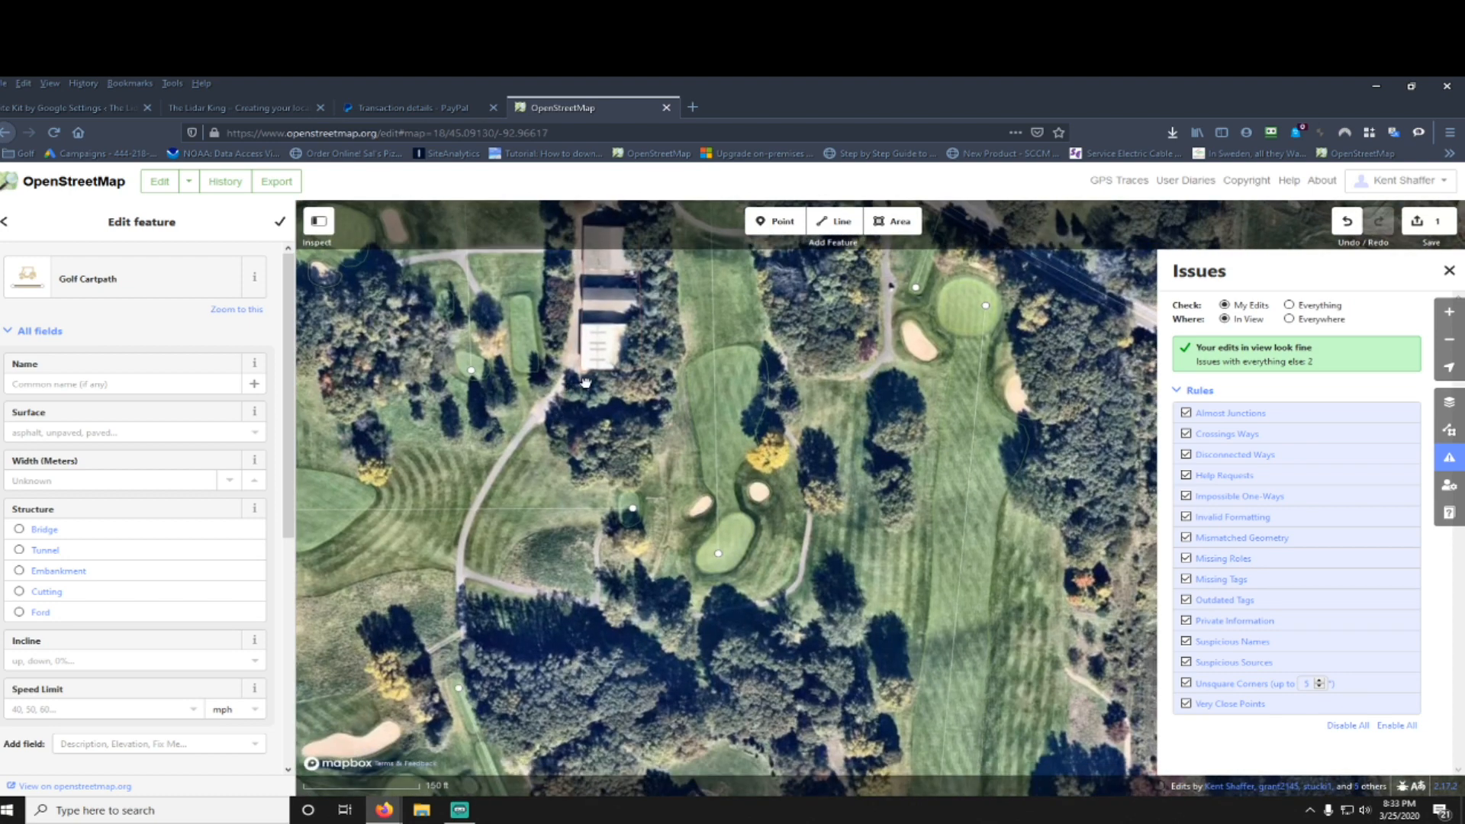
pyautogui.click(837, 221)
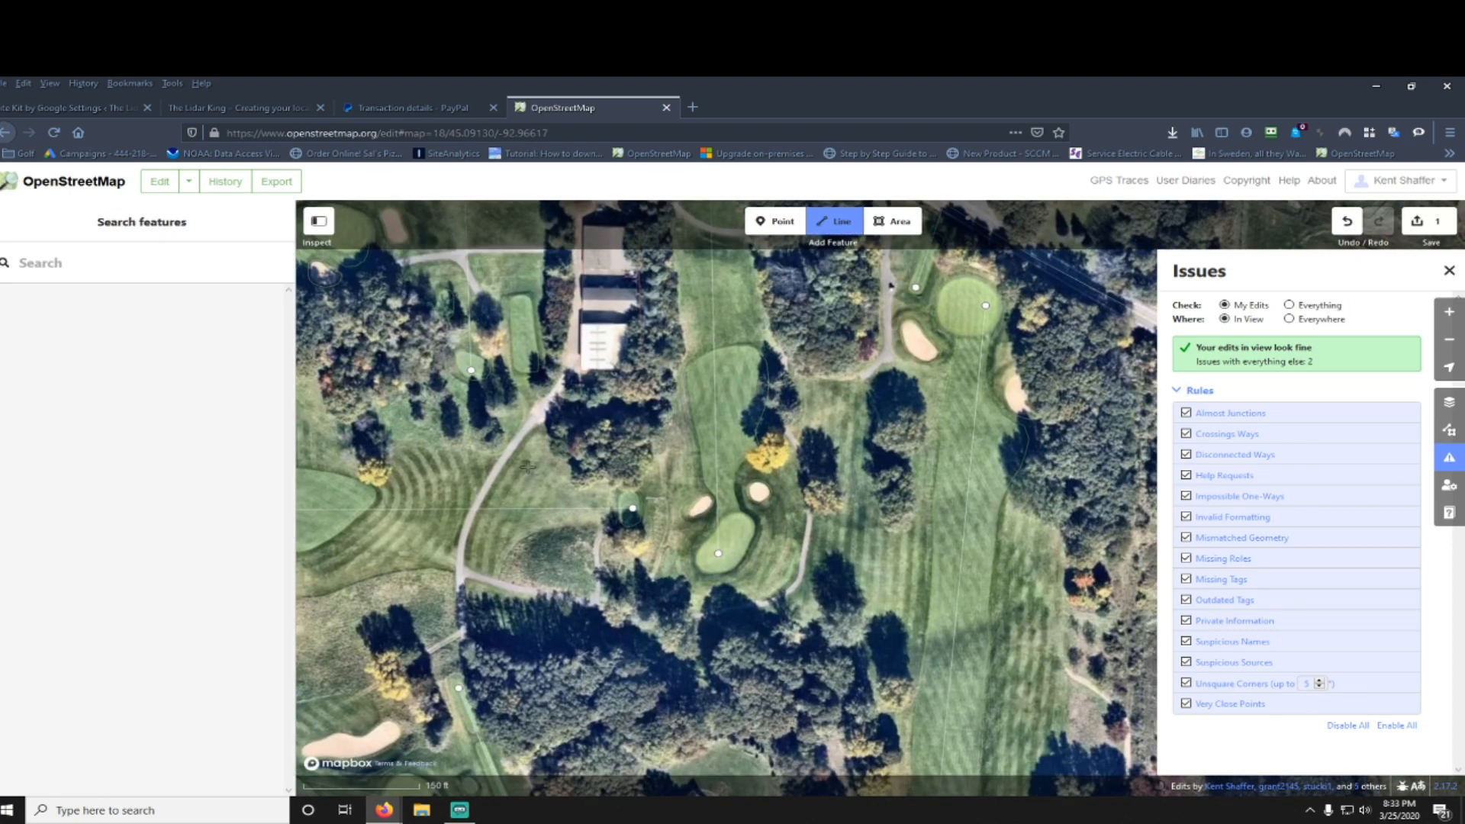
pyautogui.scroll(1, 527, 466)
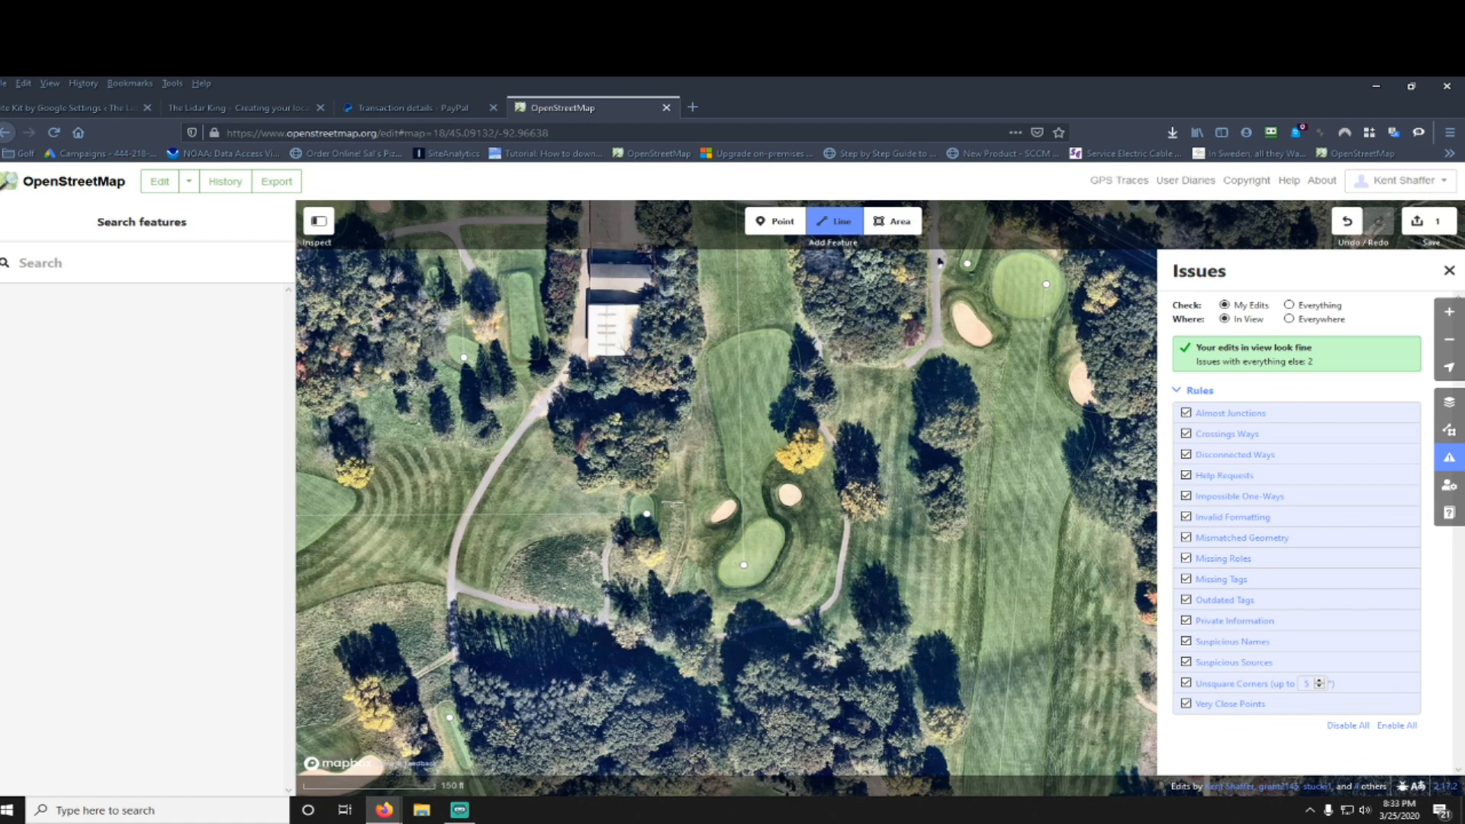
pyautogui.click(570, 367)
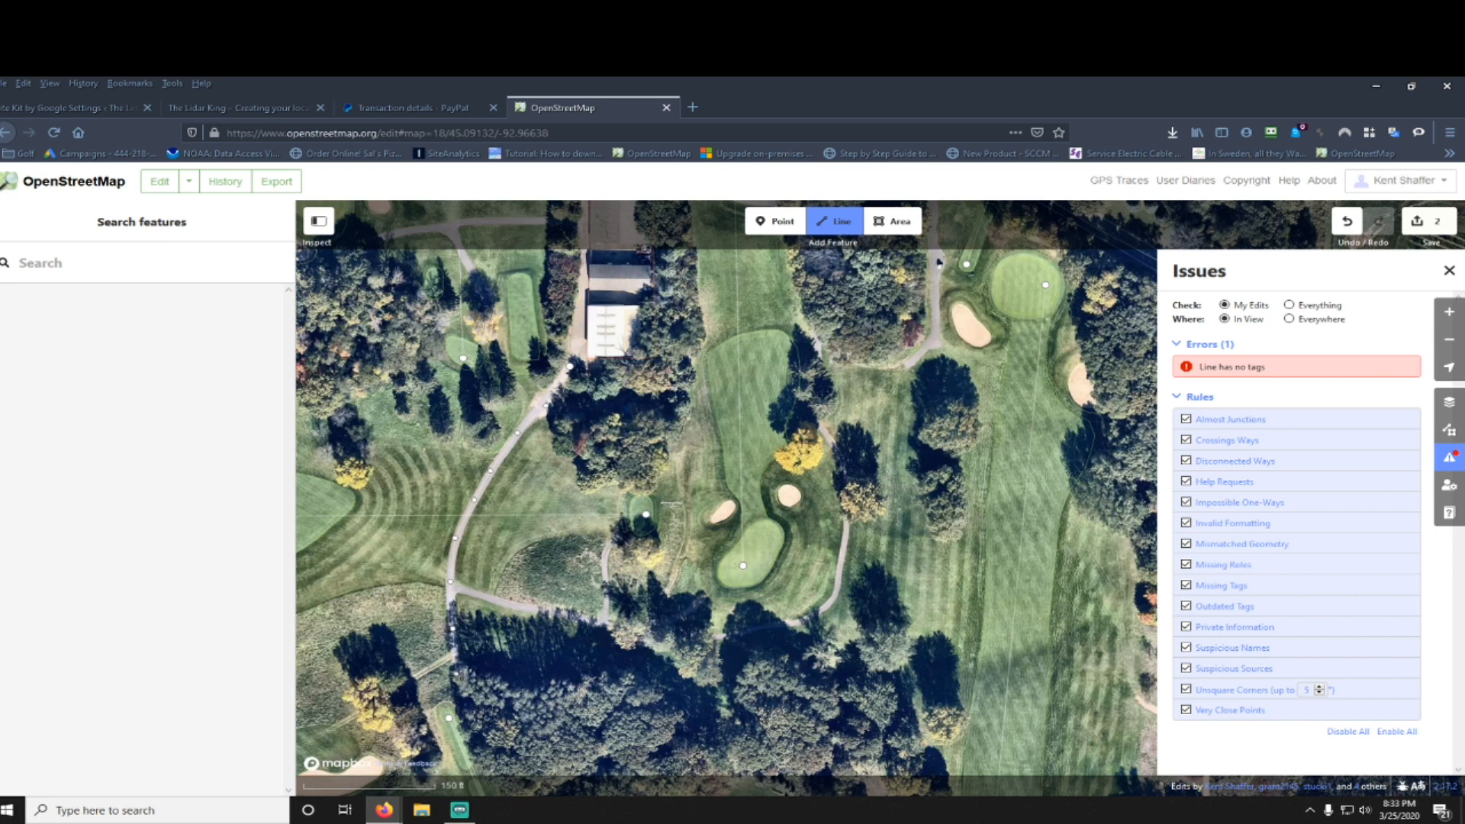
pyautogui.press('Return')
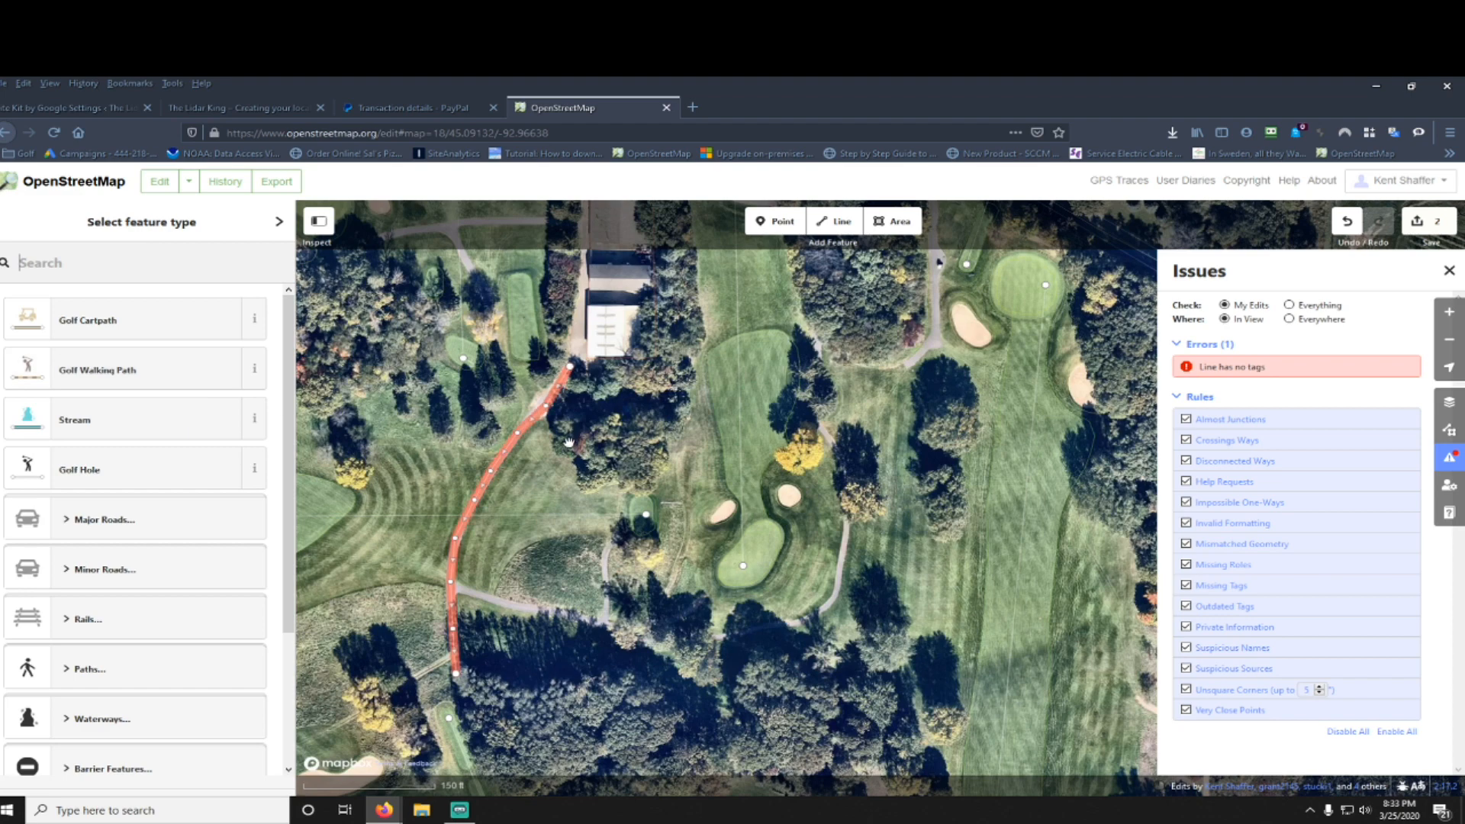
pyautogui.click(119, 374)
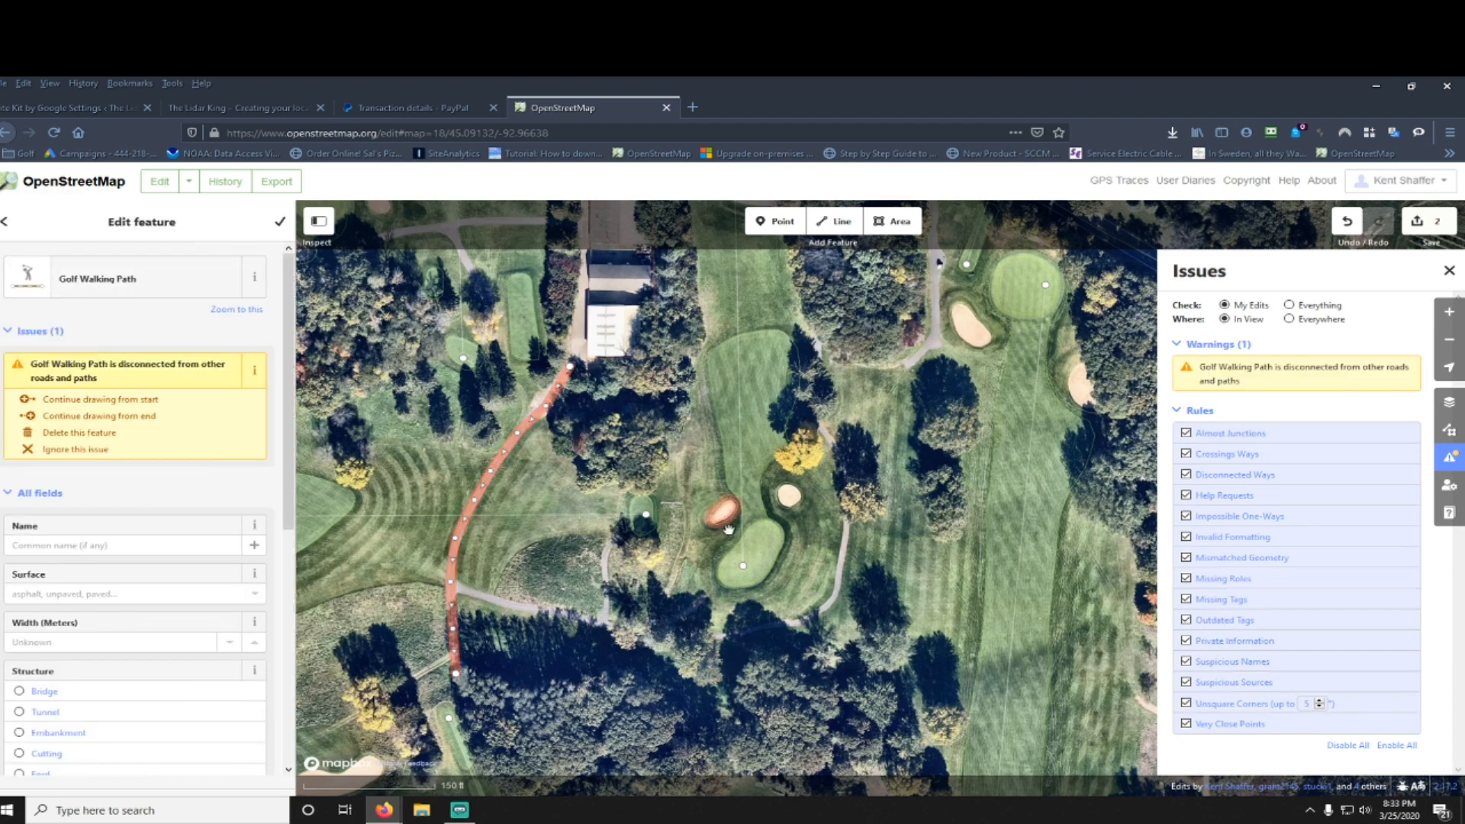
# Step: Try a line along the diagonal mown track from the walking path's south end to the fairway, searching feature types for "rough"
pyautogui.moveTo(526, 564); pyautogui.dragTo(737, 422)
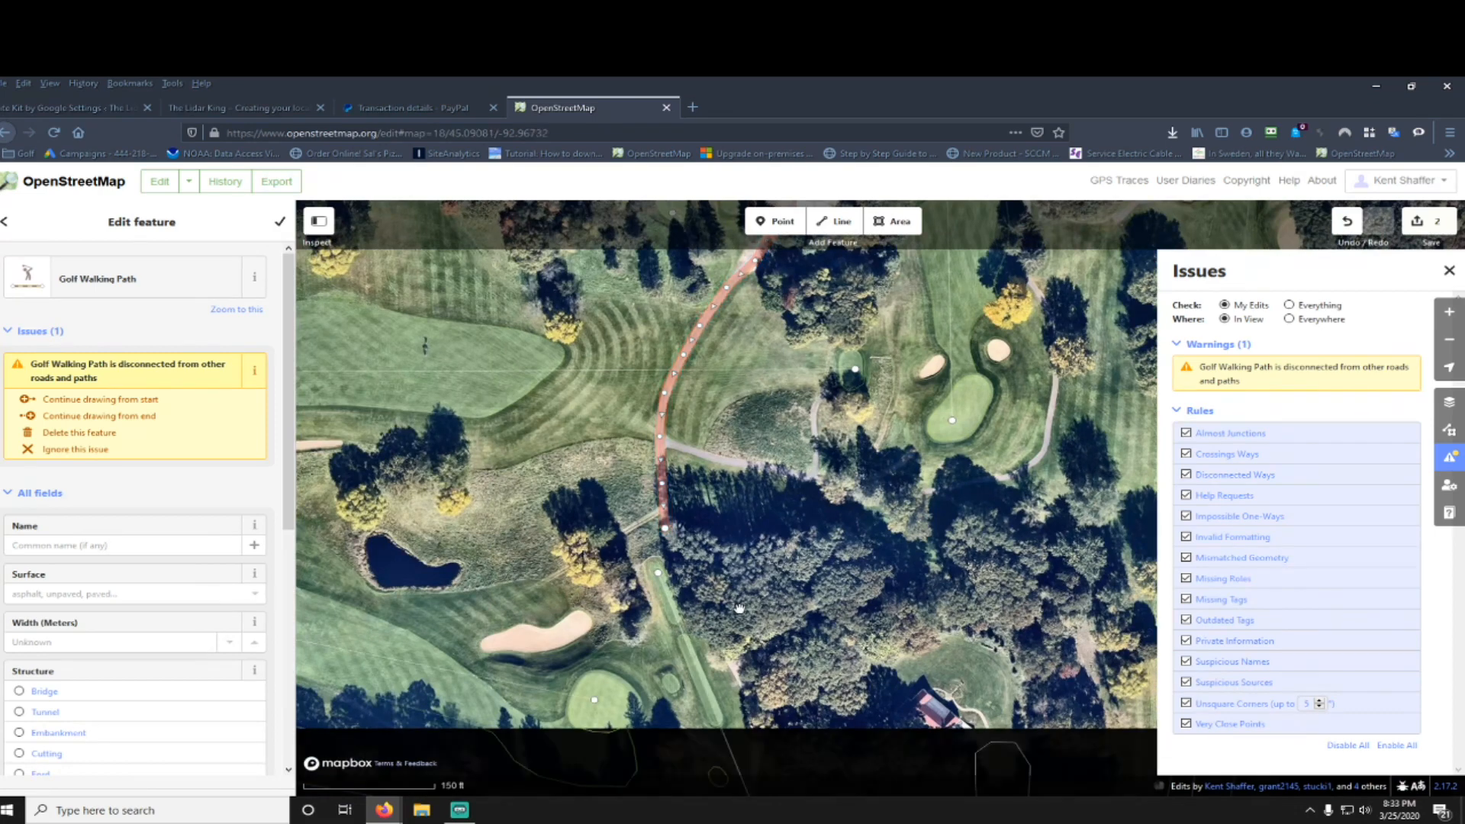
pyautogui.moveTo(727, 556); pyautogui.dragTo(805, 428)
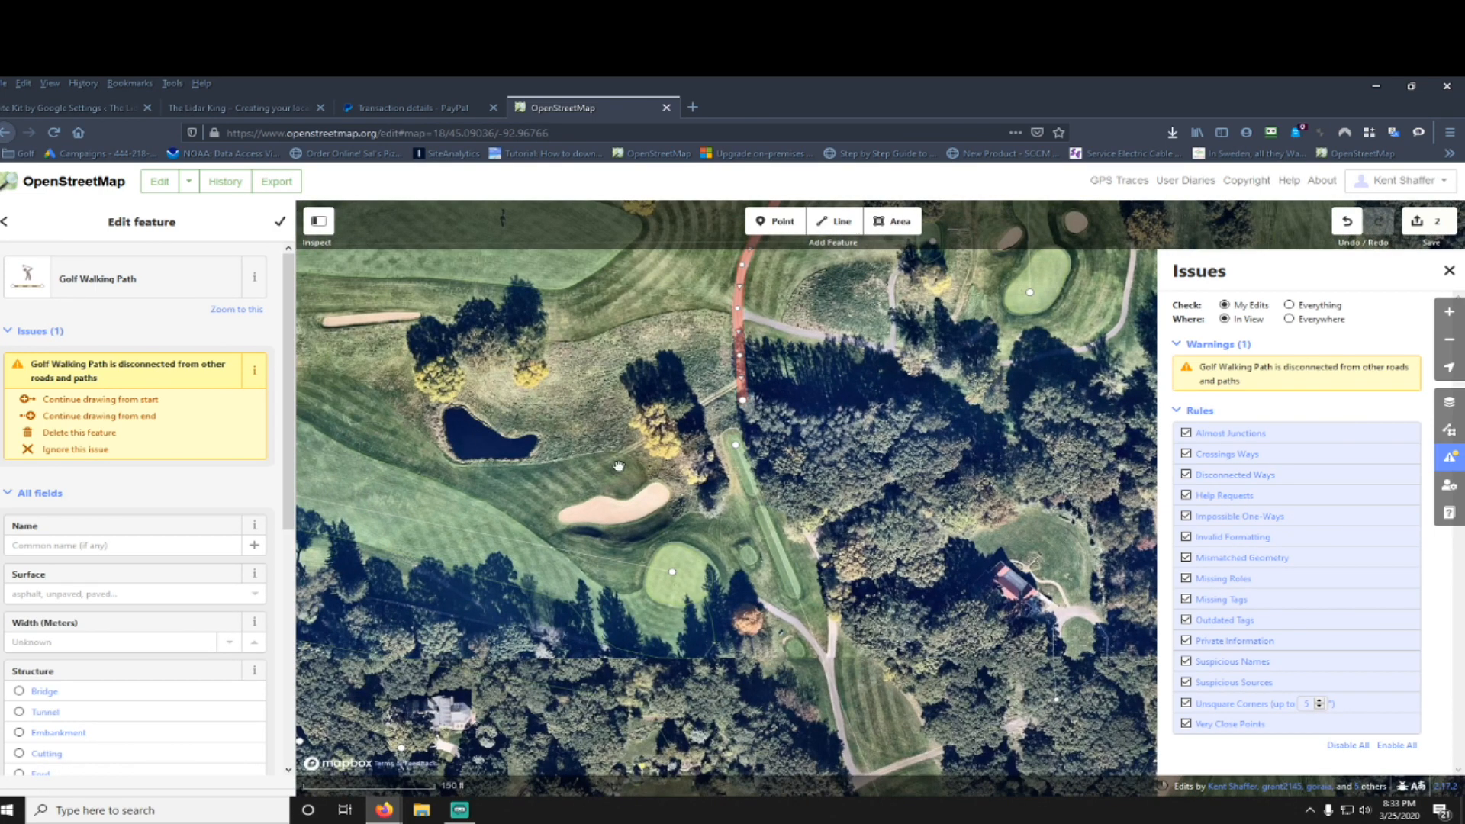
pyautogui.moveTo(808, 427); pyautogui.dragTo(714, 454)
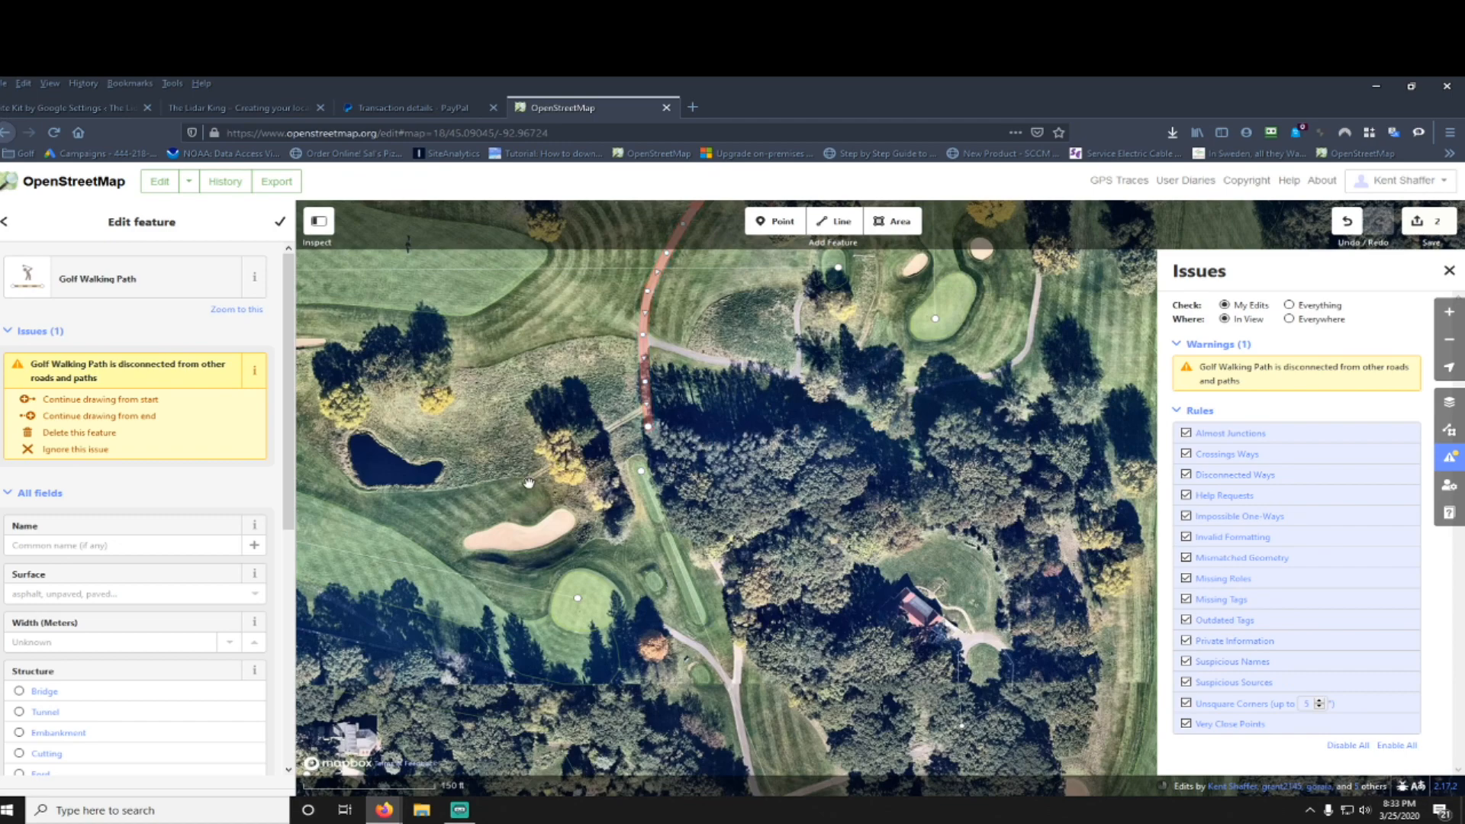
pyautogui.scroll(5, 562, 460)
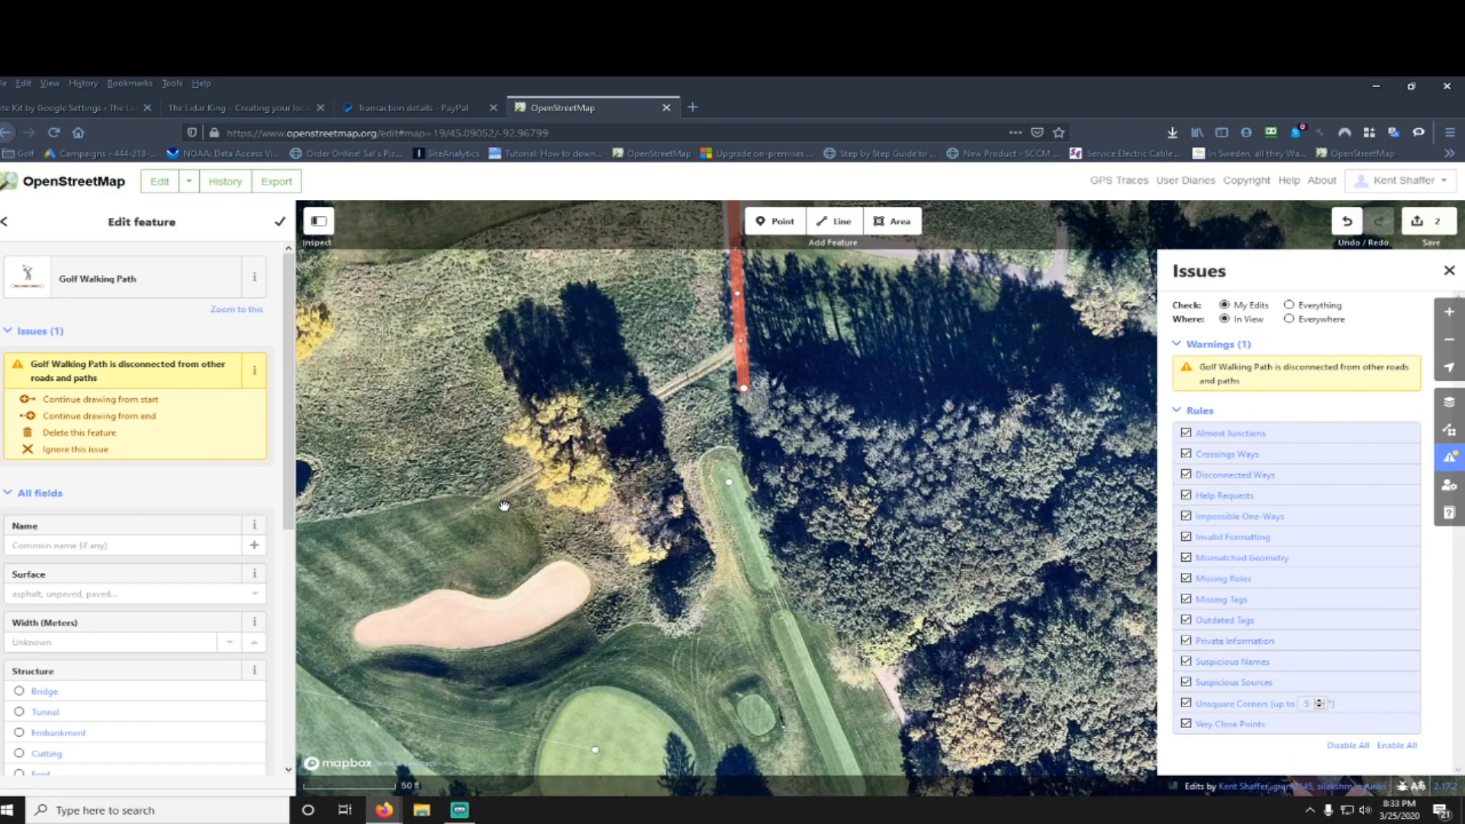
pyautogui.click(843, 224)
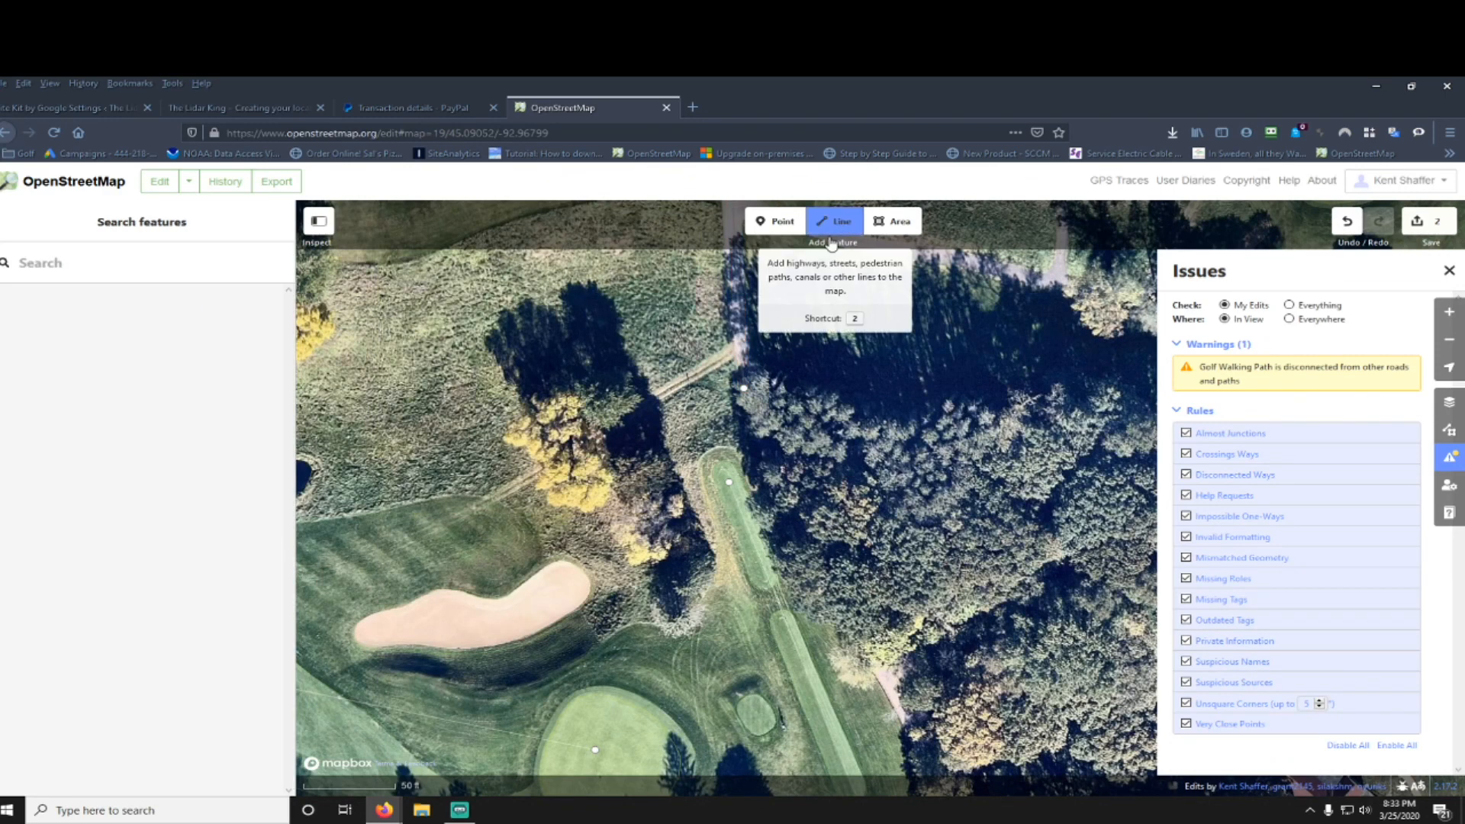
pyautogui.click(744, 387)
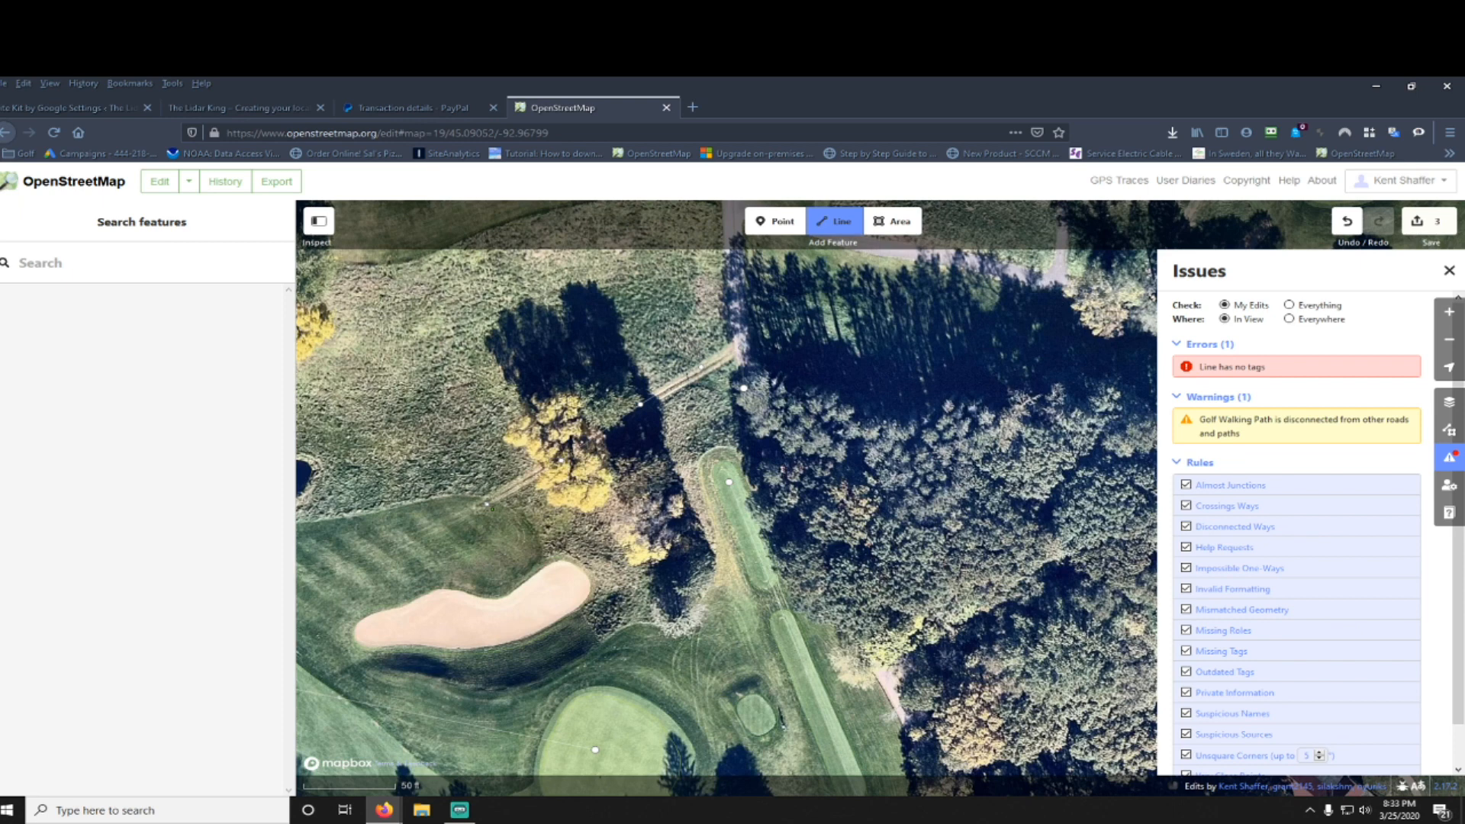
pyautogui.click(487, 504)
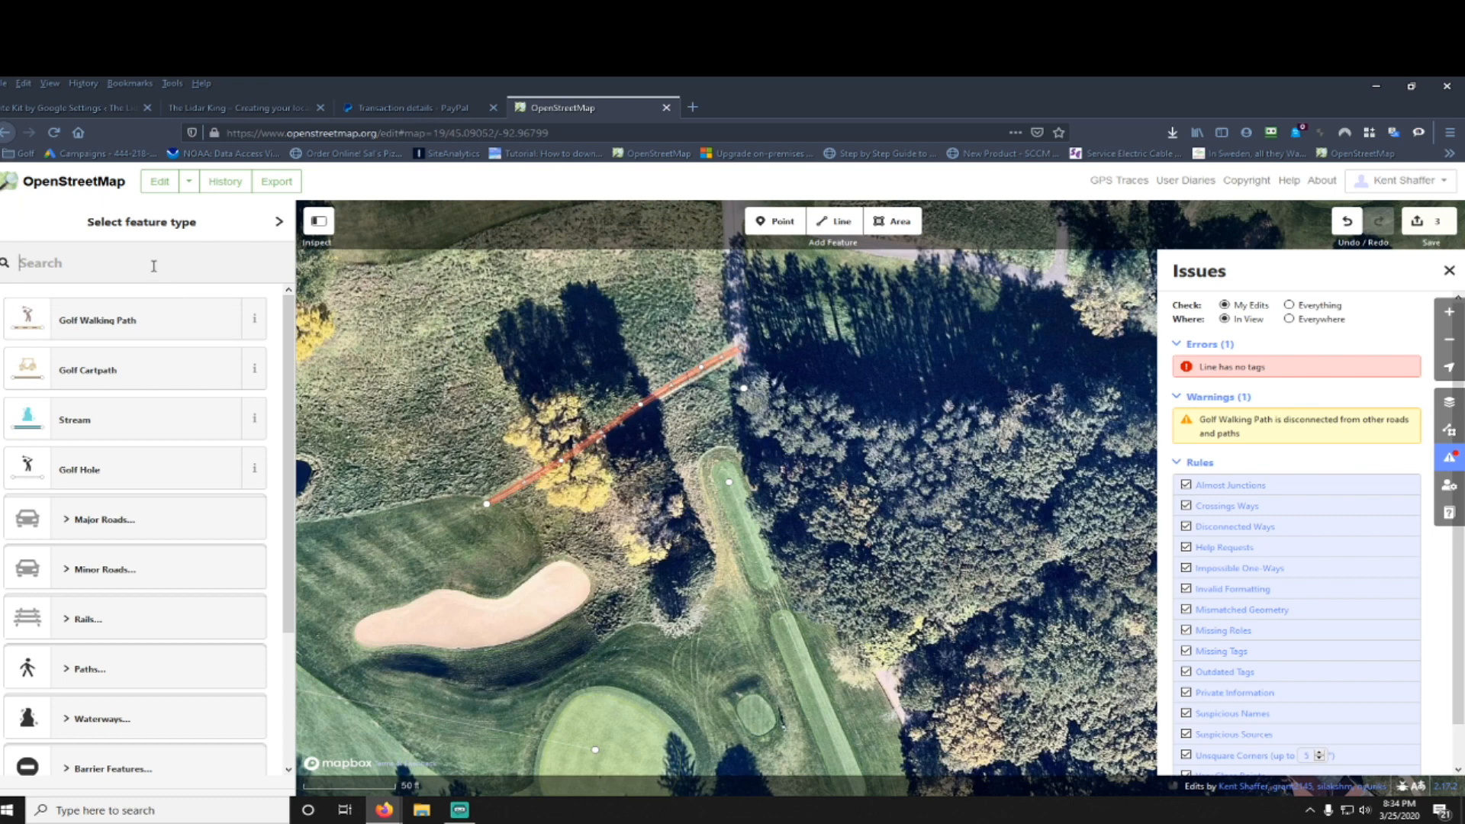
pyautogui.write('rough')
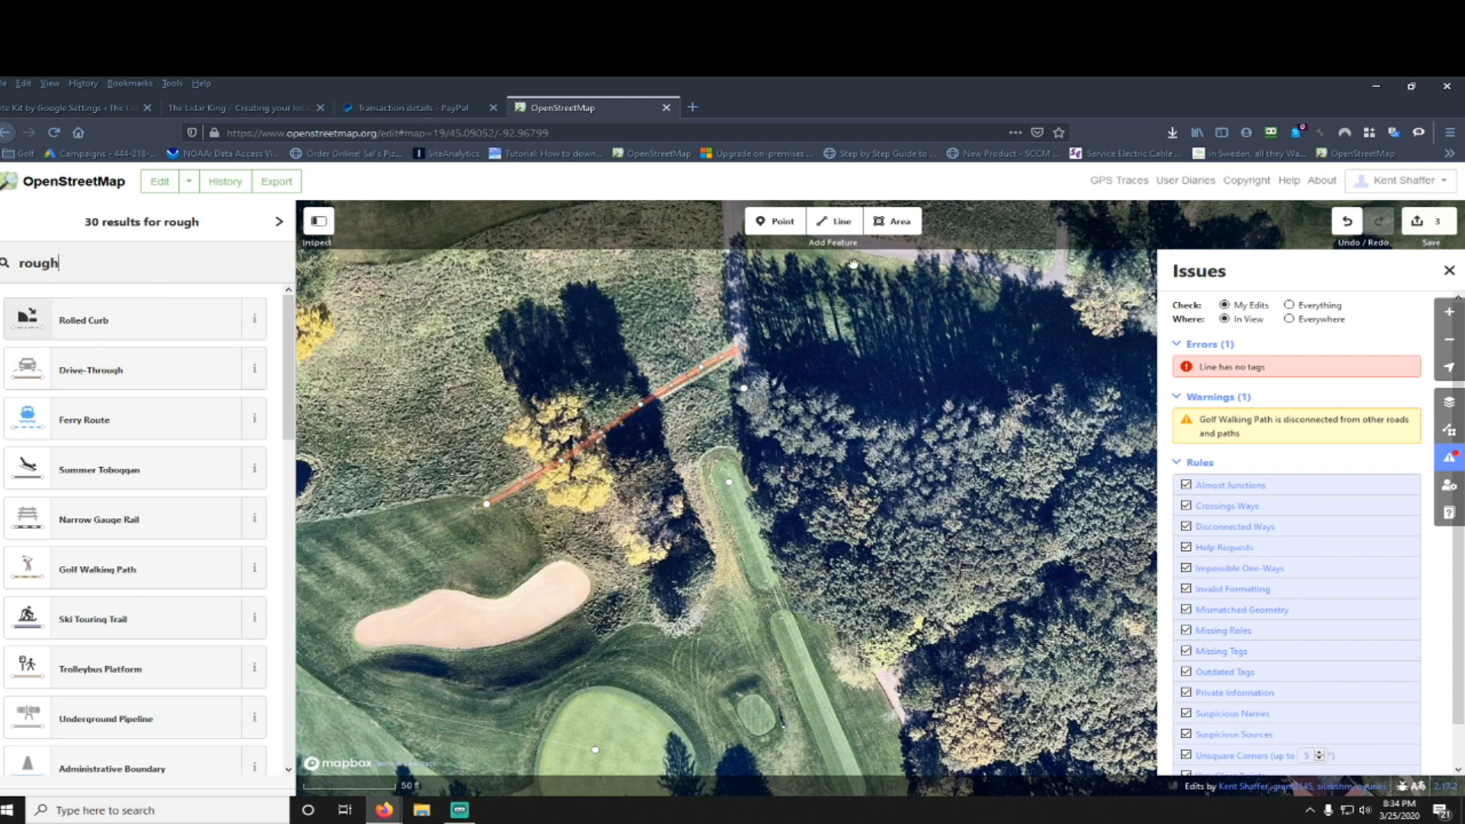
pyautogui.hotkey('ctrl', 'BackSpace')
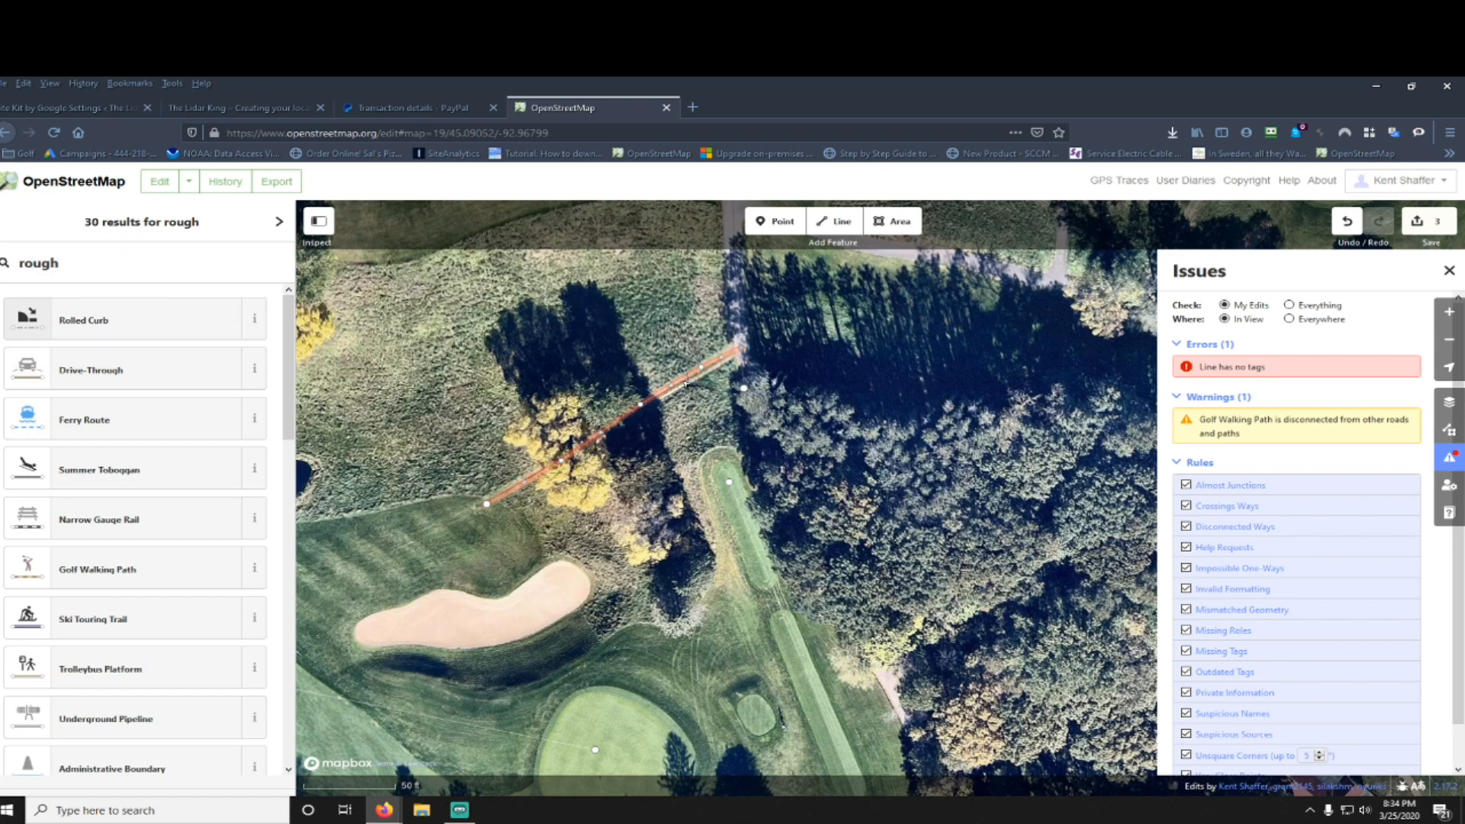
# Step: Redraw the diagonal track line from the walking path to the fairway with an intermediate vertex, and delete it
pyautogui.click(840, 221)
pyautogui.click(740, 347)
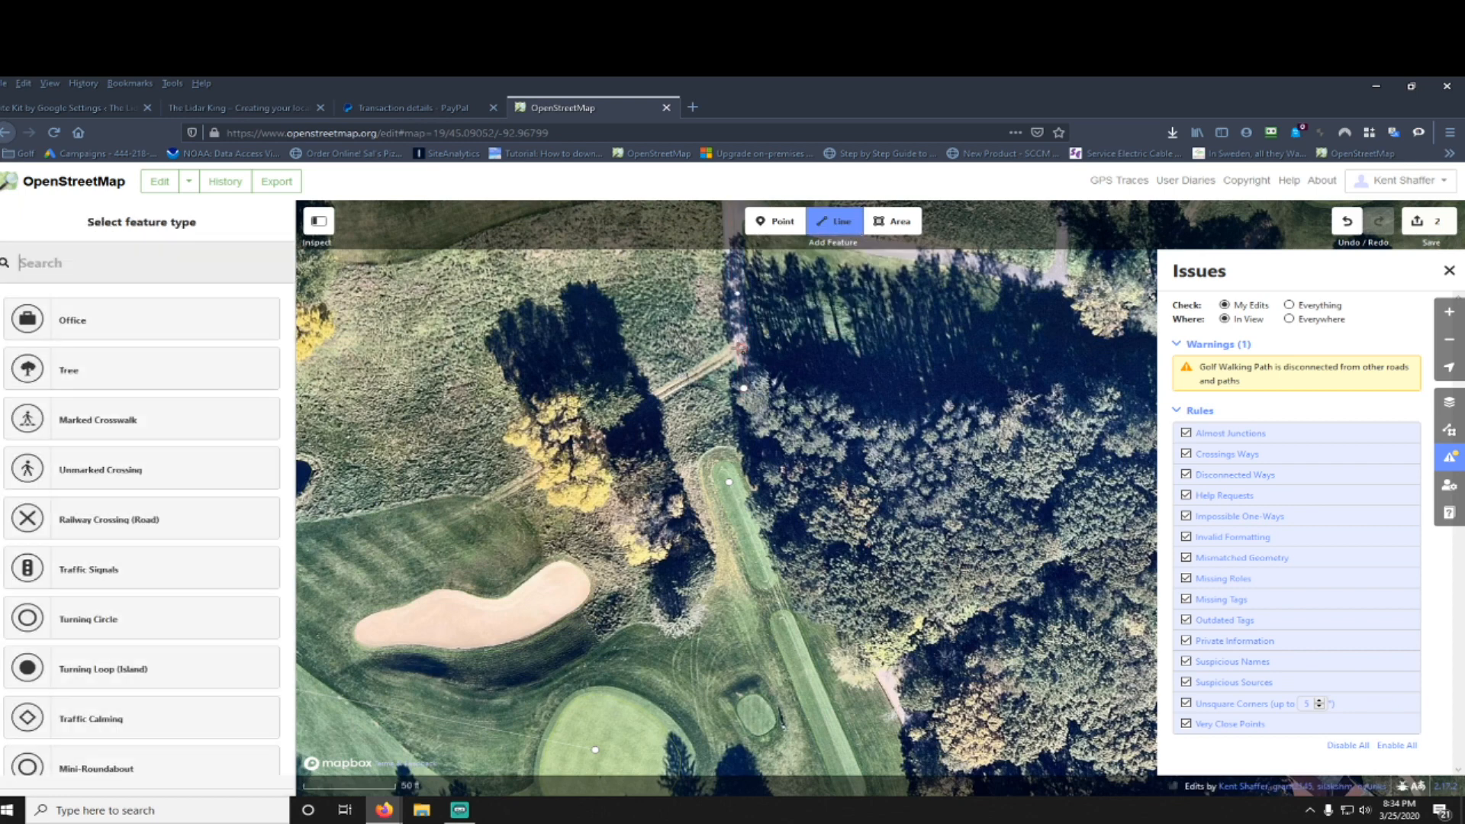
pyautogui.click(678, 397)
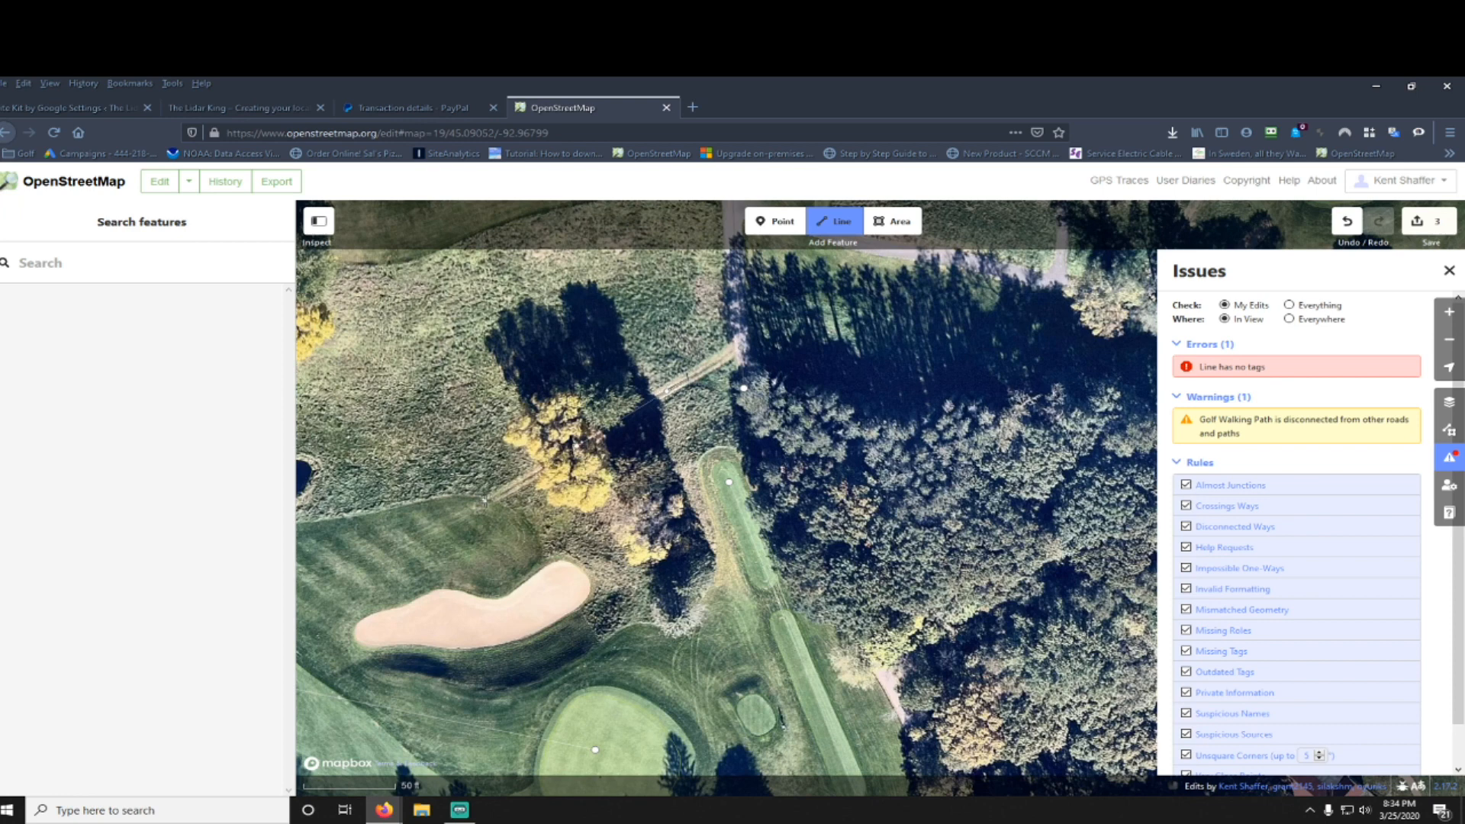
pyautogui.click(488, 500)
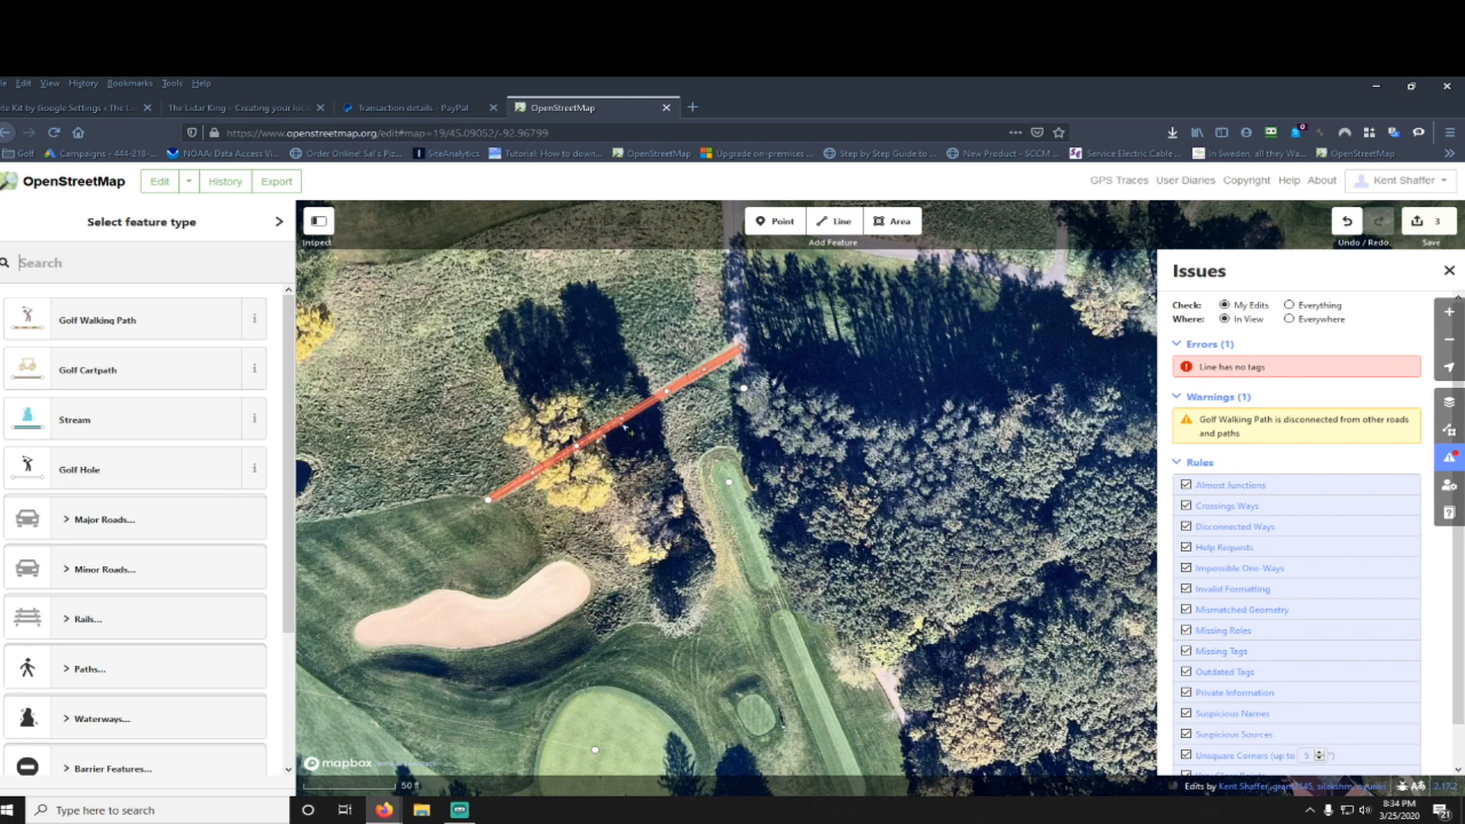
pyautogui.press('Delete')
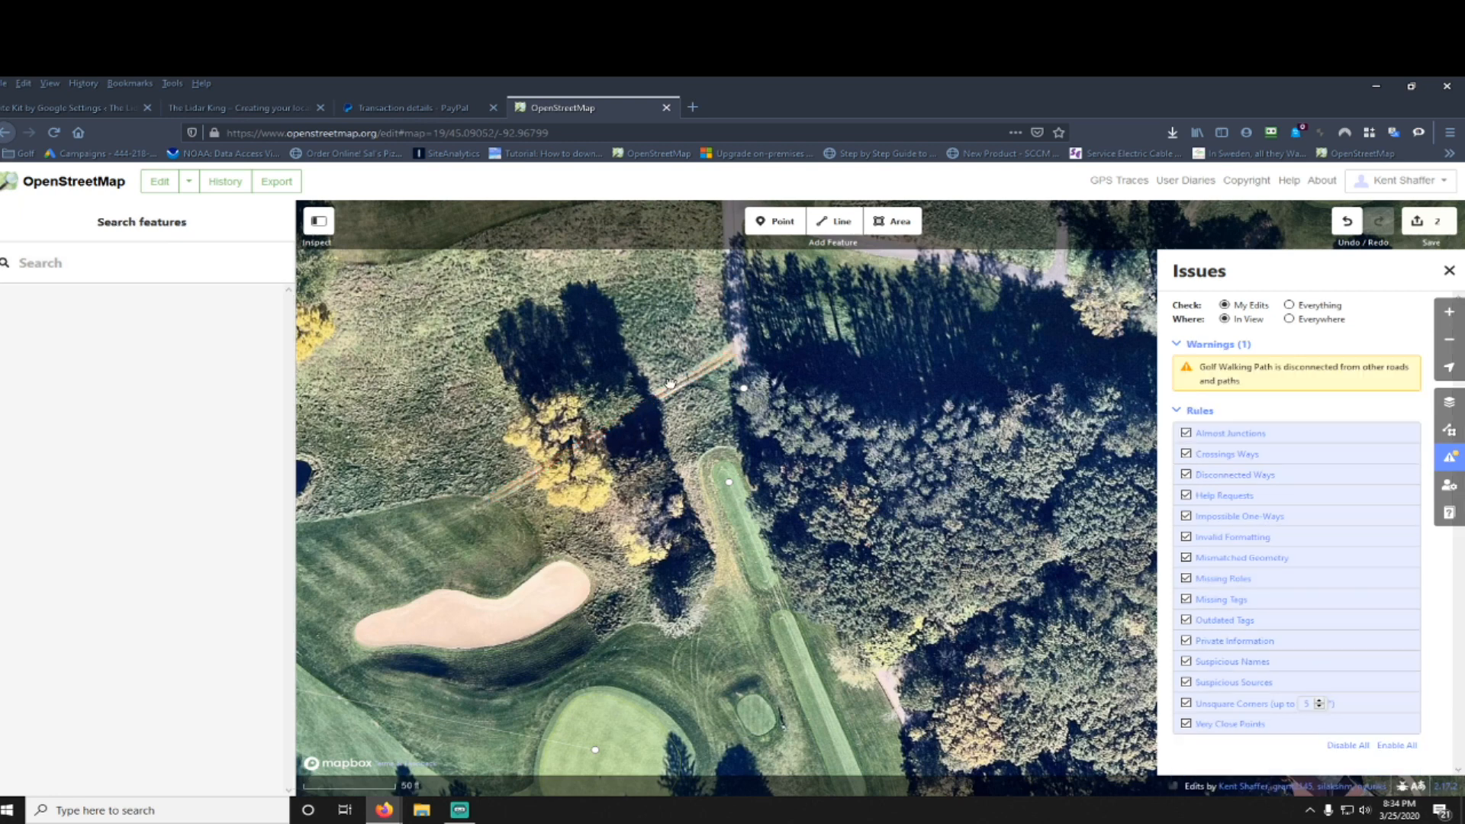
# Step: Draw a narrow area along the diagonal track between the walking path and the fairway and set its feature type to Rough
pyautogui.click(894, 223)
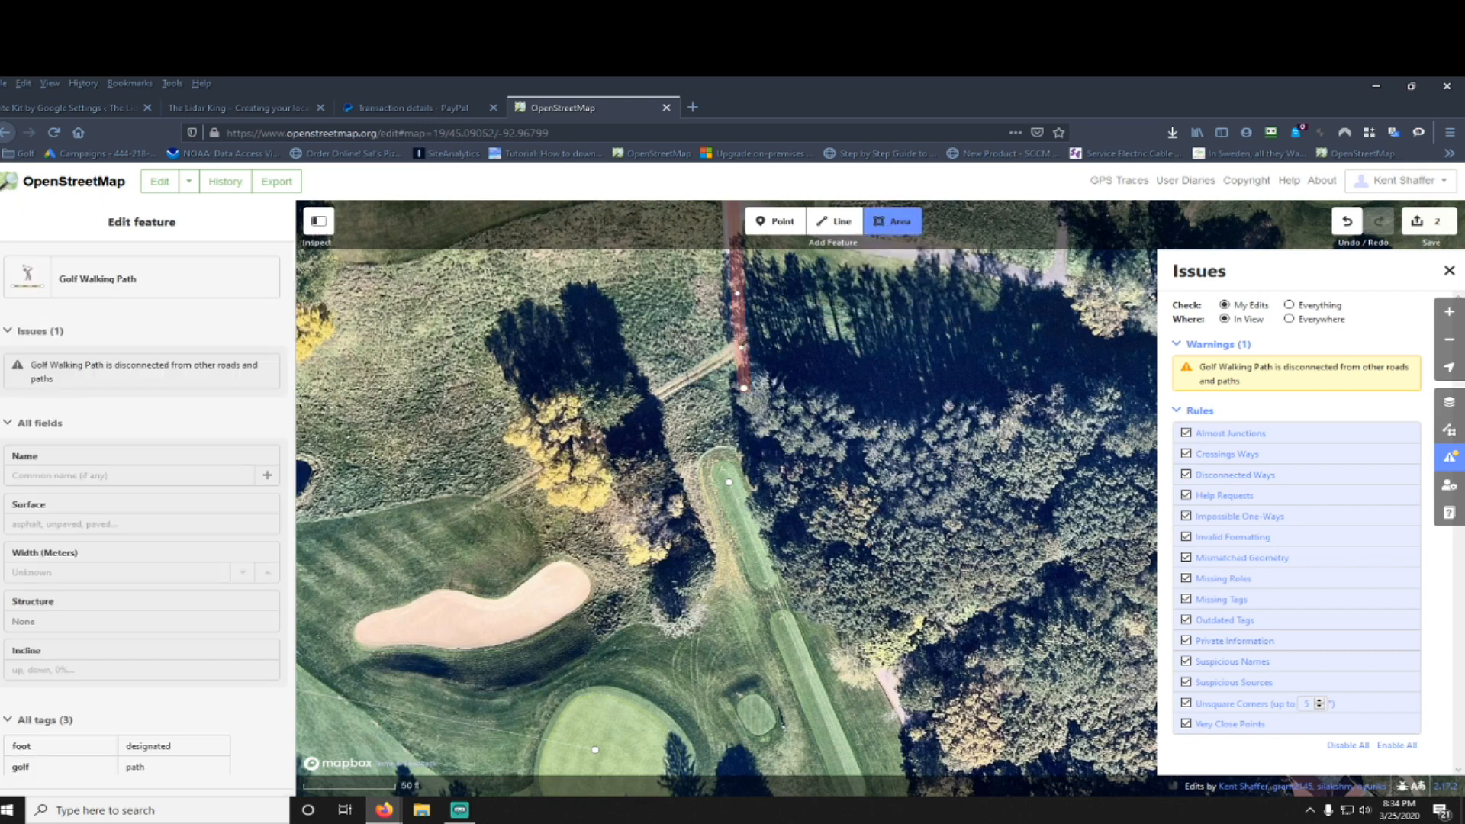
pyautogui.click(744, 388)
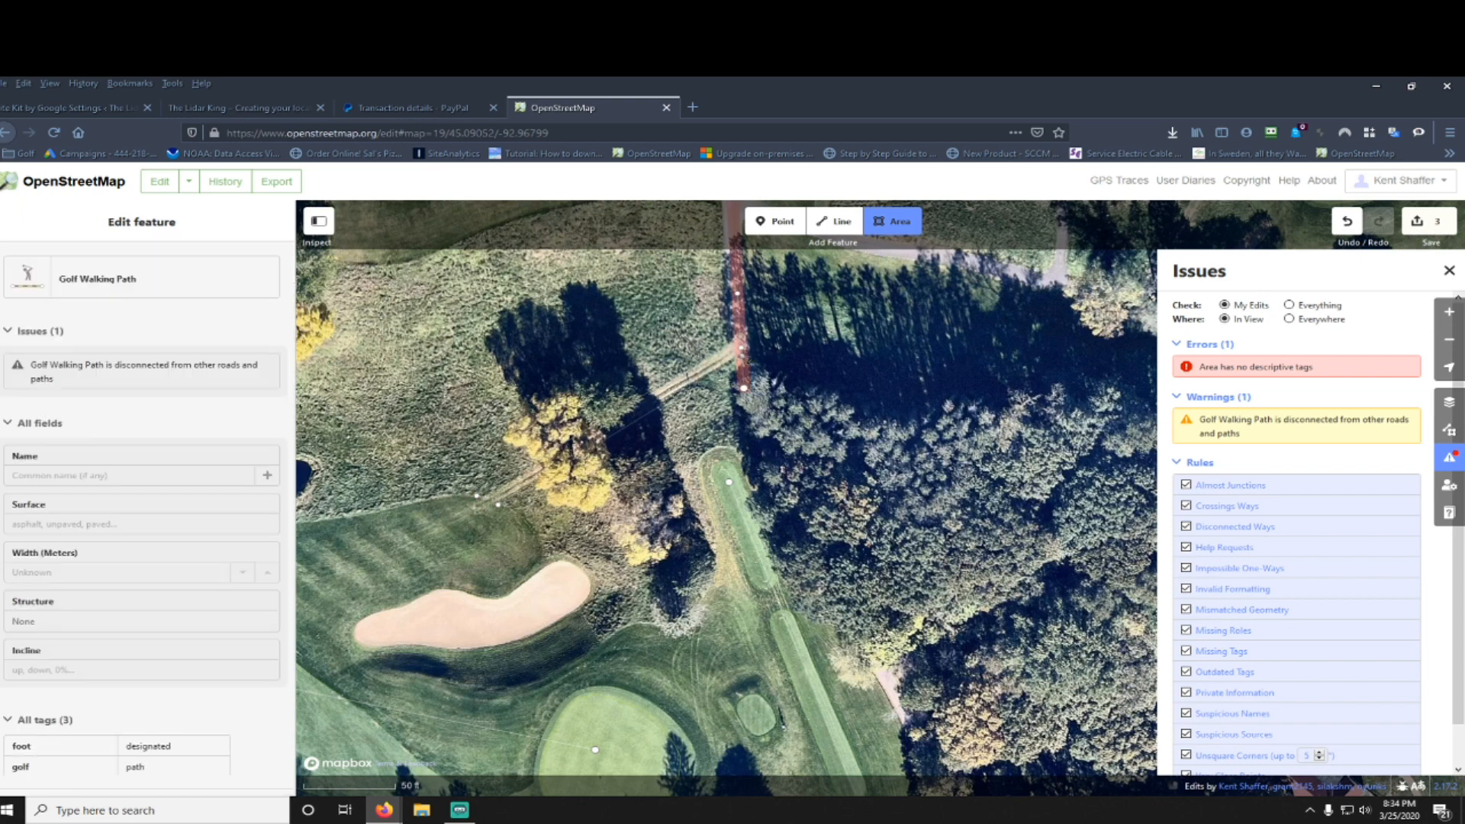
pyautogui.click(741, 348)
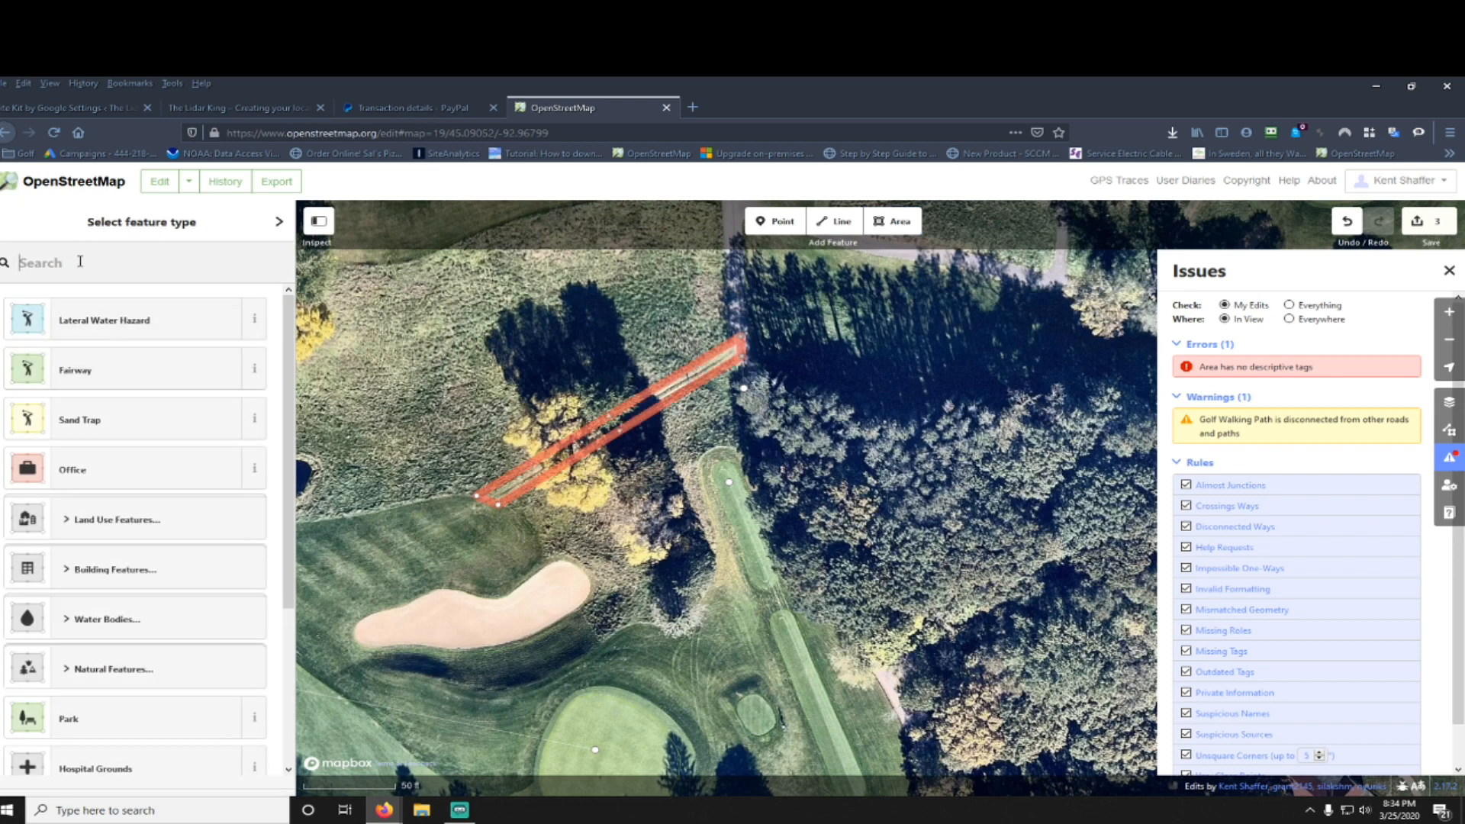
pyautogui.write('rough')
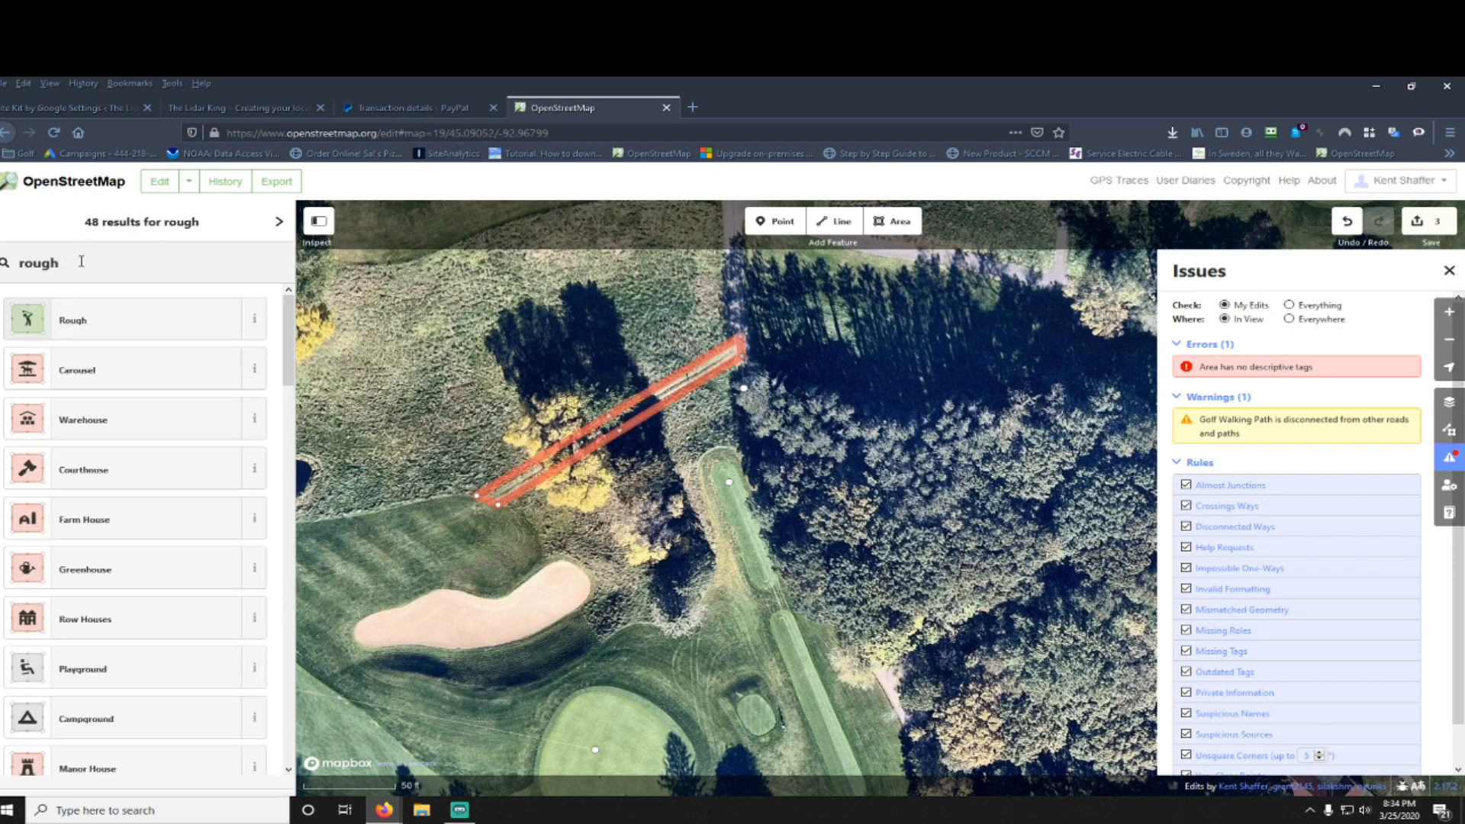
pyautogui.click(139, 321)
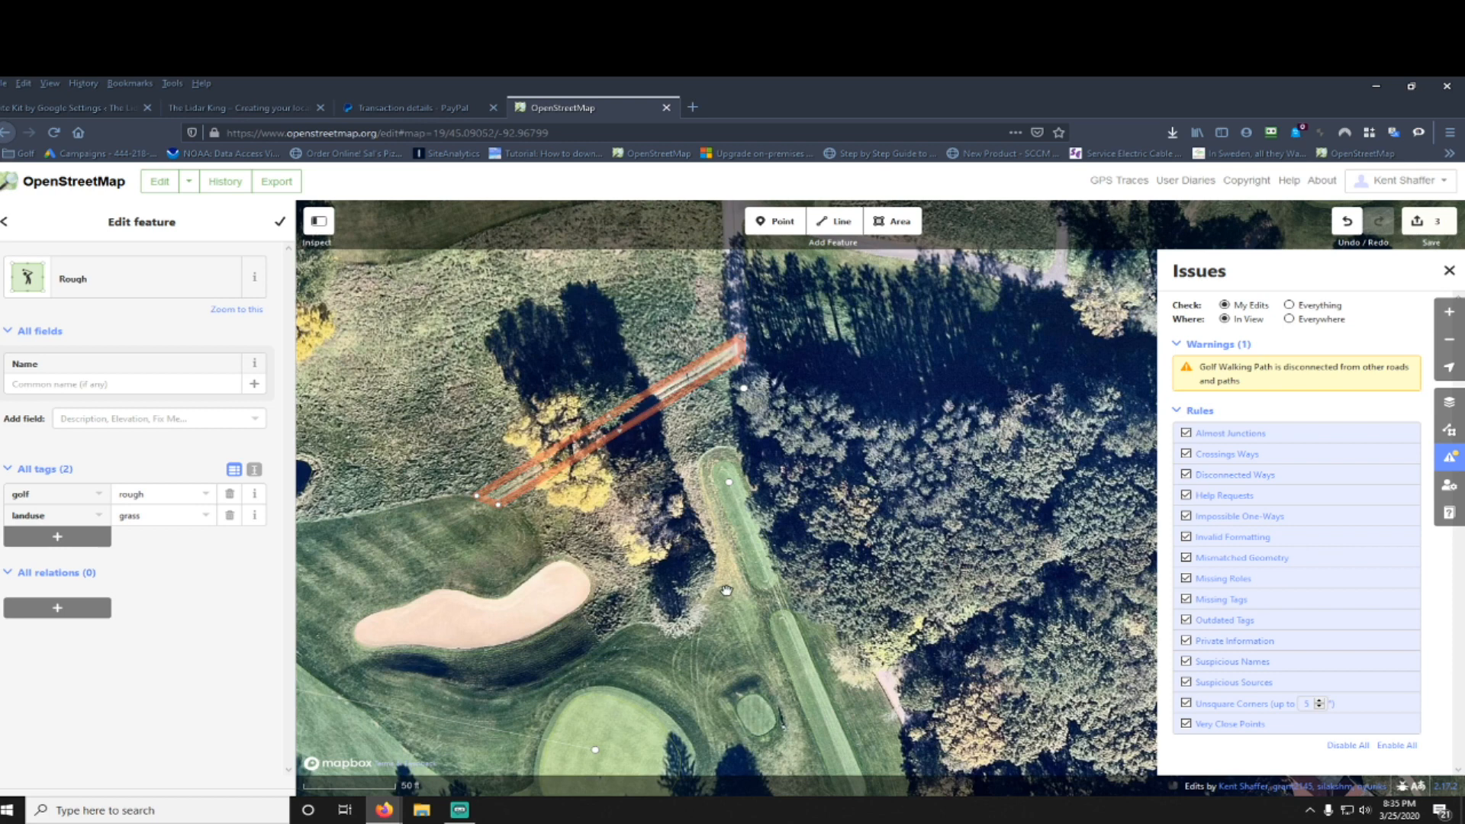
# Step: Examine the tees, fairways and greens south of the rough strip and back up to Dellwood Road for unmapped features
pyautogui.moveTo(730, 612); pyautogui.dragTo(818, 385)
pyautogui.moveTo(566, 460); pyautogui.dragTo(161, 302)
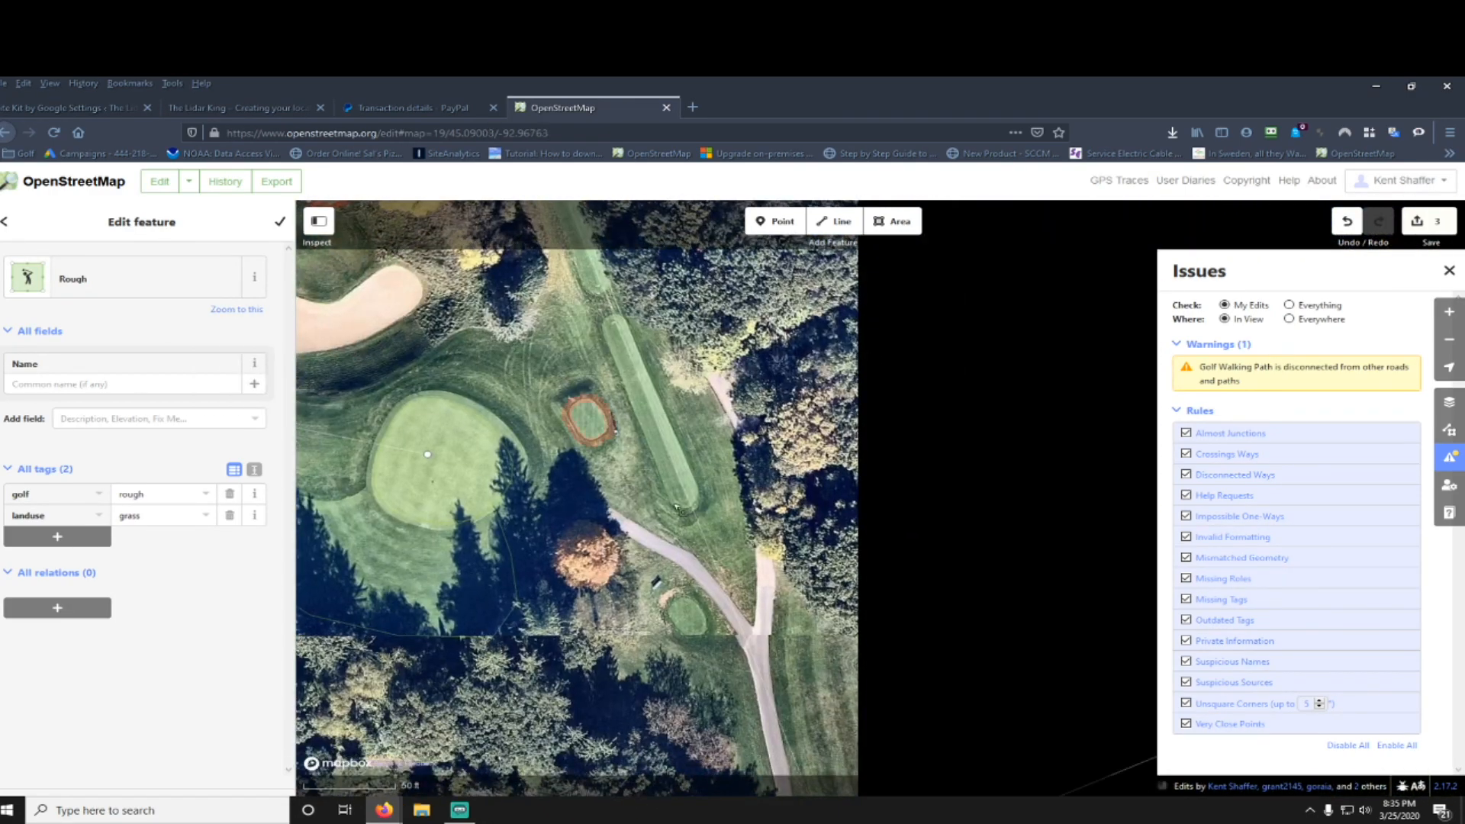
pyautogui.moveTo(827, 650); pyautogui.dragTo(811, 359)
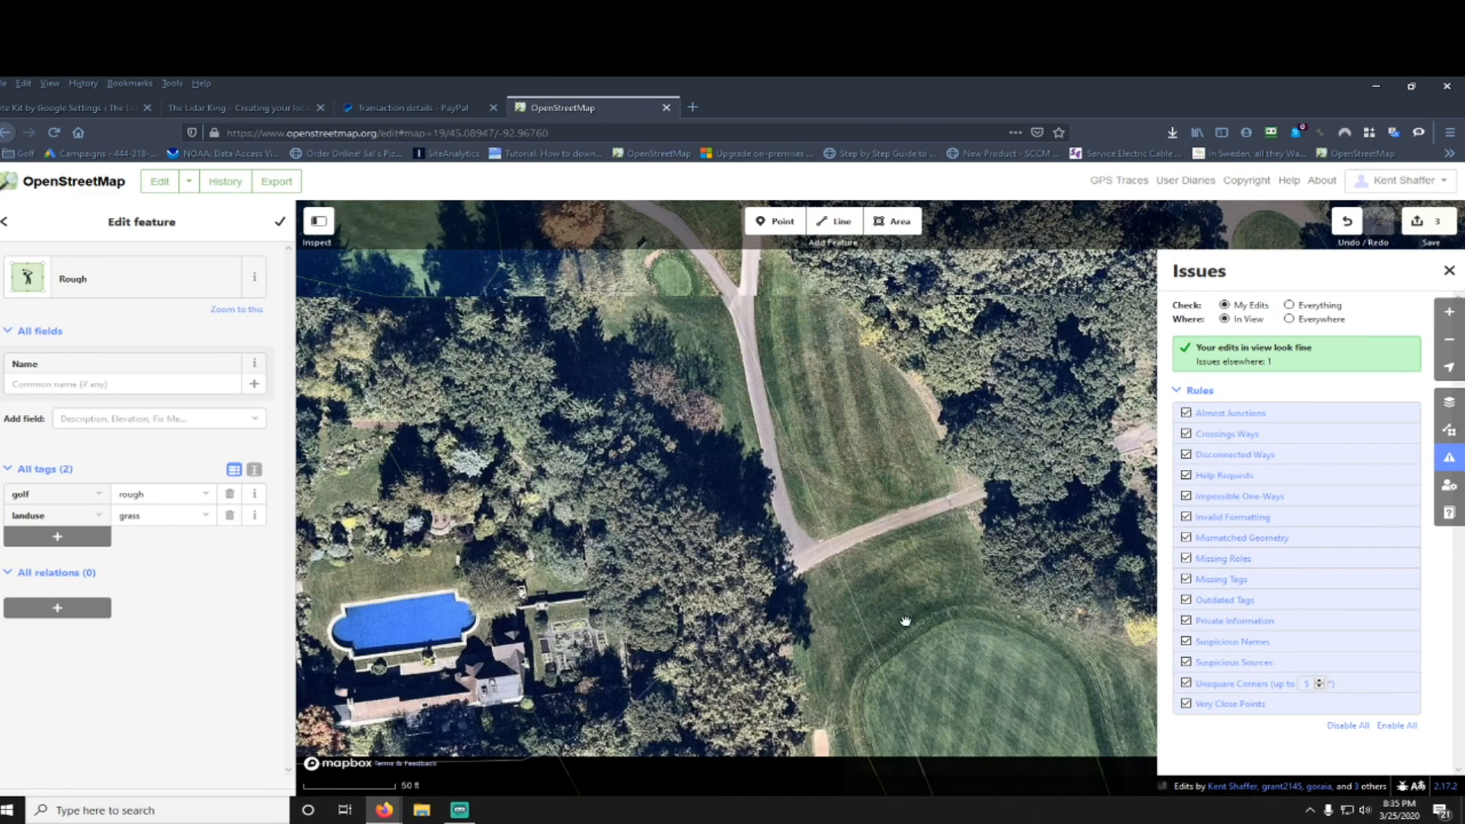
pyautogui.moveTo(893, 608); pyautogui.dragTo(792, 351)
pyautogui.scroll(-3, 876, 619)
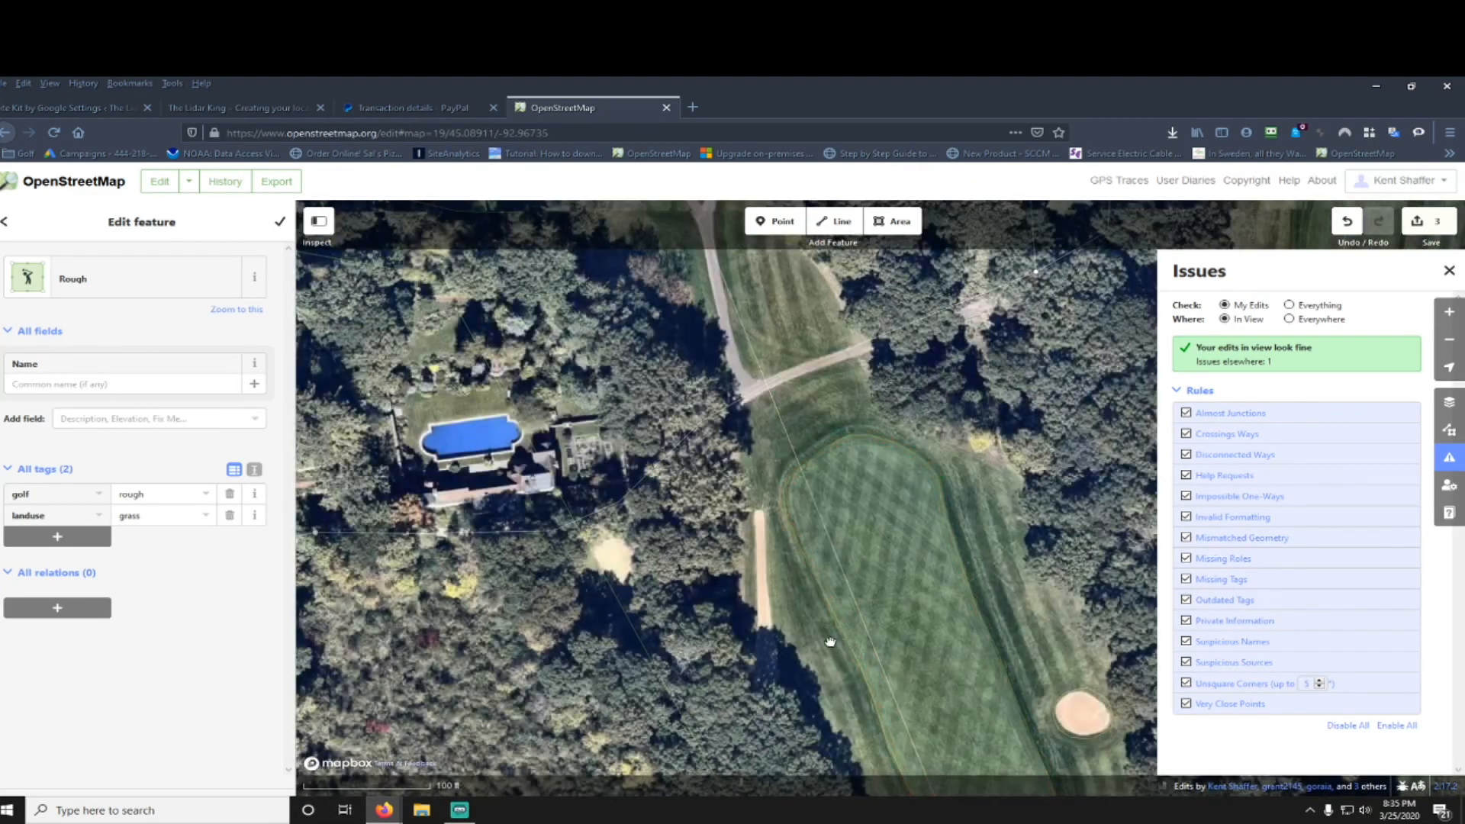
pyautogui.moveTo(827, 641); pyautogui.dragTo(580, 324)
pyautogui.moveTo(763, 557); pyautogui.dragTo(670, 396)
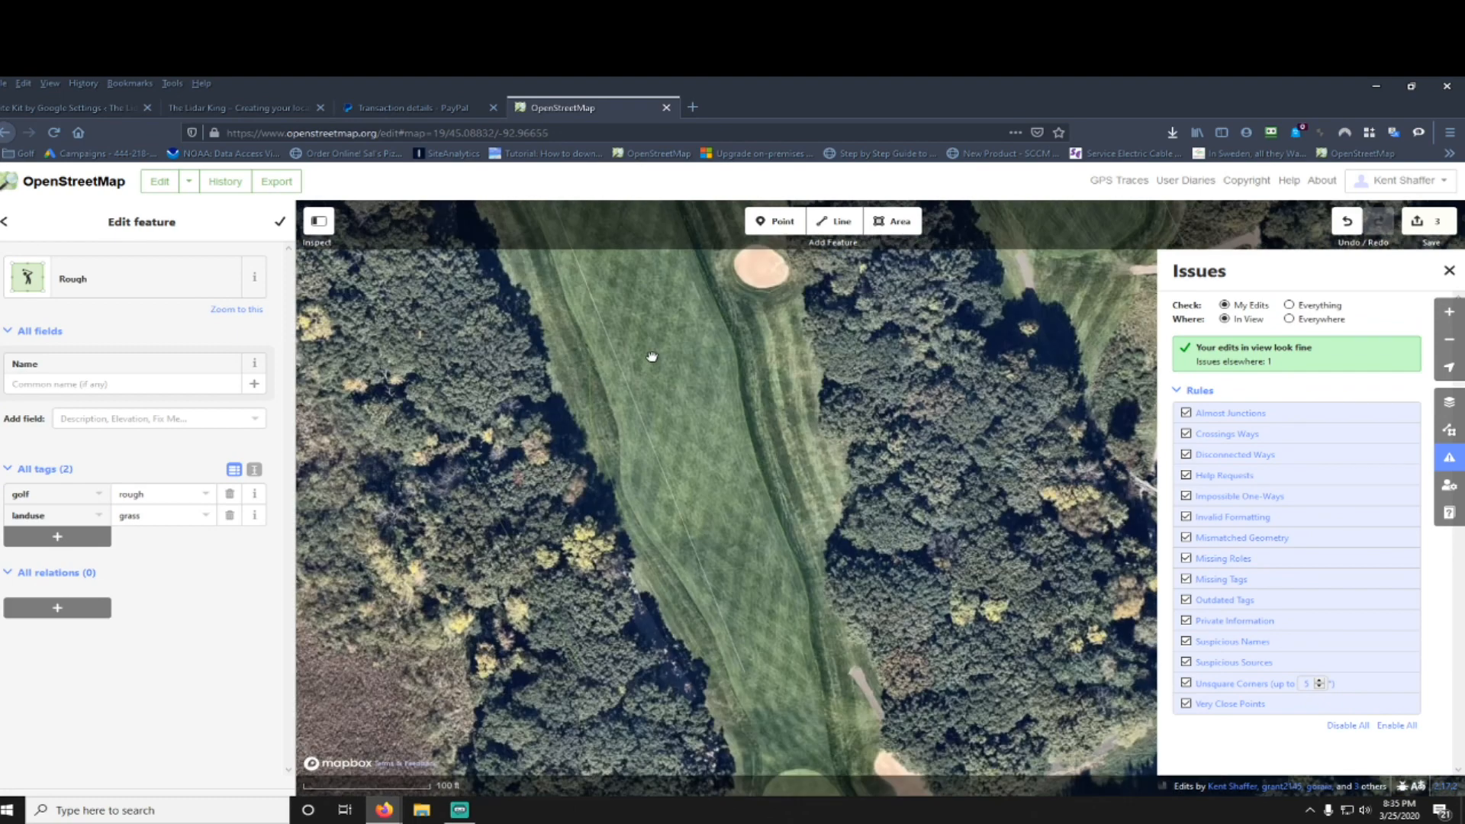
pyautogui.moveTo(771, 748); pyautogui.dragTo(744, 500)
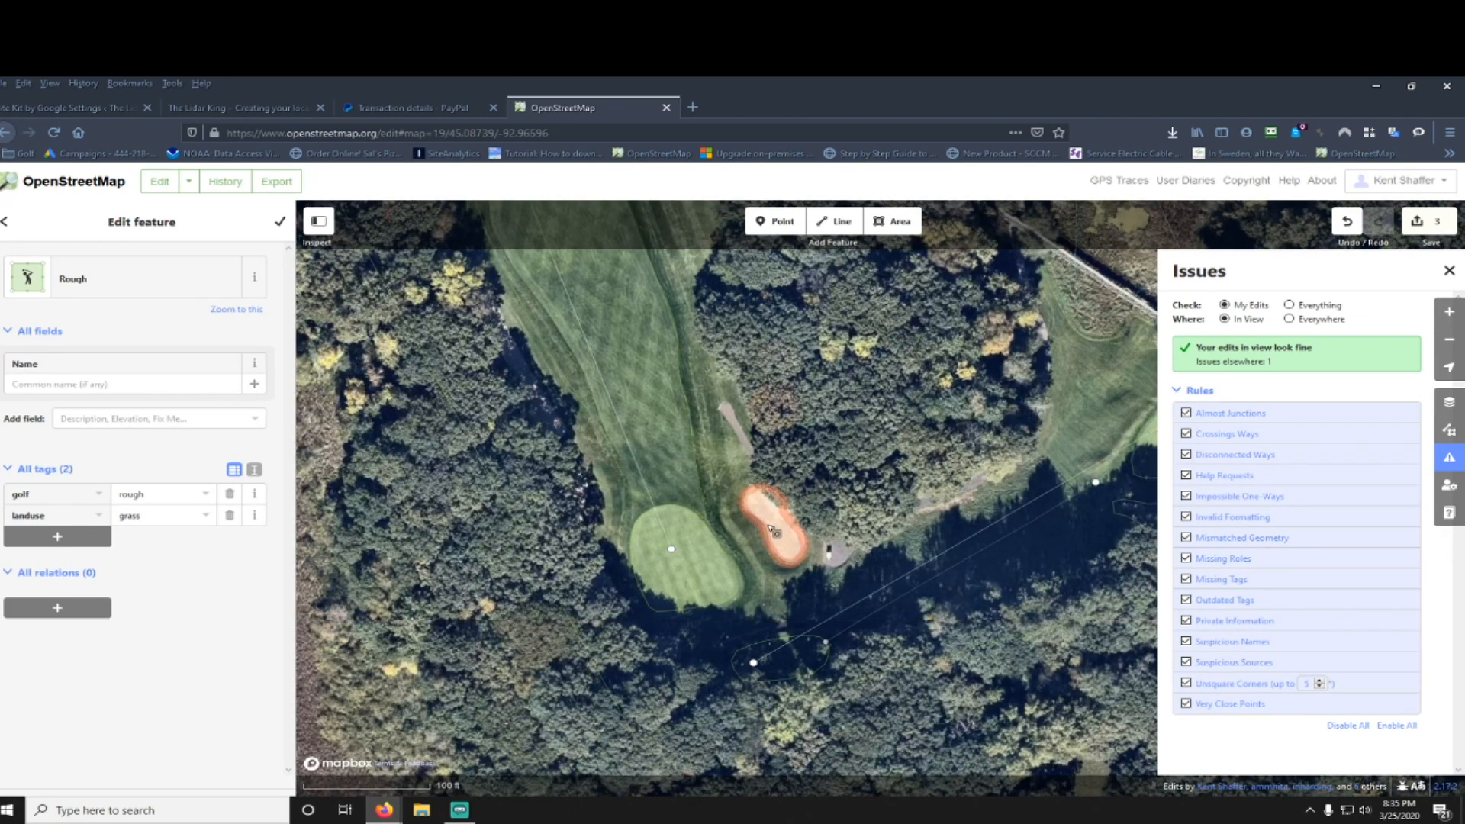
pyautogui.moveTo(889, 513); pyautogui.dragTo(523, 657)
pyautogui.moveTo(534, 501); pyautogui.dragTo(548, 694)
pyautogui.moveTo(534, 259); pyautogui.dragTo(520, 593)
pyautogui.moveTo(534, 321); pyautogui.dragTo(536, 784)
pyautogui.moveTo(700, 249); pyautogui.dragTo(675, 748)
pyautogui.moveTo(663, 386); pyautogui.dragTo(672, 763)
pyautogui.moveTo(679, 305); pyautogui.dragTo(687, 550)
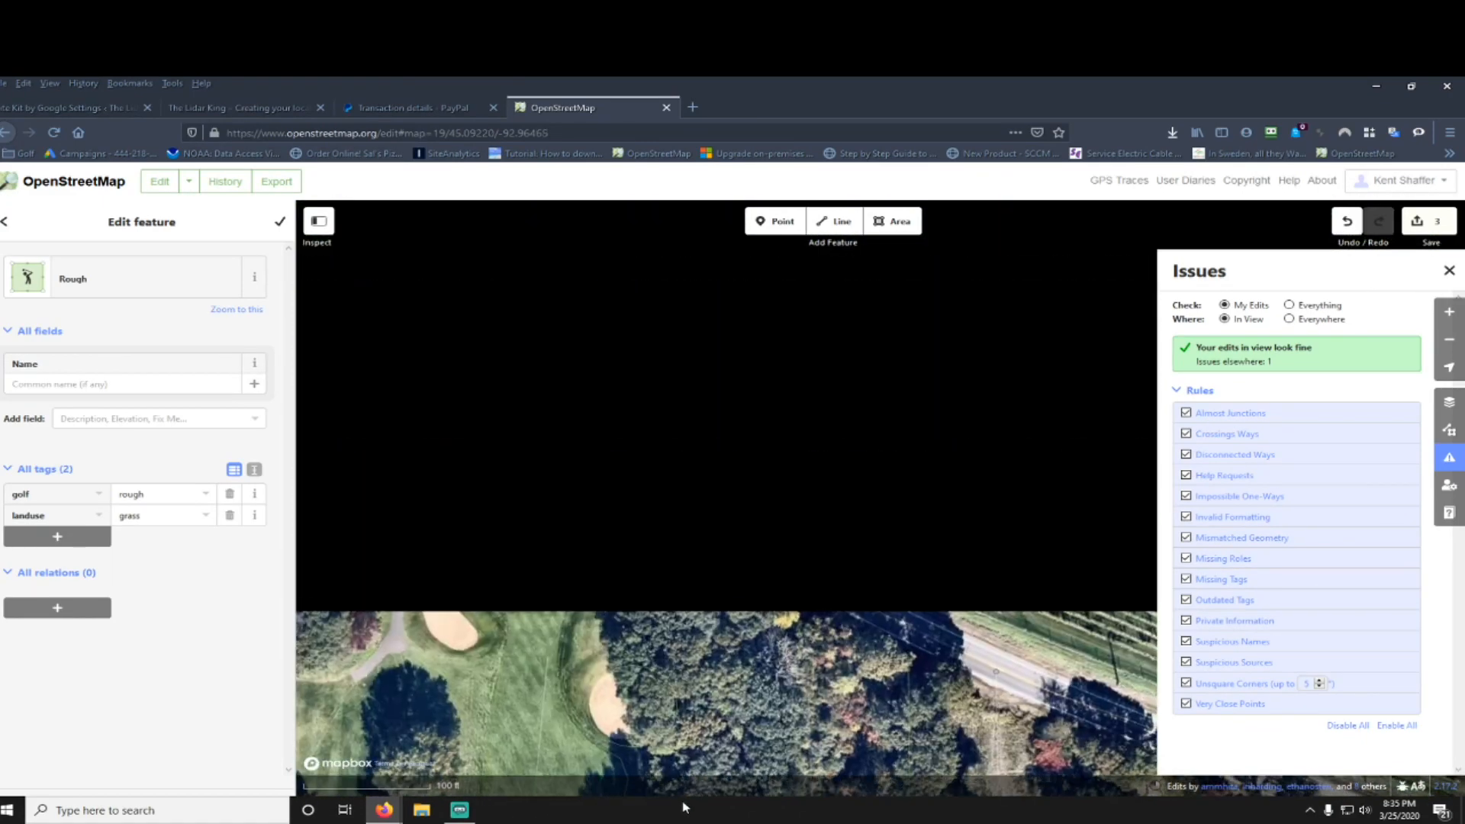
pyautogui.moveTo(565, 616); pyautogui.dragTo(554, 532)
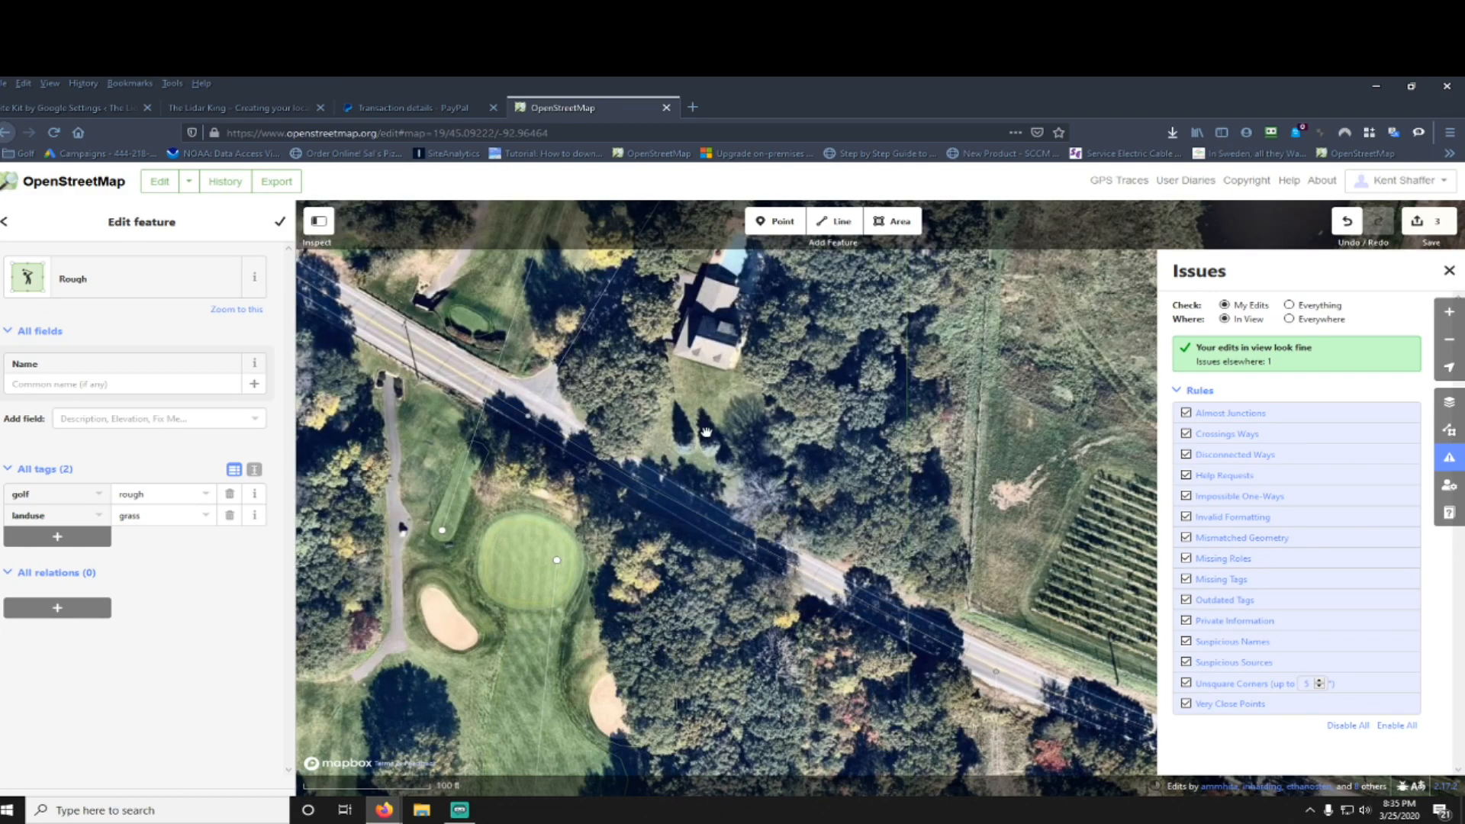
pyautogui.scroll(-3, 807, 411)
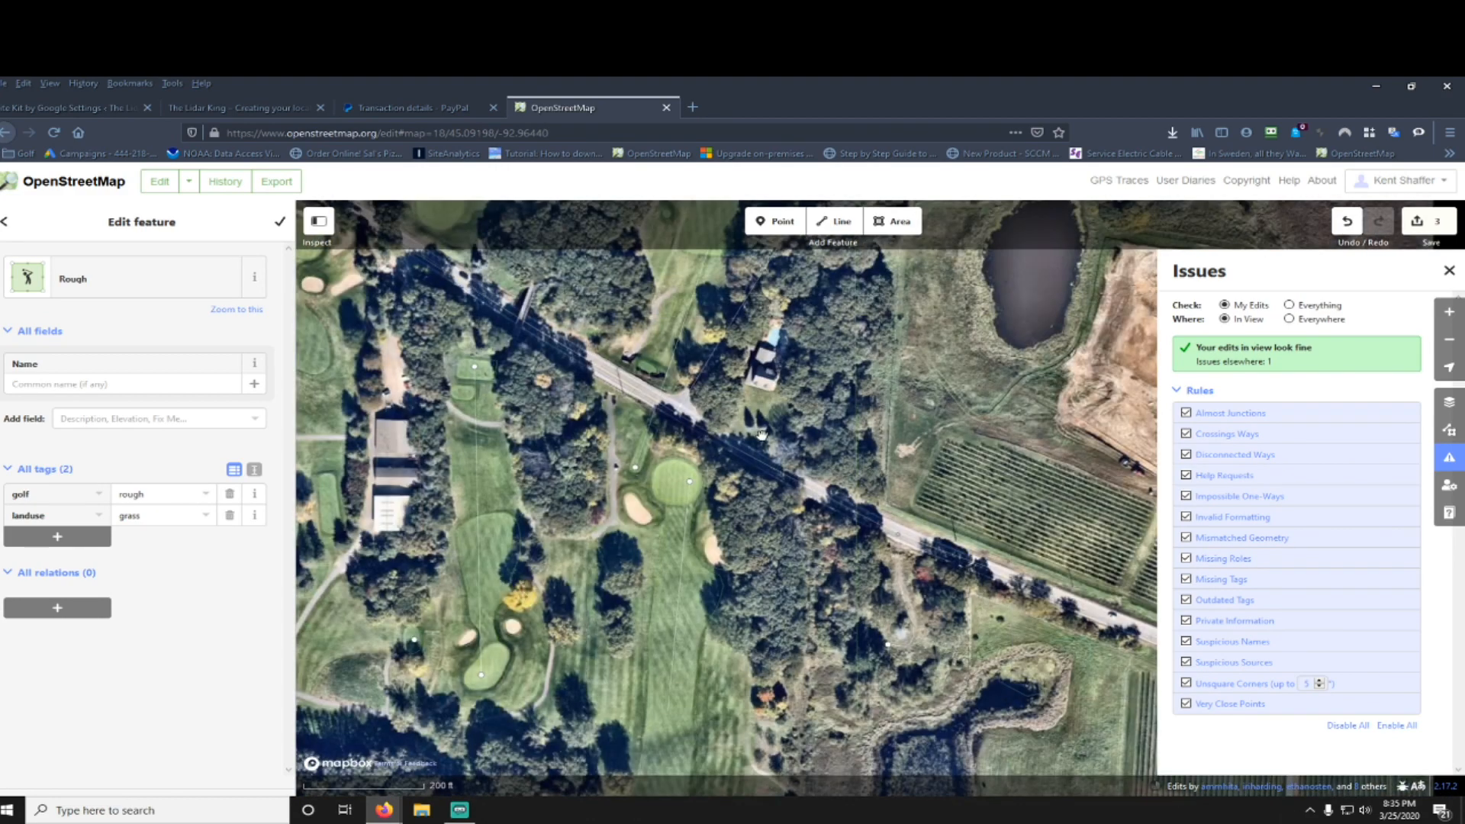
# Step: Try a narrow Rough area from the north end of the tee beside the long buildings to the cart path, and undo it
pyautogui.moveTo(331, 401); pyautogui.dragTo(473, 412)
pyautogui.scroll(3, 473, 412)
pyautogui.scroll(3, 548, 458)
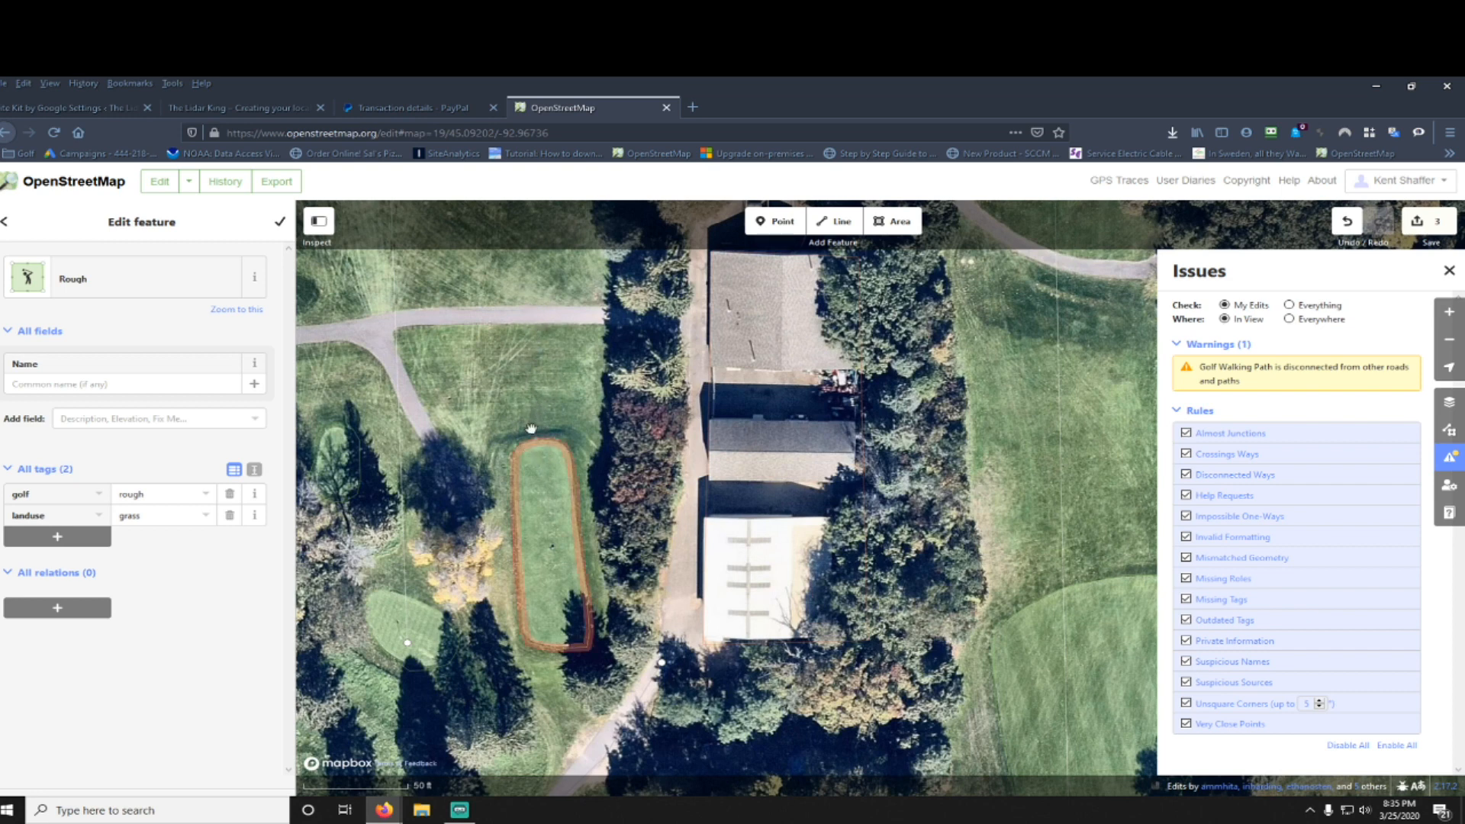
pyautogui.click(886, 226)
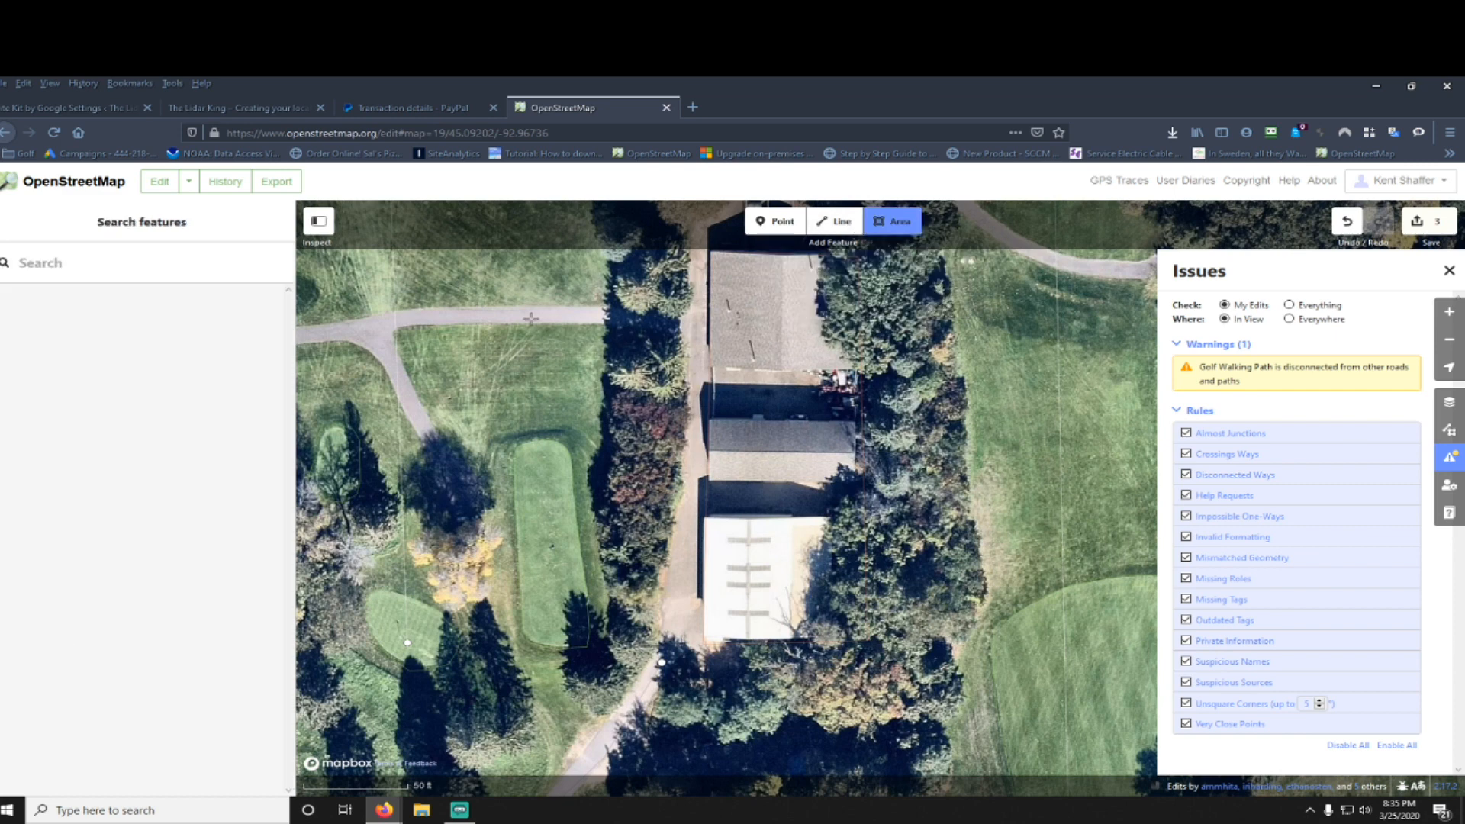
pyautogui.click(532, 450)
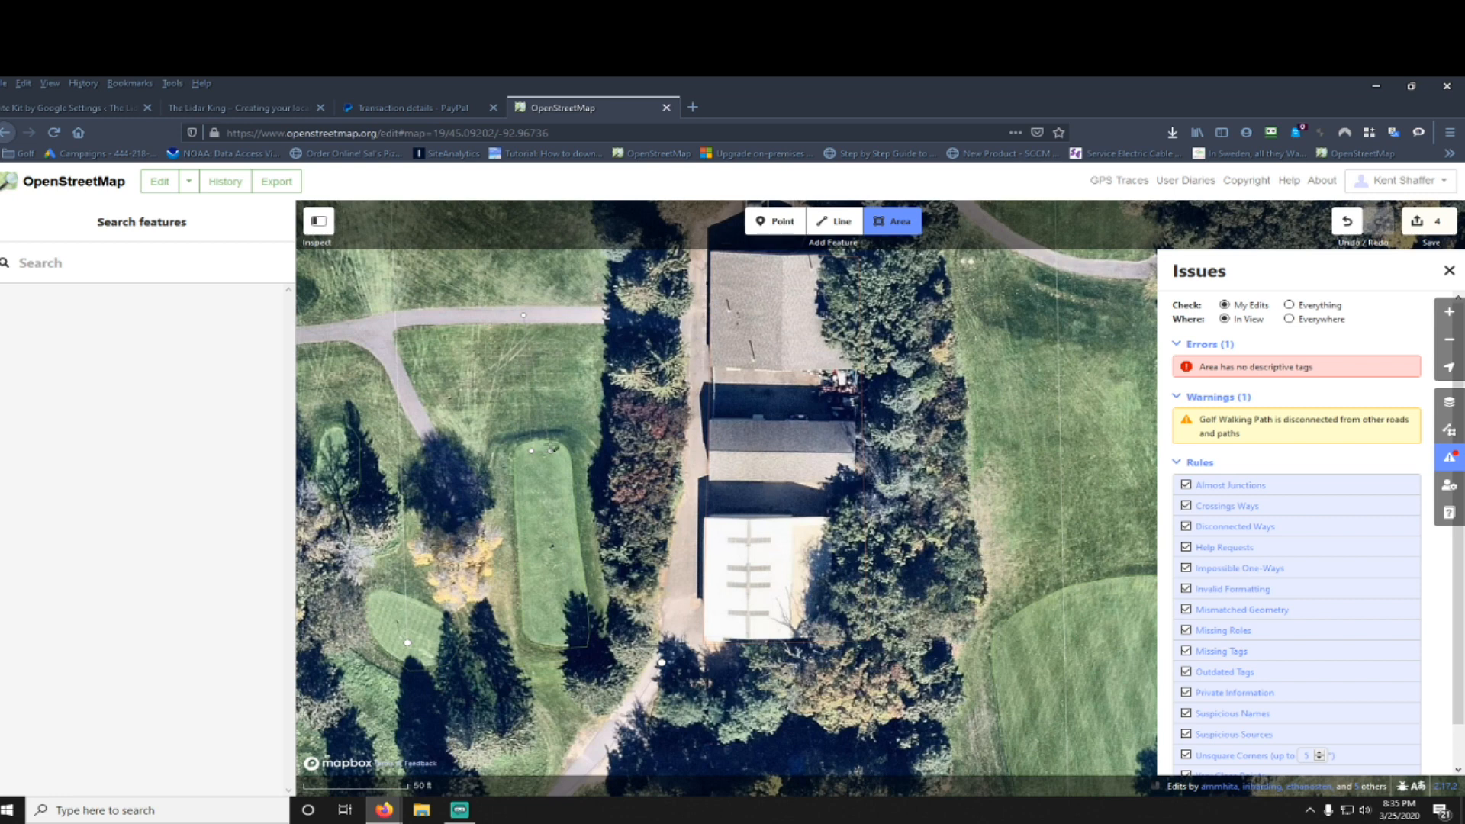
pyautogui.doubleClick(551, 316)
pyautogui.click(145, 328)
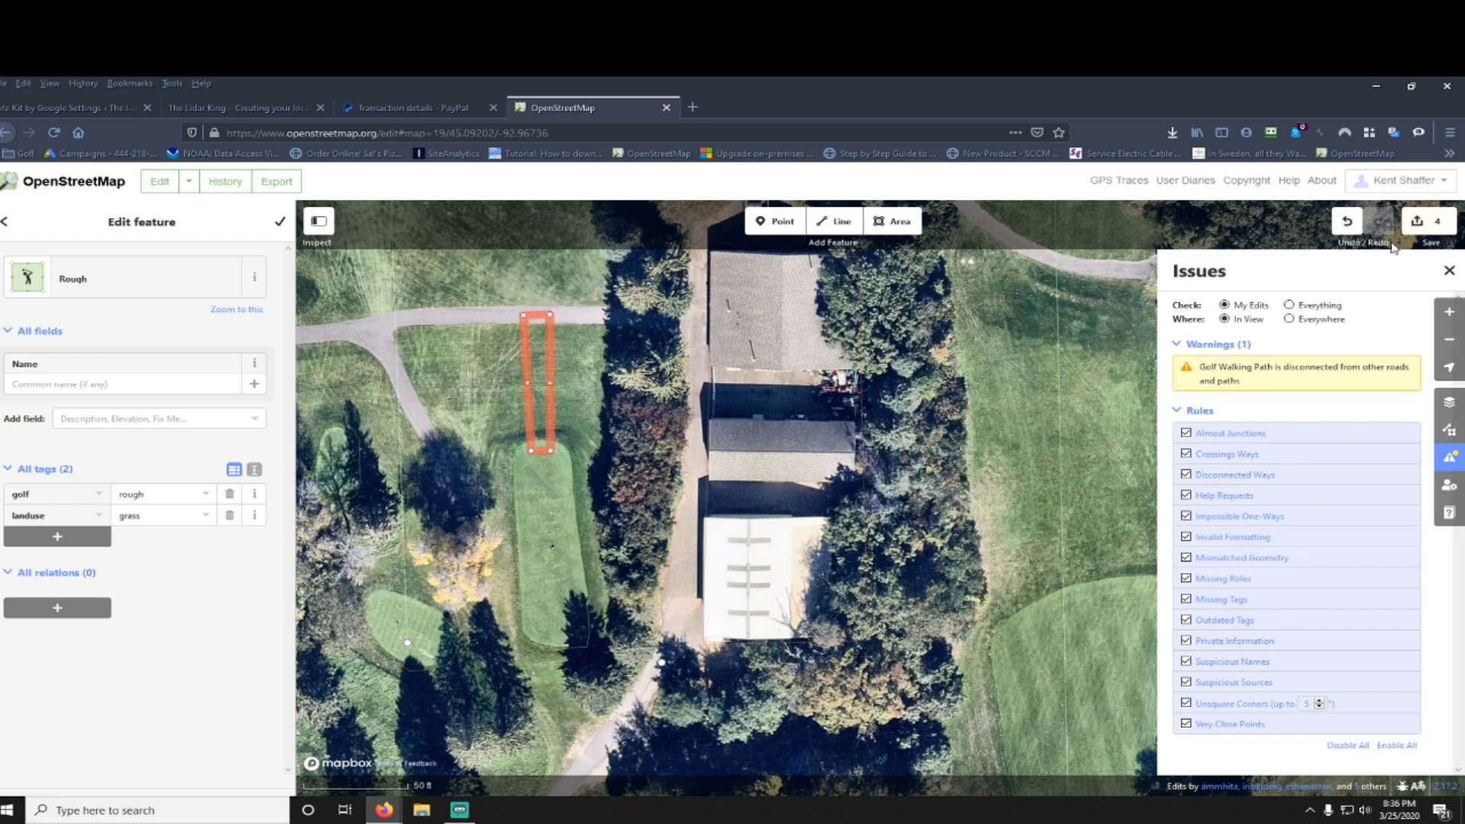
pyautogui.click(1349, 226)
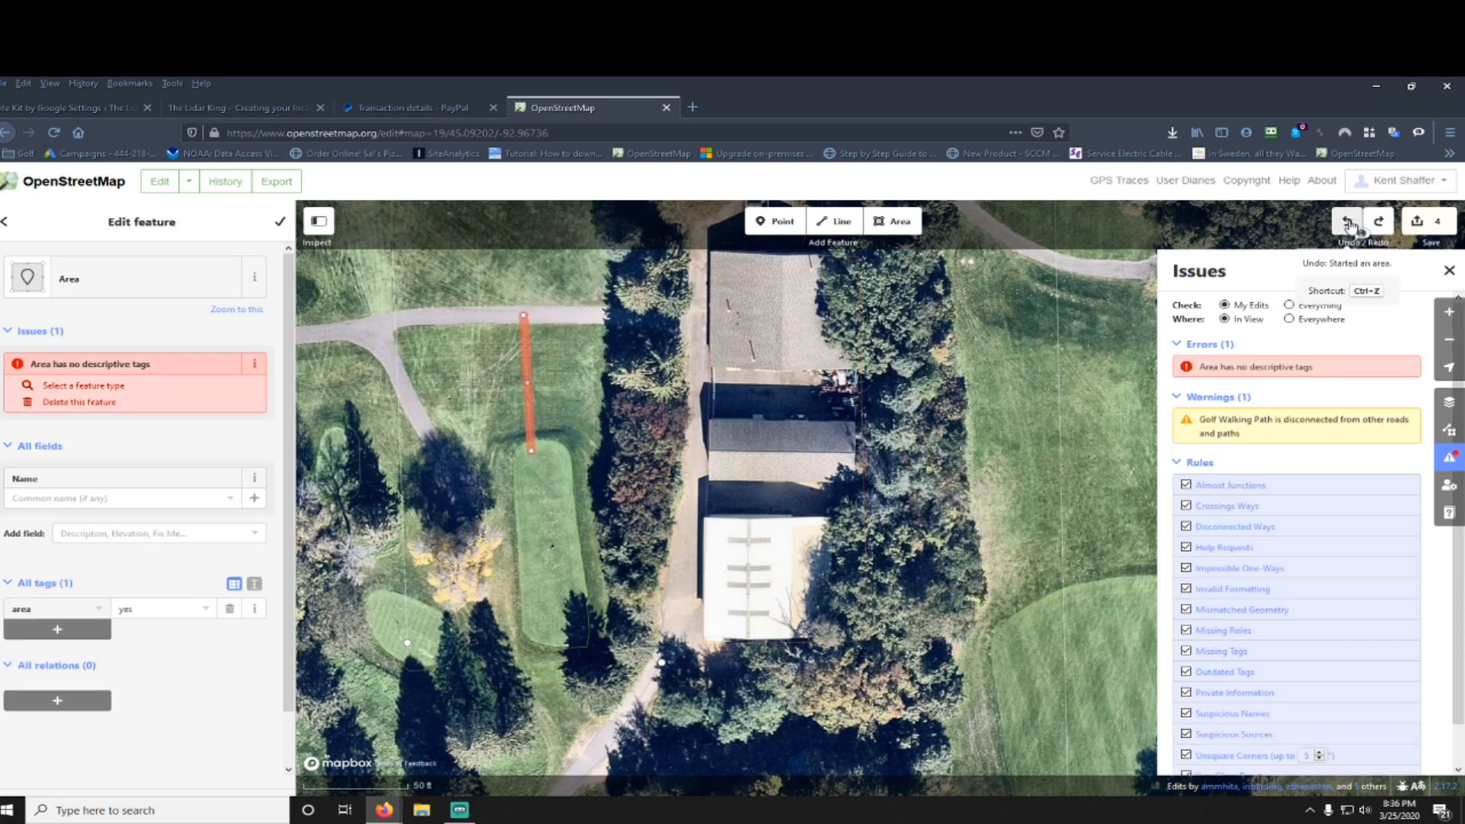
pyautogui.click(1351, 228)
# Step: Inspect the Office area covering the long buildings and survey the holes west of it toward the pond
pyautogui.moveTo(560, 435); pyautogui.dragTo(353, 383)
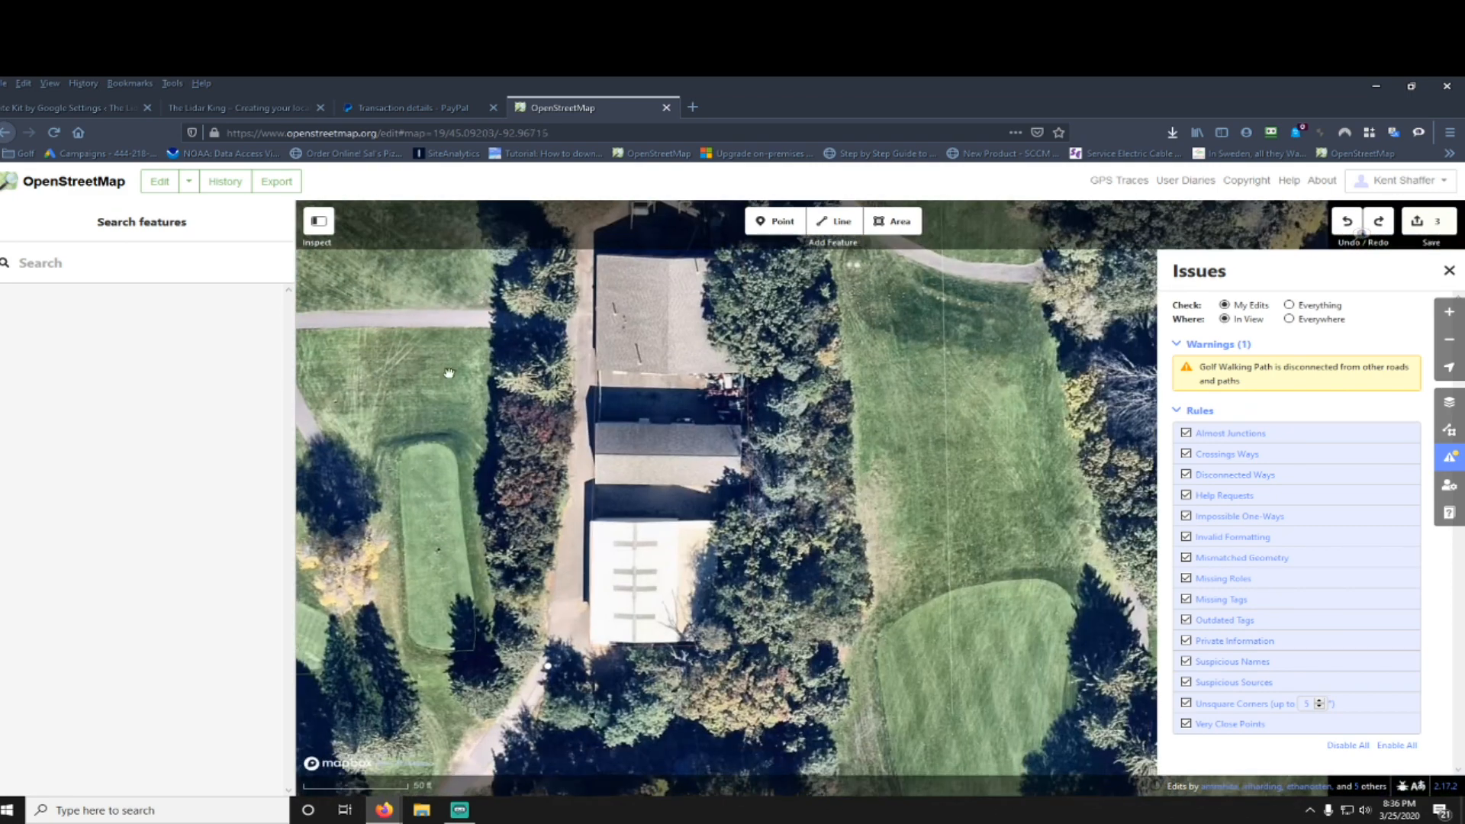
pyautogui.click(751, 431)
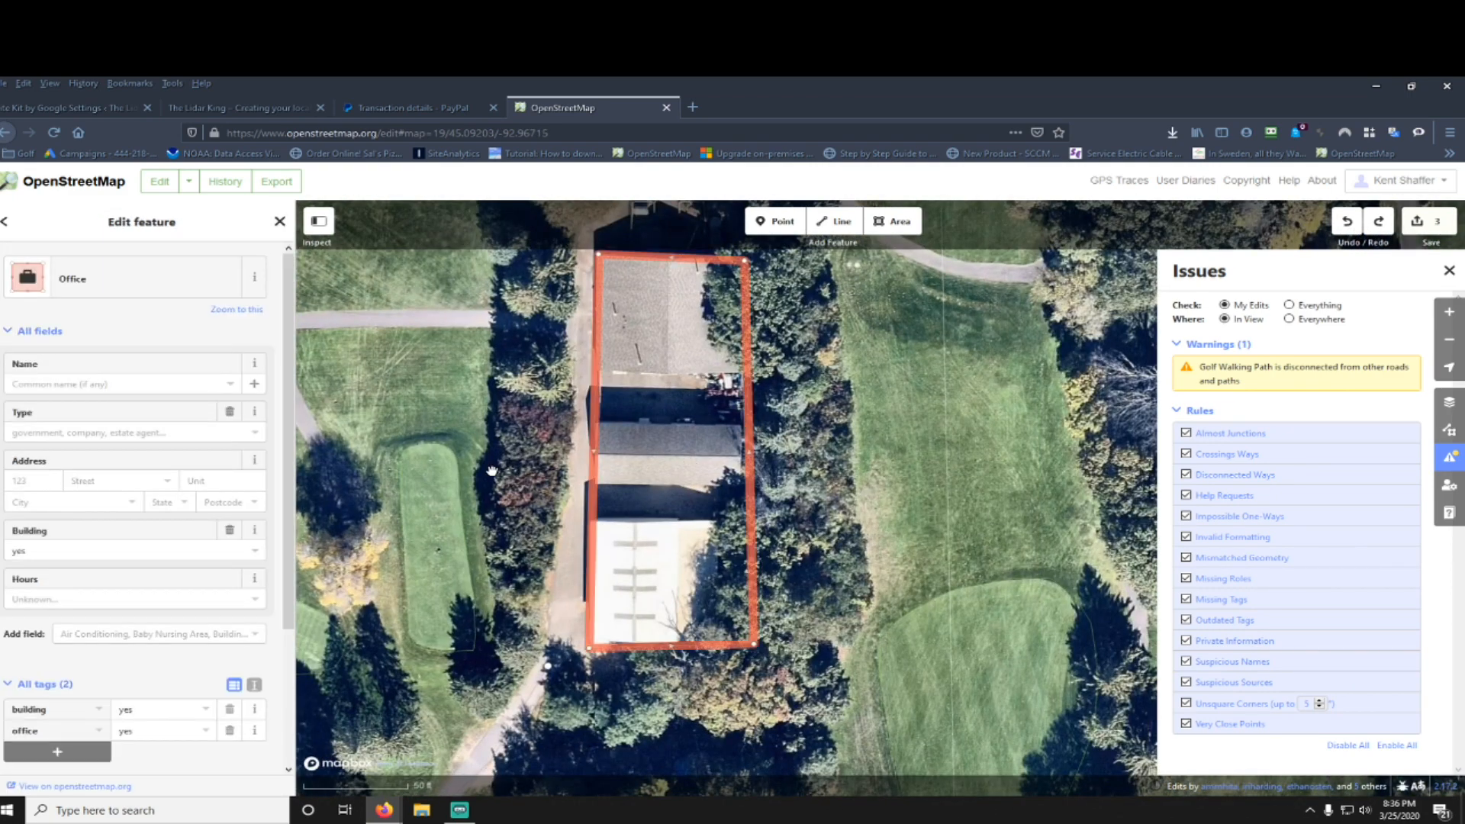
pyautogui.scroll(-5, 489, 489)
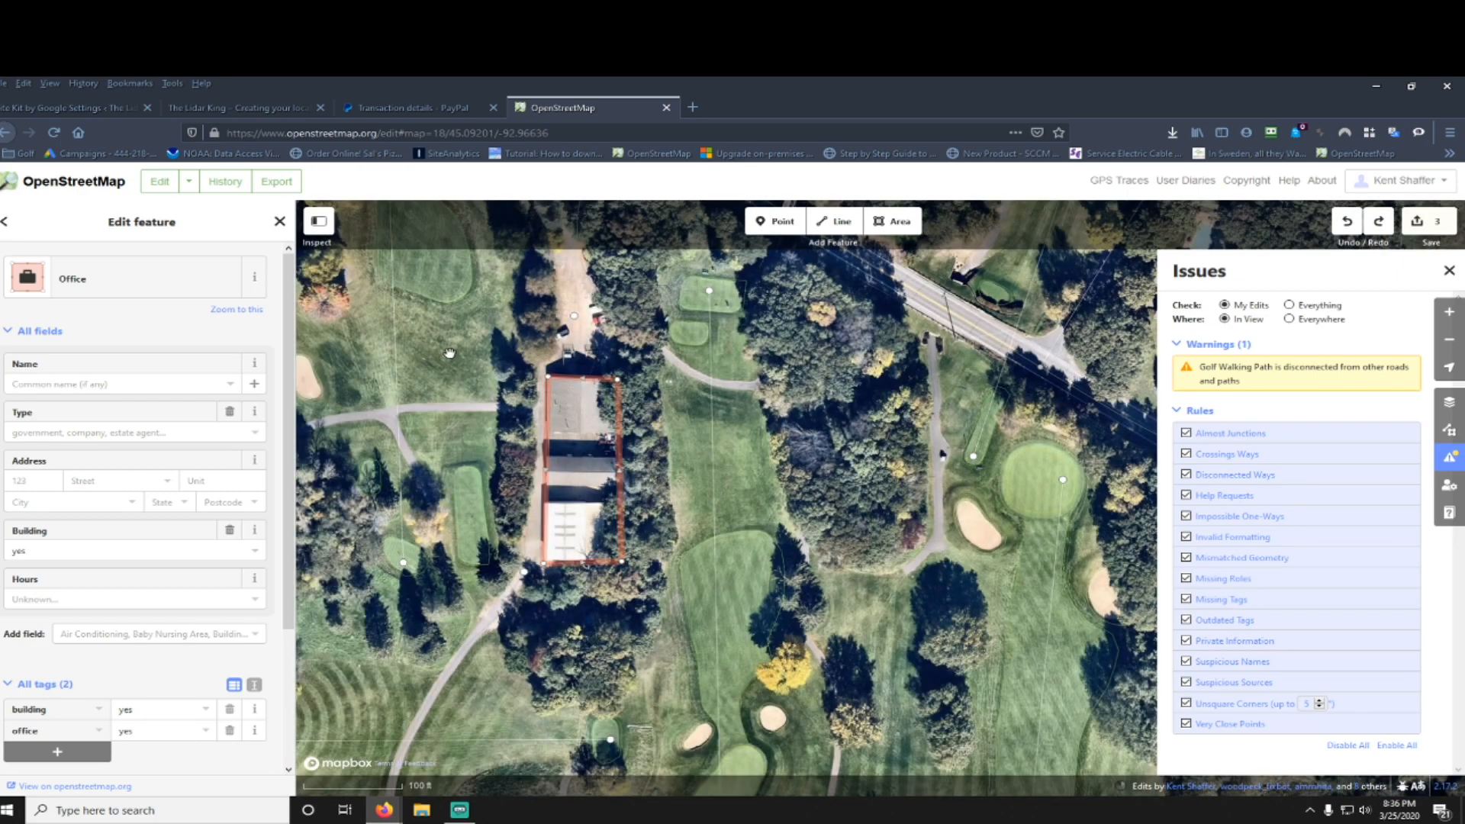
pyautogui.moveTo(475, 557); pyautogui.dragTo(961, 763)
pyautogui.moveTo(944, 360); pyautogui.dragTo(940, 557)
pyautogui.moveTo(580, 625); pyautogui.dragTo(976, 466)
pyautogui.moveTo(848, 503); pyautogui.dragTo(918, 524)
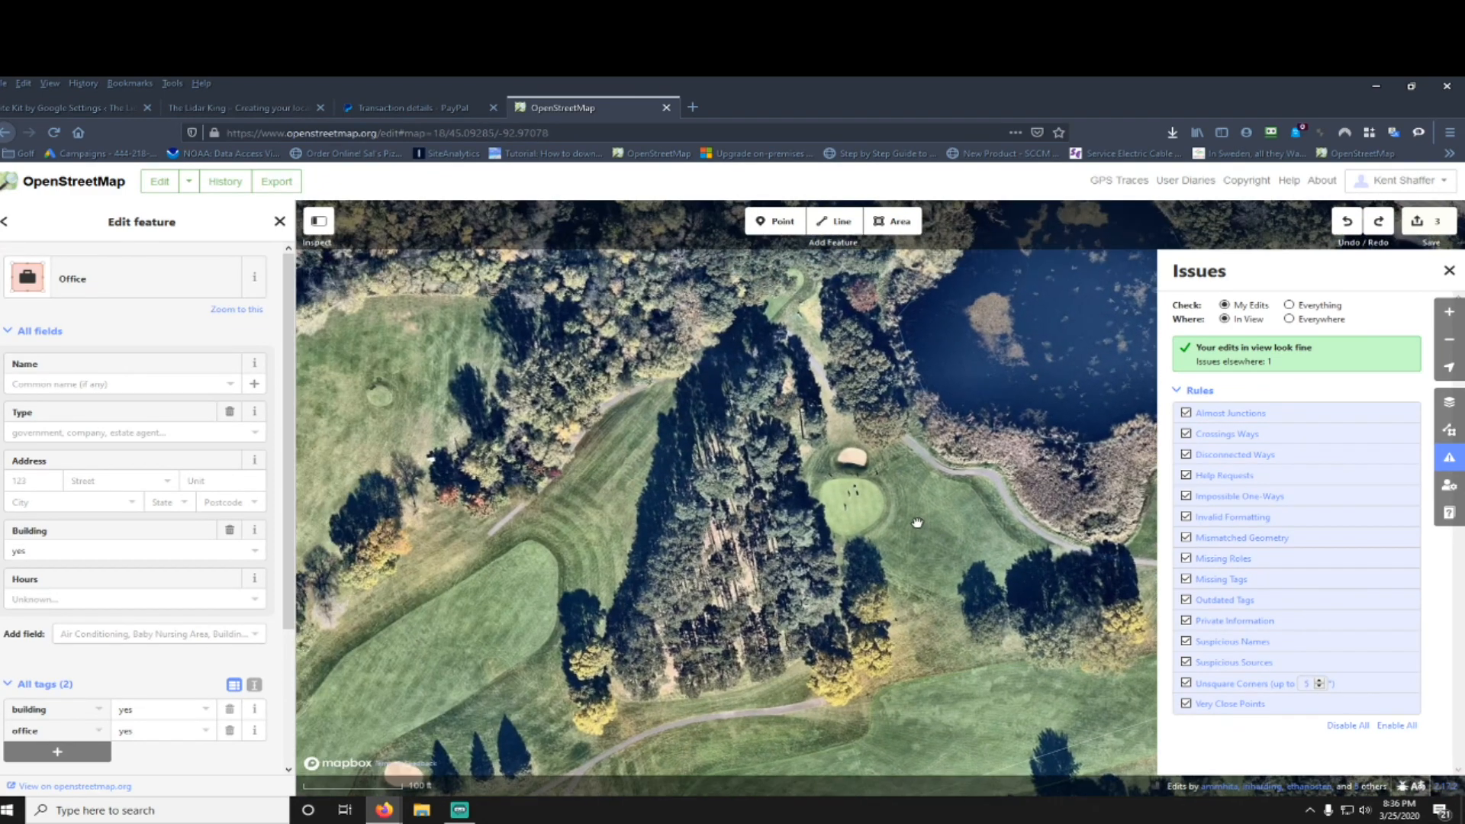
# Step: Add a point on the yellow tree at the west edge of the small pond and set its feature type to Tree
pyautogui.moveTo(721, 600); pyautogui.dragTo(968, 404)
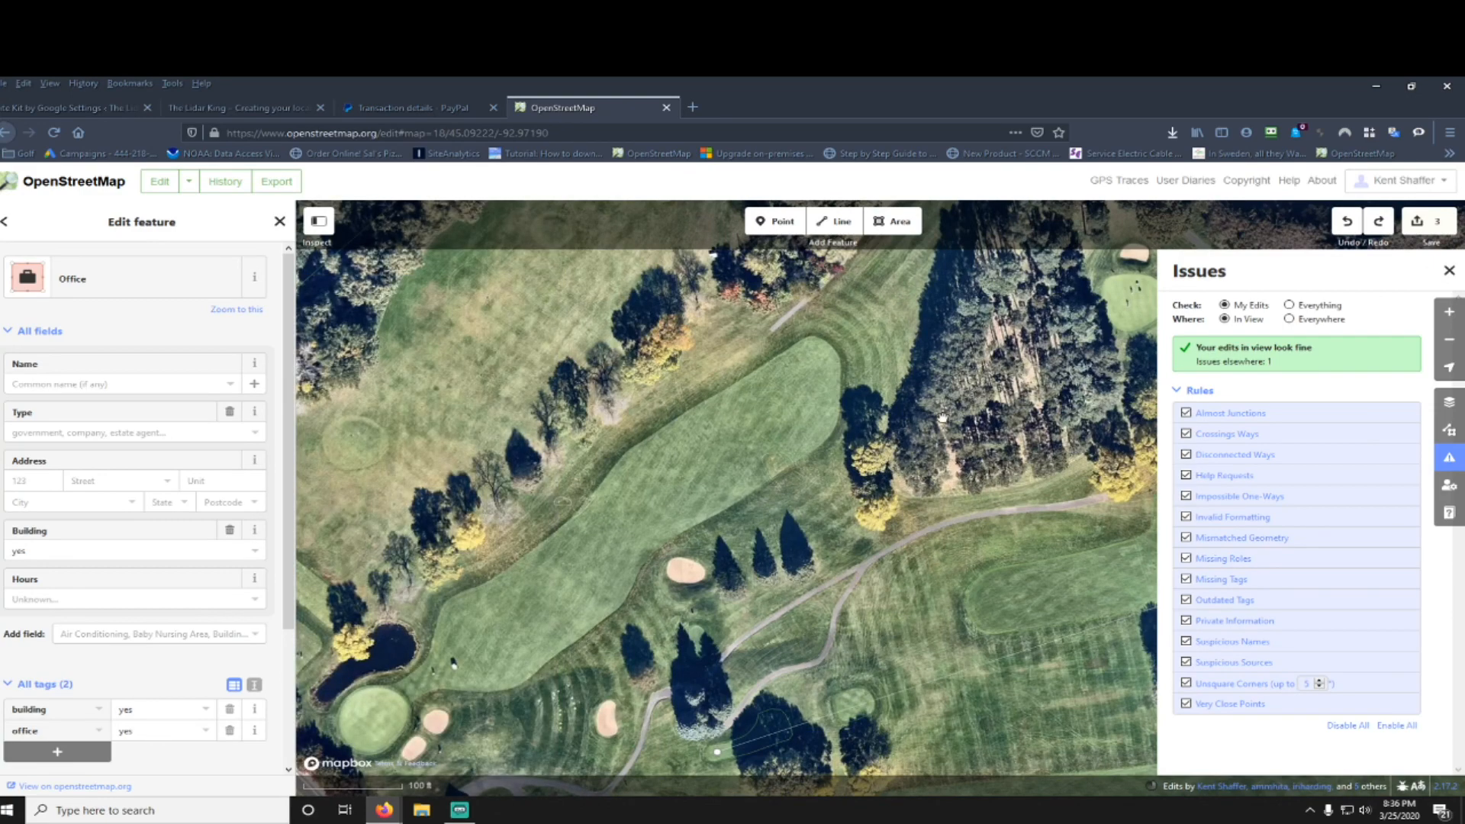
pyautogui.moveTo(691, 504); pyautogui.dragTo(832, 360)
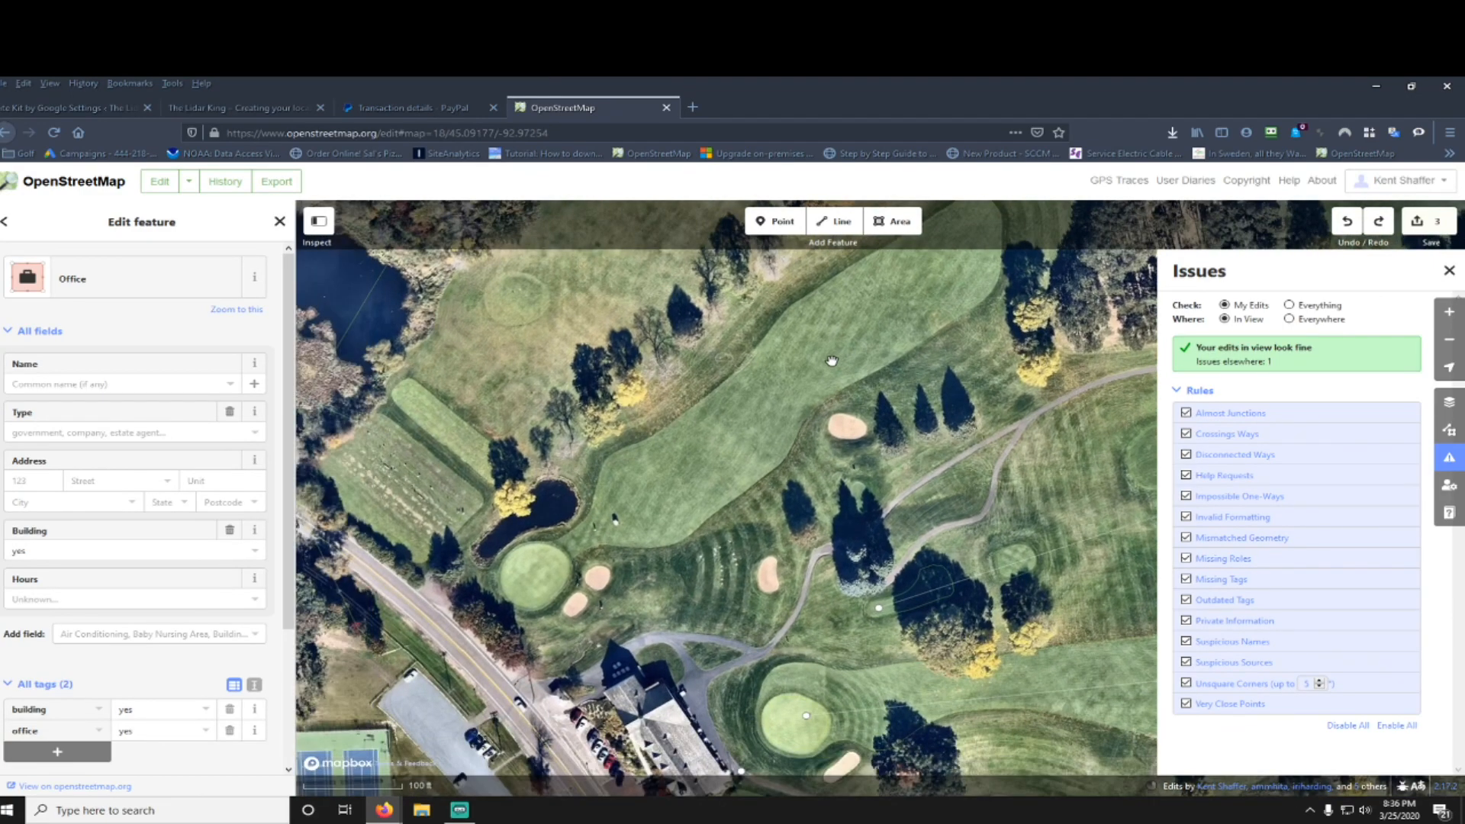
pyautogui.moveTo(672, 488); pyautogui.dragTo(796, 460)
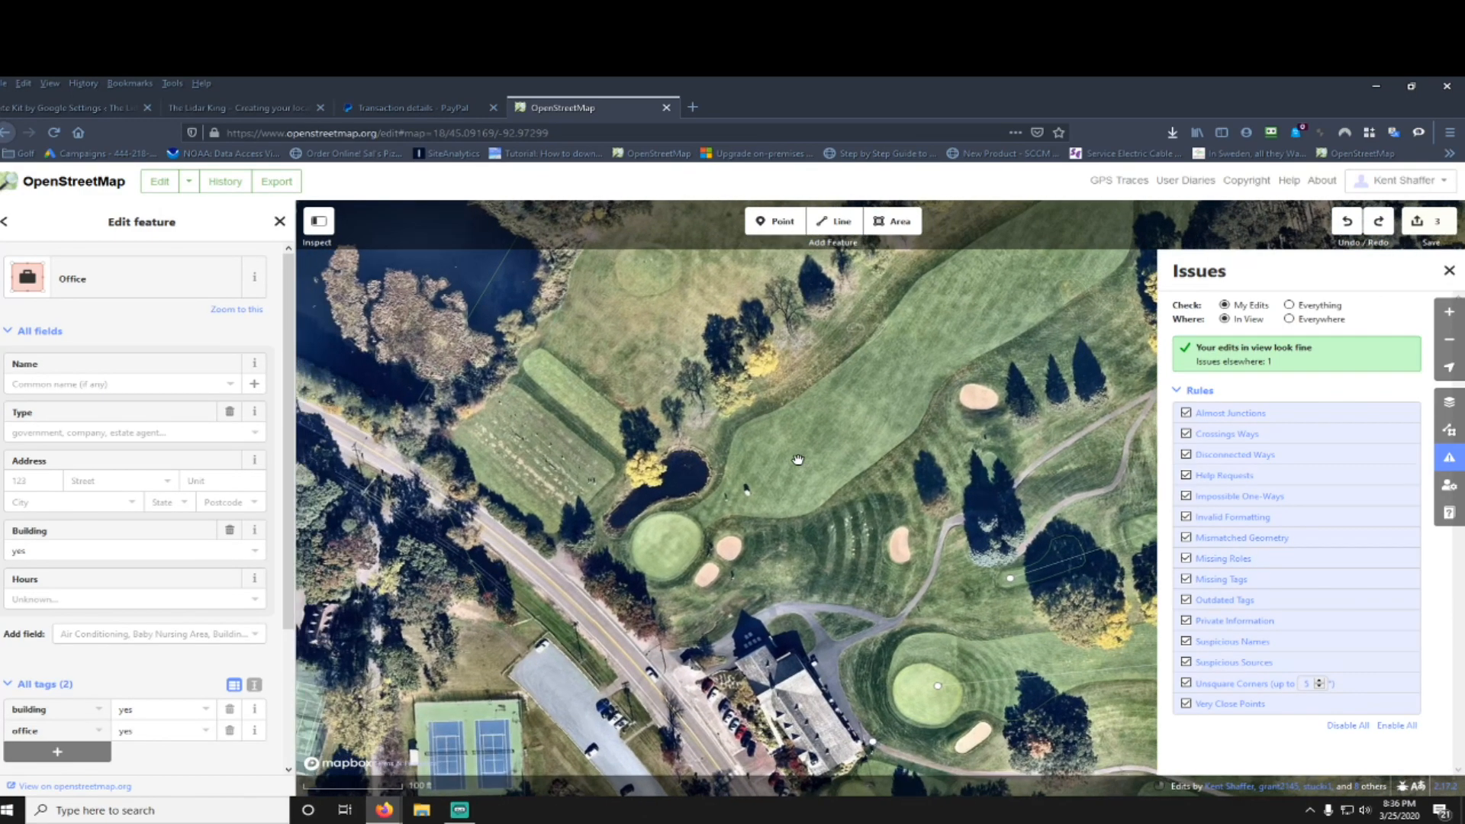
pyautogui.moveTo(829, 405); pyautogui.dragTo(863, 457)
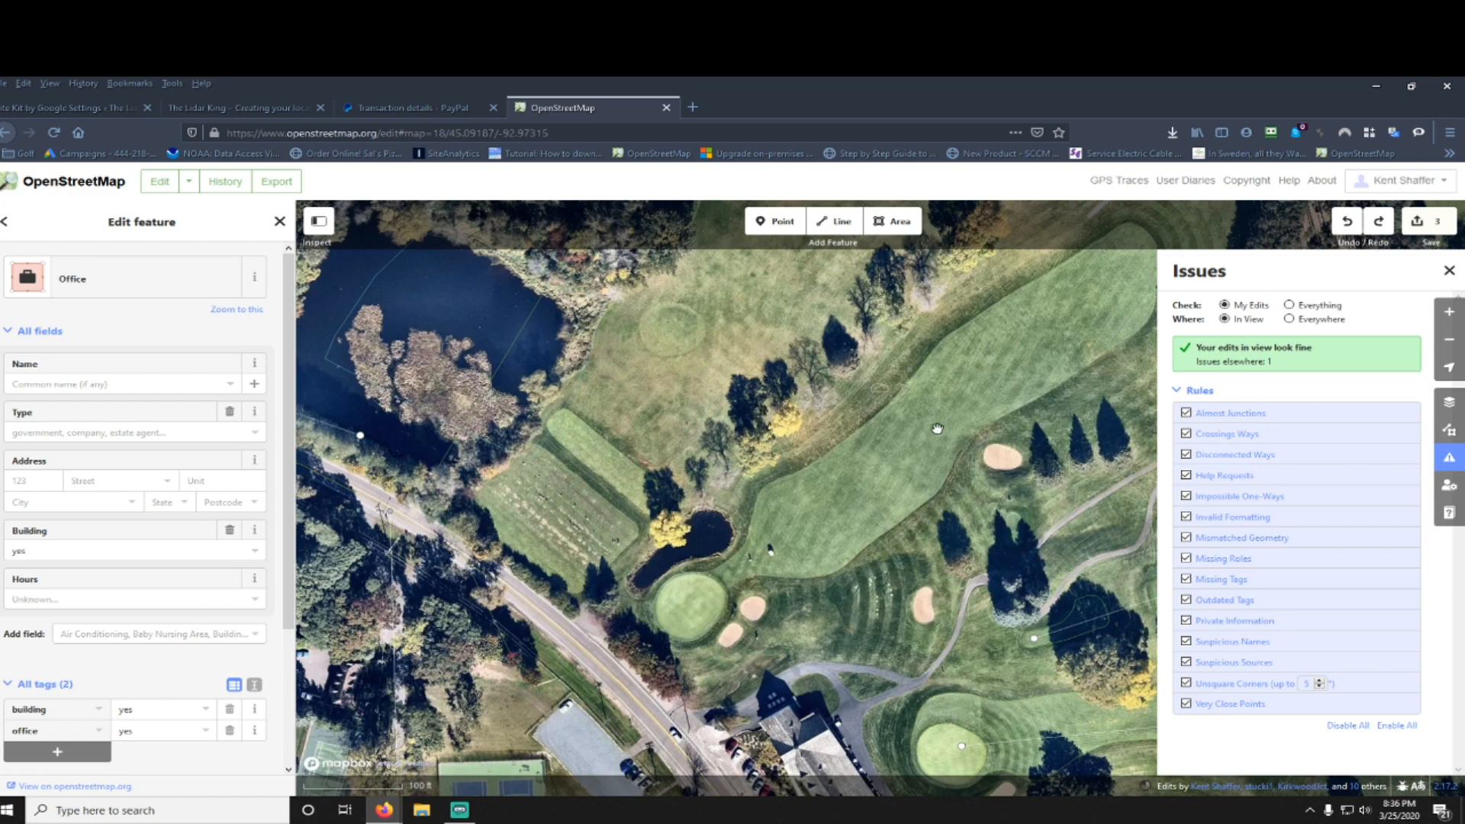
pyautogui.moveTo(1000, 352); pyautogui.dragTo(759, 428)
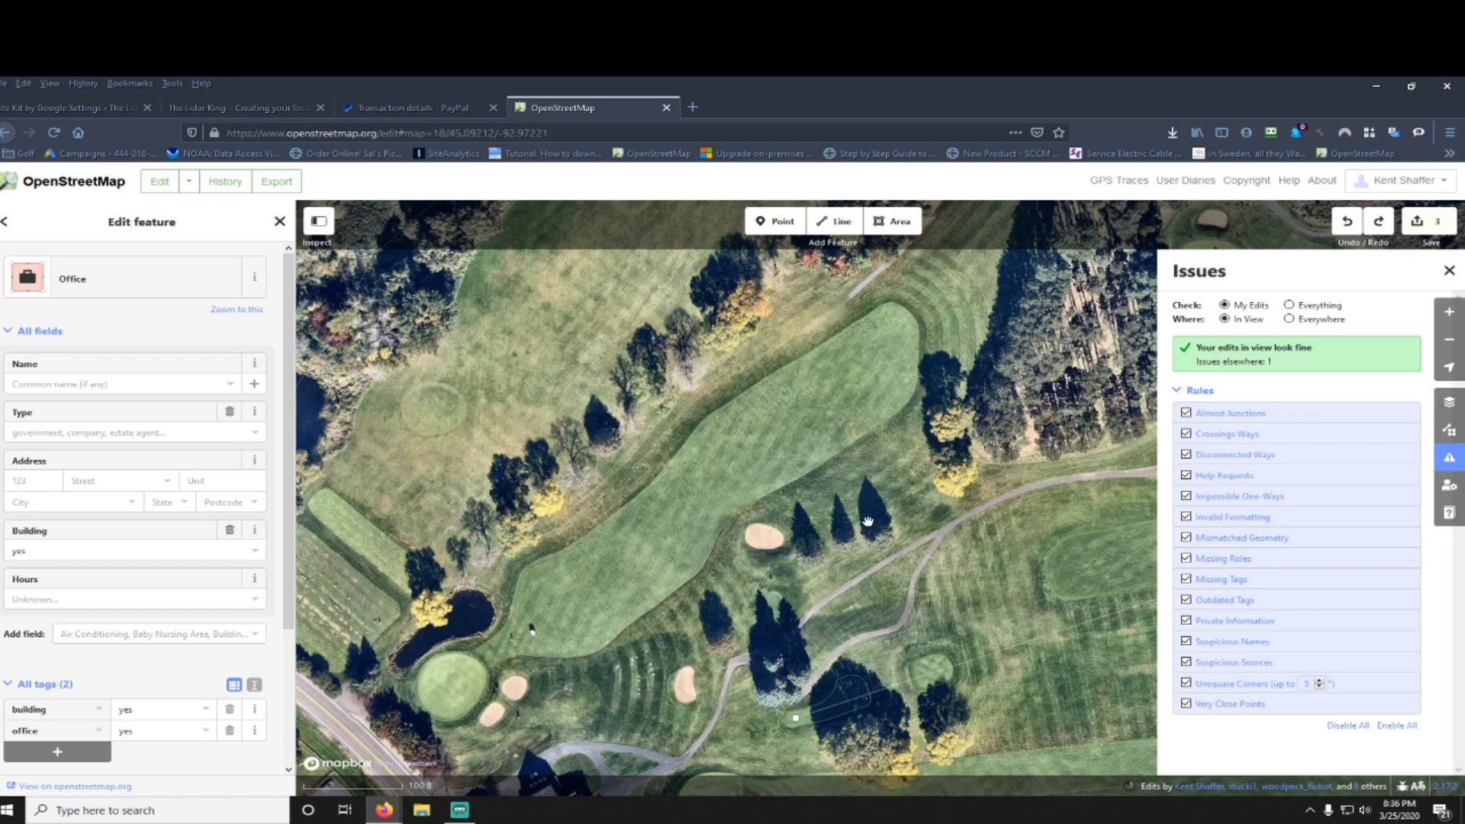
pyautogui.moveTo(819, 369); pyautogui.dragTo(967, 405)
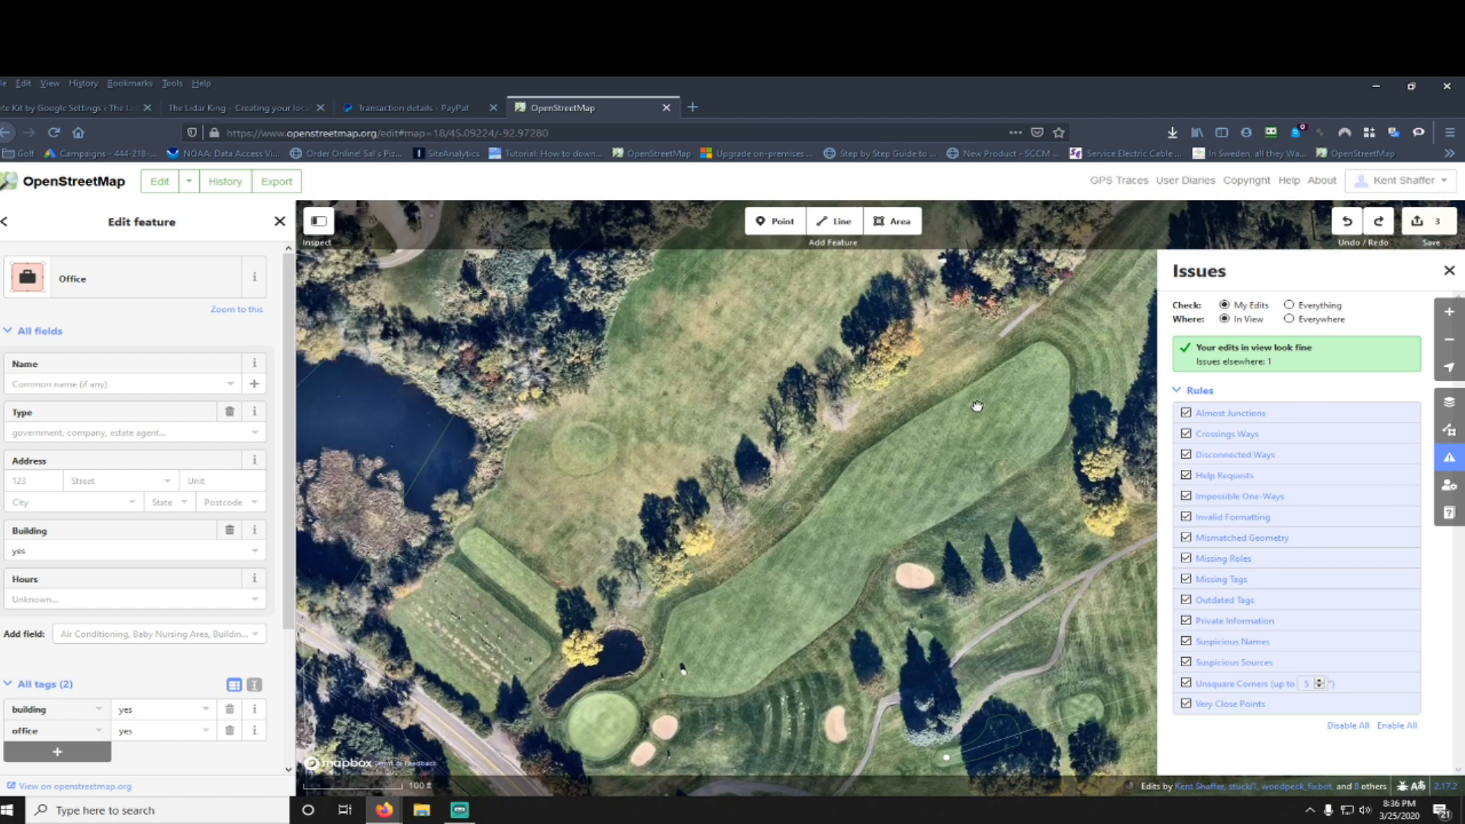
pyautogui.click(763, 224)
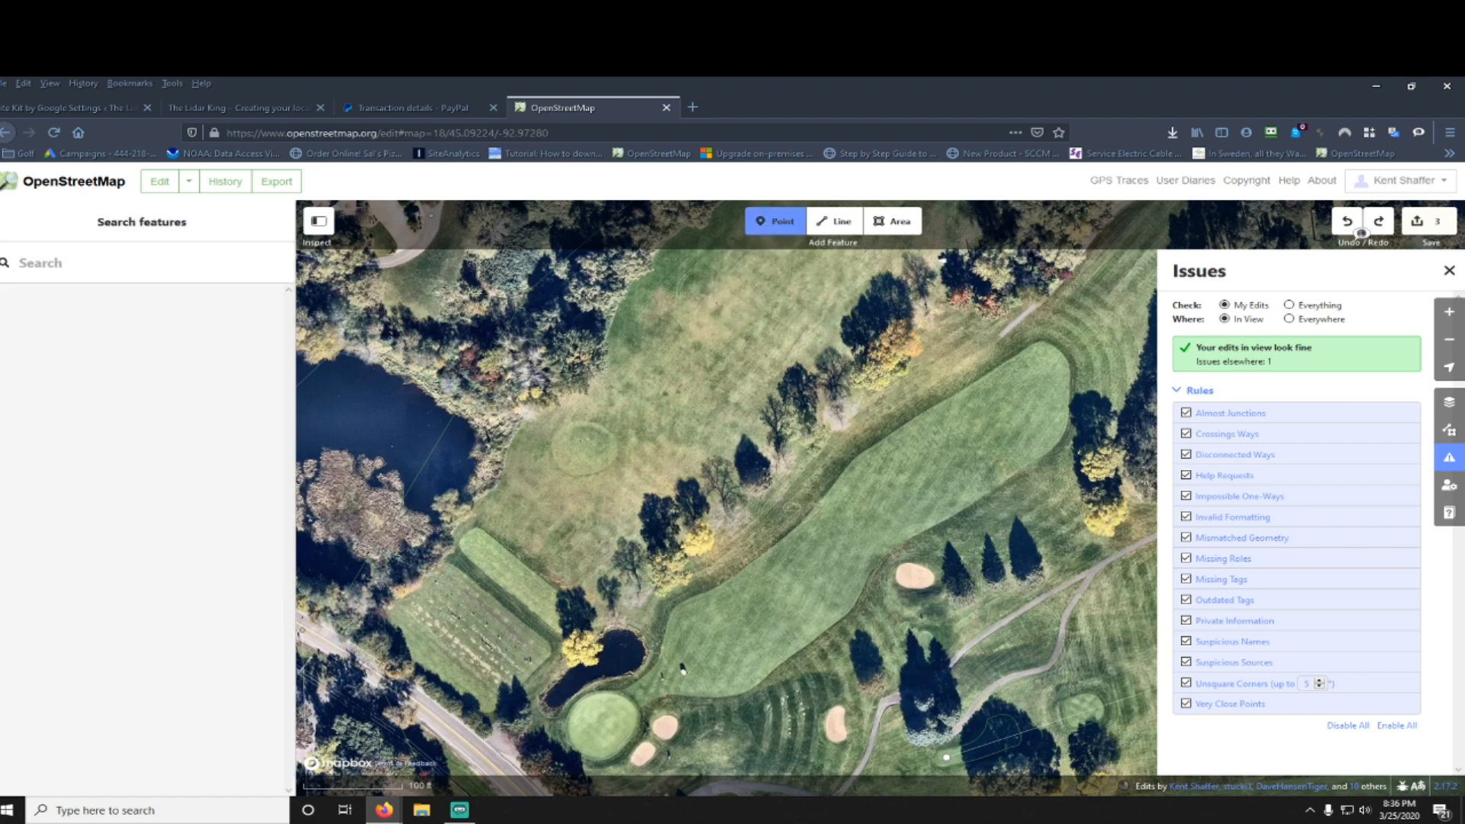
pyautogui.scroll(2, 727, 496)
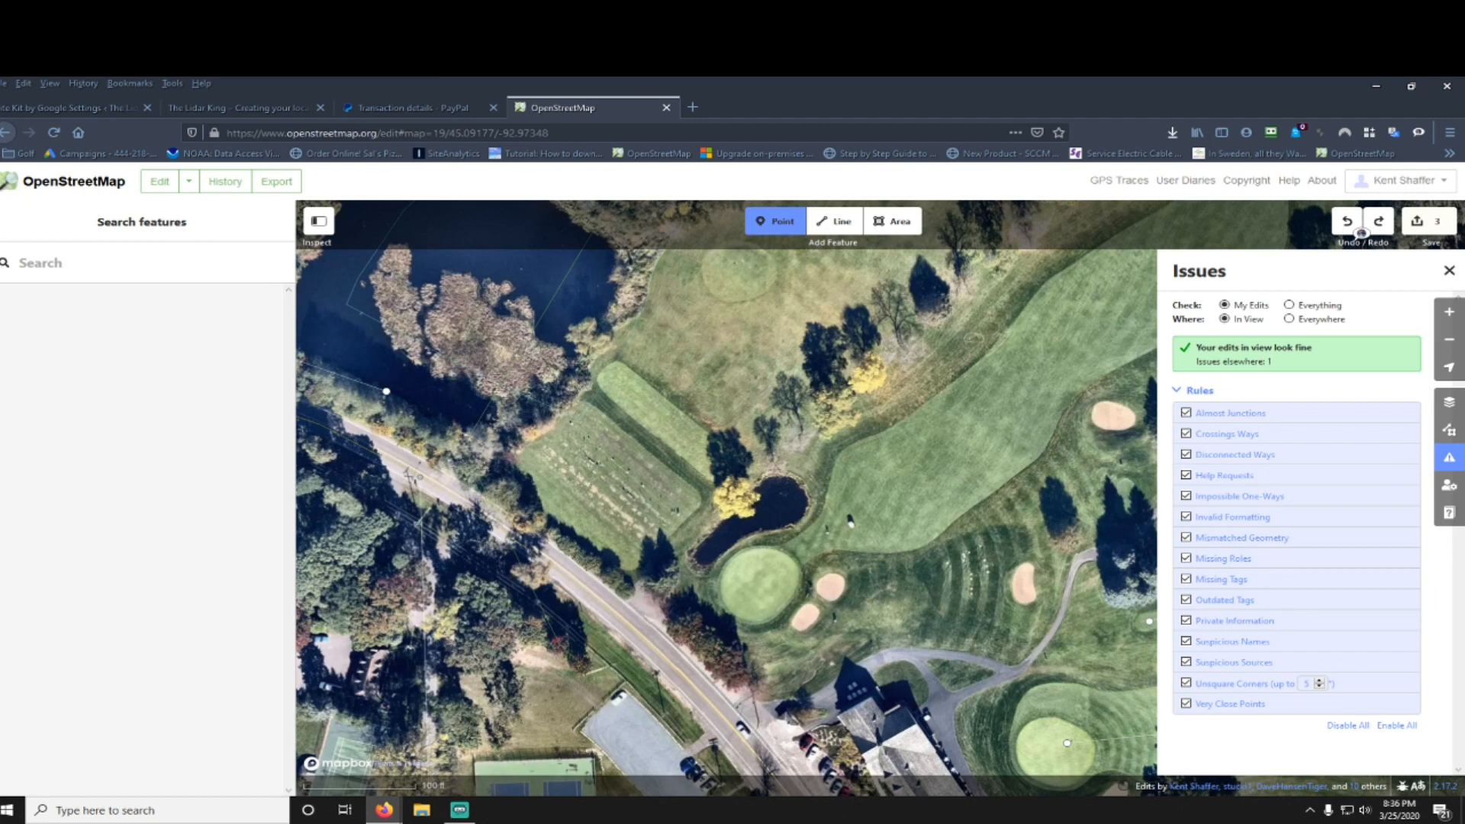
pyautogui.click(735, 497)
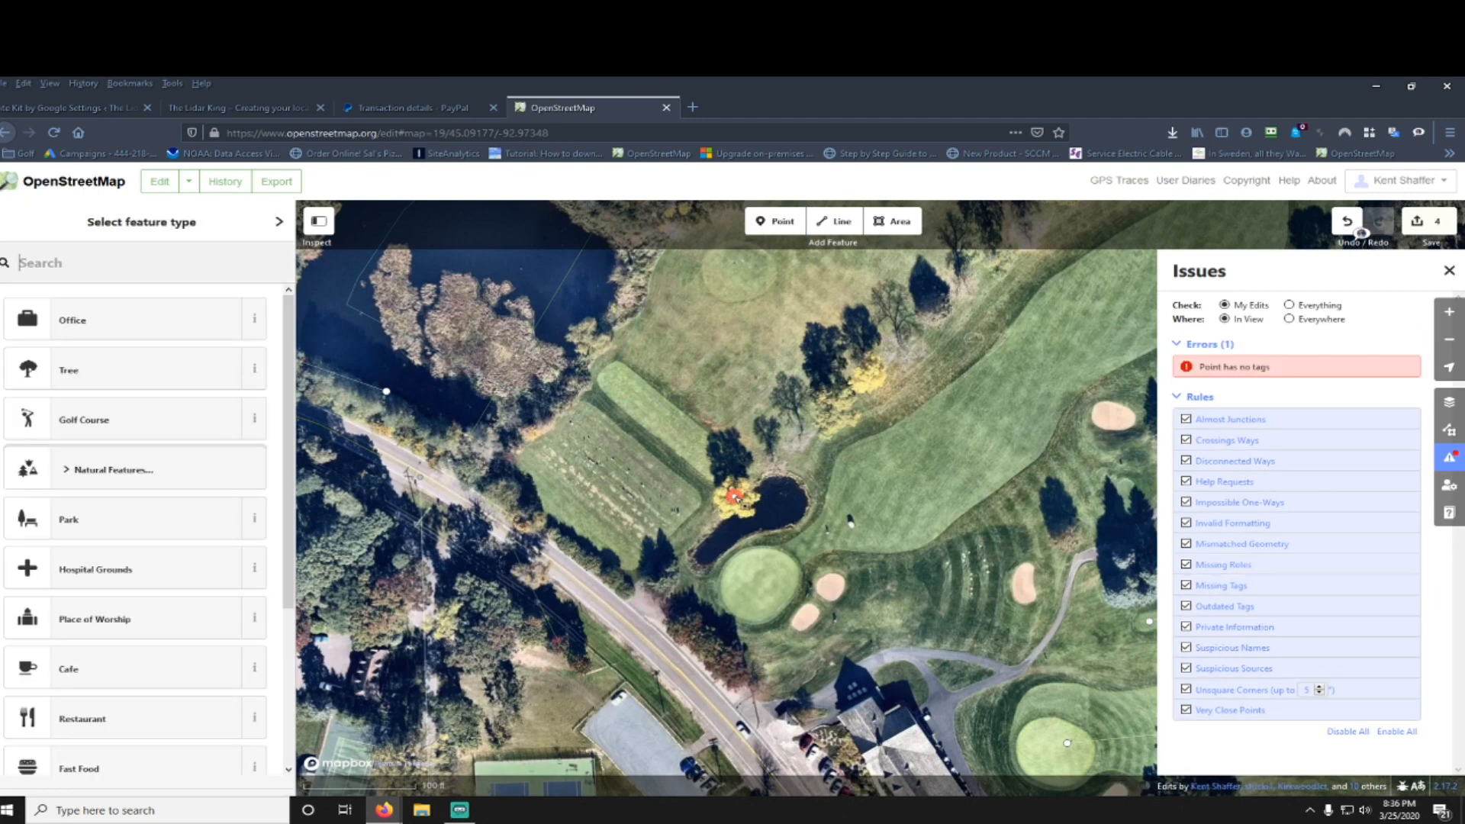
pyautogui.click(87, 375)
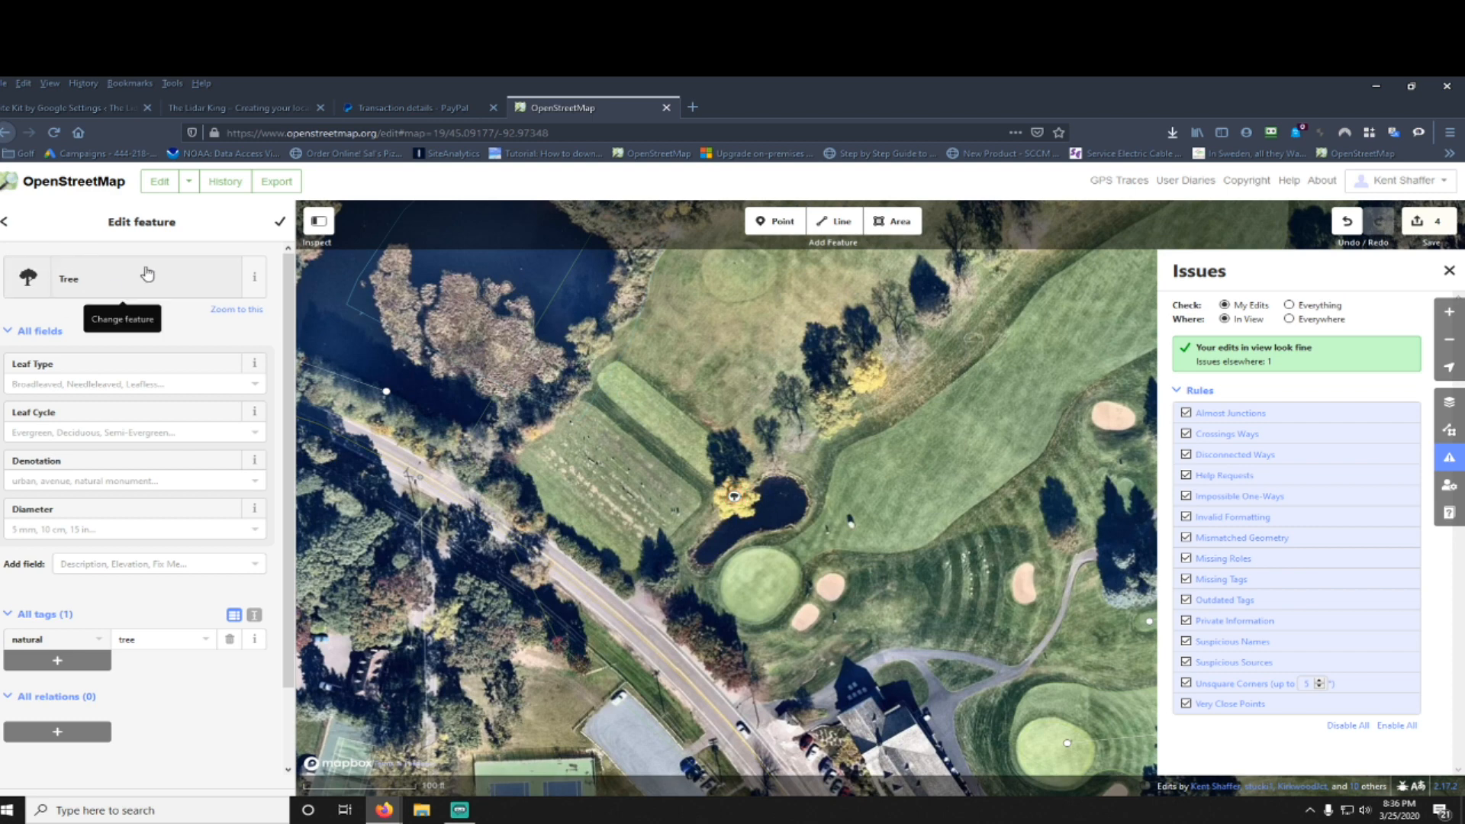
# Step: Place a point on the small tree just north of the small pond by the green
pyautogui.click(777, 222)
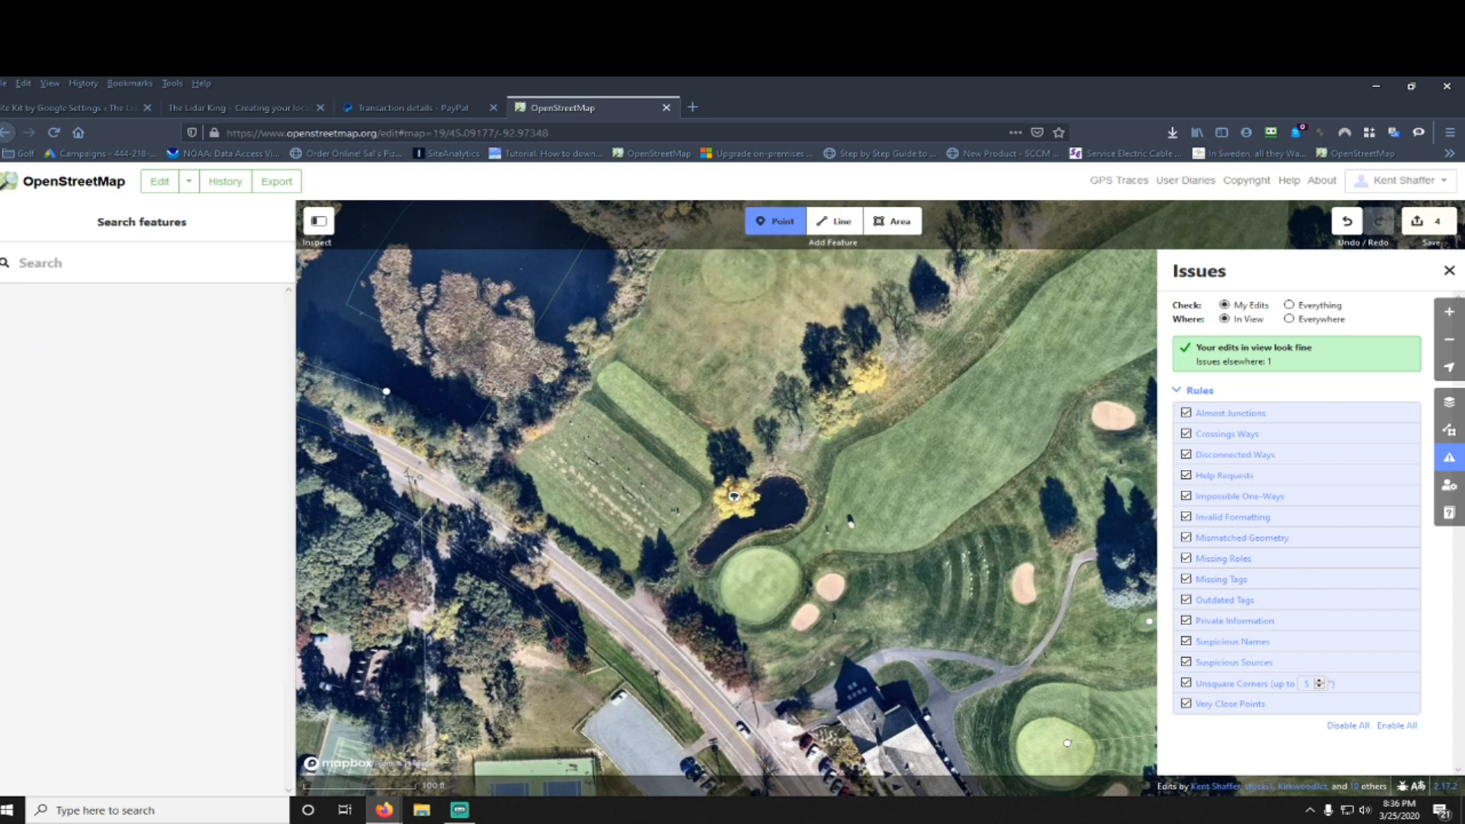
pyautogui.click(770, 435)
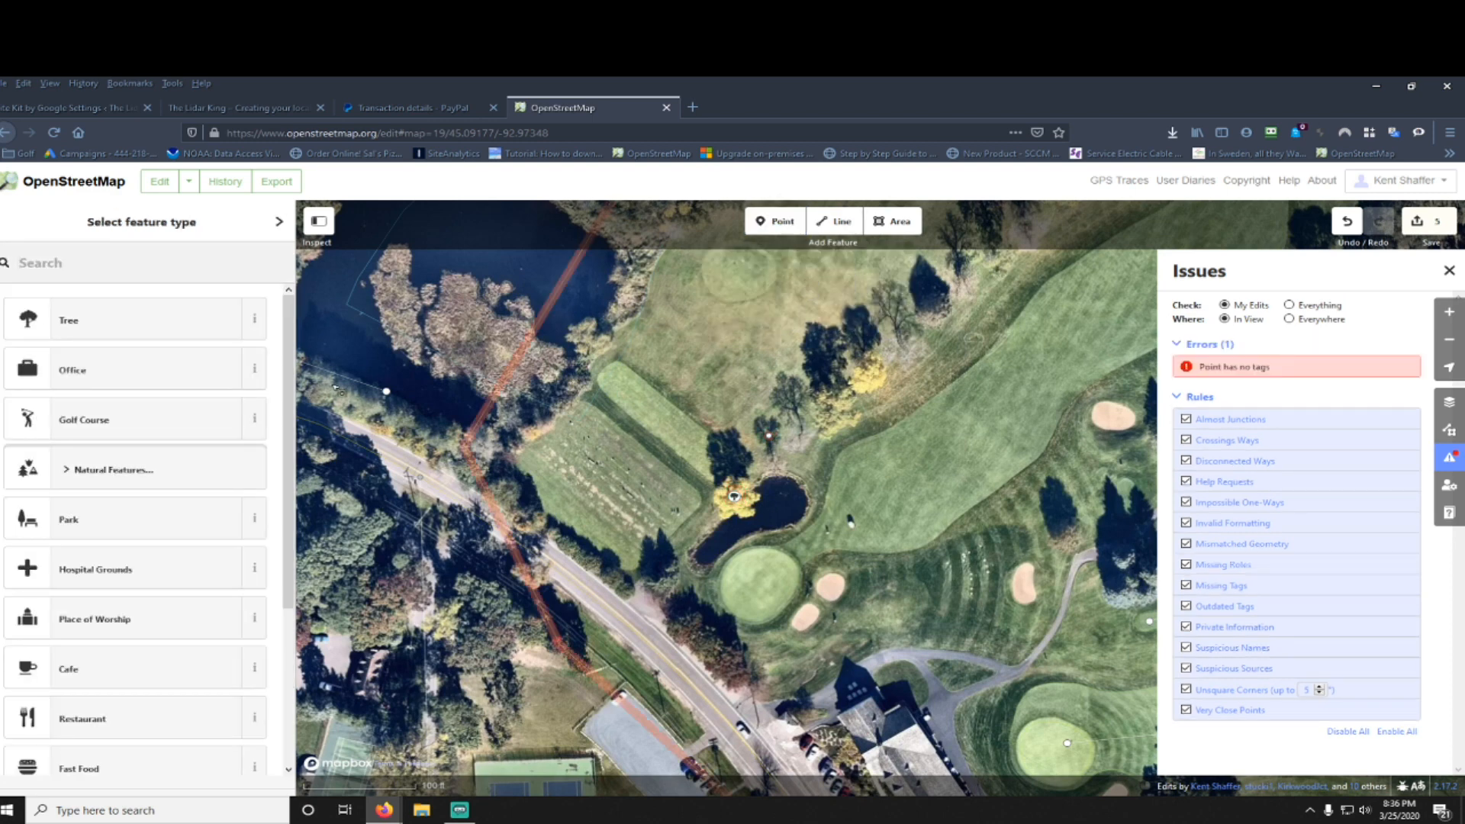
pyautogui.click(782, 226)
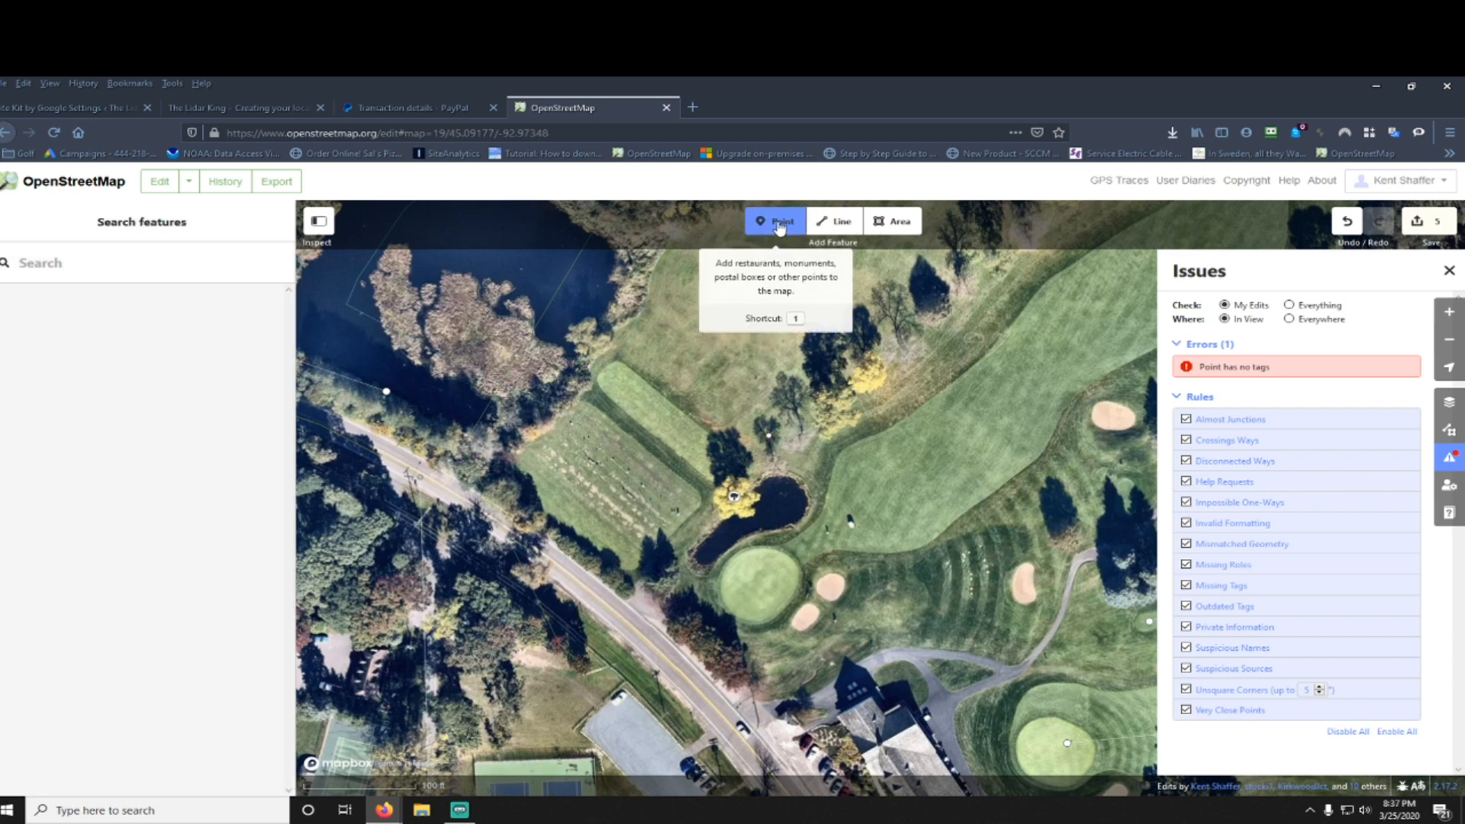
pyautogui.click(780, 226)
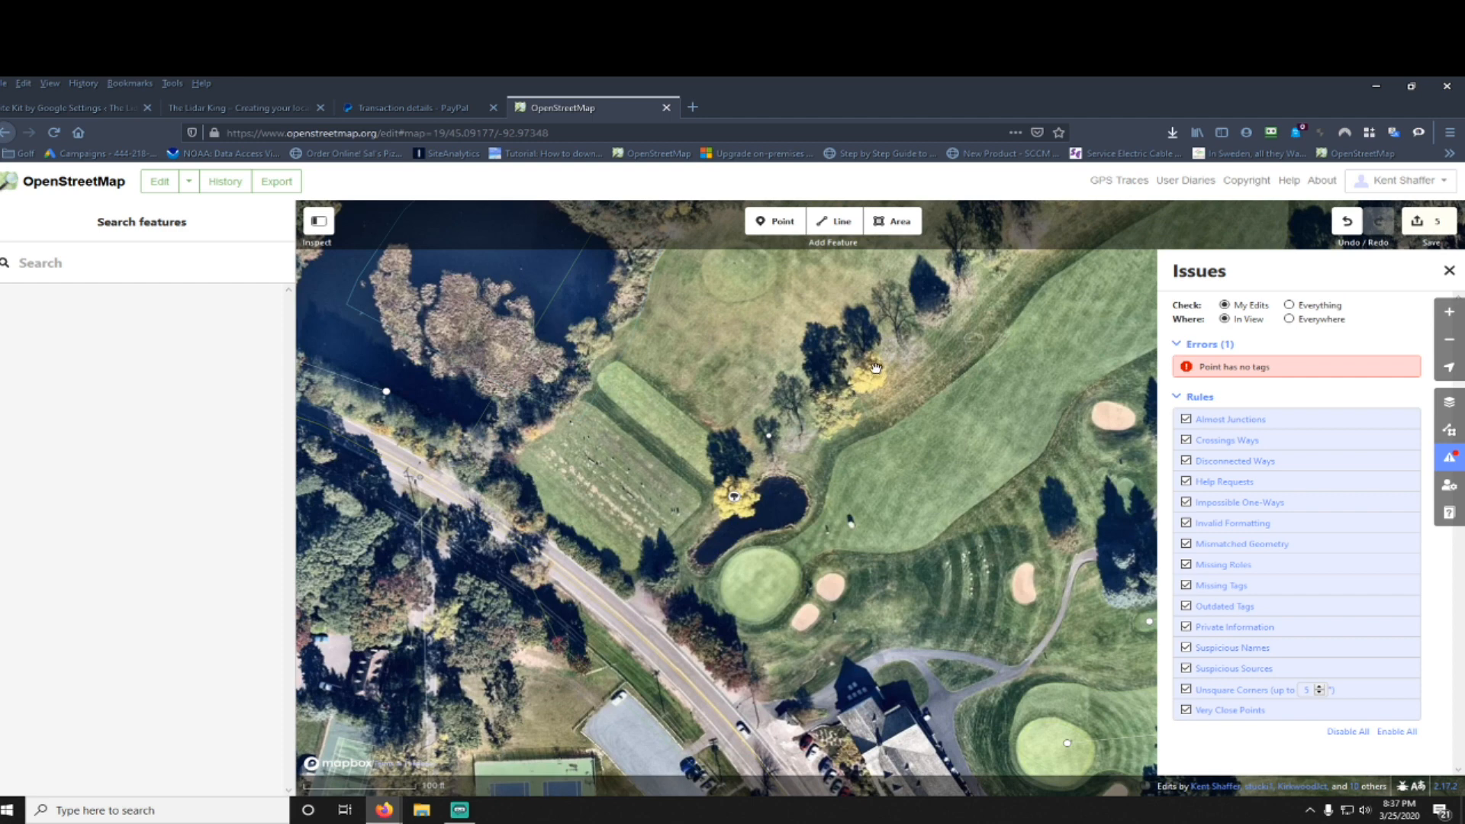
# Step: Add a point on the yellow tree in the tree line northeast of the small pond and set its feature type to Tree
pyautogui.moveTo(920, 356); pyautogui.dragTo(846, 435)
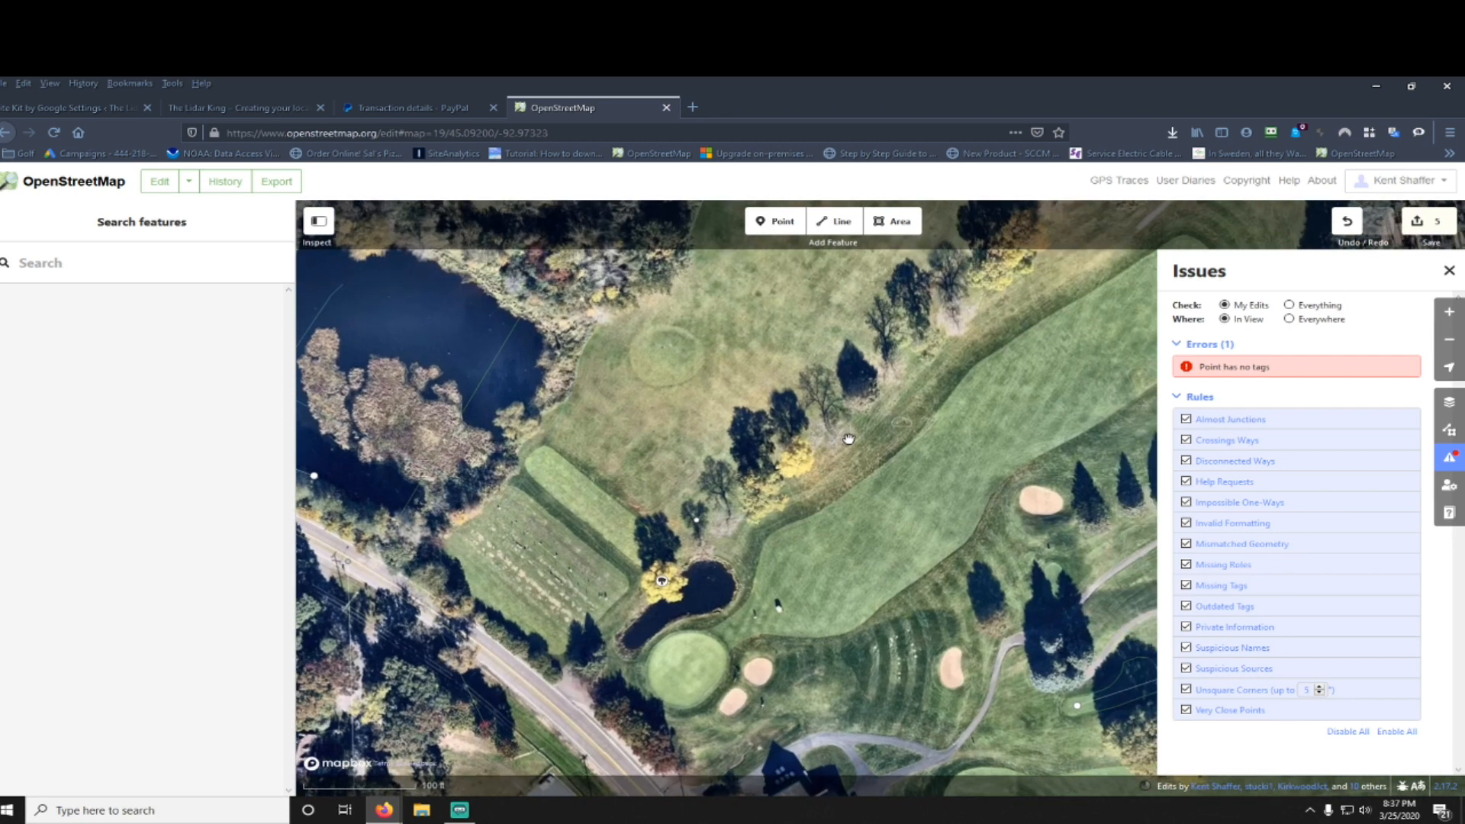
pyautogui.moveTo(935, 364); pyautogui.dragTo(818, 479)
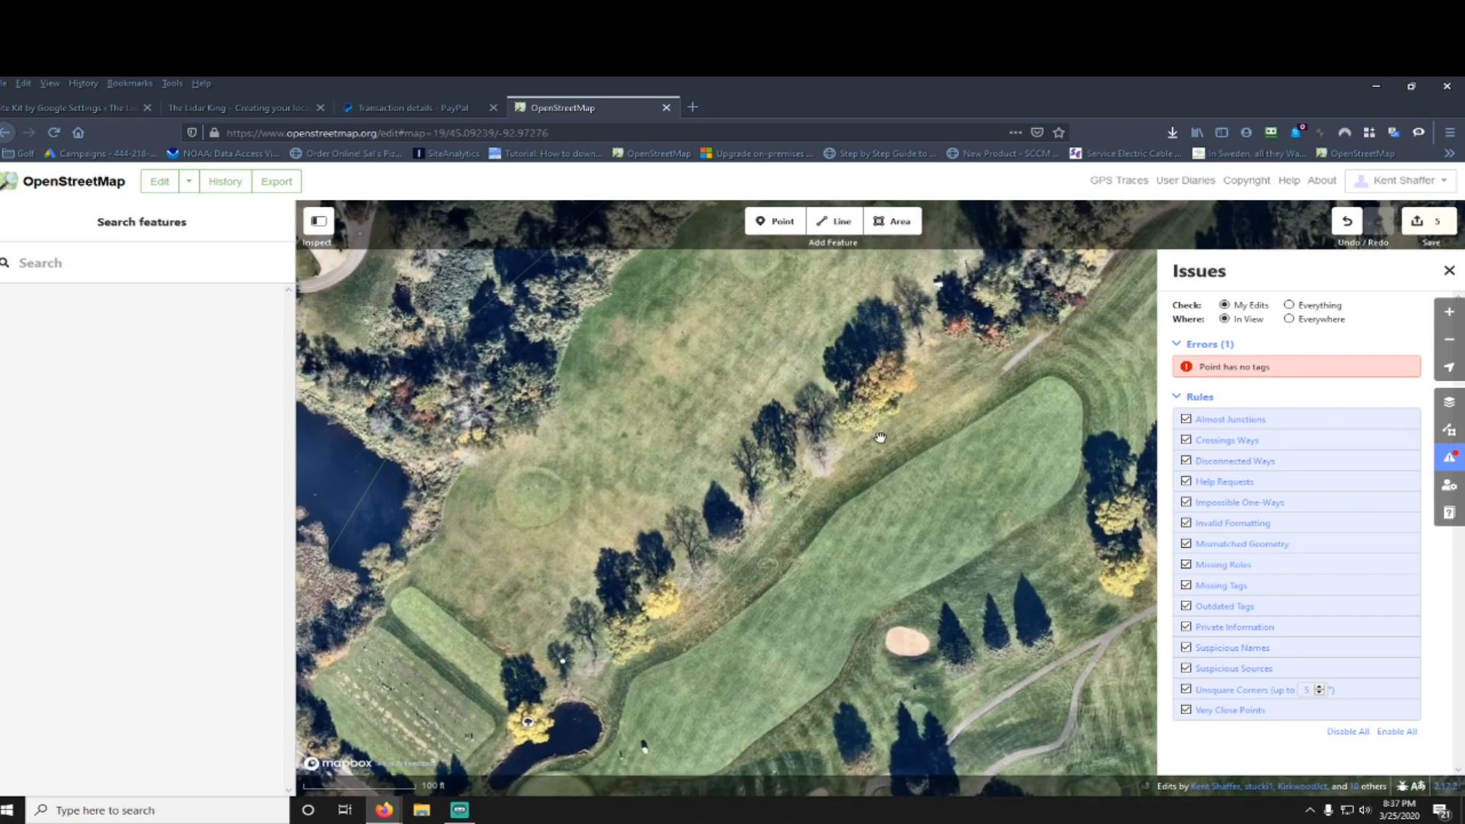
pyautogui.moveTo(929, 357)
pyautogui.mouseDown()
pyautogui.moveTo(832, 496)
pyautogui.moveTo(932, 385)
pyautogui.mouseUp()
pyautogui.moveTo(797, 493); pyautogui.dragTo(895, 359)
pyautogui.moveTo(765, 515); pyautogui.dragTo(878, 457)
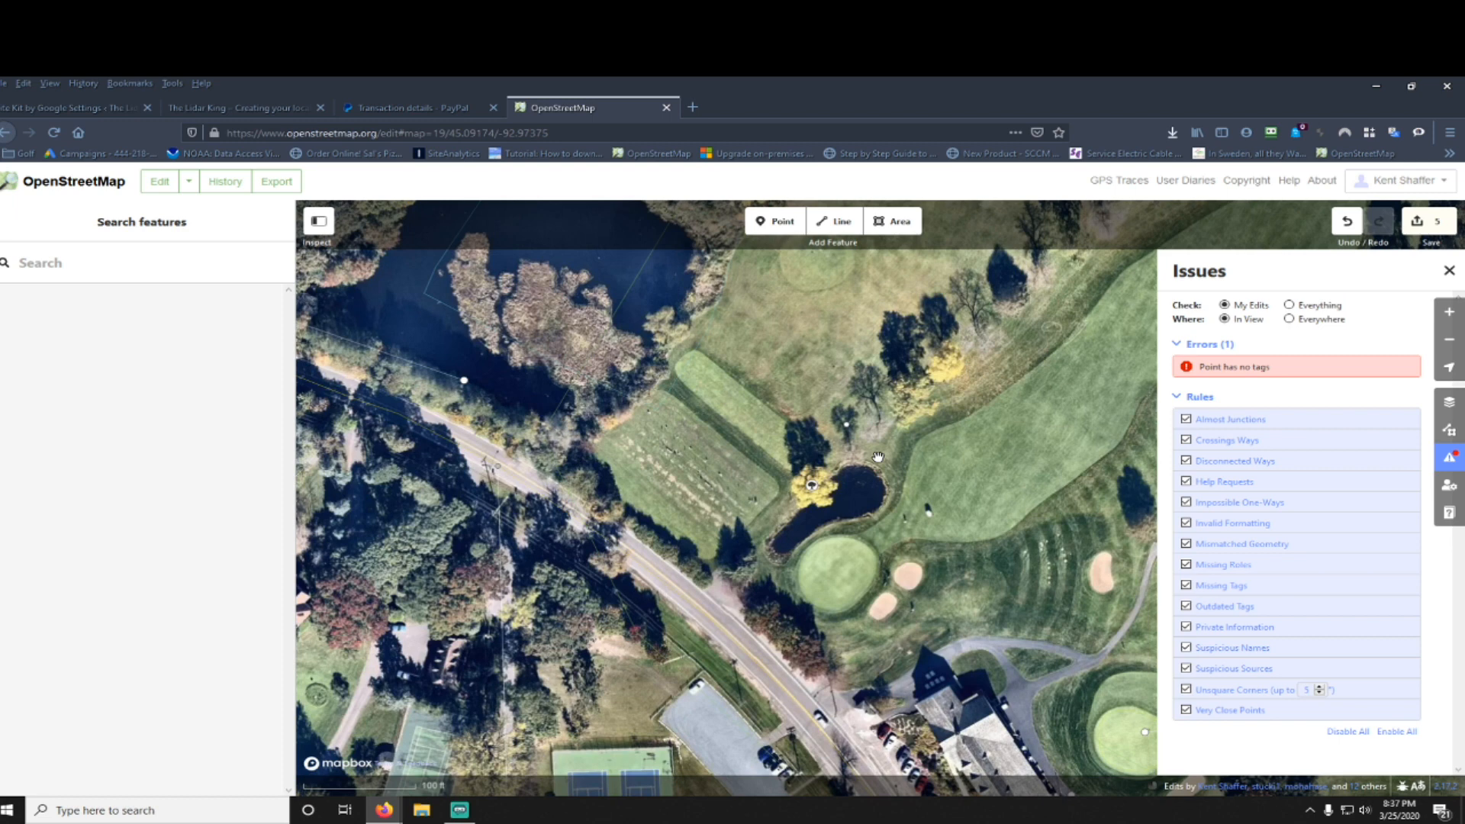
pyautogui.click(812, 486)
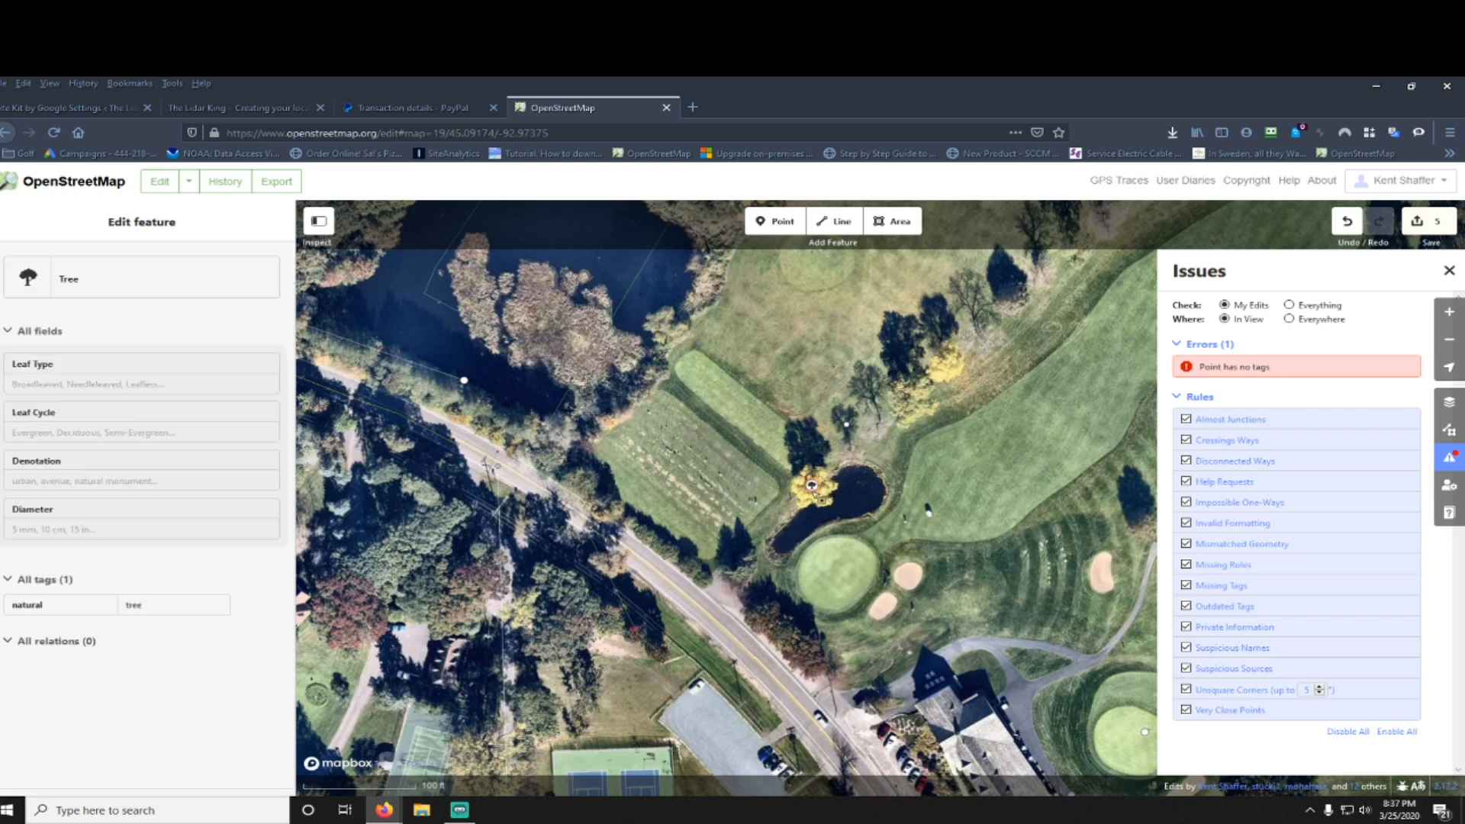
pyautogui.press('Escape')
pyautogui.click(777, 221)
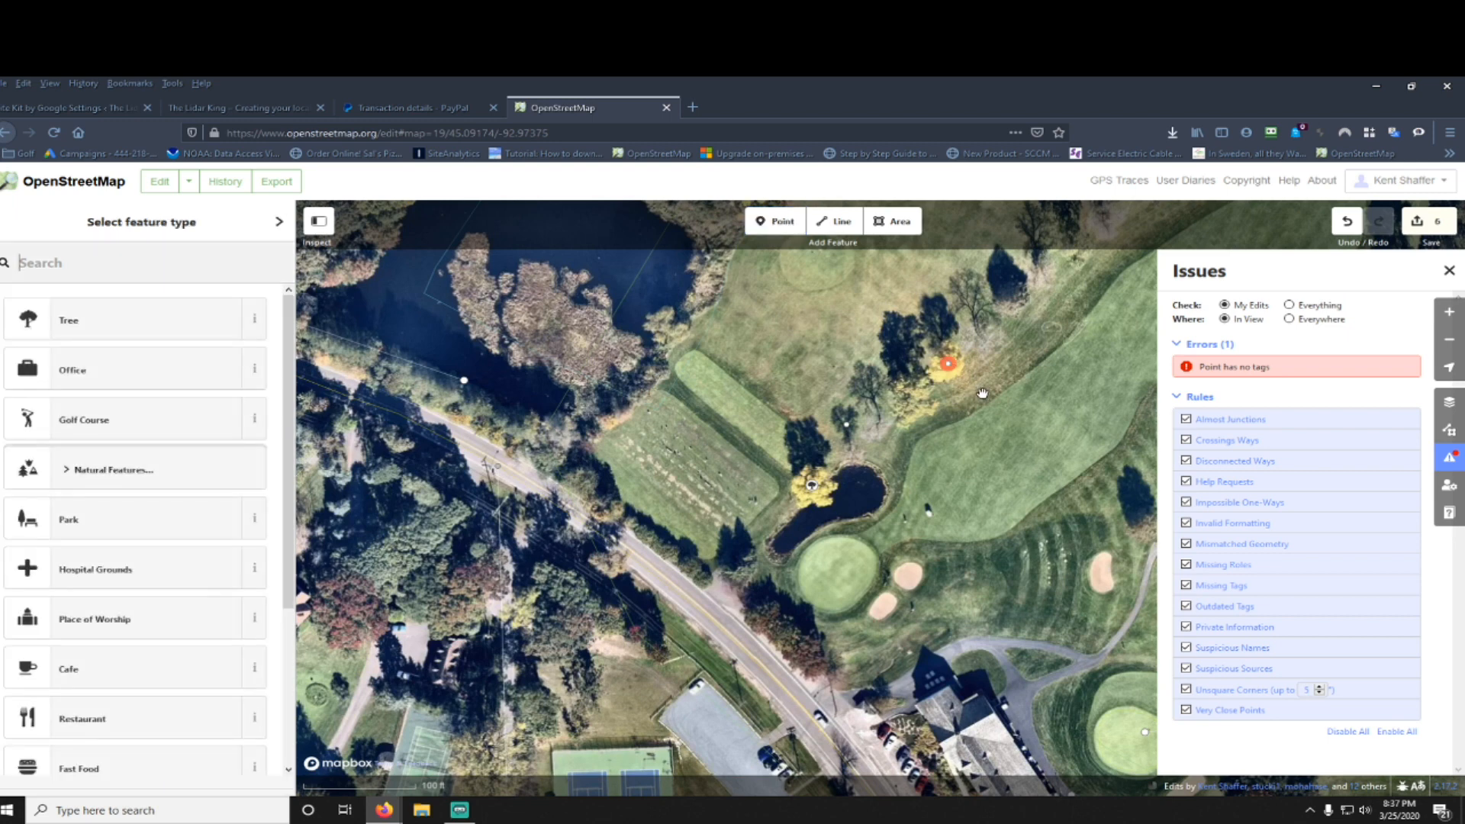
pyautogui.click(949, 364)
pyautogui.click(156, 324)
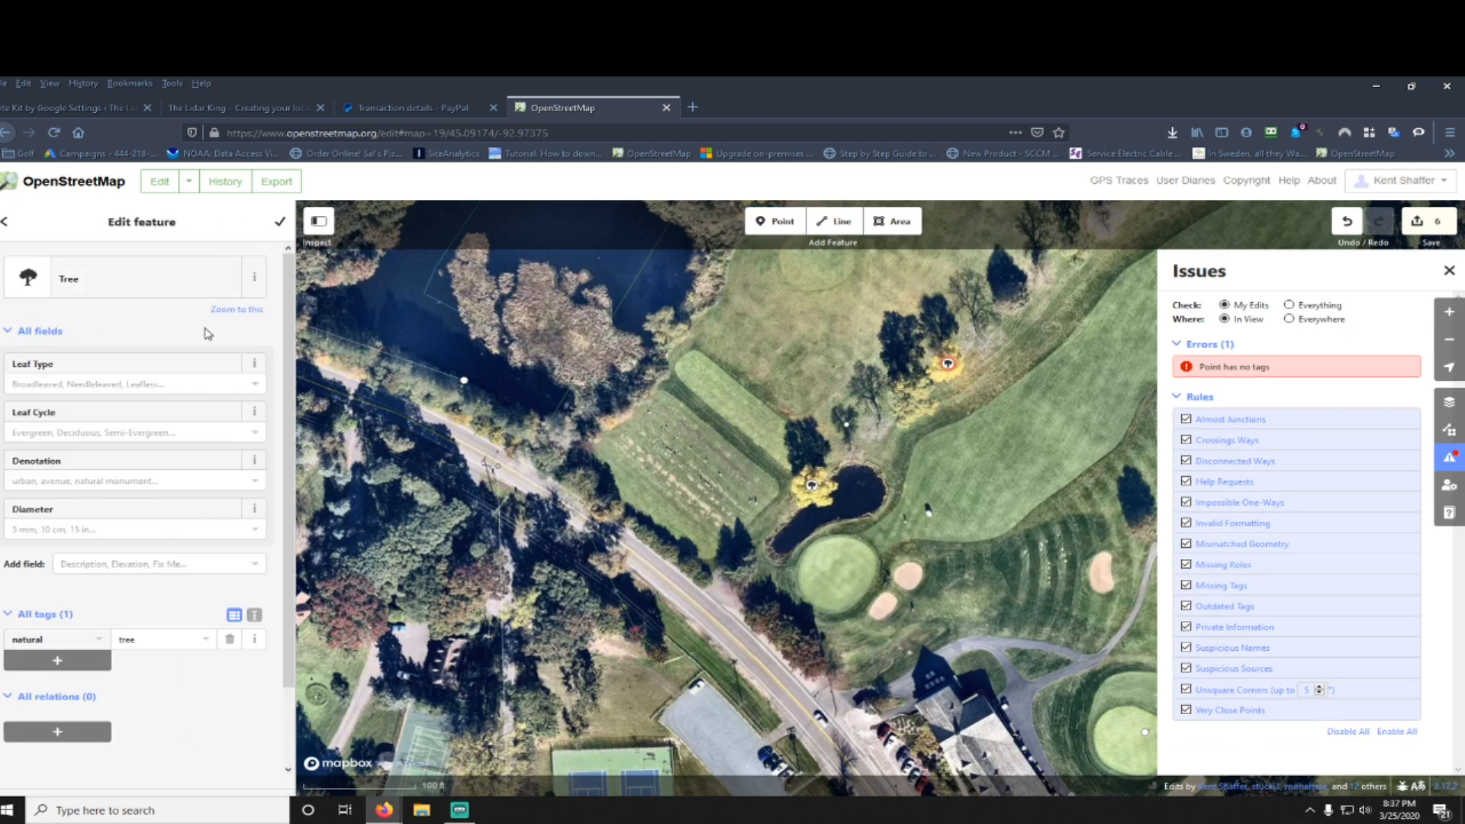
# Step: Open the untagged-point error from the upload review and set that point's feature type to Tree
pyautogui.click(1429, 221)
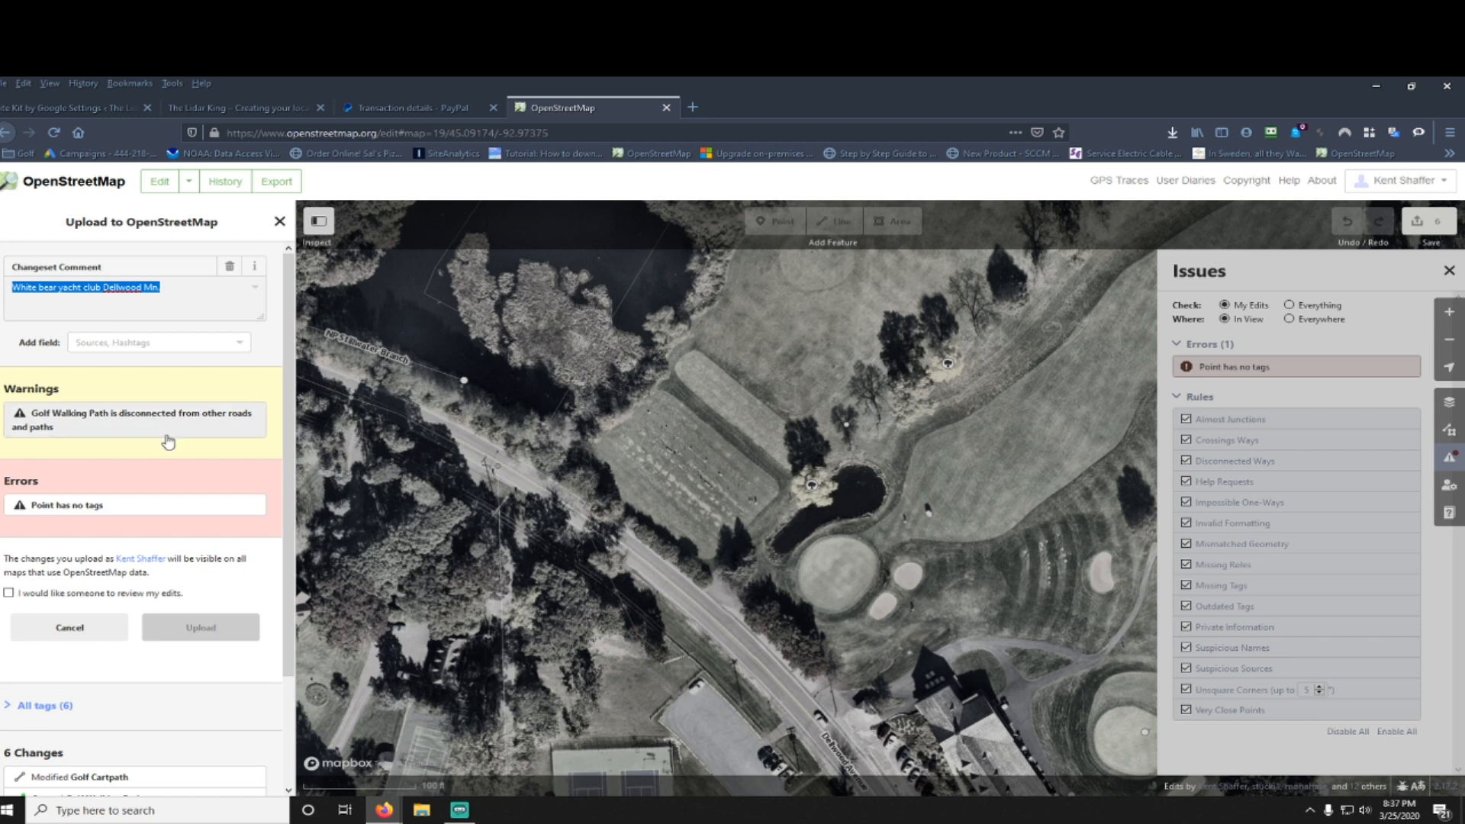
pyautogui.click(116, 505)
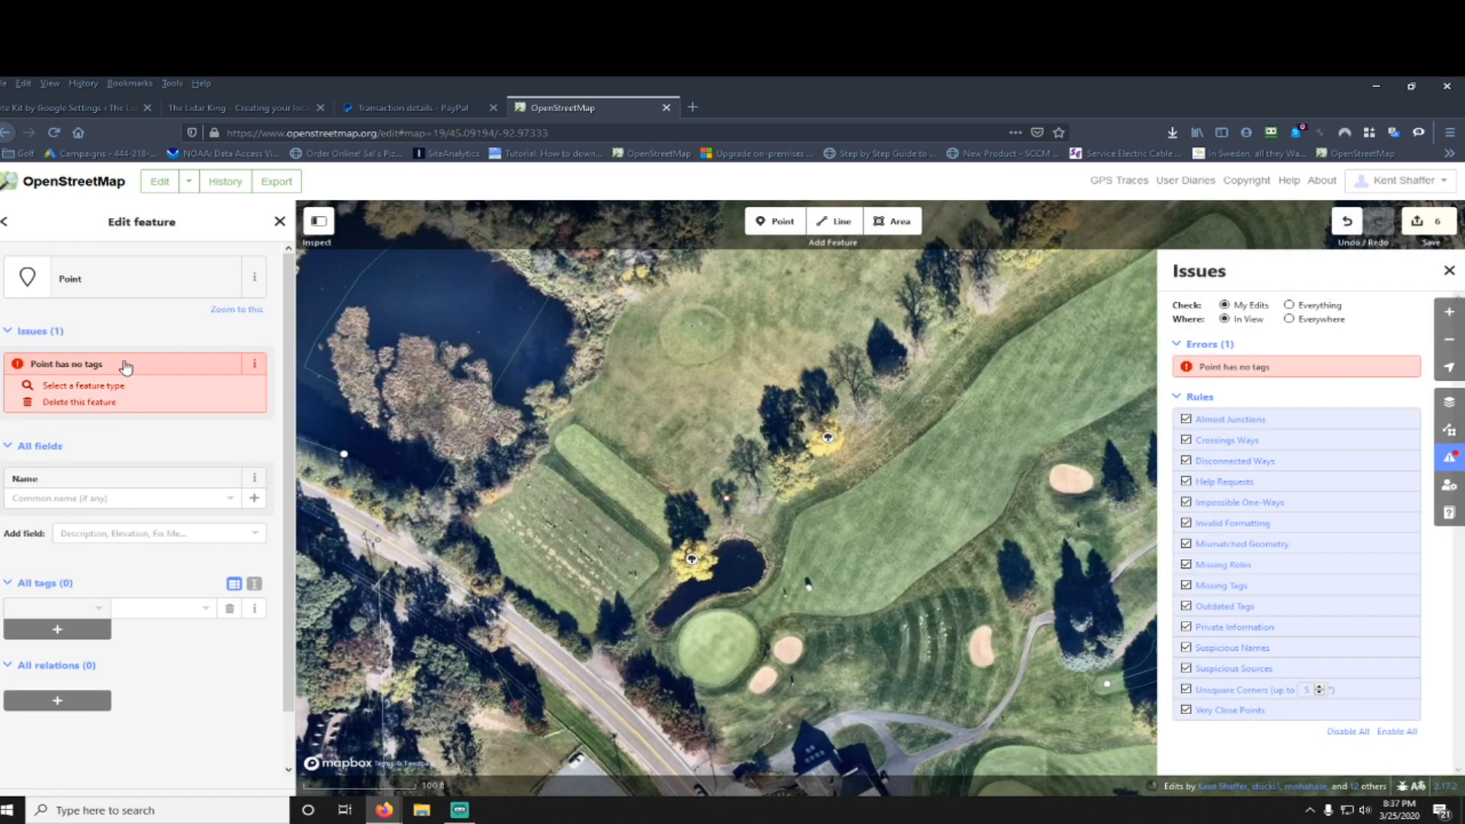
pyautogui.click(99, 284)
pyautogui.click(67, 315)
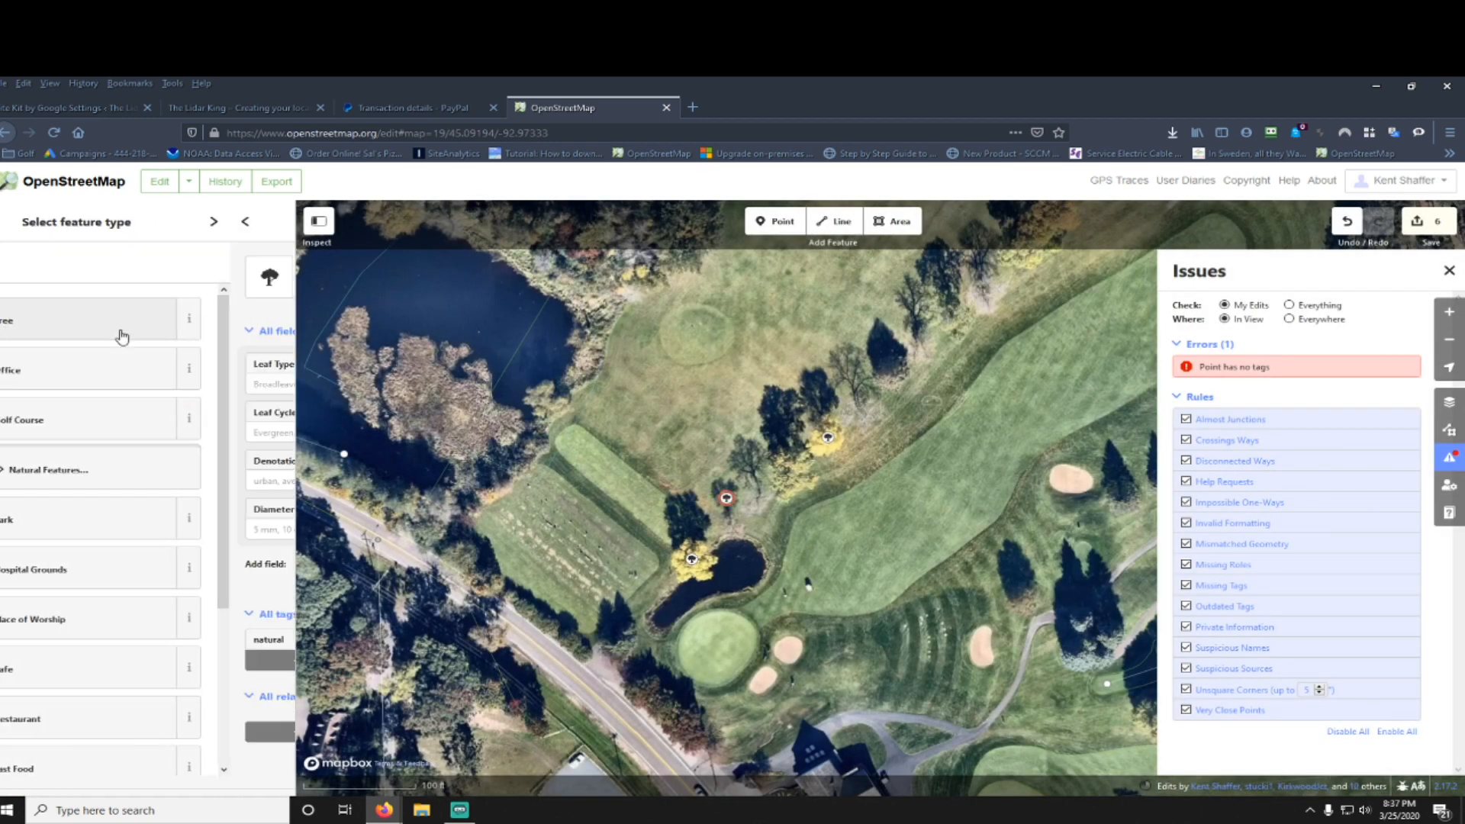
pyautogui.moveTo(920, 500); pyautogui.dragTo(916, 553)
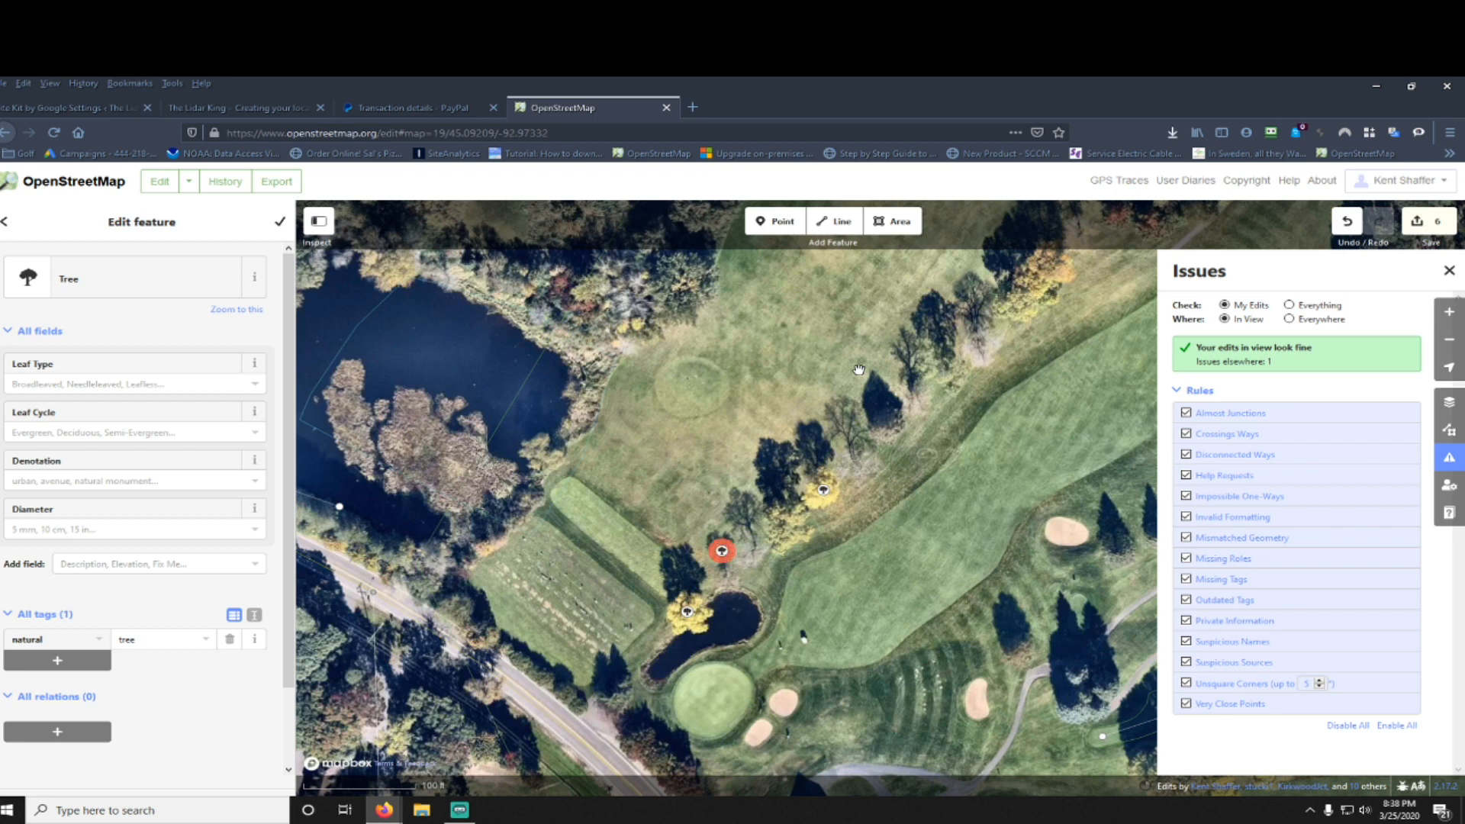
pyautogui.moveTo(851, 369); pyautogui.dragTo(850, 497)
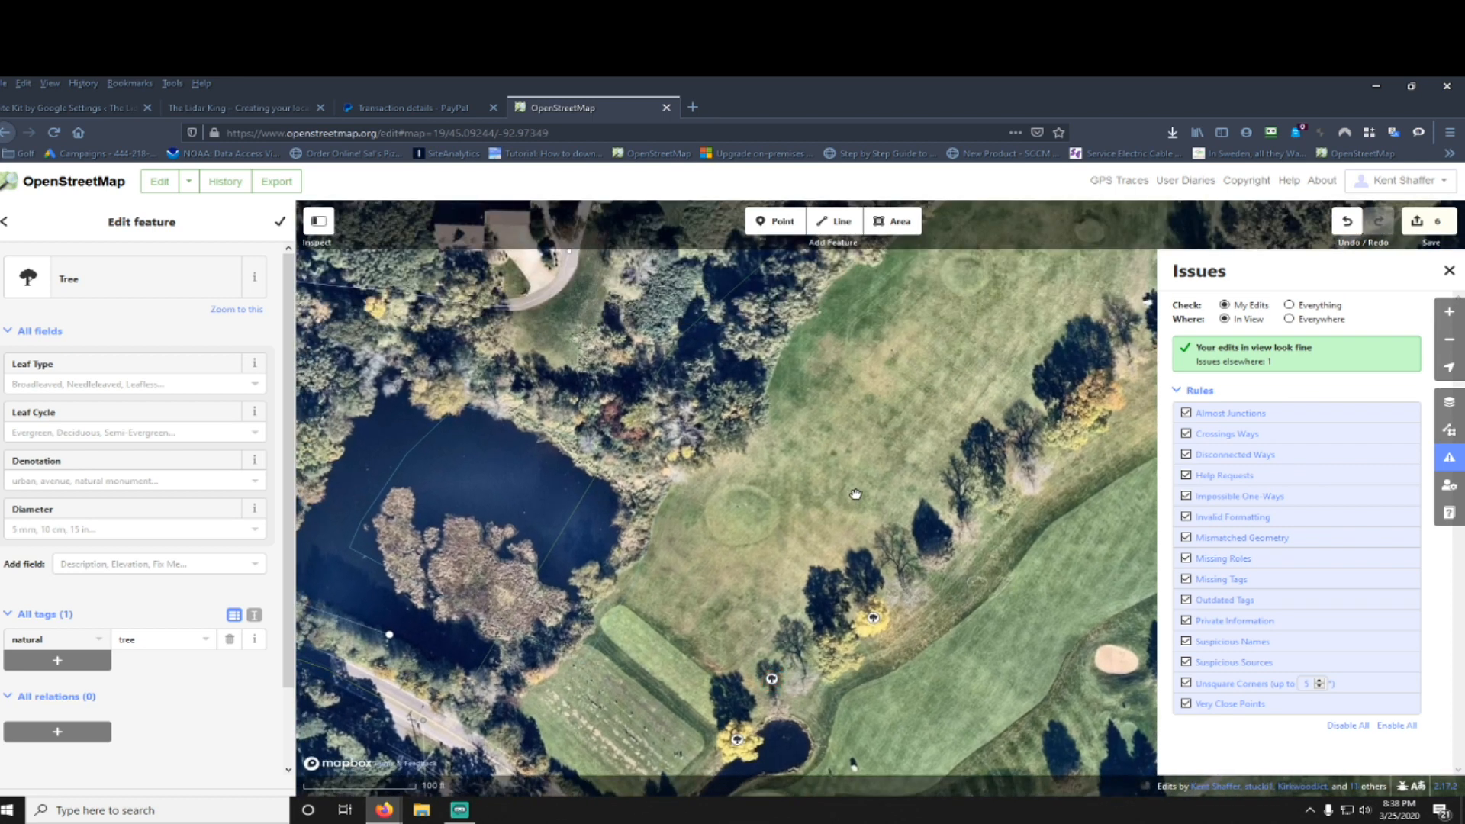